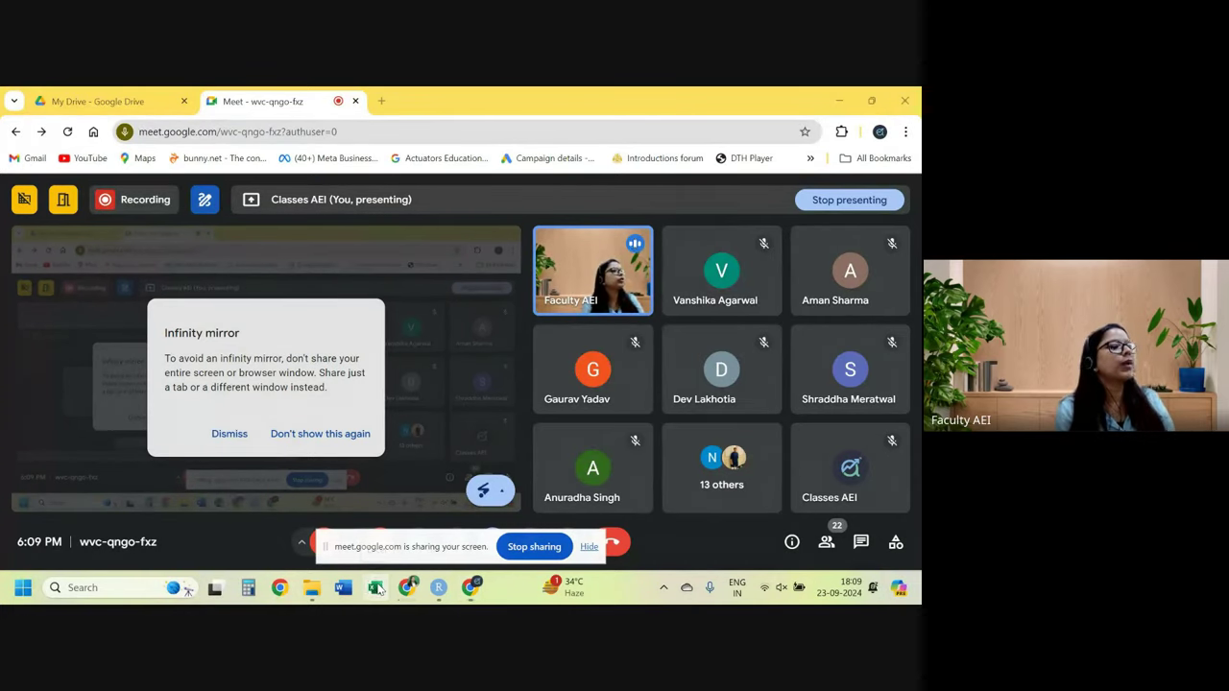
# Launch Excel from the taskbar and create a blank workbook, Book1.
pyautogui.click(377, 588)
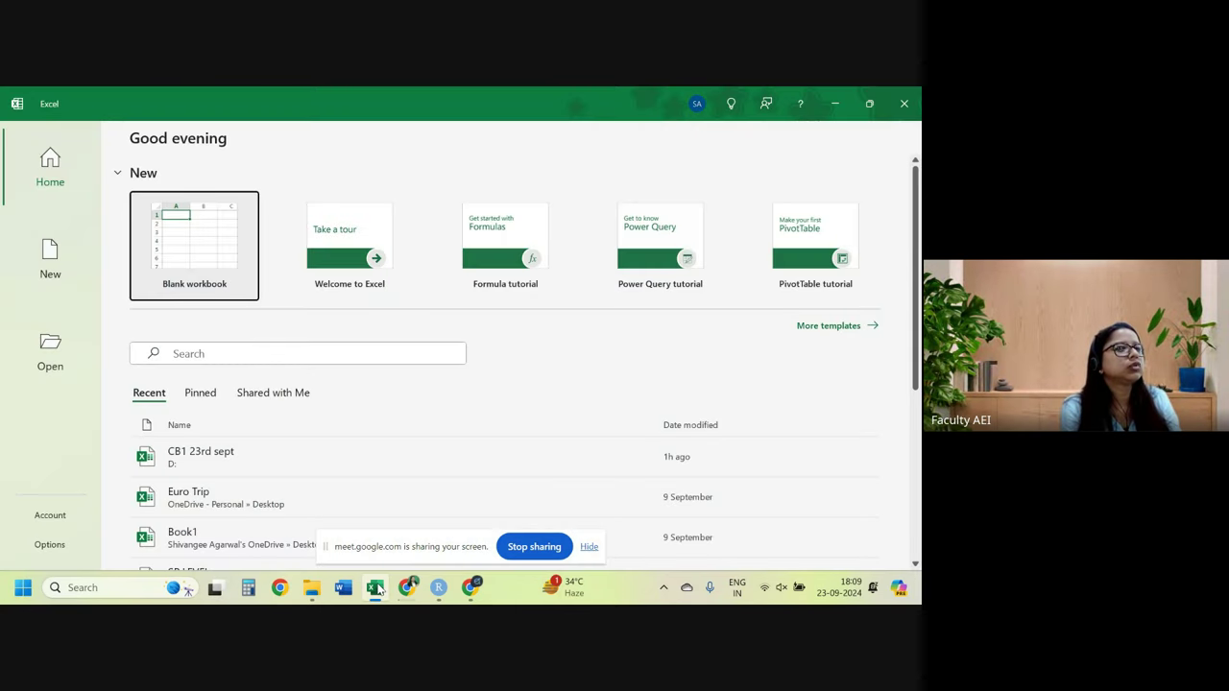
pyautogui.click(185, 232)
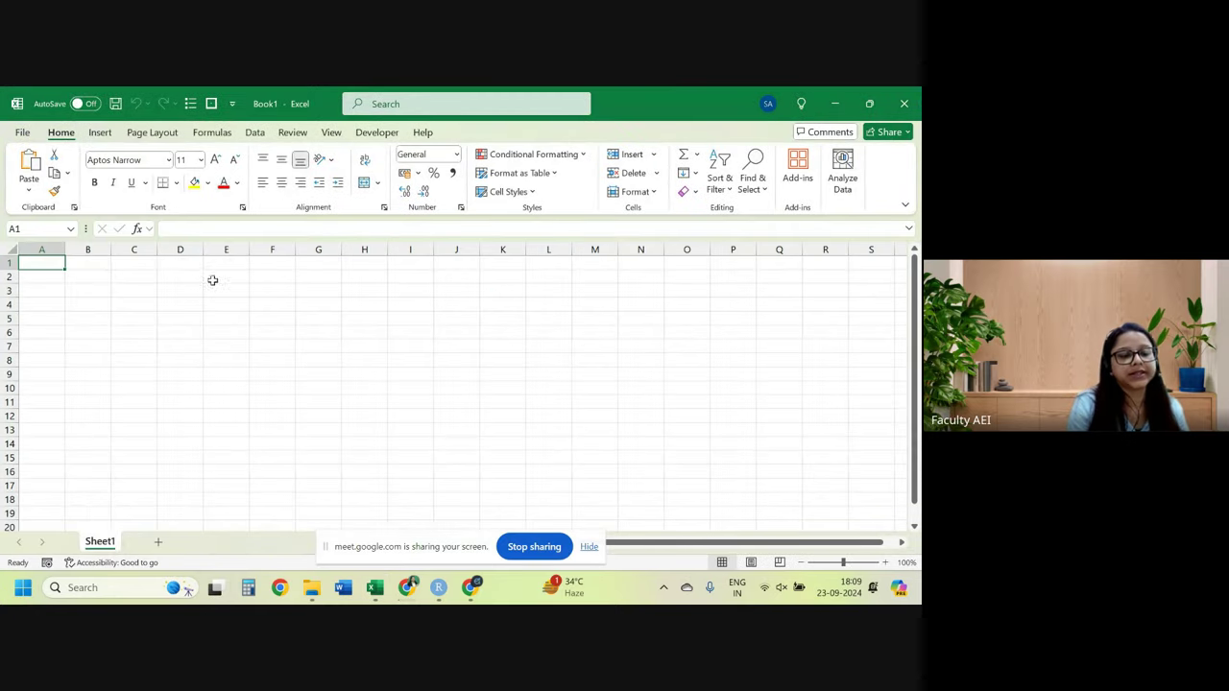
# Dismiss the screen-sharing notice covering the Excel window.
pyautogui.click(588, 547)
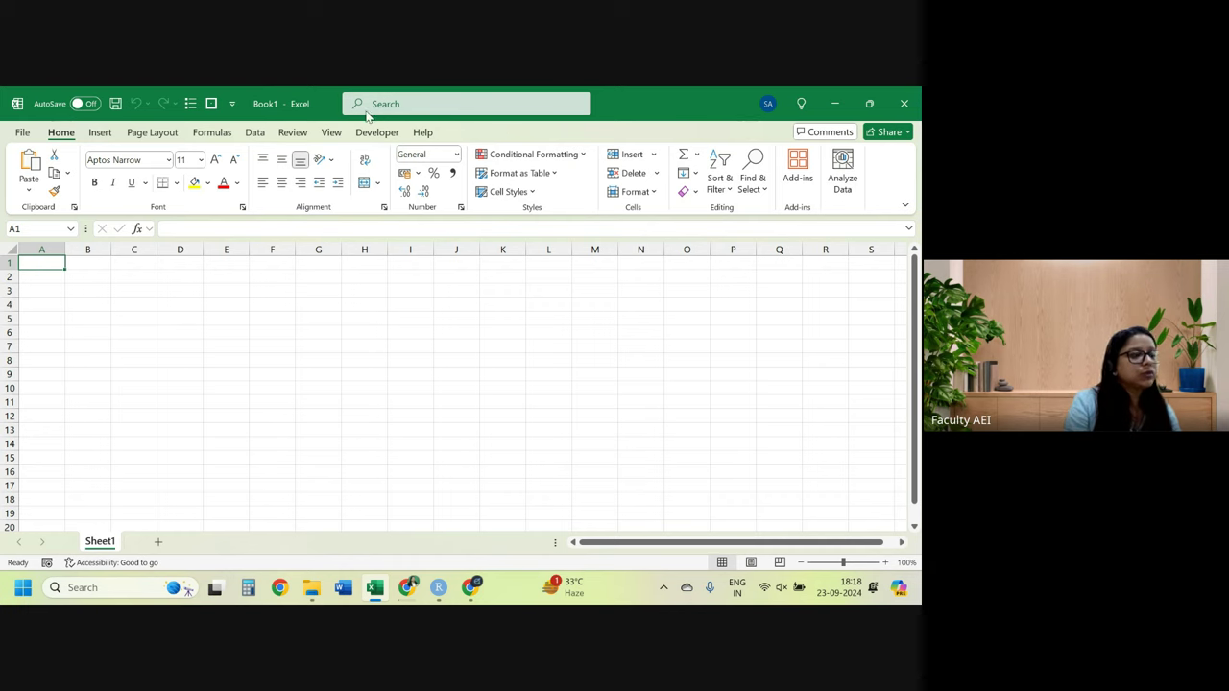
# Look through the Insert, Page Layout and Formulas ribbon commands.
pyautogui.click(109, 135)
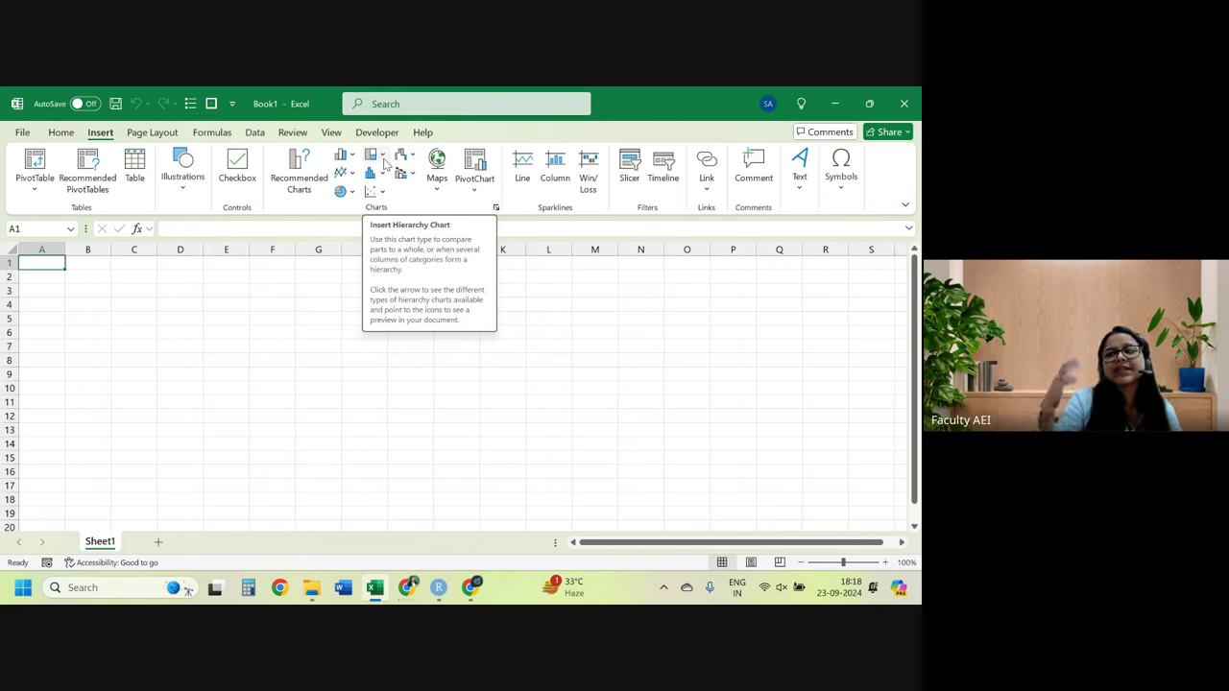
pyautogui.click(148, 135)
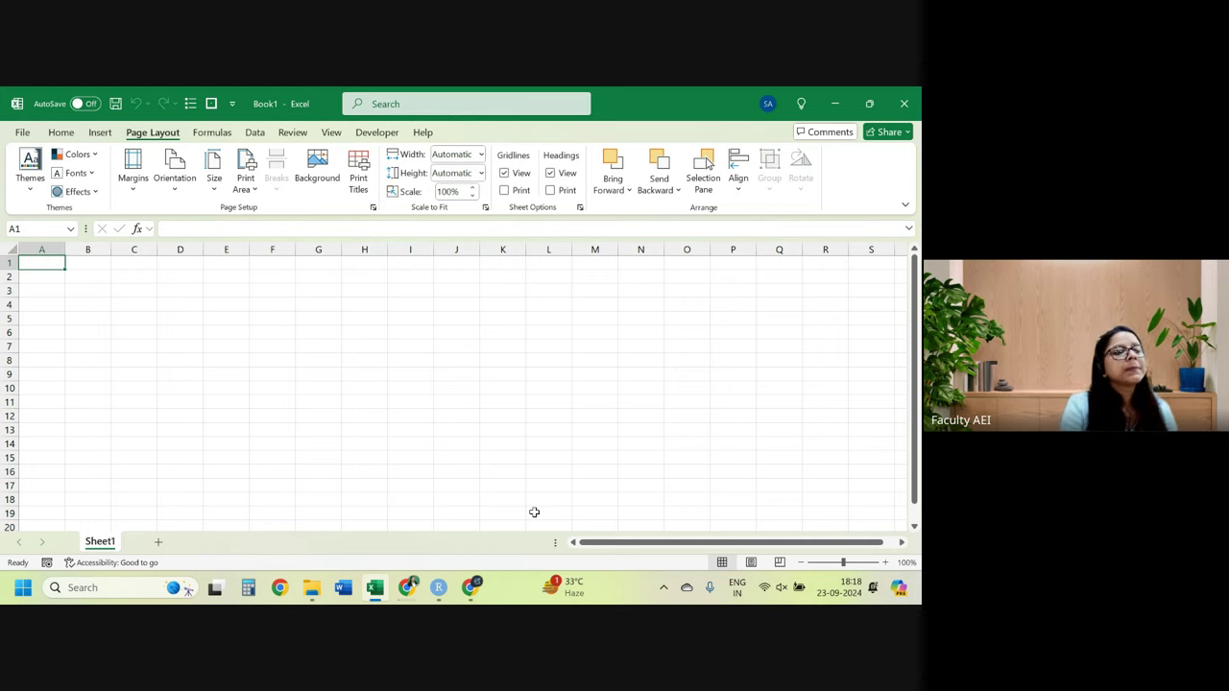
pyautogui.click(213, 138)
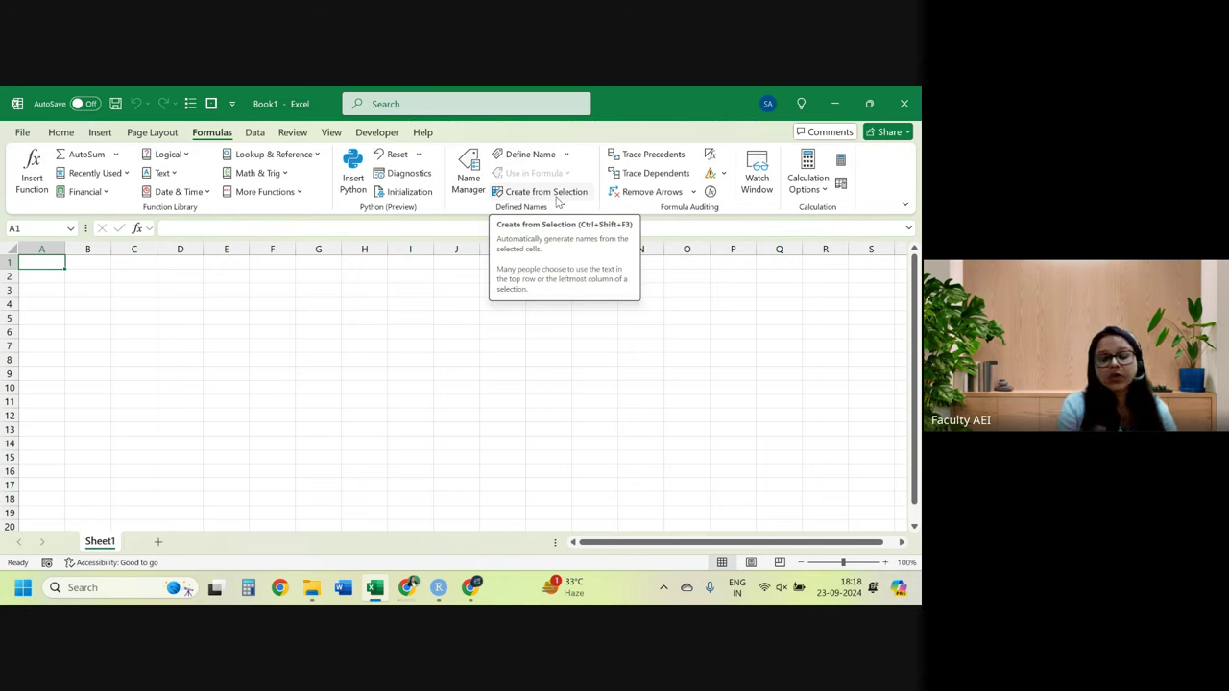
# Look at the Data tab's What-If Analysis list, then the Review and View ribbons.
pyautogui.click(261, 135)
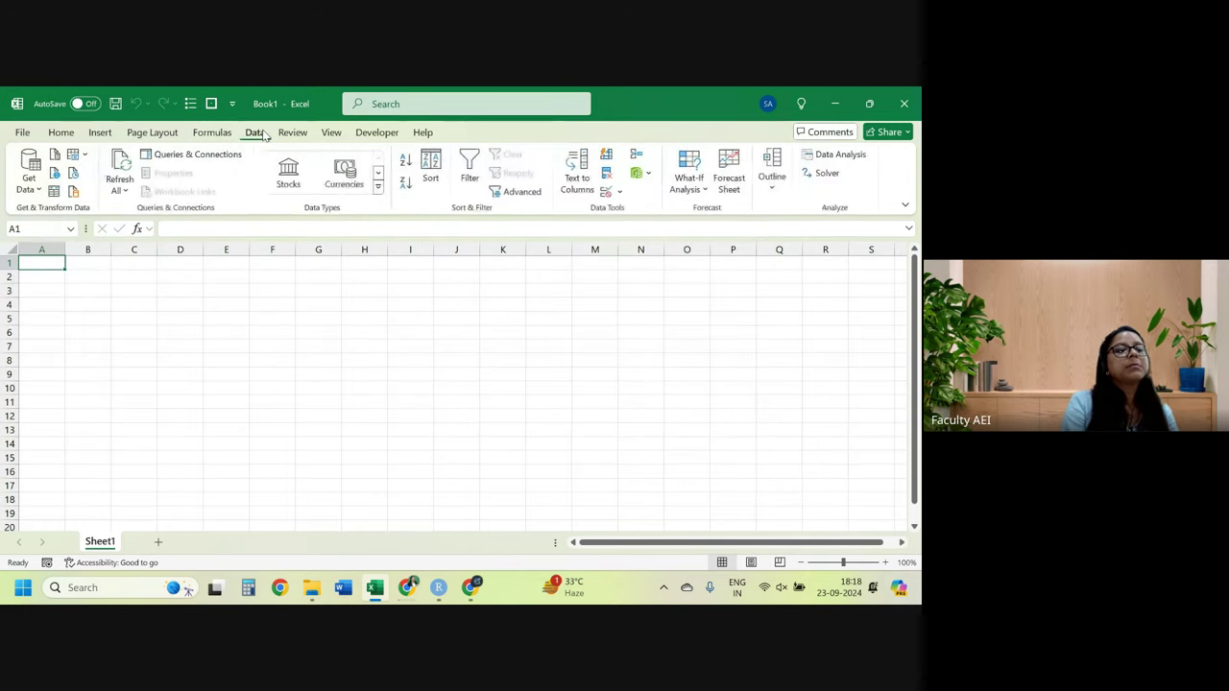
pyautogui.click(687, 187)
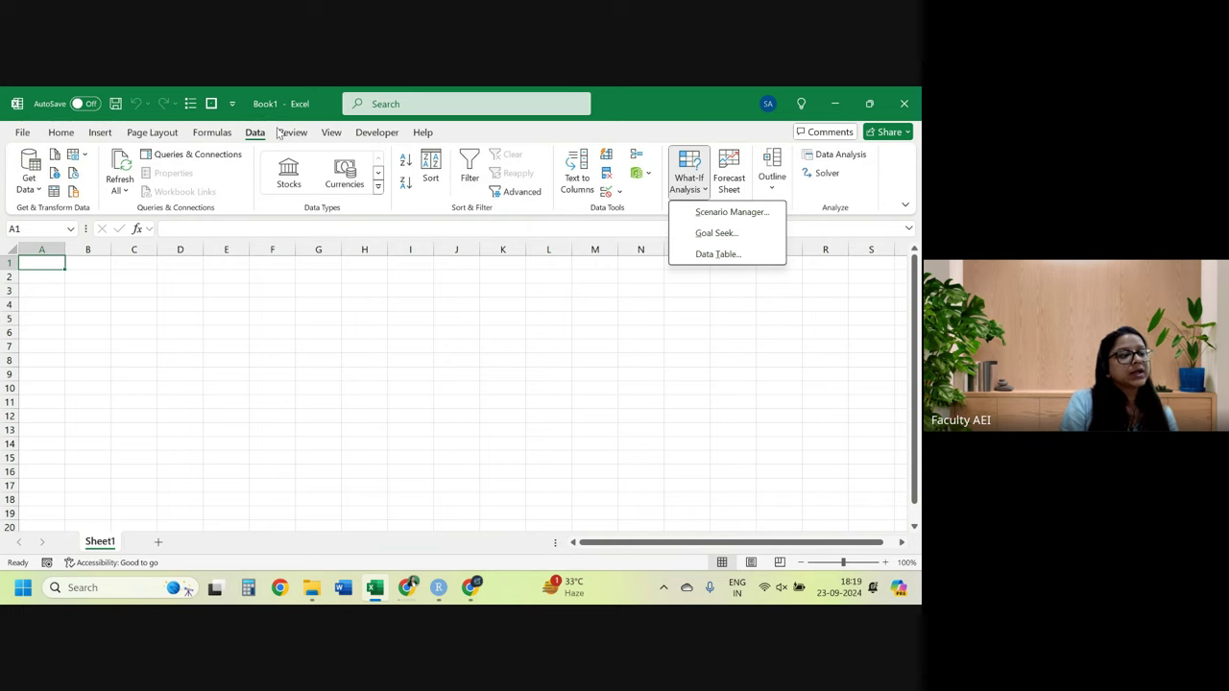
pyautogui.click(278, 131)
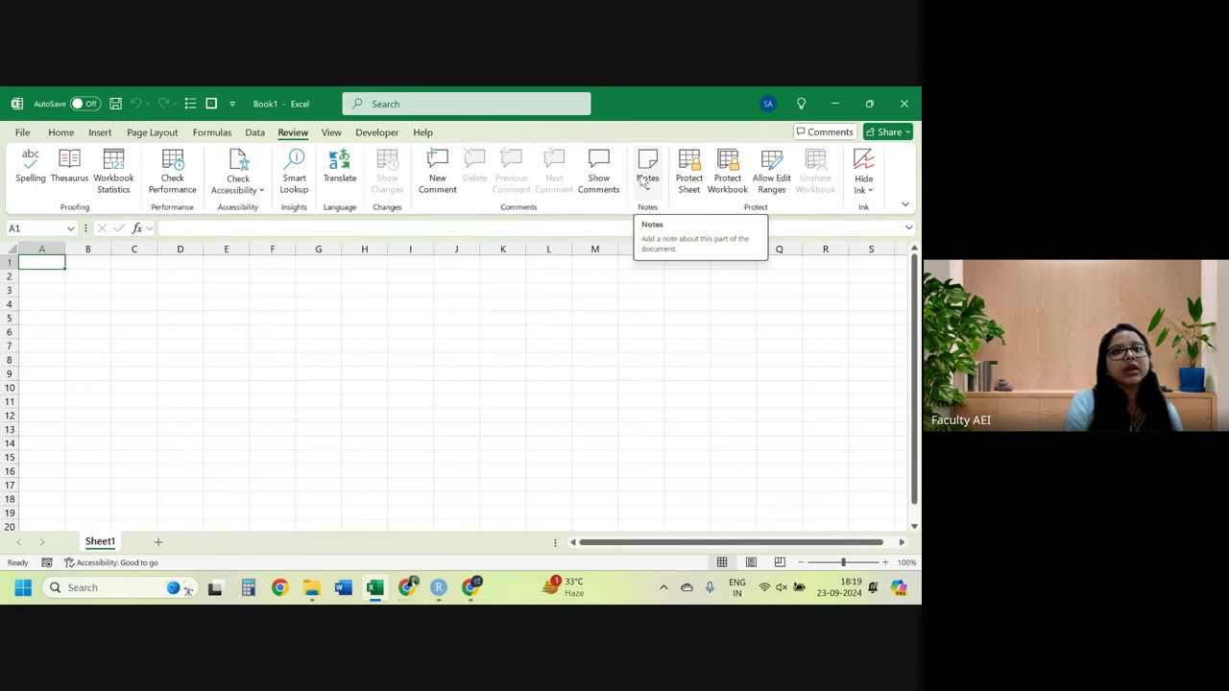
pyautogui.click(330, 134)
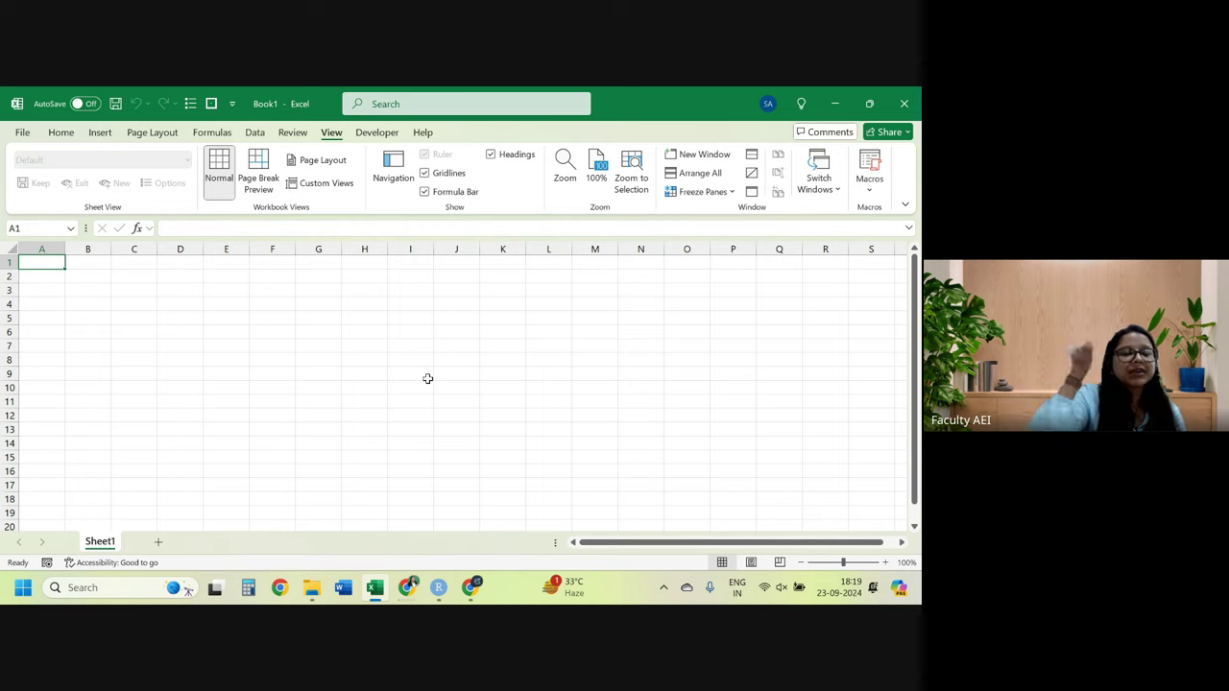
pyautogui.click(444, 178)
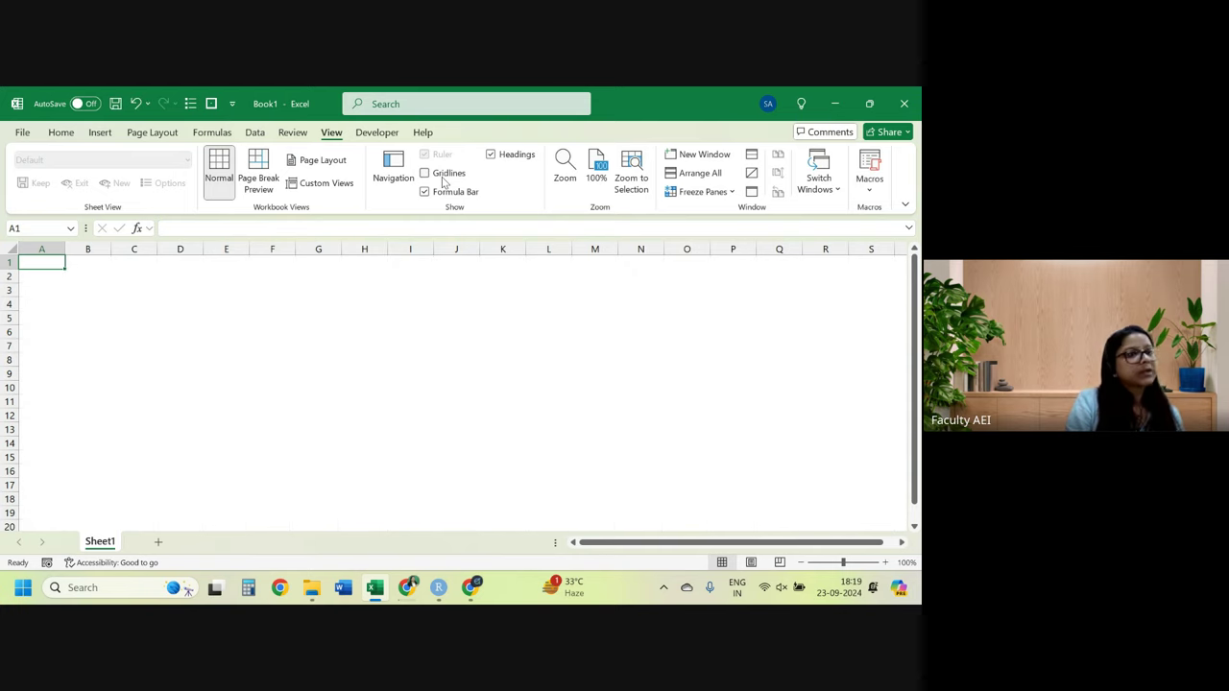
pyautogui.click(444, 180)
pyautogui.click(444, 181)
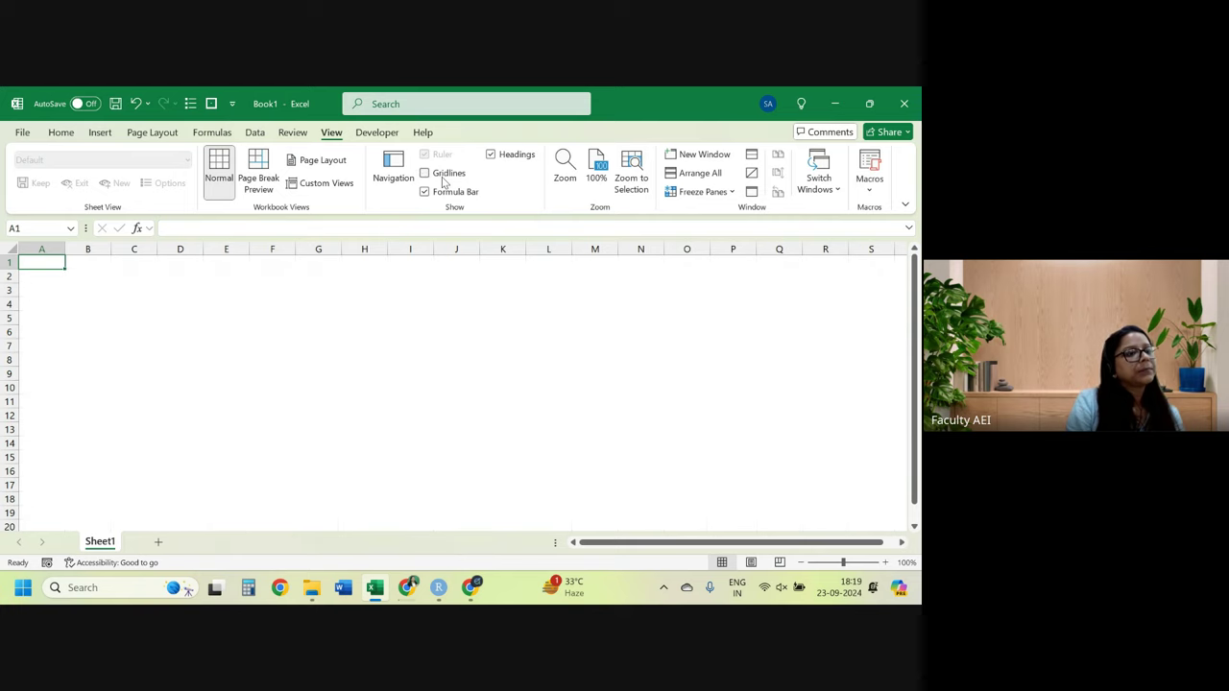
pyautogui.click(444, 181)
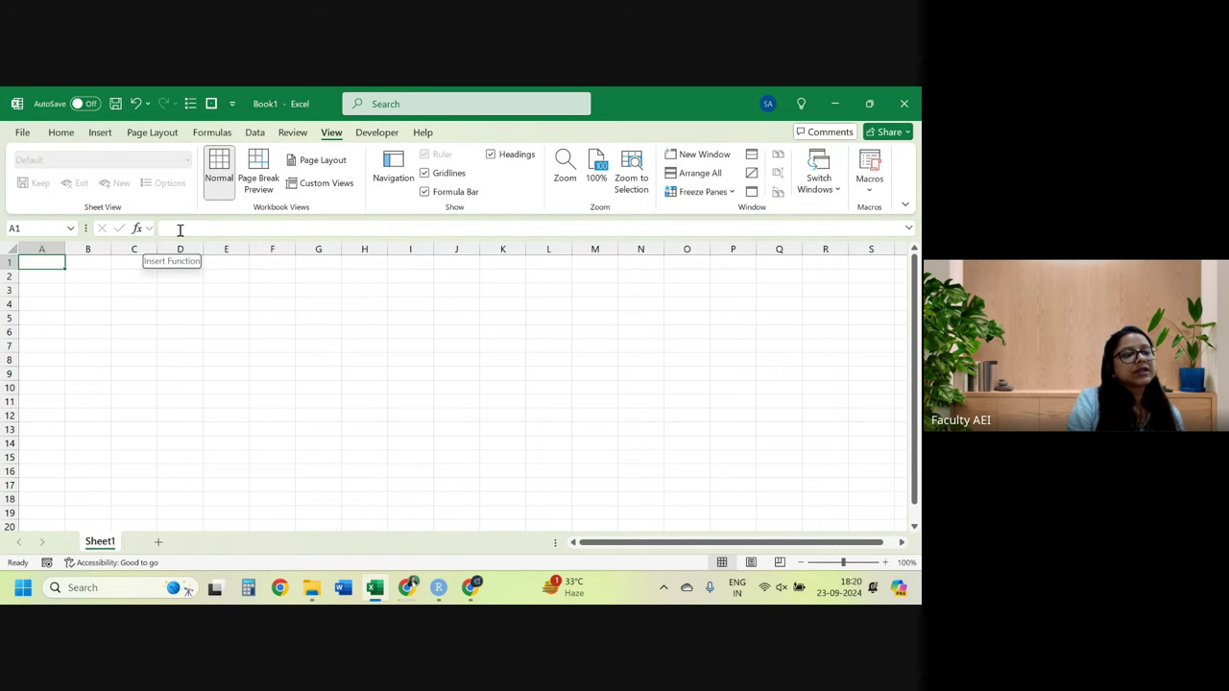
pyautogui.click(448, 193)
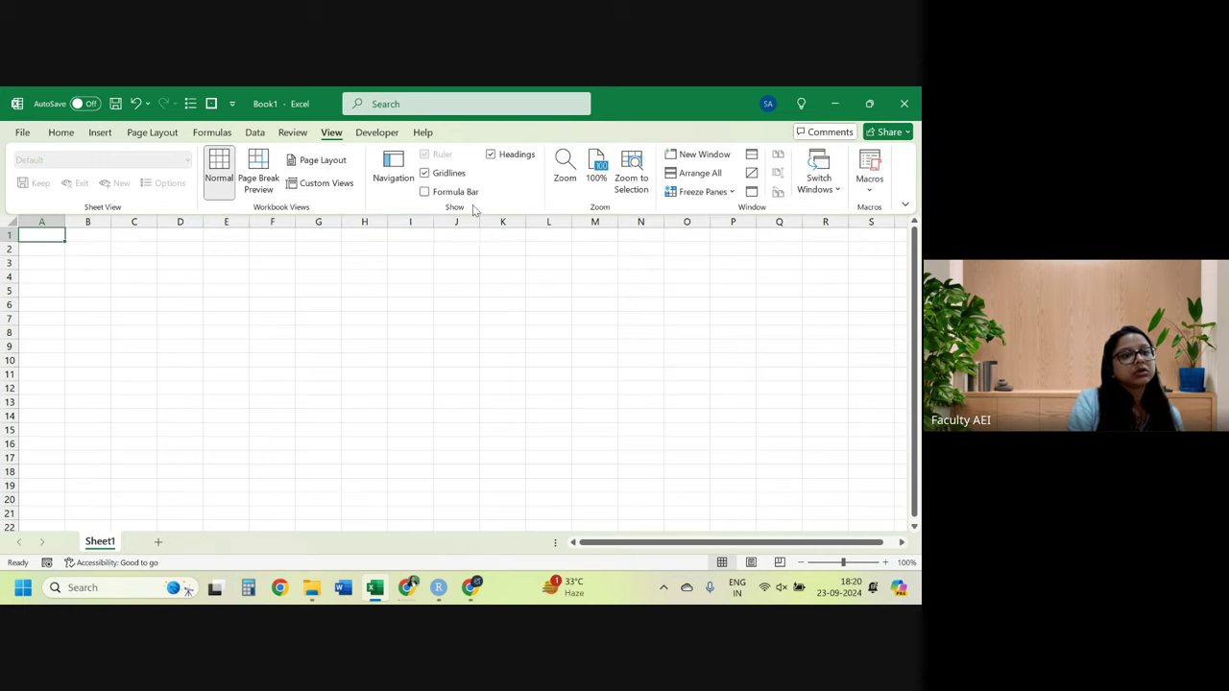
pyautogui.click(444, 192)
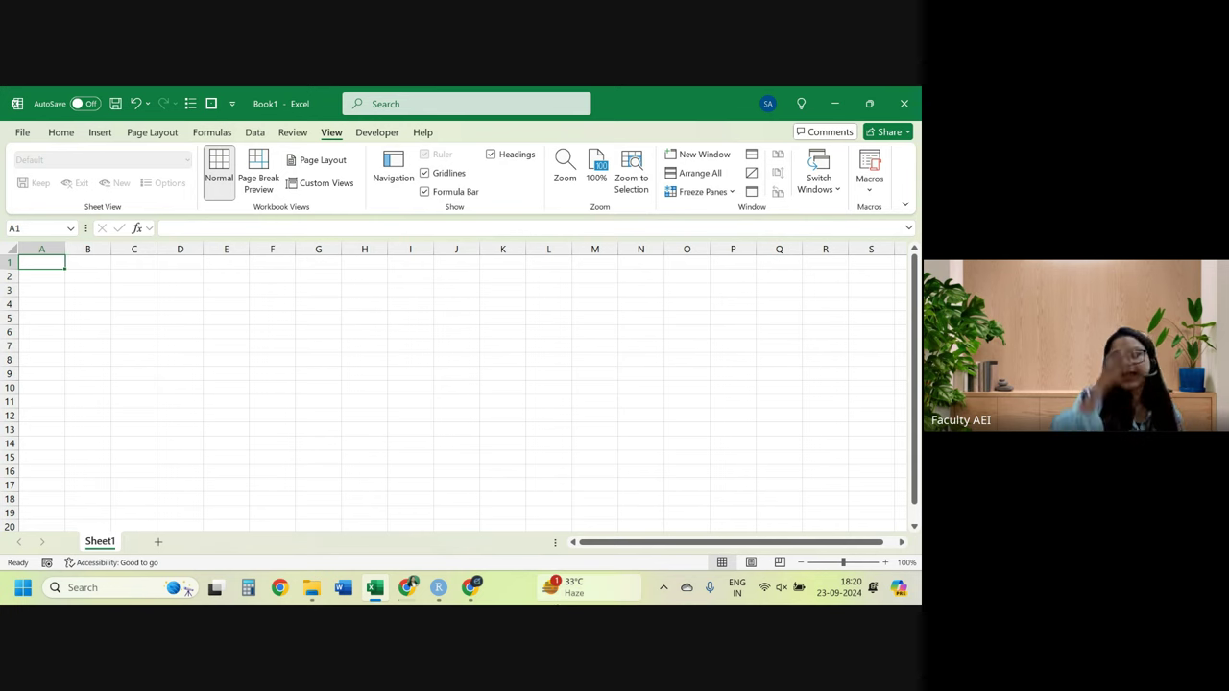
pyautogui.moveTo(566, 588)
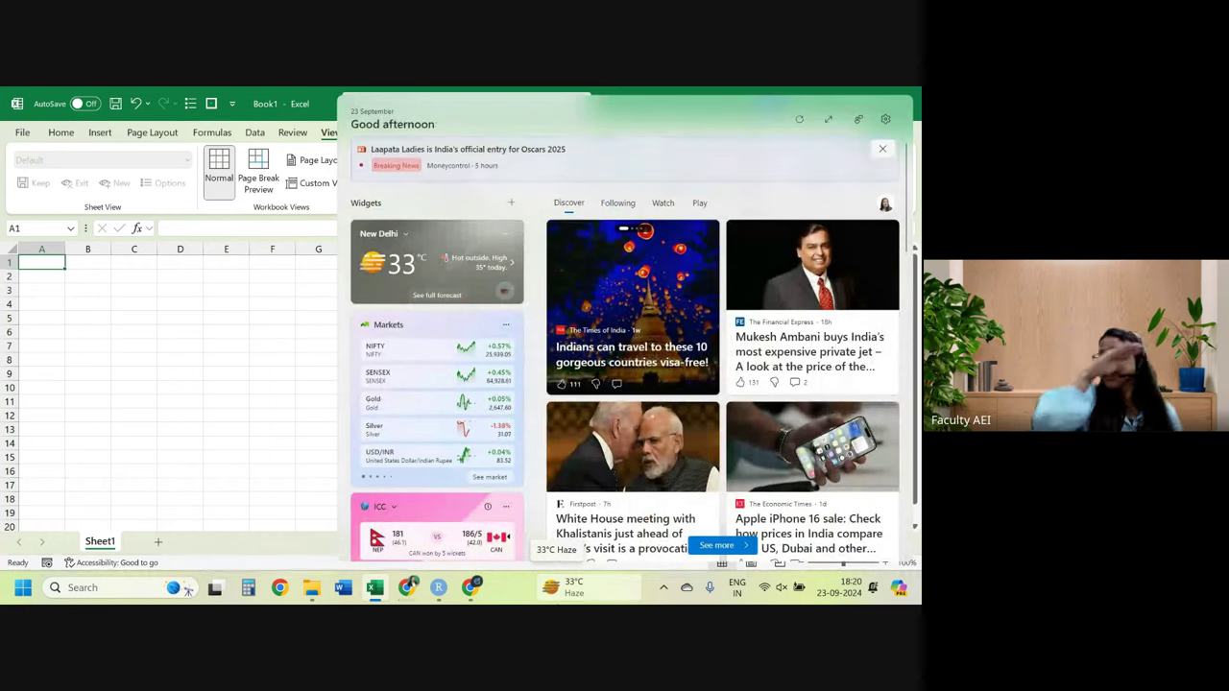
# Close the news panel, select F12 and move the active cell along row 12.
pyautogui.click(224, 380)
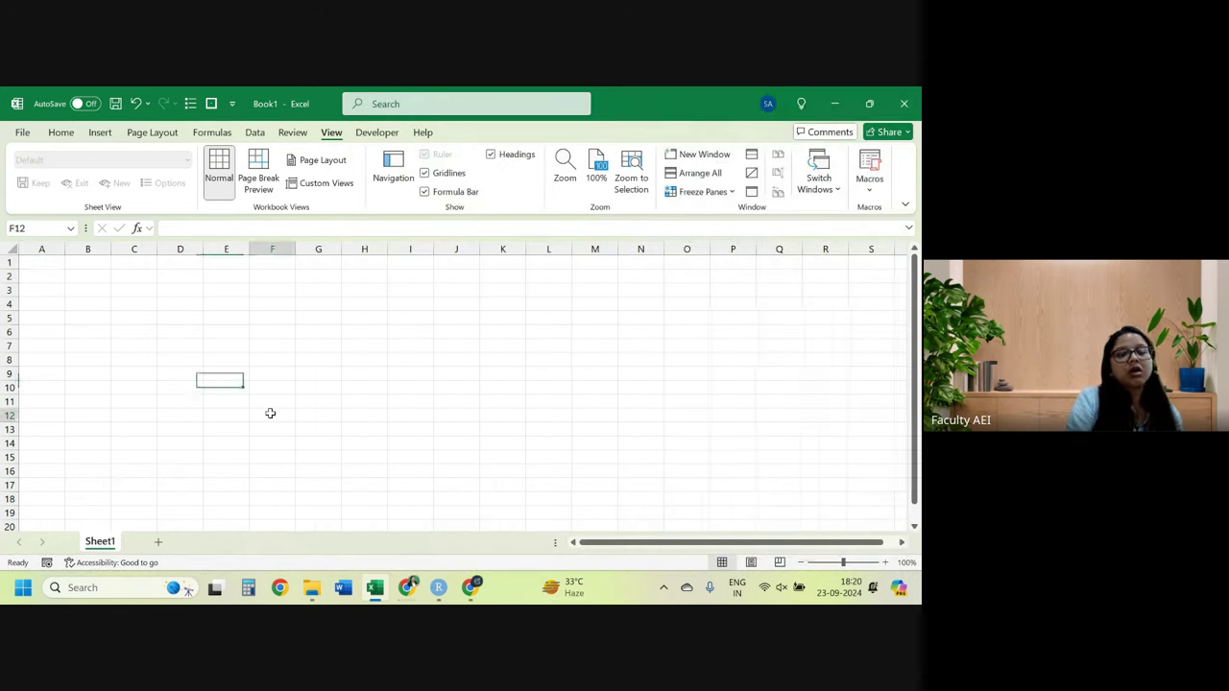
pyautogui.click(270, 413)
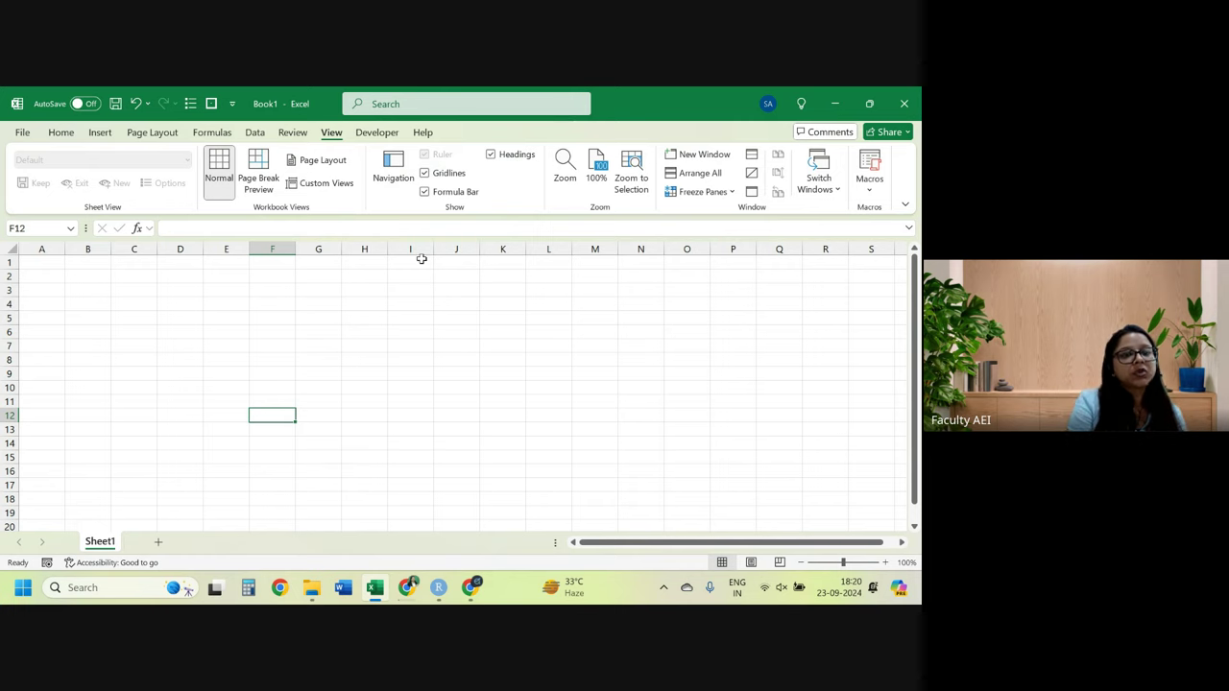
pyautogui.press('Right')
pyautogui.press('Right')
pyautogui.press('Right')
pyautogui.press('Right')
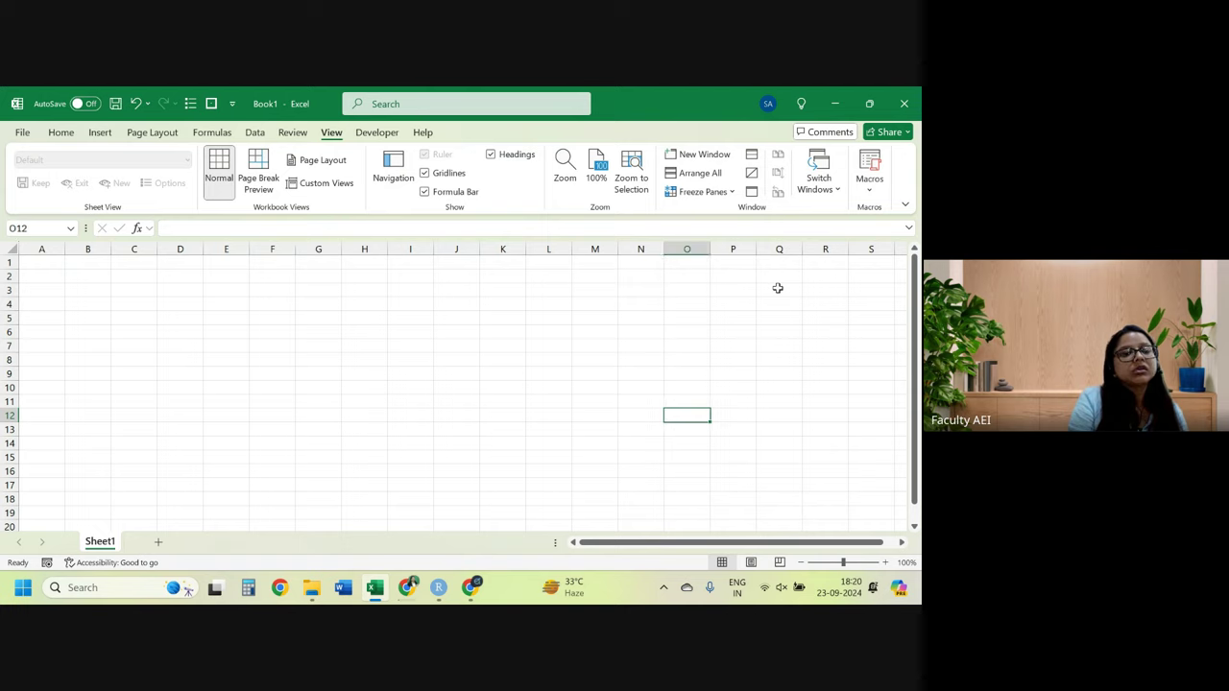
pyautogui.press('Right')
pyautogui.press('Right')
pyautogui.press('Right')
pyautogui.press('Right')
pyautogui.press('Right')
pyautogui.press('Right')
pyautogui.press('Right')
pyautogui.press('Right')
pyautogui.press('Right')
pyautogui.press('Right')
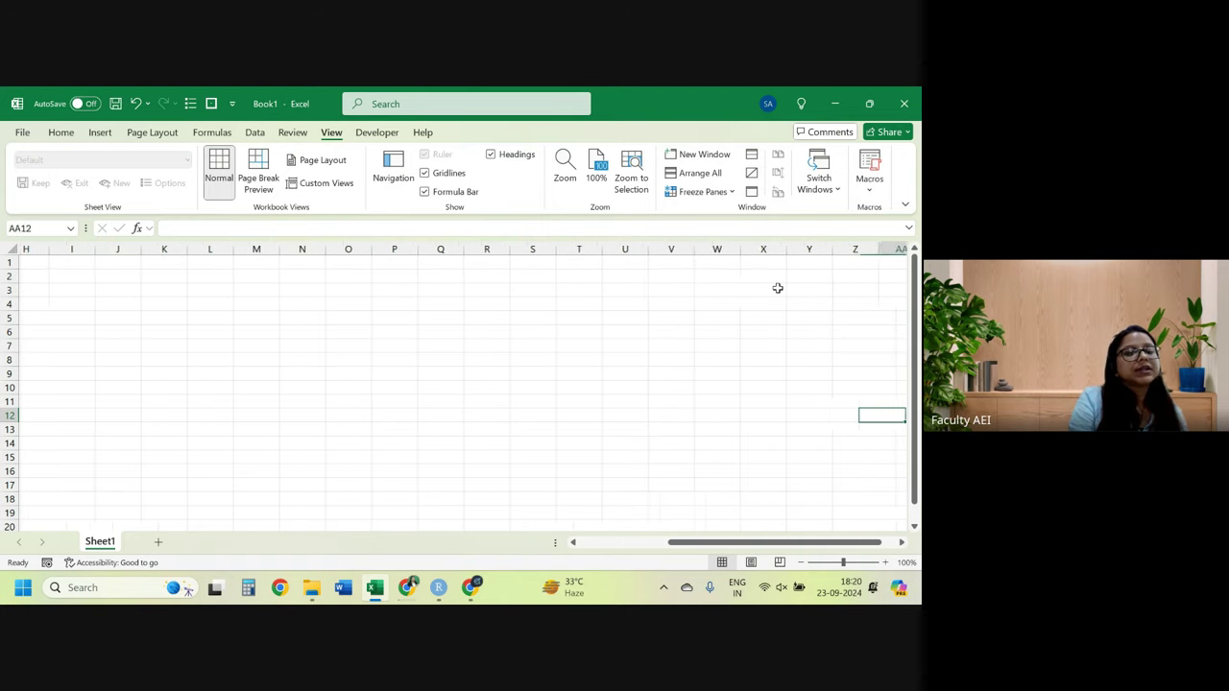
pyautogui.press('Right')
pyautogui.press('Right')
pyautogui.press('Right')
pyautogui.press('Right')
pyautogui.press('Right')
pyautogui.press('Right')
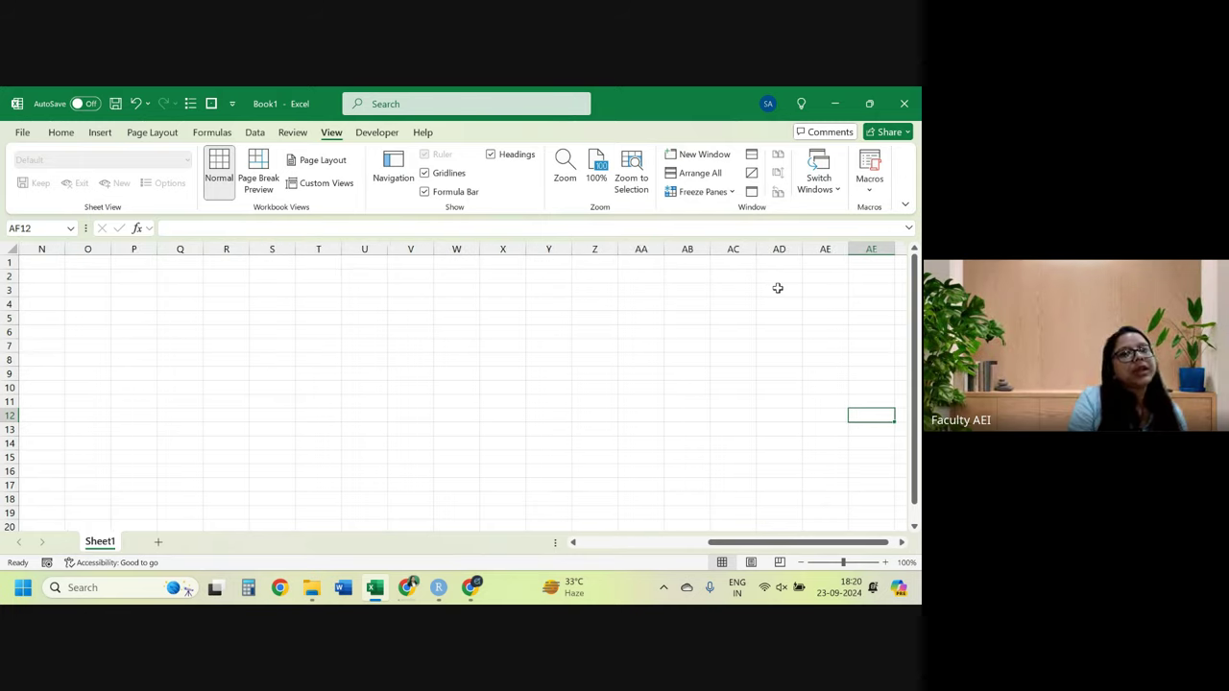
pyautogui.press('Right')
pyautogui.press('Right')
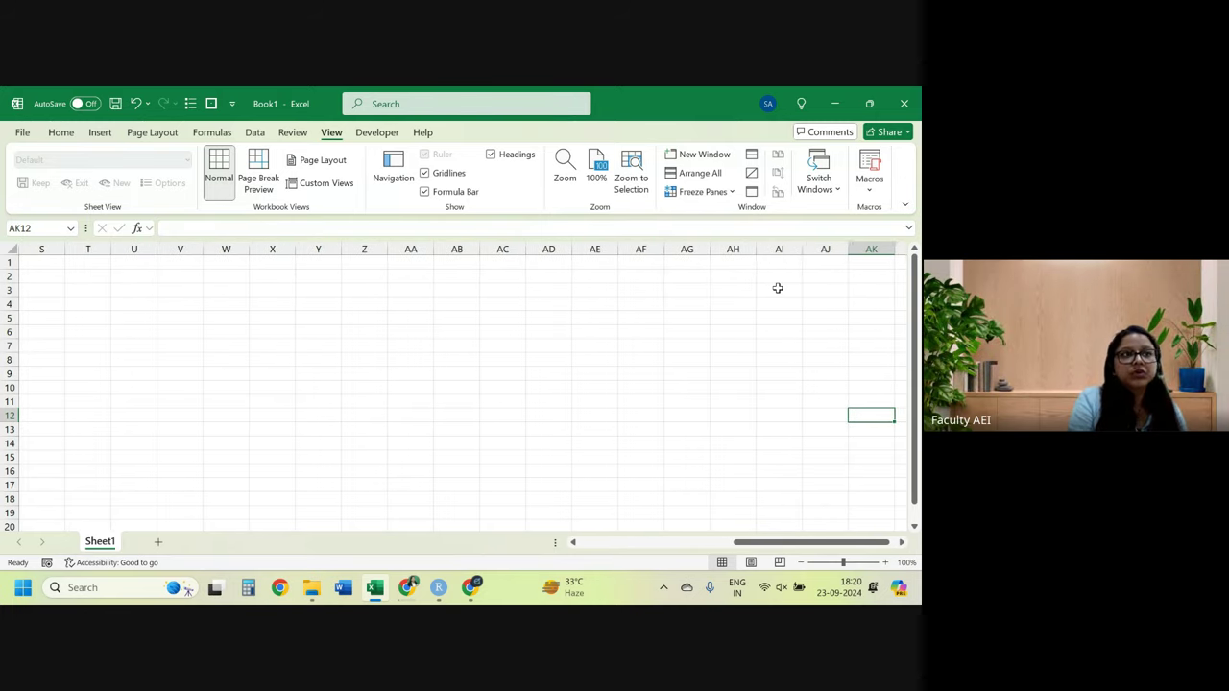
pyautogui.press('Right')
pyautogui.press('Left')
pyautogui.press('Left')
pyautogui.press('Left')
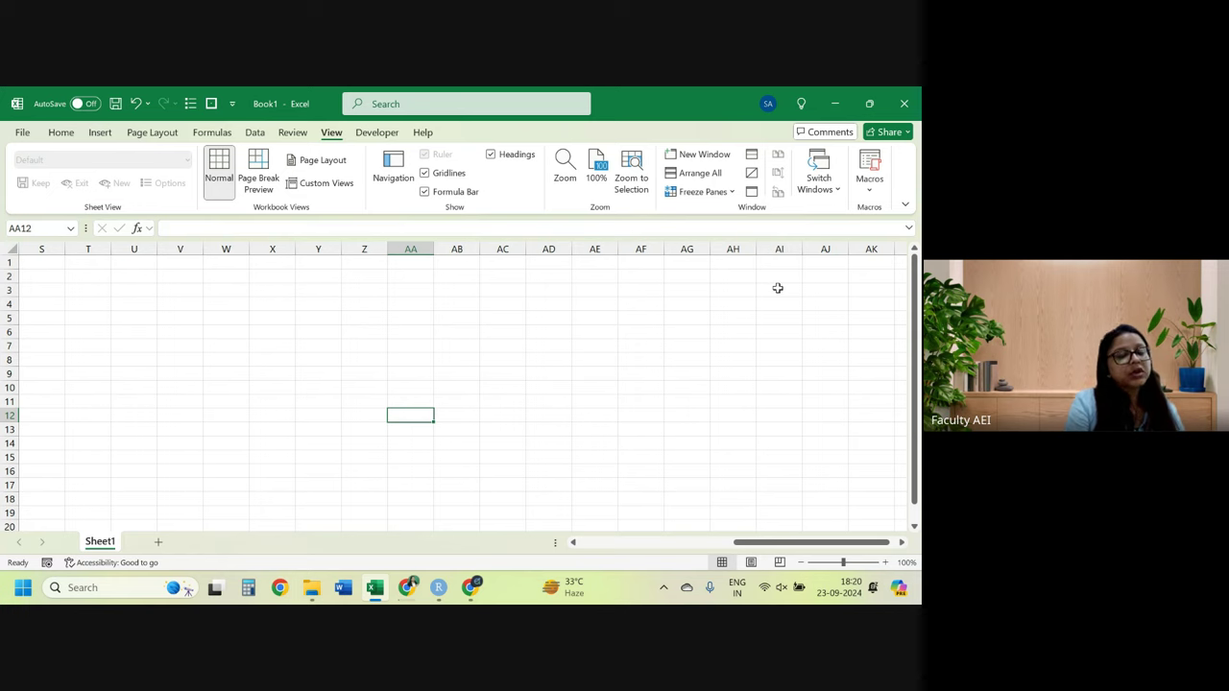
# Jump to last column XFD, back to A1, to row 1048576, then return to A1.
pyautogui.hotkey('ctrl', 'Right')
pyautogui.click(871, 261)
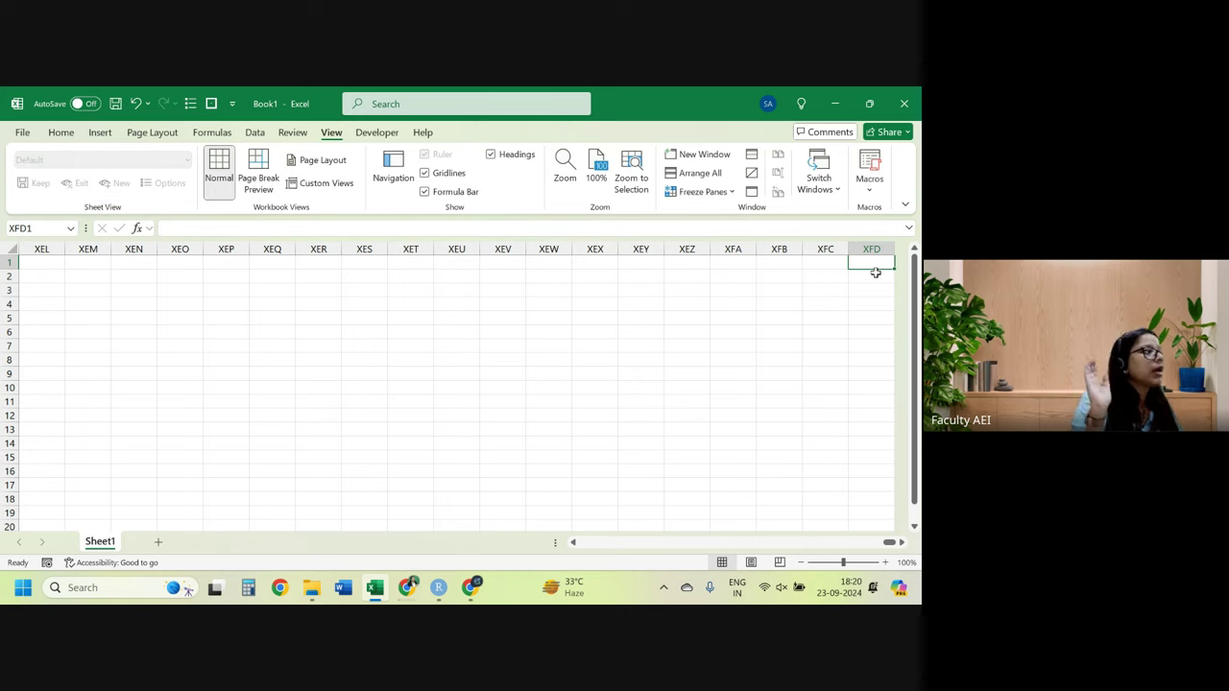
pyautogui.hotkey('ctrl', 'Left')
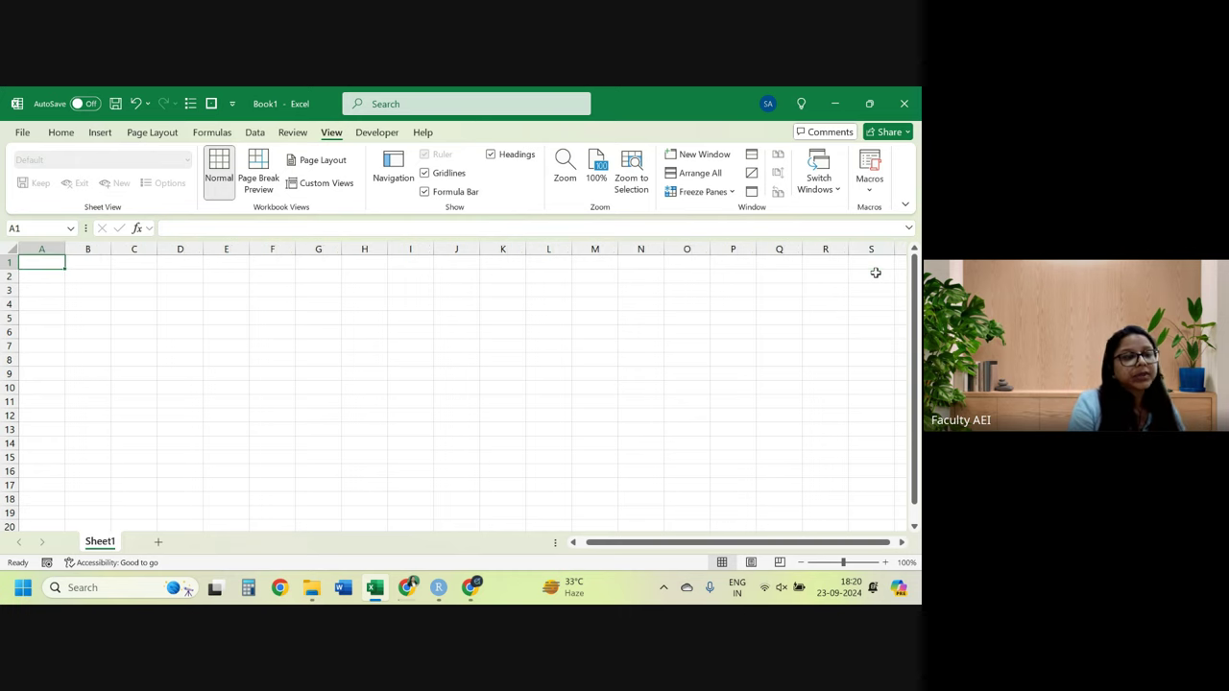
pyautogui.press('Down')
pyautogui.press('Down')
pyautogui.press('Down')
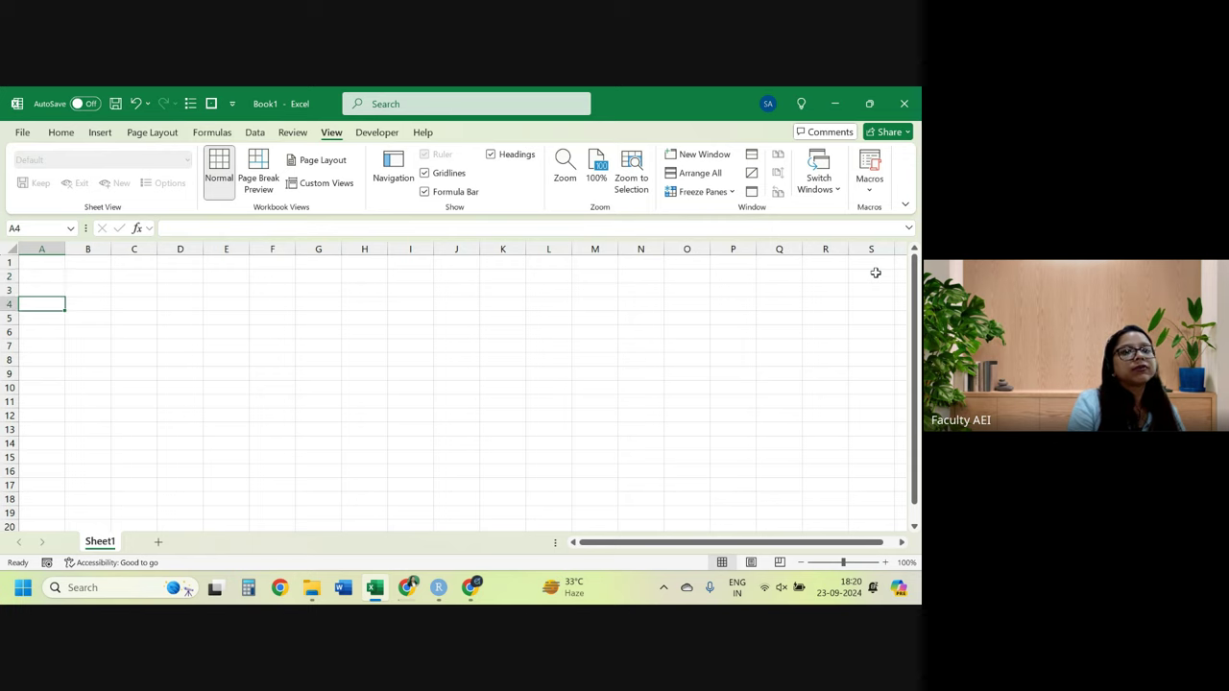
pyautogui.hotkey('ctrl', 'Down')
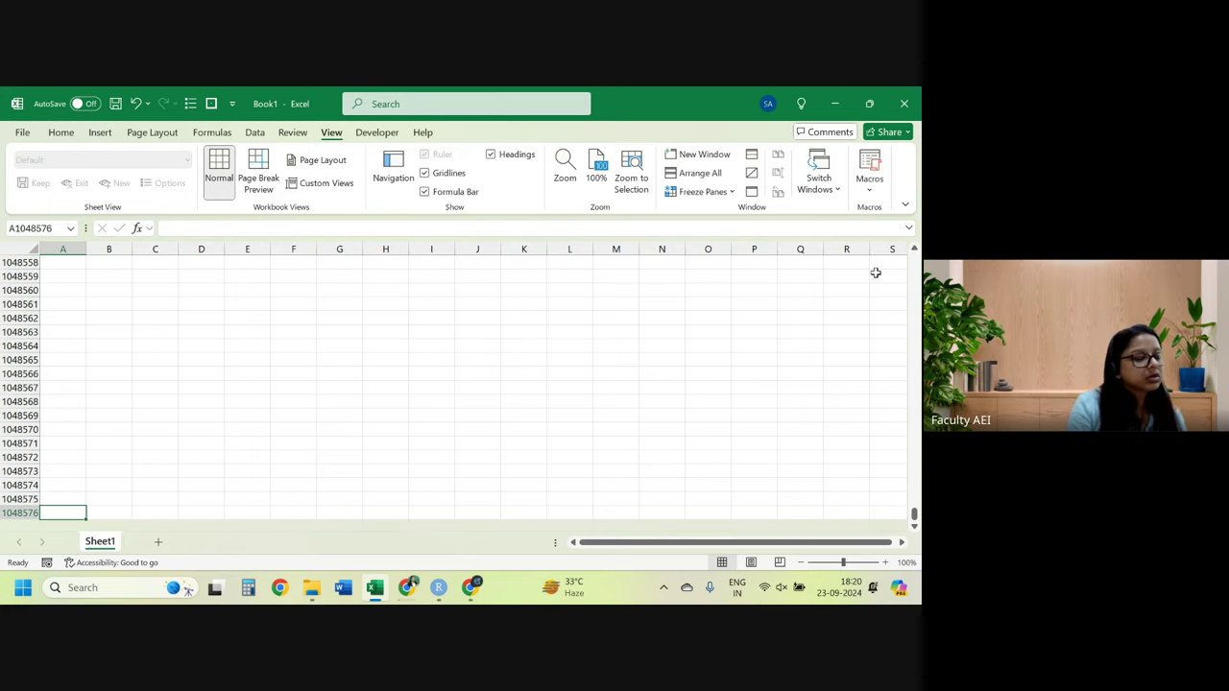
pyautogui.hotkey('ctrl', 'Up')
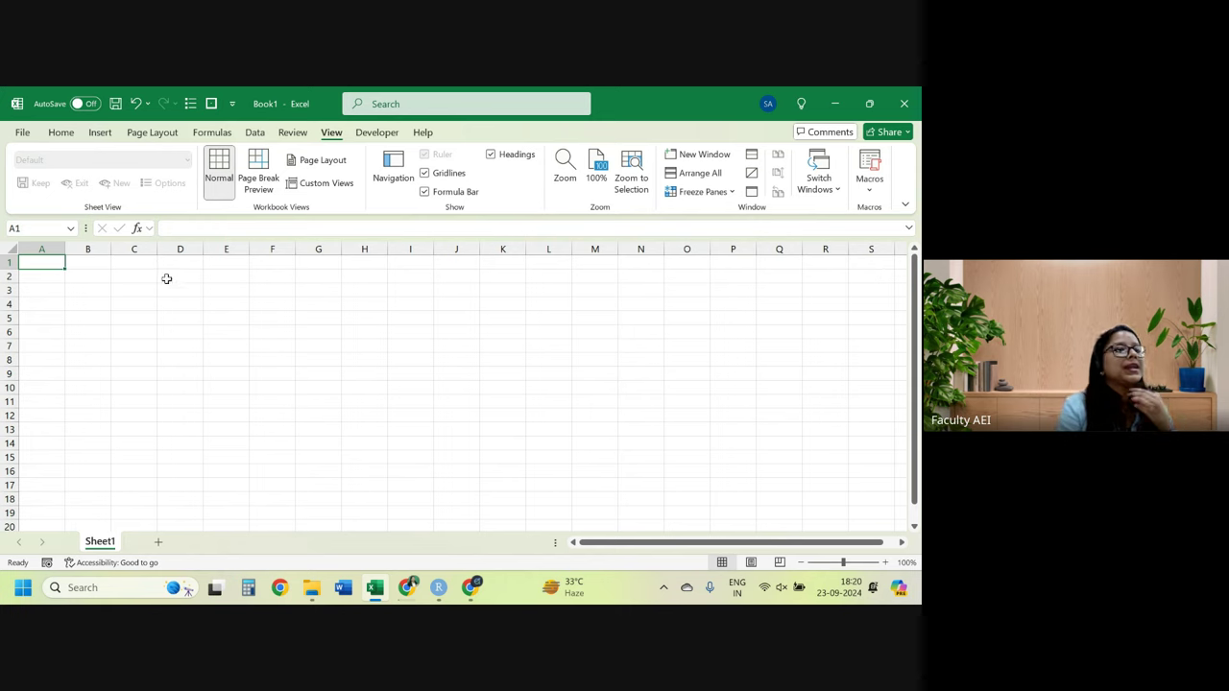
# Hide and re-show row and column Headings, view Help, then go back to Home.
pyautogui.click(498, 163)
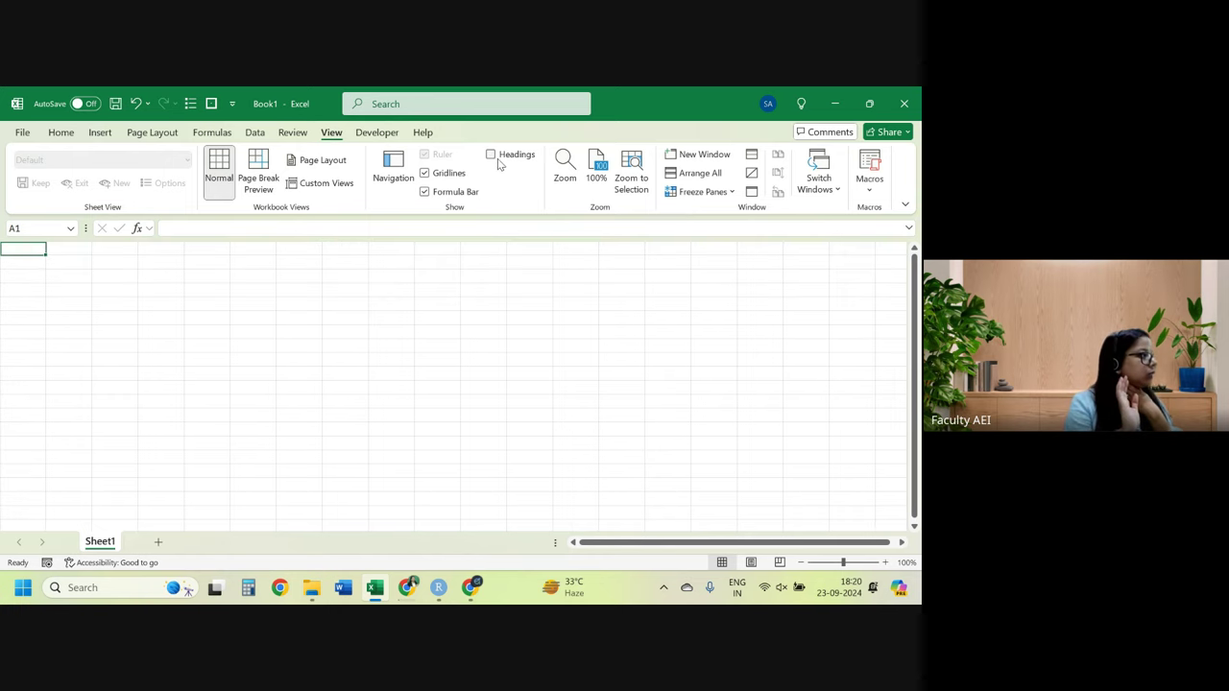
pyautogui.click(498, 163)
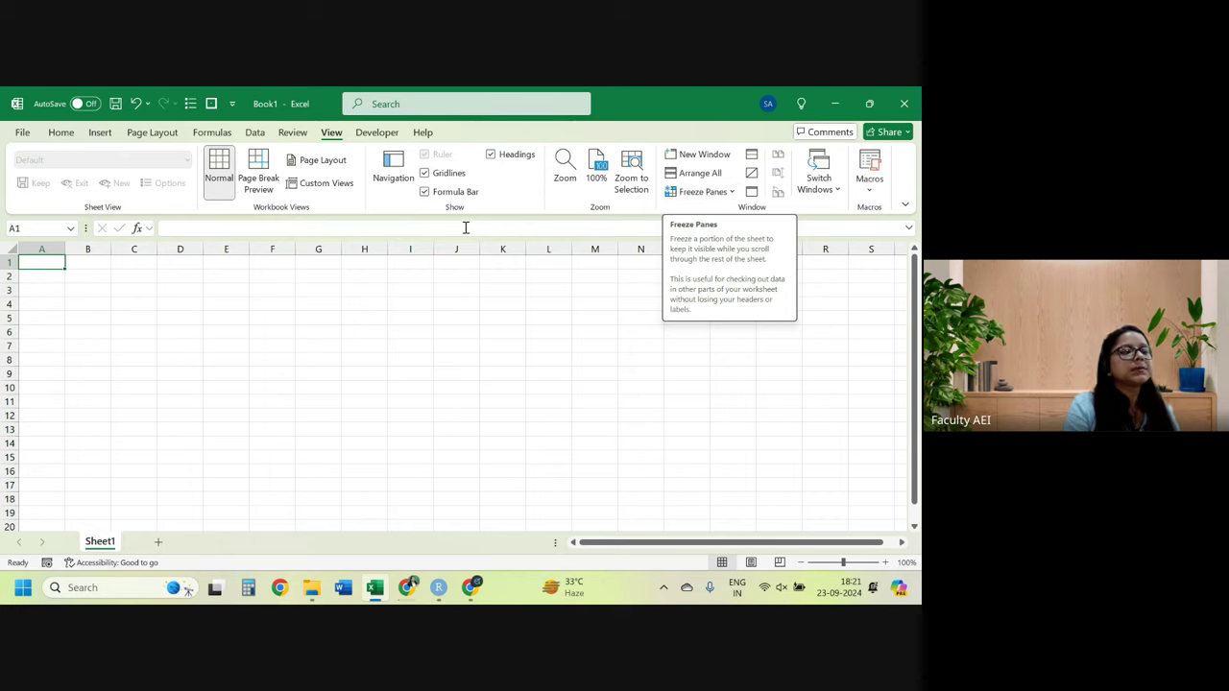
pyautogui.click(420, 132)
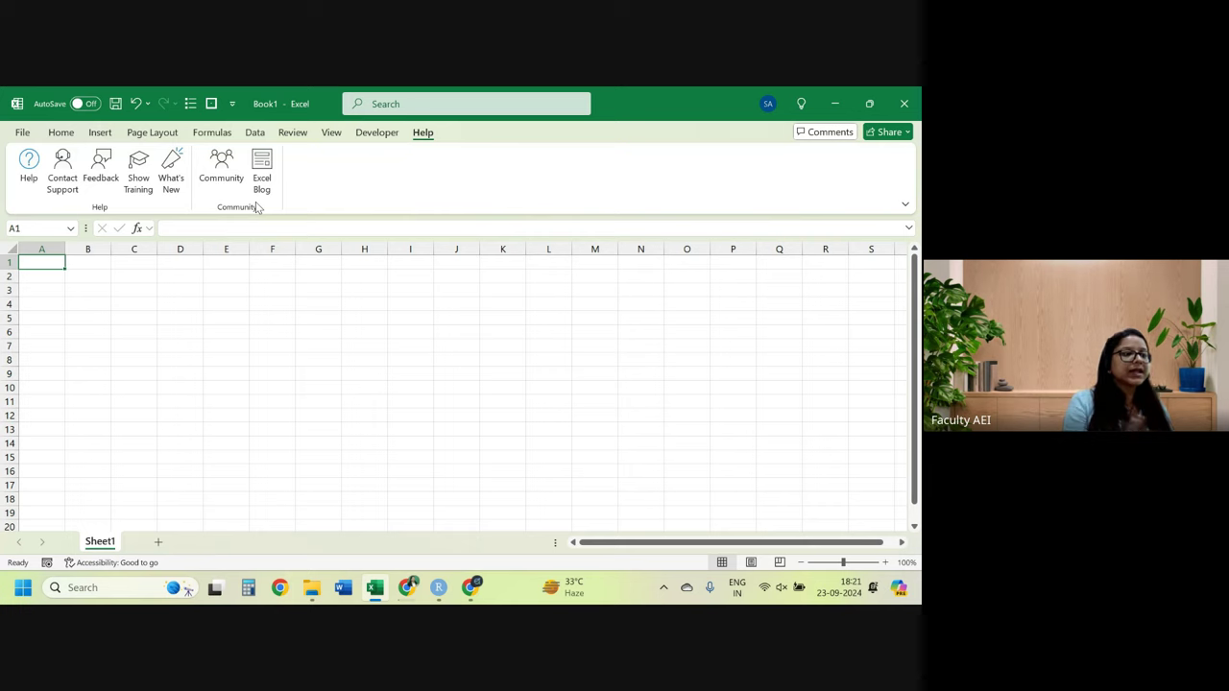
pyautogui.click(62, 136)
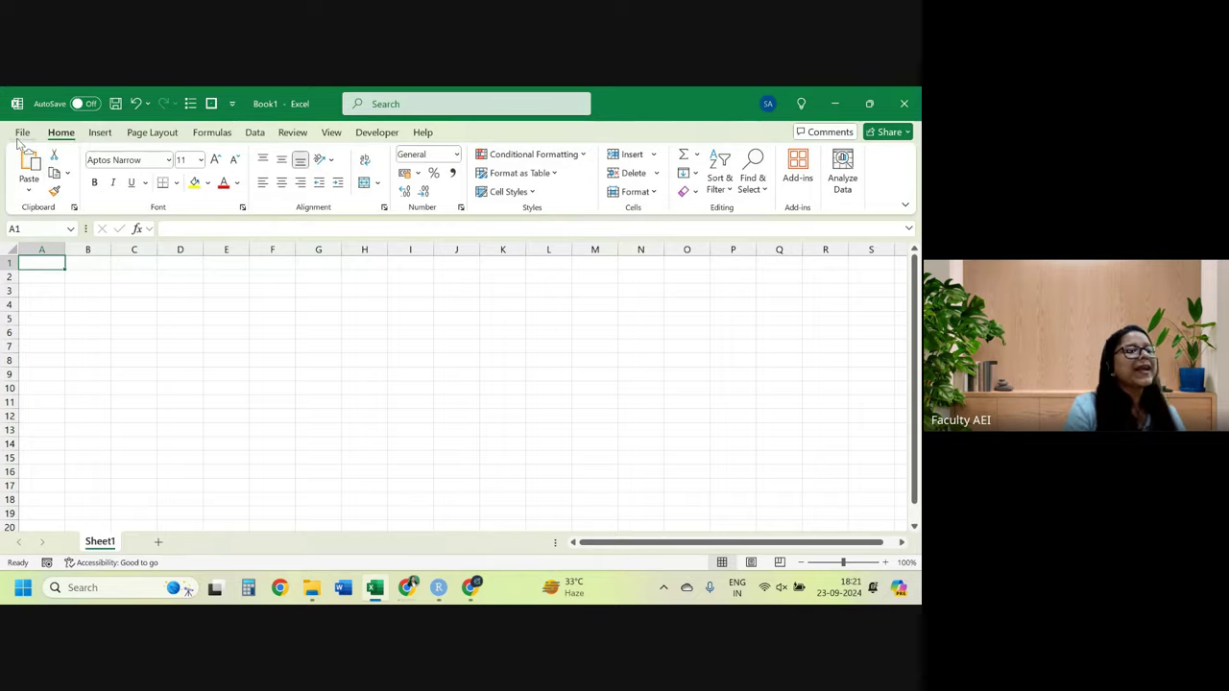
pyautogui.click(20, 135)
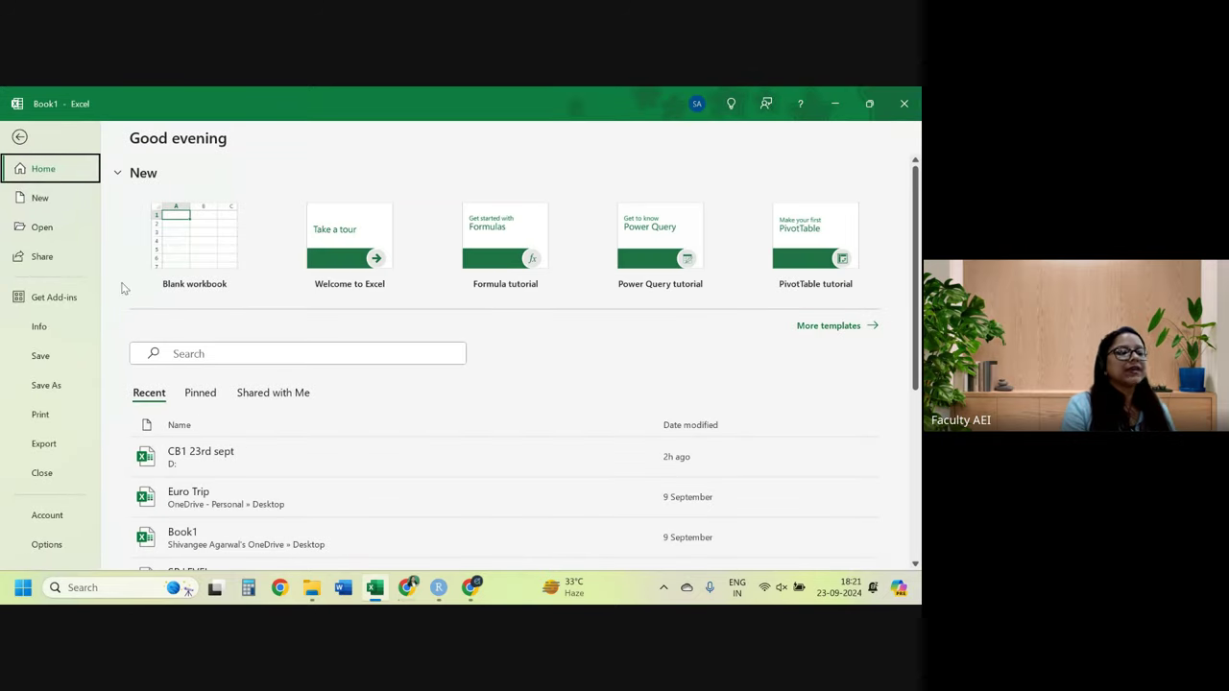
pyautogui.click(20, 135)
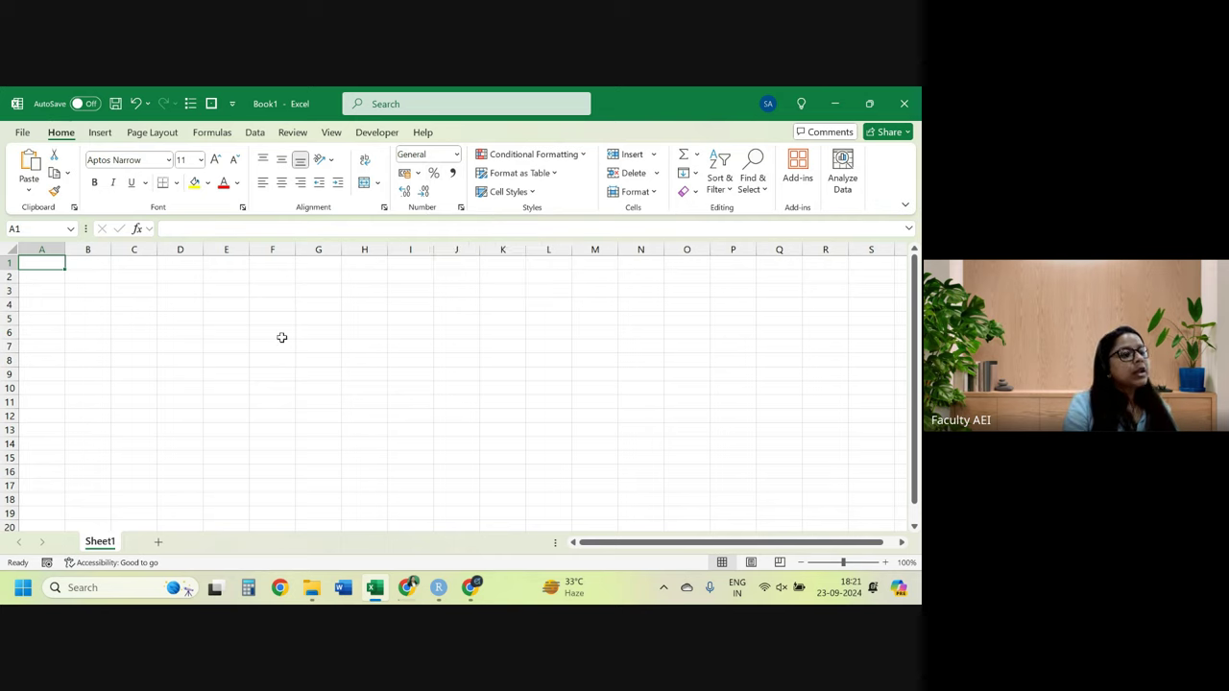
# Zoom the blank Sheet1 with Ctrl+scroll and the status-bar buttons, settling at 140%.
pyautogui.scroll(3, 282, 337)
pyautogui.scroll(-5, 282, 337)
pyautogui.scroll(3, 282, 337)
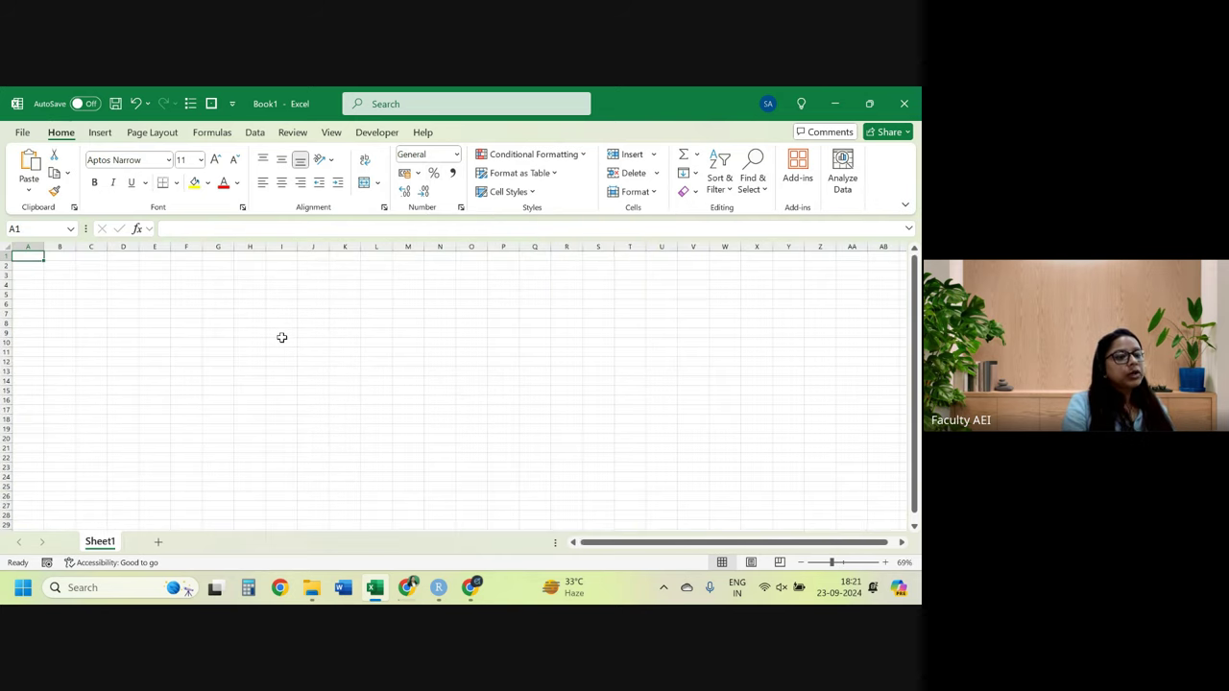
pyautogui.scroll(-1, 282, 337)
pyautogui.scroll(1, 282, 337)
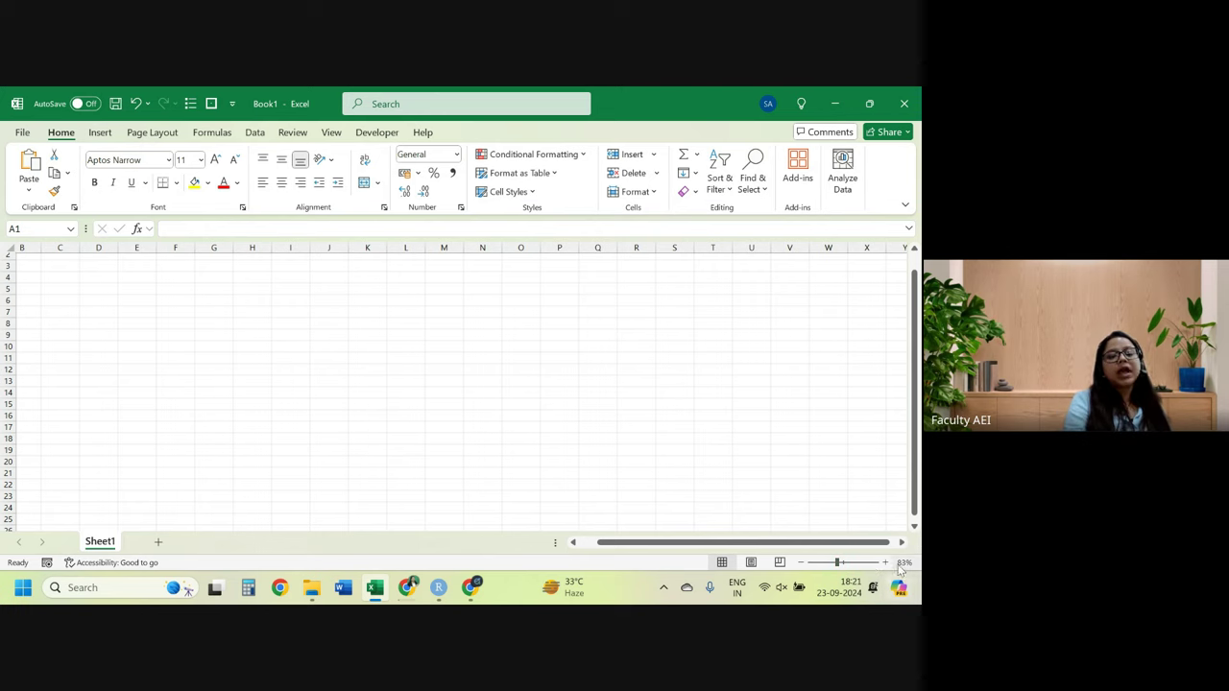
pyautogui.click(884, 562)
pyautogui.click(885, 563)
pyautogui.click(884, 563)
pyautogui.click(885, 562)
pyautogui.click(885, 562)
pyautogui.click(885, 563)
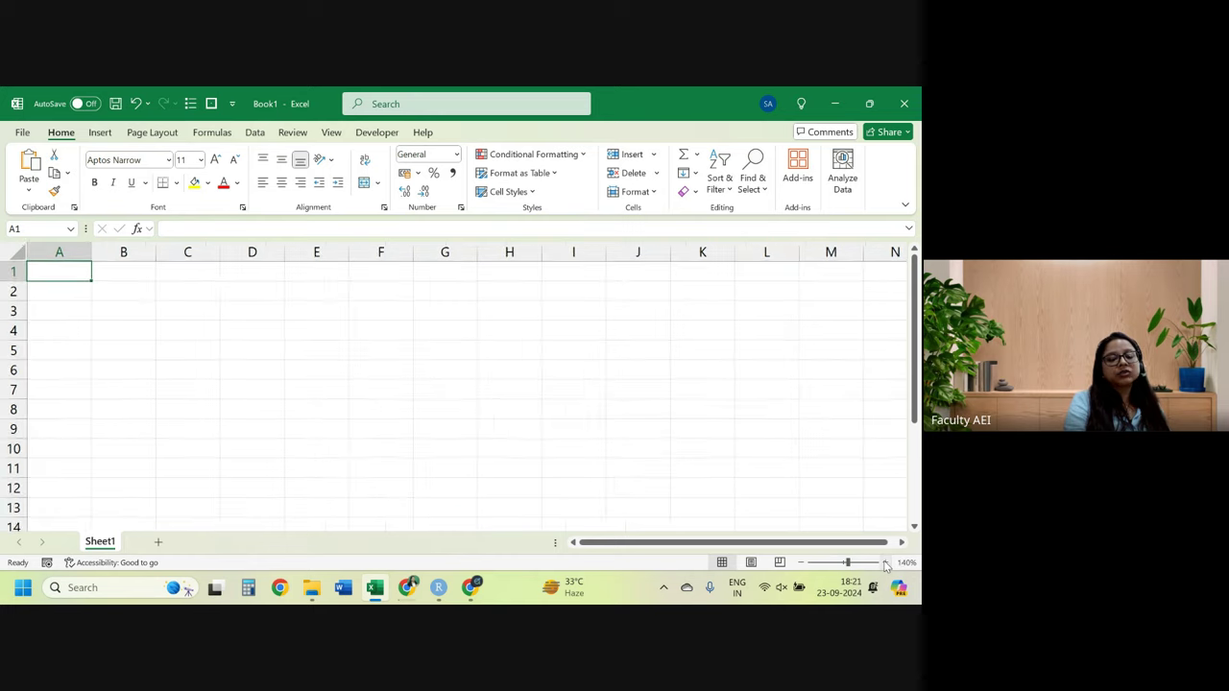
pyautogui.click(884, 562)
pyautogui.click(799, 563)
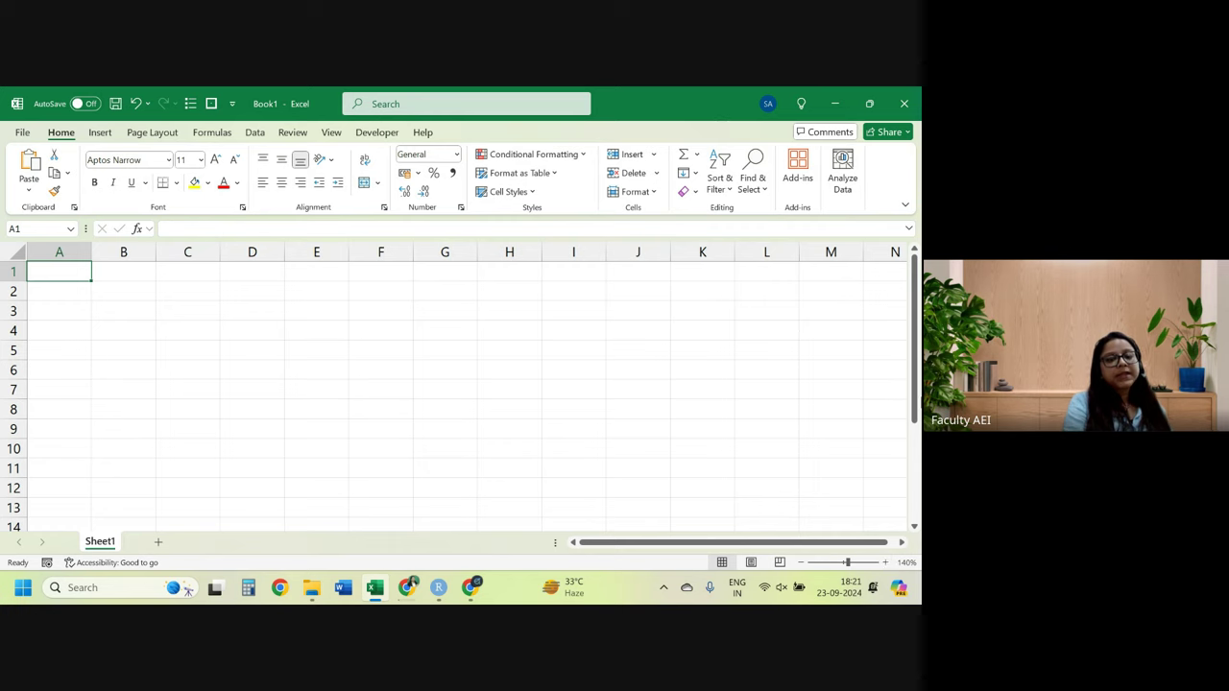
pyautogui.moveTo(915, 384); pyautogui.dragTo(915, 379)
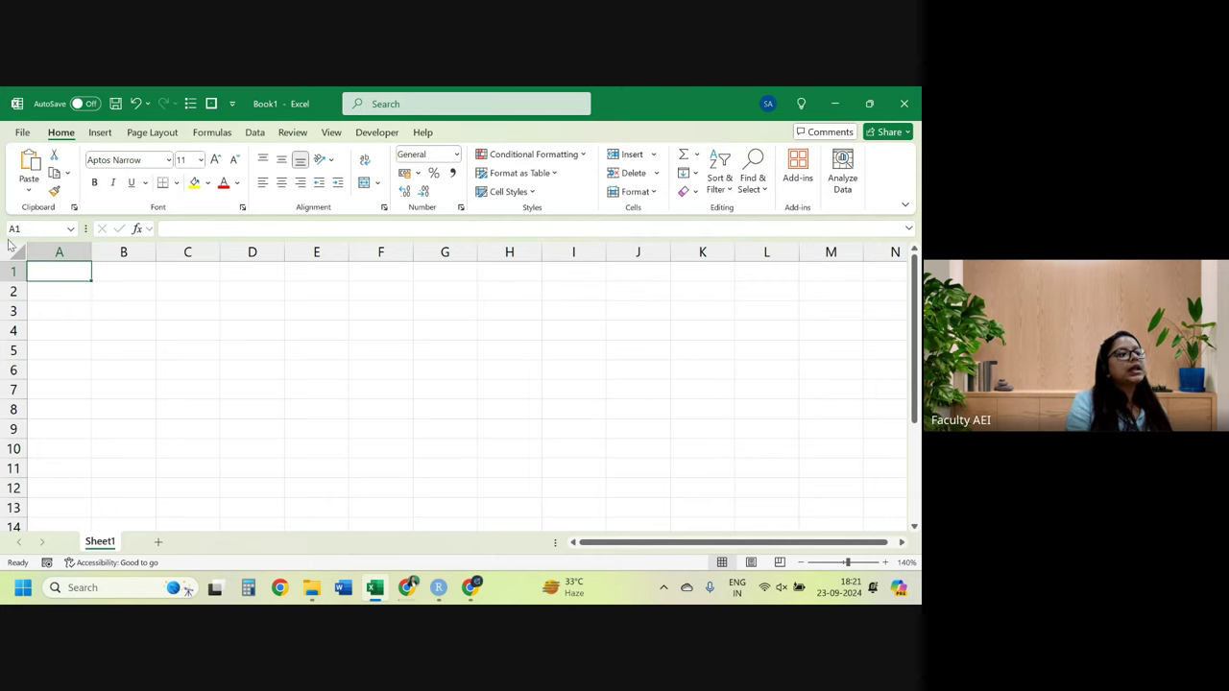
pyautogui.moveTo(297, 291); pyautogui.dragTo(326, 527)
pyautogui.moveTo(67, 351); pyautogui.dragTo(492, 378)
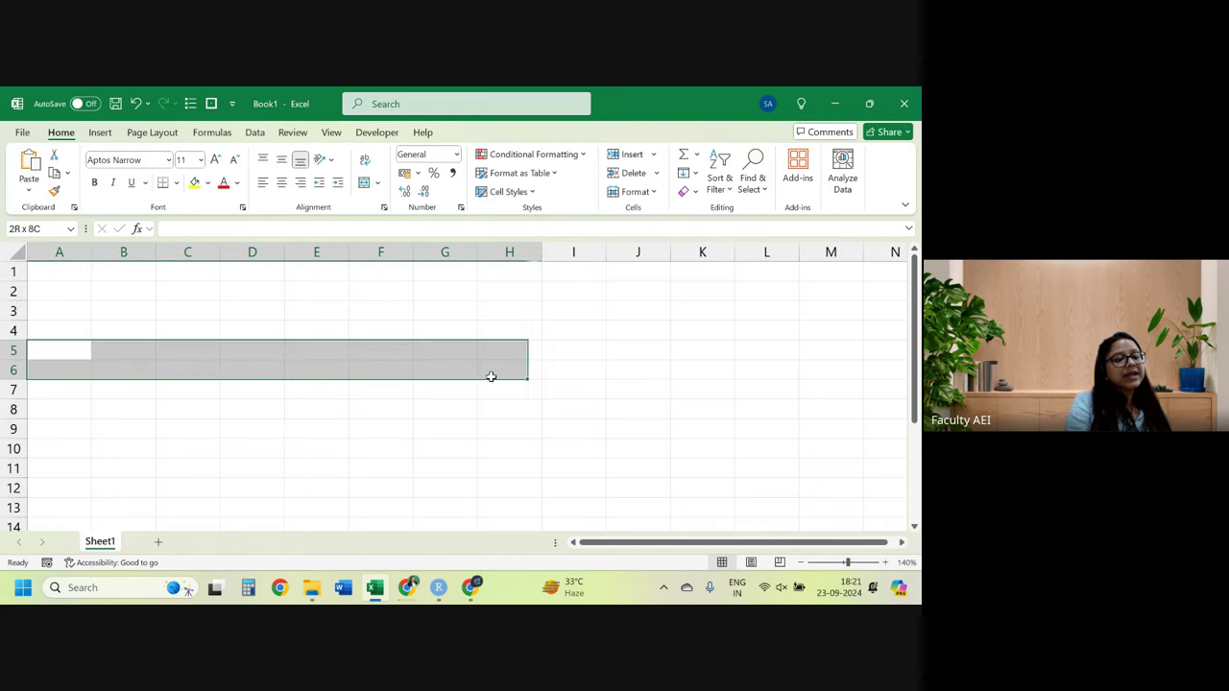
pyautogui.click(490, 308)
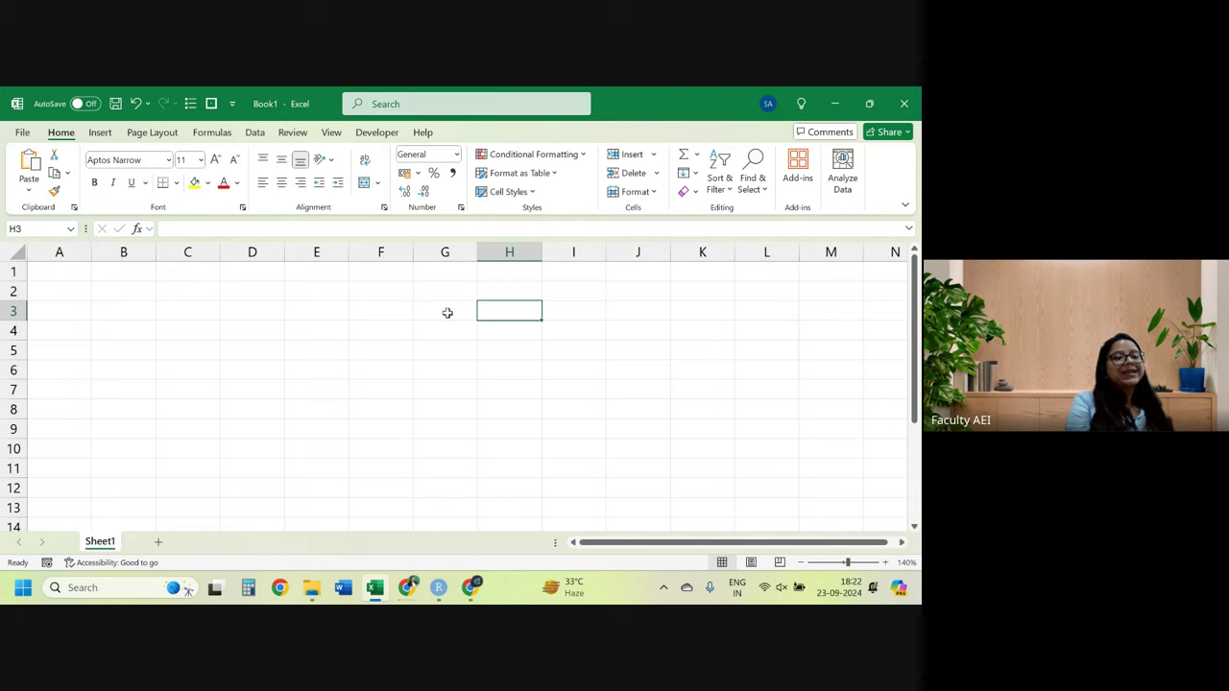
pyautogui.click(448, 313)
pyautogui.click(452, 327)
pyautogui.click(620, 282)
pyautogui.click(535, 288)
pyautogui.click(530, 315)
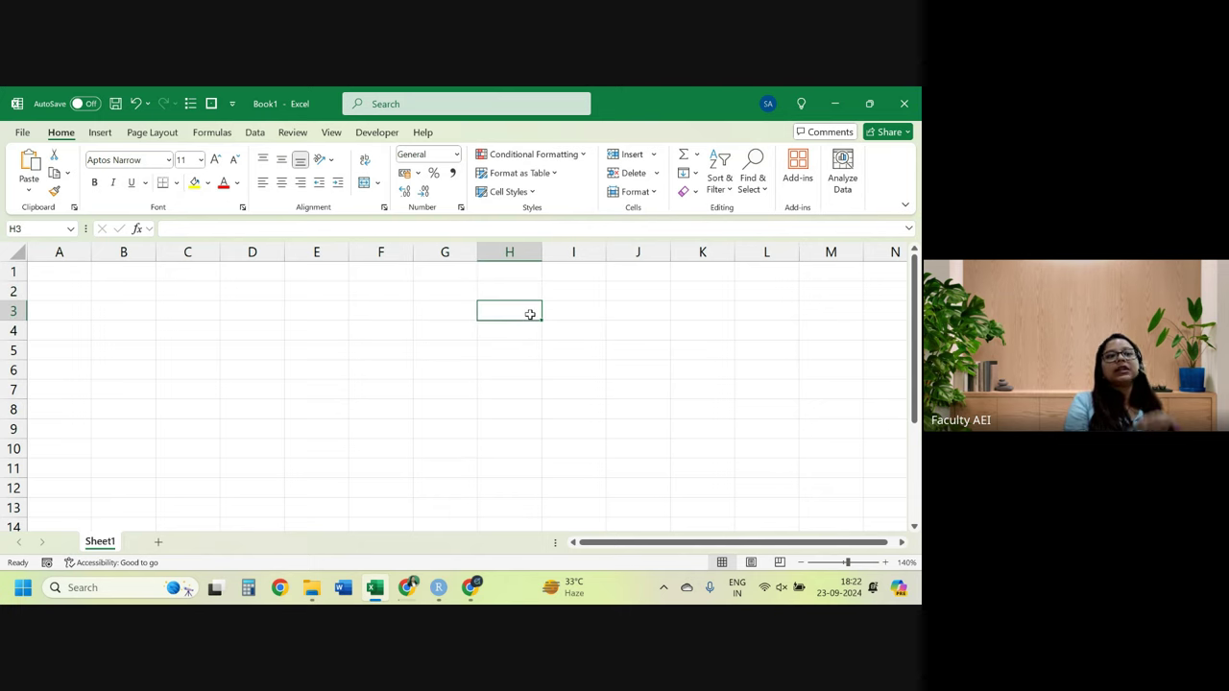
pyautogui.click(364, 311)
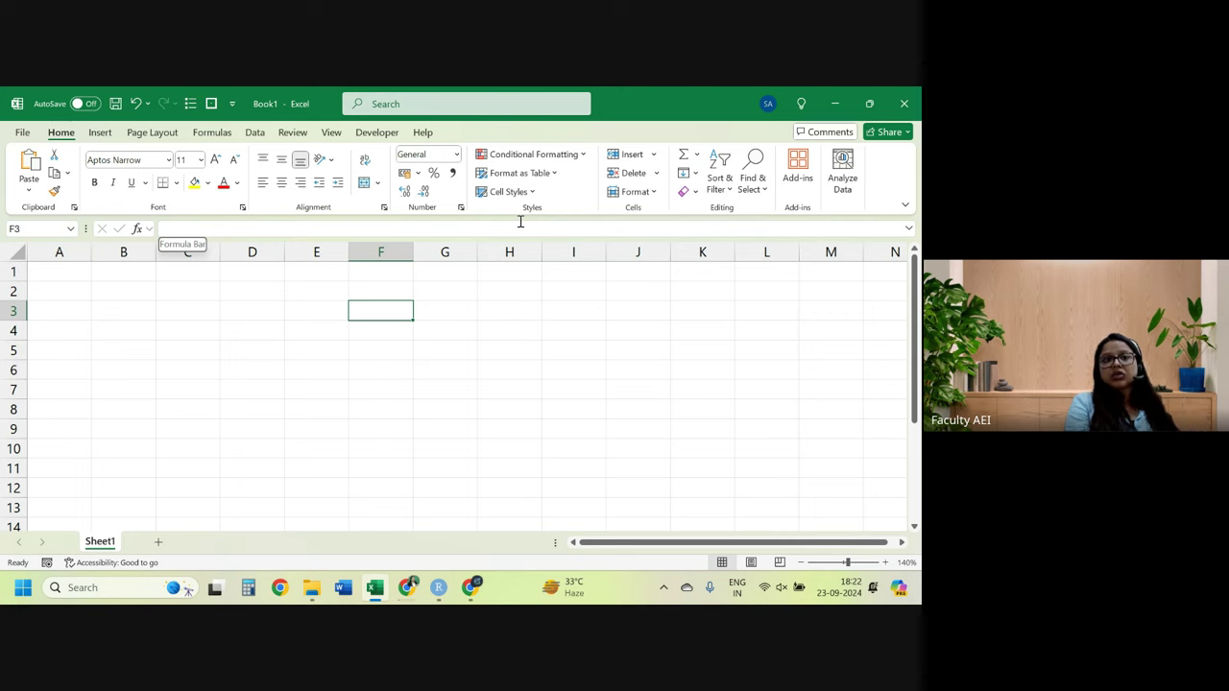
pyautogui.click(253, 330)
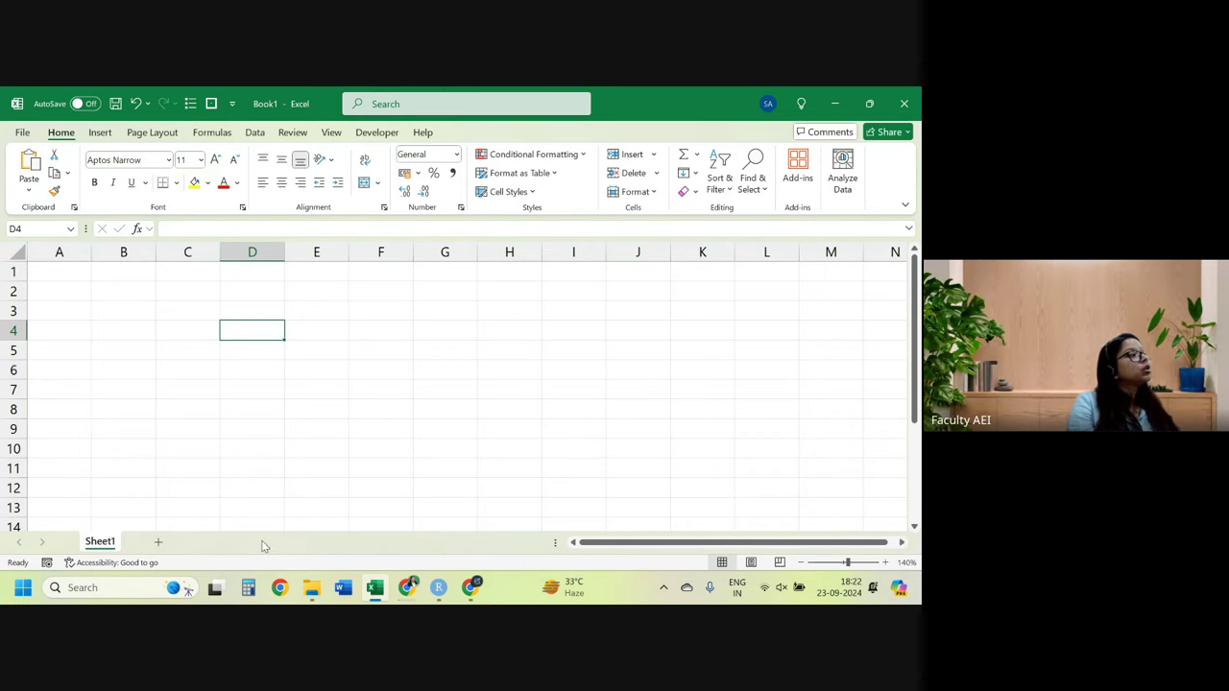
# Create blank worksheets Sheet2 and Sheet3 beside Sheet1 with the New Sheet button.
pyautogui.click(158, 544)
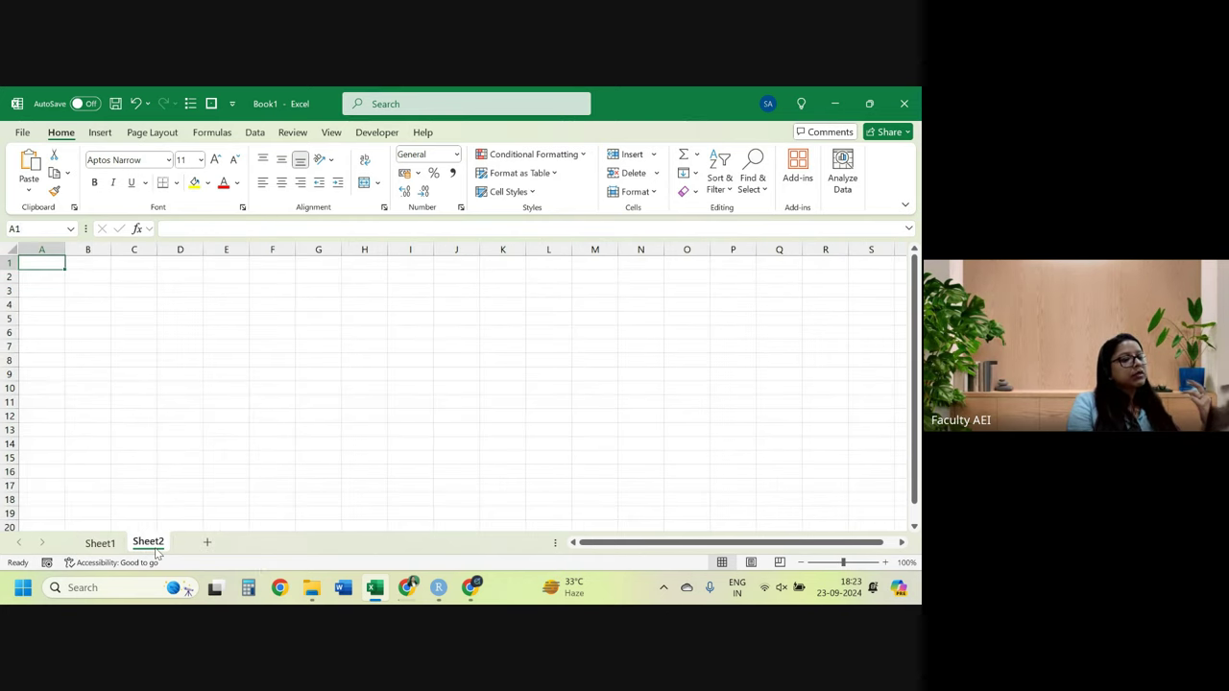
pyautogui.click(208, 543)
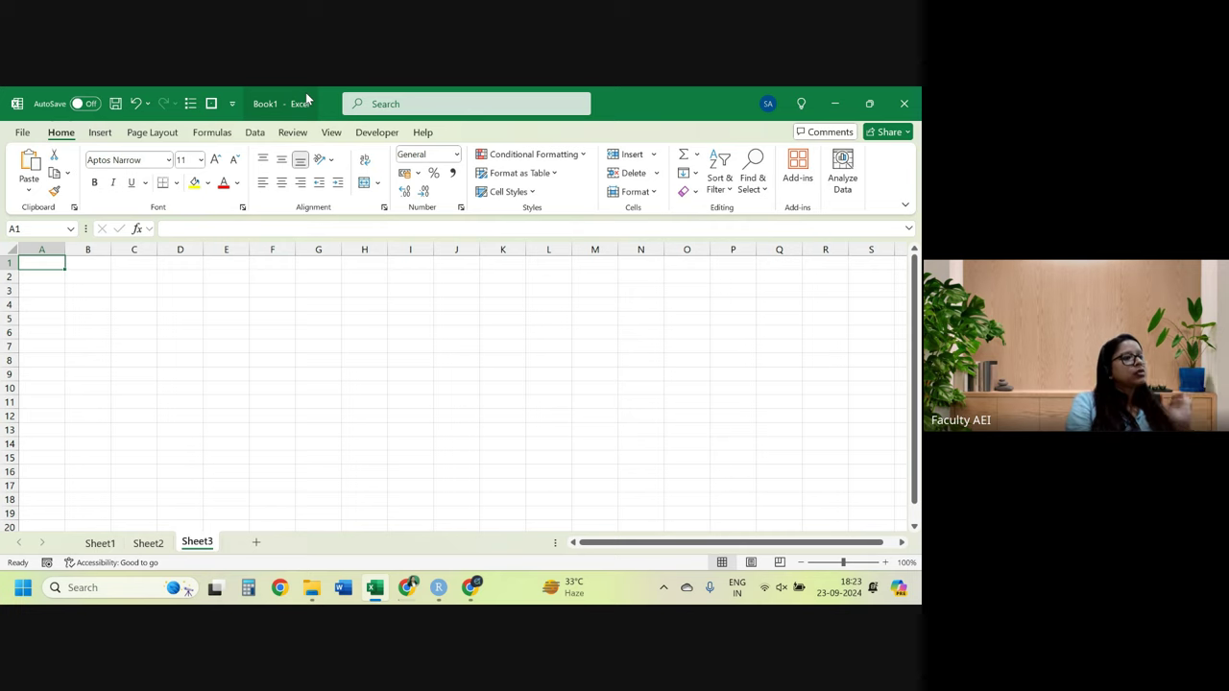
pyautogui.click(234, 106)
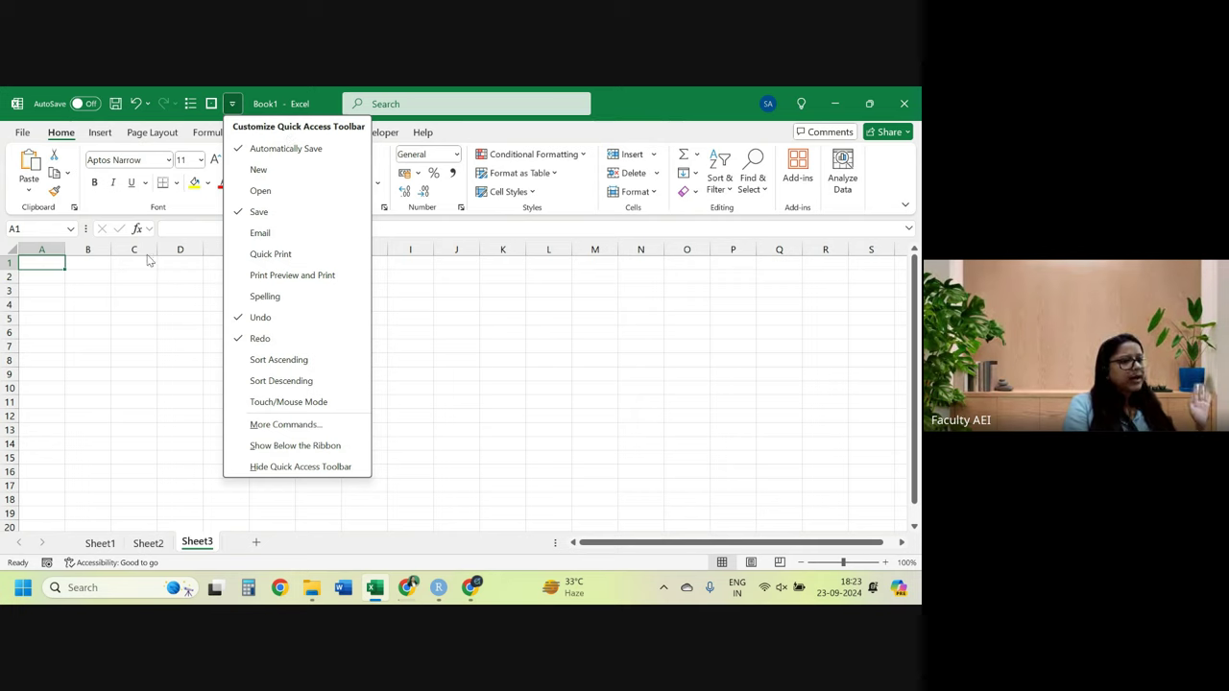
pyautogui.click(185, 289)
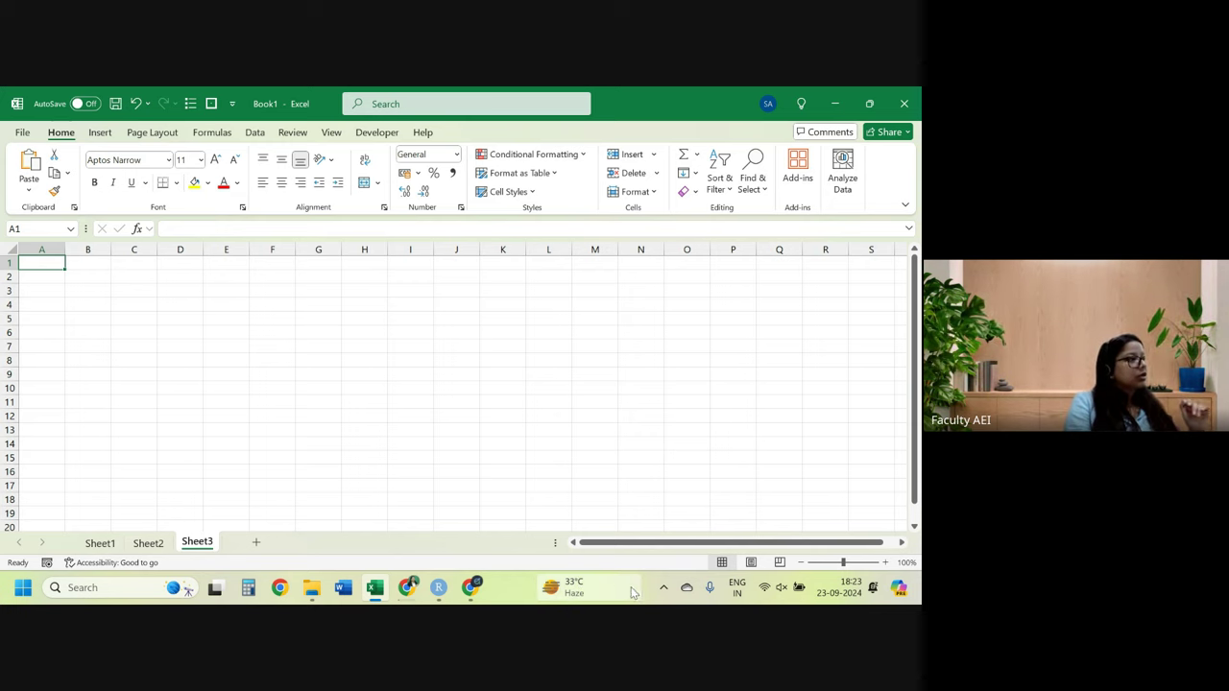
# Close the Widgets panel, zoom Sheet3 to 133%, and switch back to Sheet1.
pyautogui.click(631, 592)
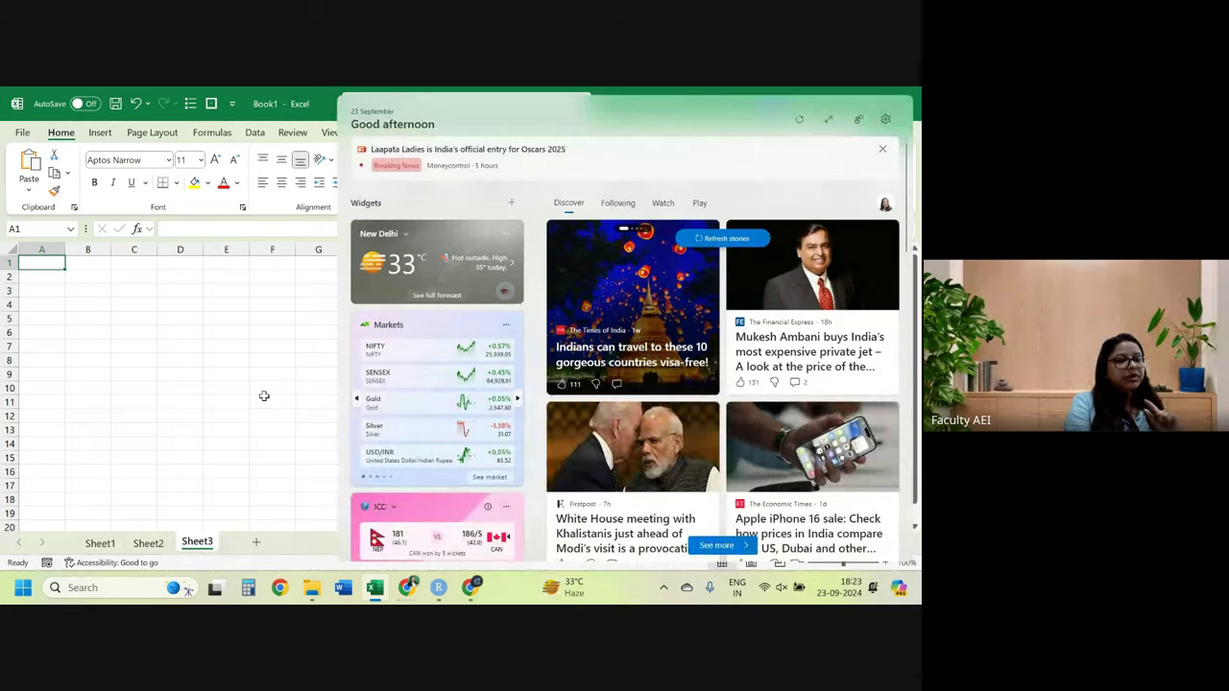
pyautogui.click(238, 361)
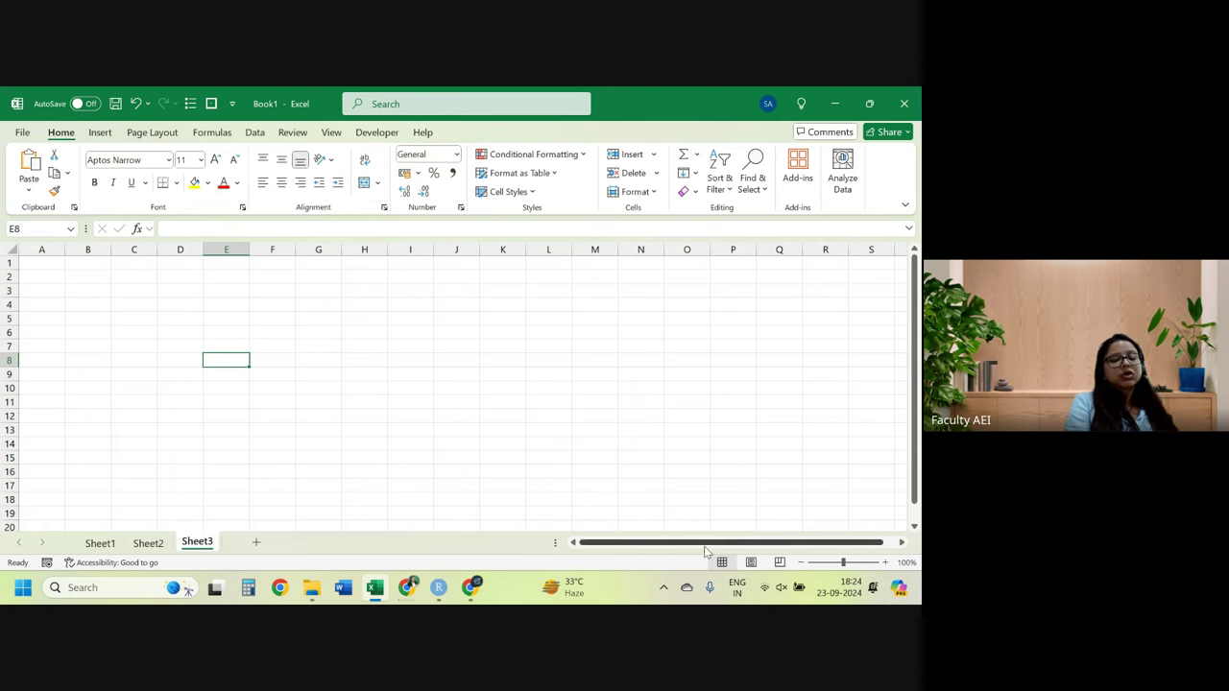
pyautogui.keyDown('ctrl'); pyautogui.scroll(3, 373, 389); pyautogui.keyUp('ctrl')
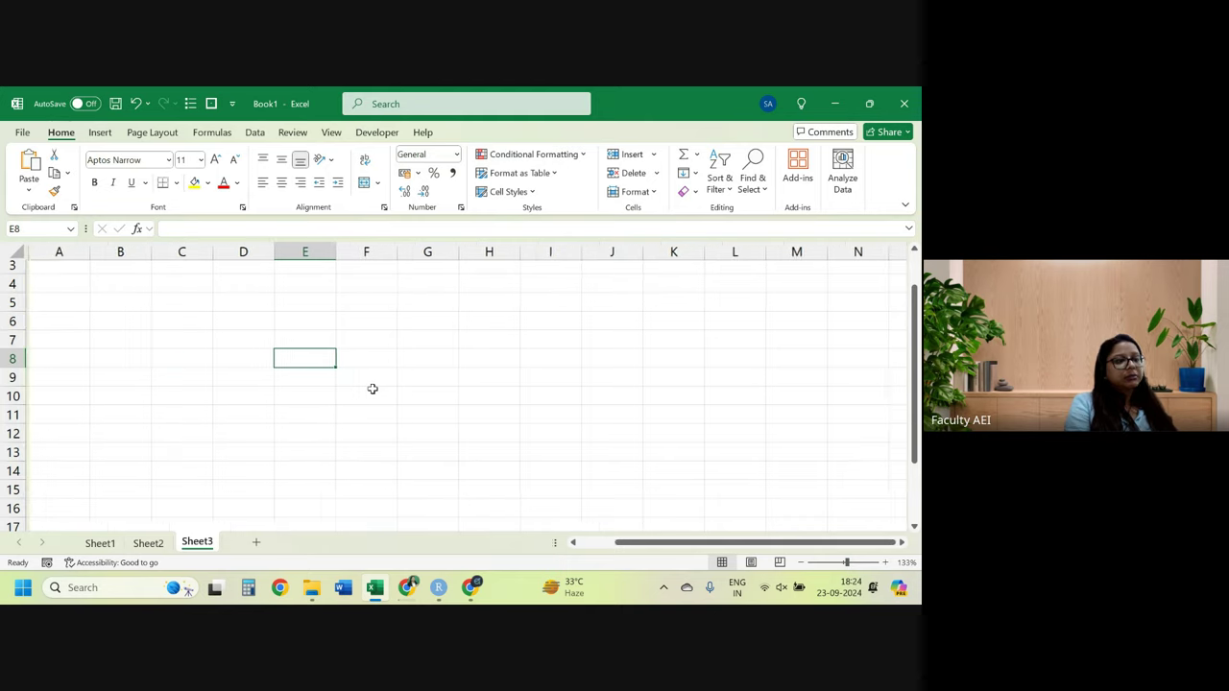
pyautogui.scroll(1, 372, 389)
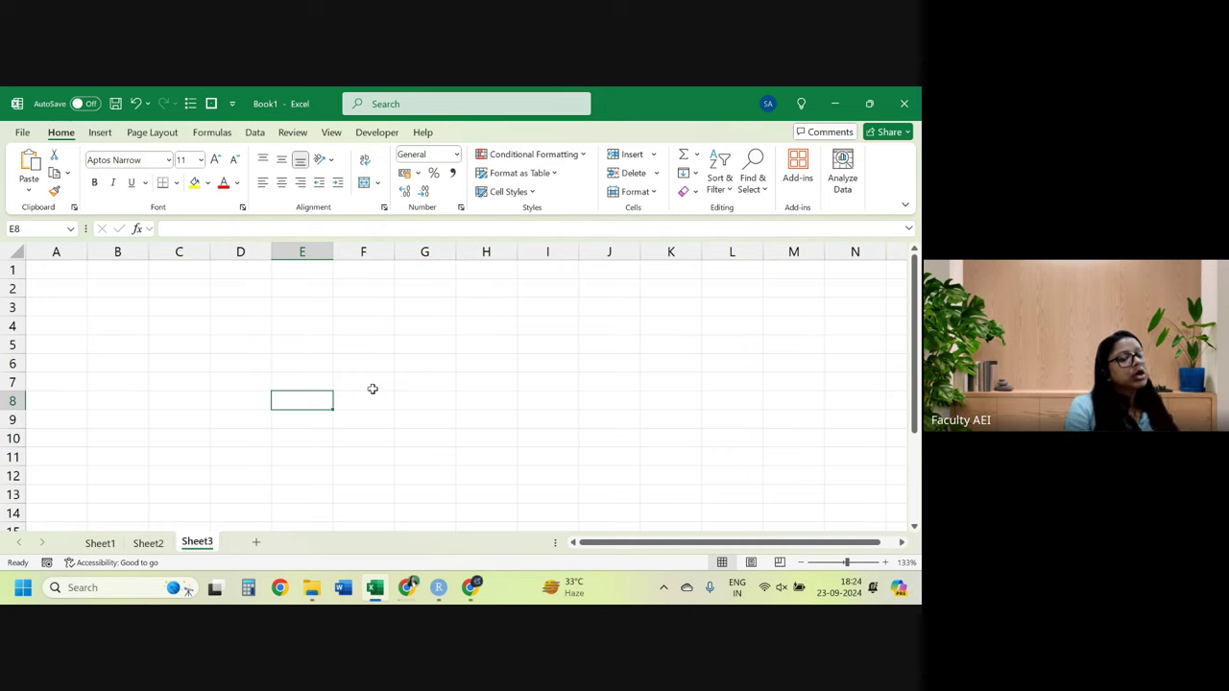
pyautogui.click(99, 543)
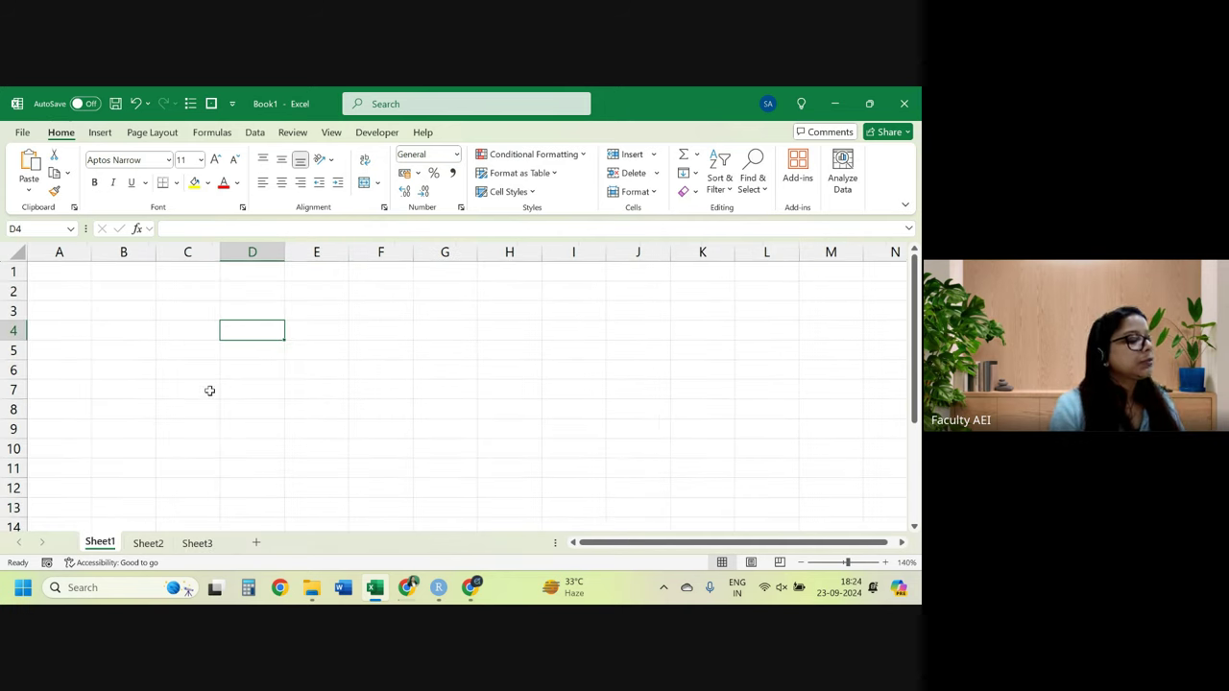
# Enter 'actuators' in D2 and 'cm1' in D3, then reselect D2 and the Name Box.
pyautogui.click(255, 288)
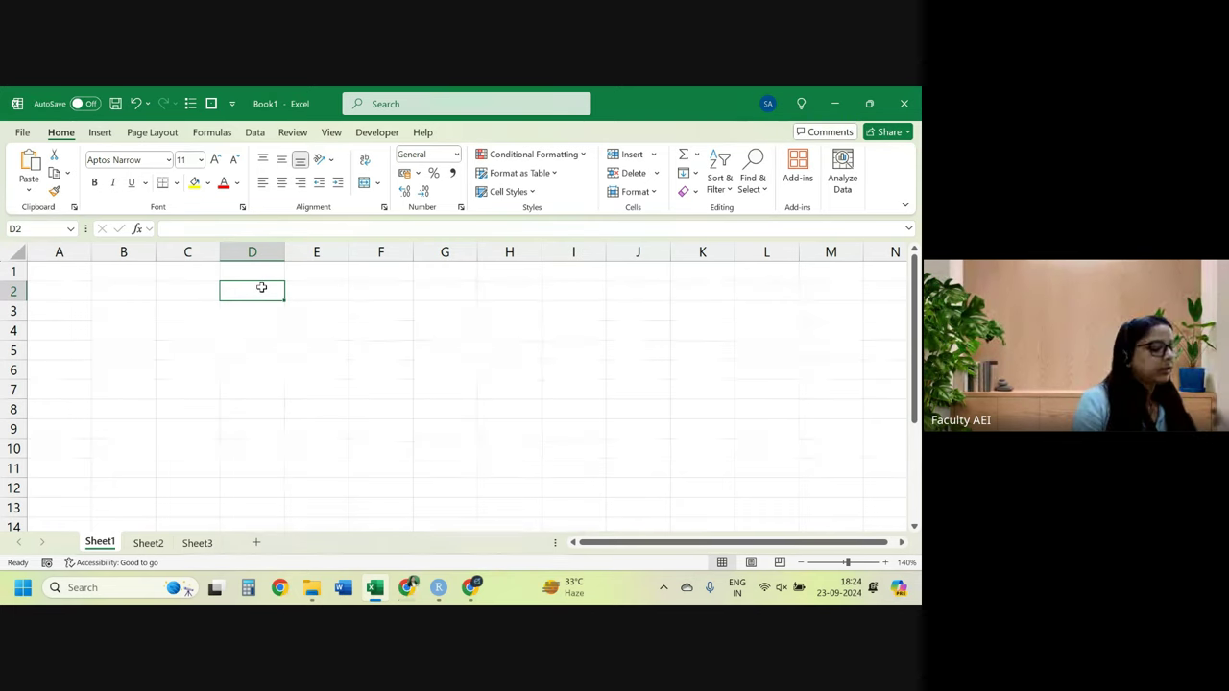
pyautogui.write('act')
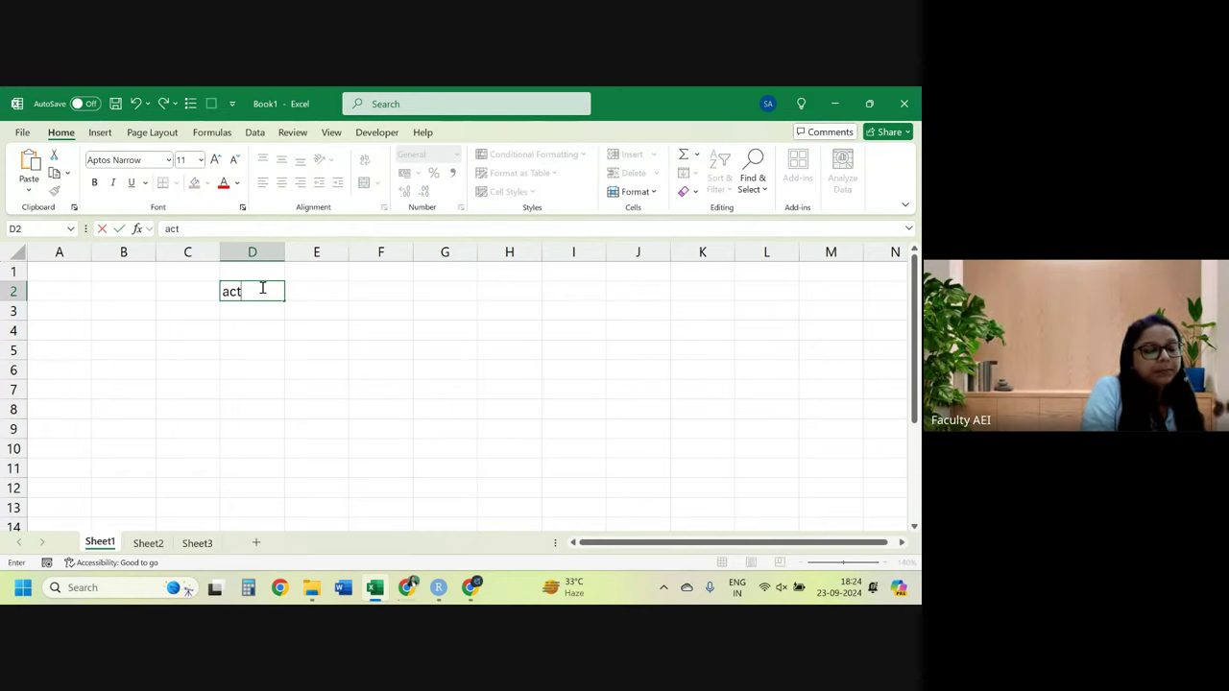
pyautogui.write('uators')
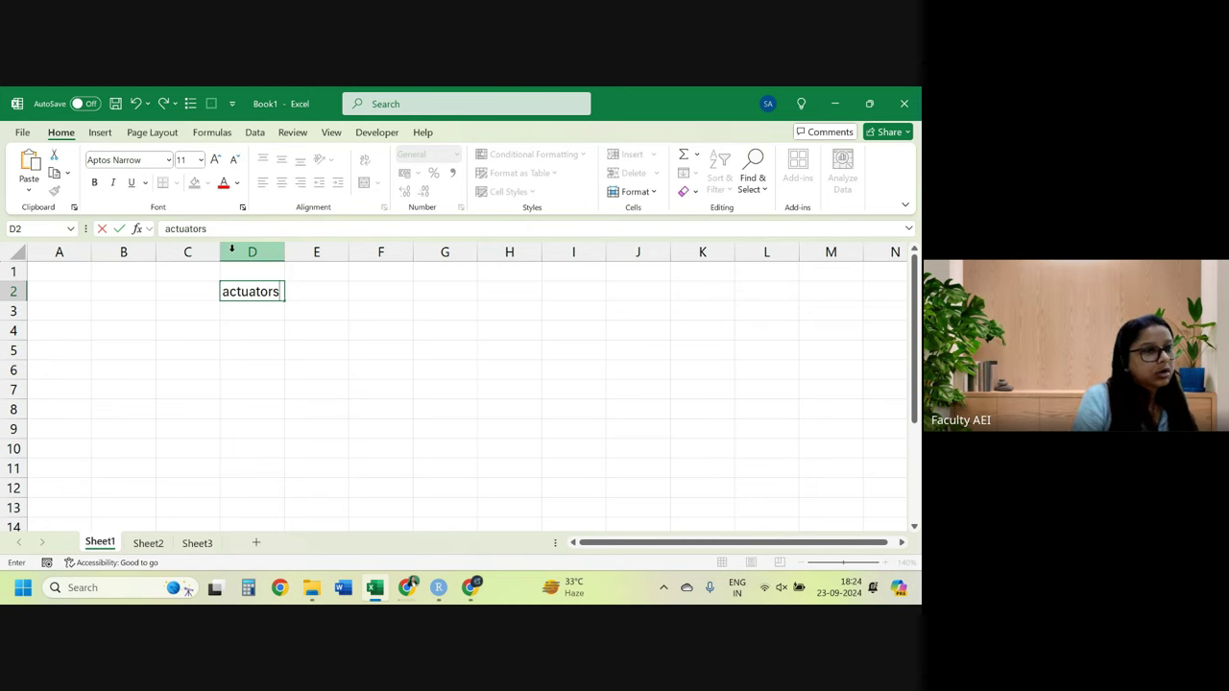
pyautogui.press('Return')
pyautogui.write('cm1')
pyautogui.press('Return')
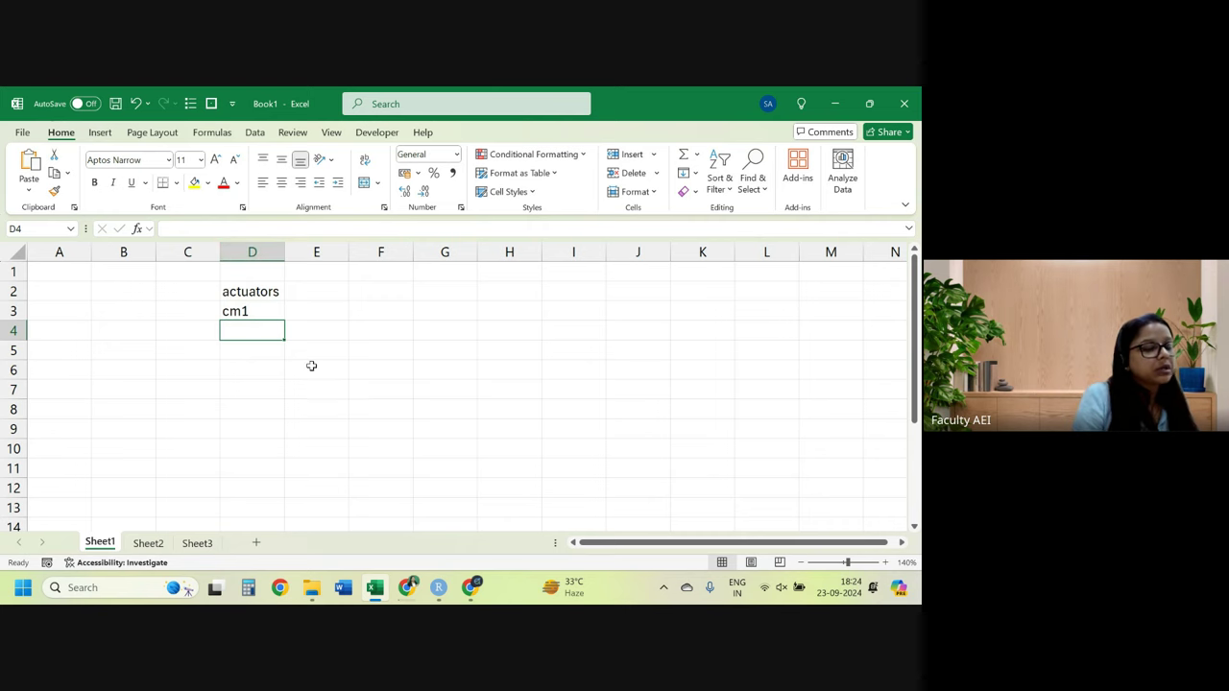
pyautogui.press('Up')
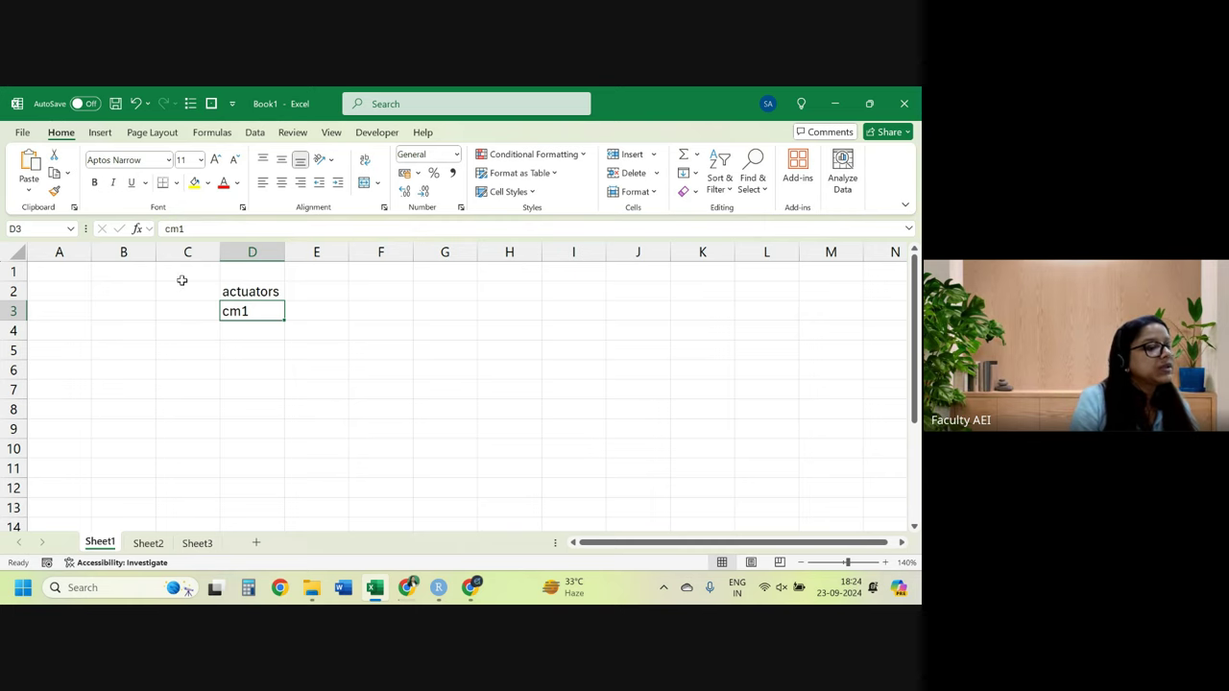
pyautogui.click(230, 292)
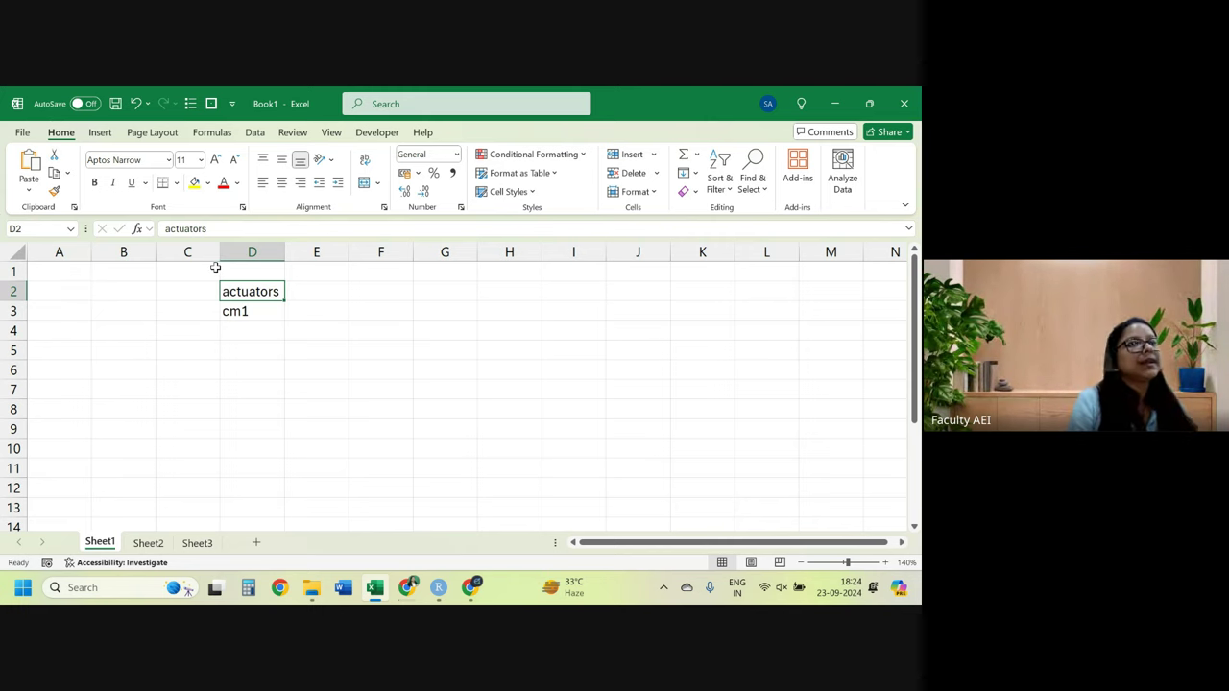
pyautogui.click(26, 231)
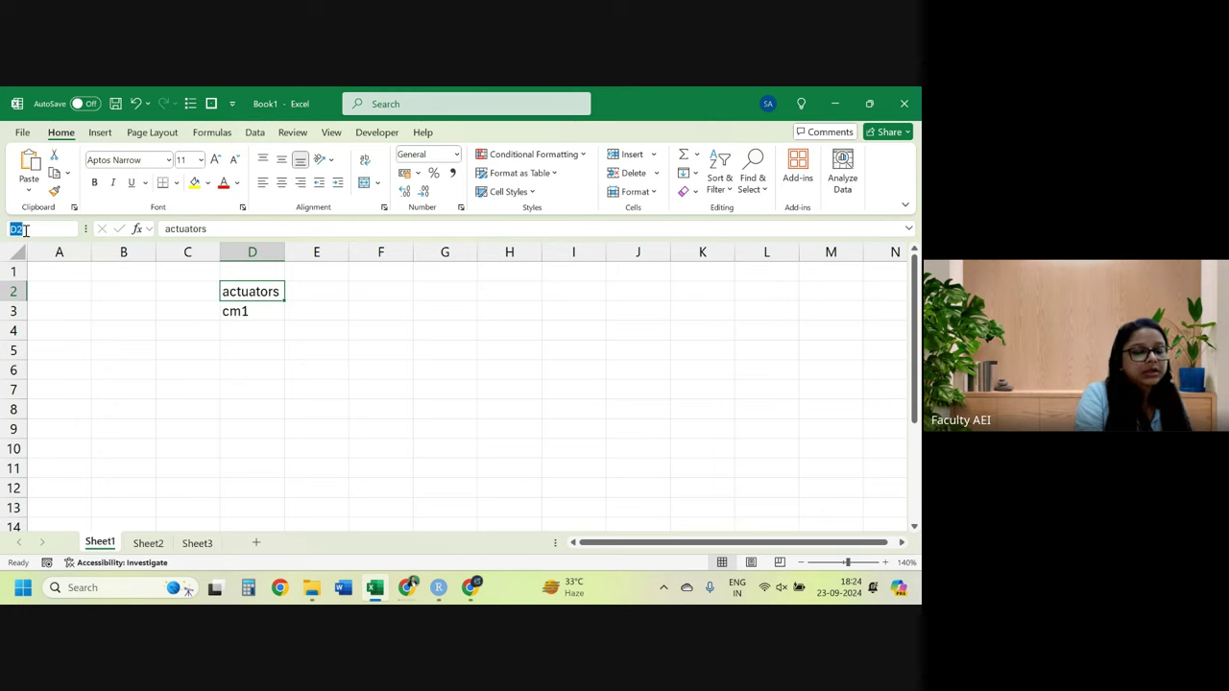
# Name cell D2, which holds 'actuators', 'institute' in the Name Box.
pyautogui.write('institute')
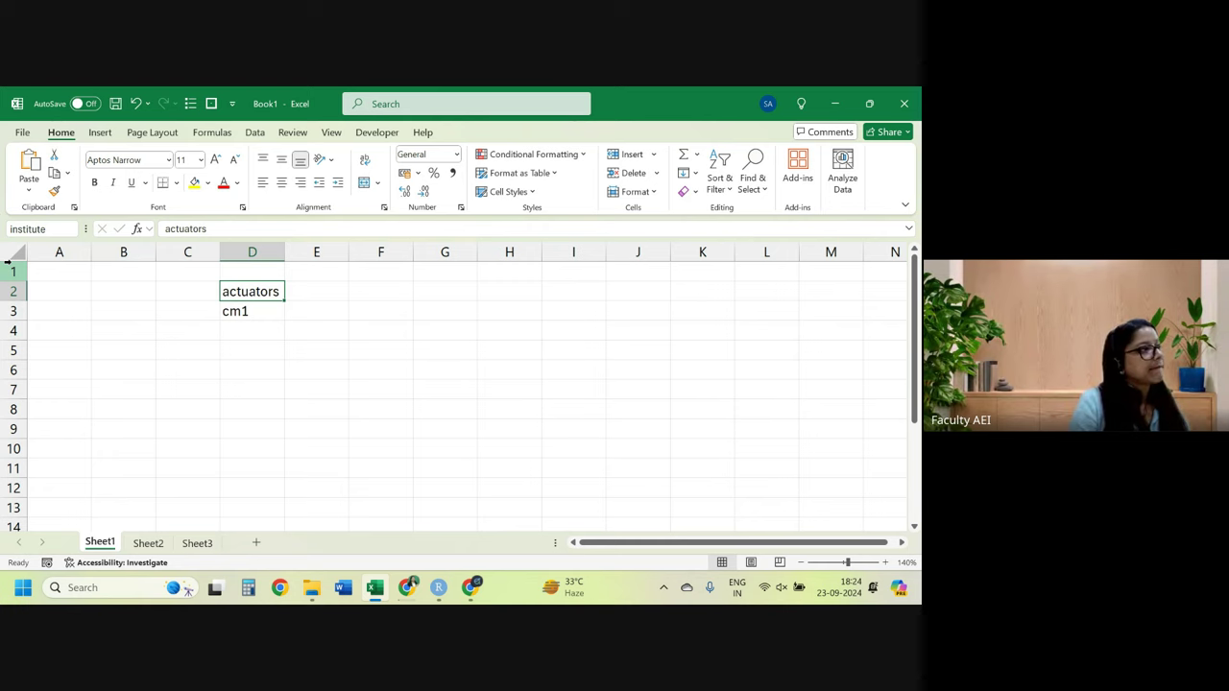
pyautogui.press('Return')
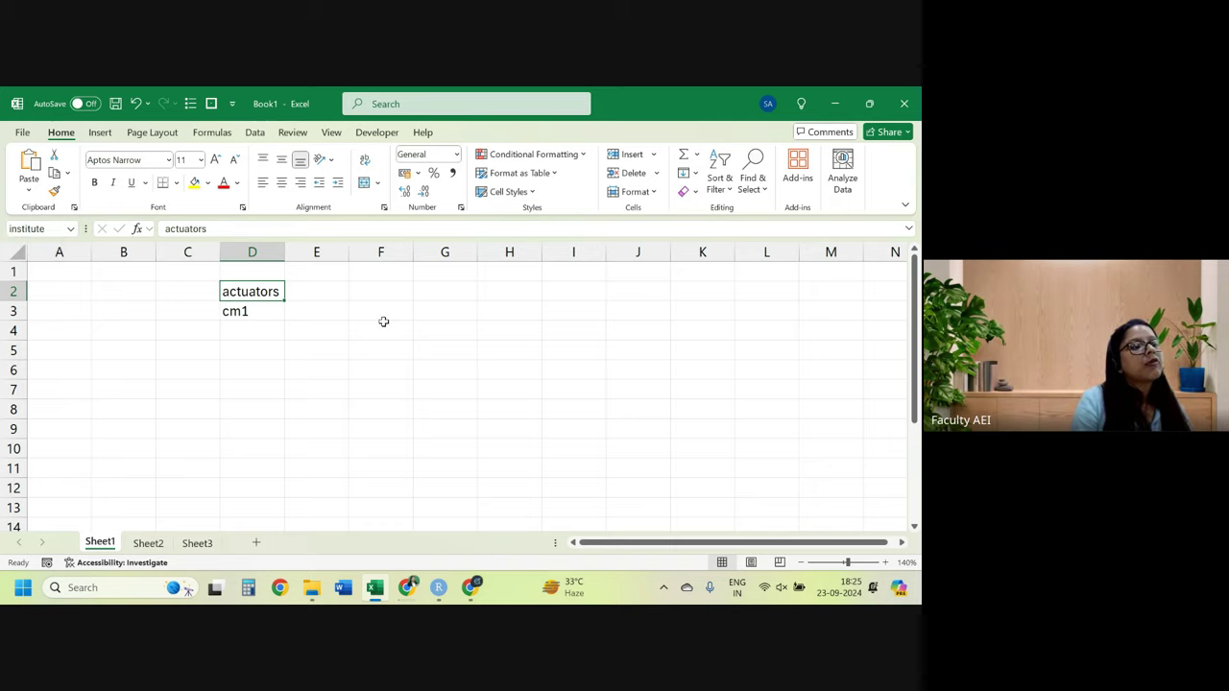
pyautogui.keyDown('ctrl'); pyautogui.scroll(9, 383, 322); pyautogui.keyUp('ctrl')
pyautogui.keyDown('ctrl'); pyautogui.scroll(-2, 383, 322); pyautogui.keyUp('ctrl')
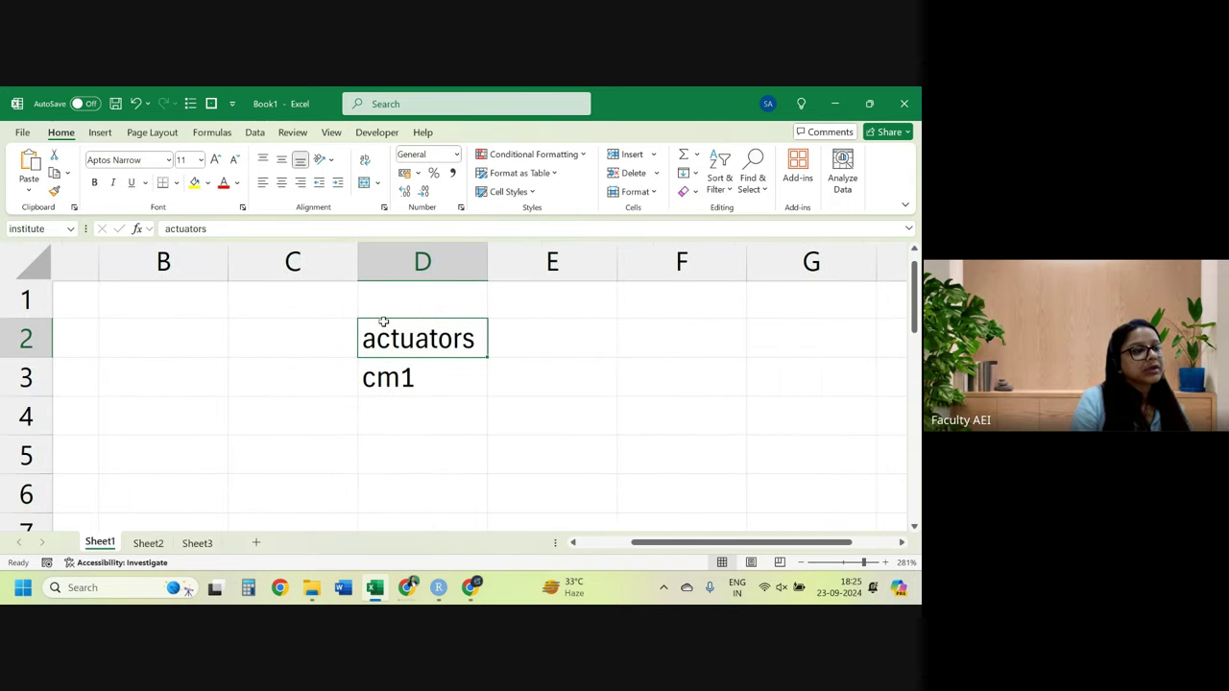
pyautogui.keyDown('ctrl'); pyautogui.scroll(-2, 383, 322); pyautogui.keyUp('ctrl')
pyautogui.keyDown('ctrl'); pyautogui.scroll(-1, 382, 322); pyautogui.keyUp('ctrl')
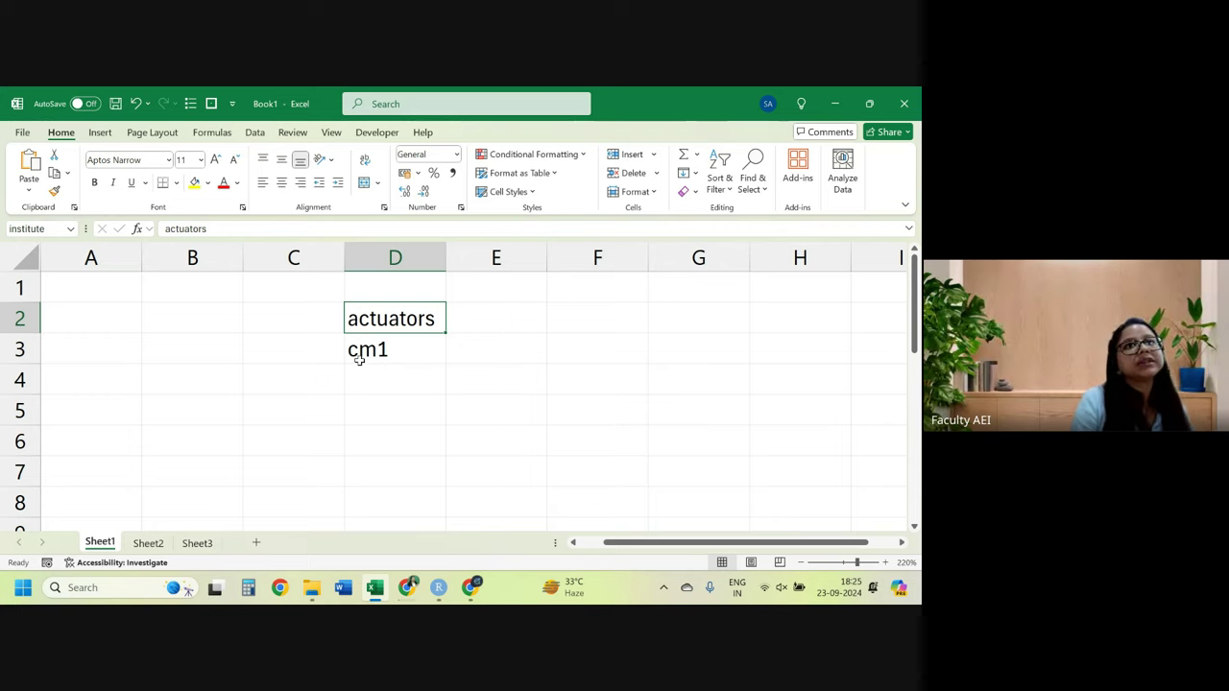
pyautogui.scroll(-1, 364, 363)
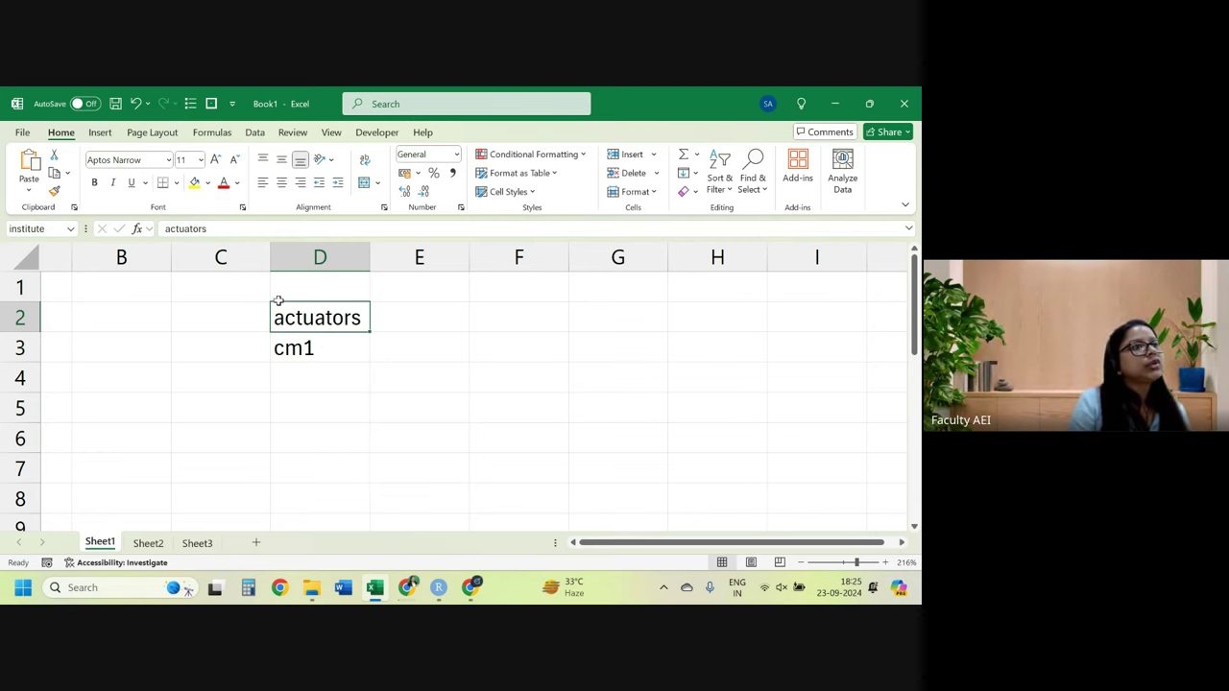
pyautogui.press('Down')
pyautogui.press('Left')
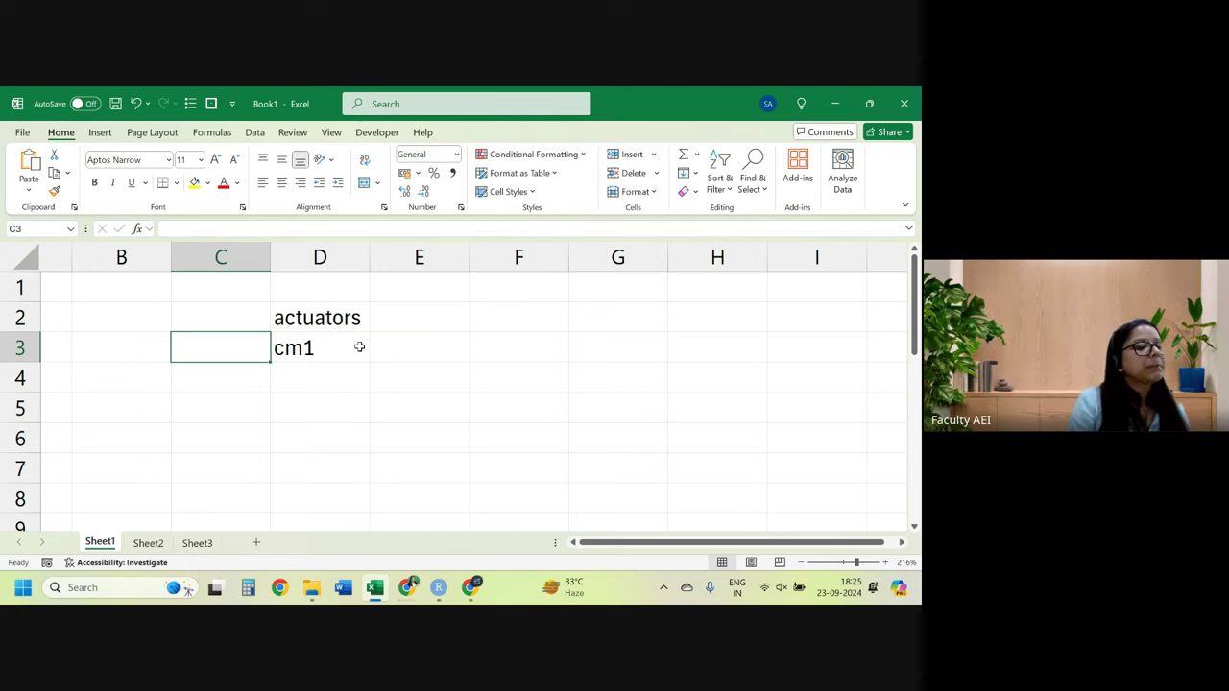
# Select D3, which holds 'cm1', and start entering the name 'paper' in the Name Box.
pyautogui.click(357, 348)
pyautogui.click(48, 229)
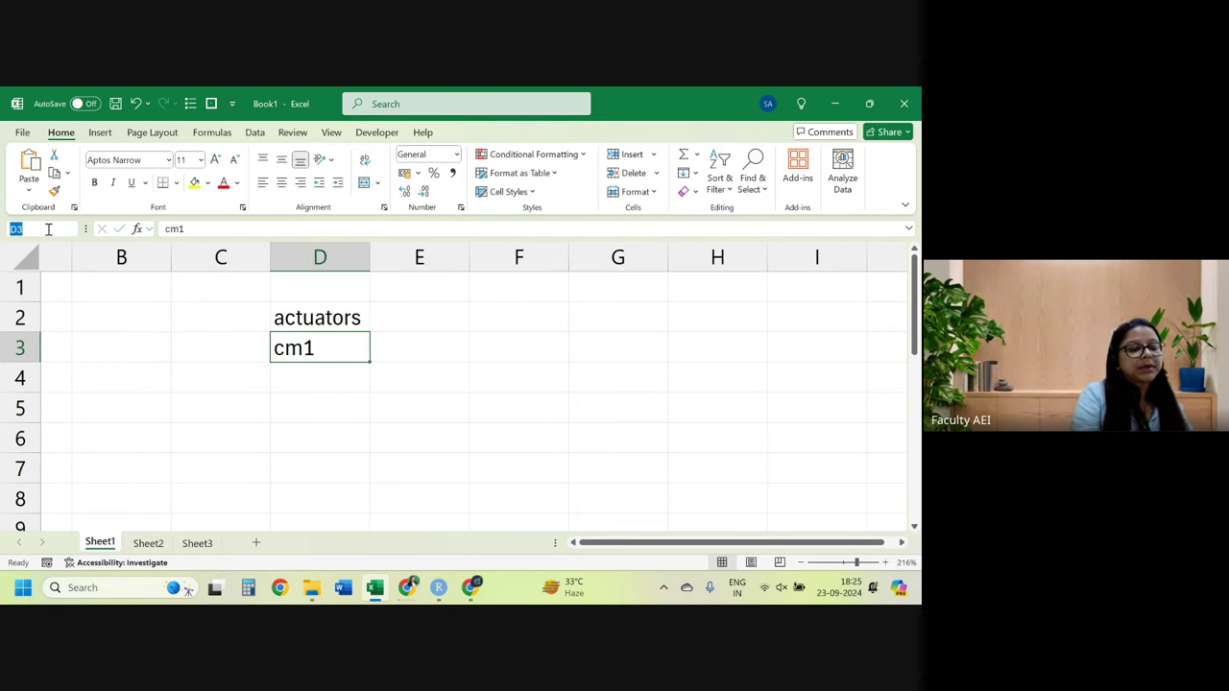
pyautogui.write('paper')
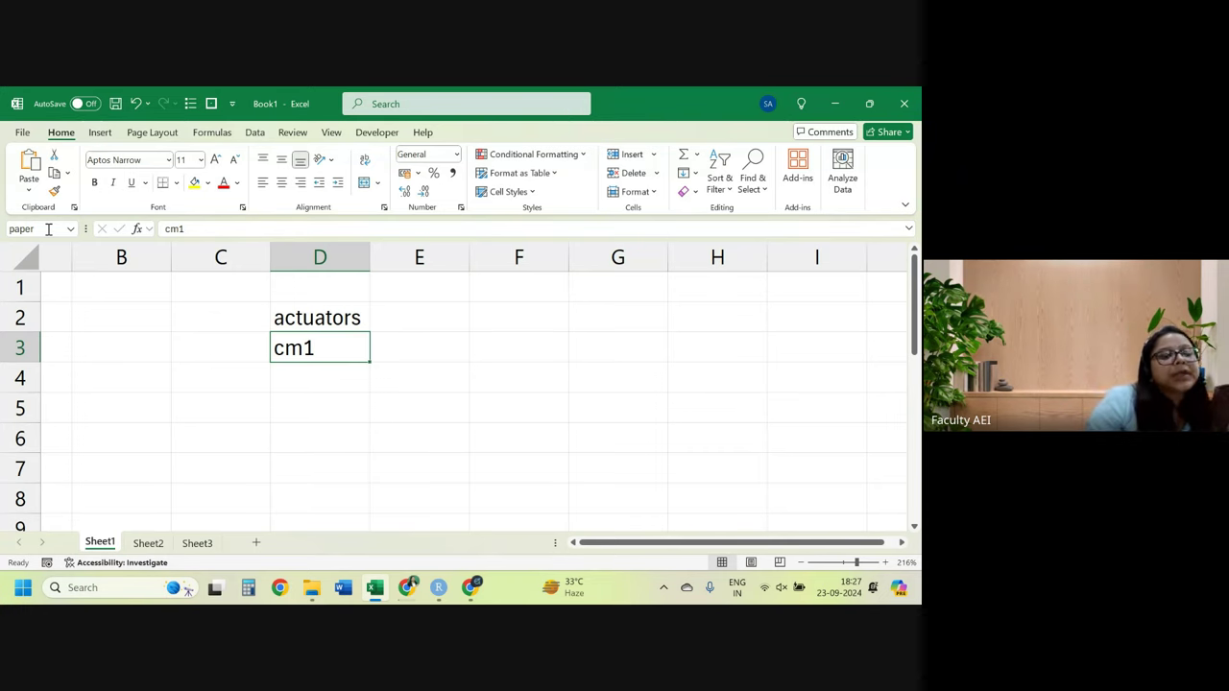
# After selecting D2:D3, begin a new formula in F2 with an equals sign.
pyautogui.click(259, 321)
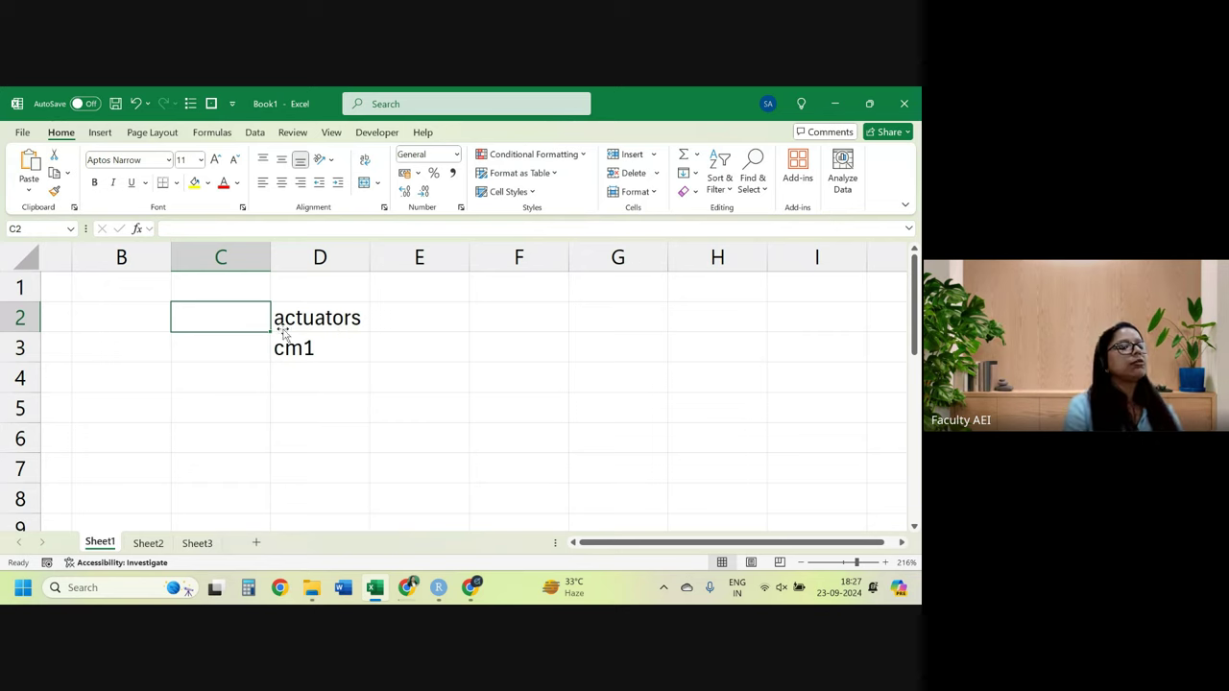
pyautogui.moveTo(274, 328)
pyautogui.mouseDown()
pyautogui.moveTo(302, 356)
pyautogui.moveTo(352, 353)
pyautogui.mouseUp()
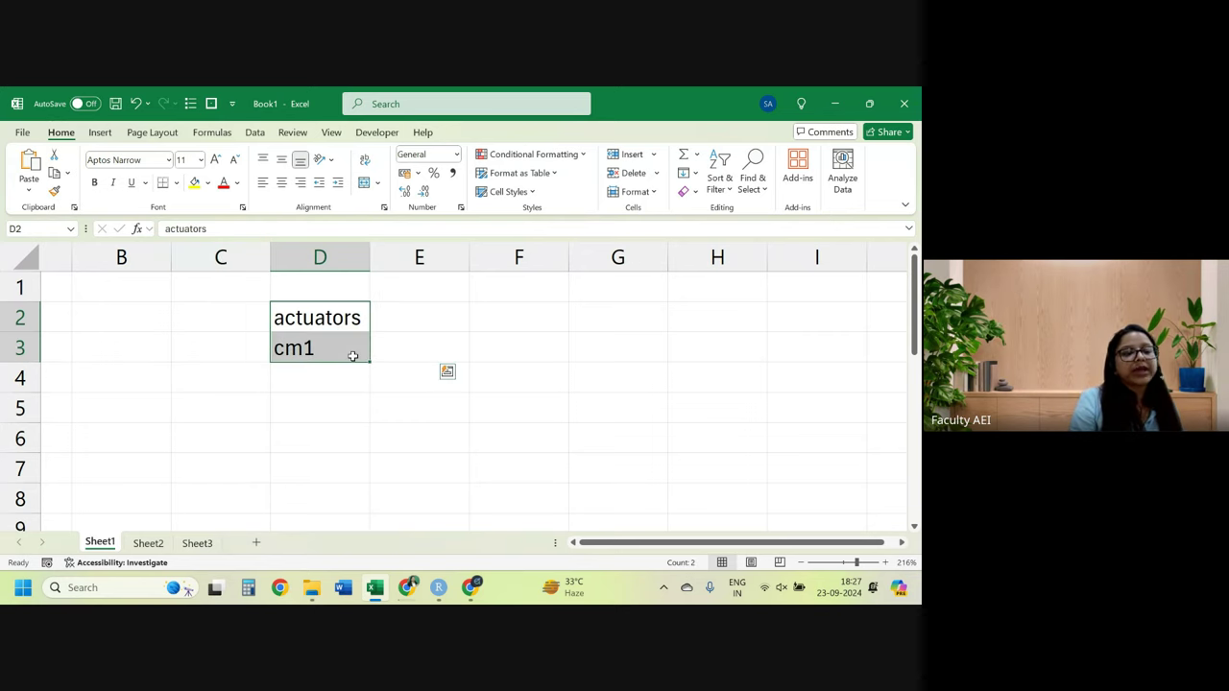
pyautogui.click(422, 348)
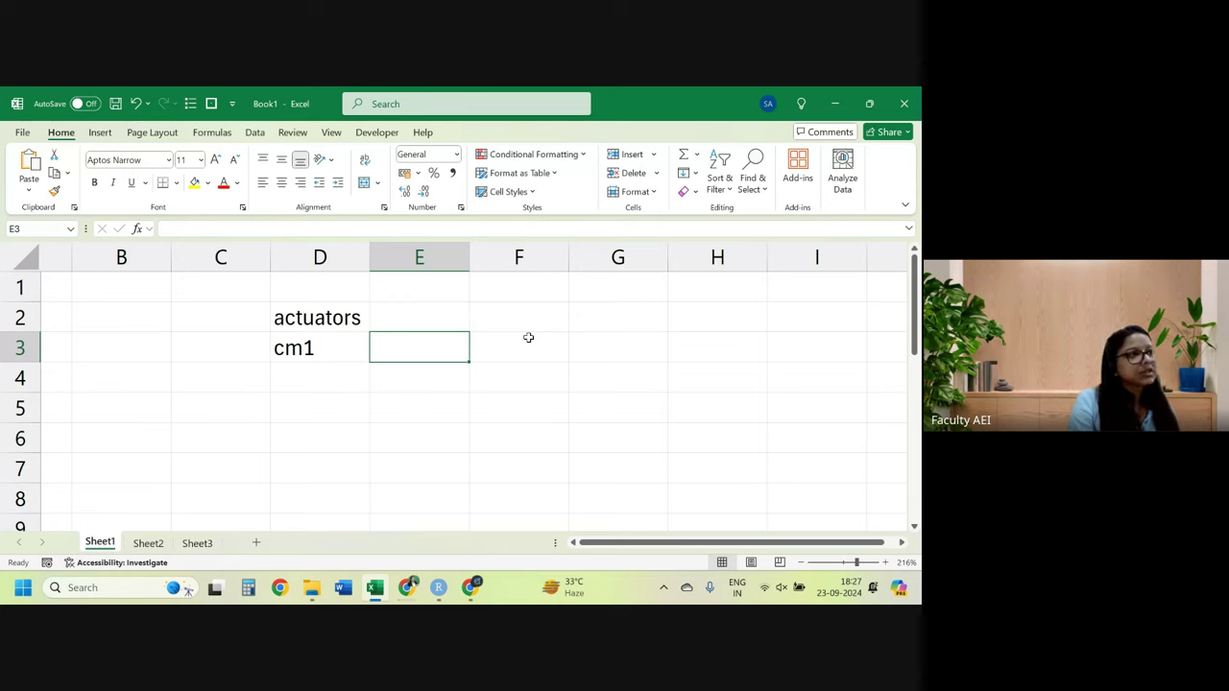
pyautogui.click(540, 319)
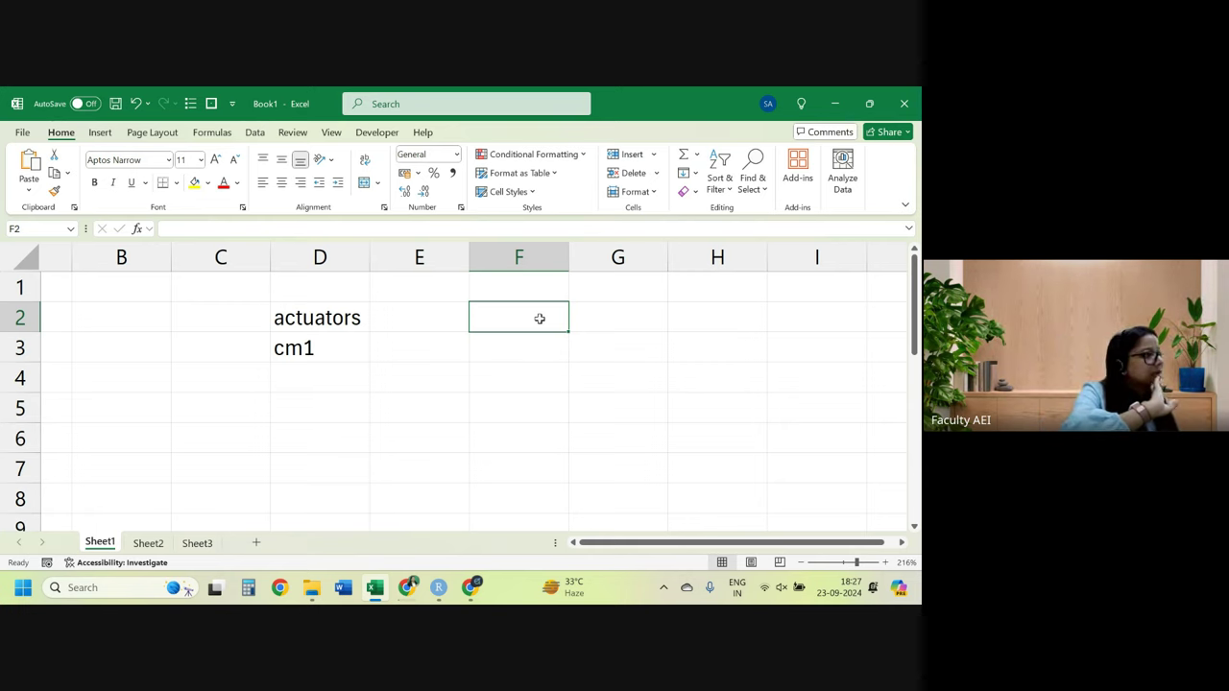
pyautogui.write('=')
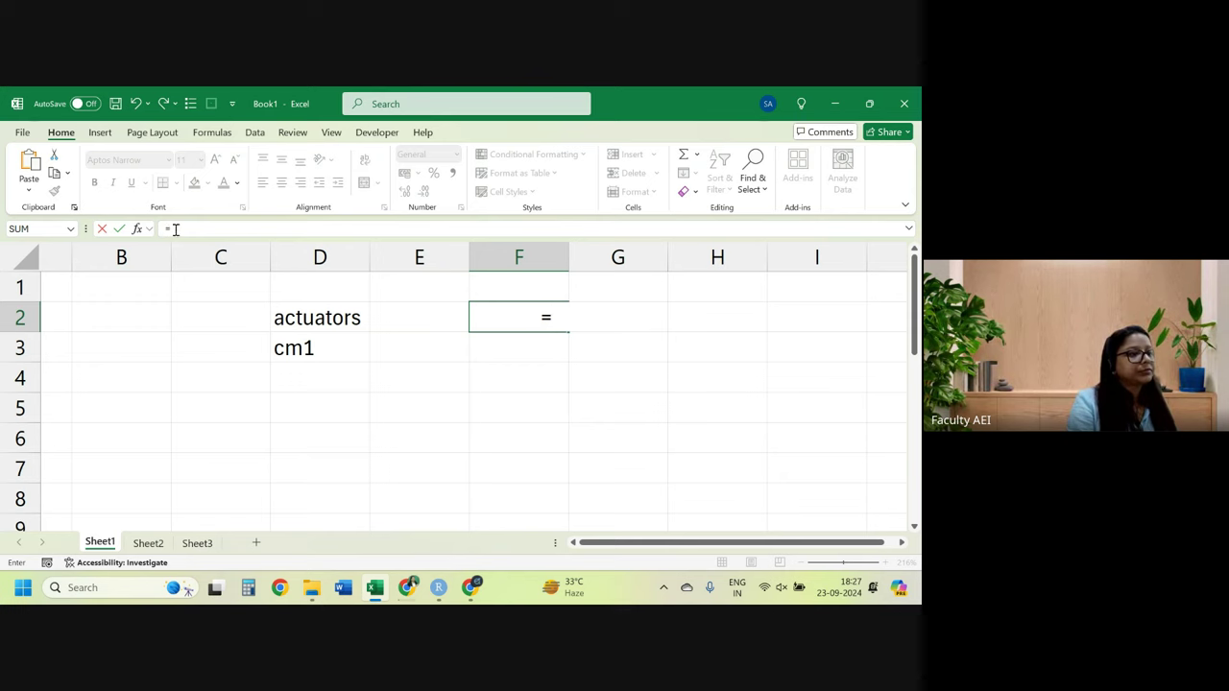
pyautogui.press('BackSpace')
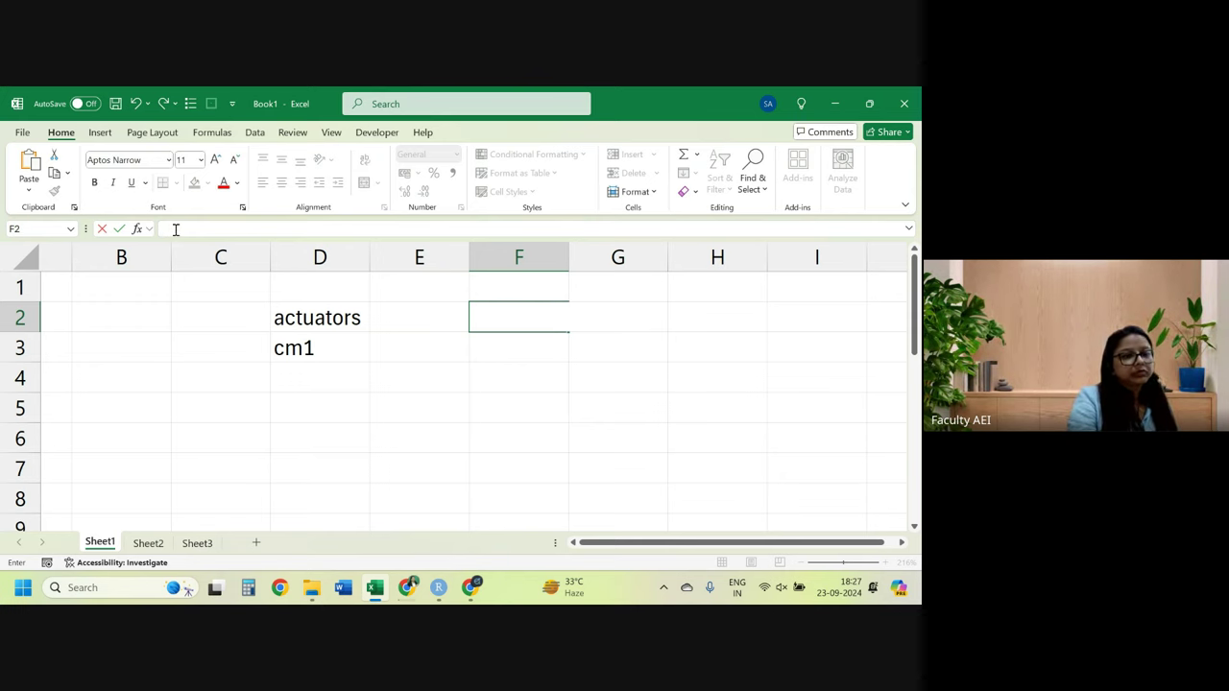
pyautogui.press('Return')
pyautogui.press('Up')
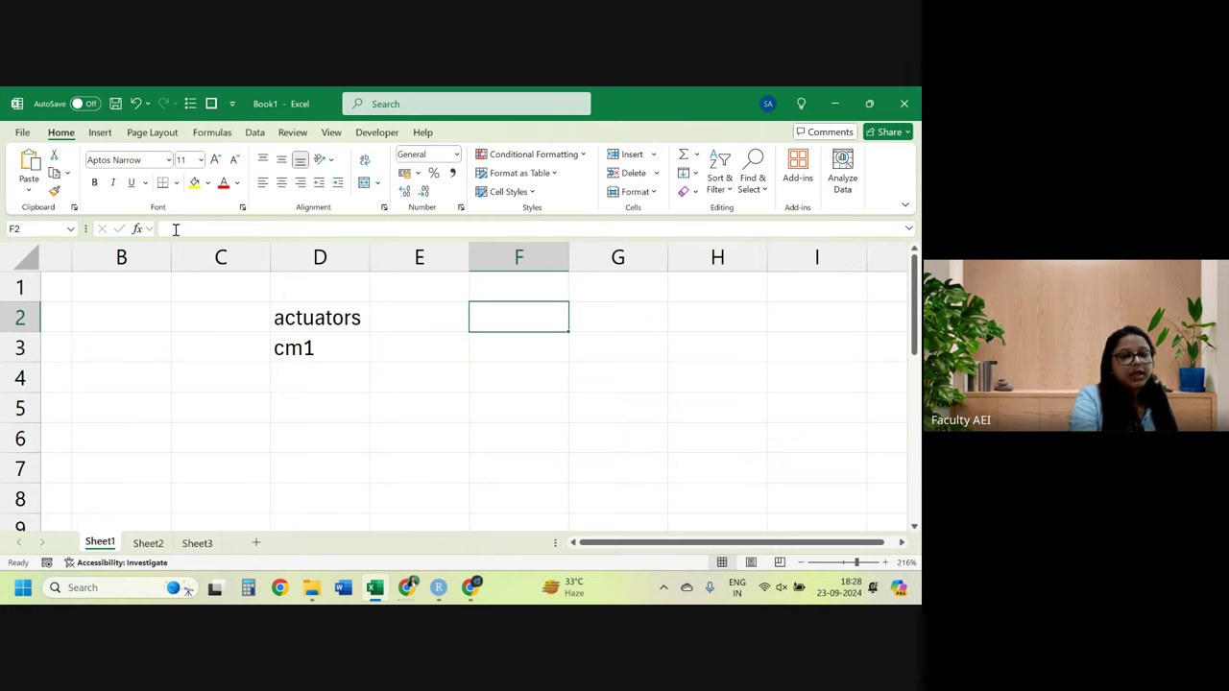
pyautogui.write('=')
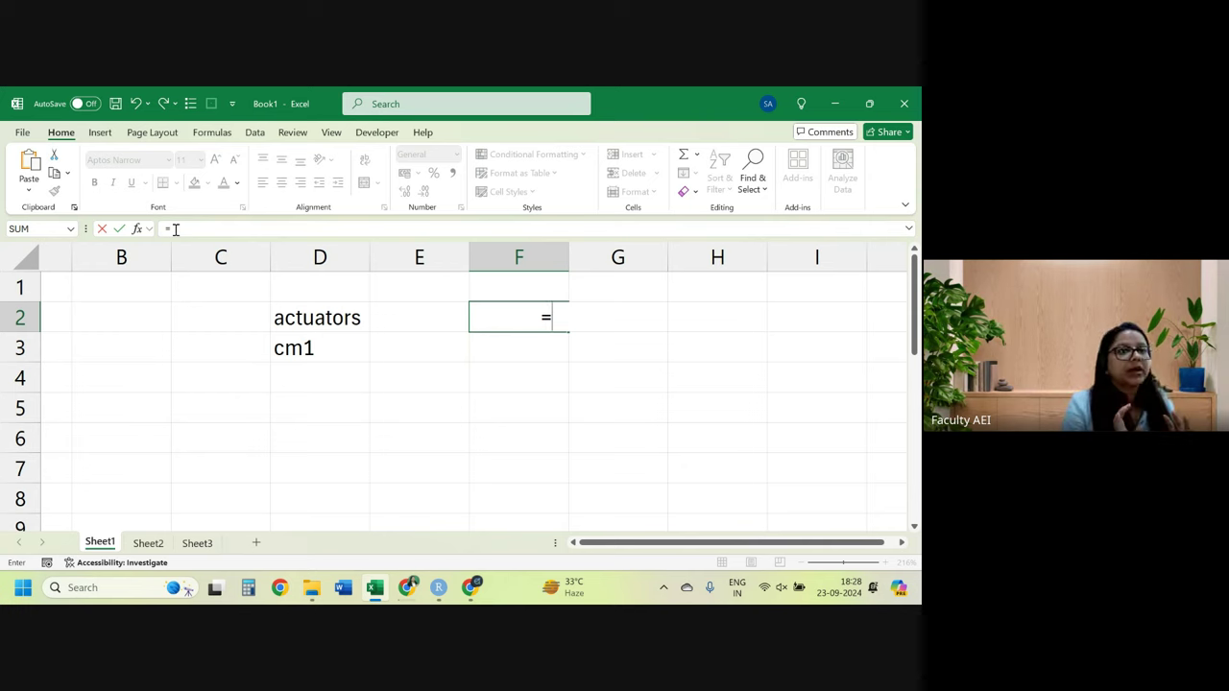
# Finish F2 as =500+657 (showing 1157) and enter =78*2 in F3 to show 156.
pyautogui.write('5')
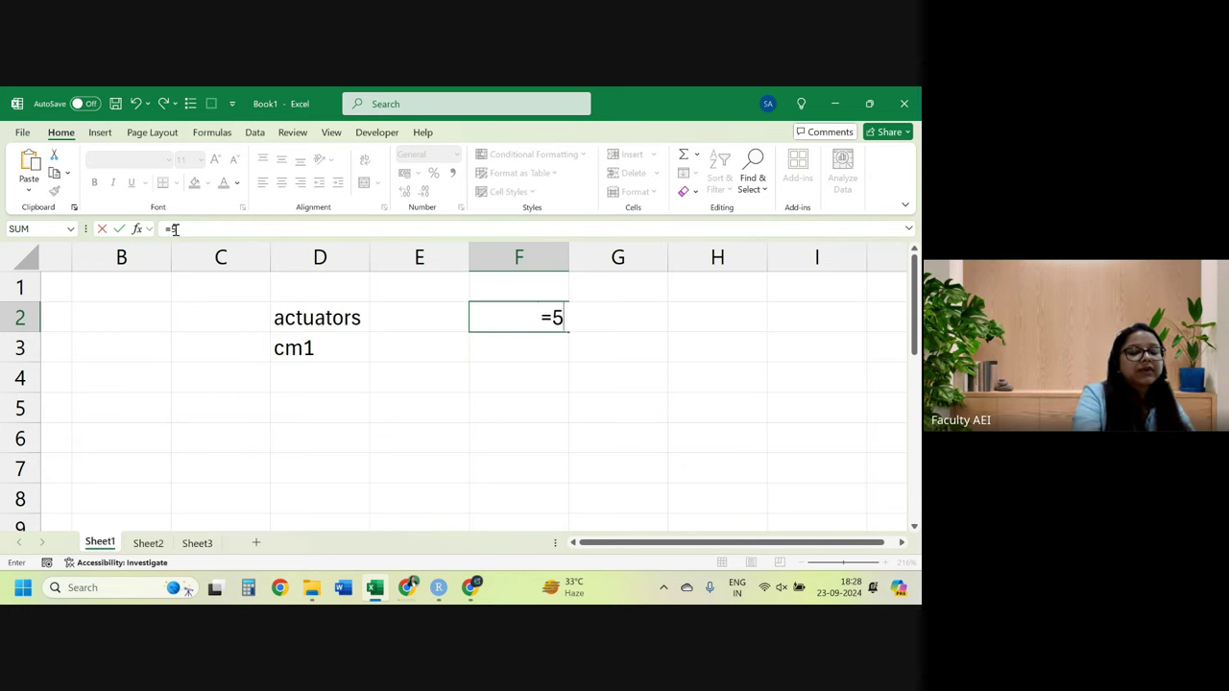
pyautogui.write('00+')
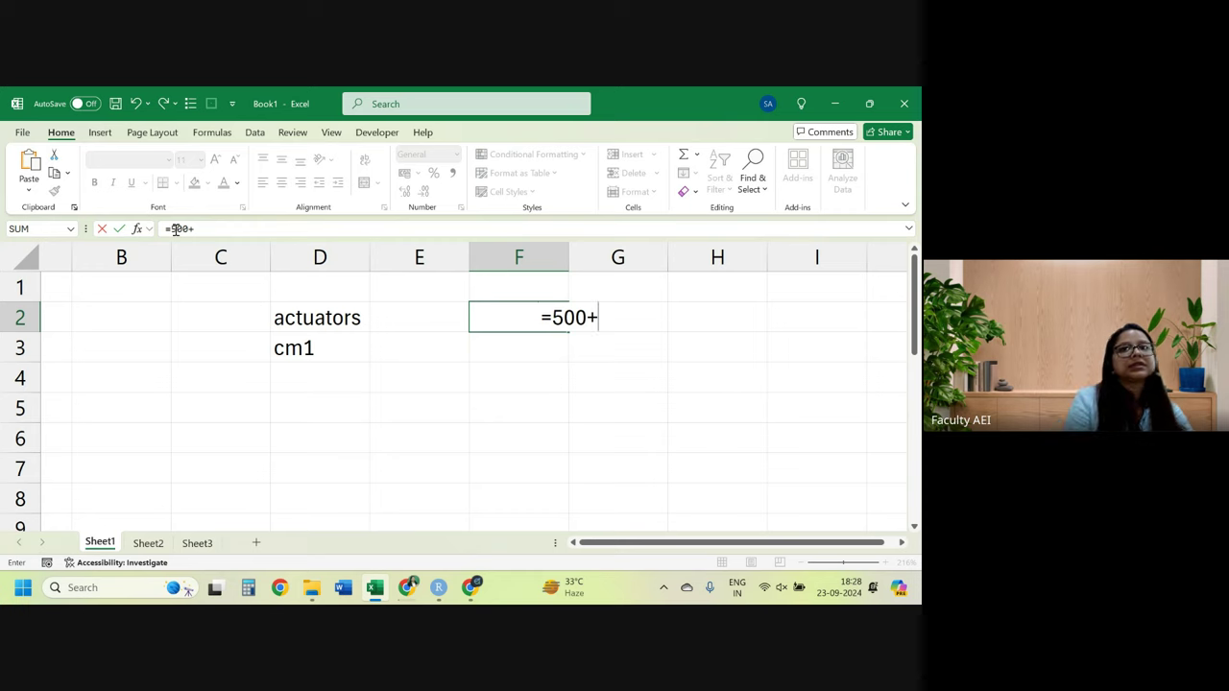
pyautogui.write('657')
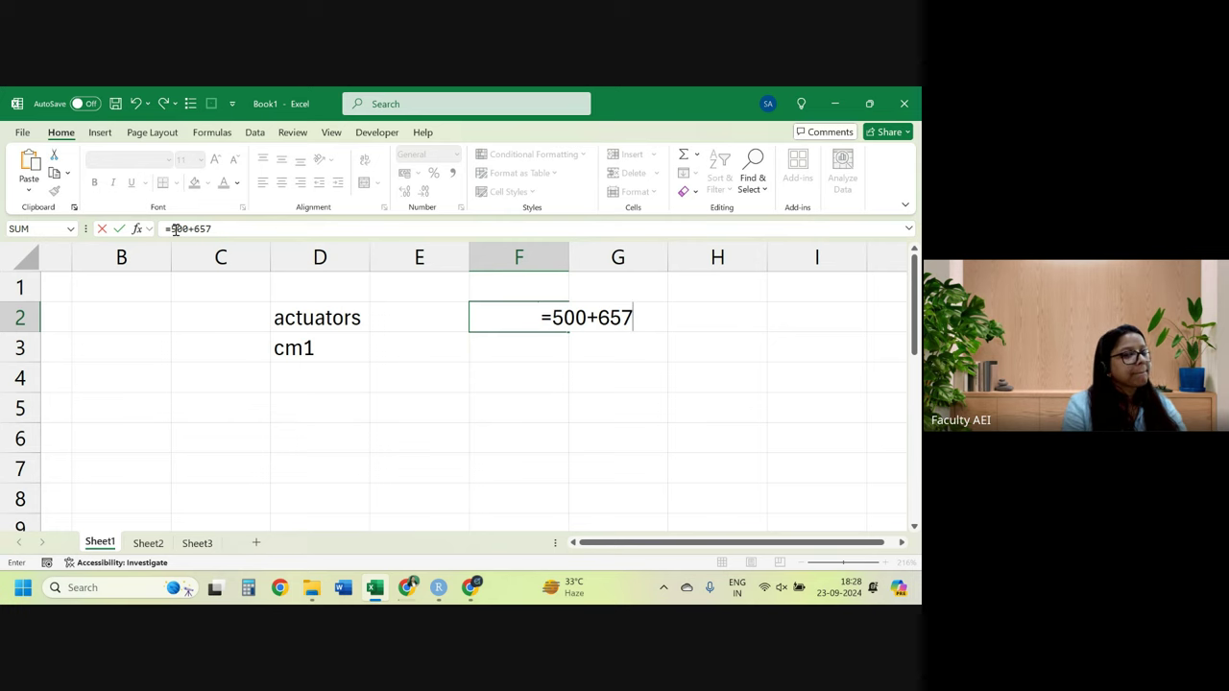
pyautogui.press('Return')
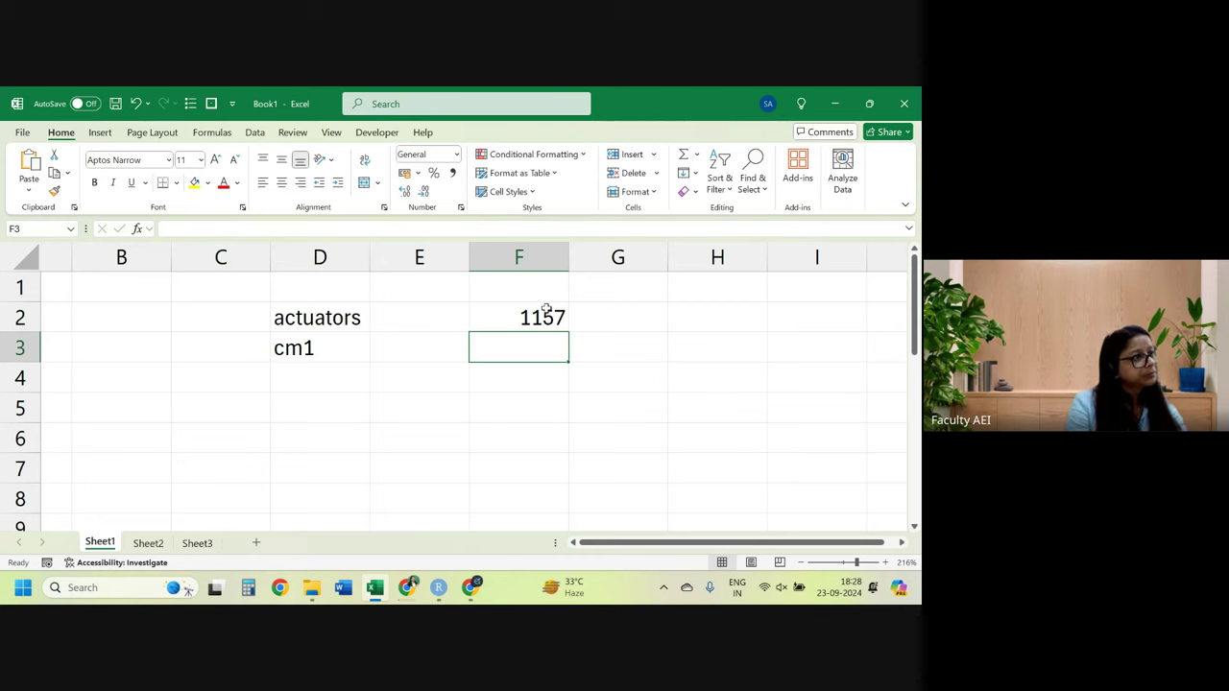
pyautogui.write('=')
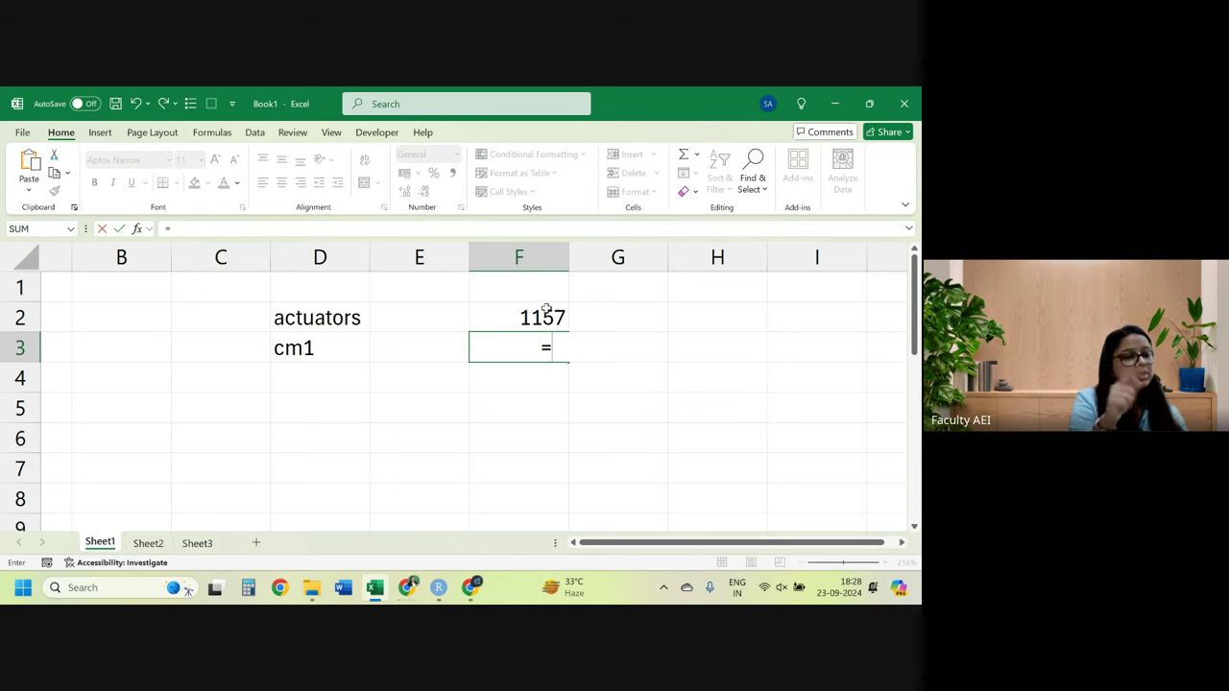
pyautogui.write('78')
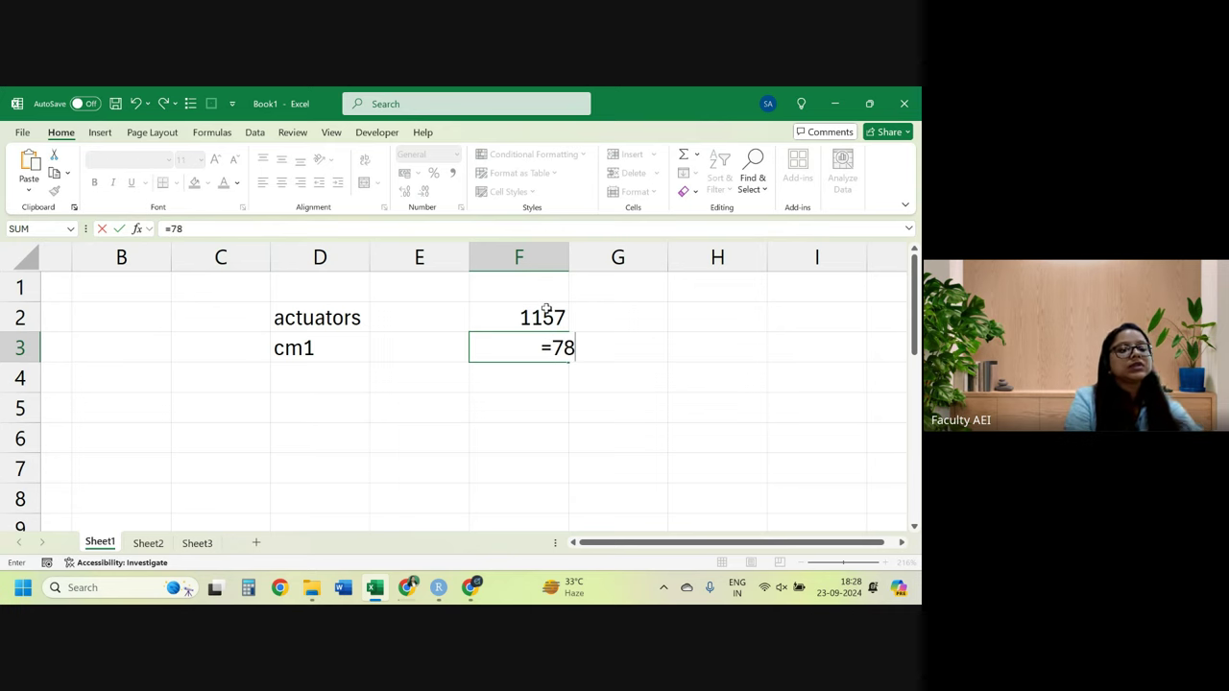
pyautogui.write('*')
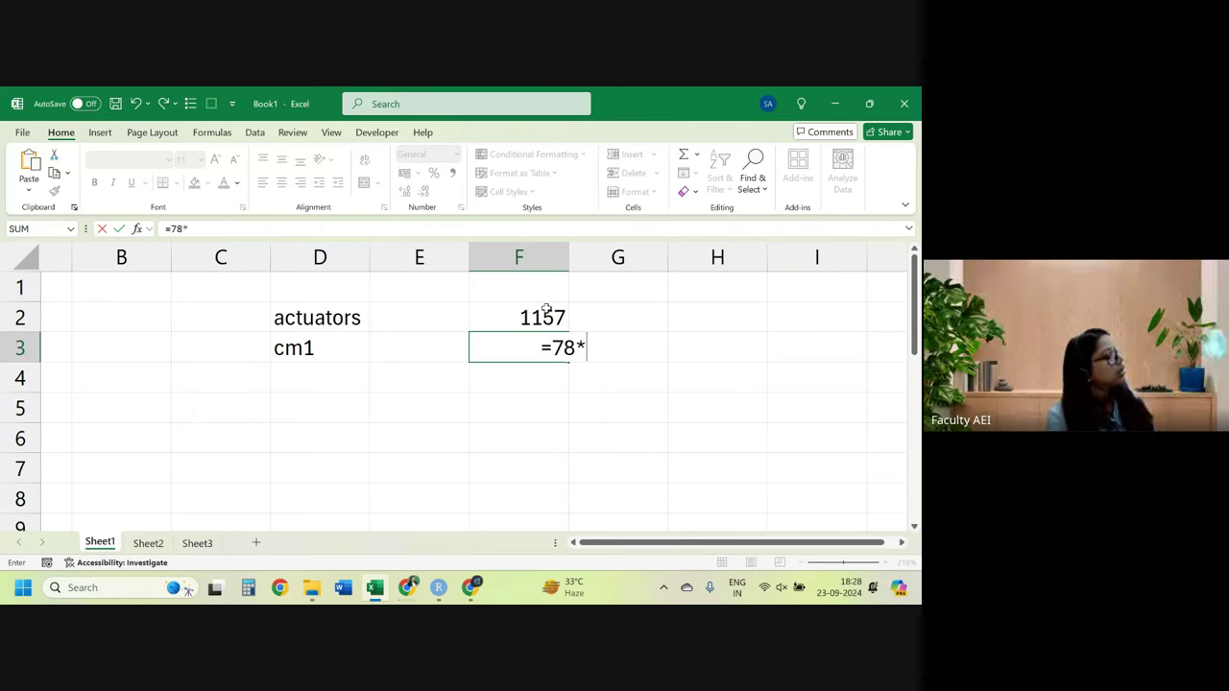
pyautogui.write('2')
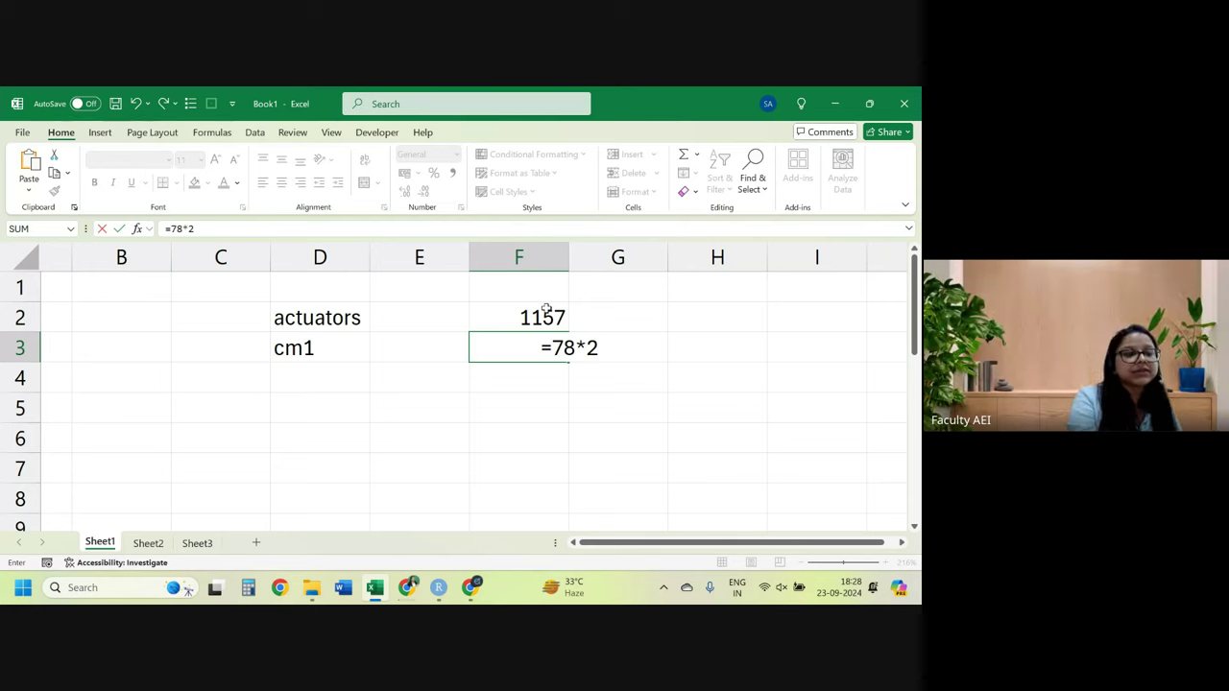
pyautogui.press('Return')
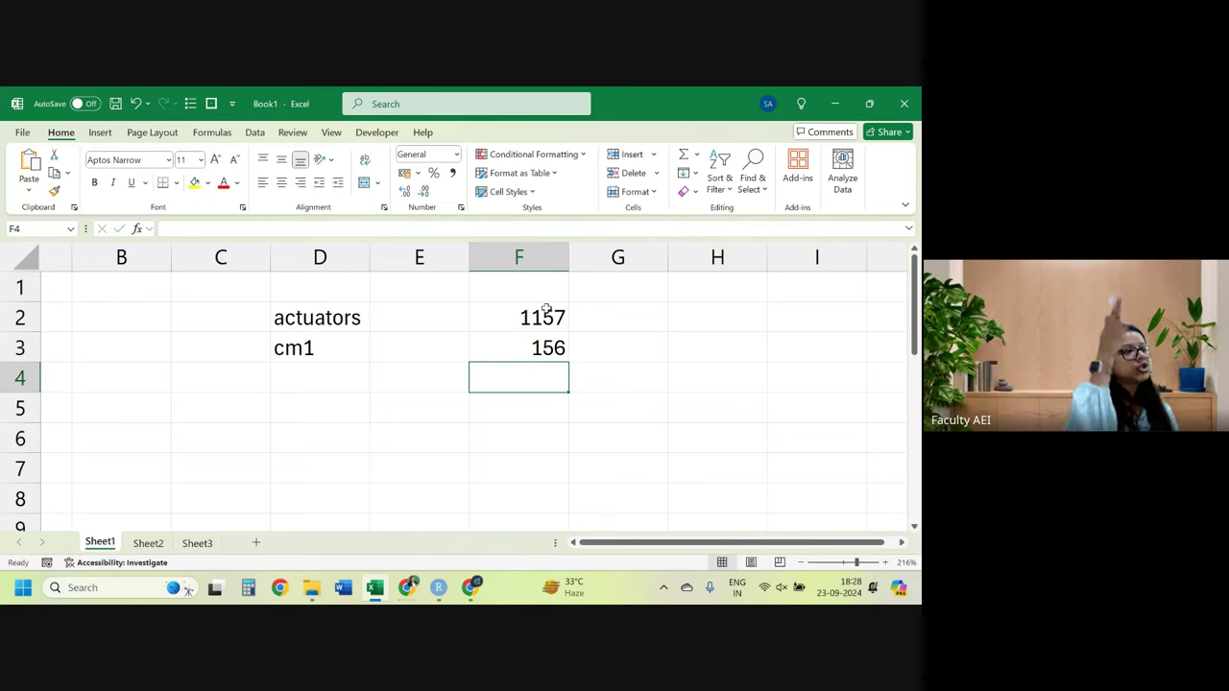
# Try entering 8/2 and then =8/2 in F4, and clear F4 again.
pyautogui.write('8')
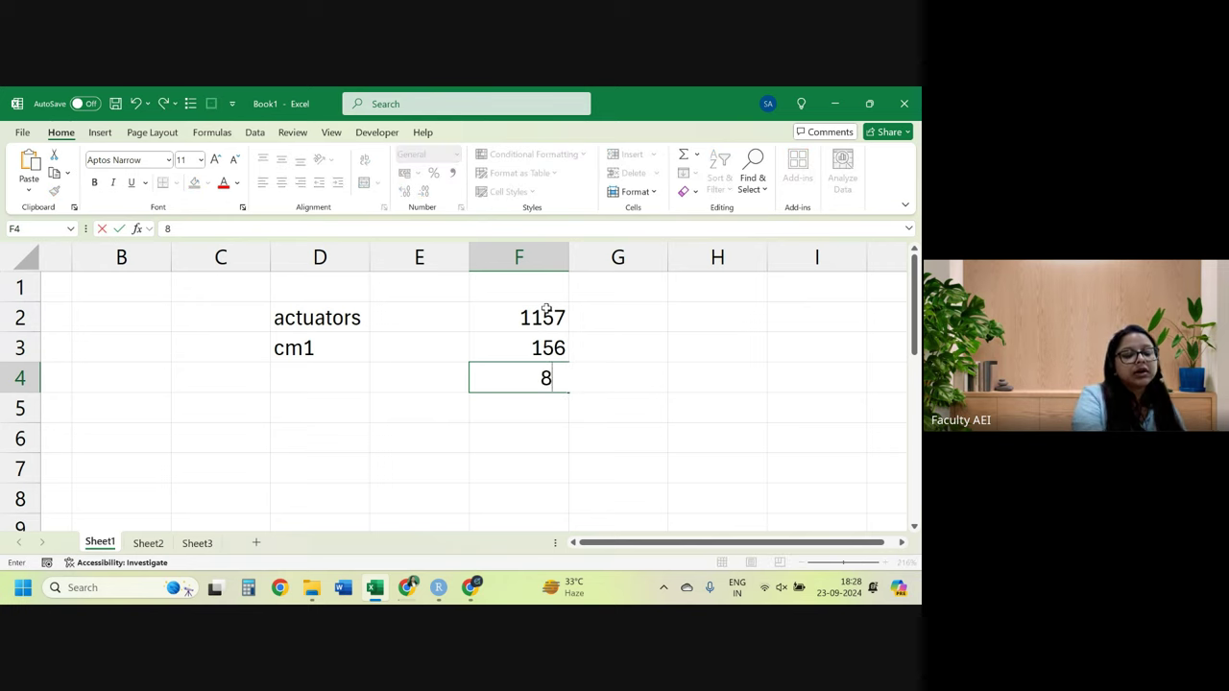
pyautogui.write('/')
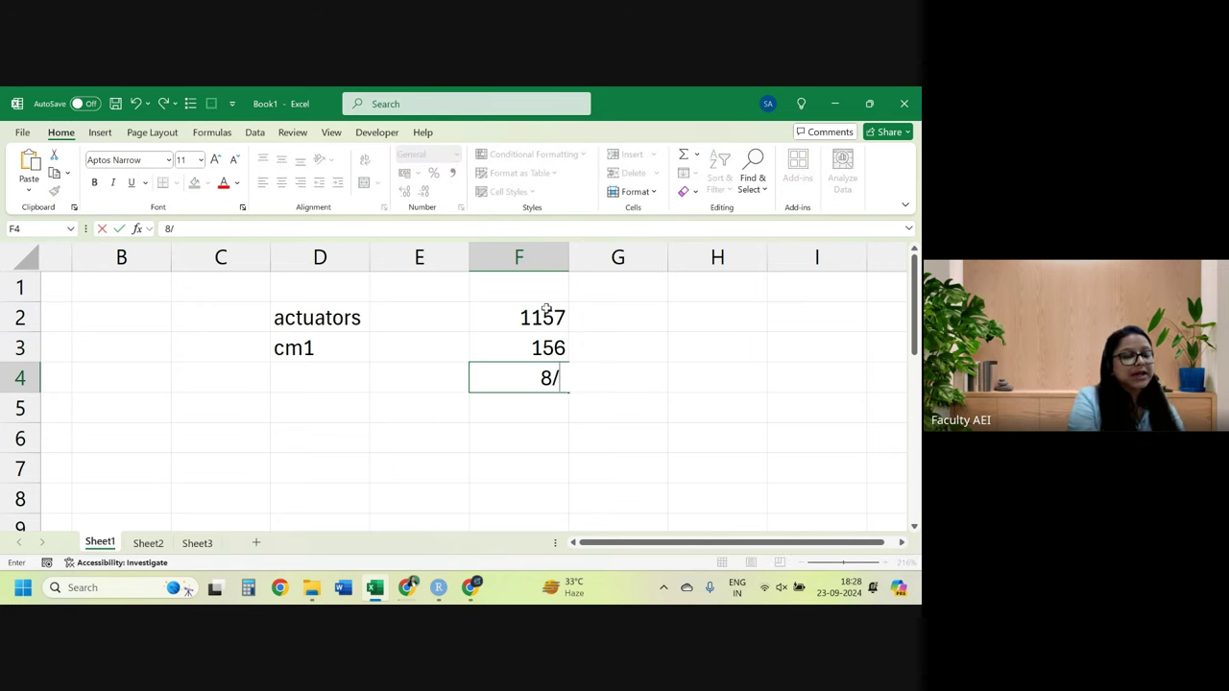
pyautogui.write('2')
pyautogui.press('Return')
pyautogui.press('Up')
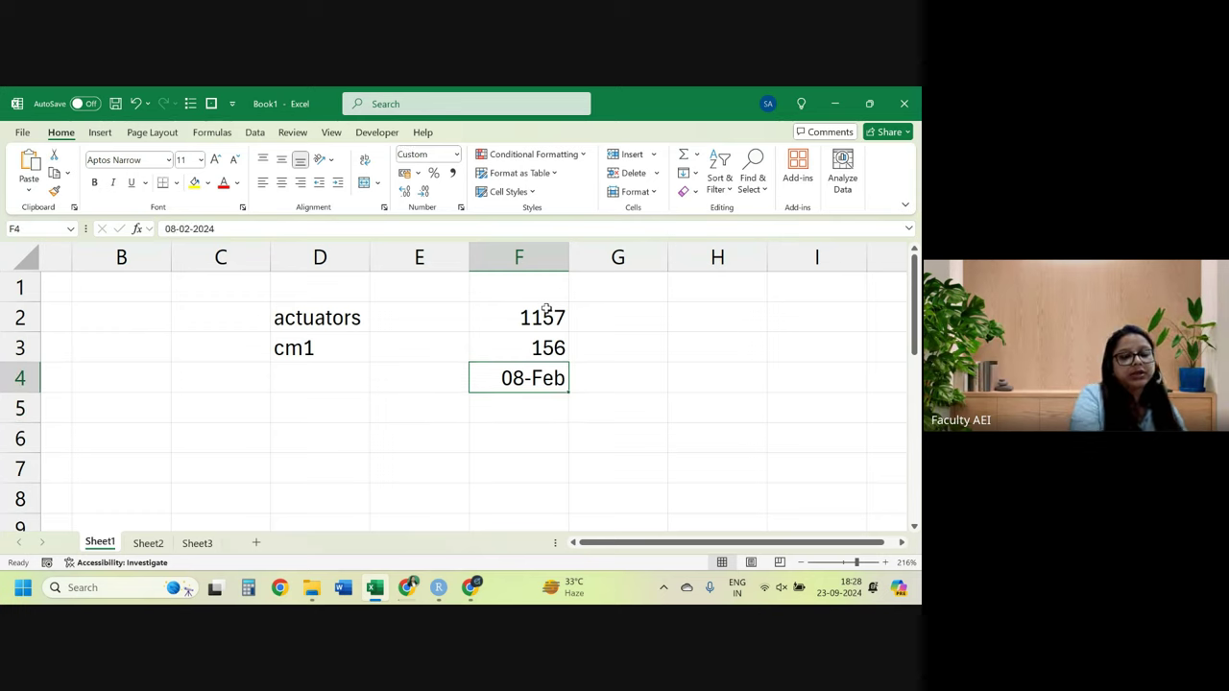
pyautogui.write('=')
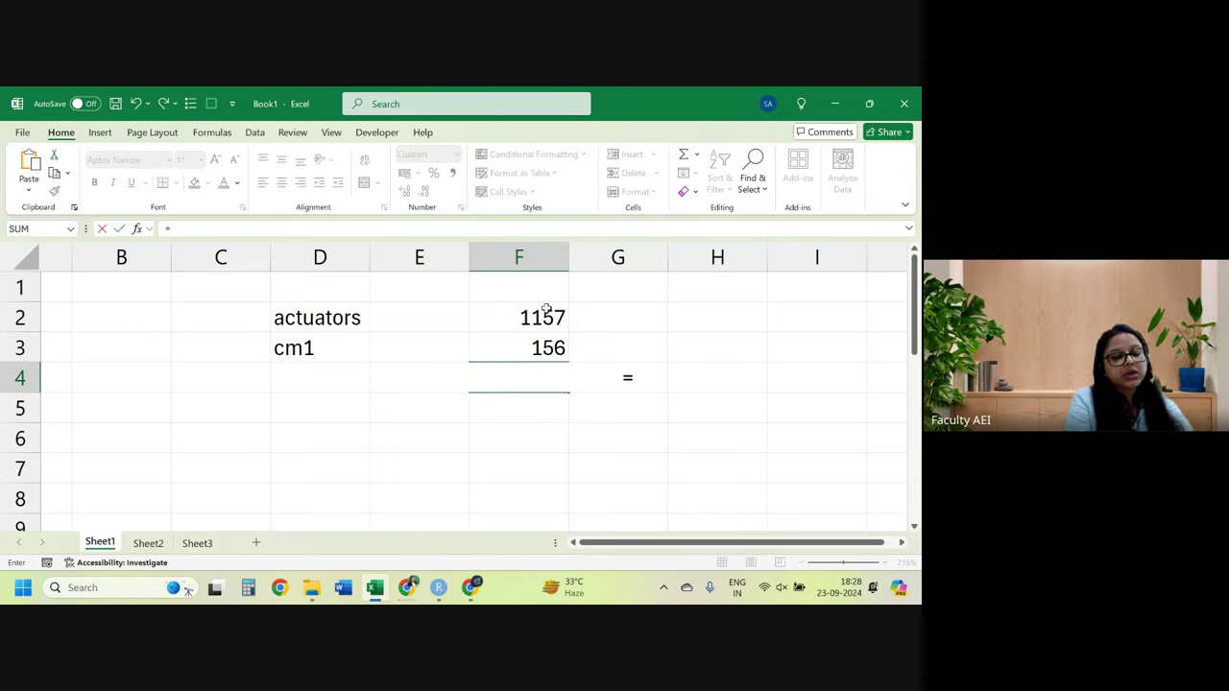
pyautogui.write('8/2')
pyautogui.press('Return')
pyautogui.press('Up')
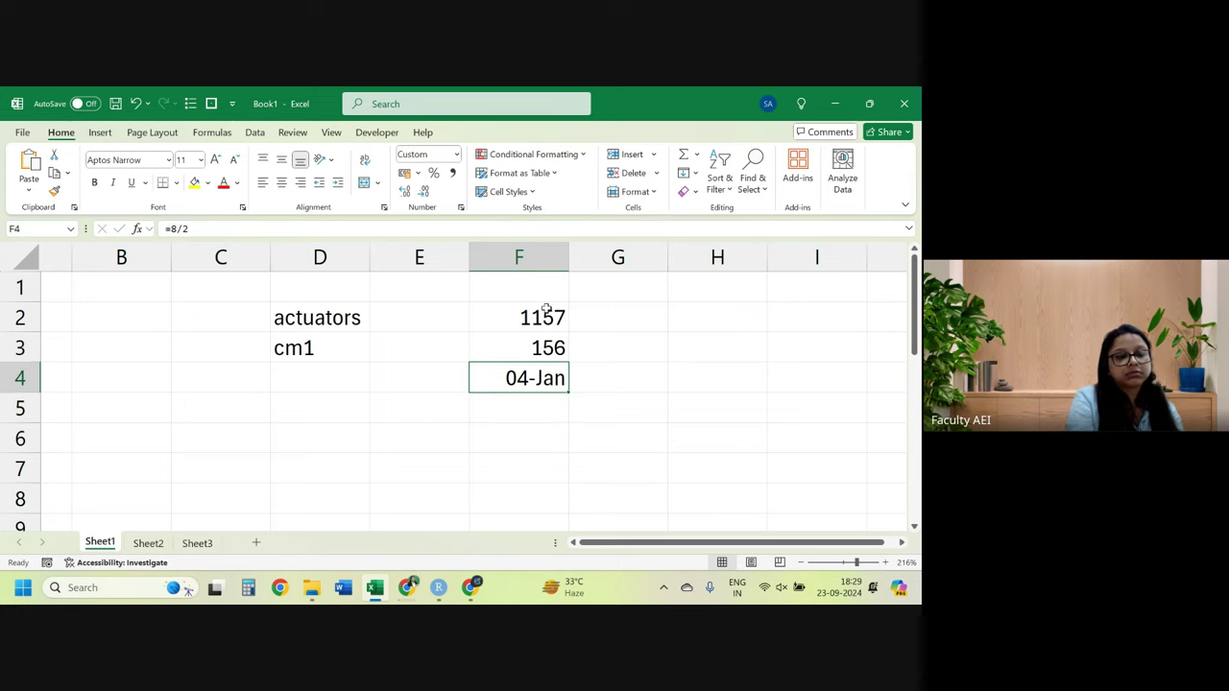
pyautogui.press('Delete')
# Enter the formula =8/2 in F1 so it displays 4.
pyautogui.press('Up')
pyautogui.press('Up')
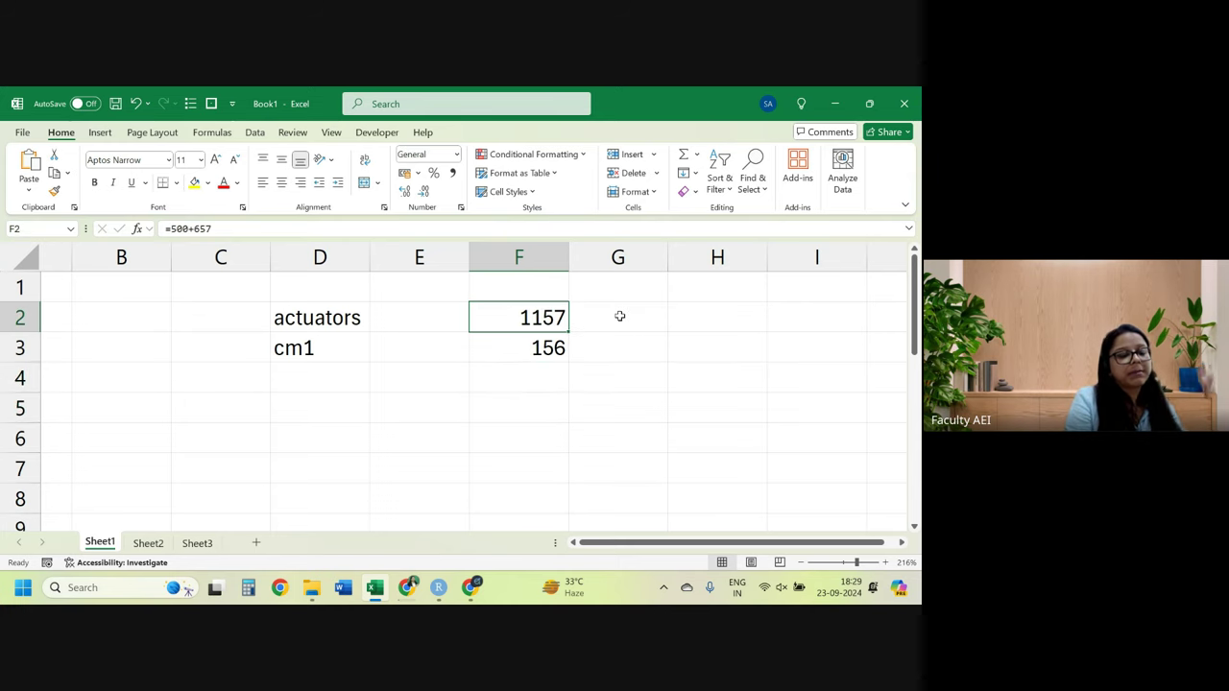
pyautogui.press('Up')
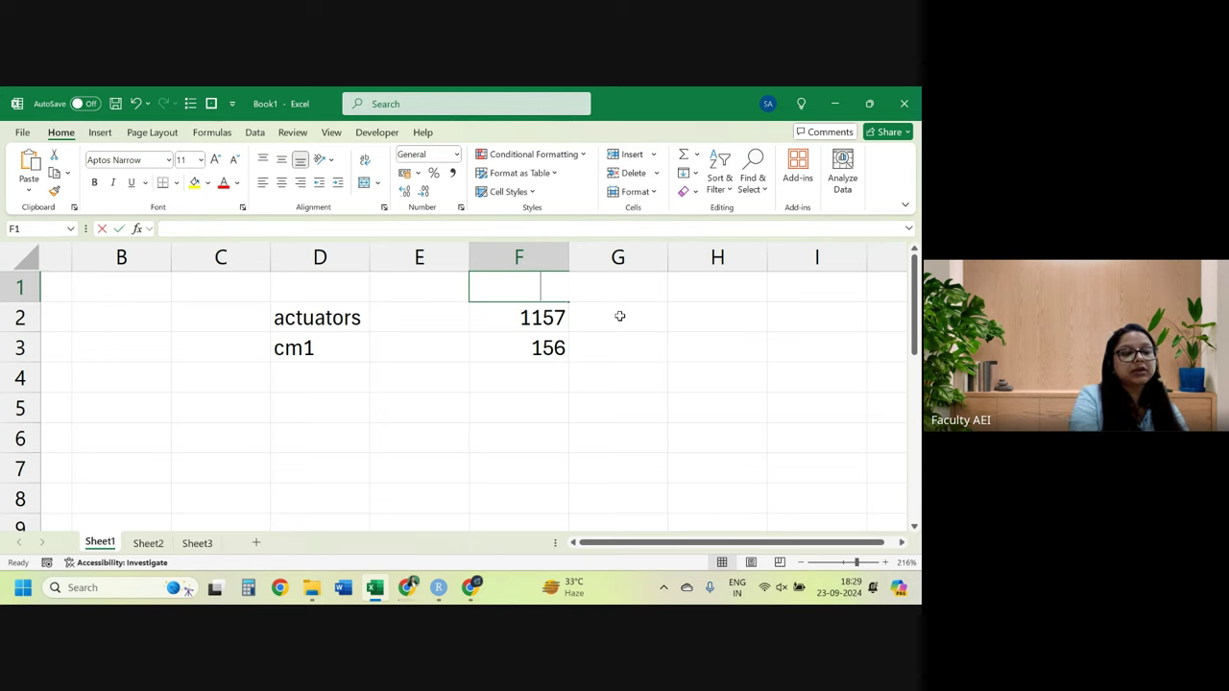
pyautogui.write('=8/')
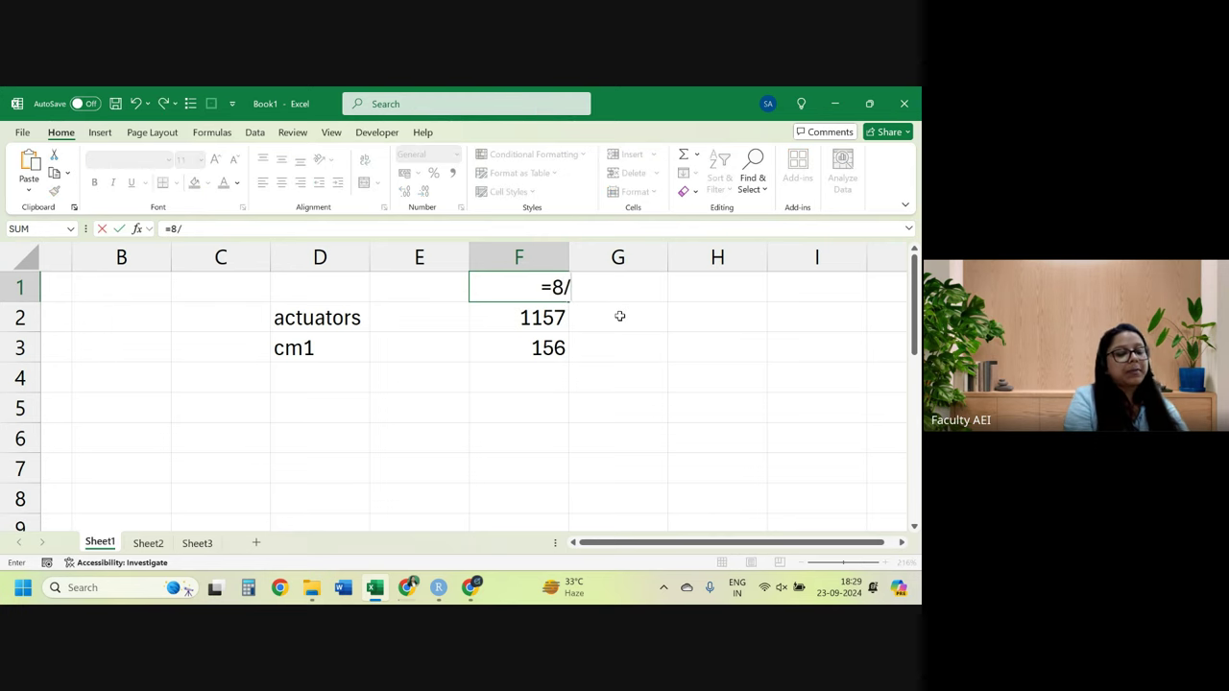
pyautogui.write('2')
pyautogui.press('Return')
# Select E1:F3, check that F3 holds =78*2, then select G1.
pyautogui.moveTo(418, 287); pyautogui.dragTo(539, 348)
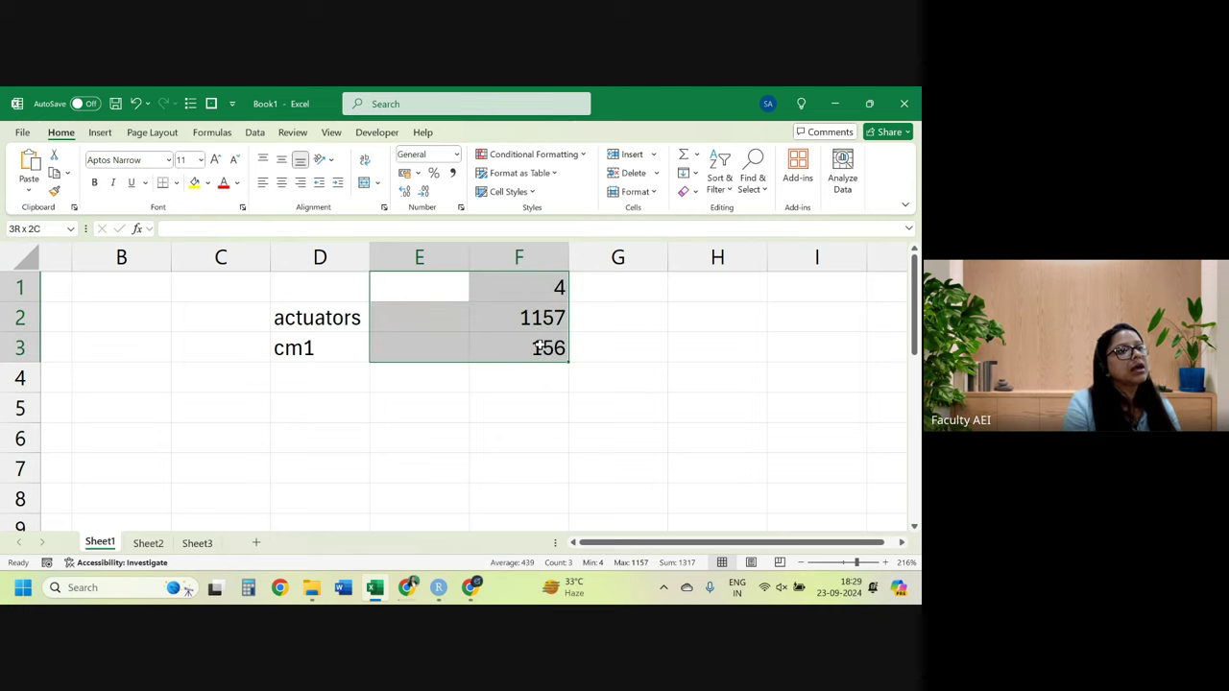
pyautogui.click(538, 348)
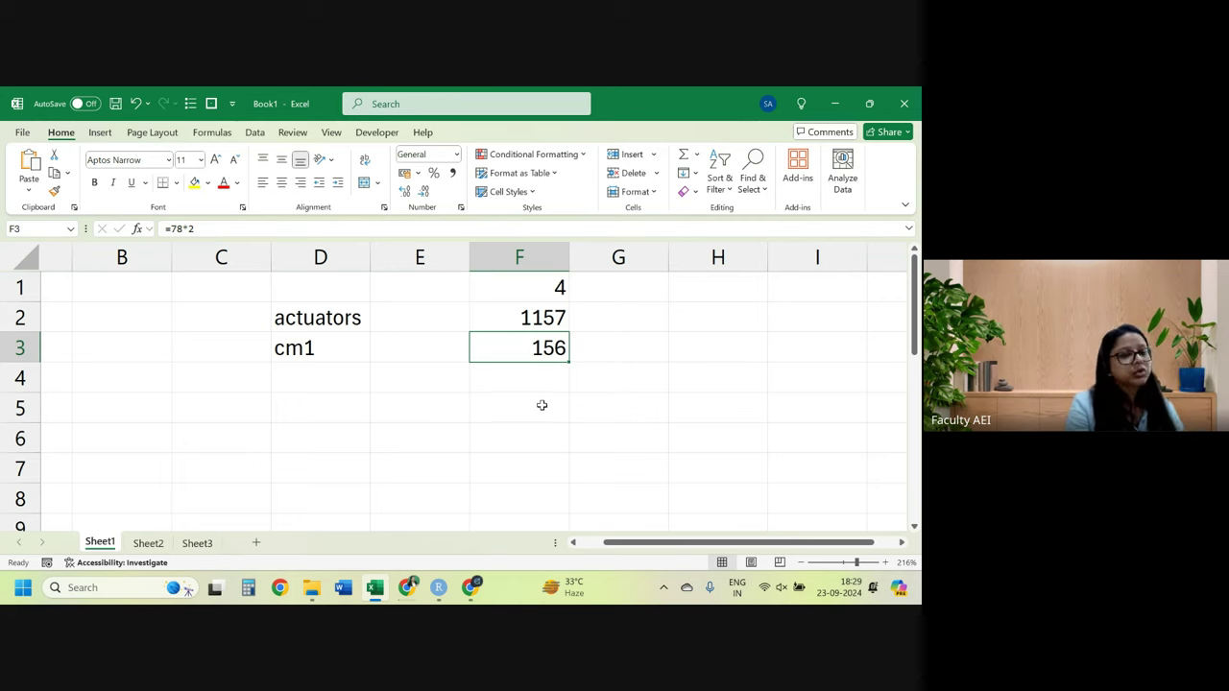
pyautogui.click(610, 282)
# Enter =6^2 in G1 so it shows 36, then select D2:D3 and G2.
pyautogui.write('=6')
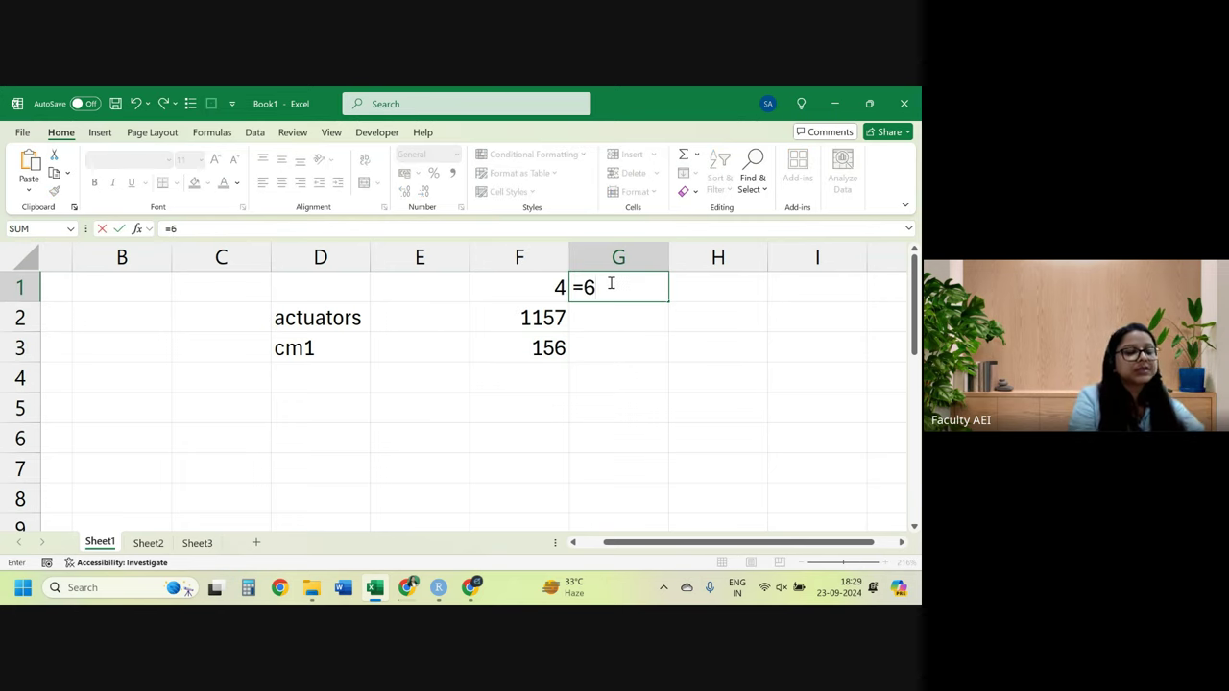
pyautogui.write('^')
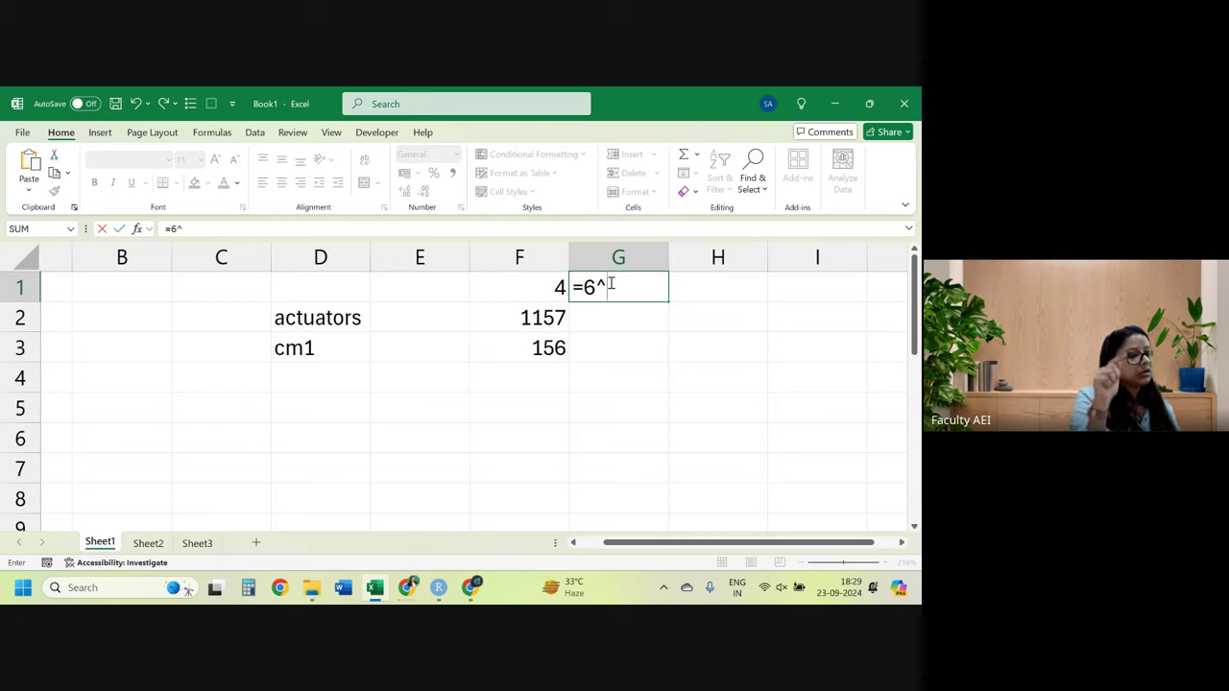
pyautogui.write('2')
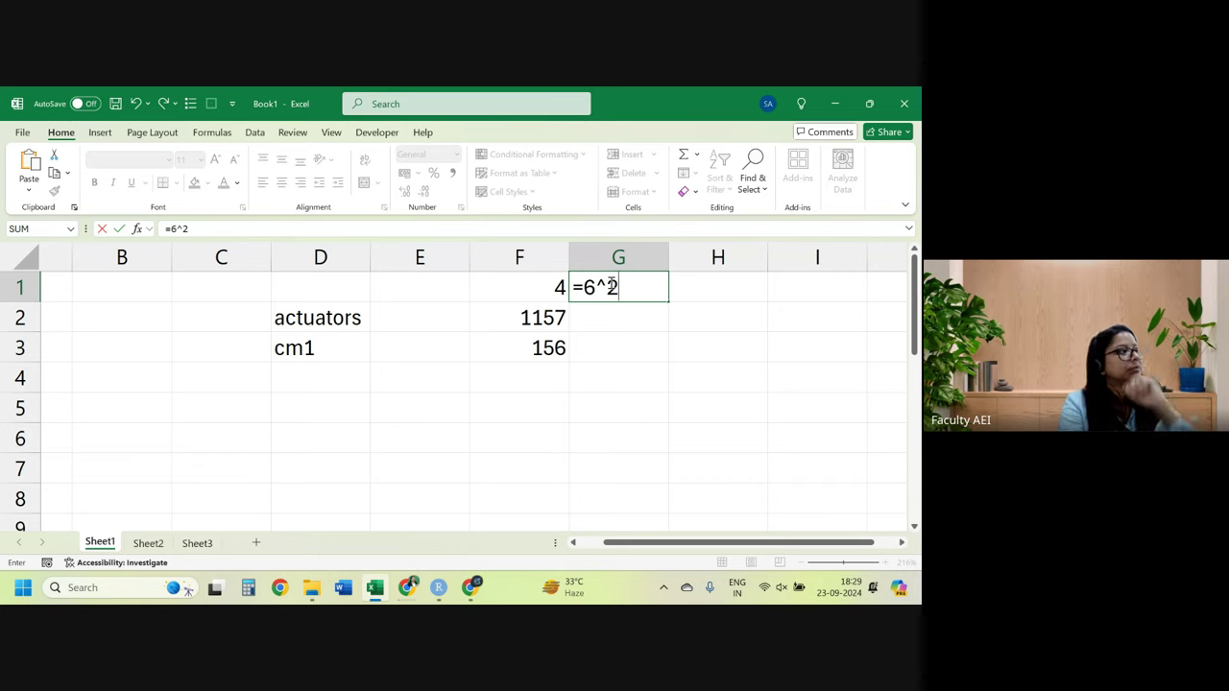
pyautogui.press('Return')
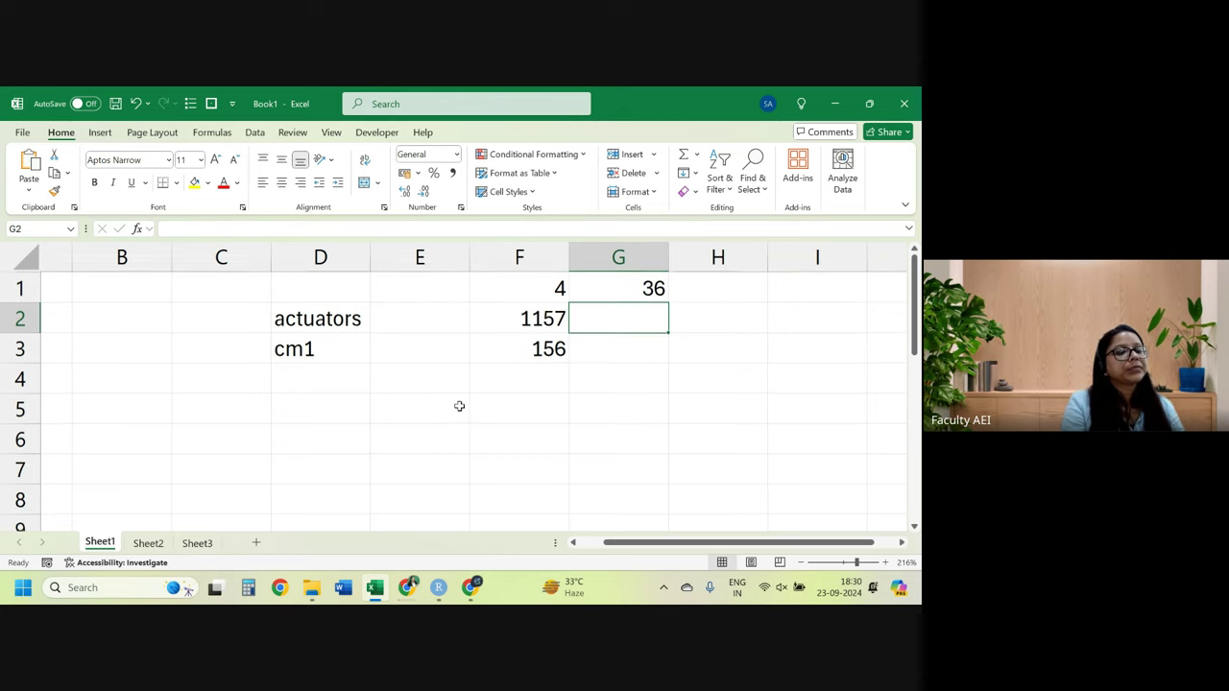
pyautogui.moveTo(318, 316)
pyautogui.mouseDown()
pyautogui.moveTo(317, 366)
pyautogui.moveTo(310, 349)
pyautogui.mouseUp()
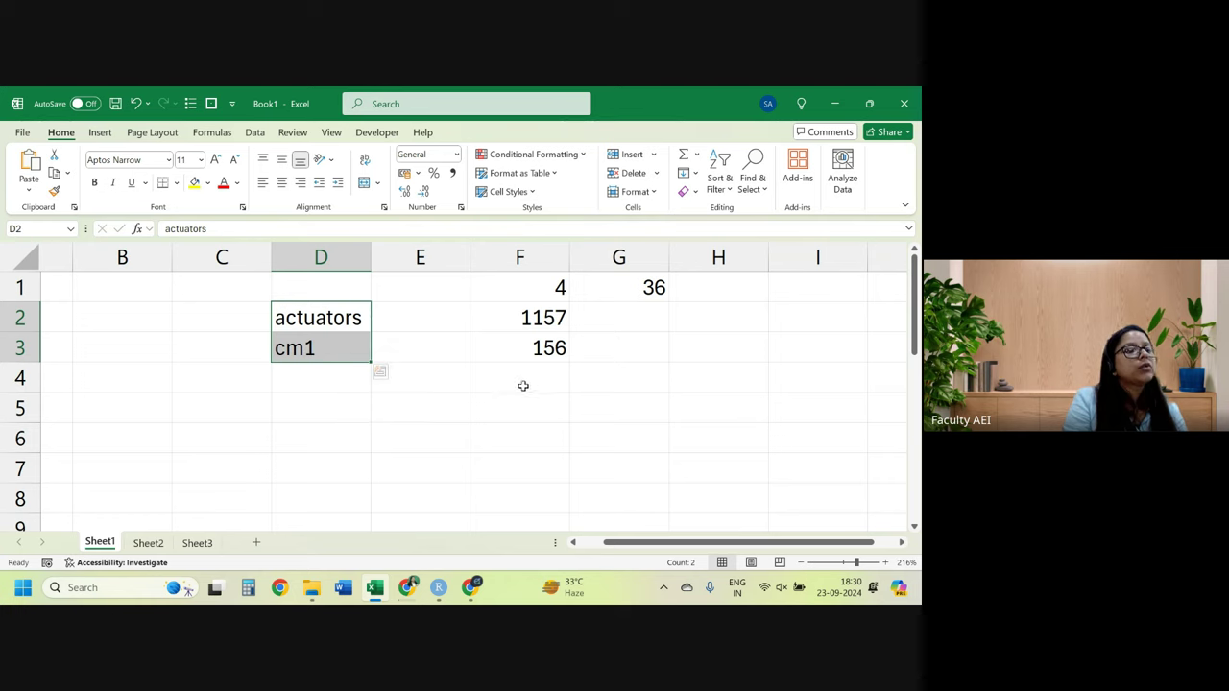
pyautogui.click(628, 306)
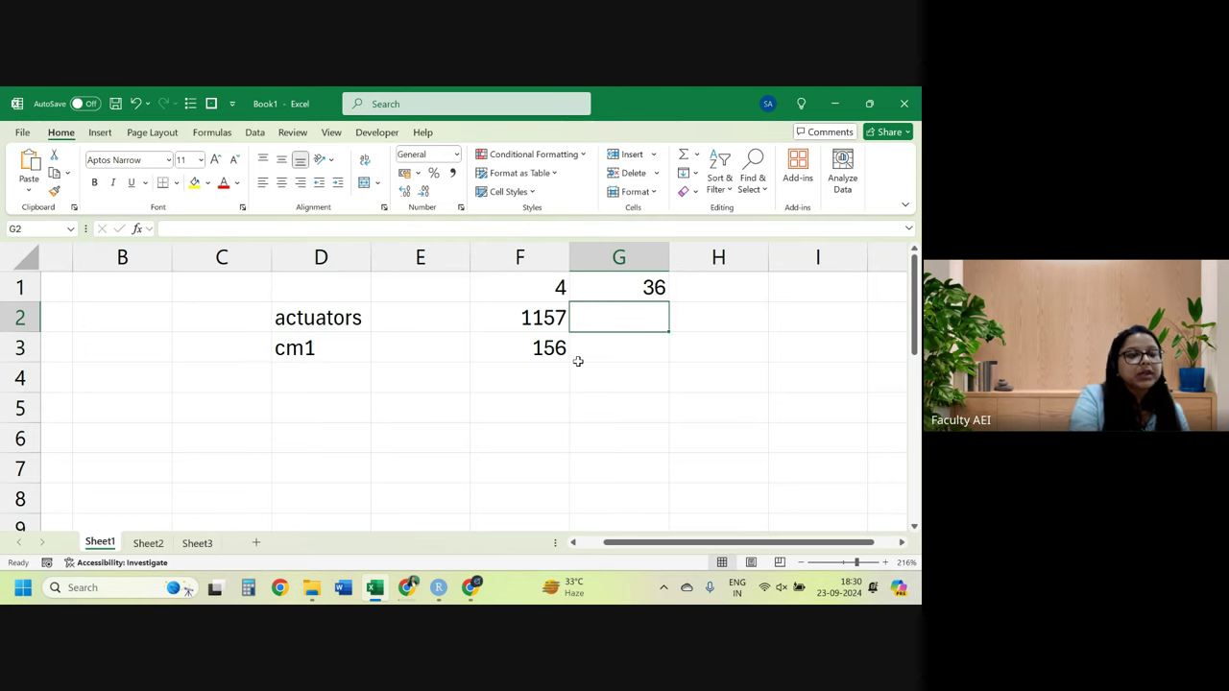
# Enter =paper in G2 so it displays cm1, and check its formula.
pyautogui.write('=')
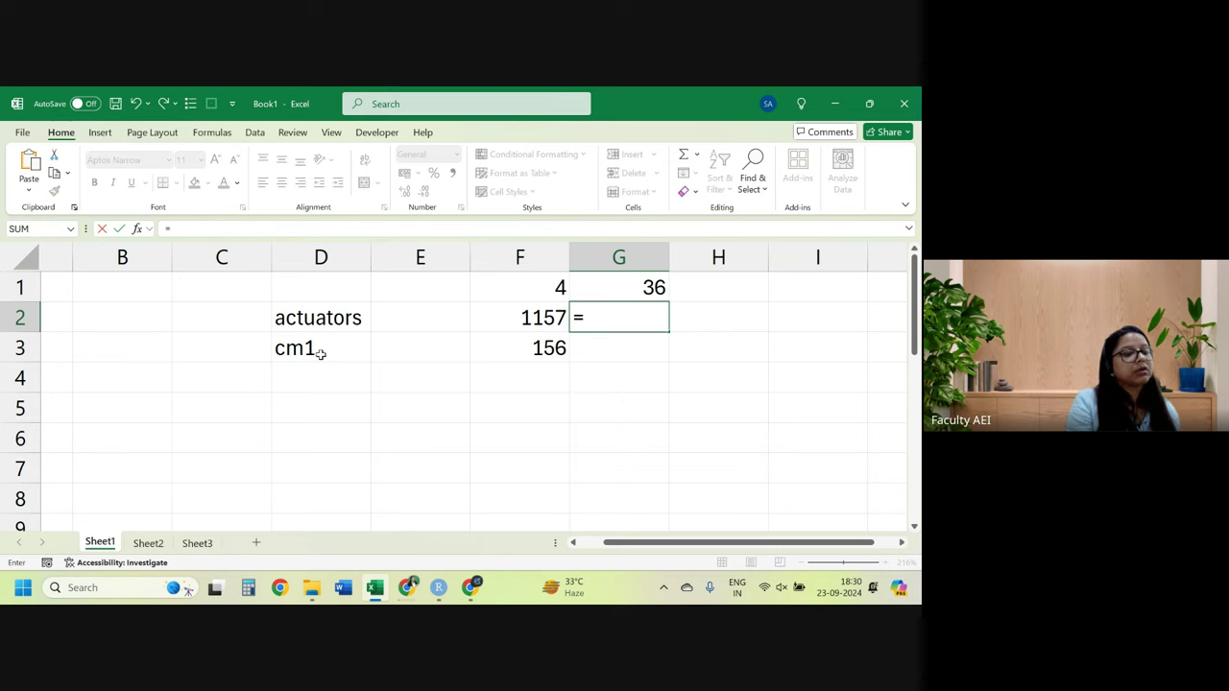
pyautogui.write('paper')
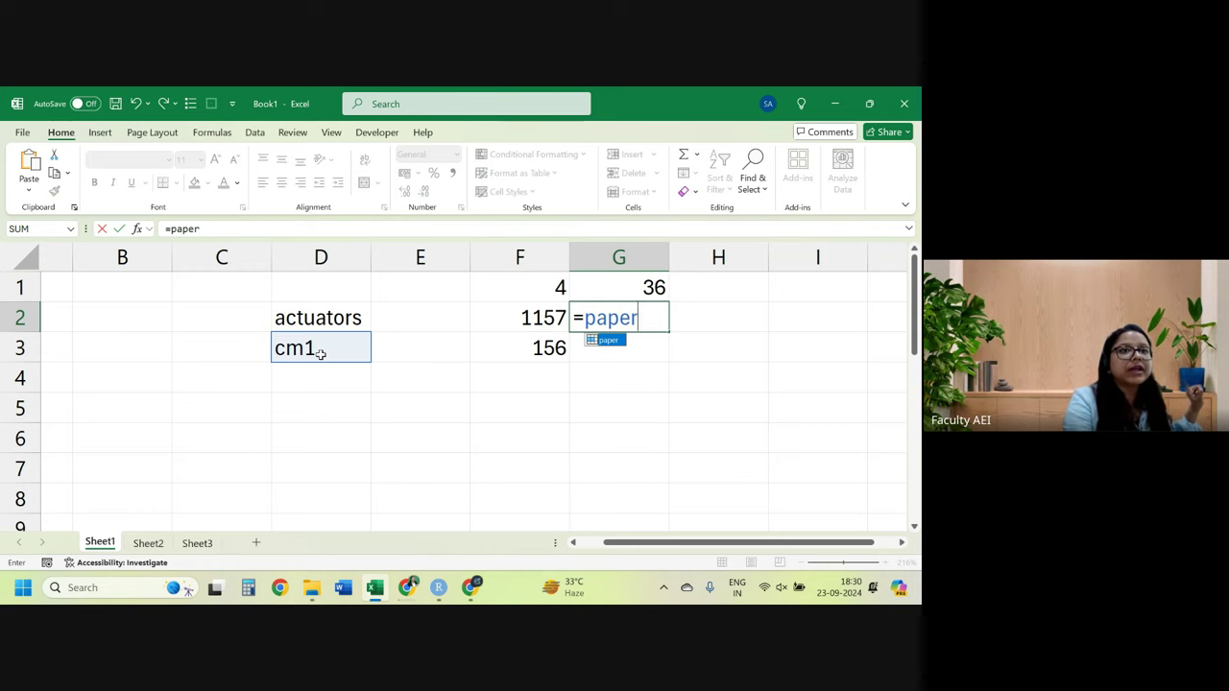
pyautogui.press('Return')
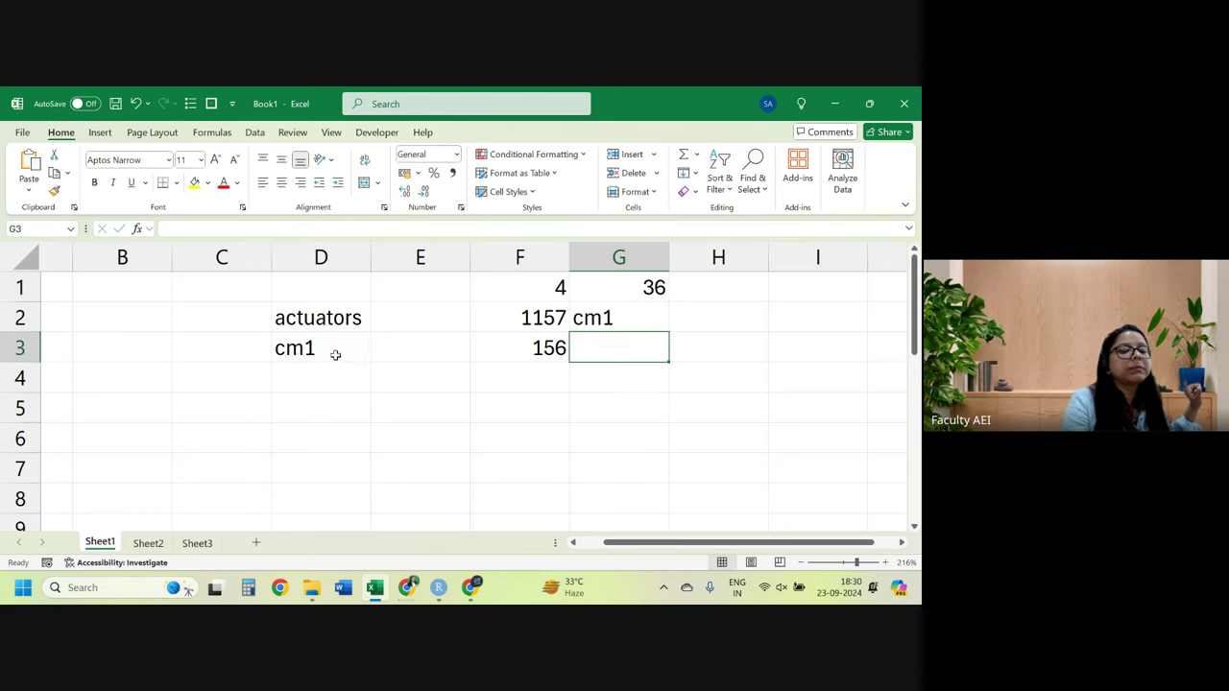
pyautogui.click(606, 313)
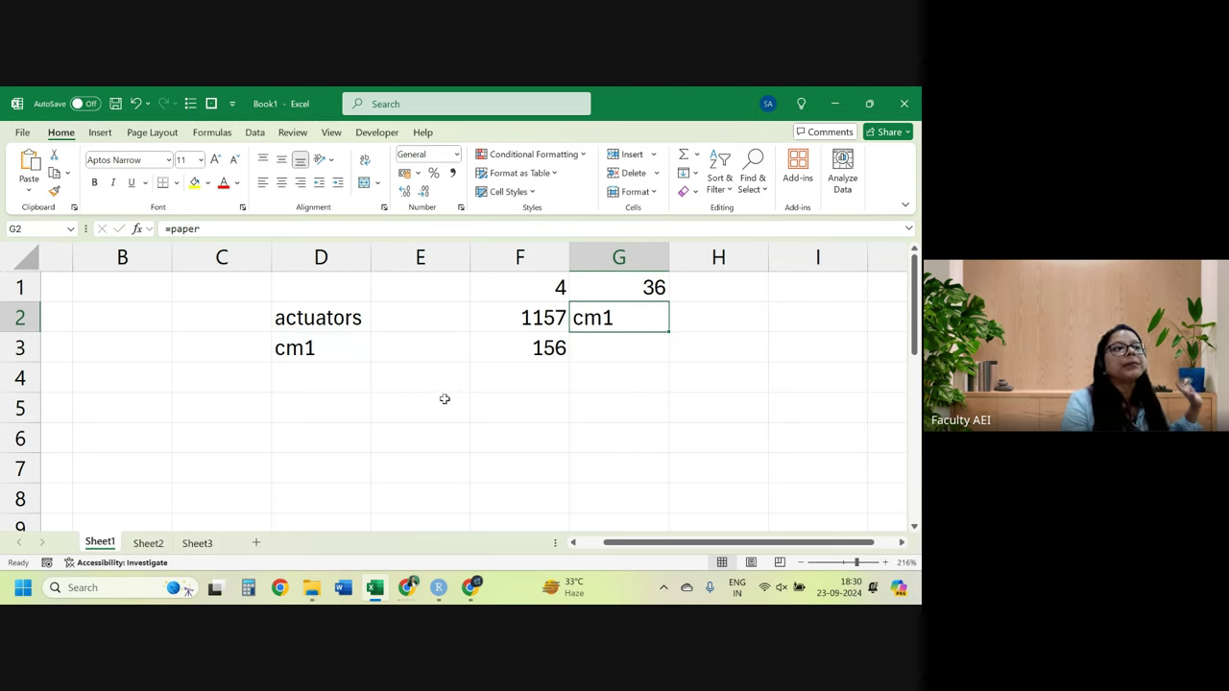
# On Sheet2, enter the formula =paper in cell F3.
pyautogui.click(147, 545)
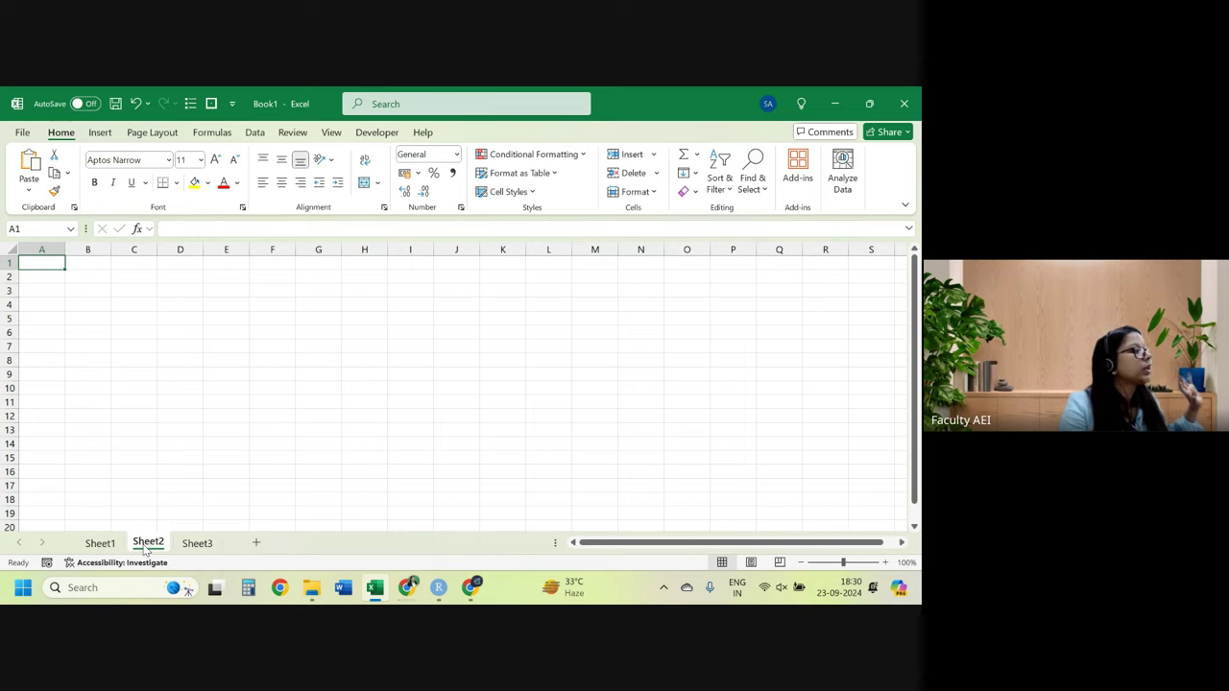
pyautogui.scroll(-5, 403, 292)
pyautogui.hscroll(-3, 404, 293)
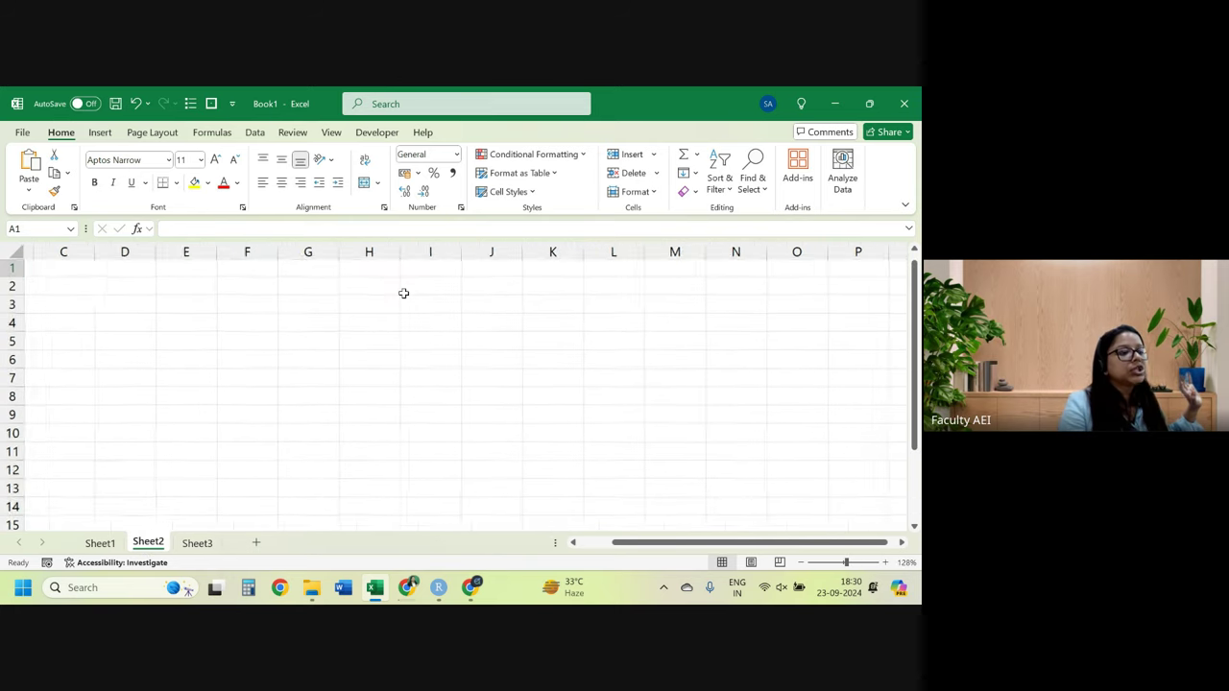
pyautogui.click(373, 299)
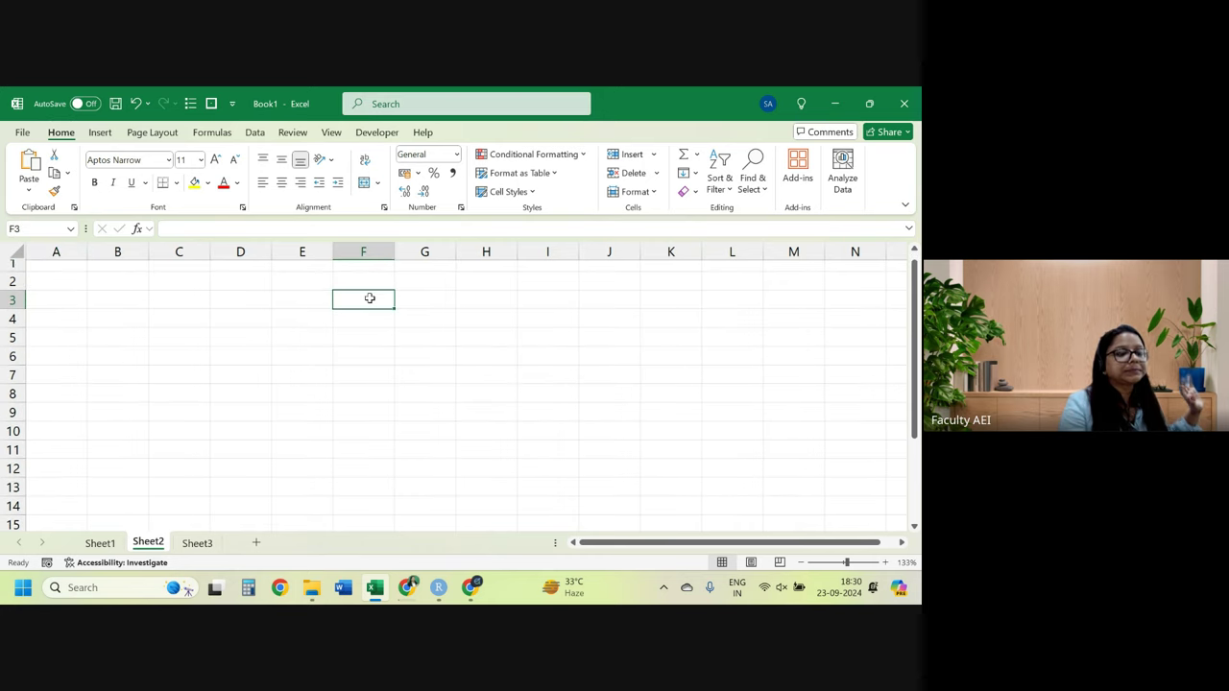
pyautogui.write('=paper')
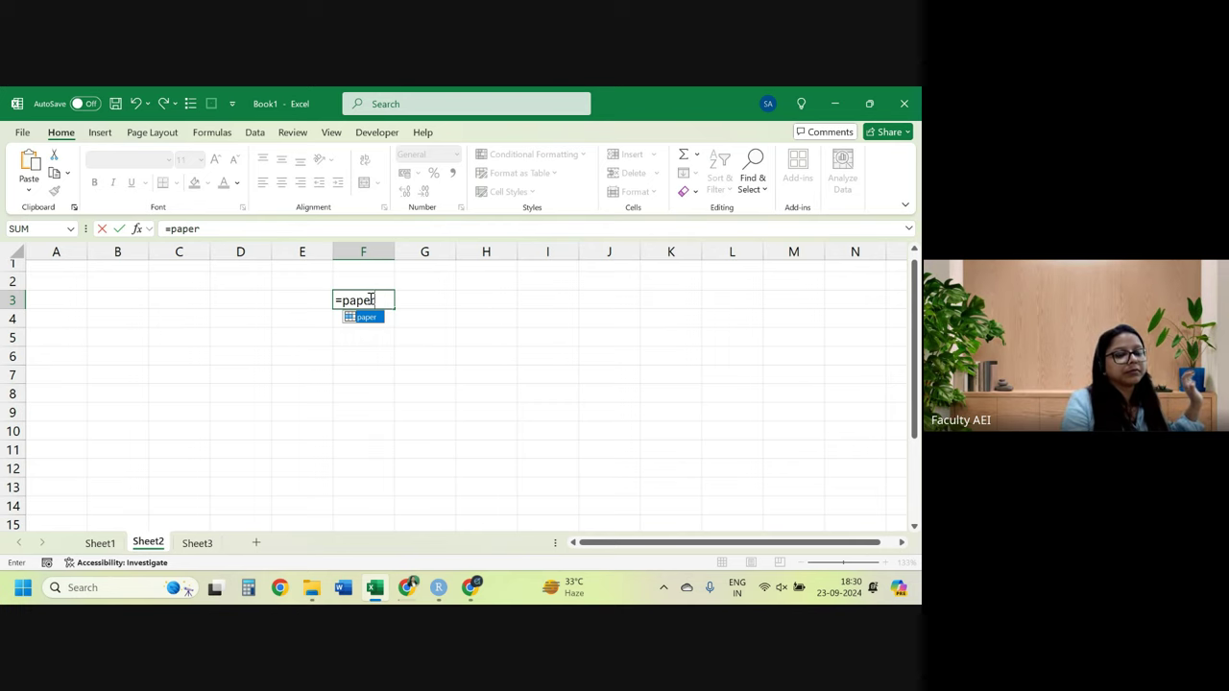
pyautogui.press('Return')
# Re-enter =paper in F3 using the name suggestion, and enter =institute in F4.
pyautogui.scroll(2, 371, 297)
pyautogui.scroll(2, 370, 298)
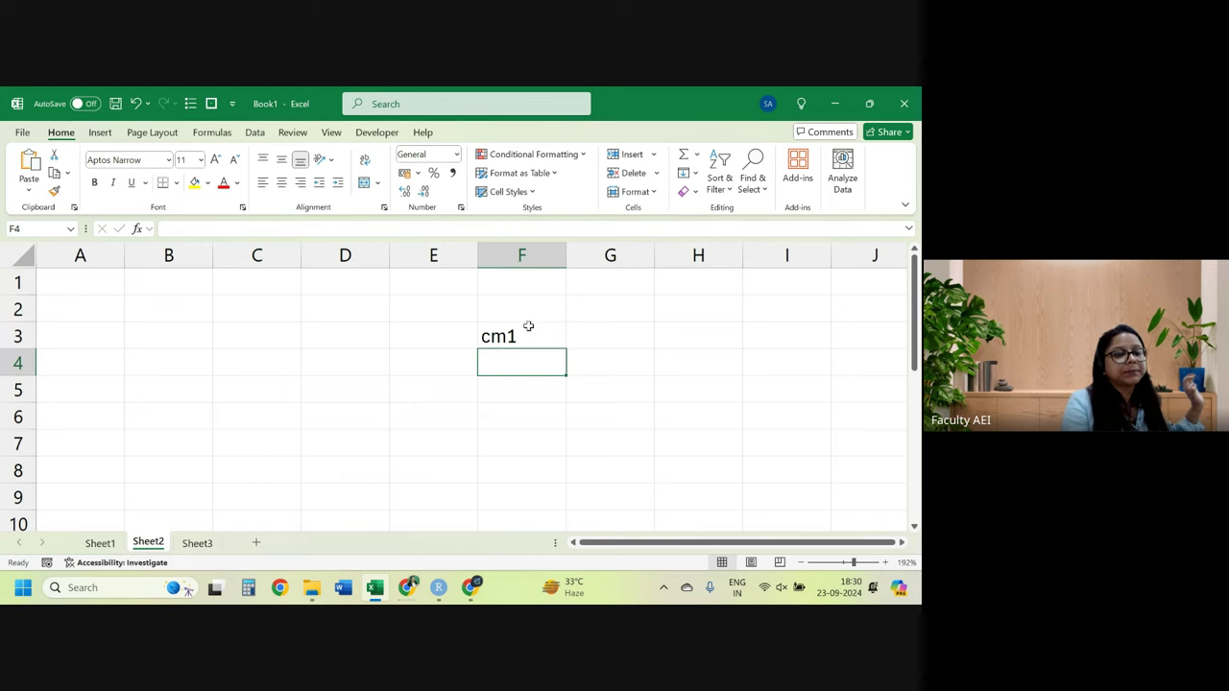
pyautogui.click(529, 326)
pyautogui.write('=pap')
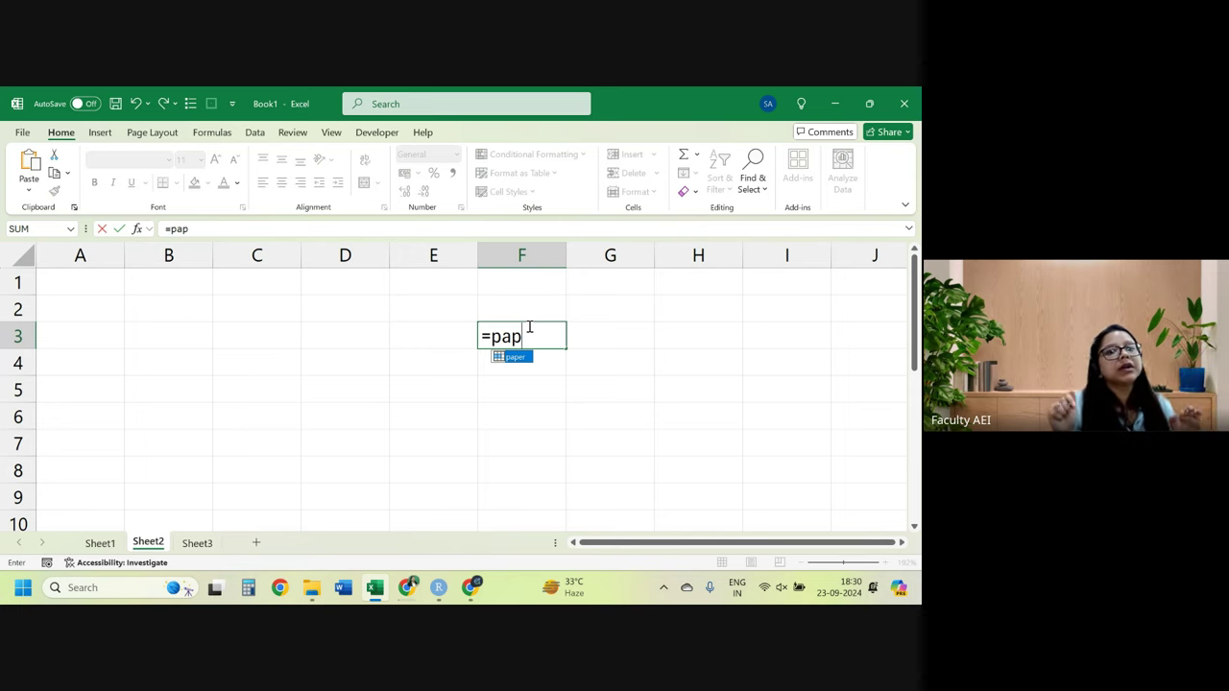
pyautogui.press('Tab')
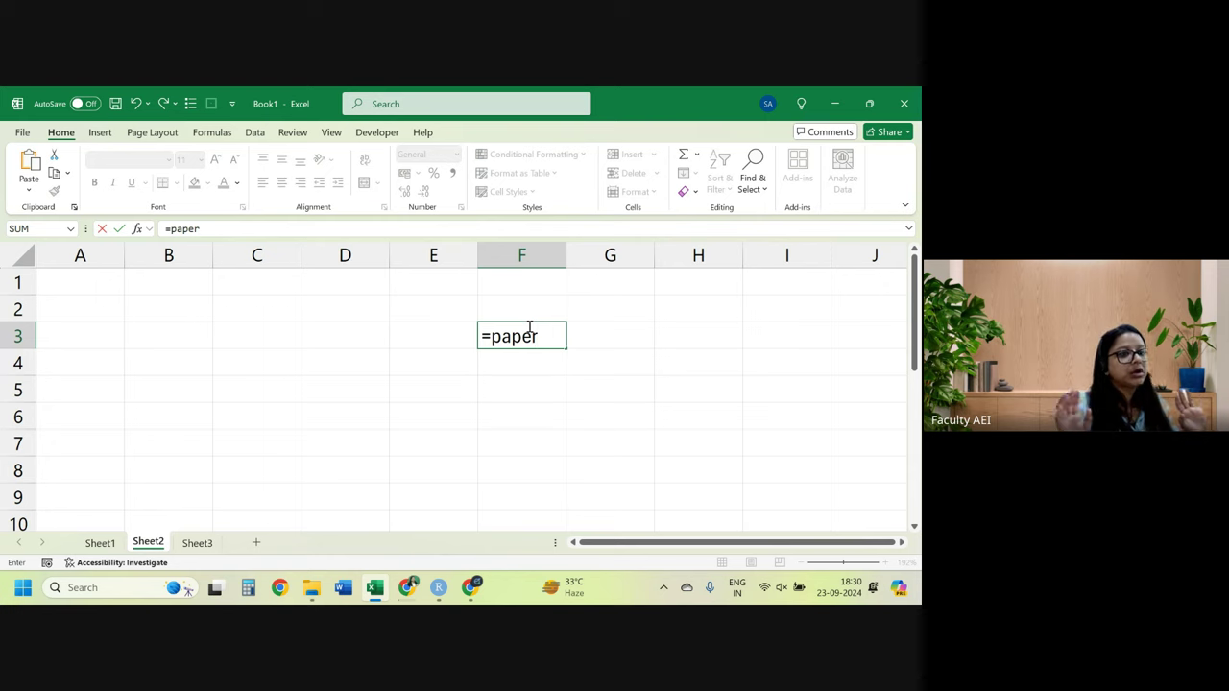
pyautogui.press('Return')
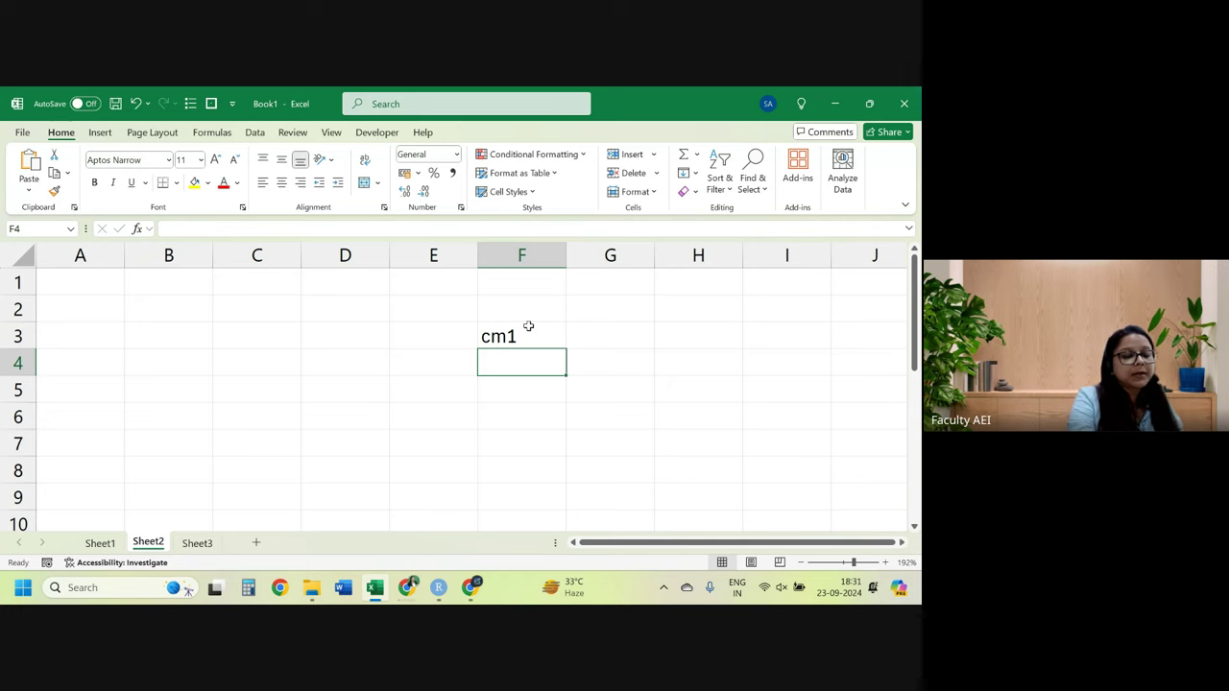
pyautogui.write('=institute')
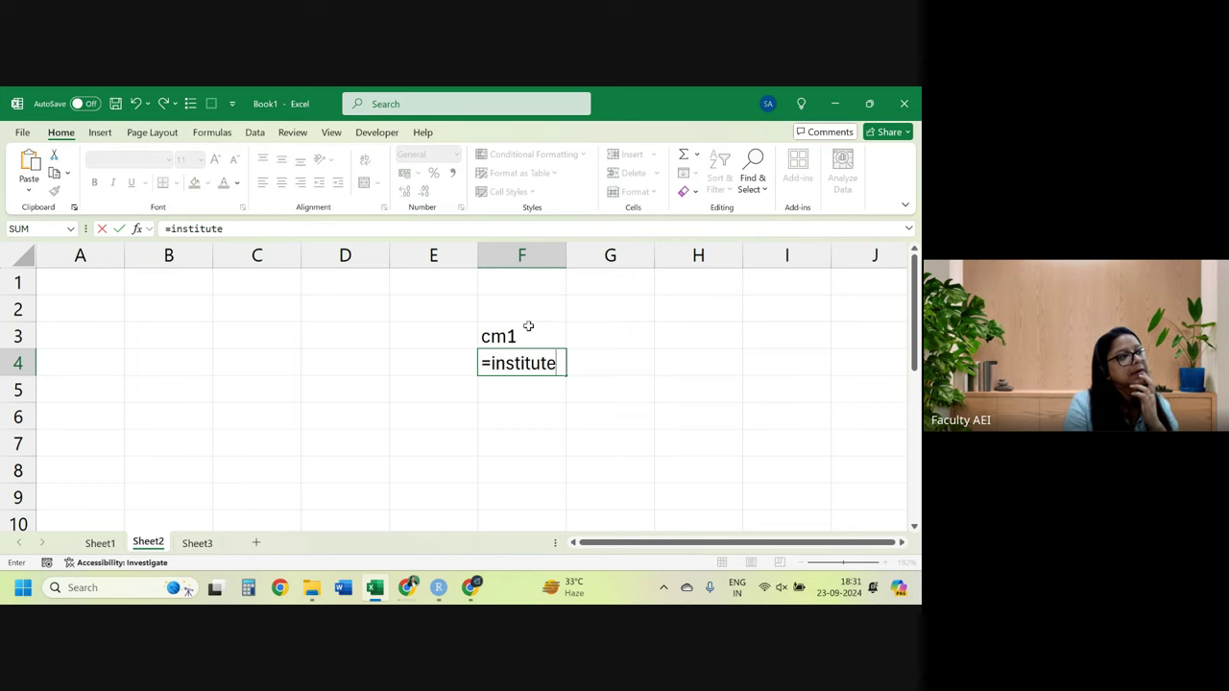
pyautogui.press('Return')
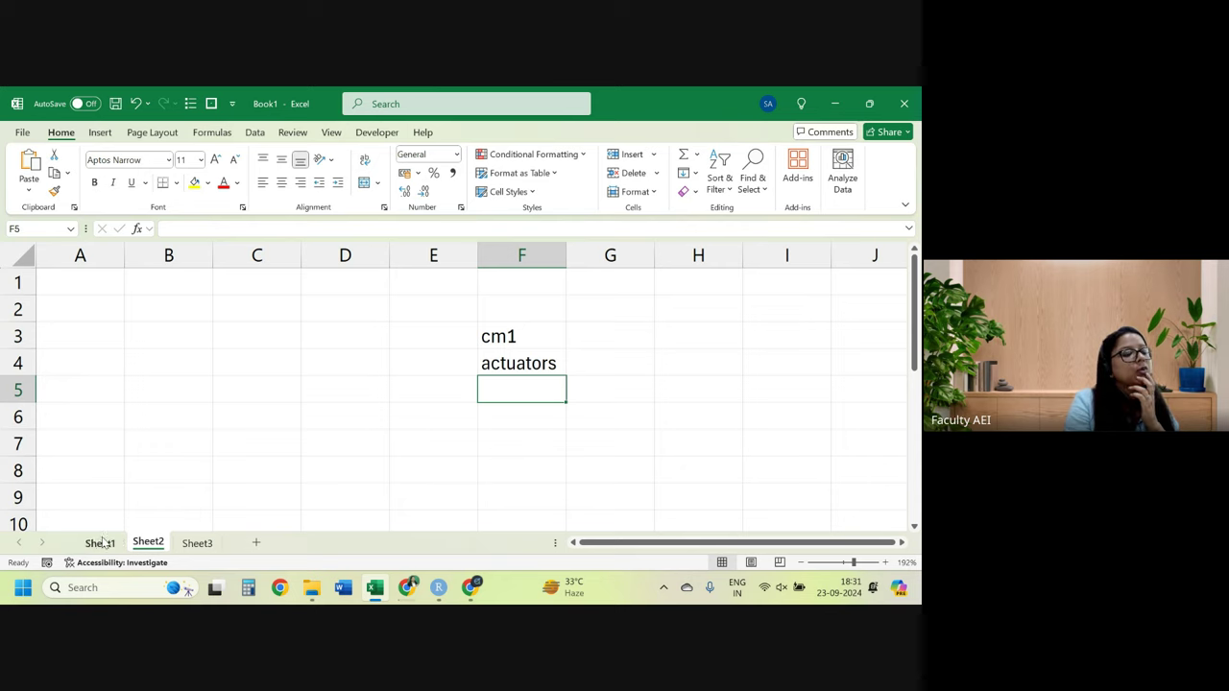
pyautogui.click(96, 543)
# Check D2's name, then enter unfinished =in formulas in E4 and E5, producing #NAME? errors.
pyautogui.click(322, 320)
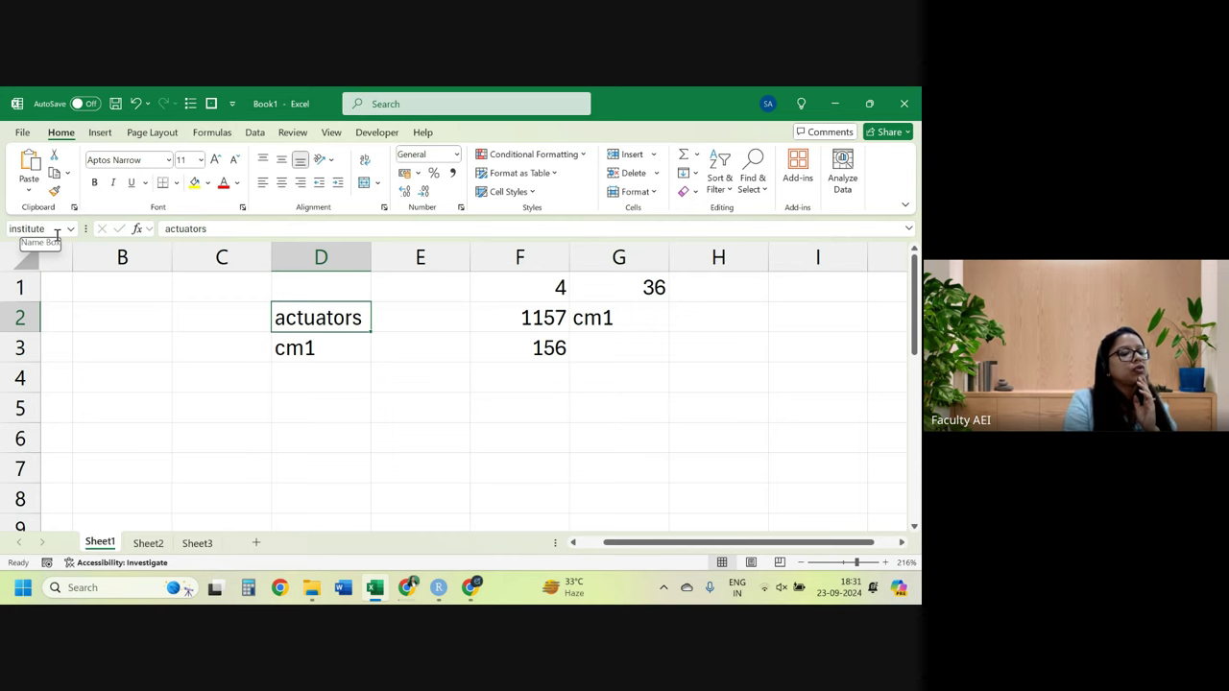
pyautogui.click(413, 378)
pyautogui.write('=in')
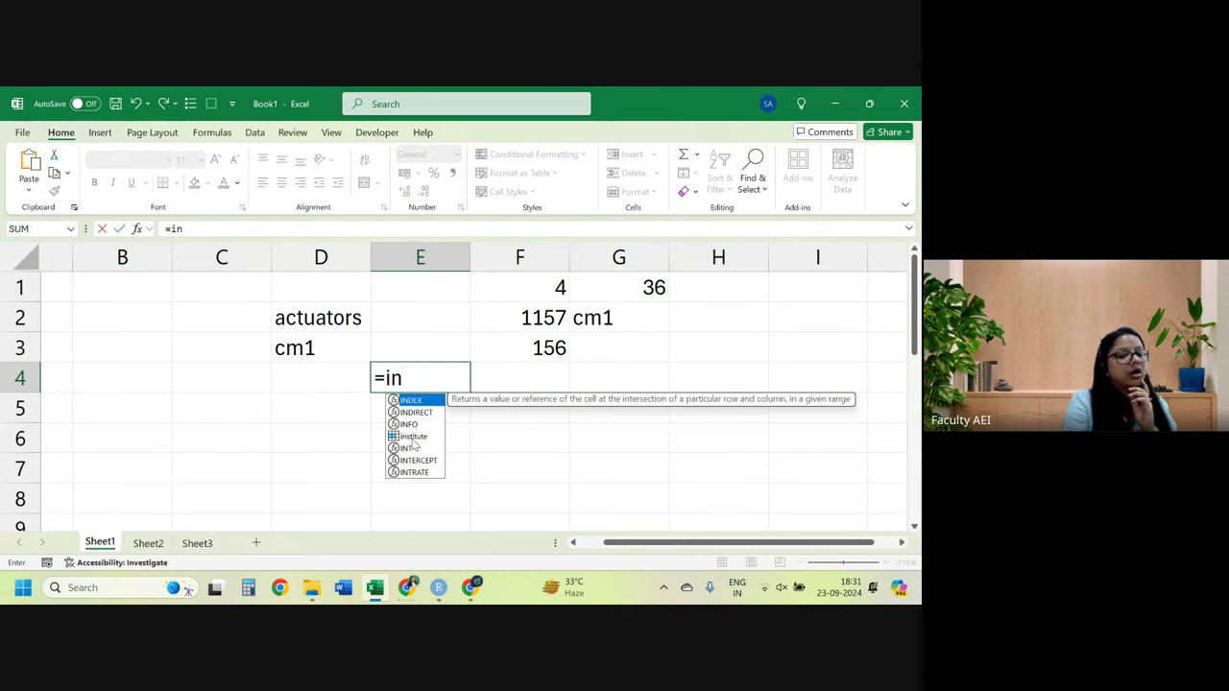
pyautogui.press('Return')
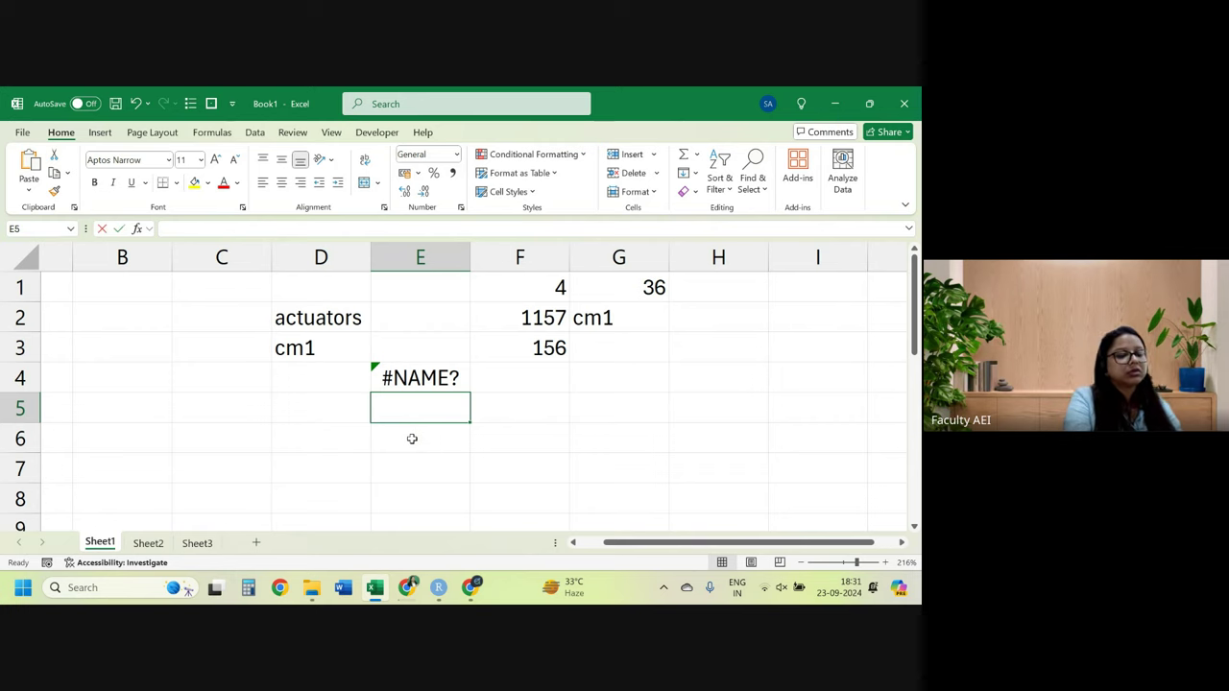
pyautogui.write('=in')
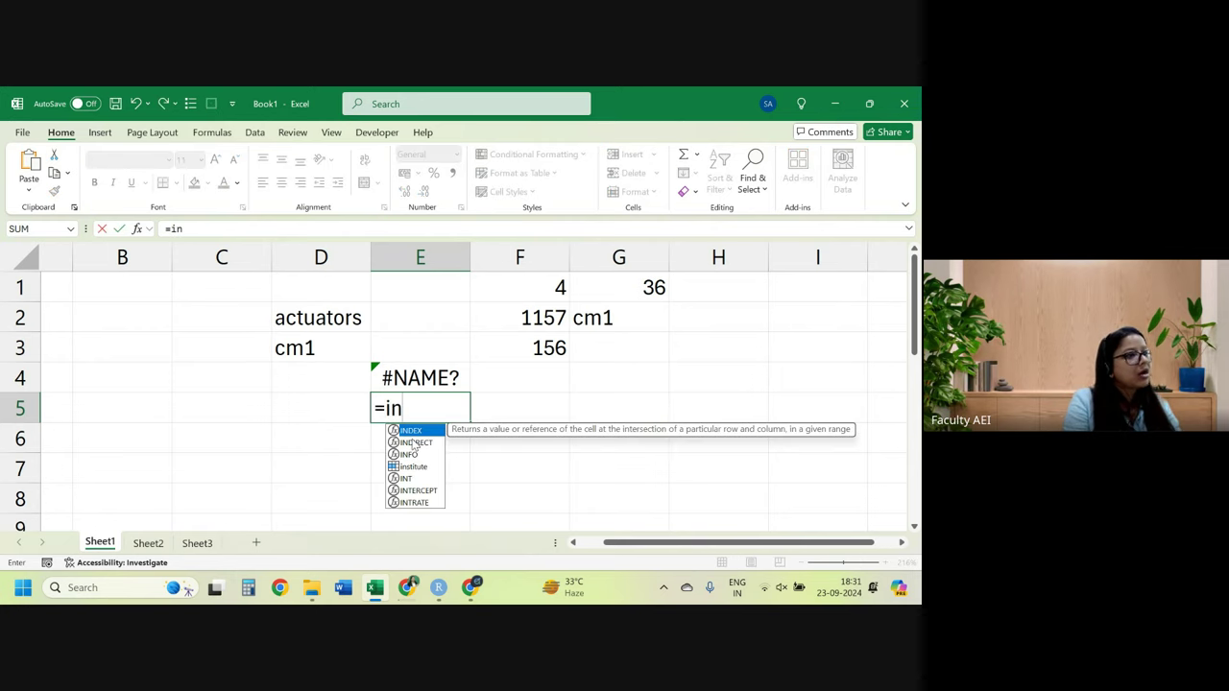
pyautogui.press('Return')
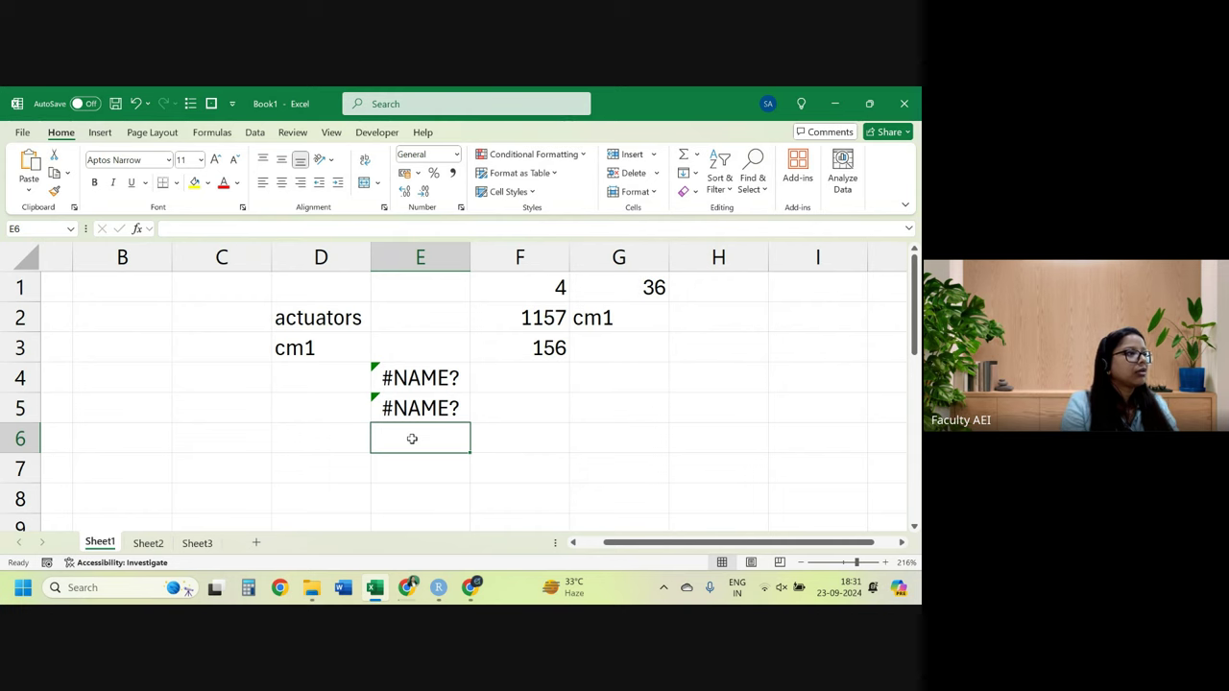
pyautogui.press('Left')
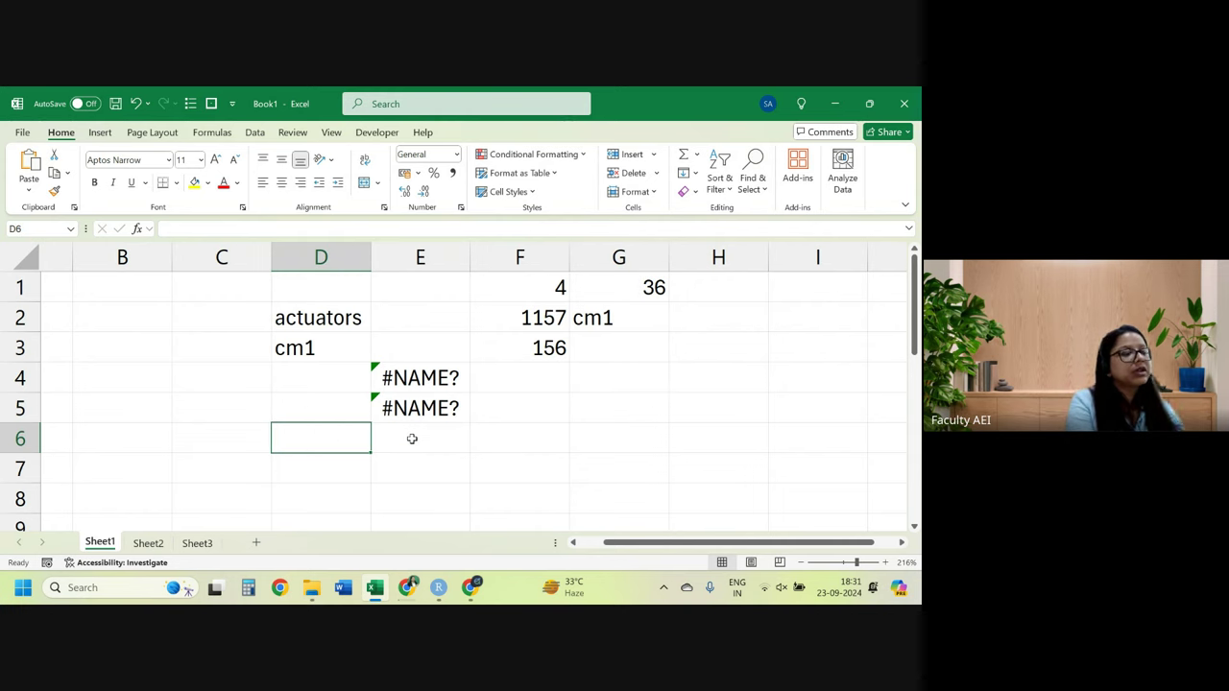
# Enter the formula =institute in E6, E7 and E8 so each shows 'actuators'.
pyautogui.click(412, 439)
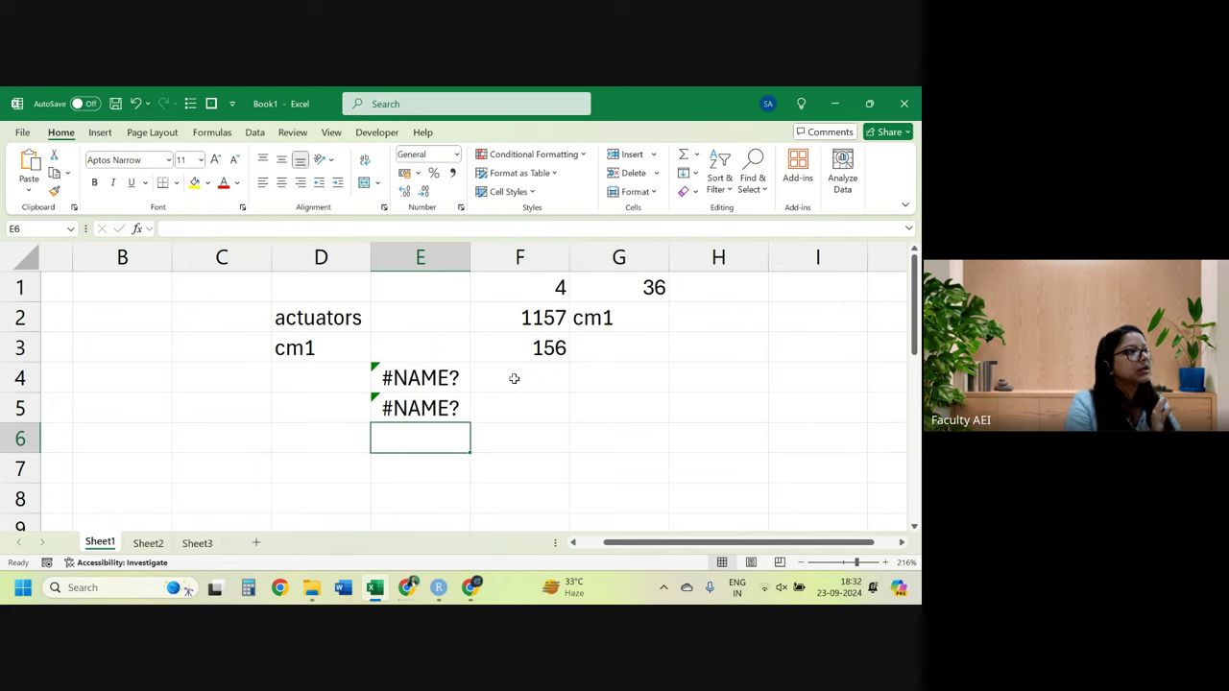
pyautogui.write('=in')
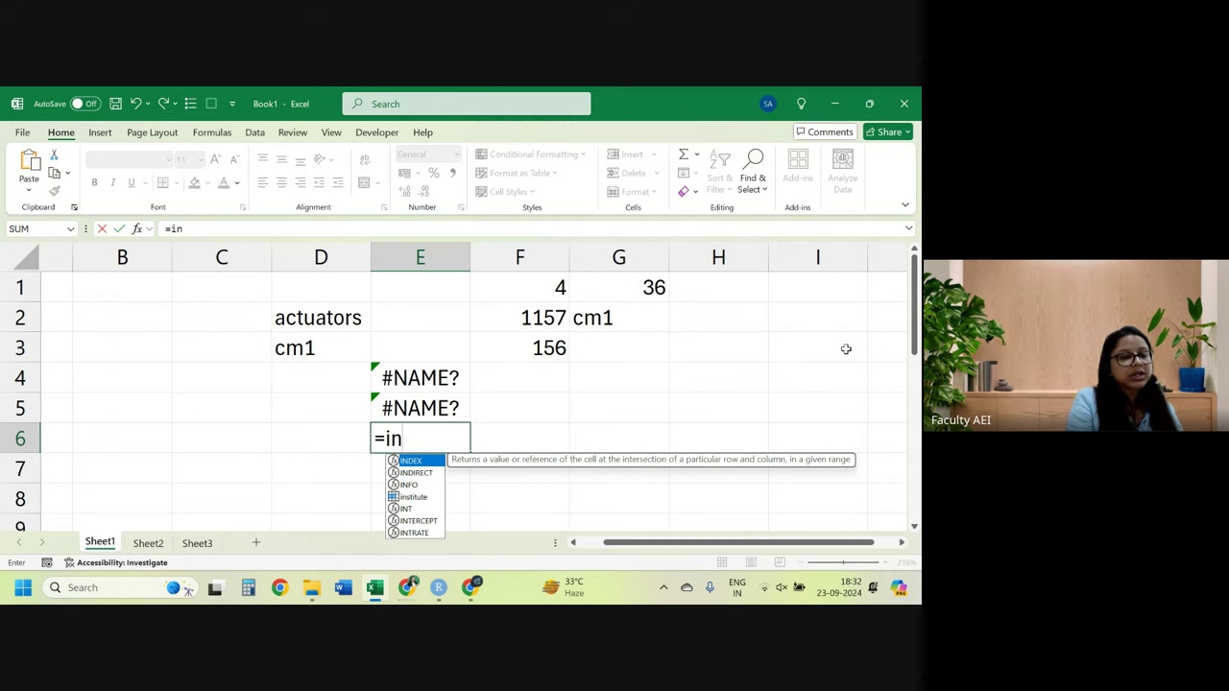
pyautogui.press('Down')
pyautogui.press('Down')
pyautogui.press('Down')
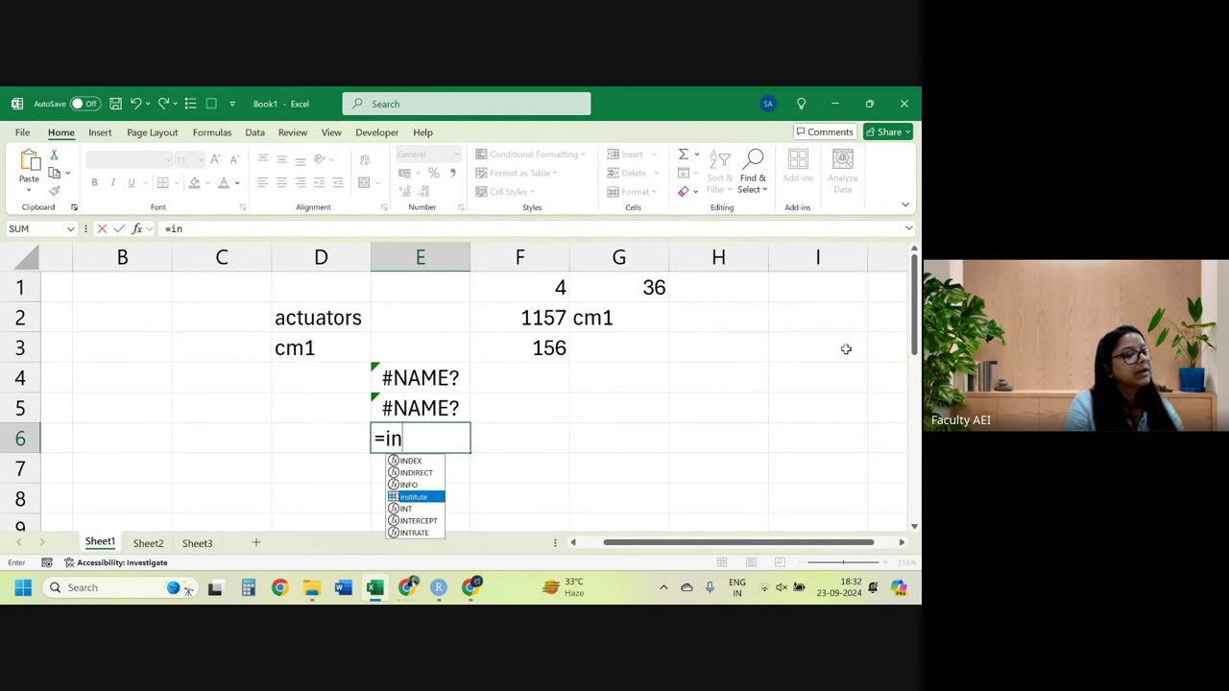
pyautogui.press('Tab')
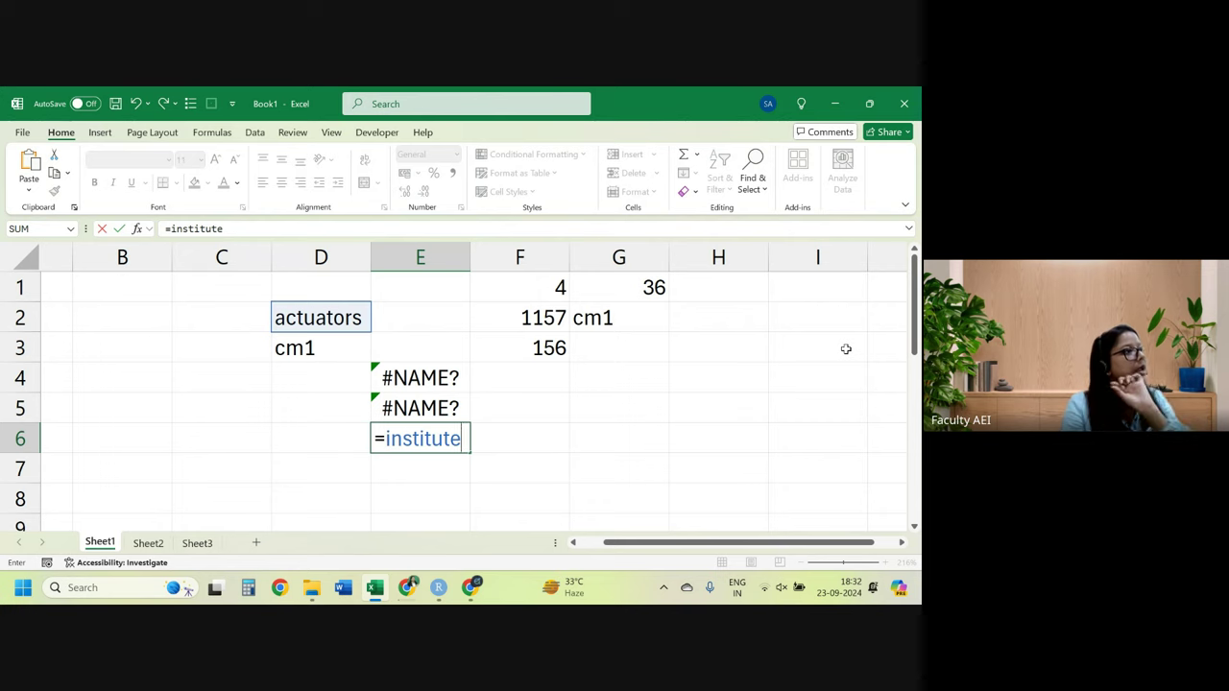
pyautogui.press('Return')
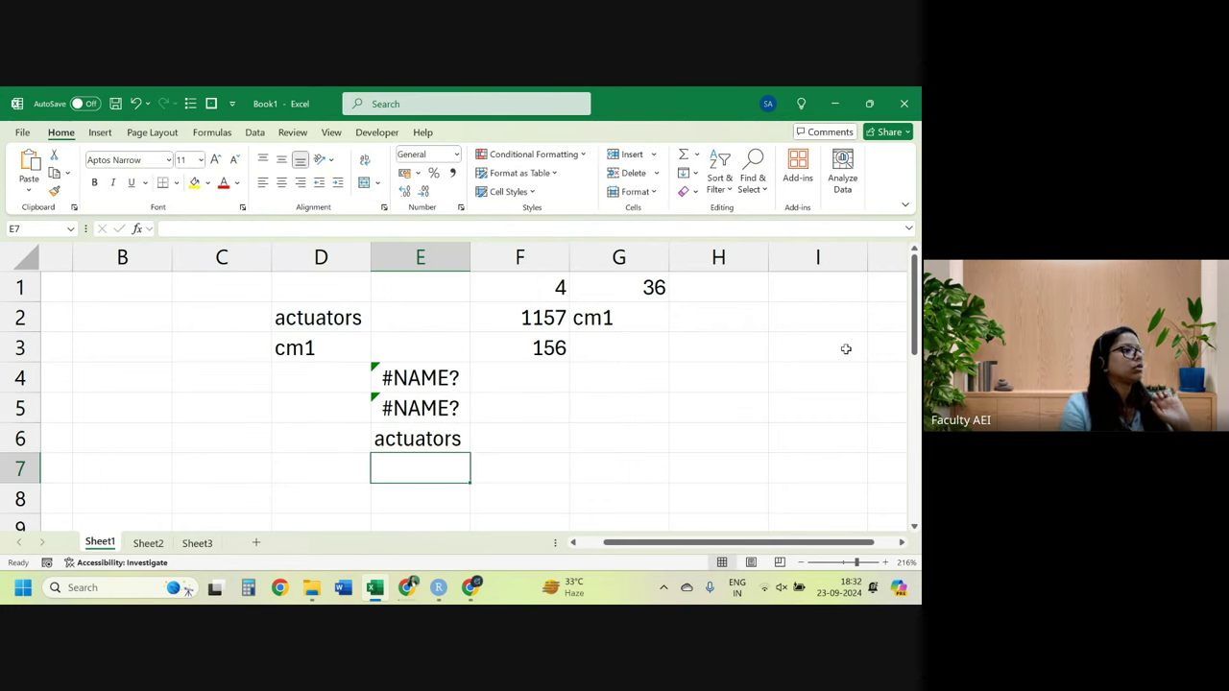
pyautogui.write('=i')
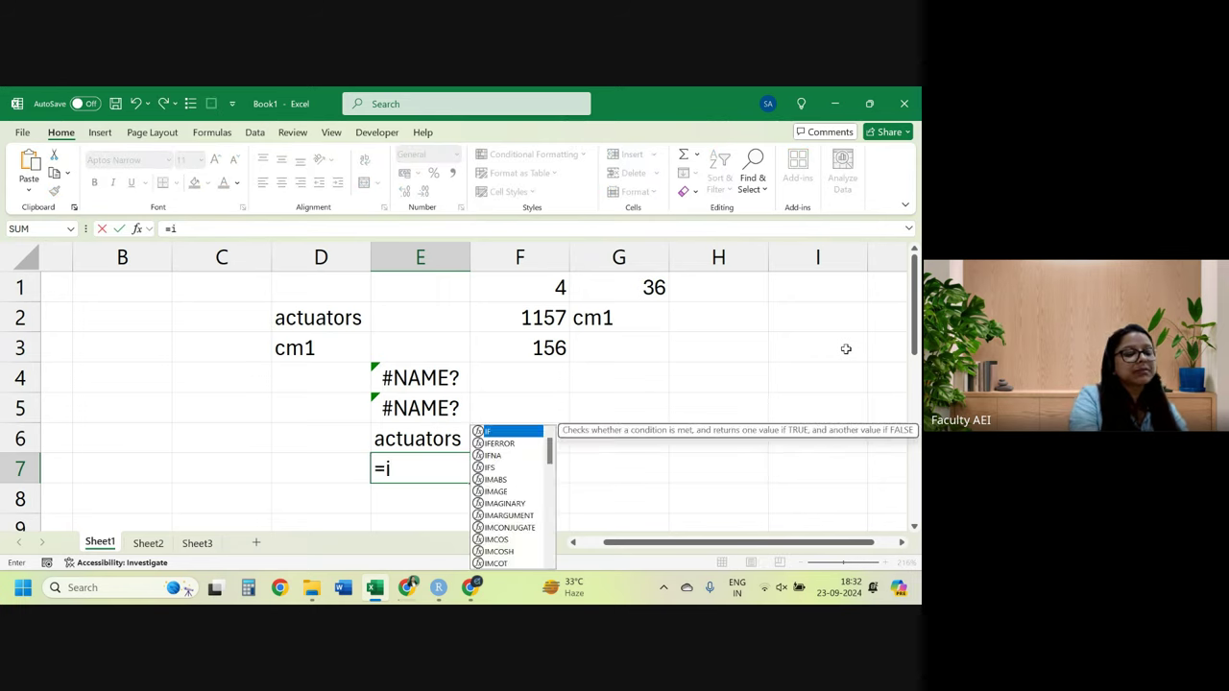
pyautogui.write('nsti')
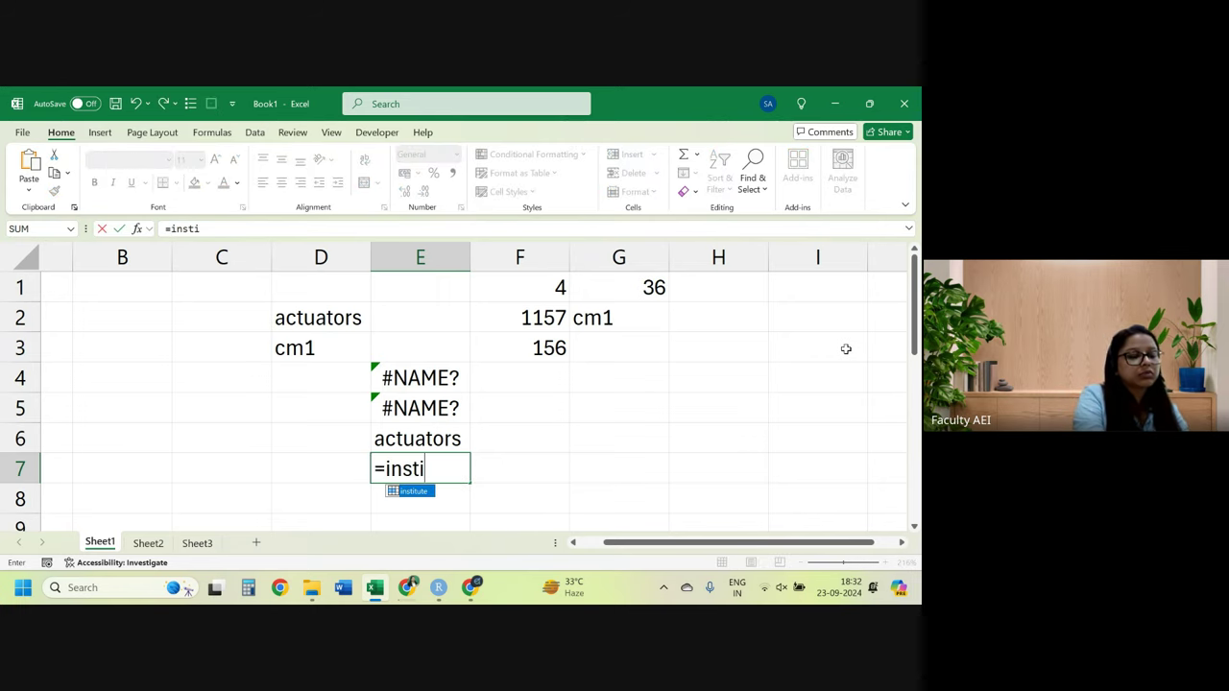
pyautogui.write('tute')
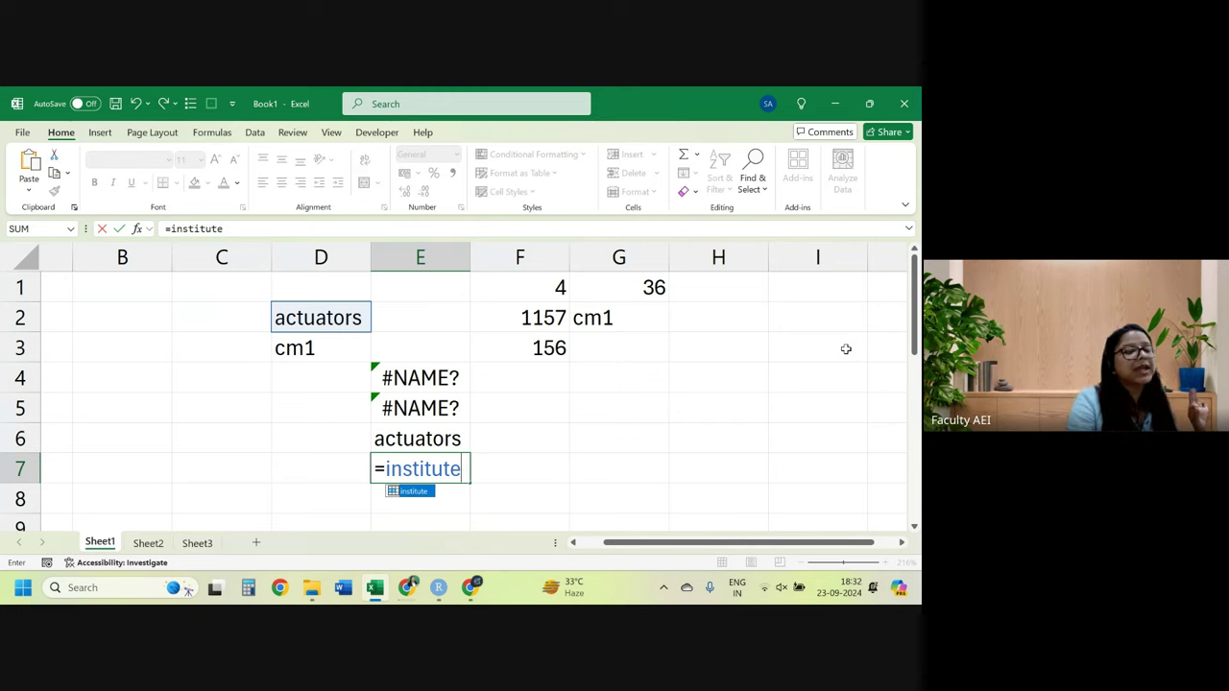
pyautogui.press('Return')
pyautogui.write('=i')
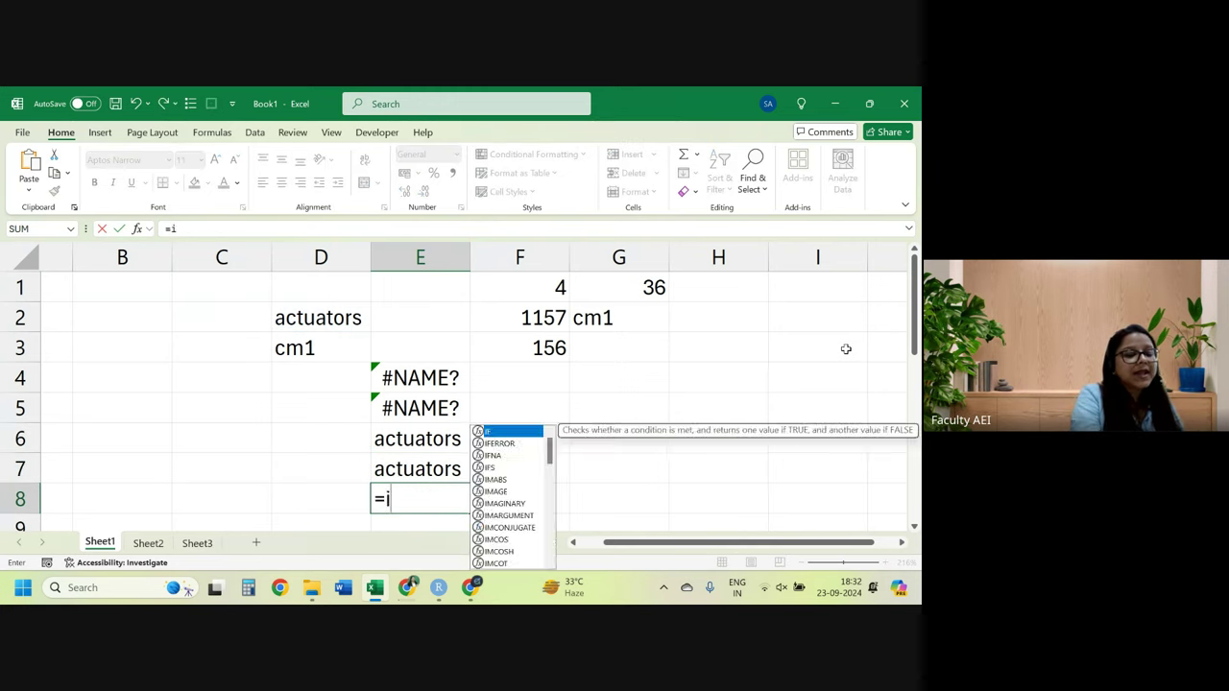
pyautogui.write('n')
pyautogui.press('Down')
pyautogui.press('Down')
pyautogui.press('Down')
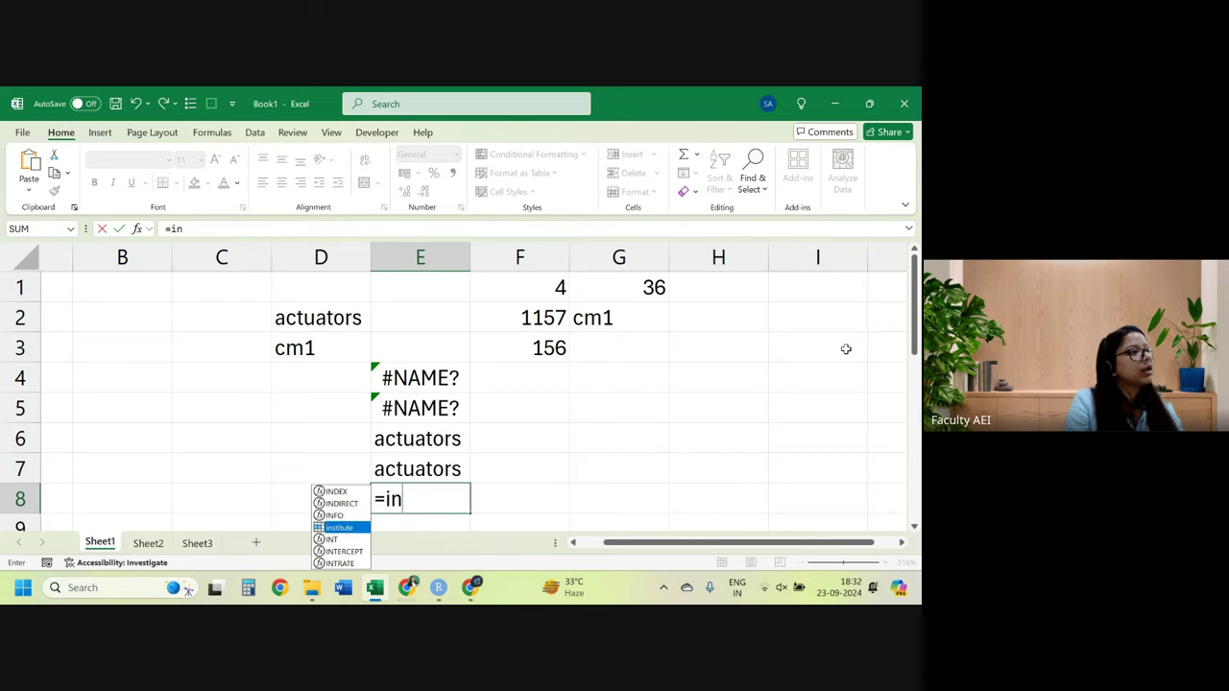
pyautogui.press('Tab')
pyautogui.press('Return')
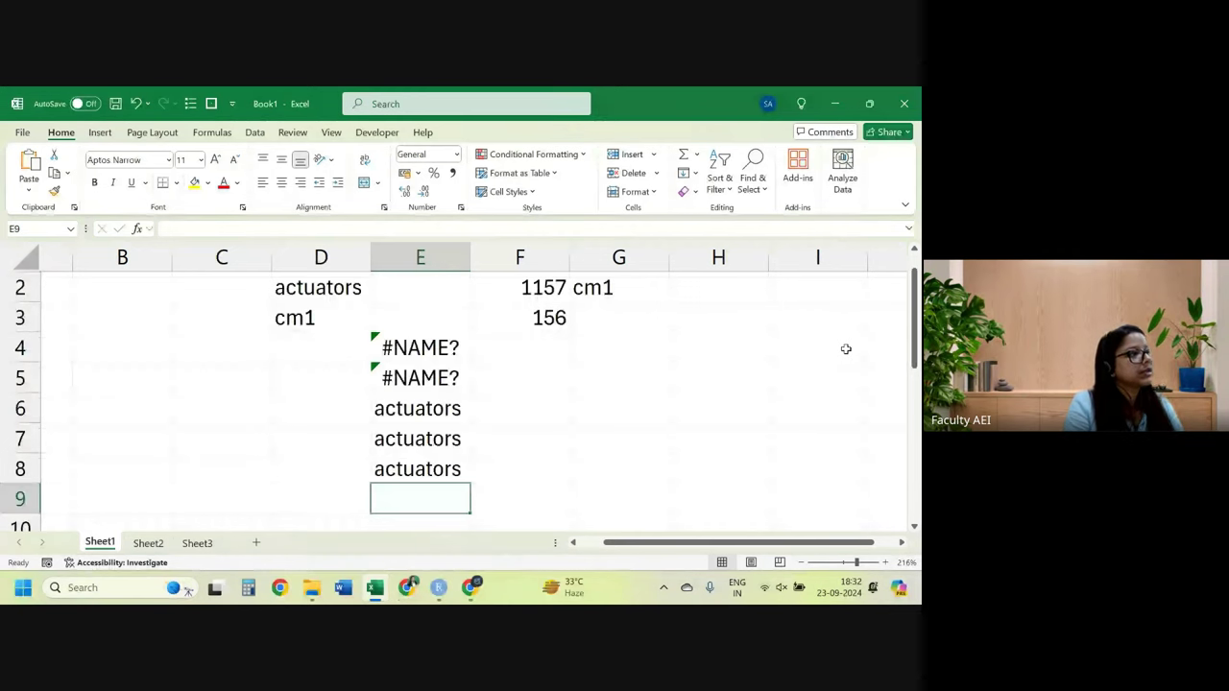
pyautogui.scroll(1, 538, 324)
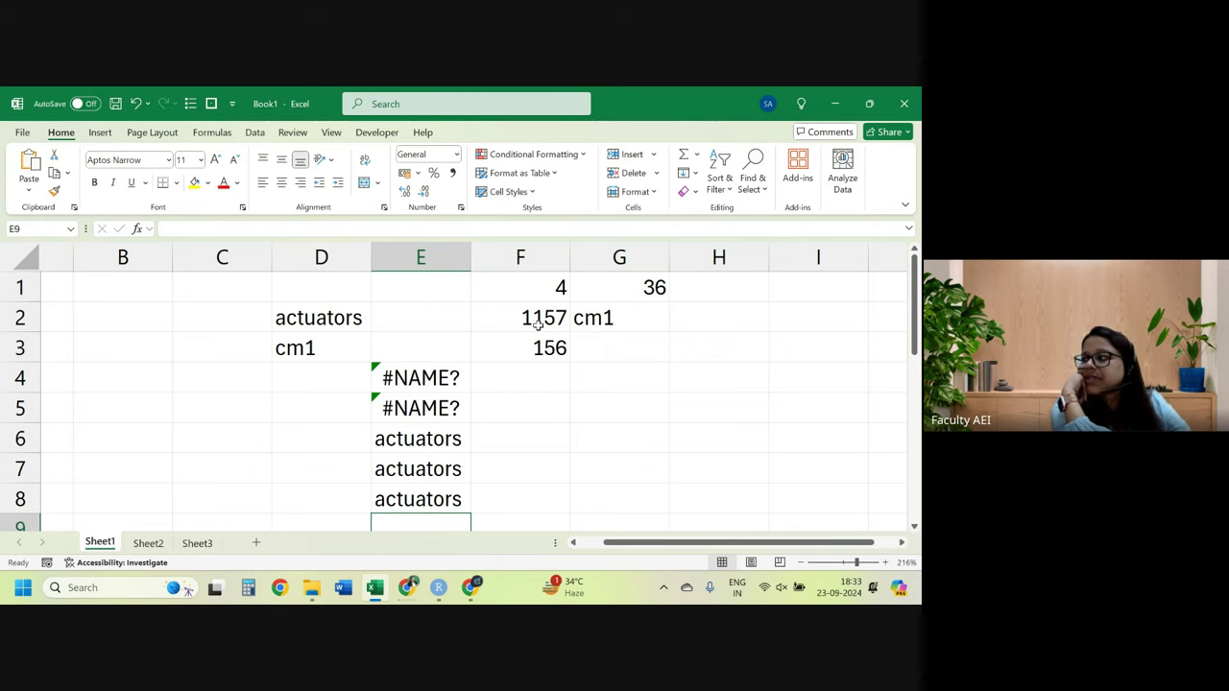
# Clear the cm1 and actuators entries from F3:F4 on Sheet2.
pyautogui.press('Down')
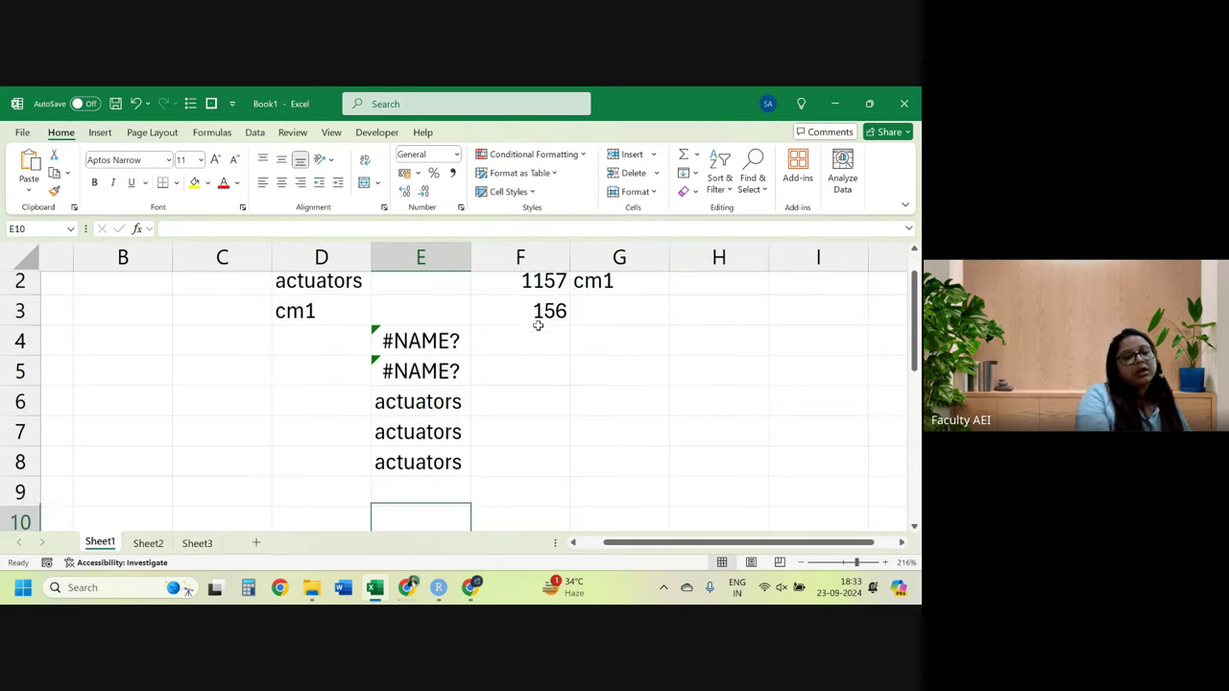
pyautogui.scroll(1, 538, 326)
pyautogui.scroll(1, 537, 326)
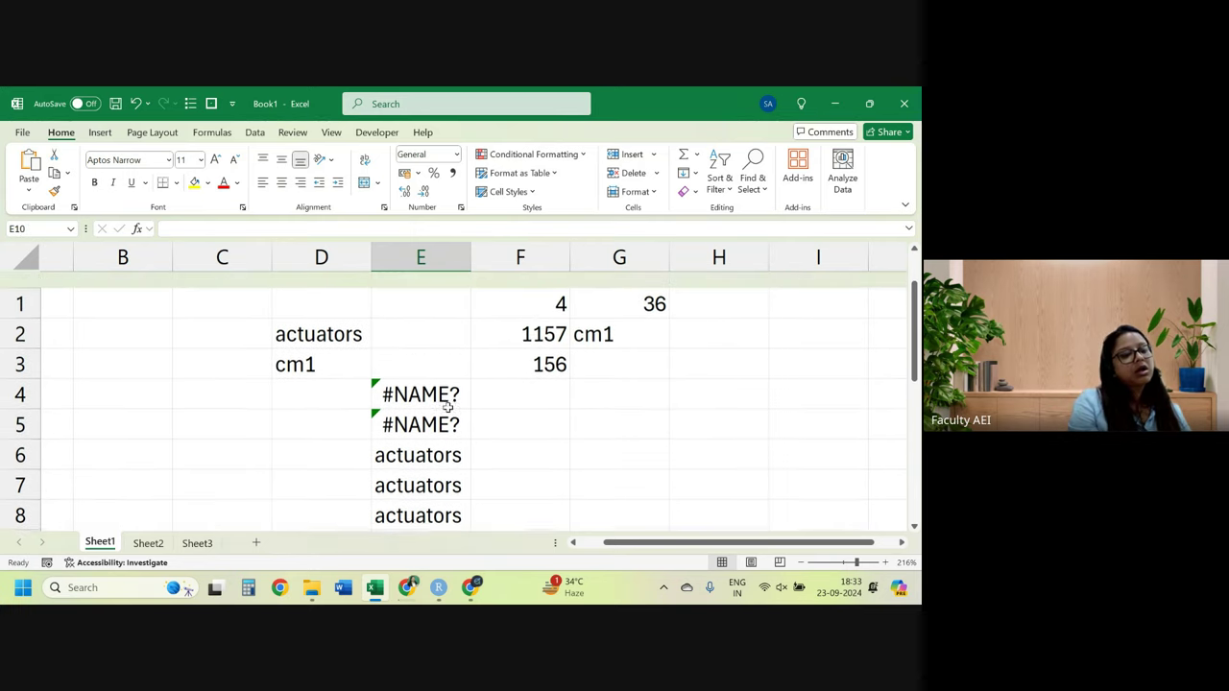
pyautogui.click(147, 544)
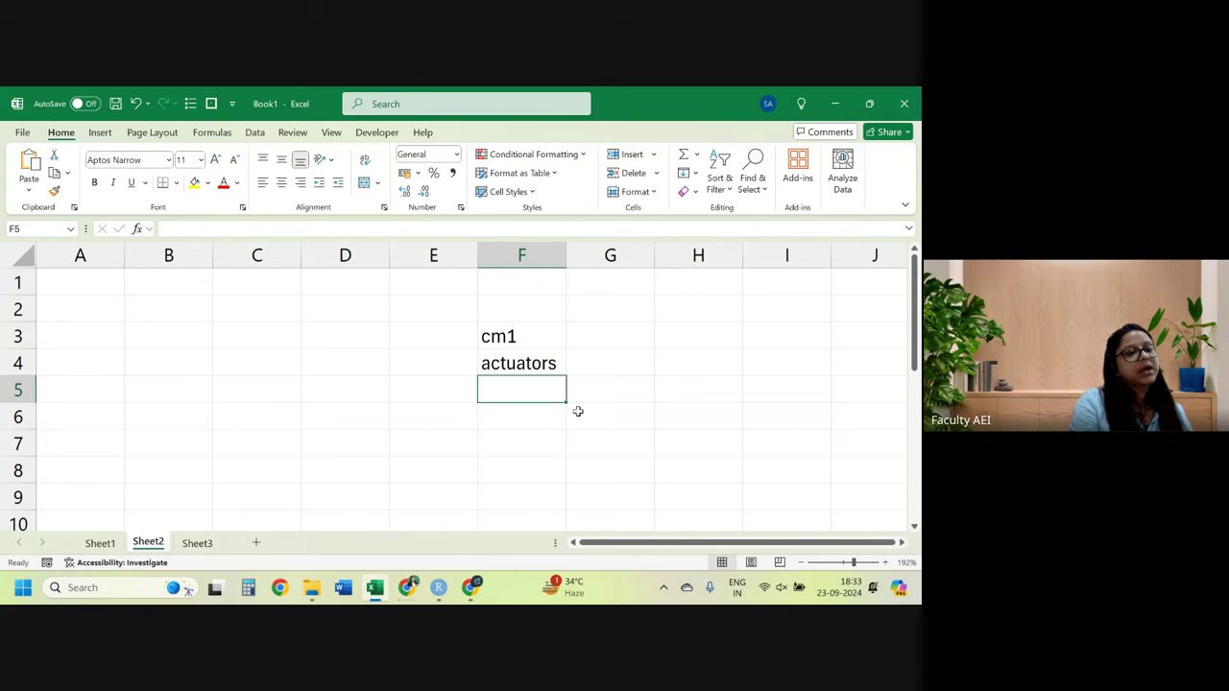
pyautogui.moveTo(521, 331); pyautogui.dragTo(518, 376)
pyautogui.press('Delete')
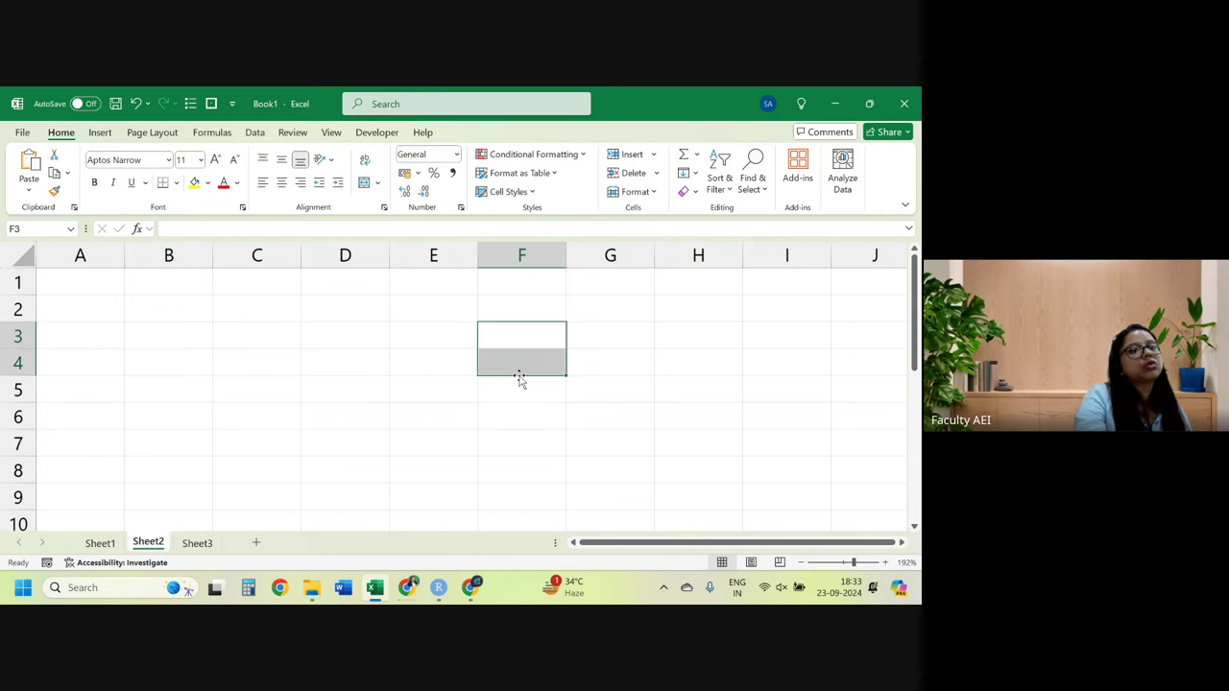
# Check Sheet1, then return to the now empty Sheet2 and select A1.
pyautogui.click(283, 354)
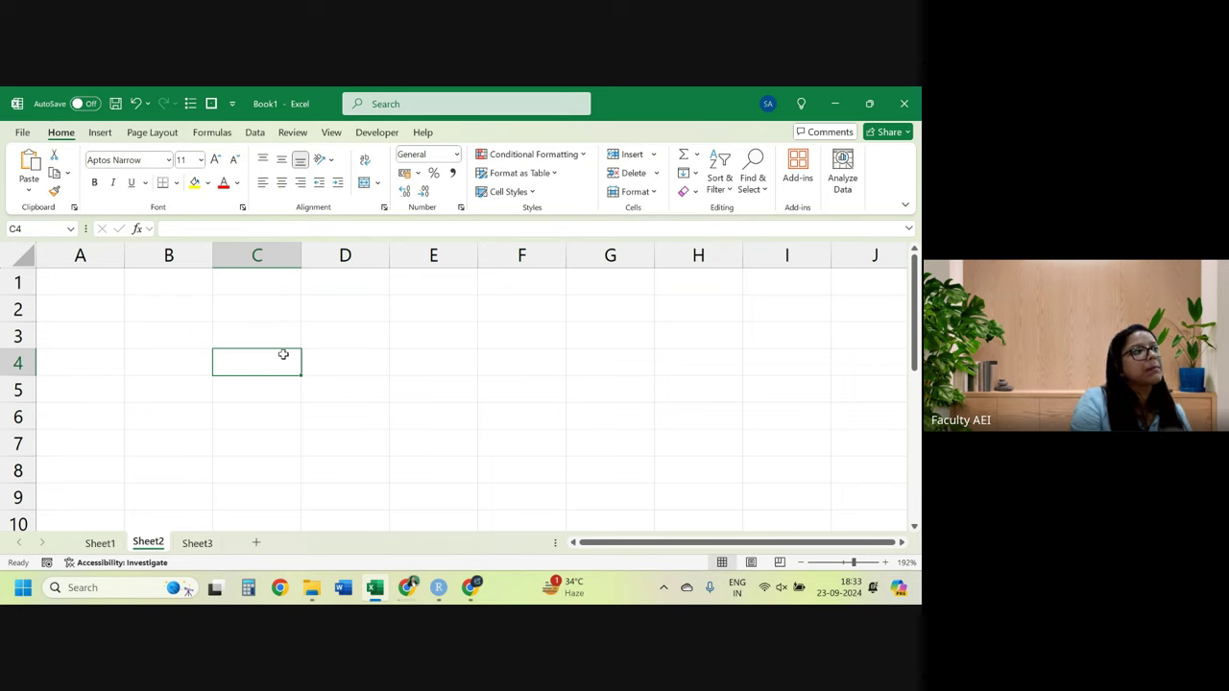
pyautogui.click(99, 543)
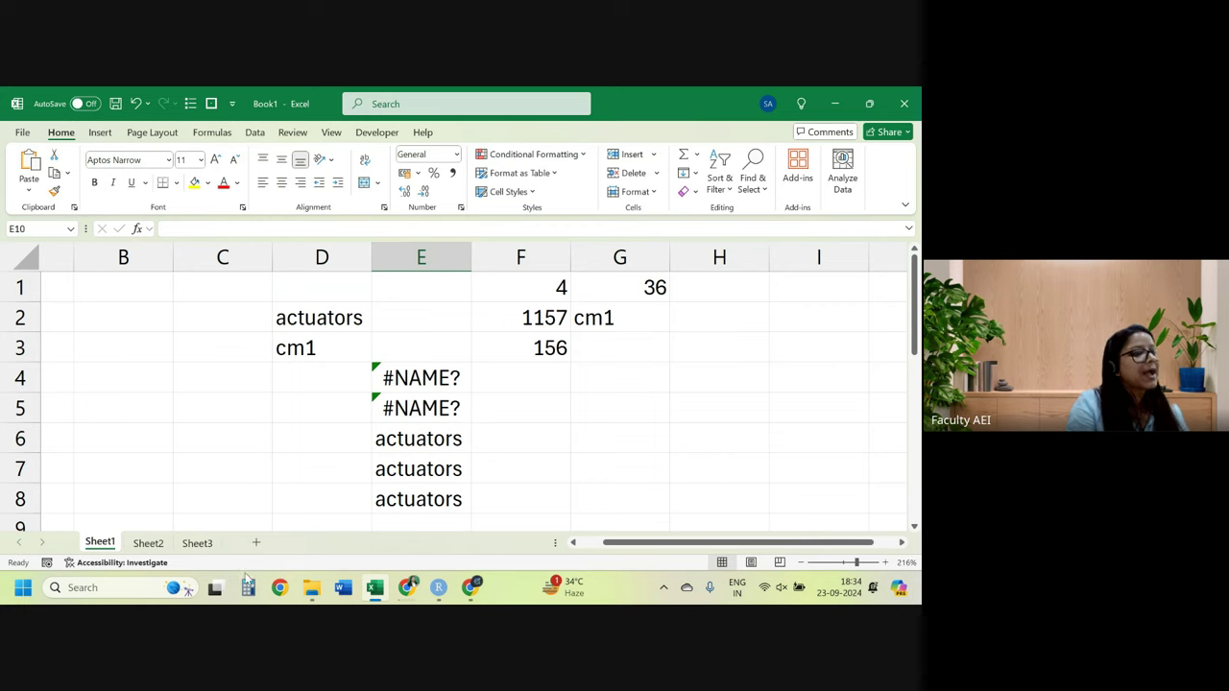
pyautogui.click(148, 543)
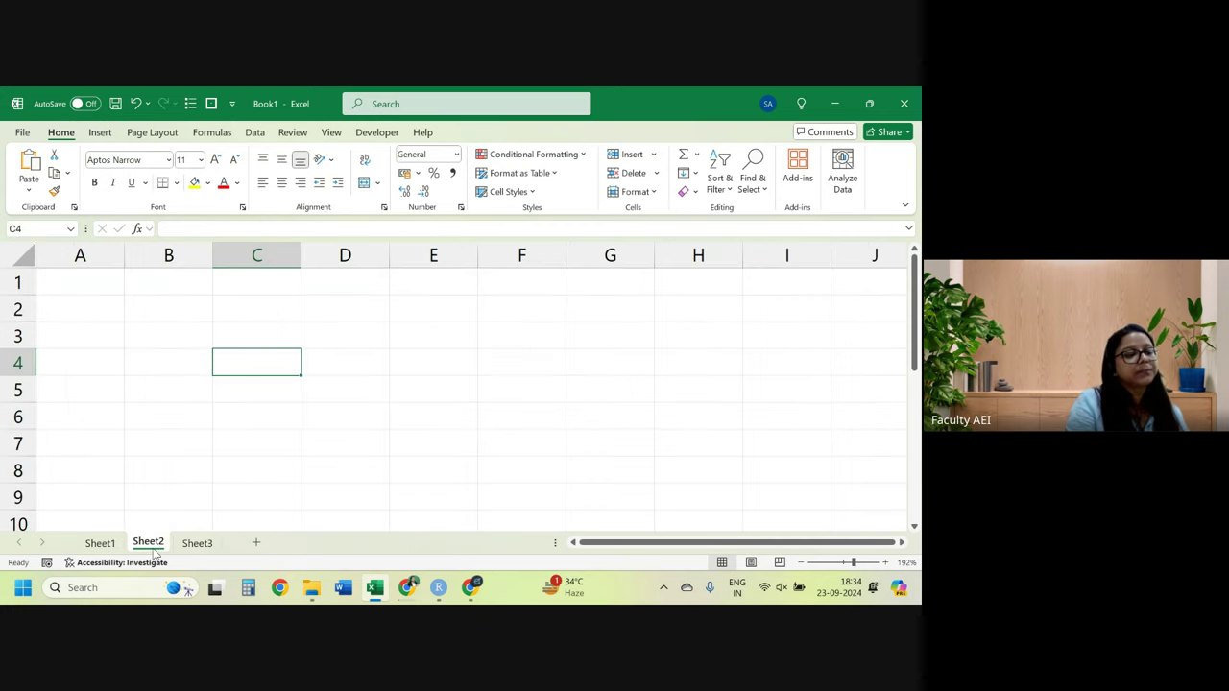
pyautogui.click(80, 274)
# Add headers Name in A1 and Marks in B1, and enter the first student's name in A2.
pyautogui.write('Name')
pyautogui.press('Tab')
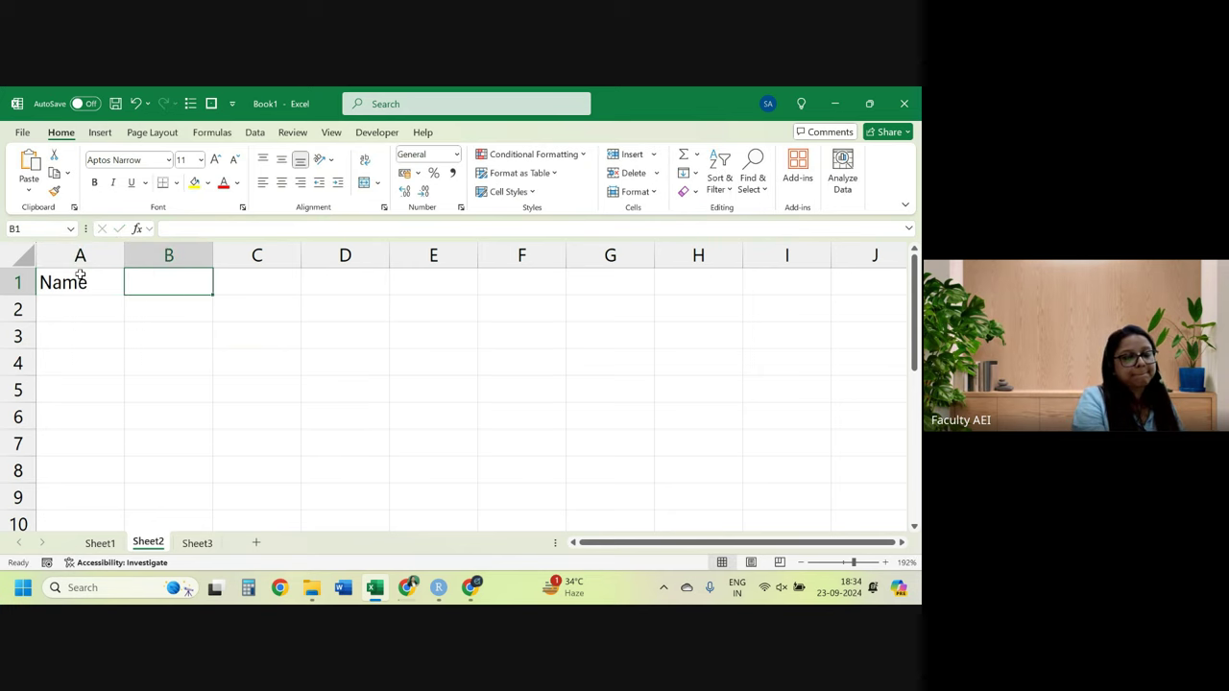
pyautogui.write('Marks')
pyautogui.press('Return')
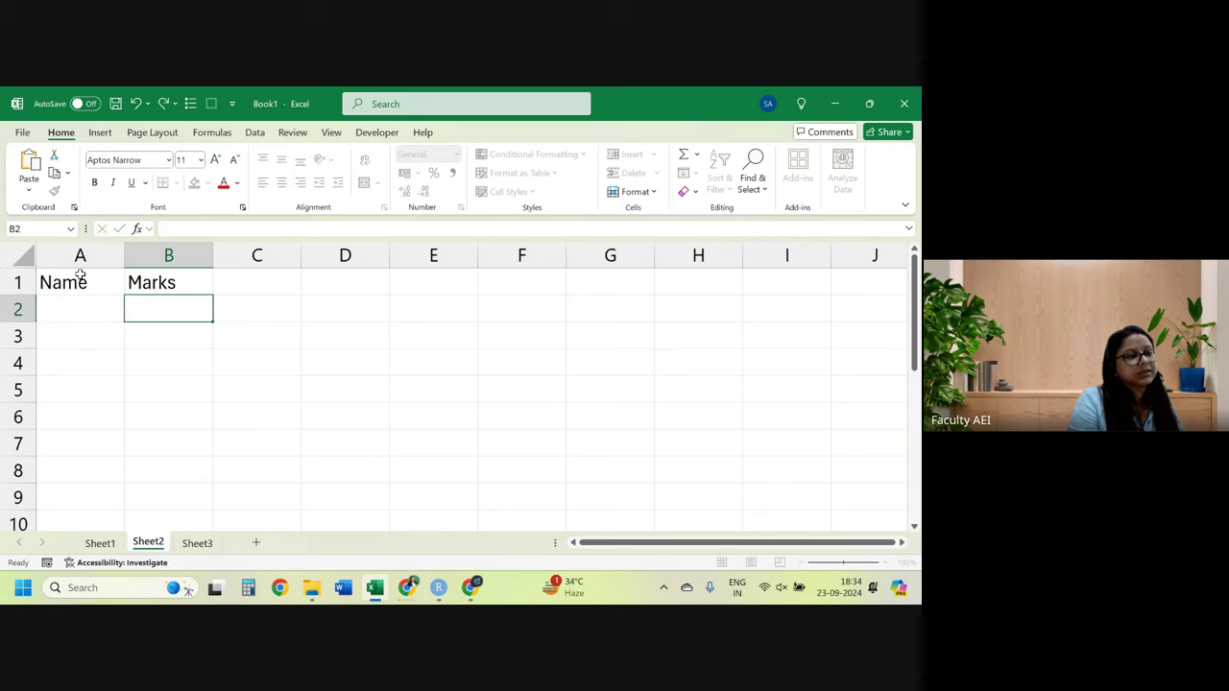
pyautogui.press('Left')
pyautogui.write('stu')
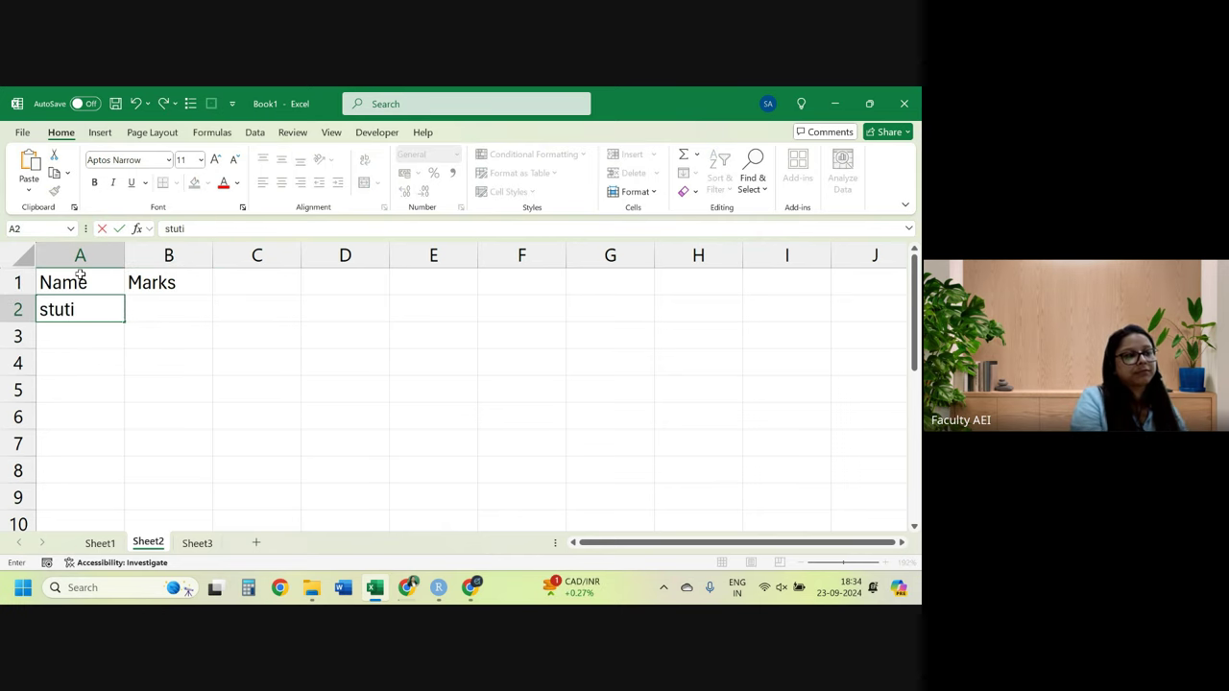
pyautogui.press('Return')
pyautogui.press('Up')
pyautogui.write('St')
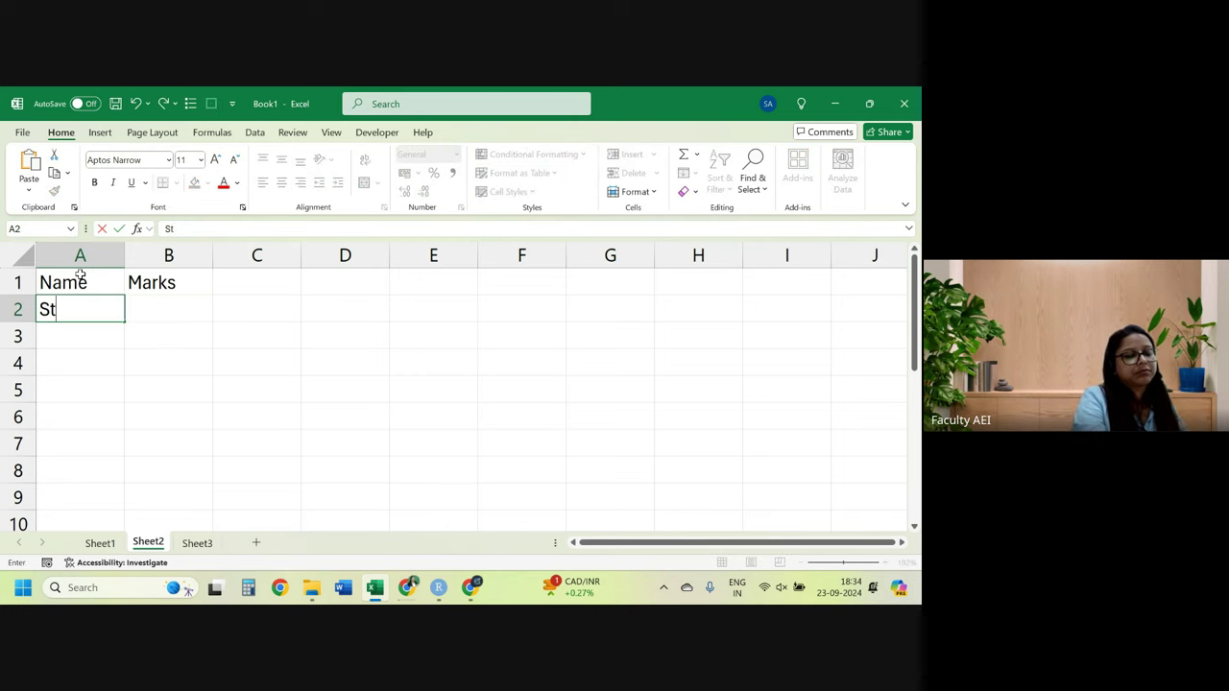
pyautogui.write('uti')
pyautogui.press('Return')
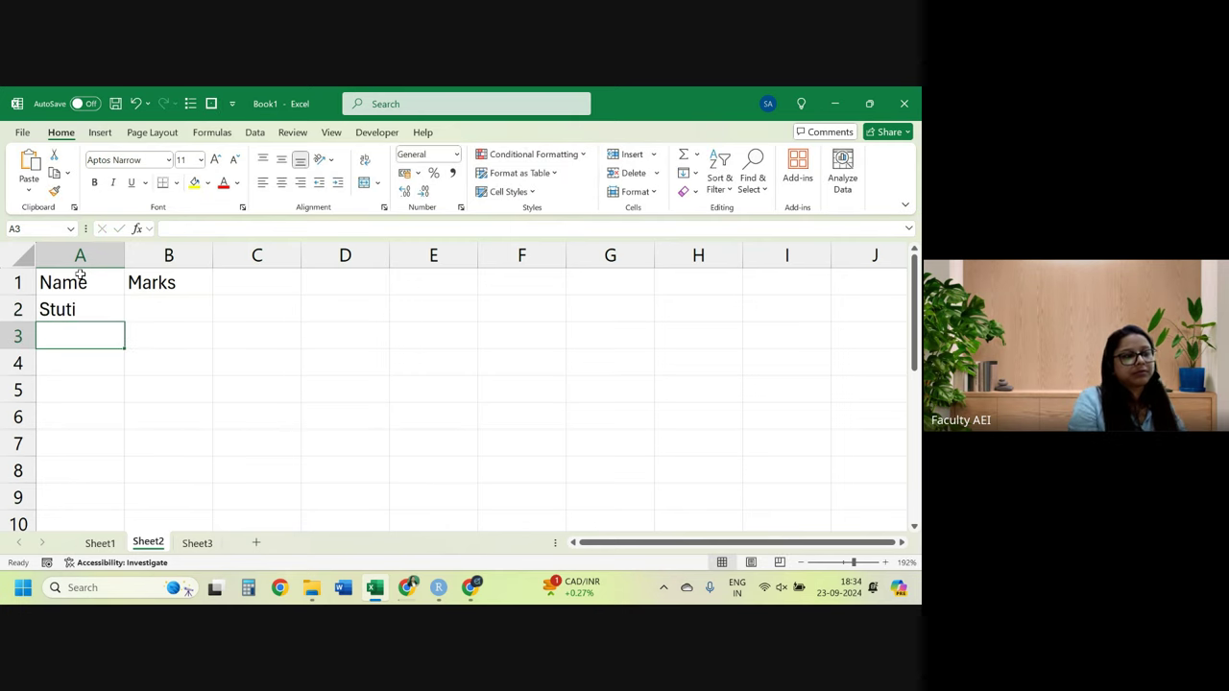
# Enter the remaining five student names down A3:A7.
pyautogui.write('Gaura')
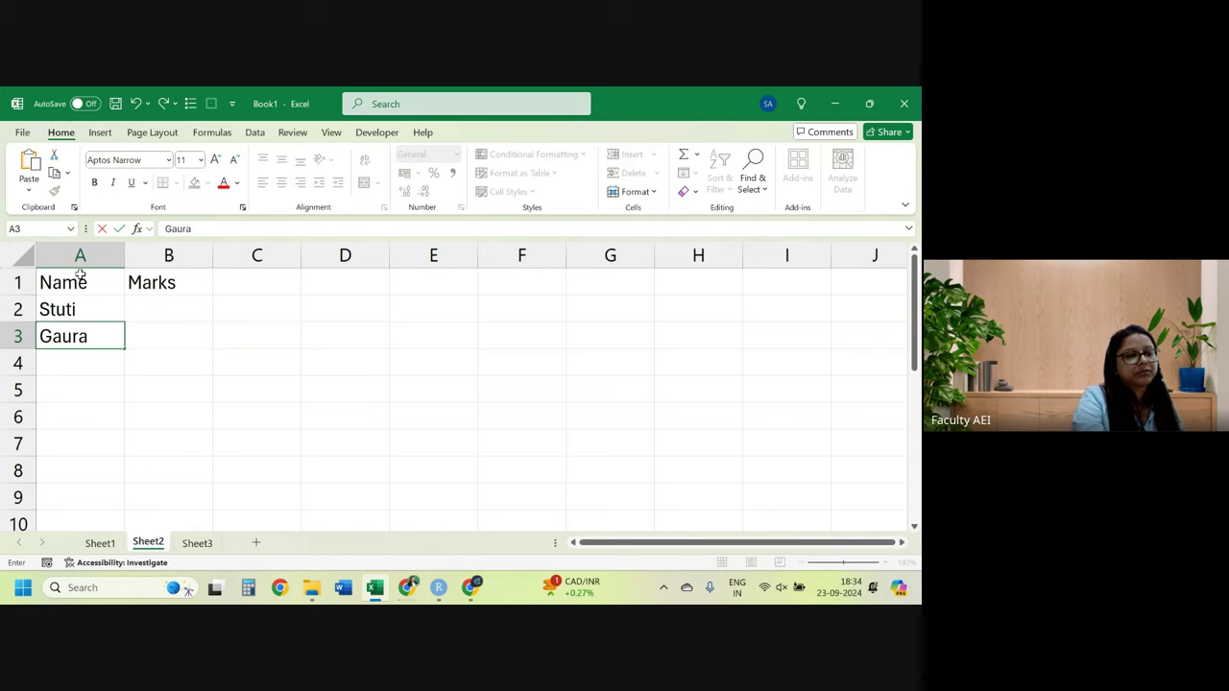
pyautogui.write('v')
pyautogui.press('Return')
pyautogui.write('A')
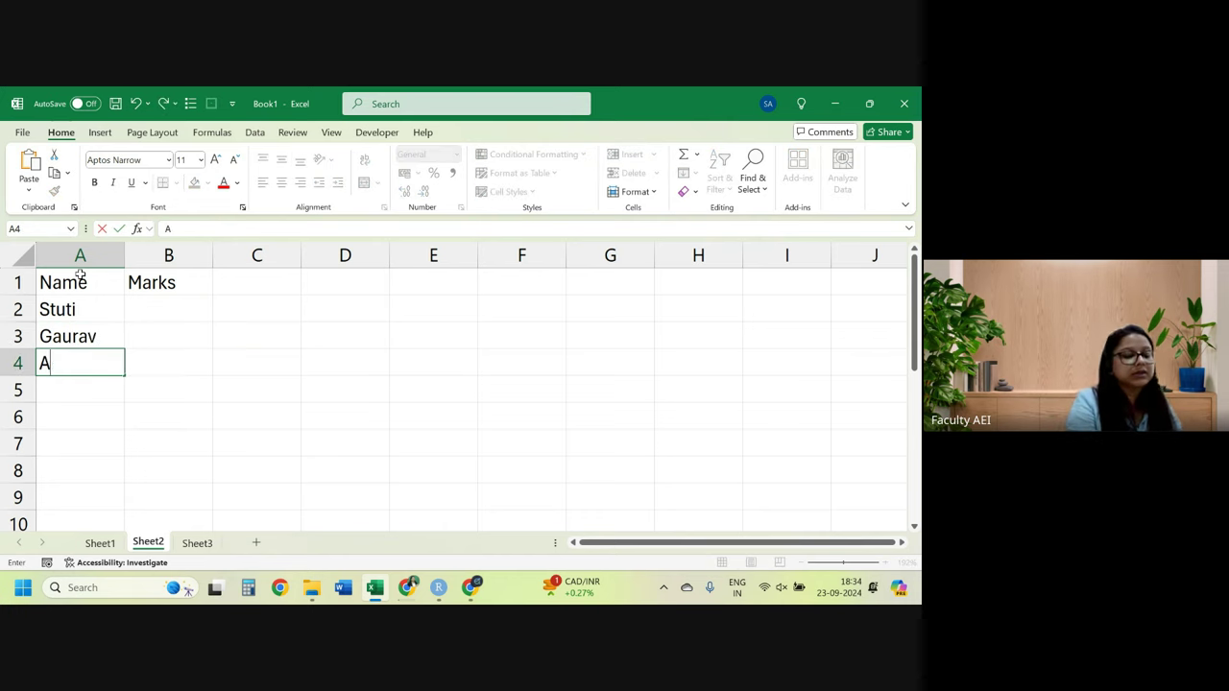
pyautogui.write('man')
pyautogui.press('Return')
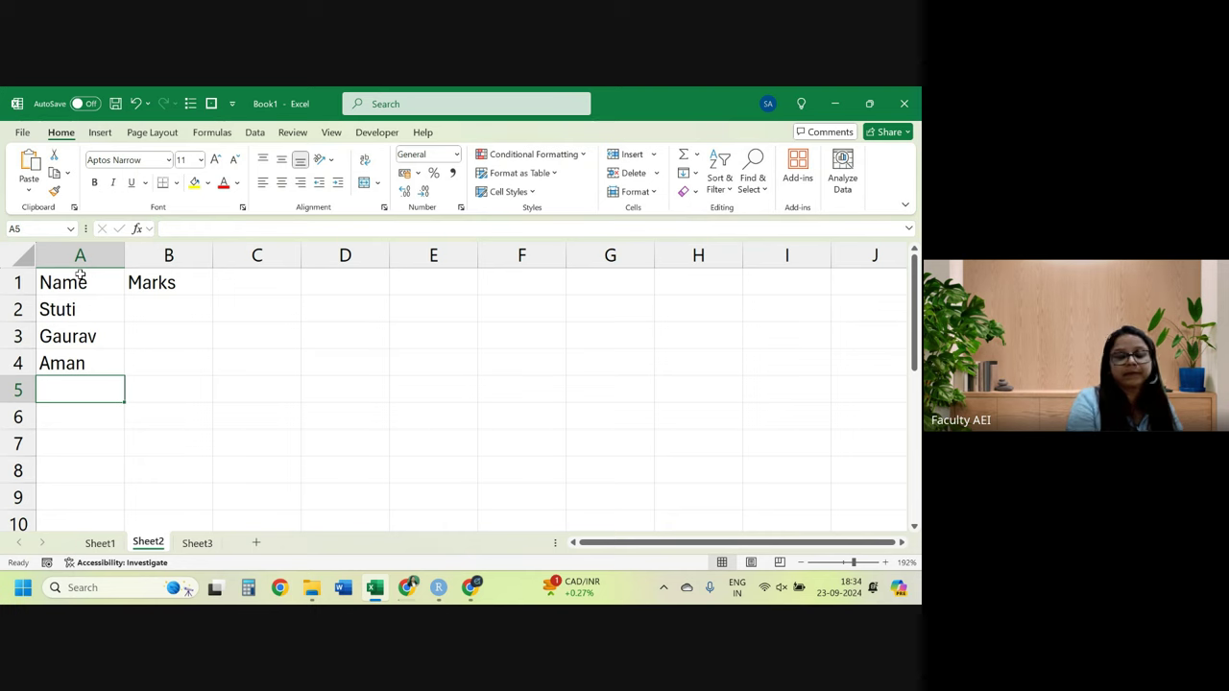
pyautogui.write('Dhruv')
pyautogui.press('Return')
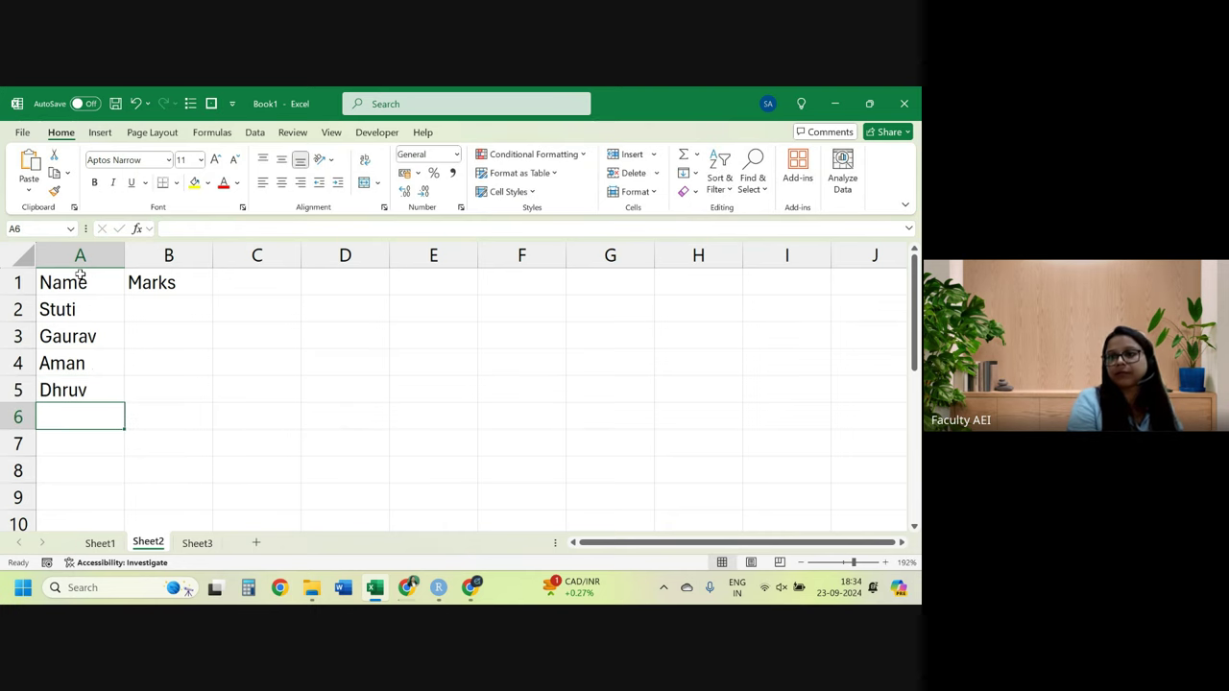
pyautogui.write('Pal')
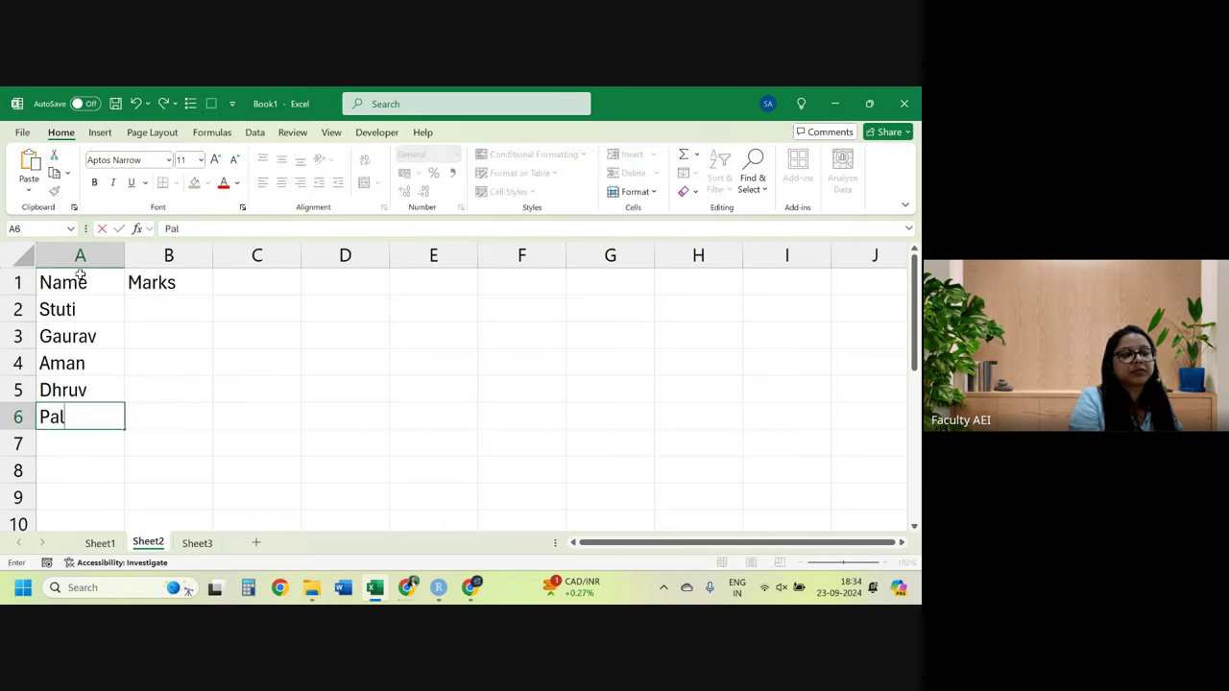
pyautogui.press('Return')
pyautogui.write('Khu')
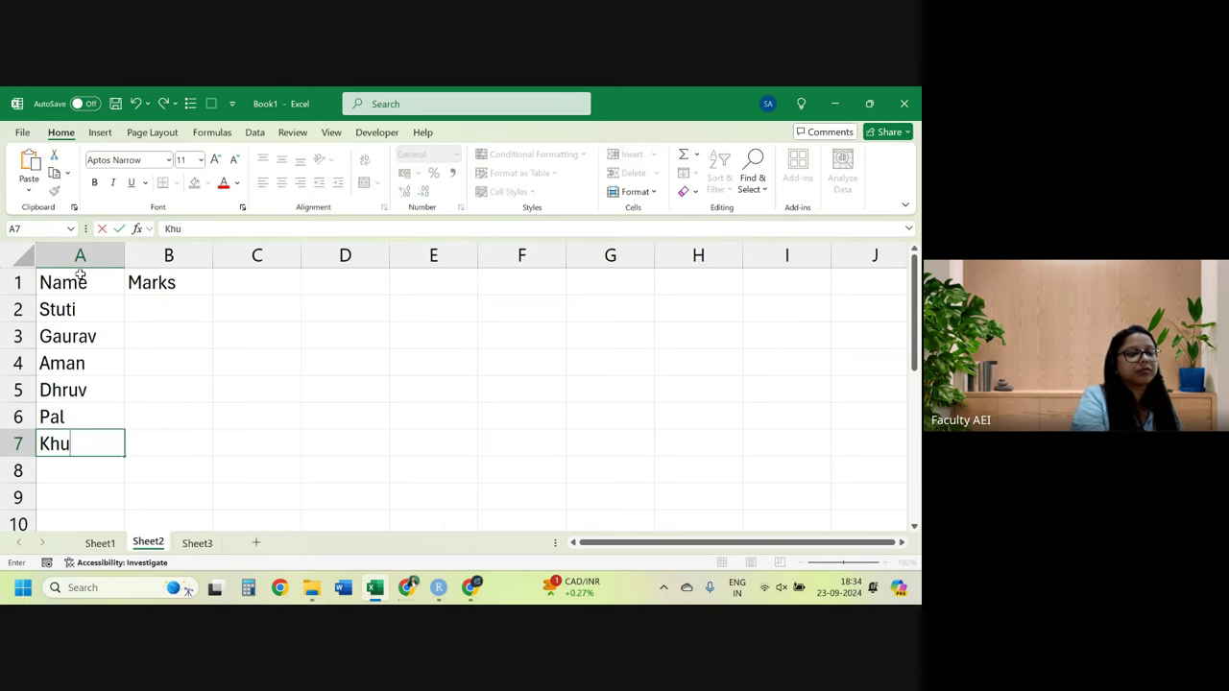
pyautogui.write('shi')
pyautogui.click(182, 321)
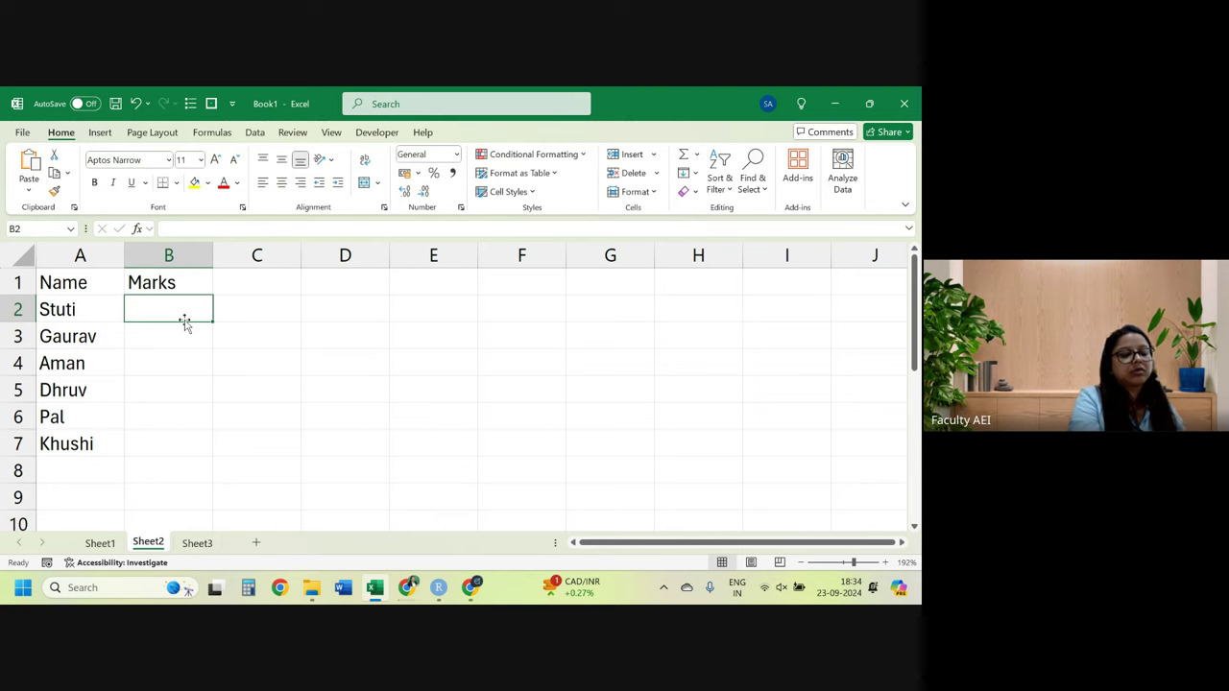
# Enter marks 89, 74, 50, 49, 64 and 80 down B2:B7.
pyautogui.write('89')
pyautogui.press('Return')
pyautogui.write('7')
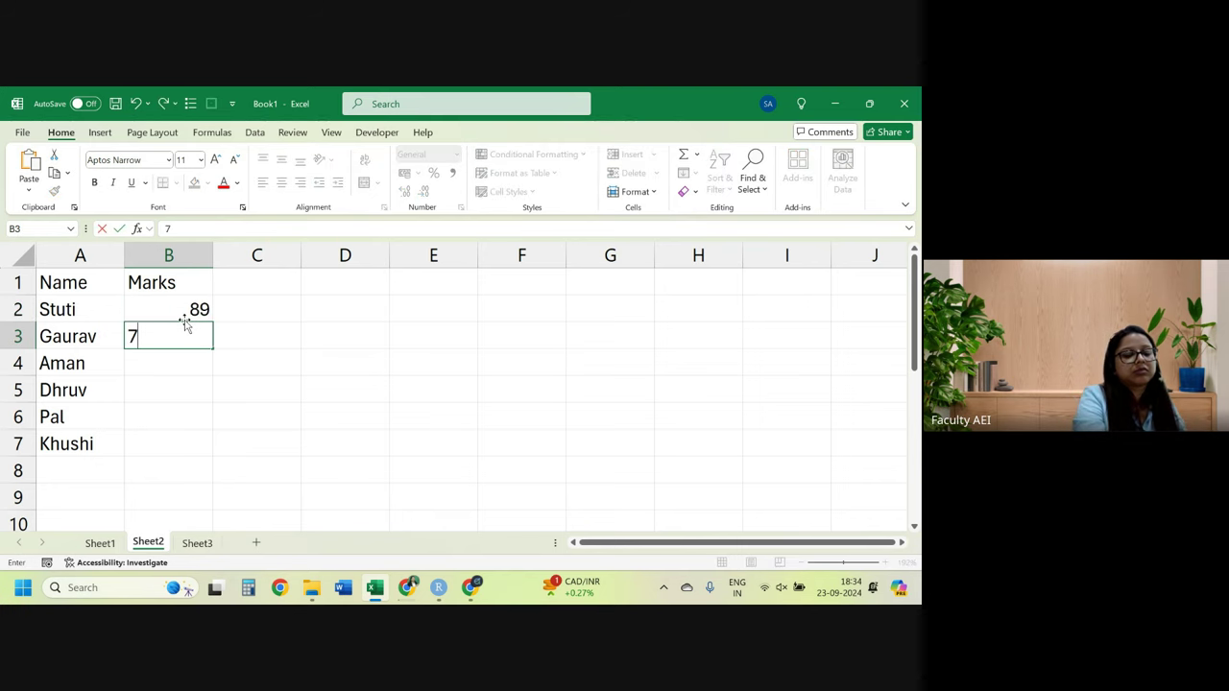
pyautogui.write('4')
pyautogui.press('Return')
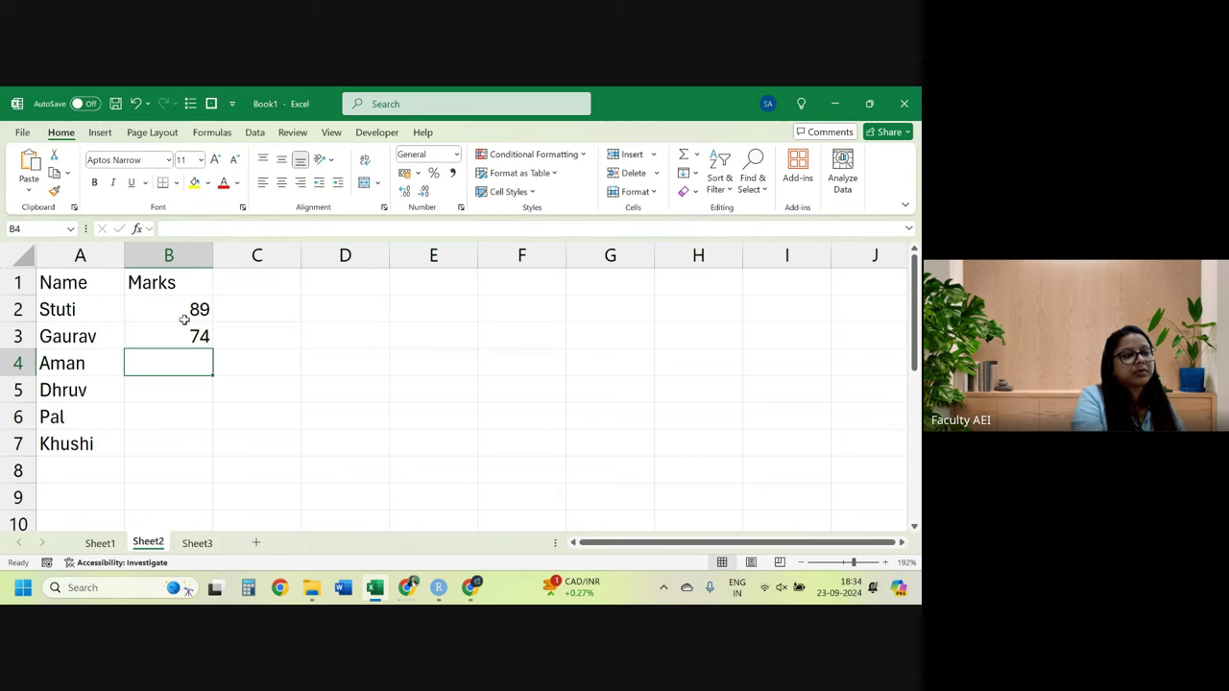
pyautogui.write('50')
pyautogui.press('Return')
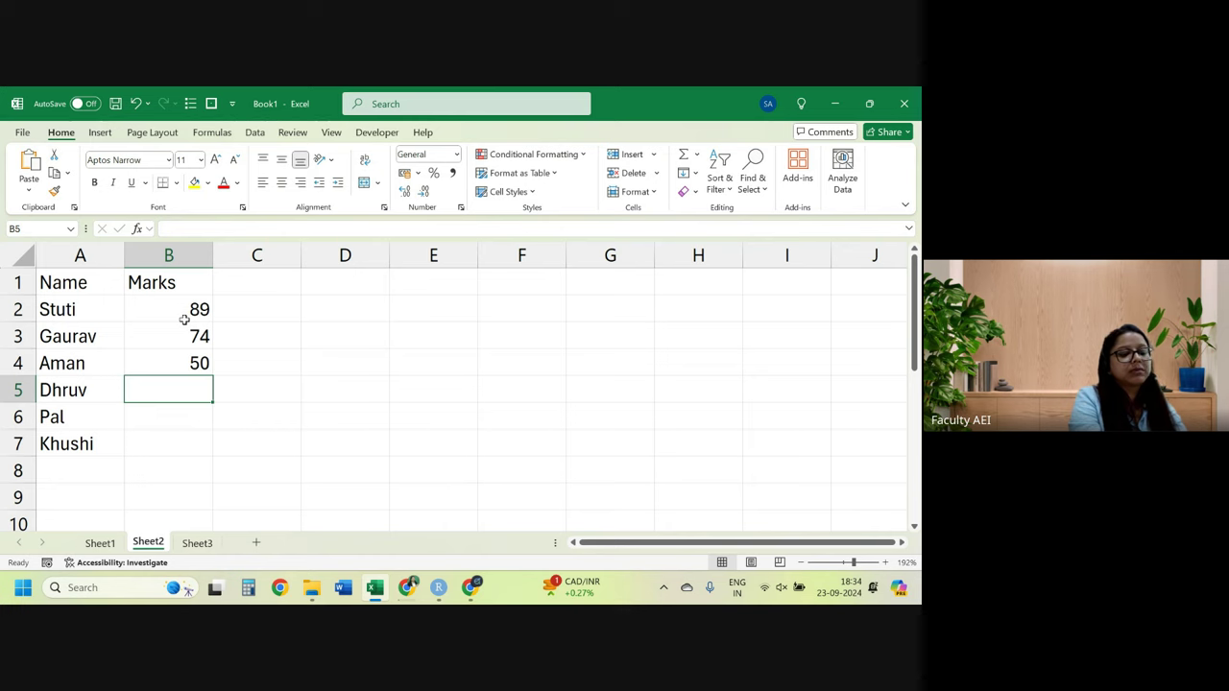
pyautogui.write('4')
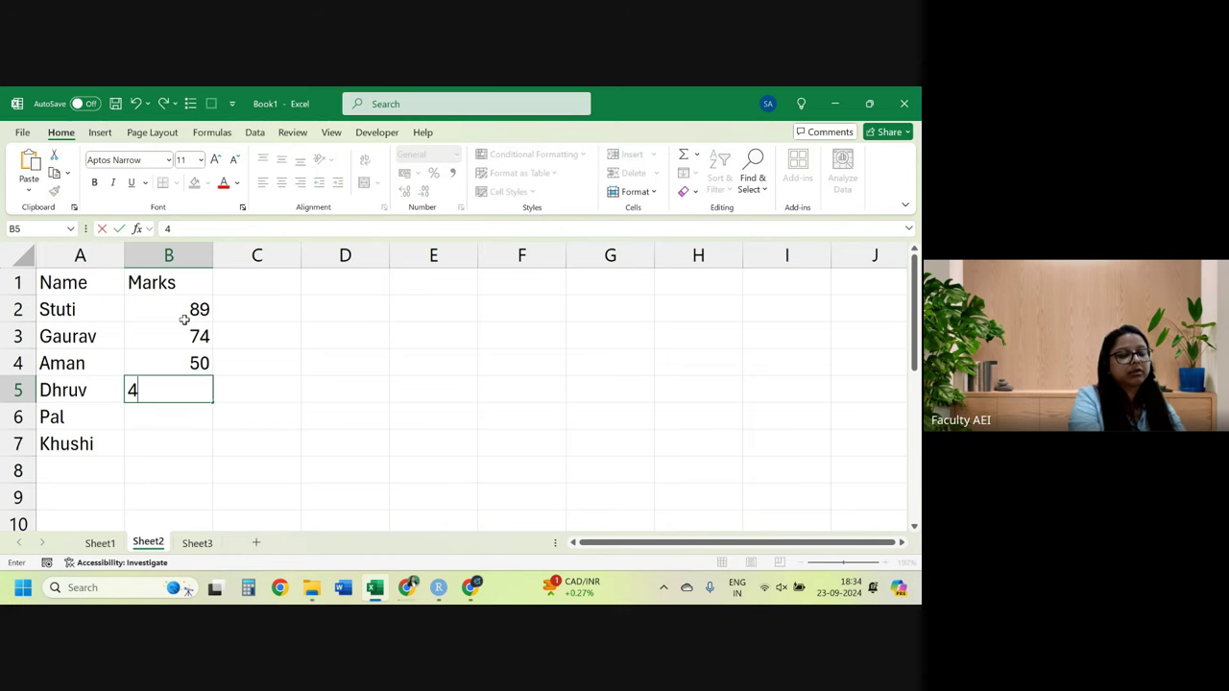
pyautogui.write('9')
pyautogui.press('Return')
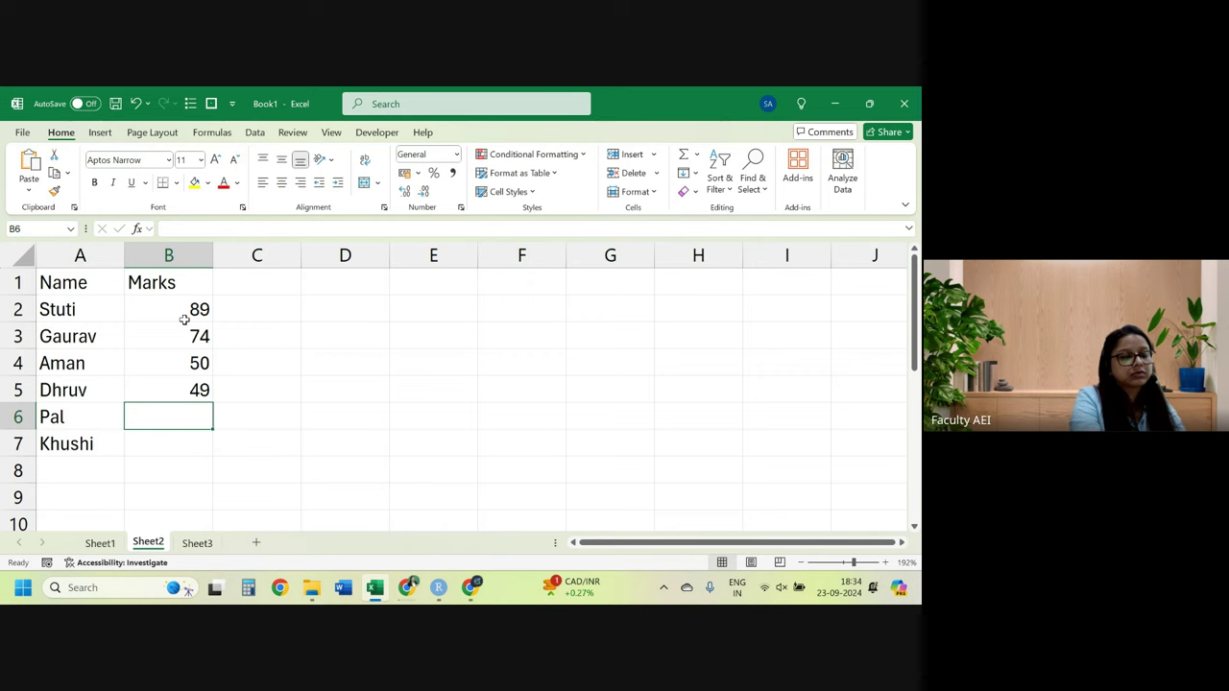
pyautogui.write('64')
pyautogui.press('Return')
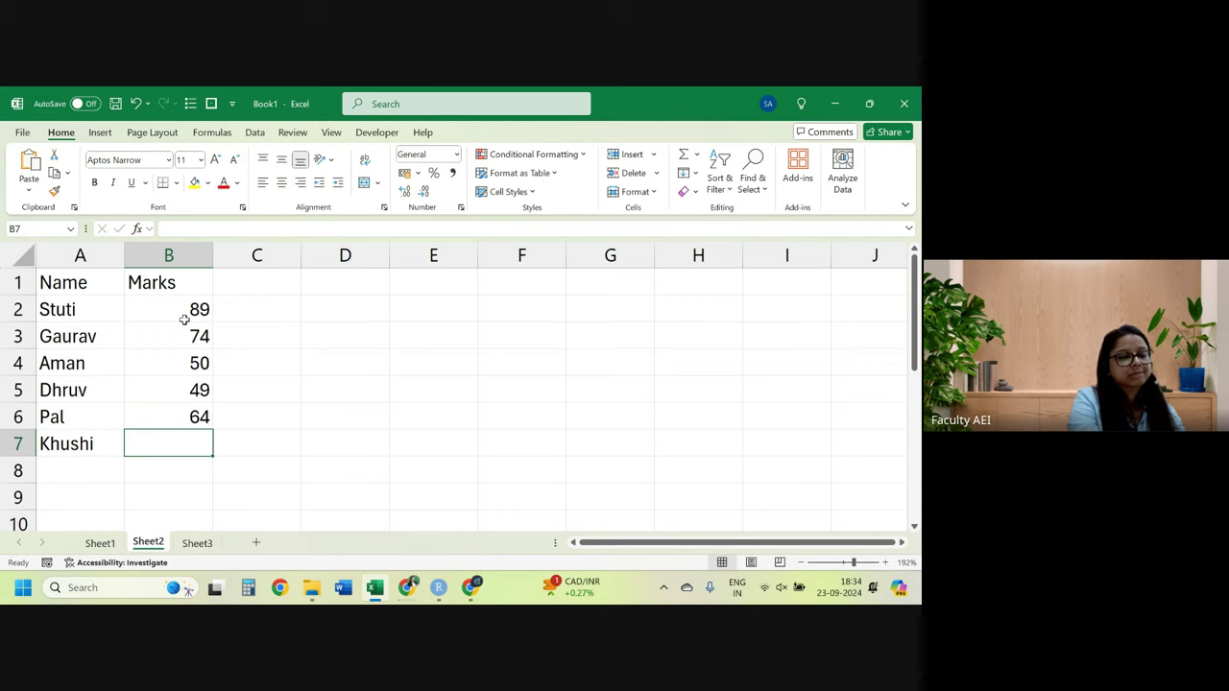
pyautogui.write('80')
pyautogui.press('Return')
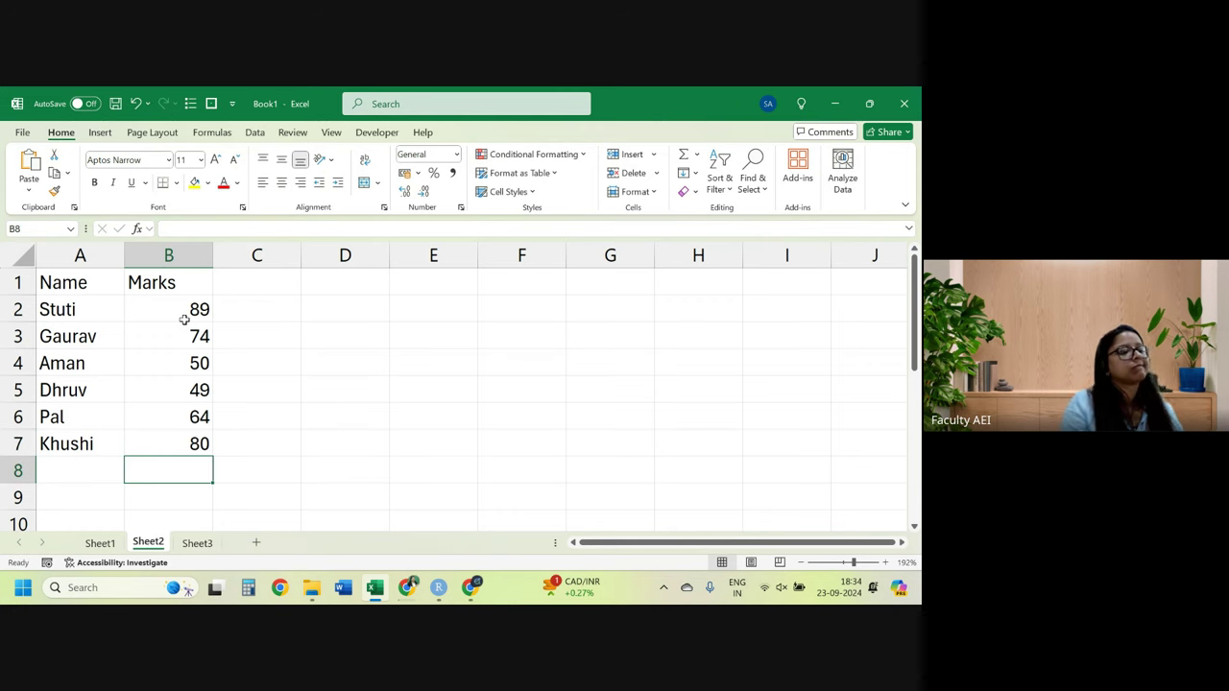
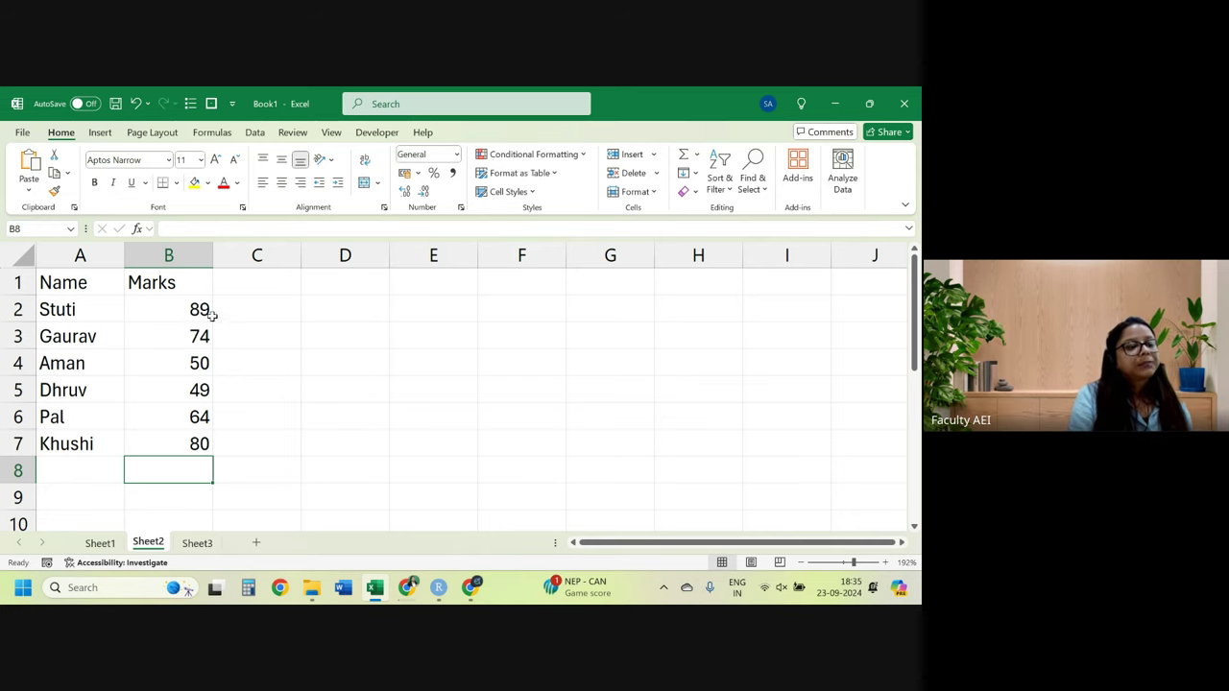
# Check the six marks' statistics, then begin the formula =sum( in cell B8.
pyautogui.moveTo(195, 309); pyautogui.dragTo(186, 445)
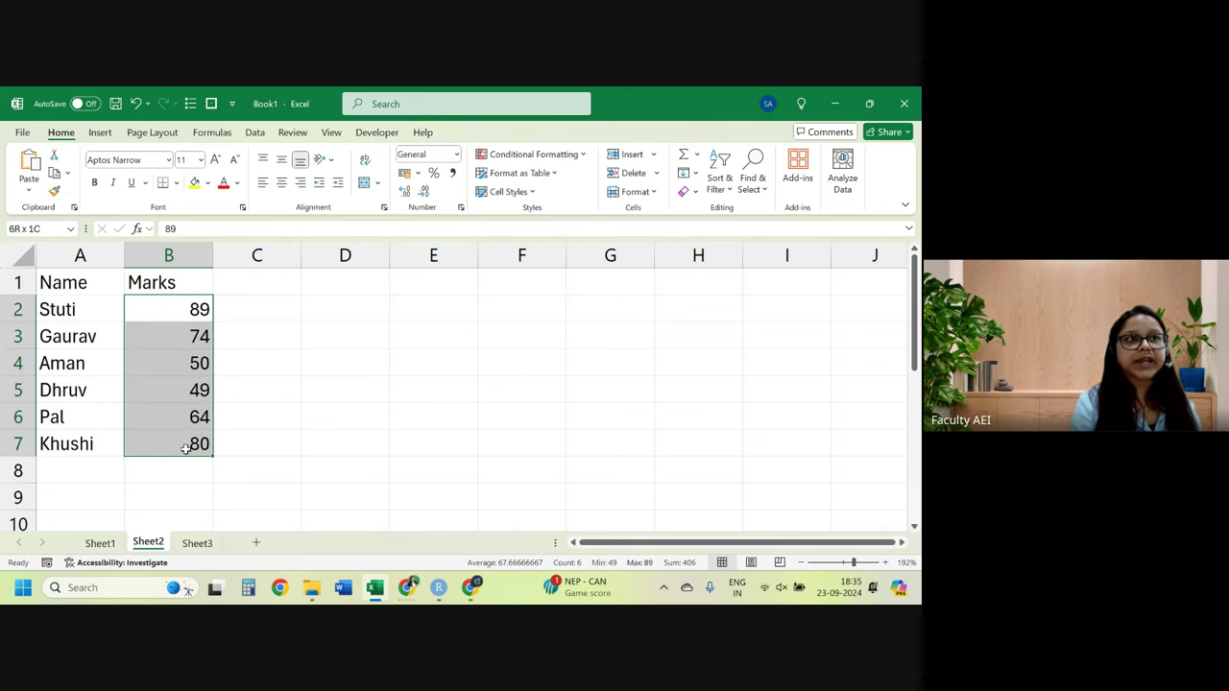
pyautogui.click(167, 468)
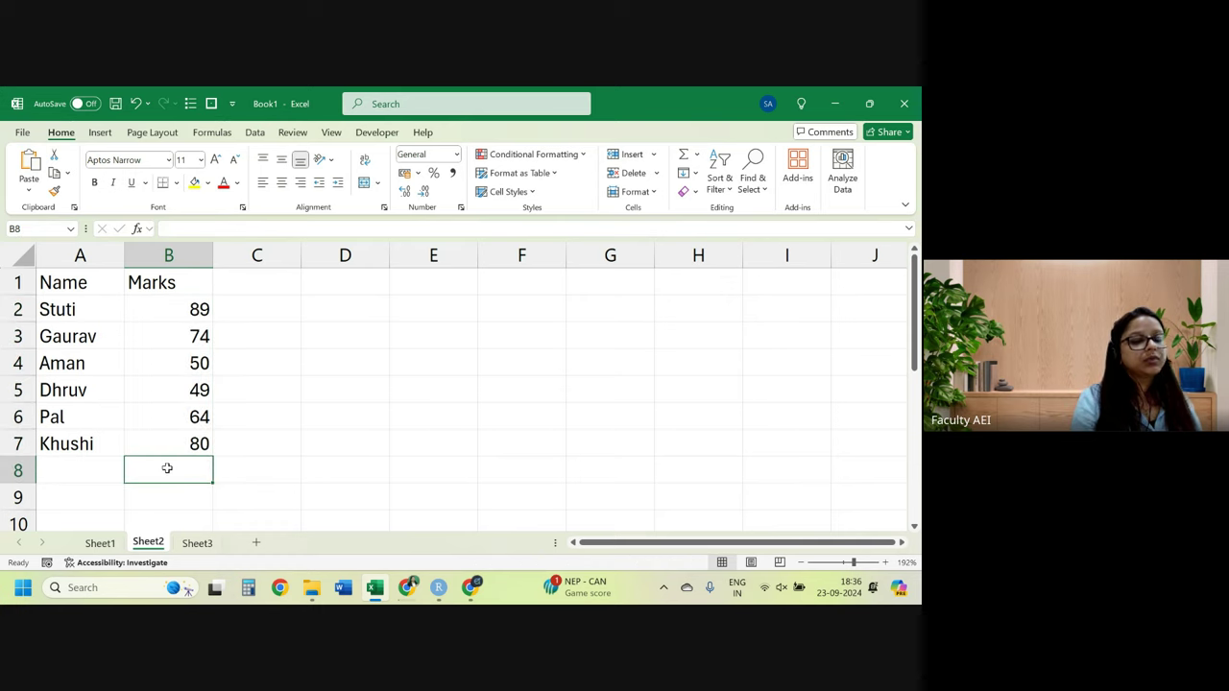
pyautogui.write('=')
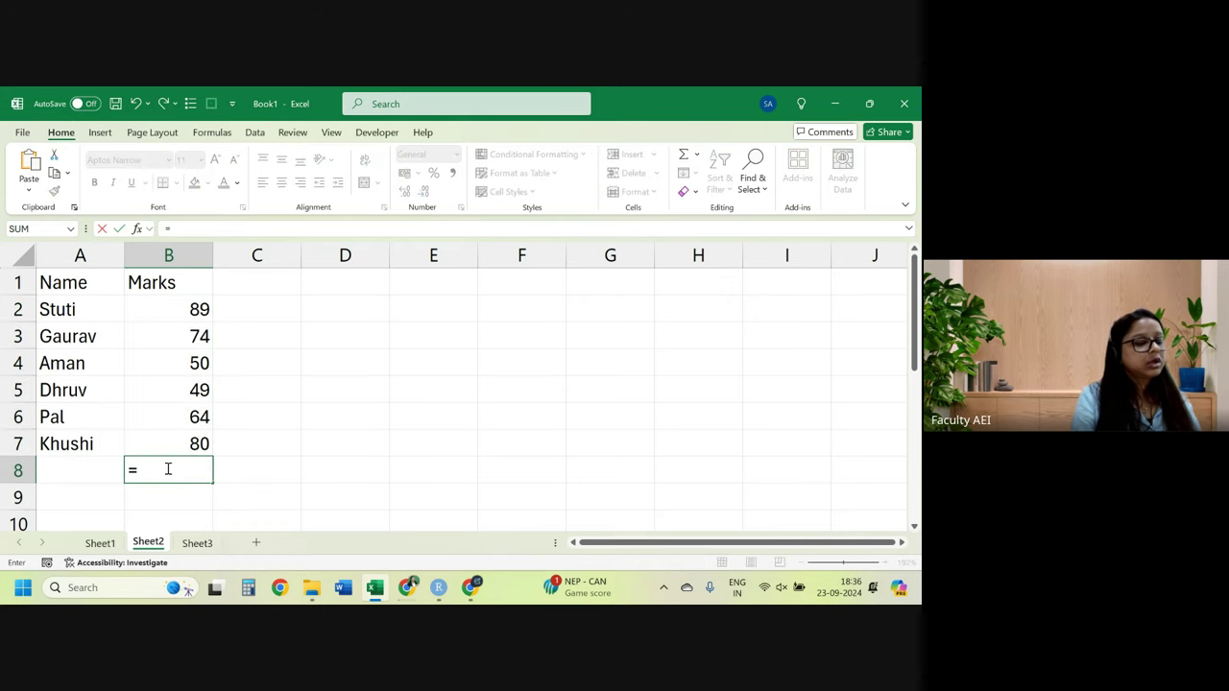
pyautogui.write('sum')
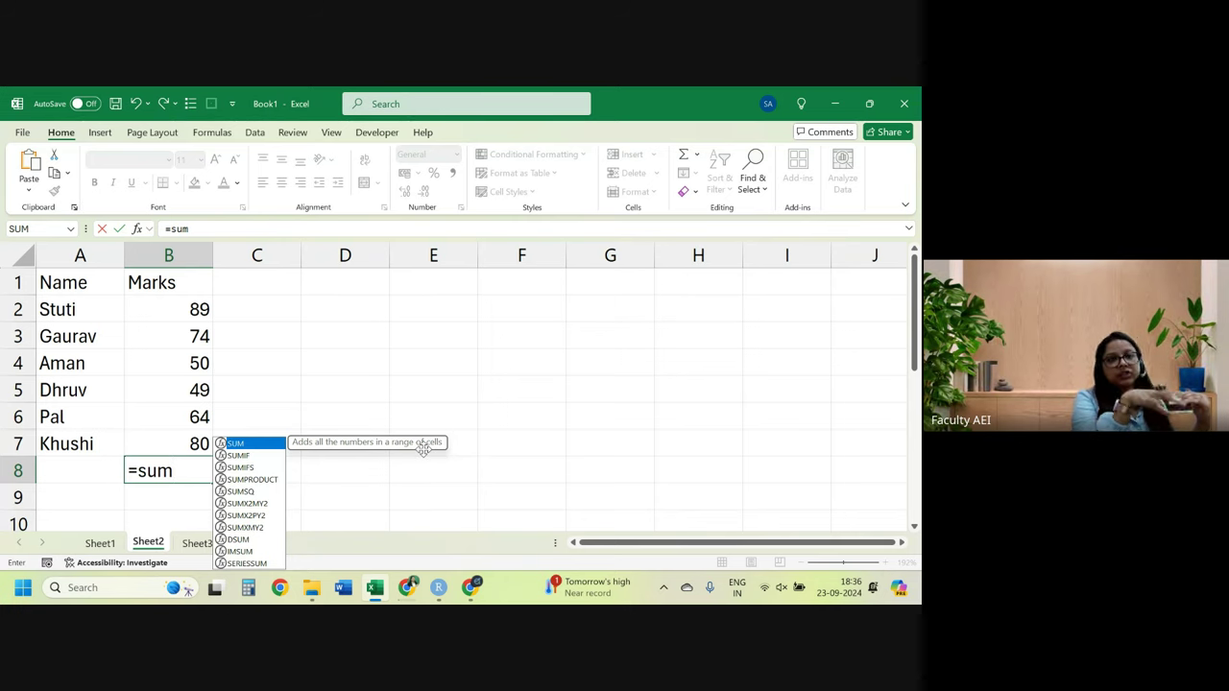
pyautogui.write('(')
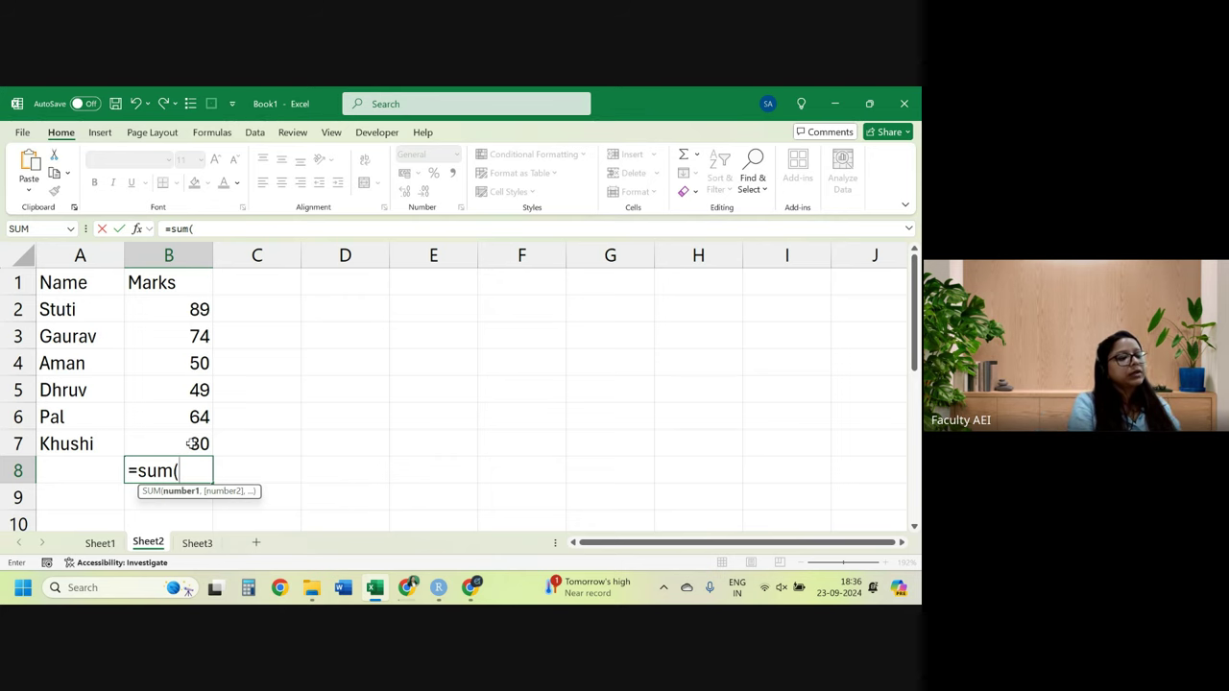
# Add B2, B3 and B4 to the SUM one by one, then erase those references.
pyautogui.click(204, 310)
pyautogui.write(',')
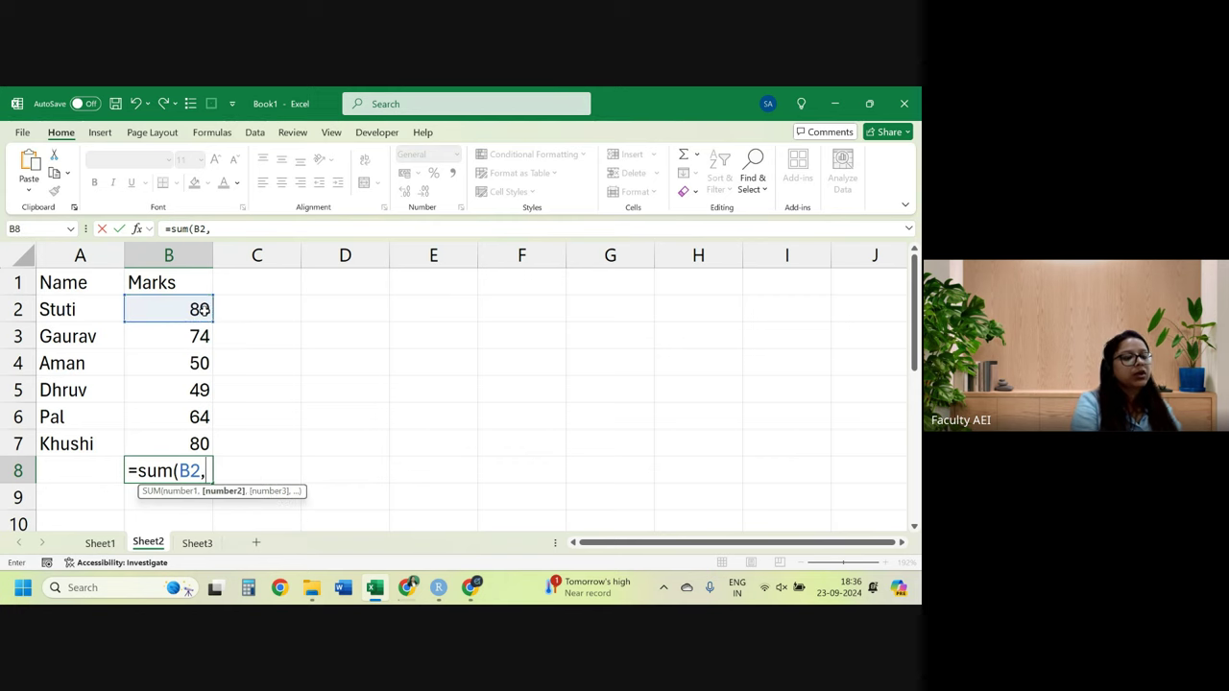
pyautogui.click(197, 334)
pyautogui.write(',')
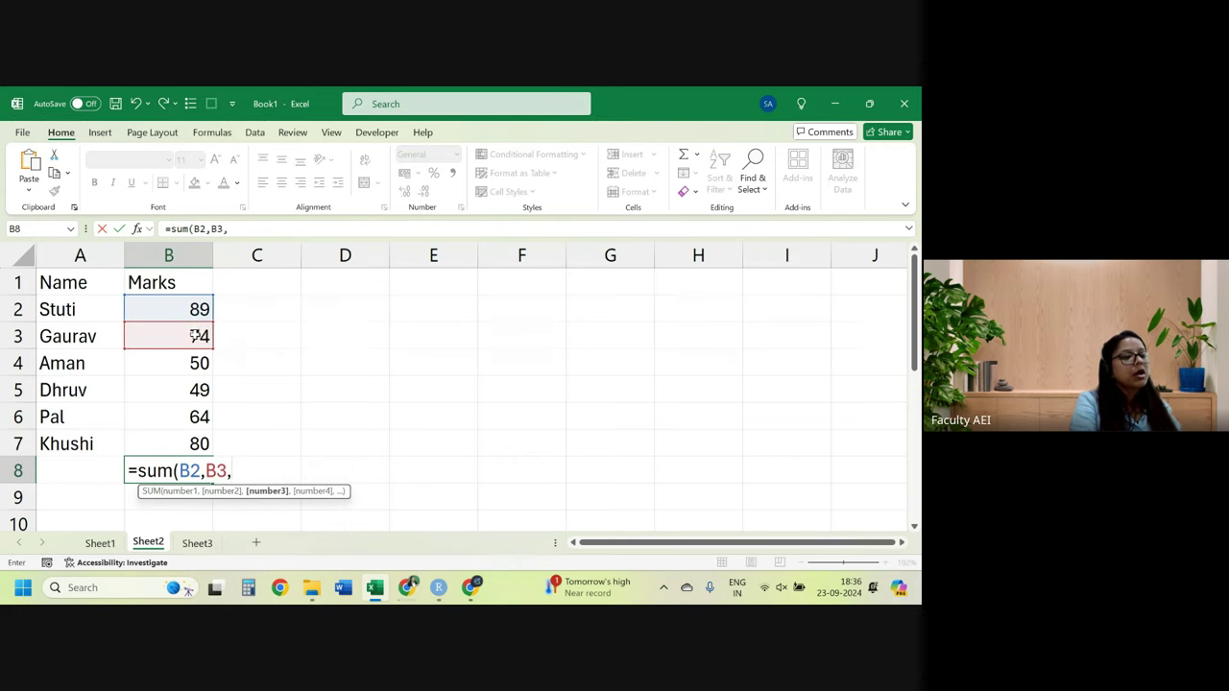
pyautogui.click(183, 367)
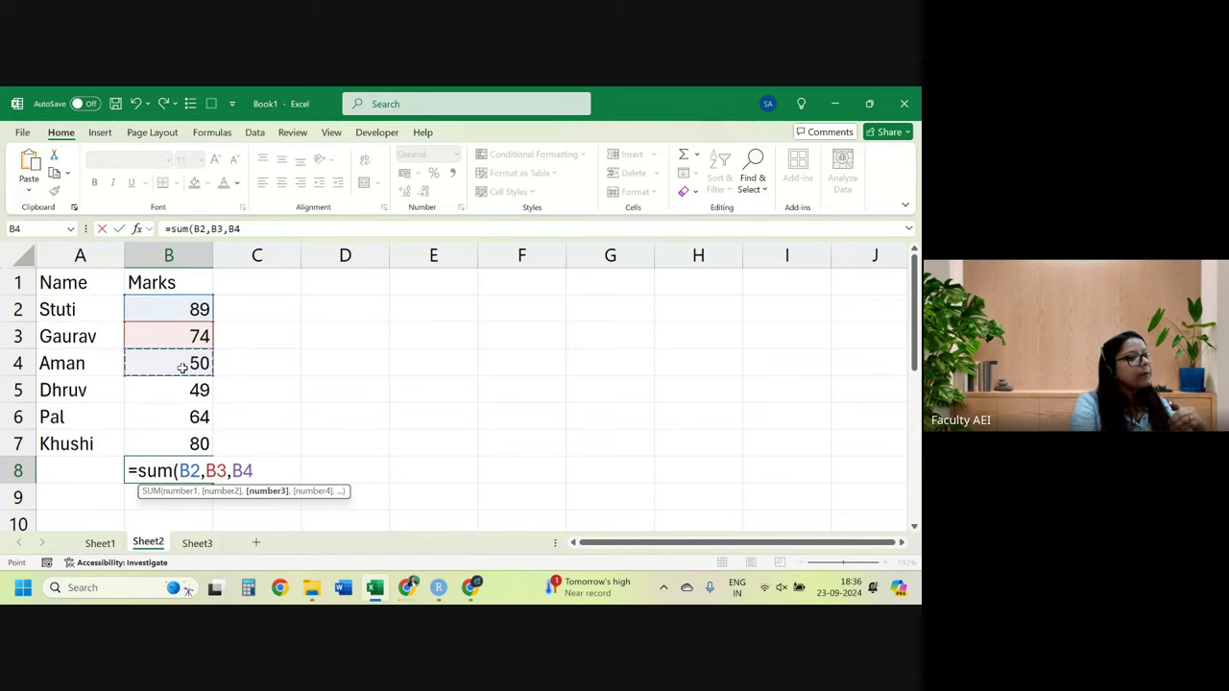
pyautogui.press('BackSpace')
pyautogui.press('BackSpace')
pyautogui.press('BackSpace')
pyautogui.press('BackSpace')
pyautogui.press('BackSpace')
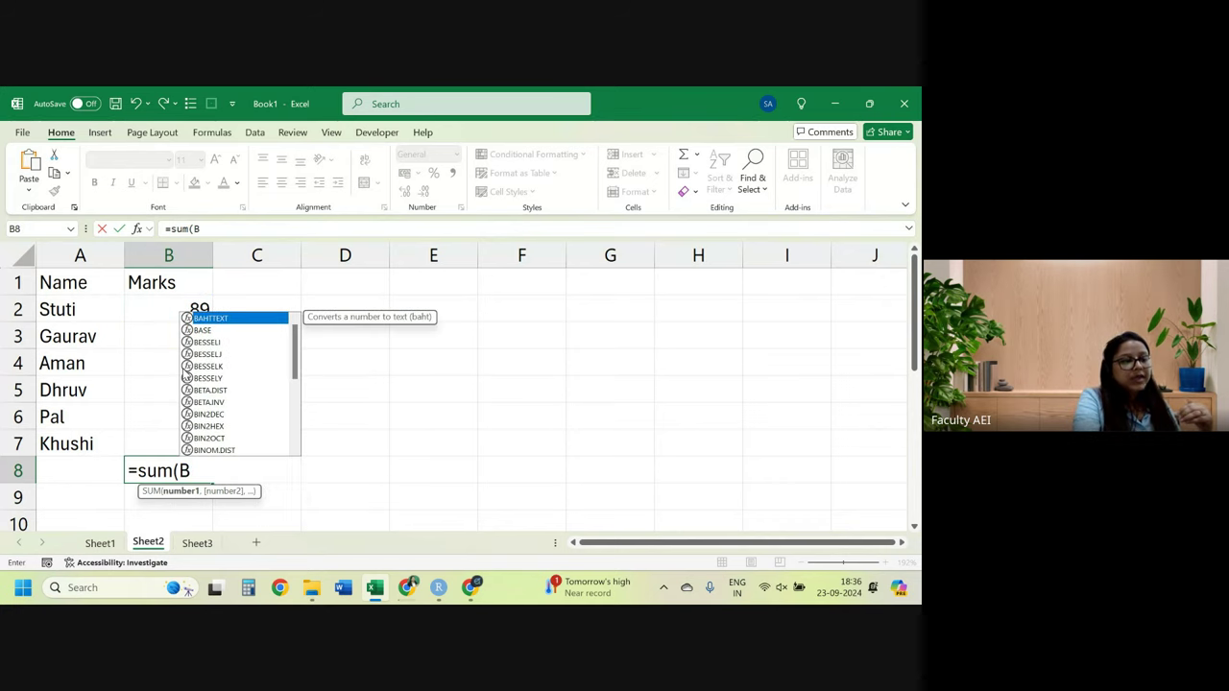
pyautogui.press('BackSpace')
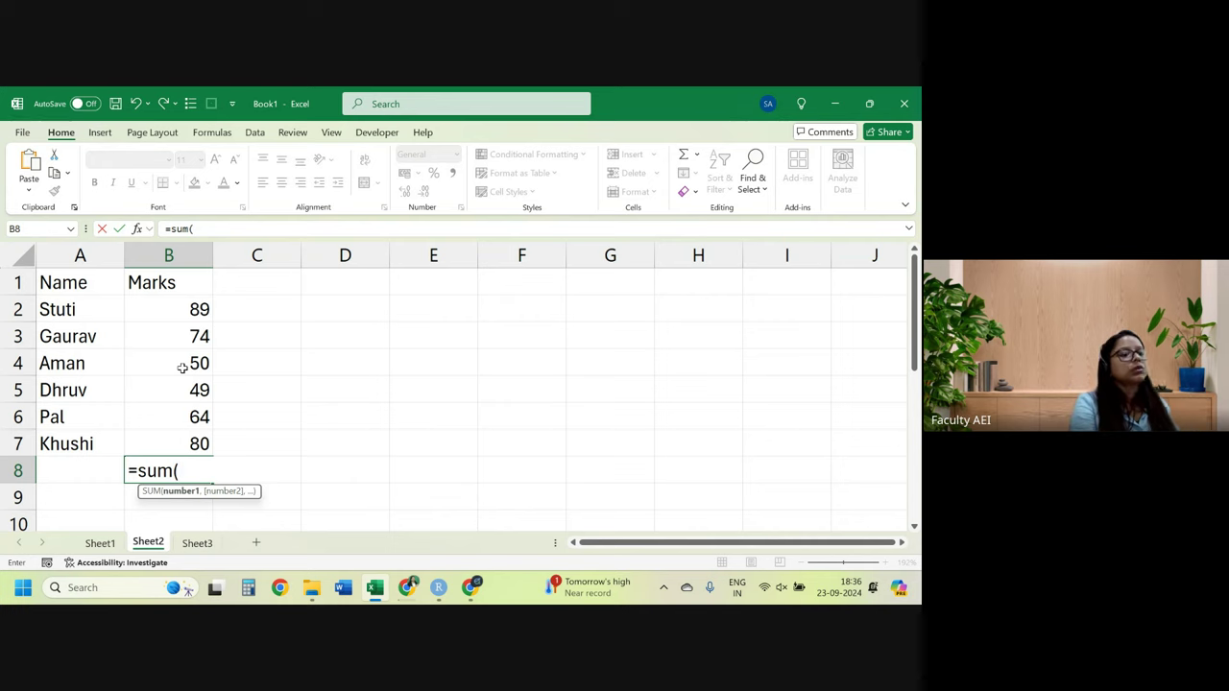
# Reference the marks range B2:B7 in the SUM and close it with ), giving 406.
pyautogui.moveTo(186, 307); pyautogui.dragTo(199, 441)
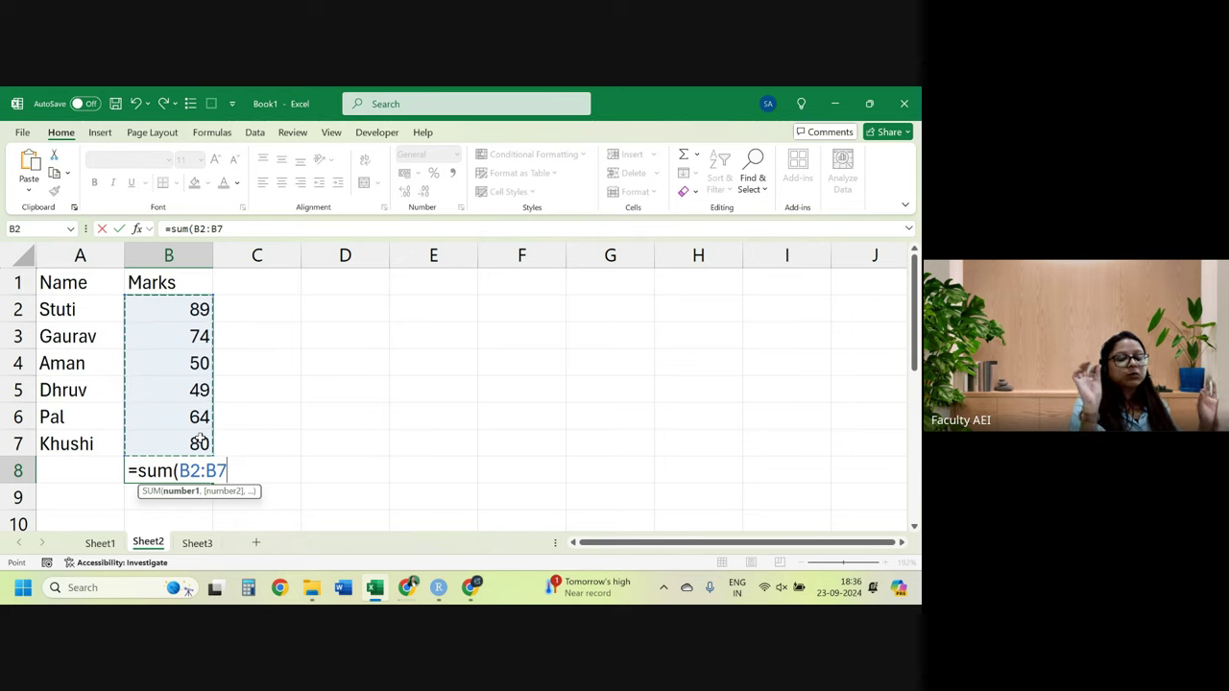
pyautogui.press('BackSpace')
pyautogui.press('BackSpace')
pyautogui.press('BackSpace')
pyautogui.press('BackSpace')
pyautogui.press('BackSpace')
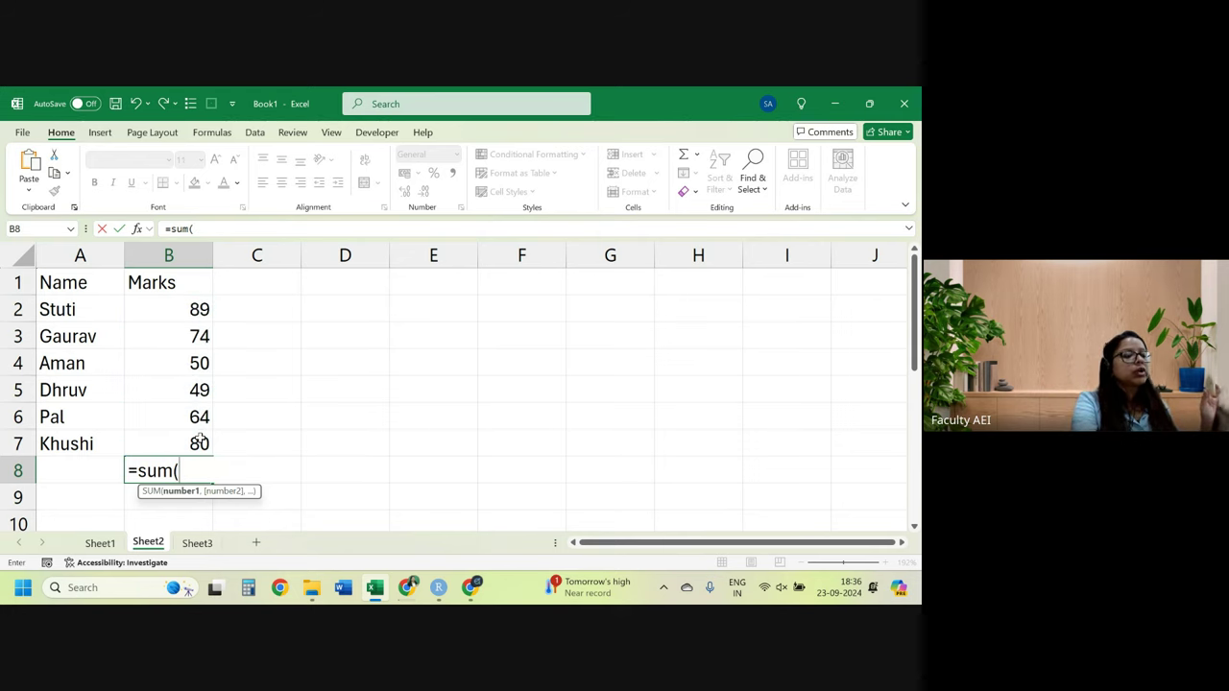
pyautogui.click(199, 437)
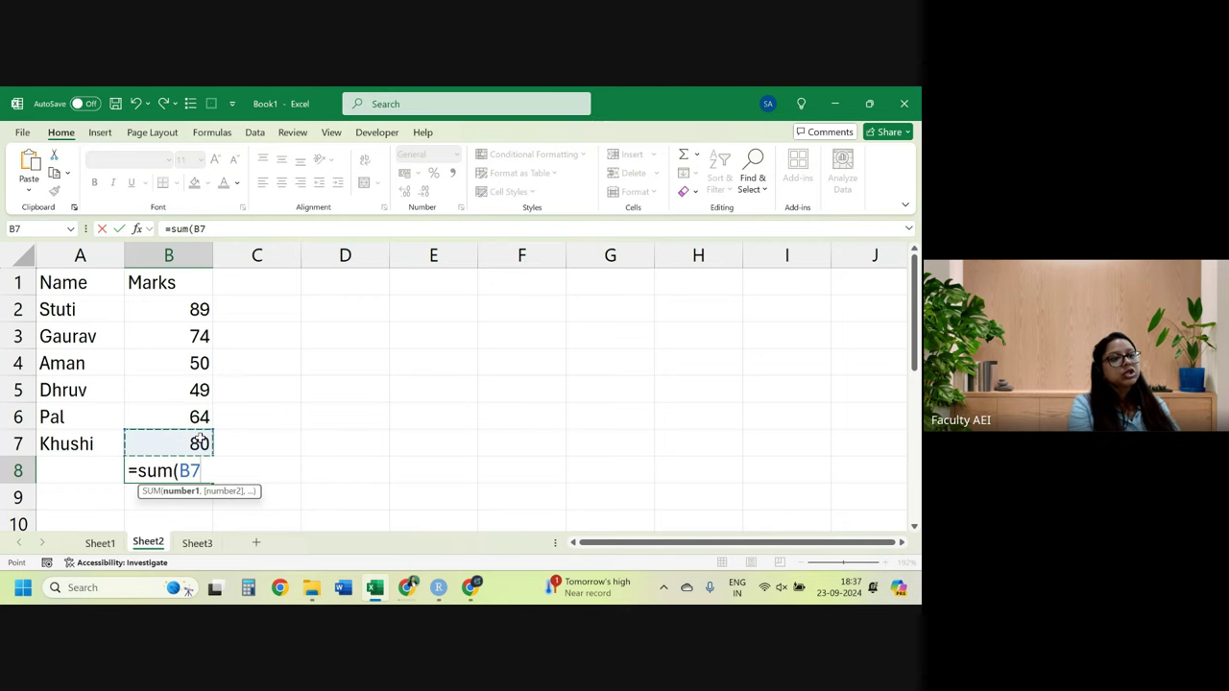
pyautogui.hotkey('ctrl', 'shift', 'Up')
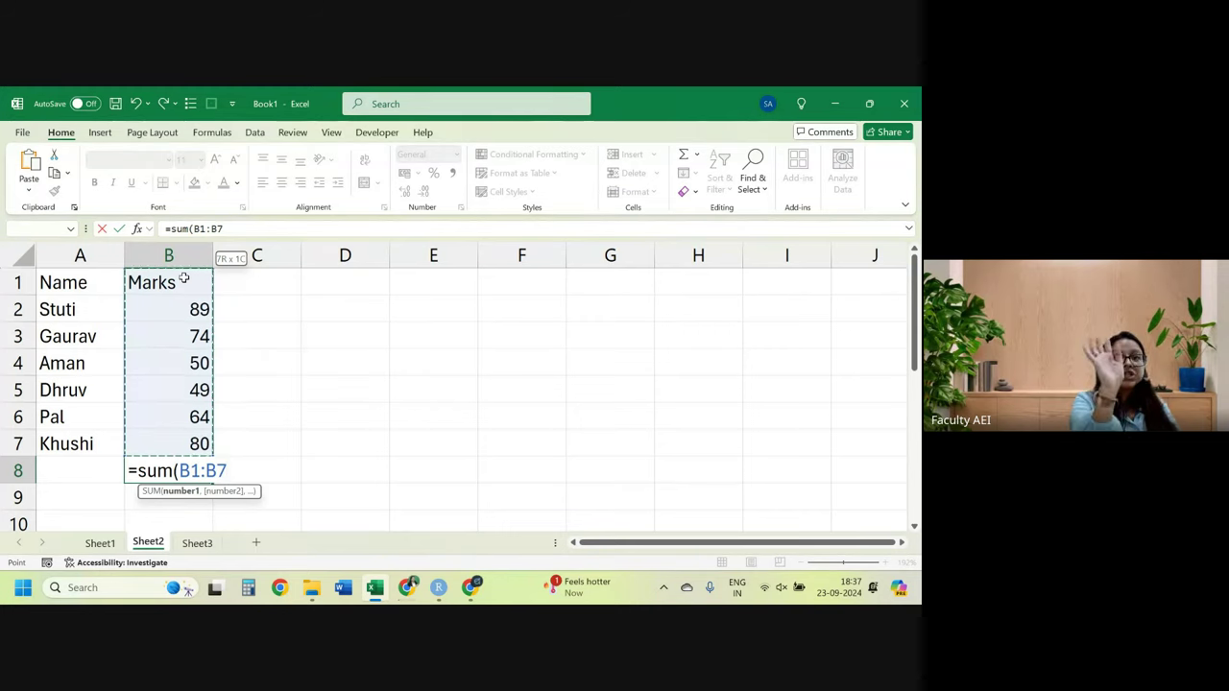
pyautogui.moveTo(183, 277); pyautogui.dragTo(183, 306)
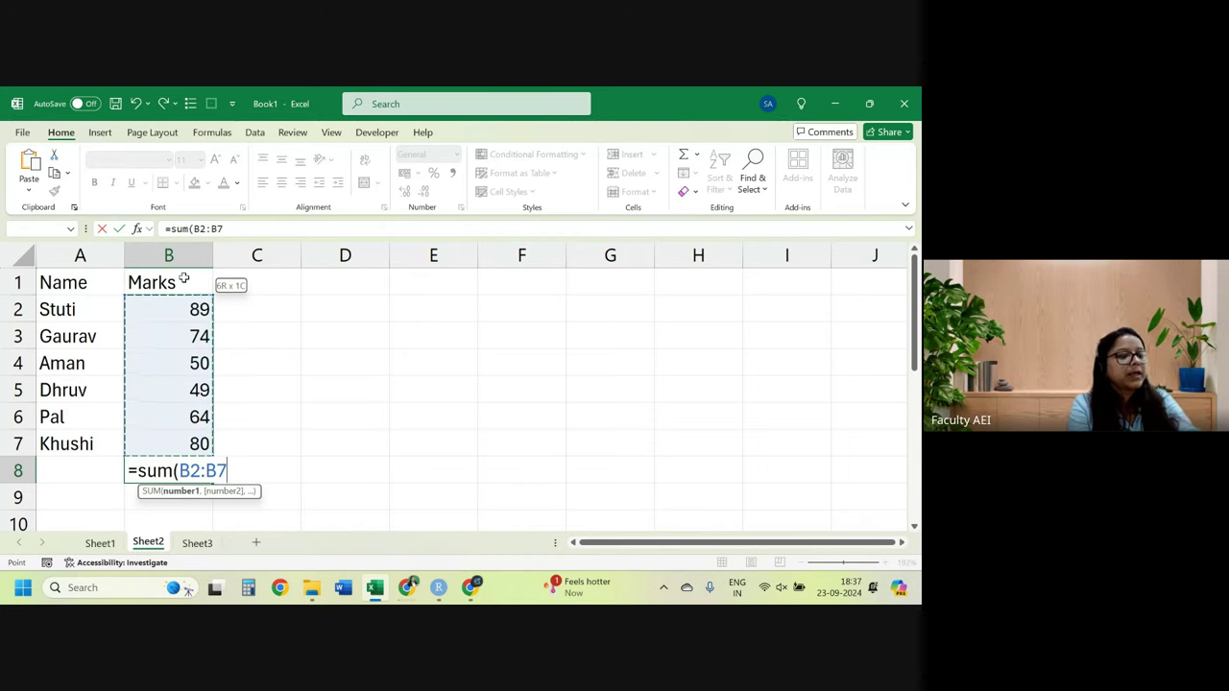
pyautogui.write(')')
pyautogui.press('Return')
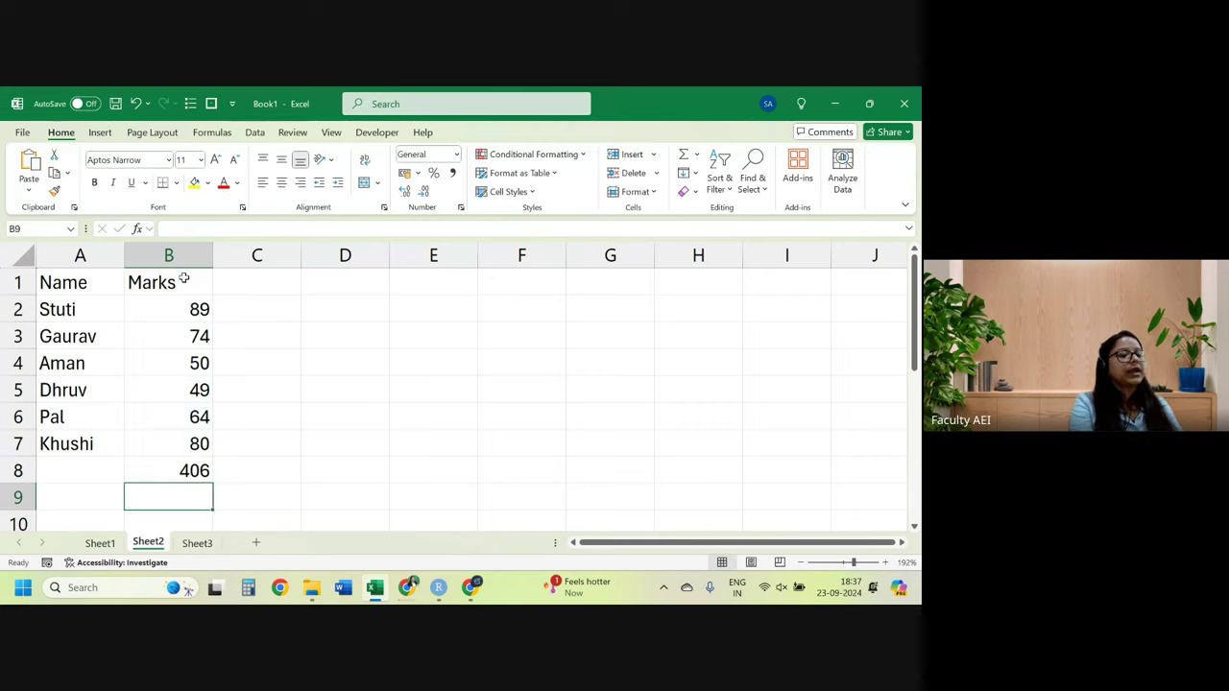
pyautogui.press('Up')
pyautogui.press('Left')
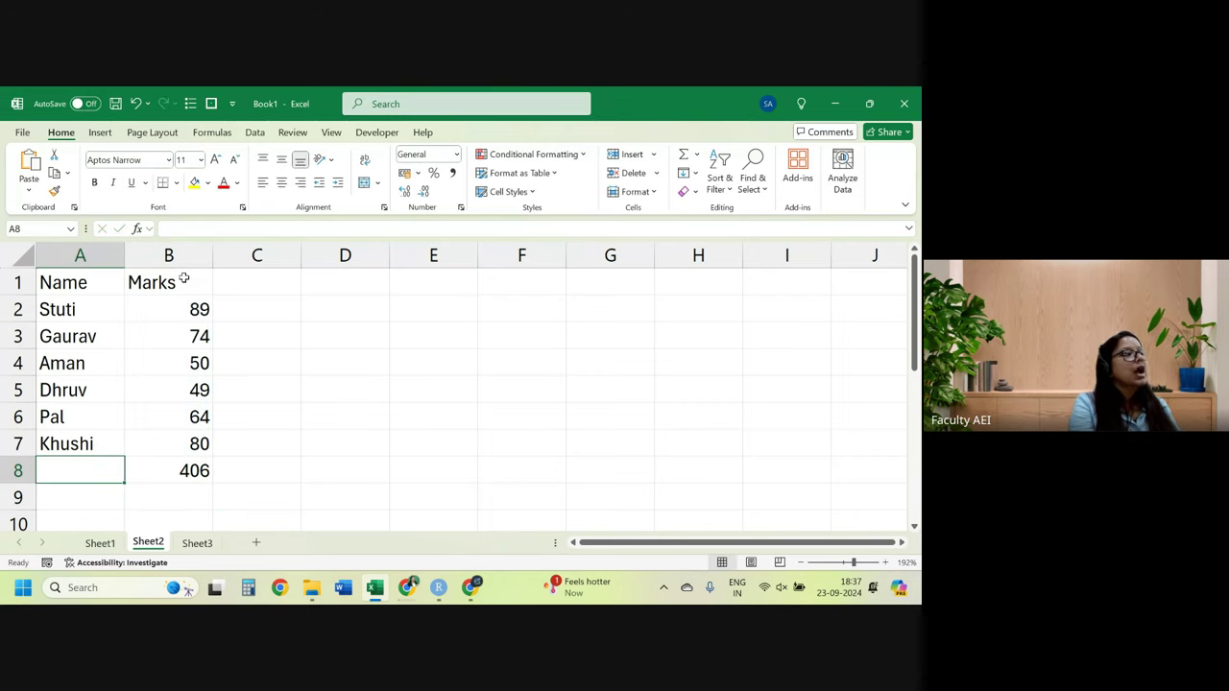
pyautogui.press('Right')
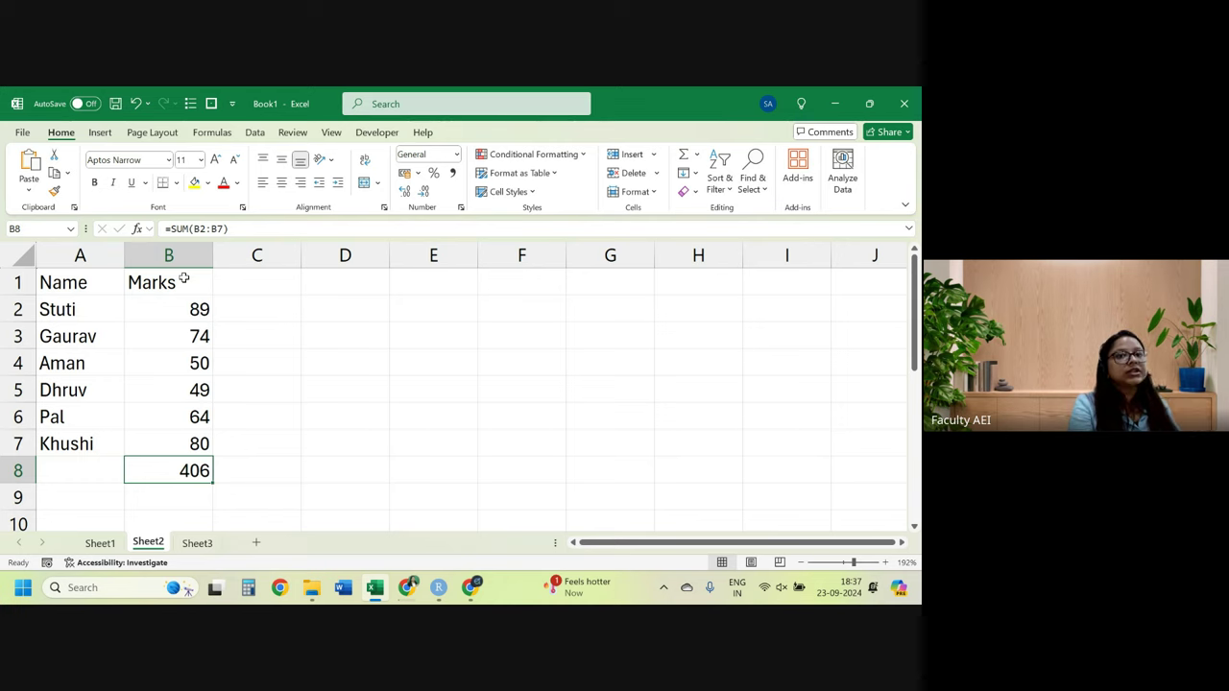
pyautogui.doubleClick(167, 469)
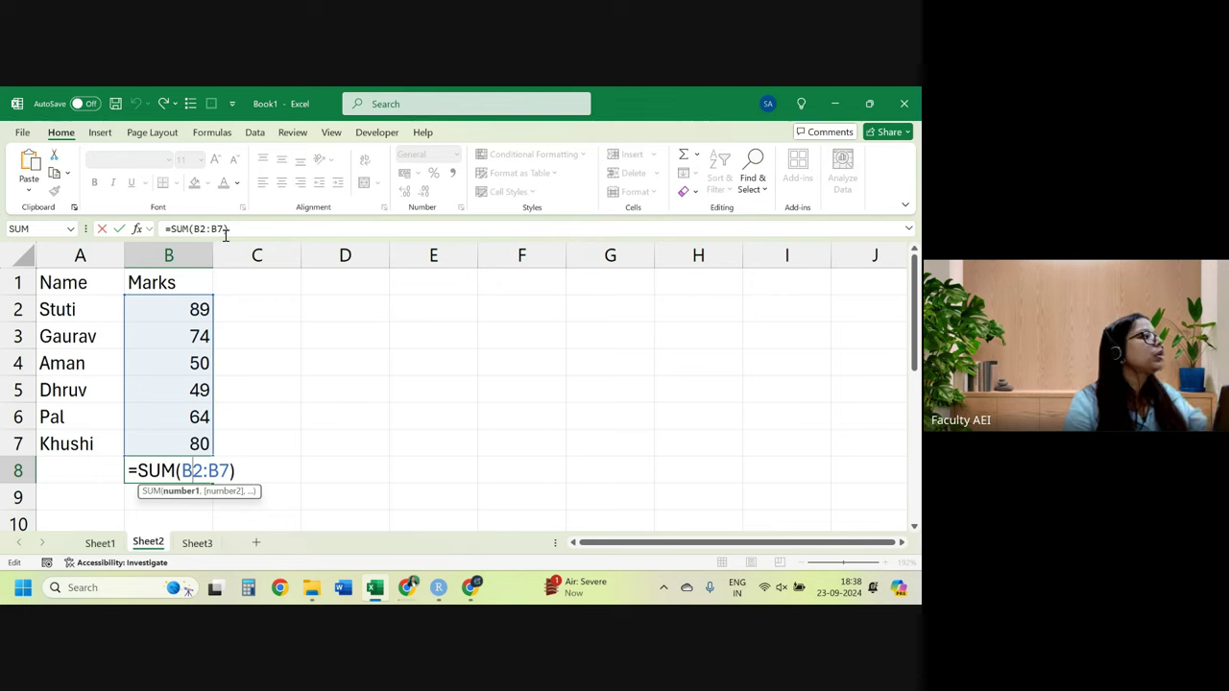
pyautogui.press('Return')
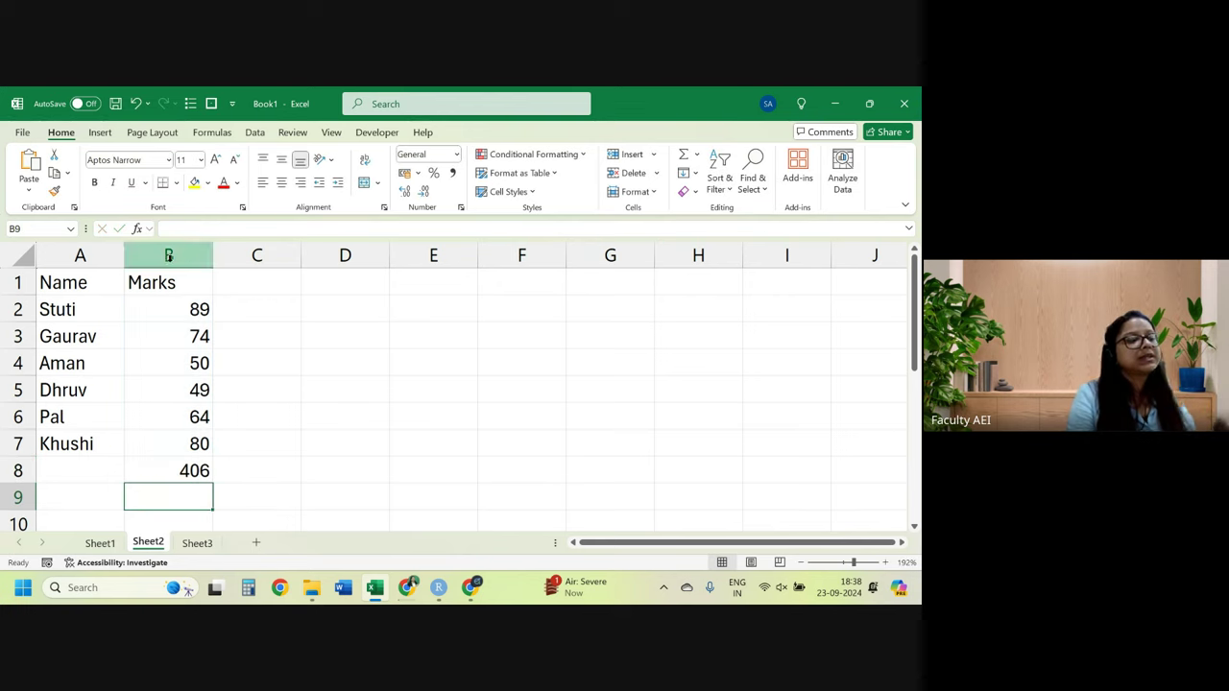
# Extend a selection down the Name column from A1, then shrink it back to the header.
pyautogui.click(68, 284)
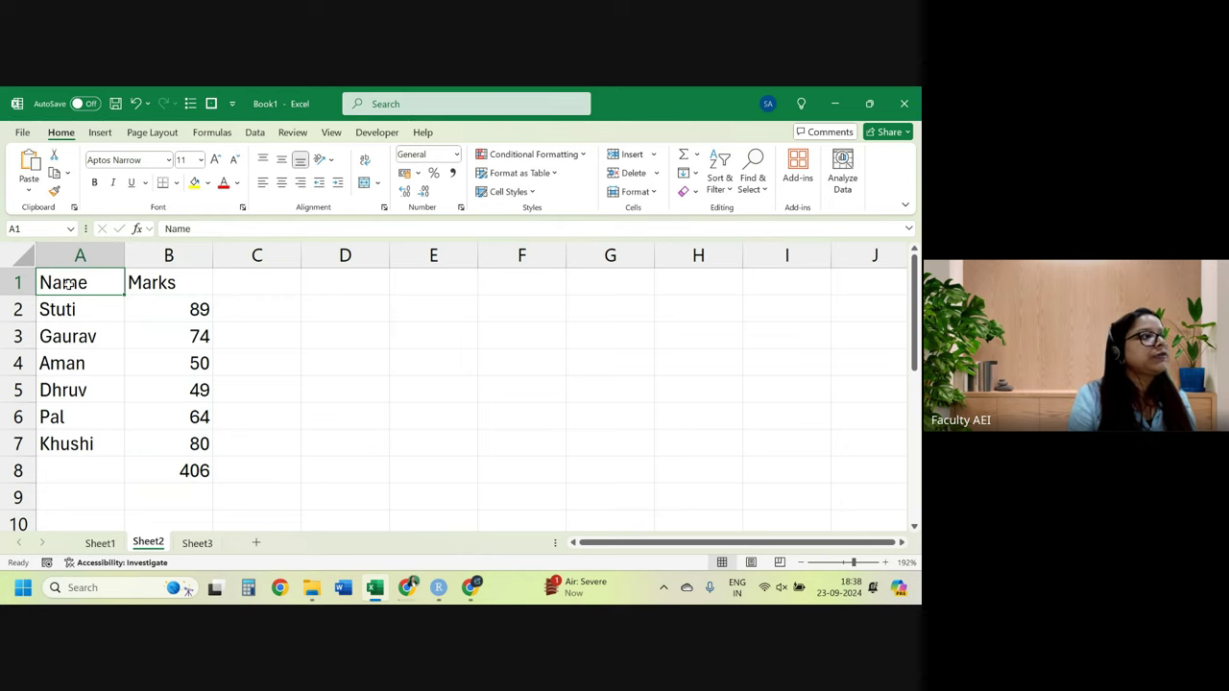
pyautogui.hotkey('shift', 'Down')
pyautogui.hotkey('shift', 'Down')
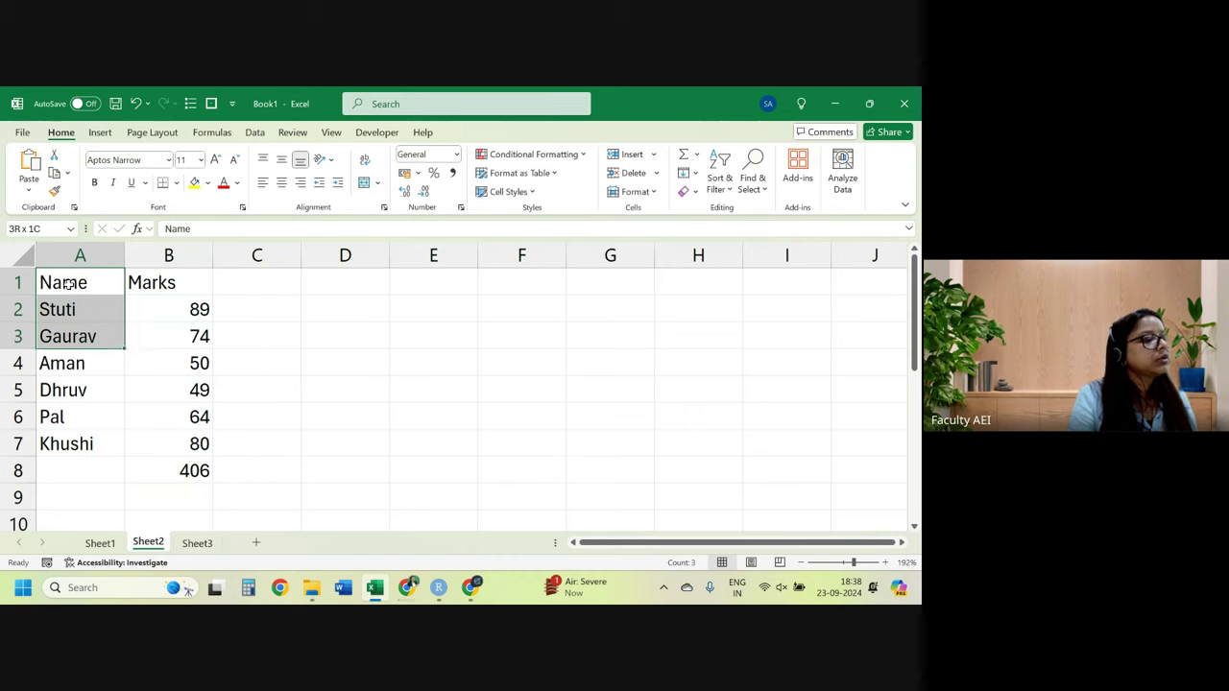
pyautogui.hotkey('shift', 'Down')
pyautogui.hotkey('shift', 'Down')
pyautogui.hotkey('shift', 'Down')
pyautogui.hotkey('shift', 'Down')
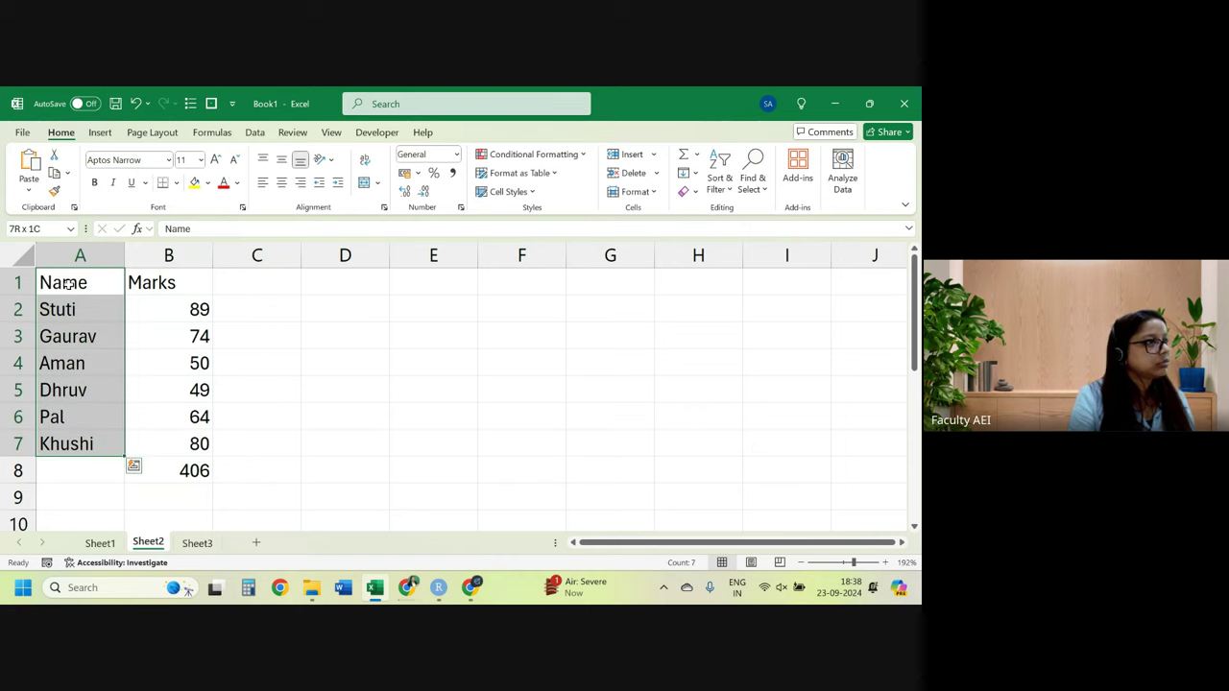
pyautogui.hotkey('shift', 'Up')
pyautogui.hotkey('shift', 'Up')
pyautogui.hotkey('shift', 'Up')
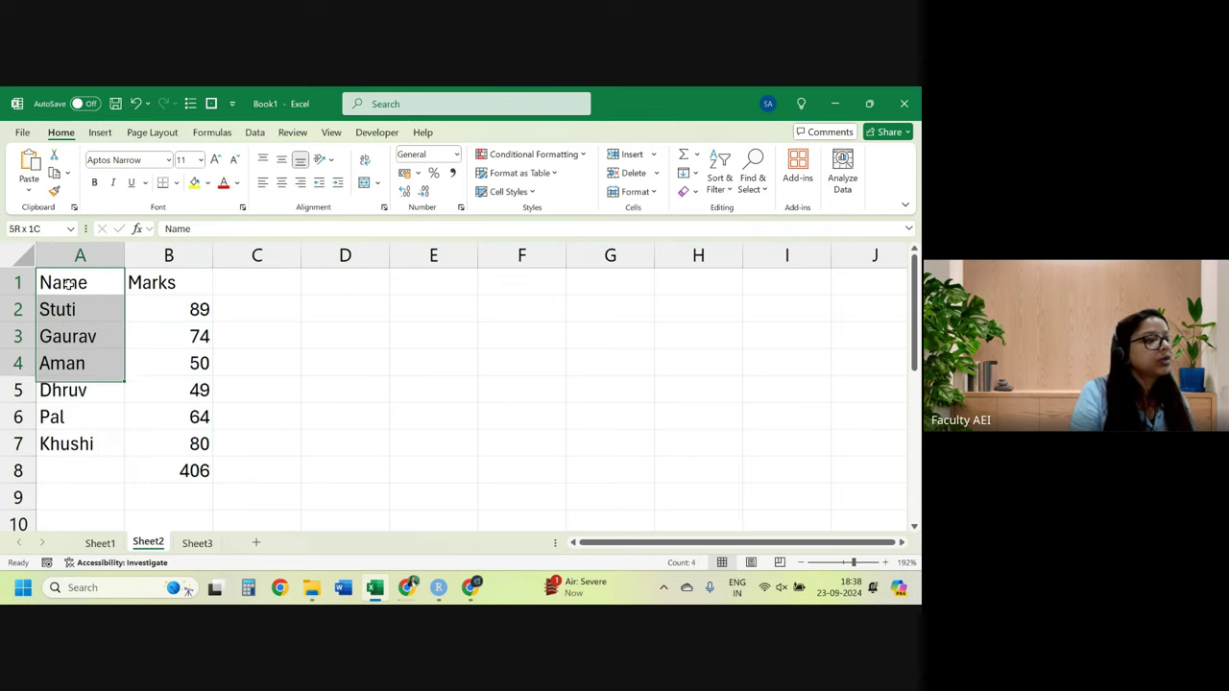
pyautogui.hotkey('shift', 'Up')
pyautogui.hotkey('shift', 'Up')
pyautogui.hotkey('shift', 'Up')
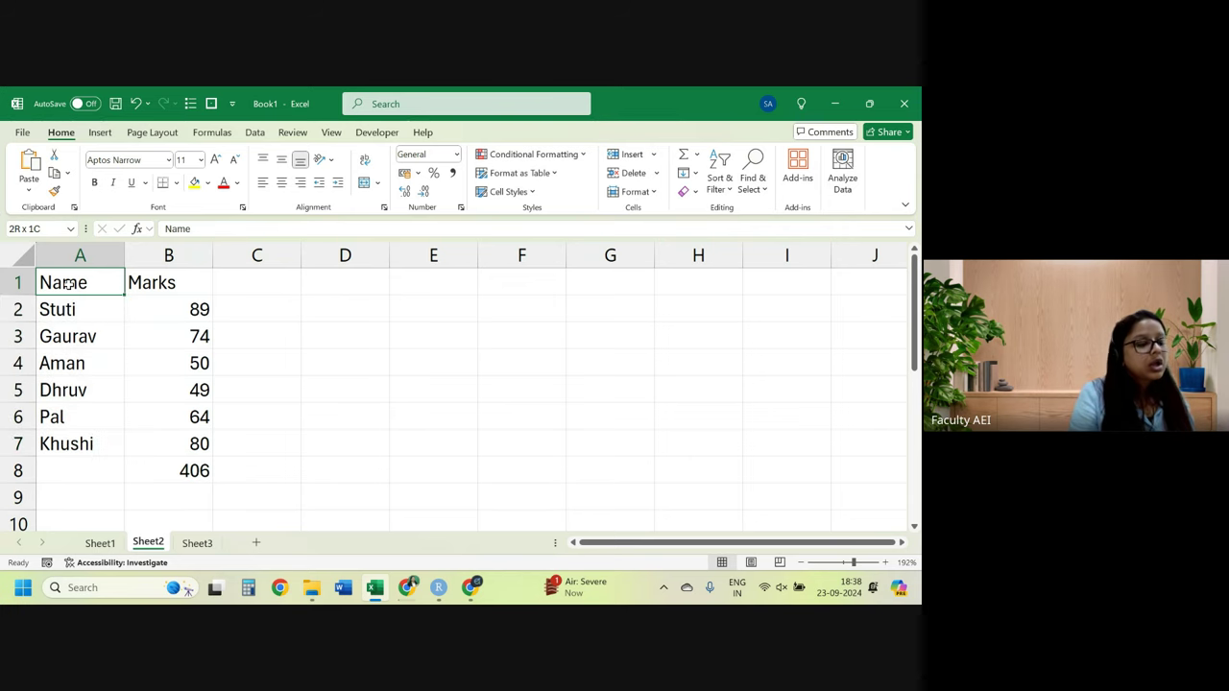
# Jump between the corners of the Name/Marks data block with Ctrl+arrow keys.
pyautogui.hotkey('ctrl', 'Down')
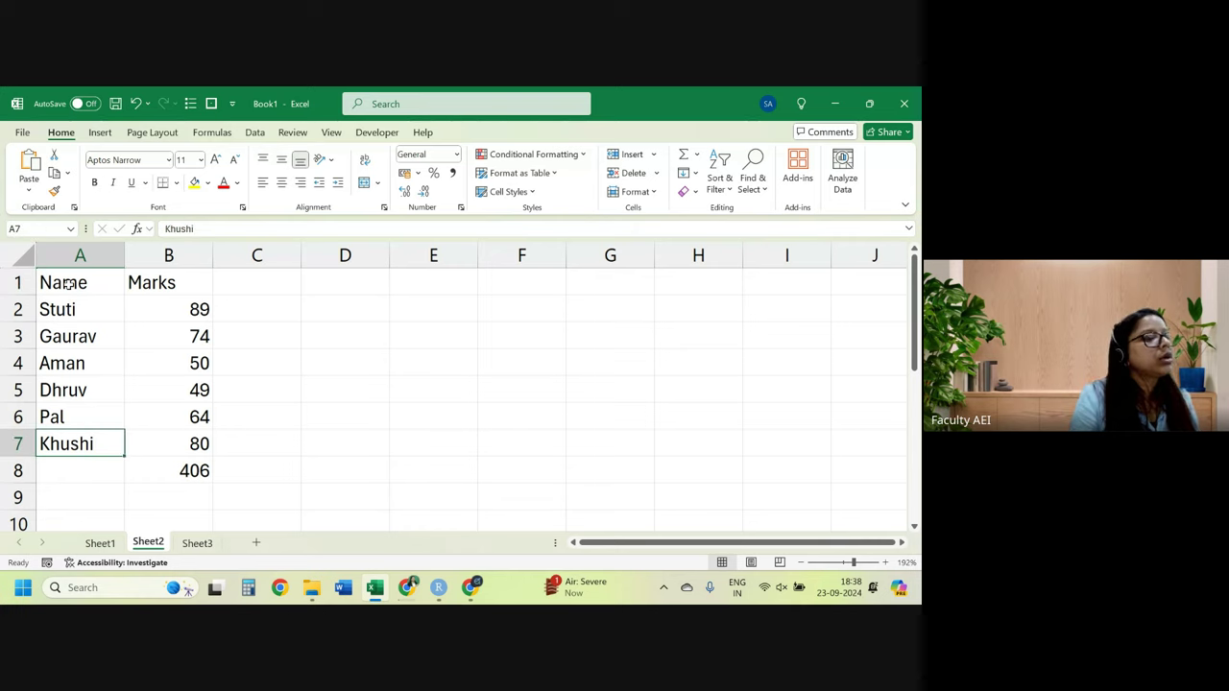
pyautogui.hotkey('ctrl', 'Right')
pyautogui.hotkey('ctrl', 'Up')
pyautogui.hotkey('ctrl', 'Left')
pyautogui.hotkey('ctrl', 'Down')
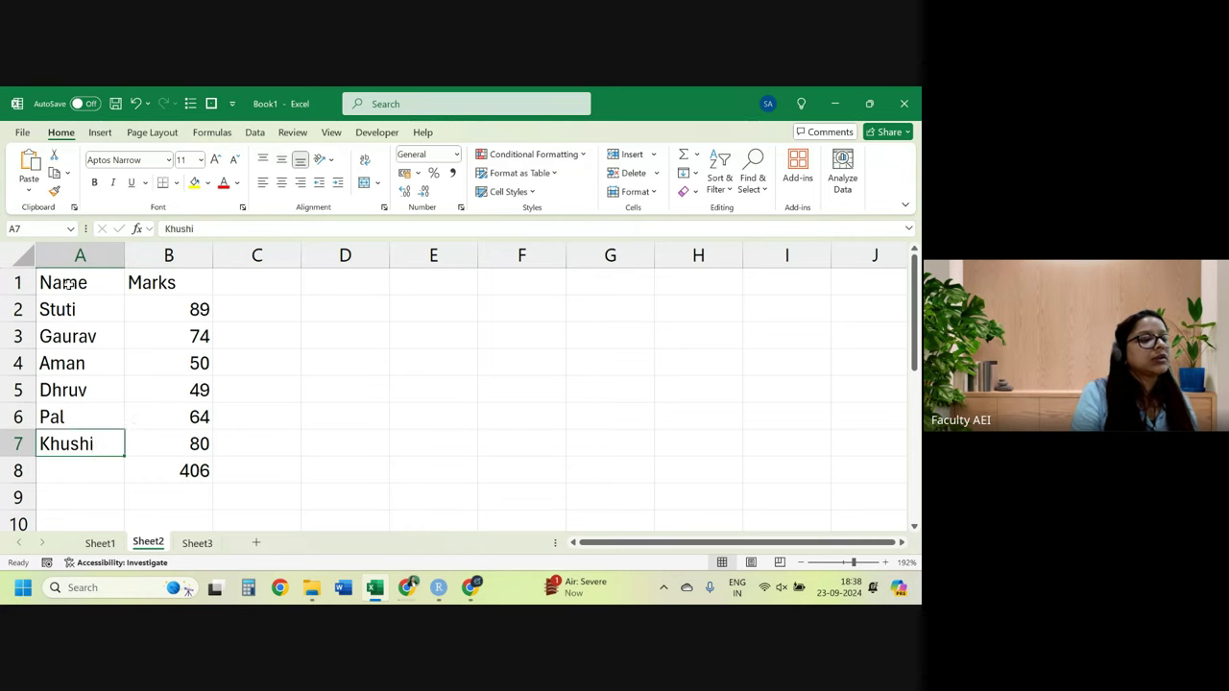
pyautogui.hotkey('ctrl', 'Right')
pyautogui.hotkey('ctrl', 'Up')
pyautogui.hotkey('ctrl', 'Left')
pyautogui.hotkey('ctrl', 'Right')
pyautogui.hotkey('ctrl', 'Left')
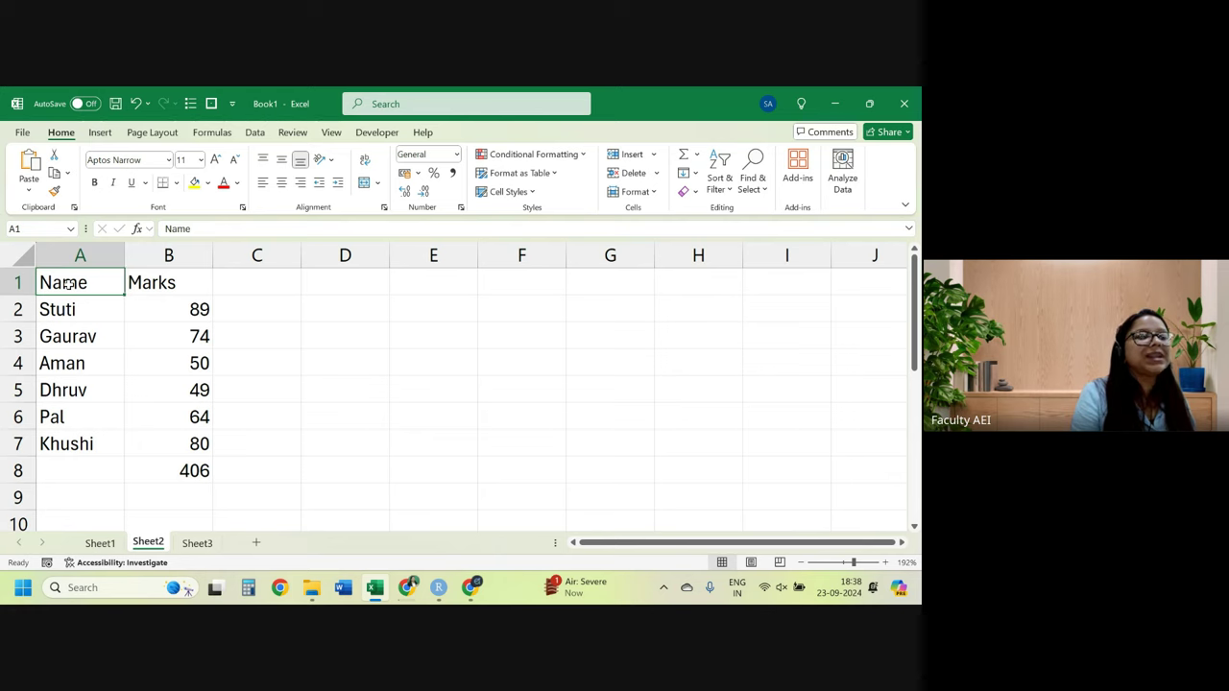
pyautogui.hotkey('ctrl', 'Right')
pyautogui.hotkey('ctrl', 'Down')
pyautogui.hotkey('ctrl', 'Left')
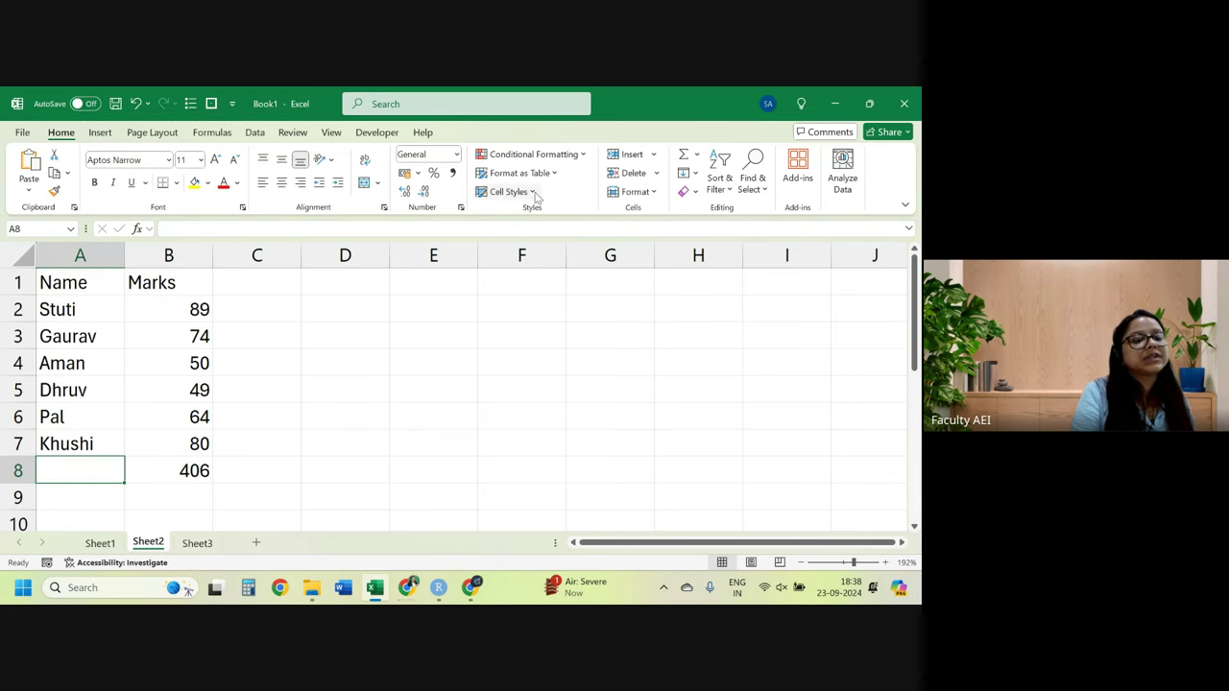
# Enter 676776 in G1, then jump across the sheet to its last column, XFD.
pyautogui.click(582, 280)
pyautogui.write('676776')
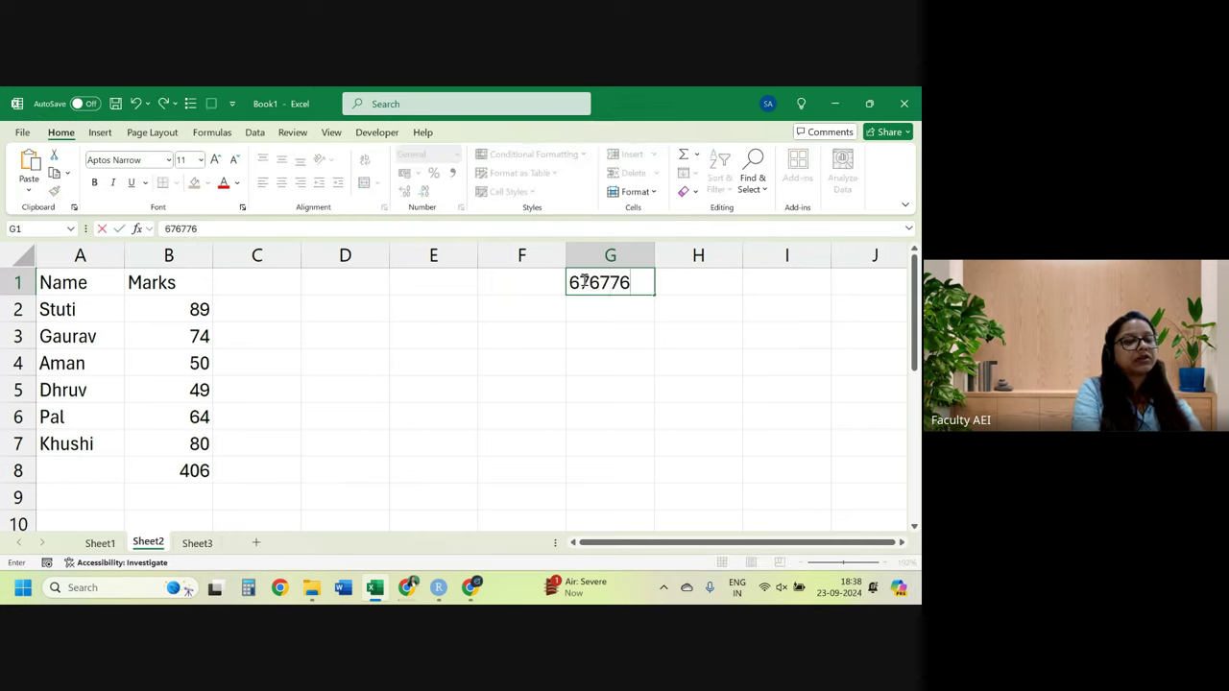
pyautogui.press('Return')
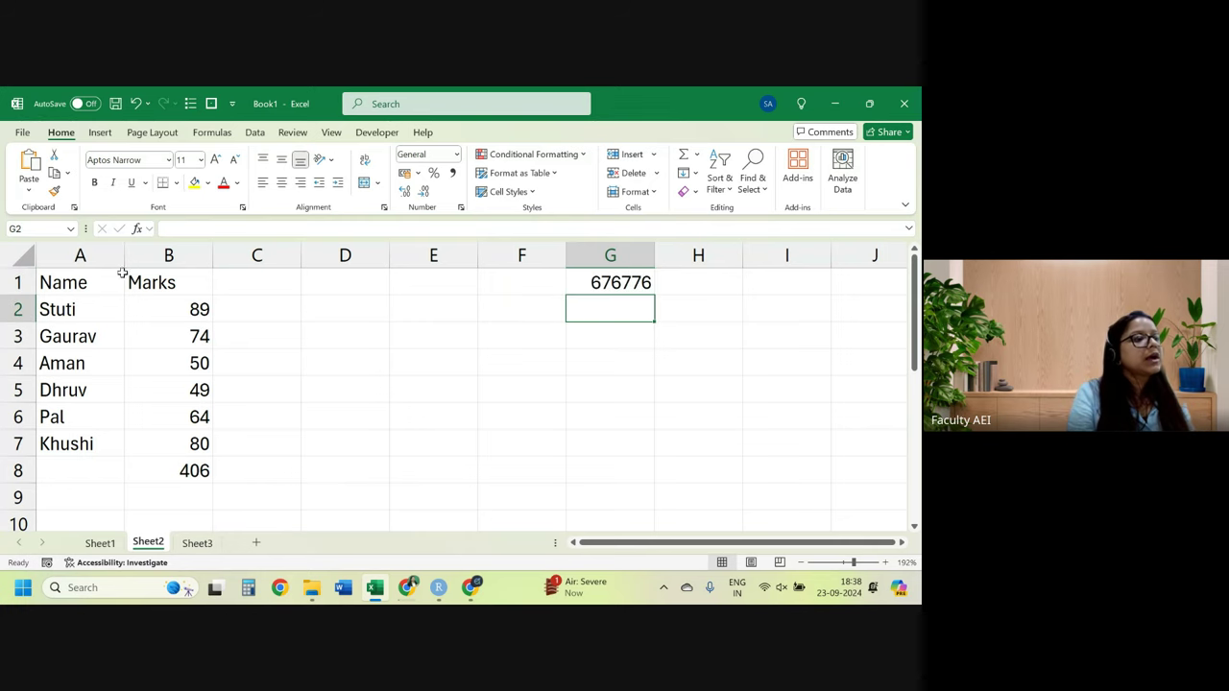
pyautogui.click(110, 278)
pyautogui.press('Right')
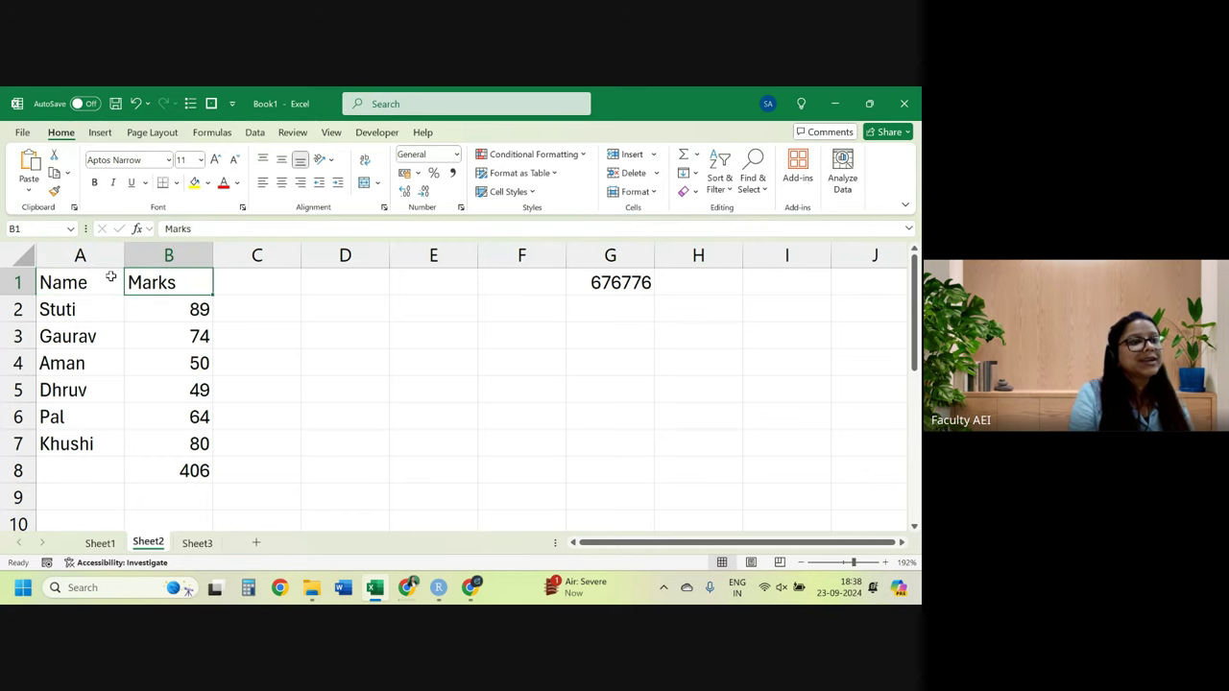
pyautogui.hotkey('ctrl', 'Right')
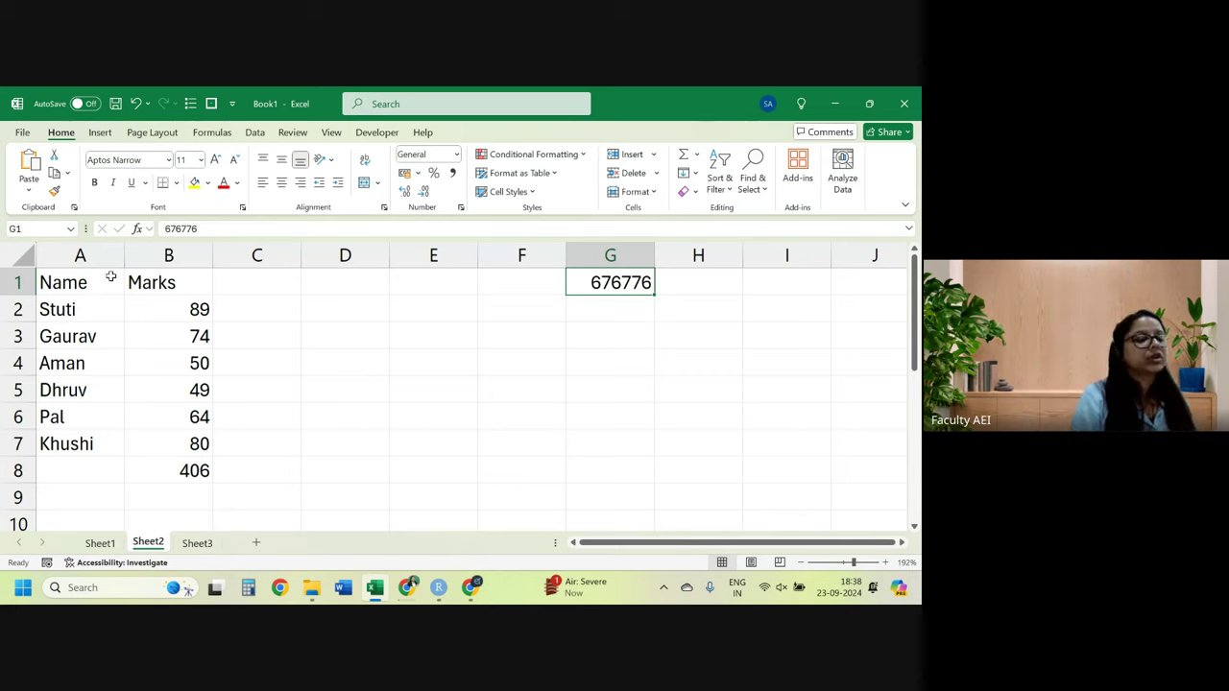
pyautogui.click(195, 309)
pyautogui.hotkey('ctrl', 'Right')
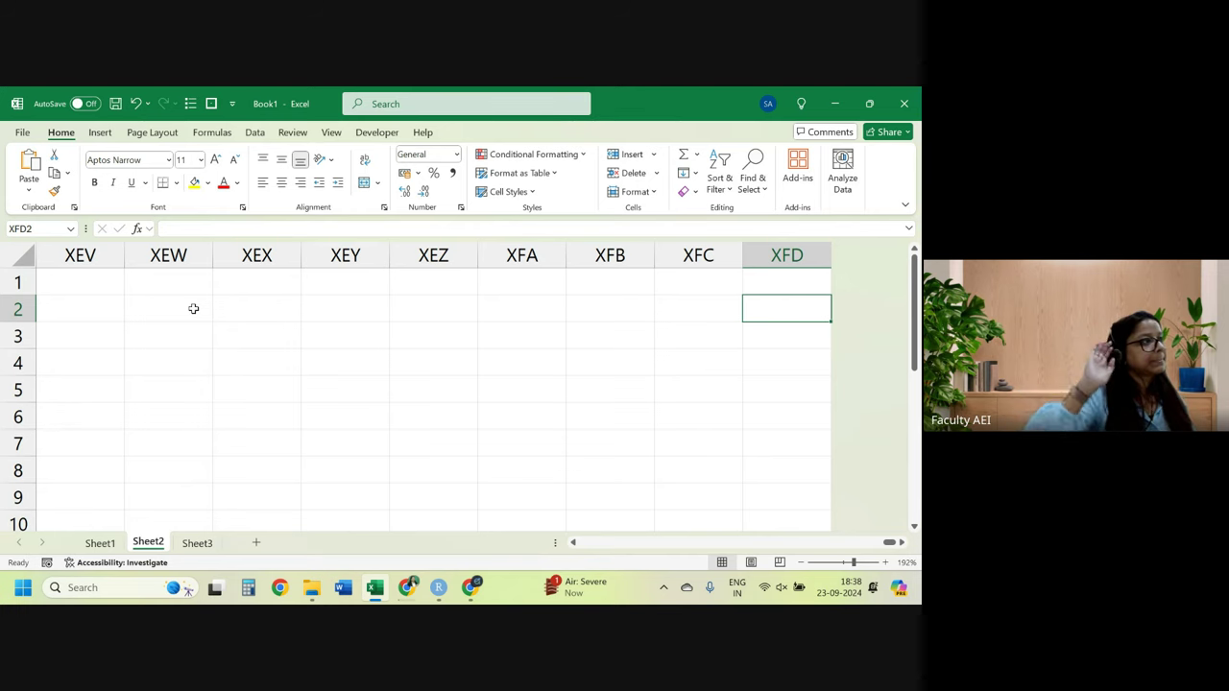
# Return to the Marks table and select the marks B2:B7.
pyautogui.hotkey('ctrl', 'Left')
pyautogui.hotkey('ctrl', 'Left')
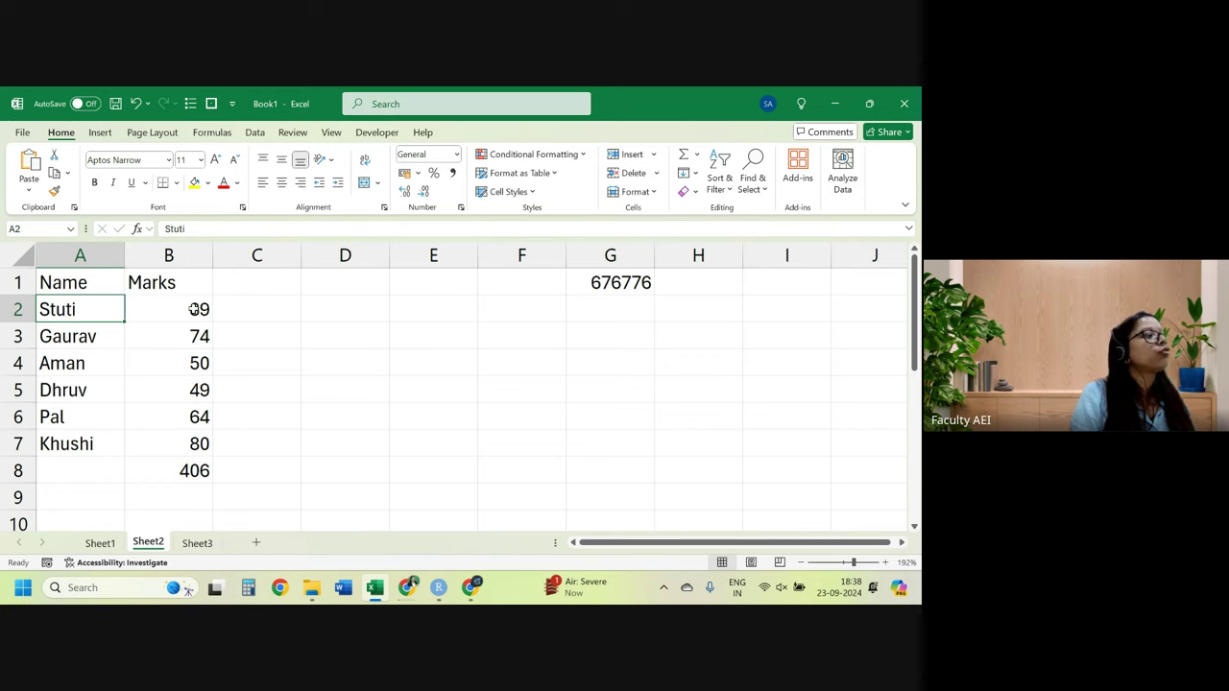
pyautogui.hotkey('ctrl', 'Up')
pyautogui.hotkey('ctrl', 'Down')
pyautogui.press('Right')
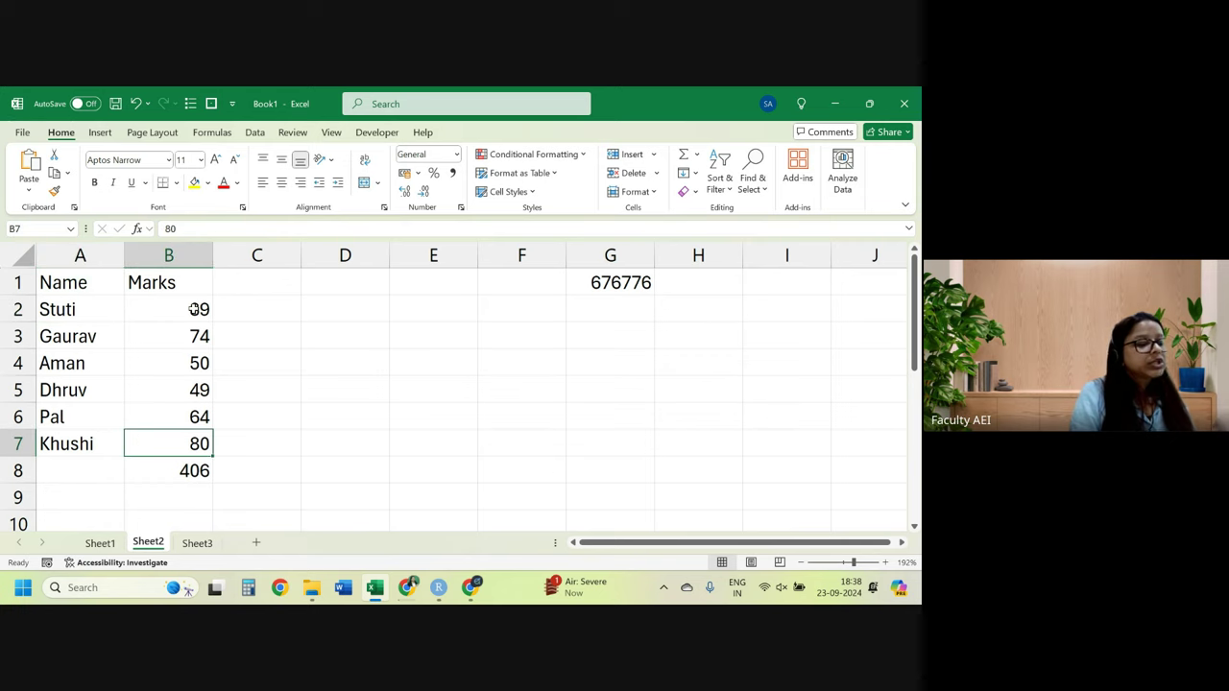
pyautogui.press('Up')
pyautogui.hotkey('shift', 'Up')
pyautogui.hotkey('shift', 'Up')
pyautogui.hotkey('shift', 'Up')
pyautogui.hotkey('shift', 'Up')
pyautogui.hotkey('shift', 'Up')
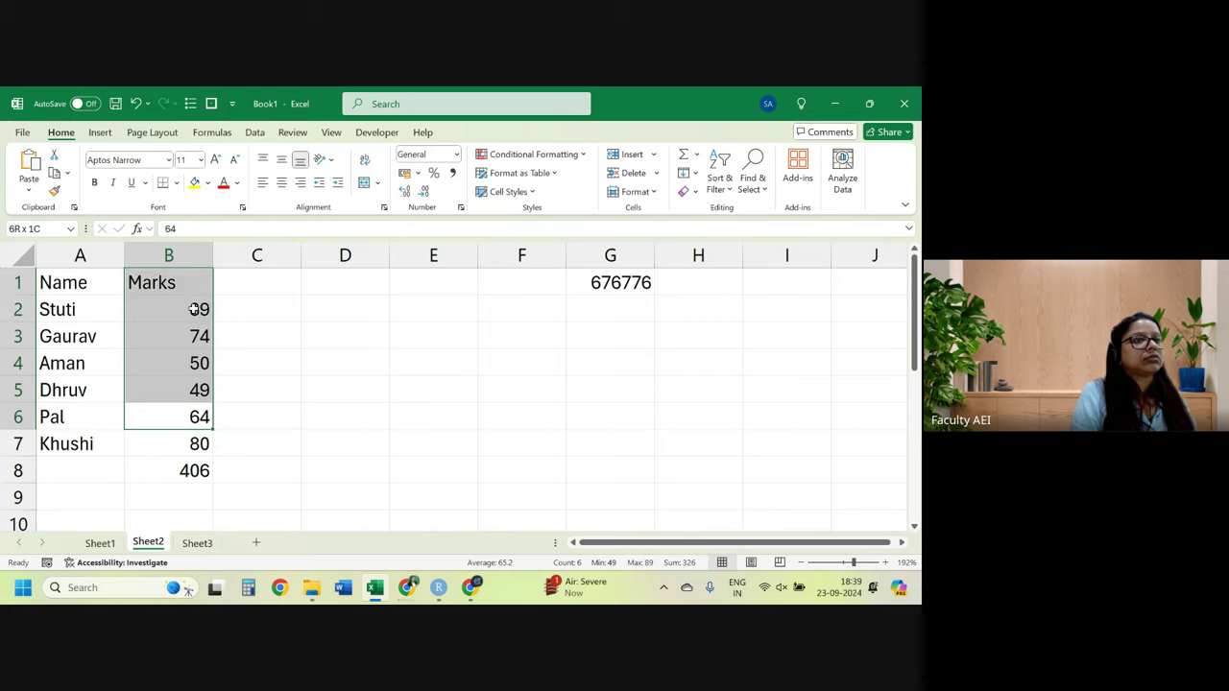
pyautogui.hotkey('shift', 'Down')
pyautogui.press('Down')
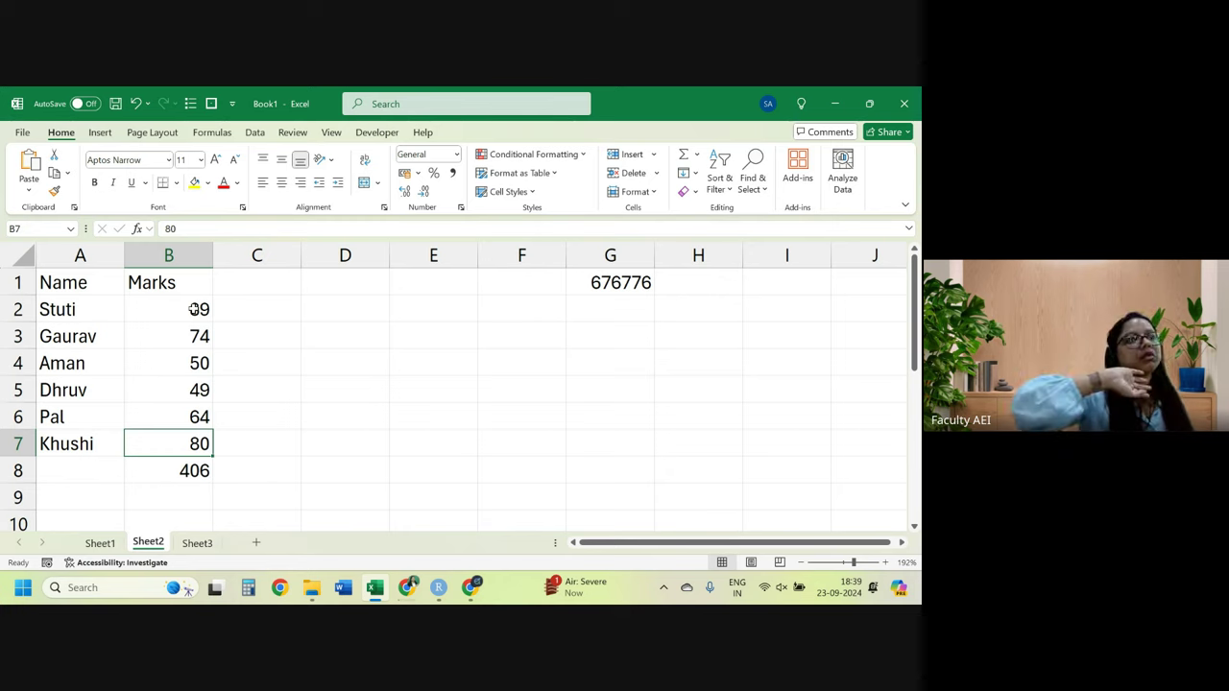
pyautogui.hotkey('shift', 'Up')
pyautogui.hotkey('shift', 'Up')
pyautogui.hotkey('shift', 'Up')
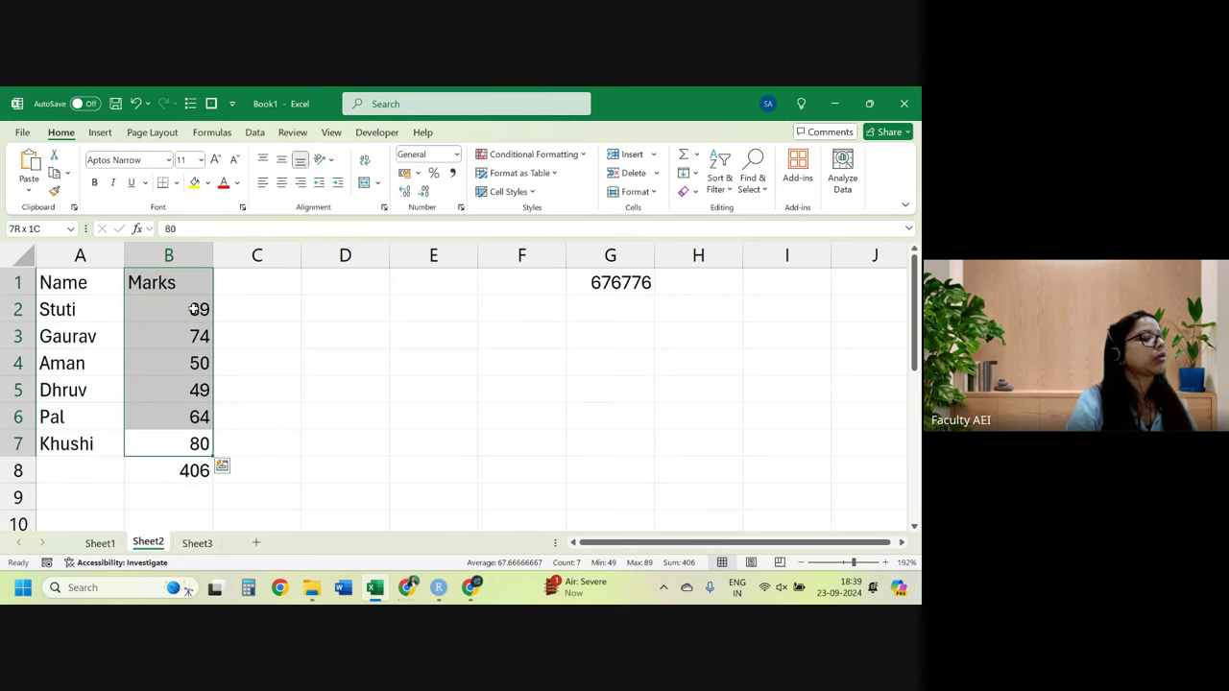
pyautogui.hotkey('shift', 'Down')
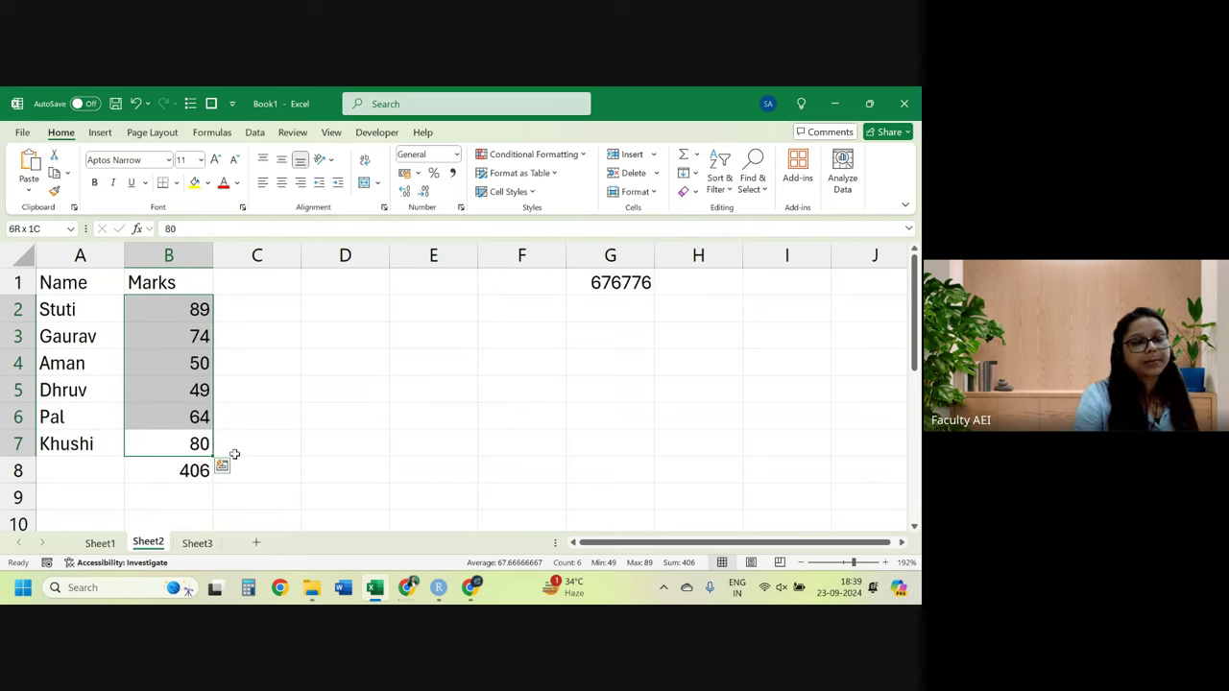
# Open B8's =SUM(B2:B7) formula for editing, leaving a stray D8 reference at its front.
pyautogui.doubleClick(163, 466)
pyautogui.click(179, 470)
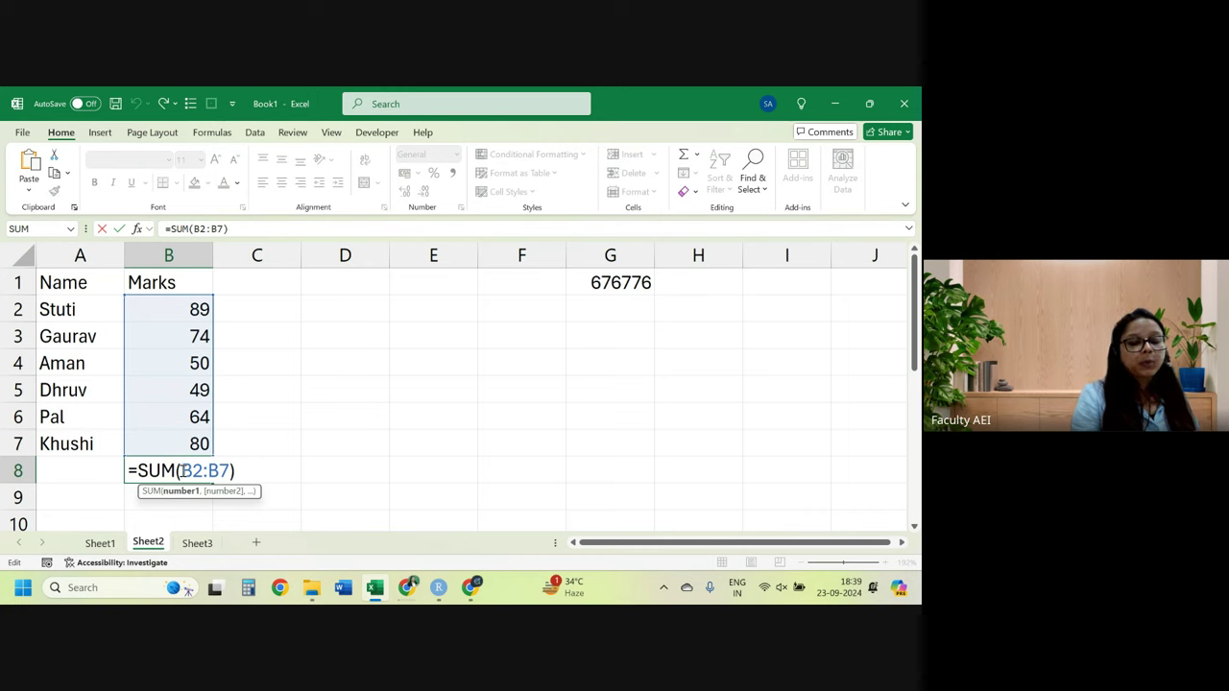
pyautogui.click(328, 474)
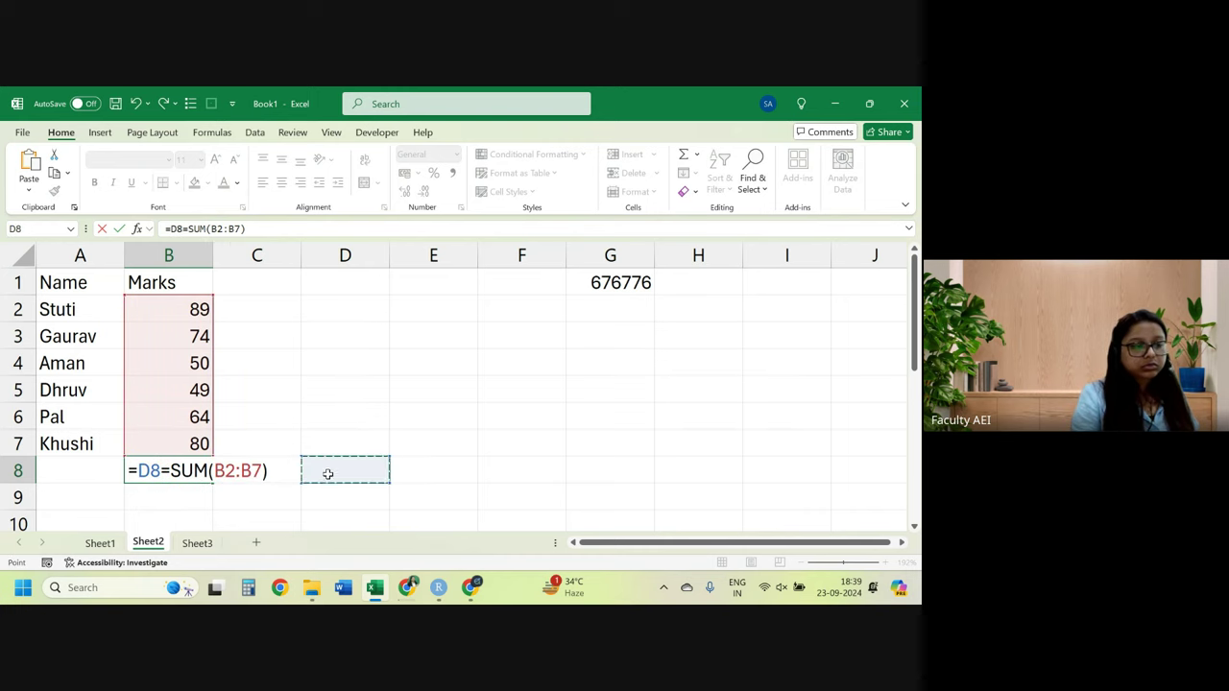
# Remove the stray D8 and extra equals sign so B8 holds =SUM(B2:B7) again.
pyautogui.press('BackSpace')
pyautogui.press('BackSpace')
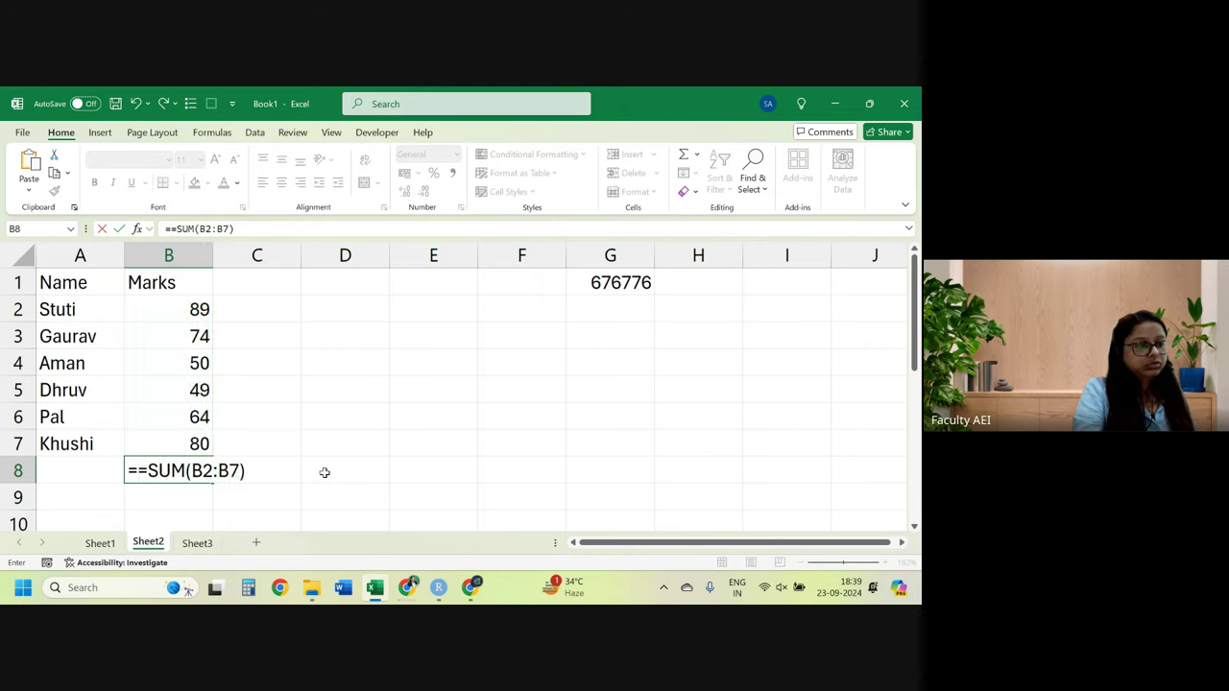
pyautogui.press('BackSpace')
pyautogui.press('Return')
# Try a =sum( formula over B2:B7 in C8, then discard it, leaving C8 empty.
pyautogui.click(274, 471)
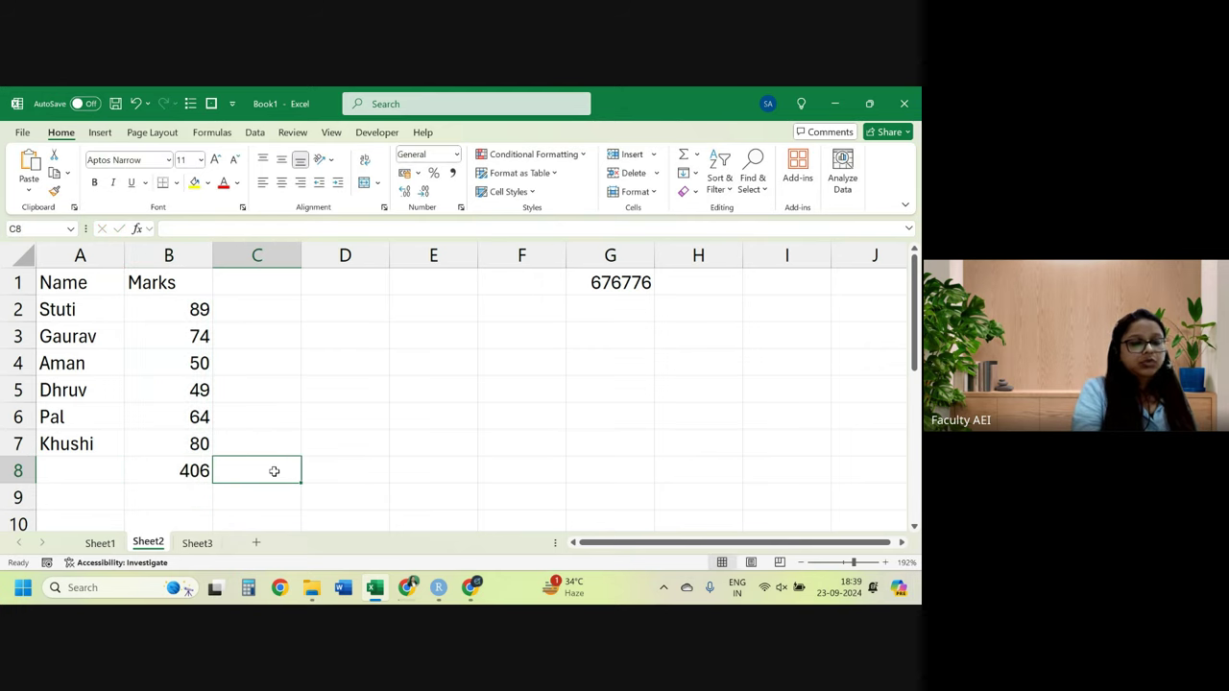
pyautogui.write('=sum(')
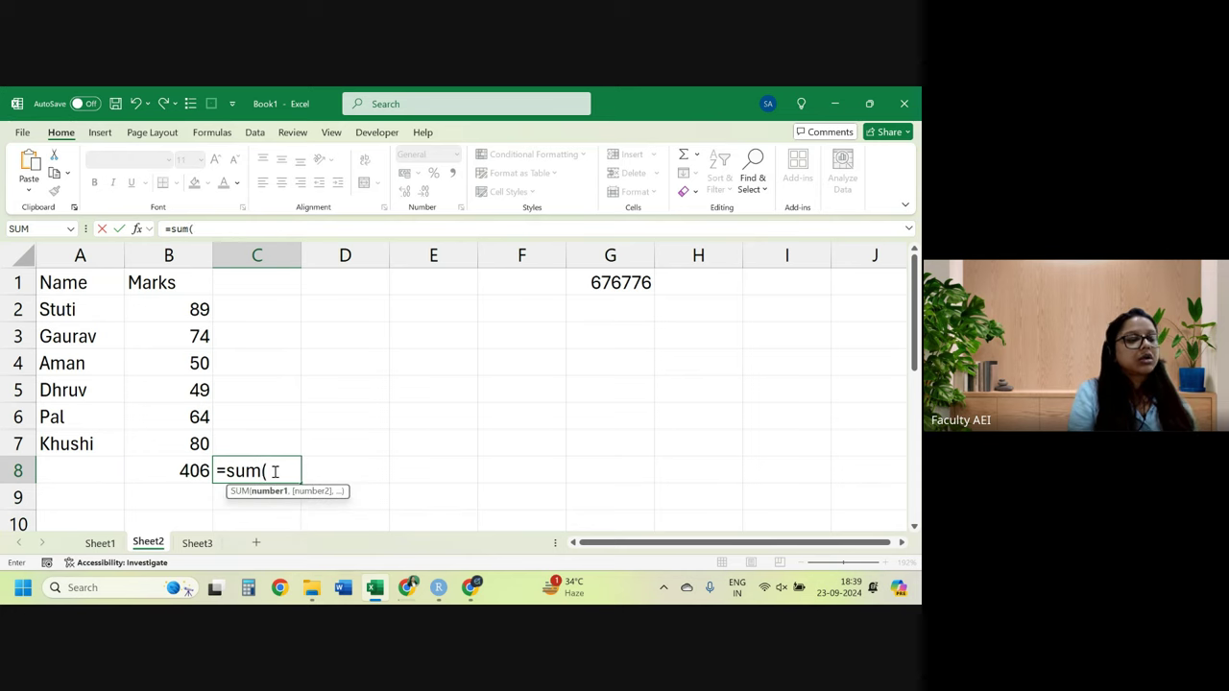
pyautogui.press('Left')
pyautogui.press('Up')
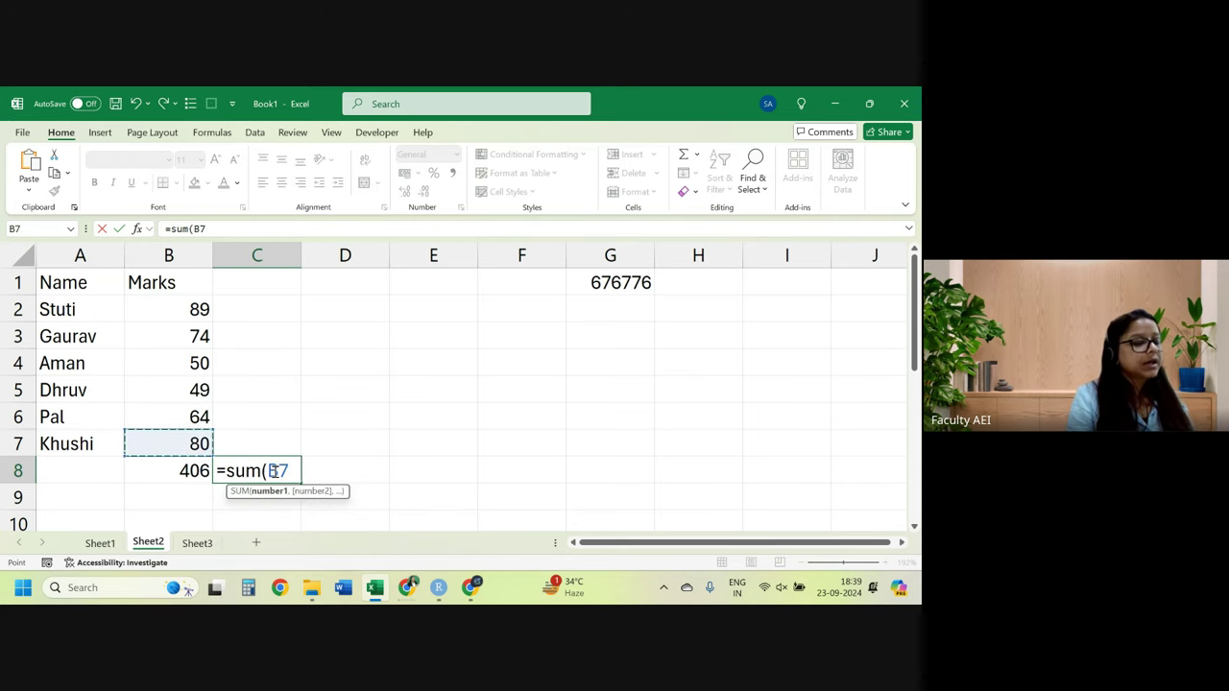
pyautogui.hotkey('shift', 'Up')
pyautogui.hotkey('shift', 'Up')
pyautogui.hotkey('shift', 'Up')
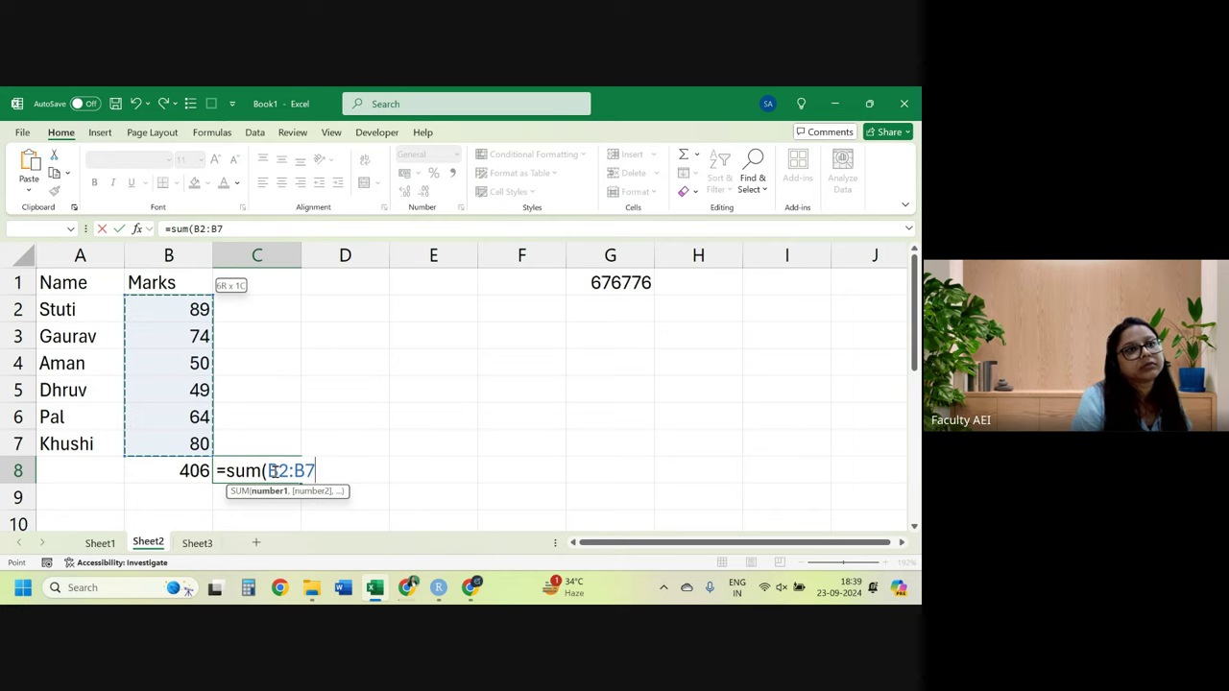
pyautogui.press('BackSpace')
pyautogui.press('BackSpace')
pyautogui.press('BackSpace')
pyautogui.press('BackSpace')
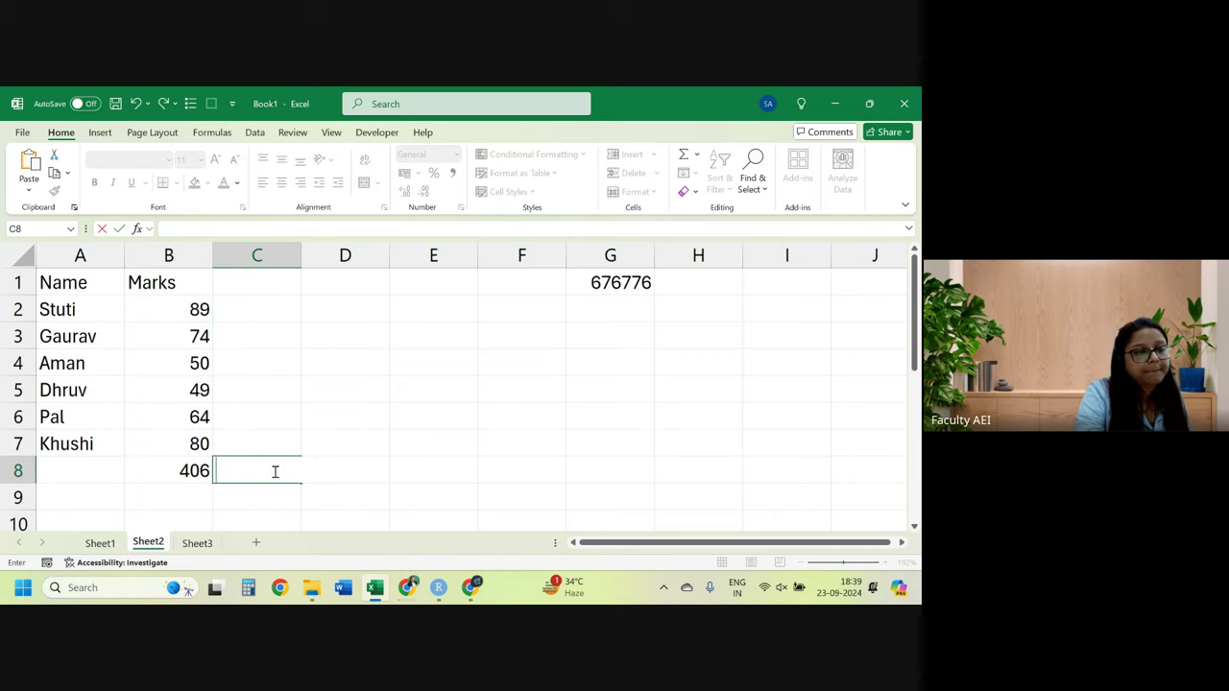
pyautogui.press('Return')
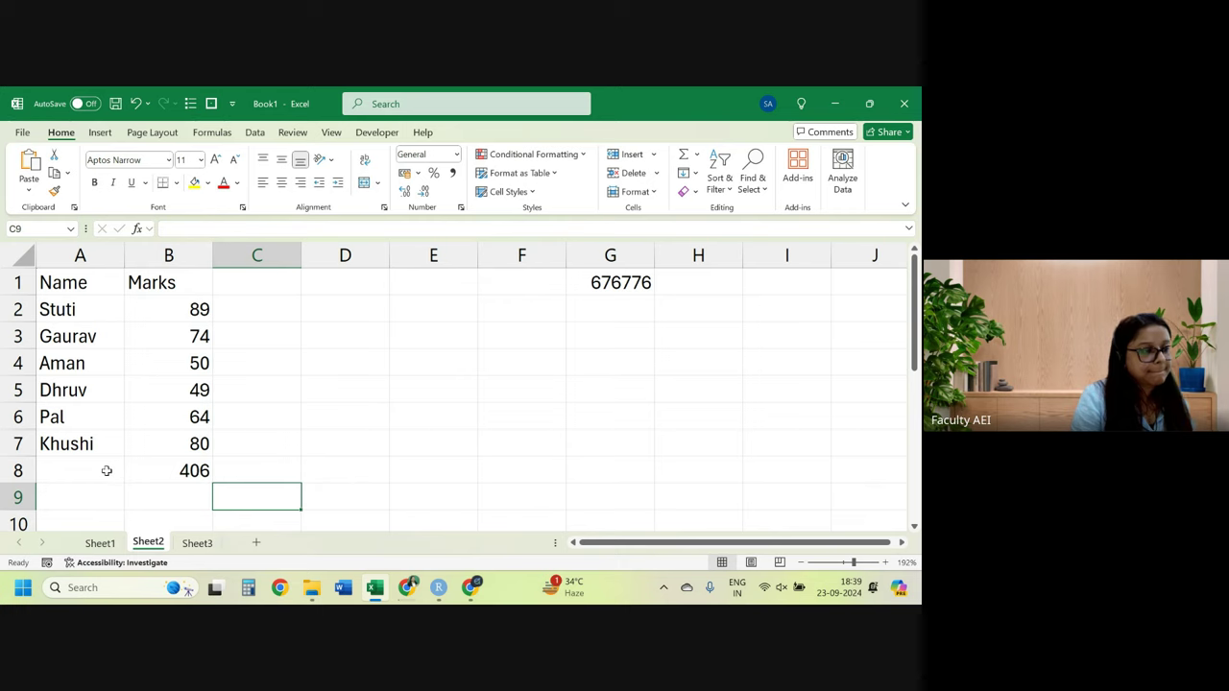
# Label cell A8 as SUM for the total row.
pyautogui.click(100, 469)
pyautogui.write('SUM')
pyautogui.press('Return')
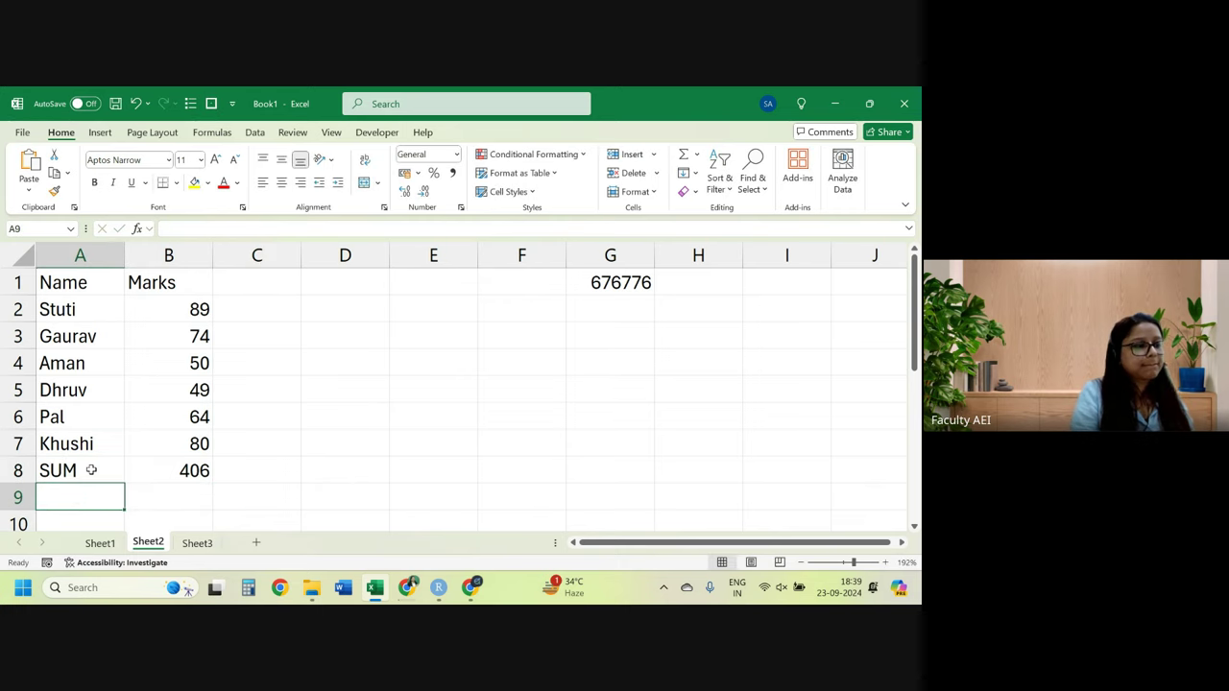
pyautogui.press('Tab')
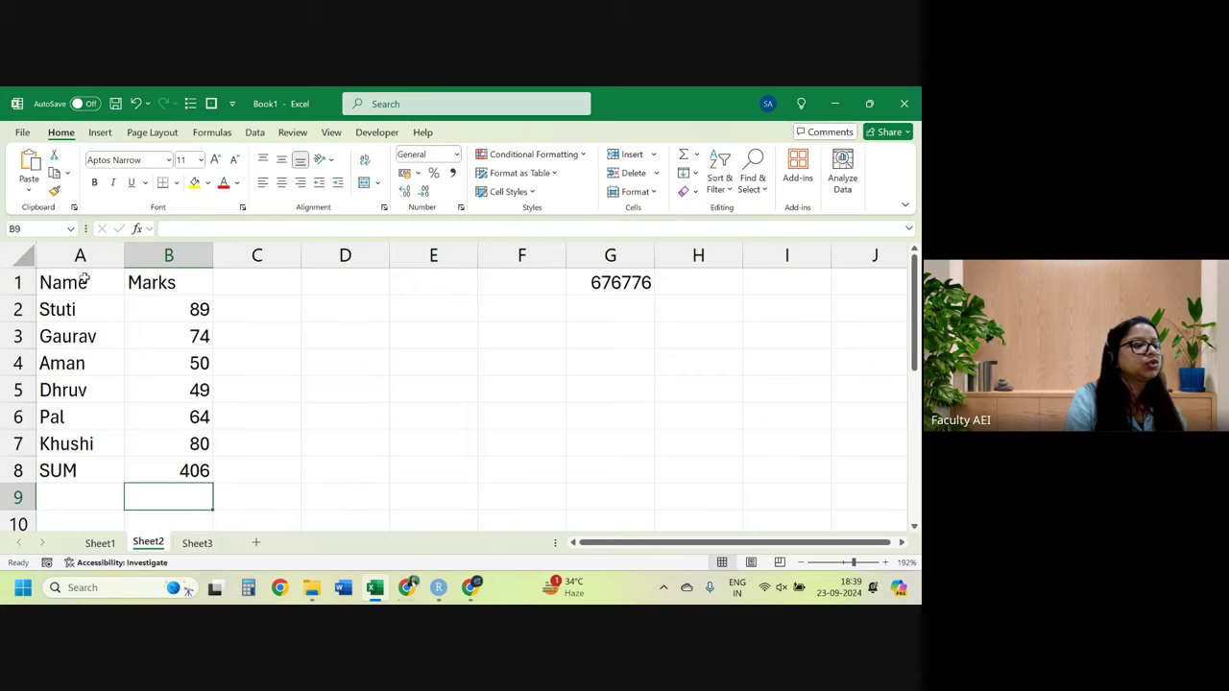
# Make the Name and Marks headers in A1:B1 bold.
pyautogui.moveTo(85, 279); pyautogui.dragTo(196, 284)
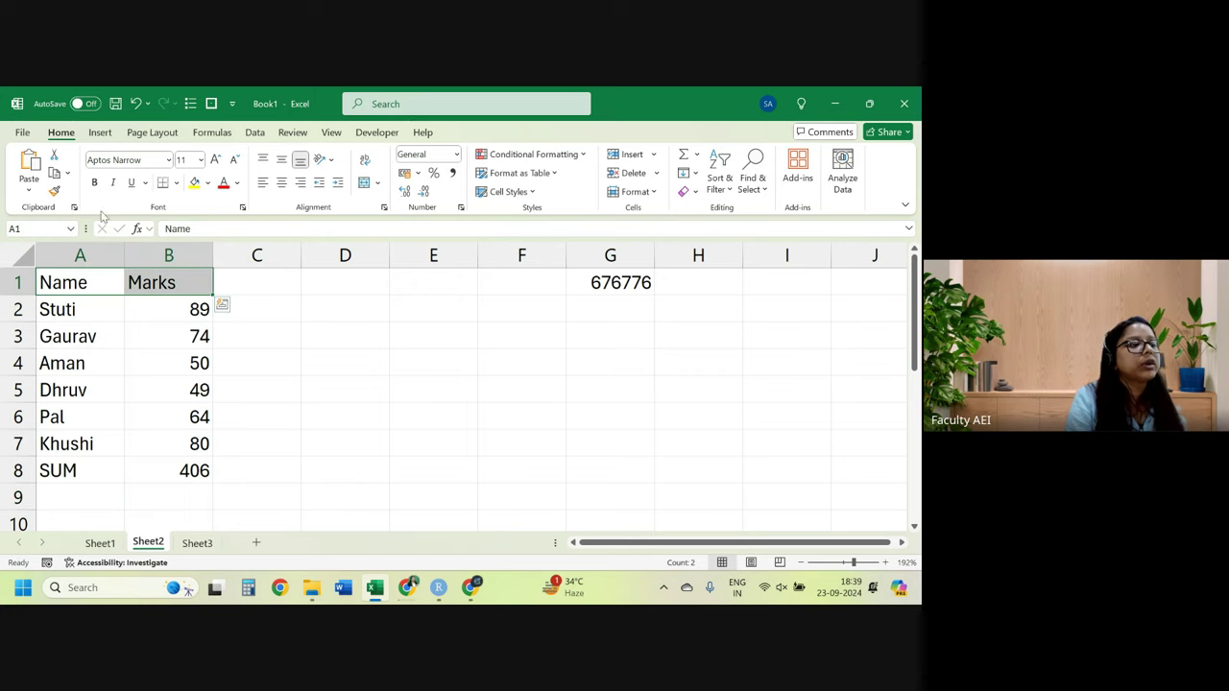
pyautogui.click(95, 184)
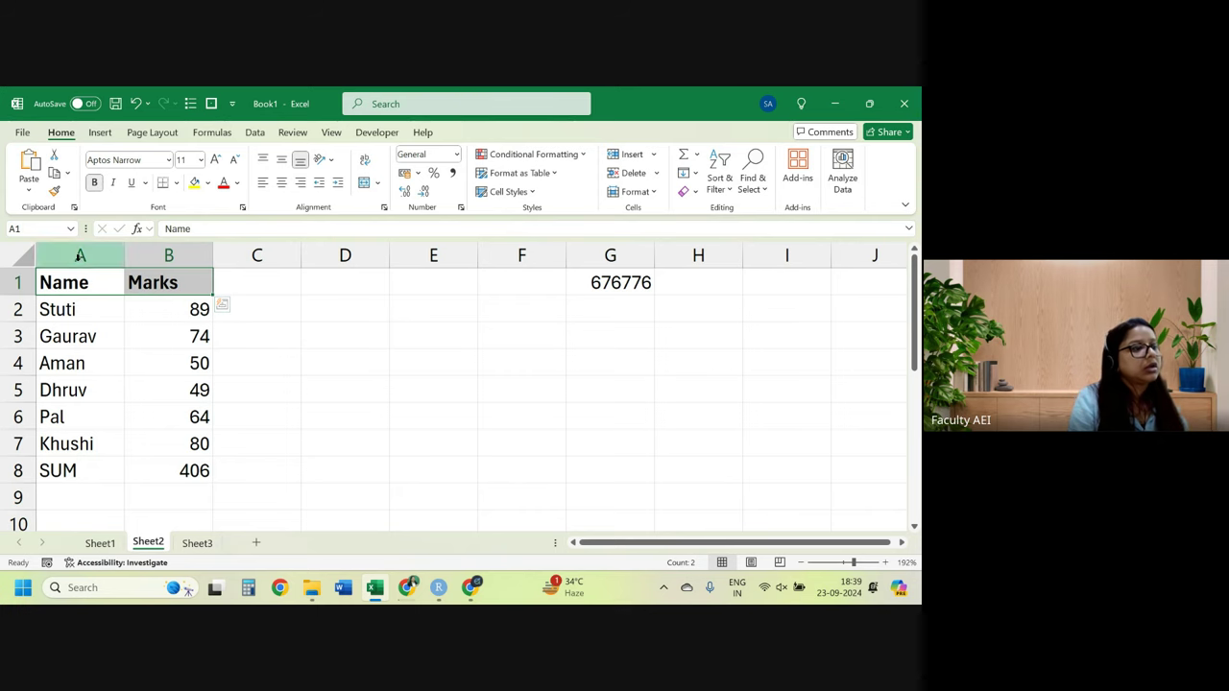
pyautogui.moveTo(75, 286); pyautogui.dragTo(196, 440)
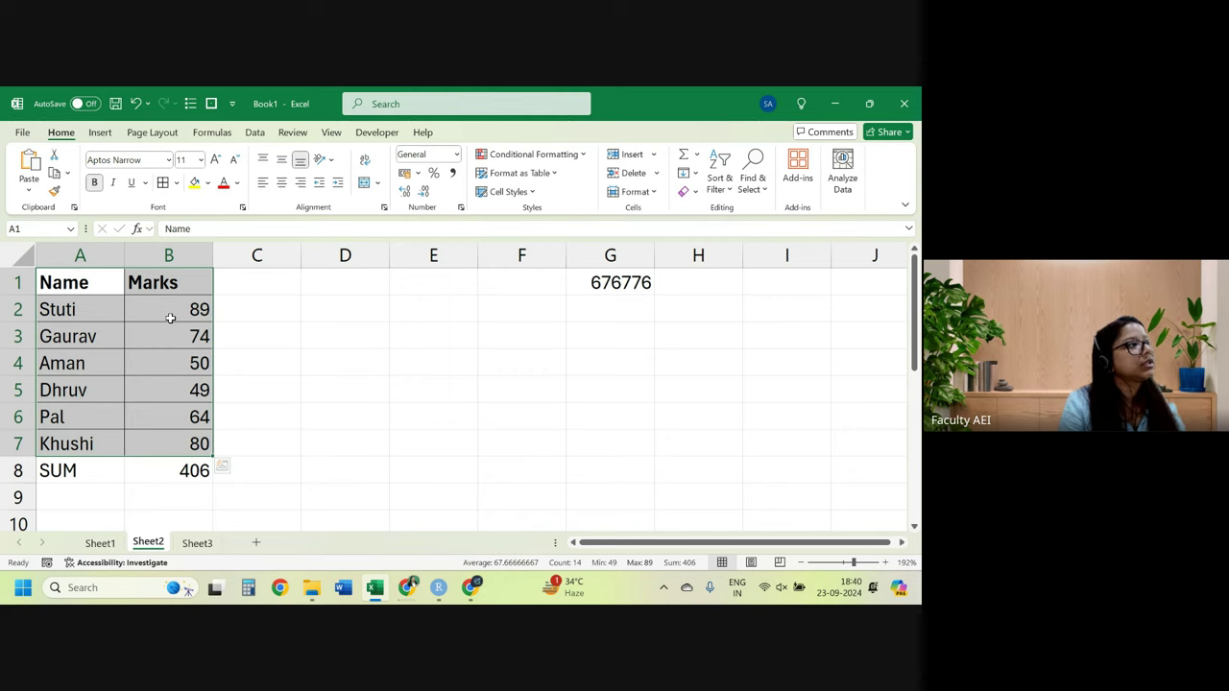
pyautogui.click(284, 327)
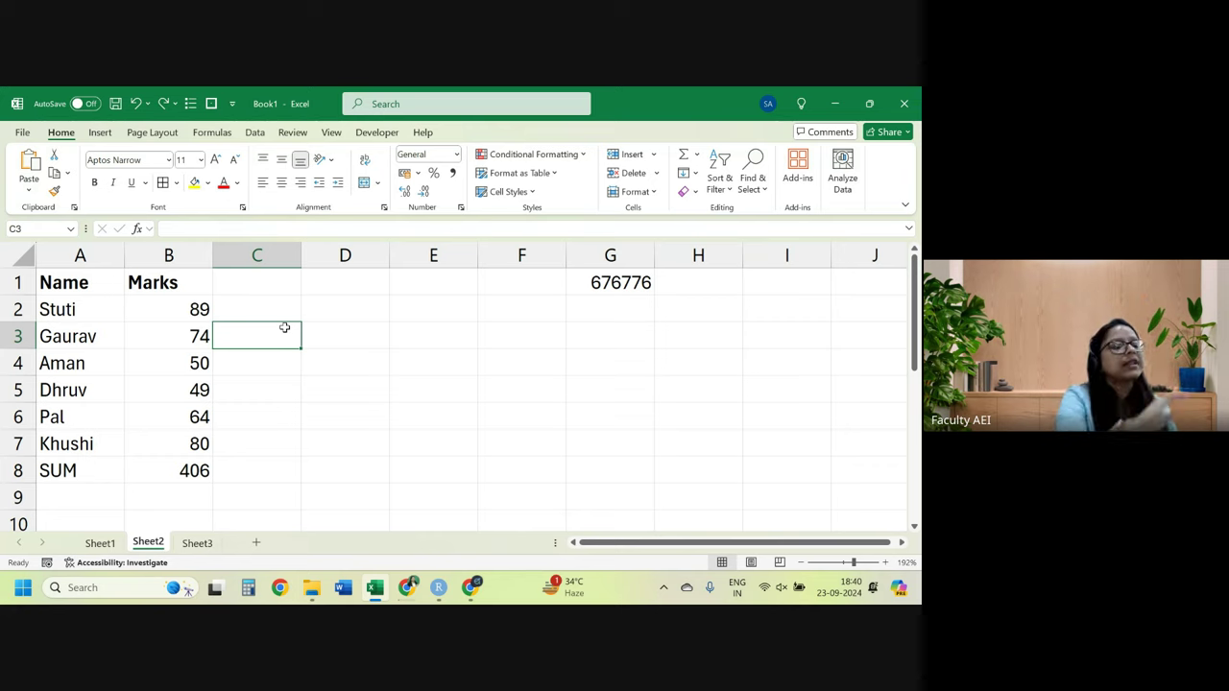
# Show B8's =SUM(B2:B7) formula twice, confirming it unchanged at 406.
pyautogui.click(187, 465)
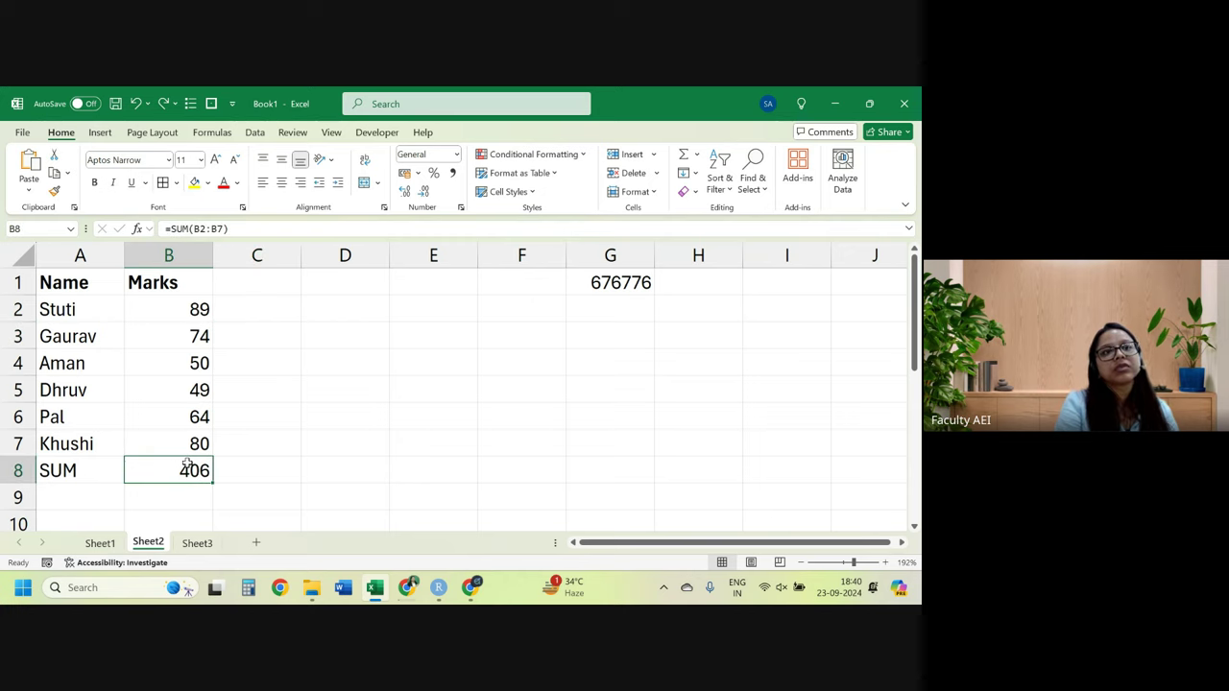
pyautogui.doubleClick(188, 465)
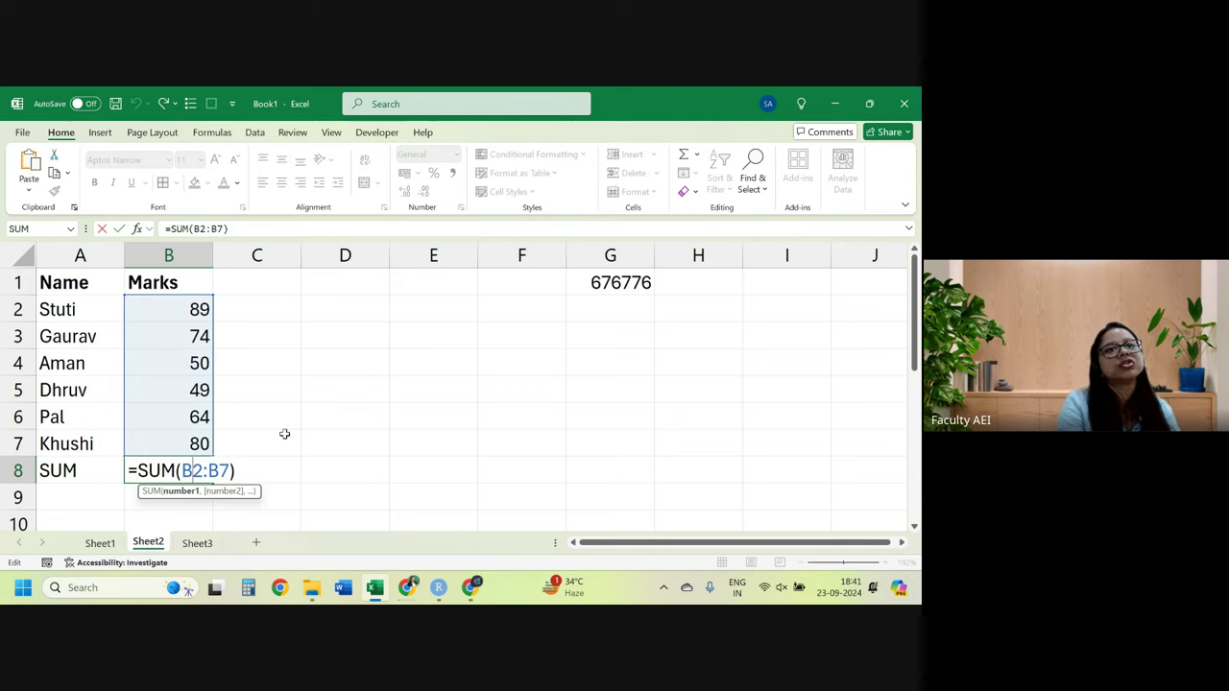
pyautogui.press('Return')
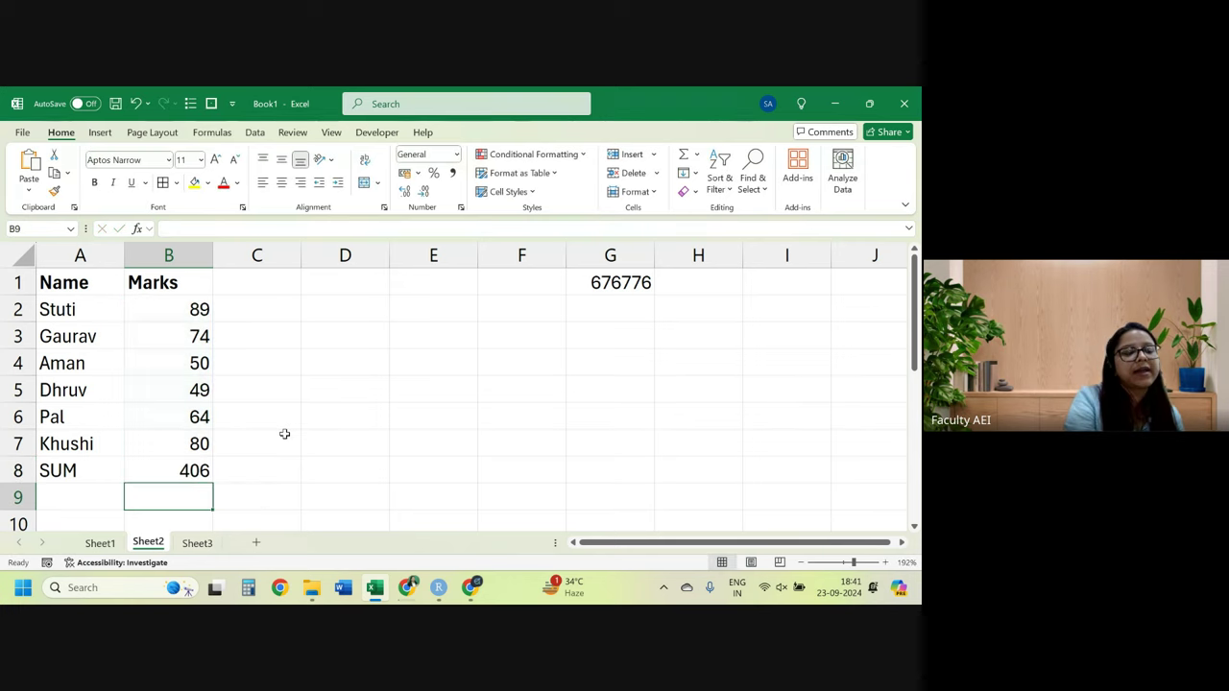
pyautogui.doubleClick(178, 471)
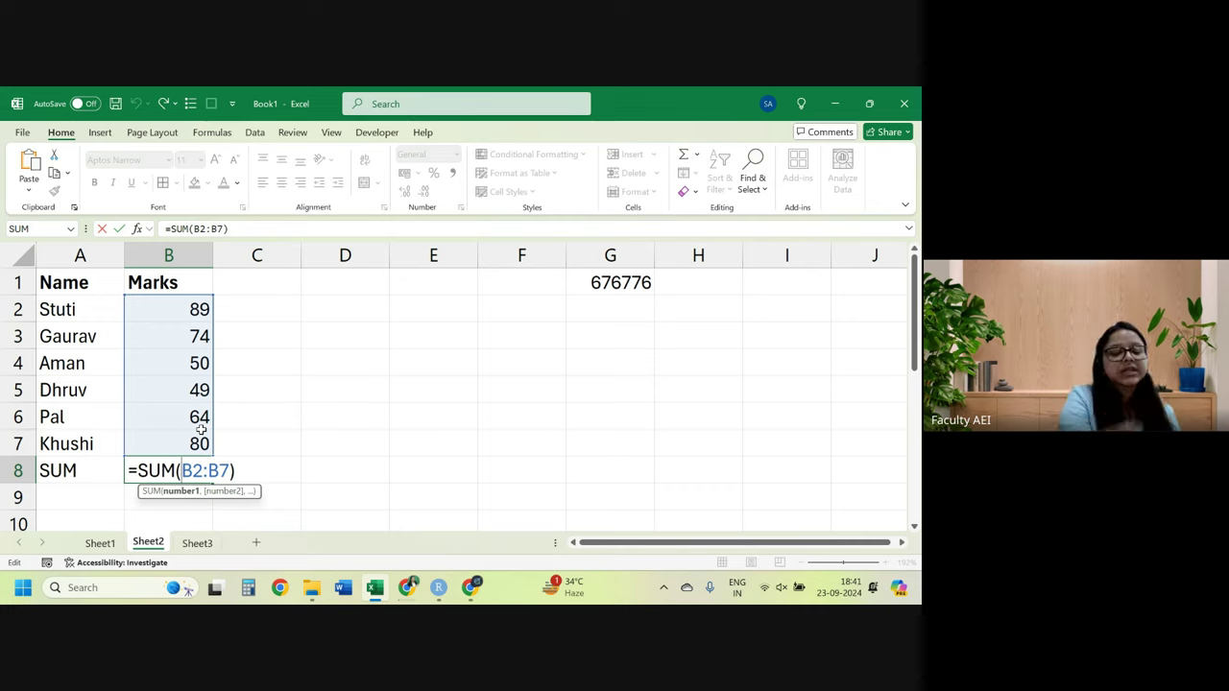
pyautogui.press('Return')
# Label A9 as PRODUCT and start a =PRODUCT( formula in B9 from autocomplete.
pyautogui.press('Left')
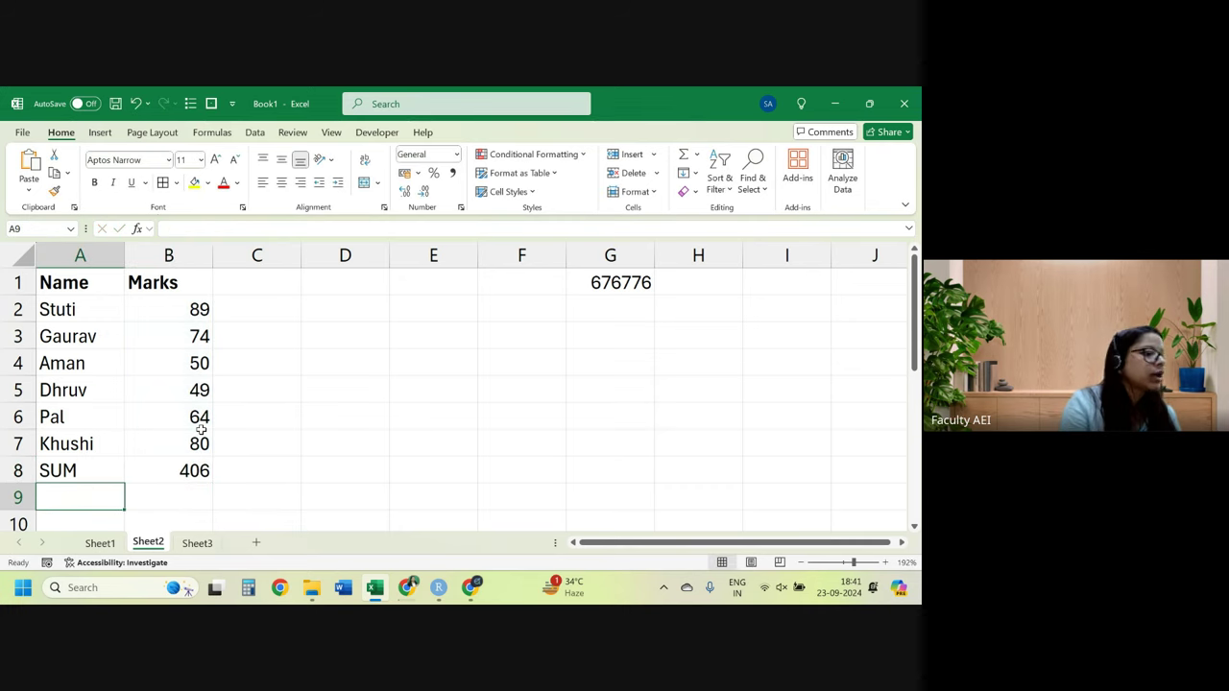
pyautogui.write('PRO')
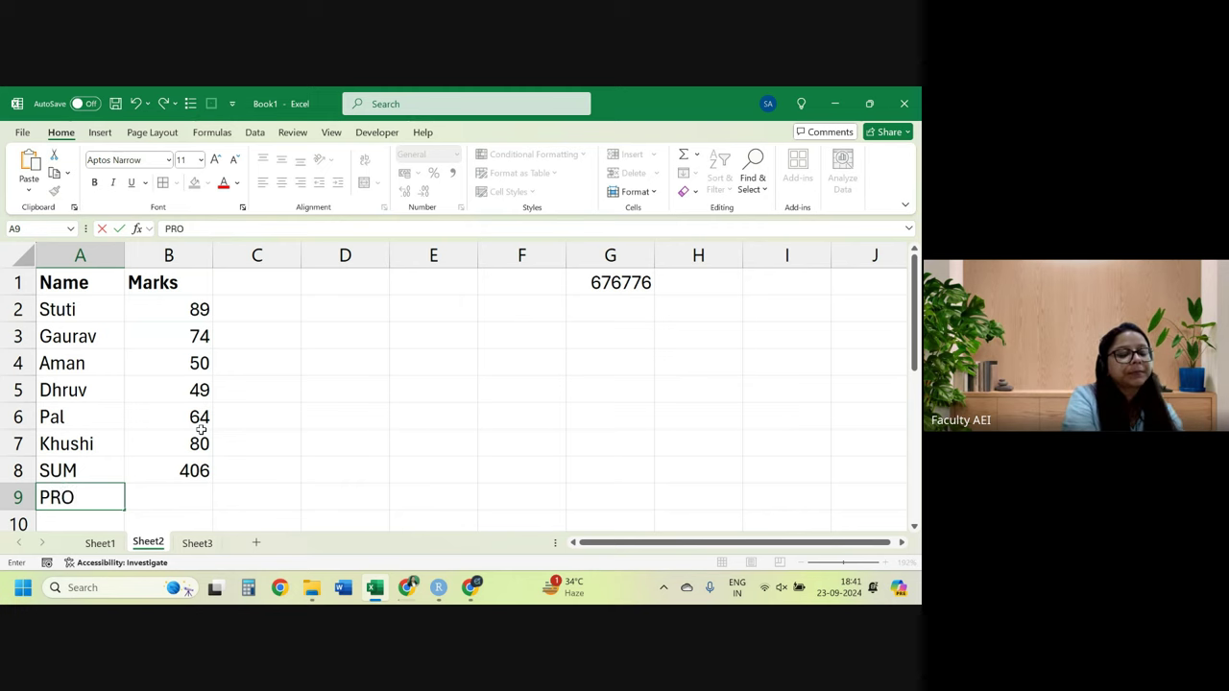
pyautogui.write('DUCC')
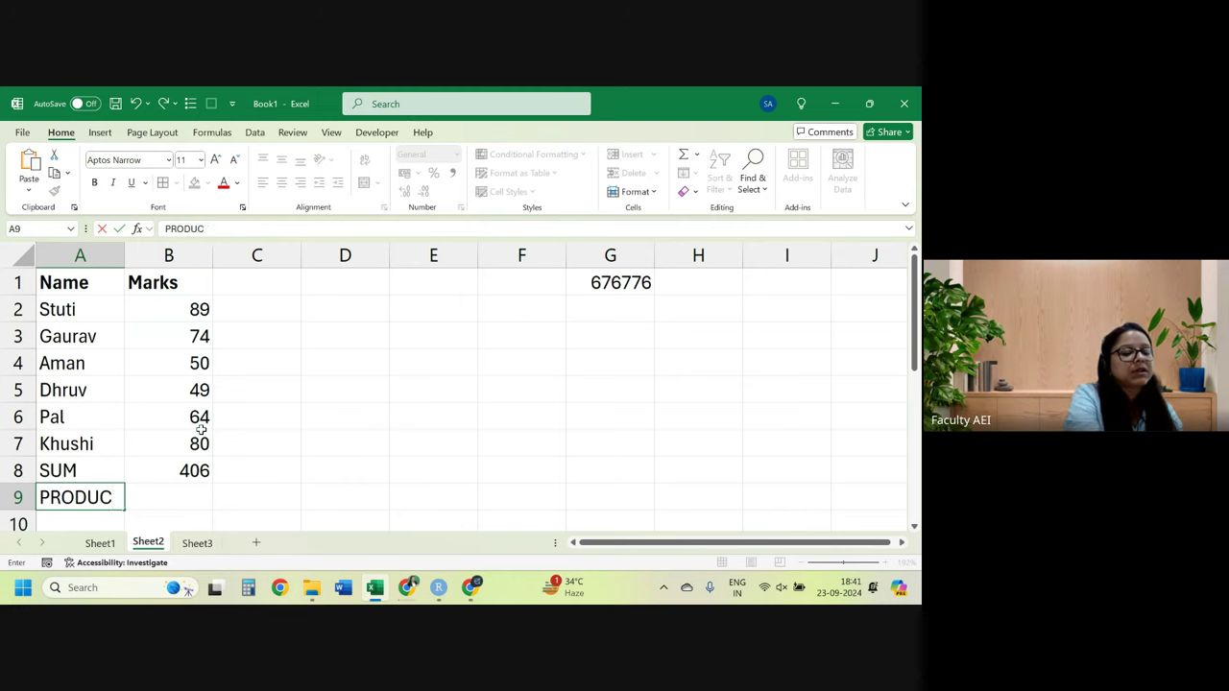
pyautogui.press('Right')
pyautogui.write('=PR')
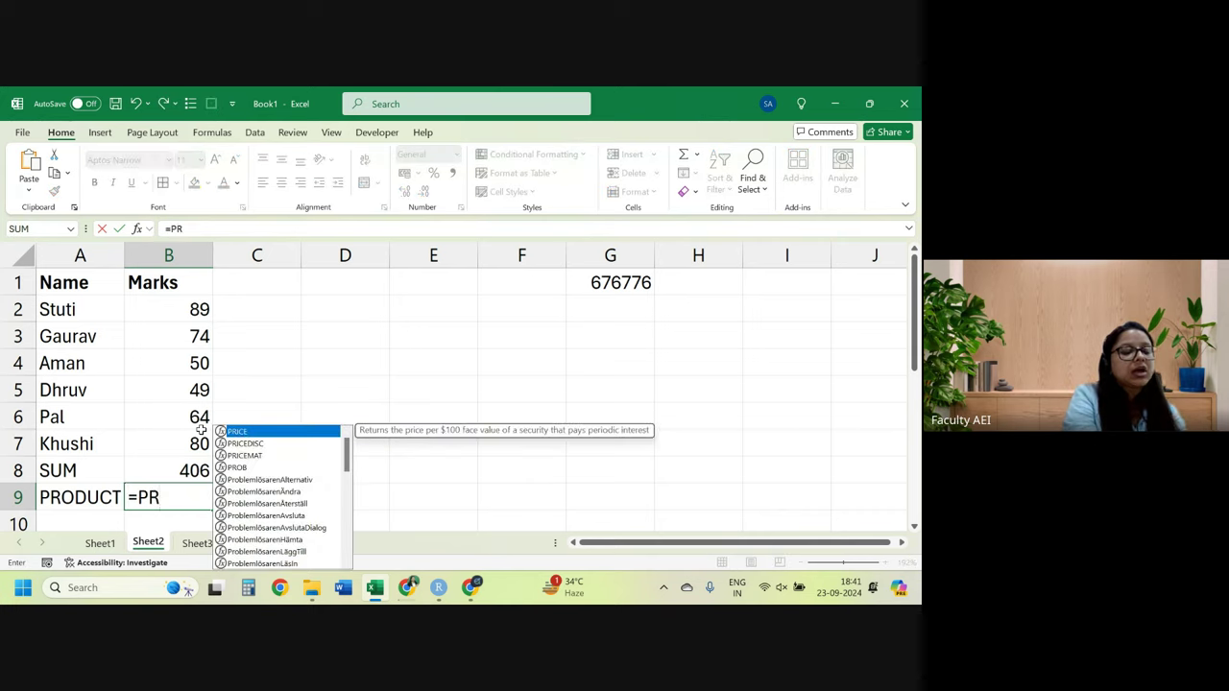
pyautogui.write('OD')
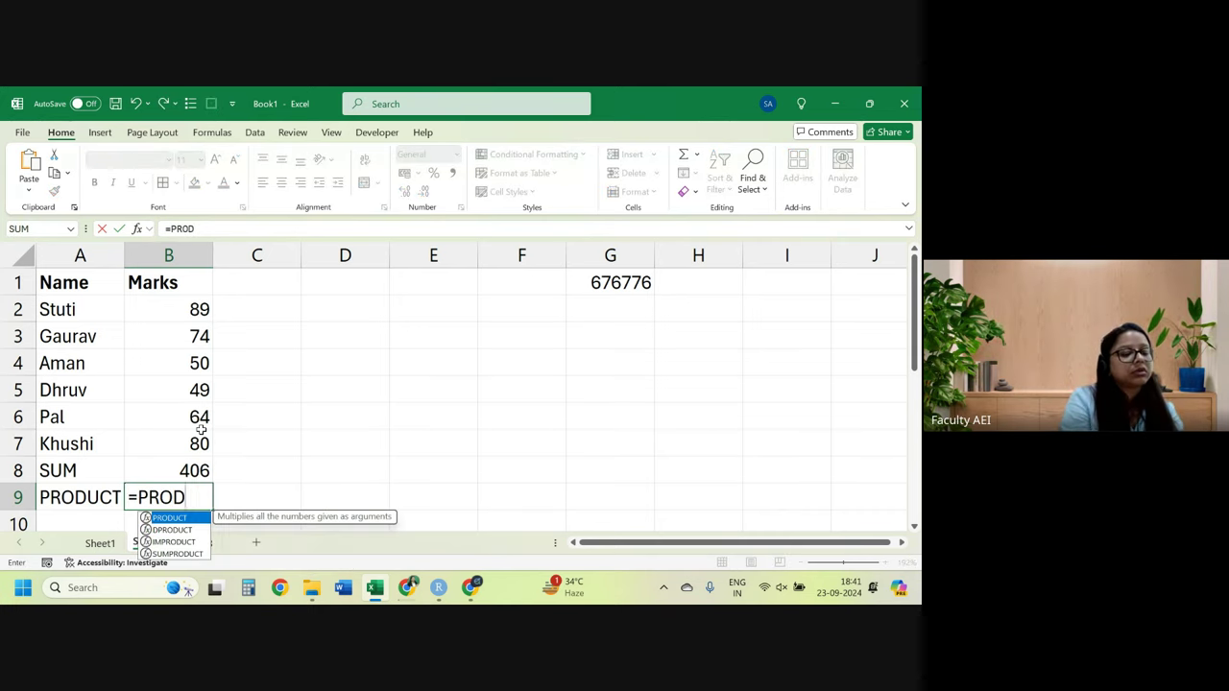
pyautogui.write('U')
pyautogui.press('Tab')
pyautogui.press('BackSpace')
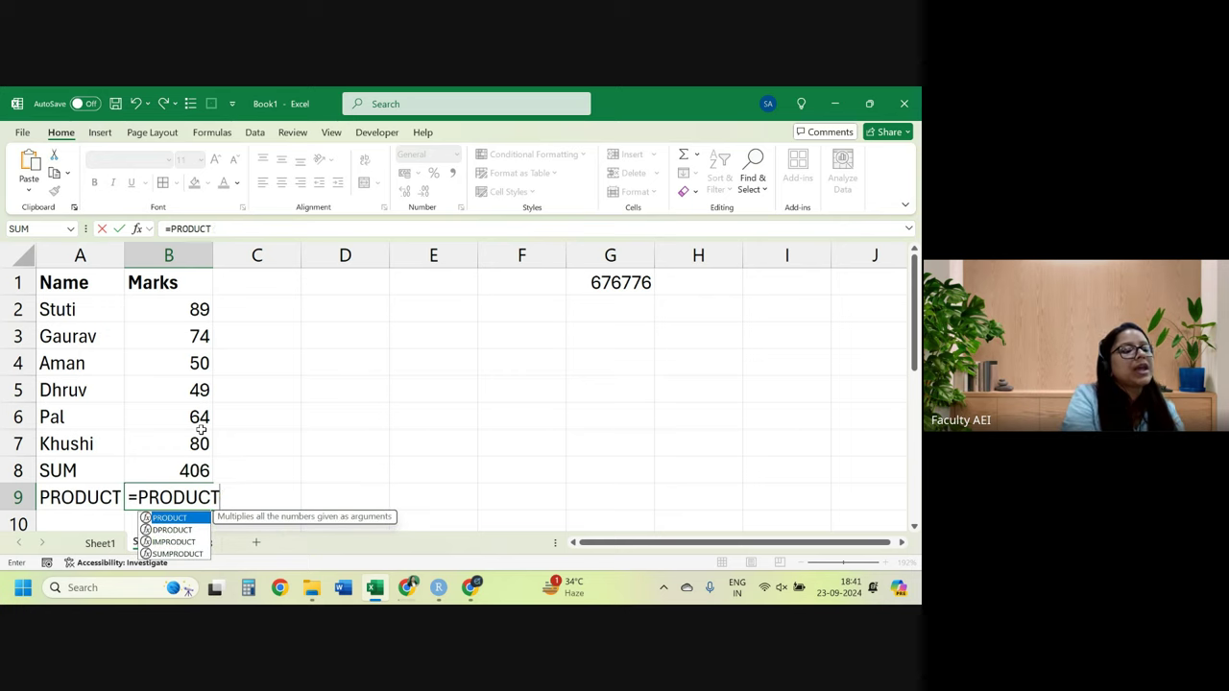
pyautogui.press('BackSpace')
pyautogui.press('BackSpace')
pyautogui.press('BackSpace')
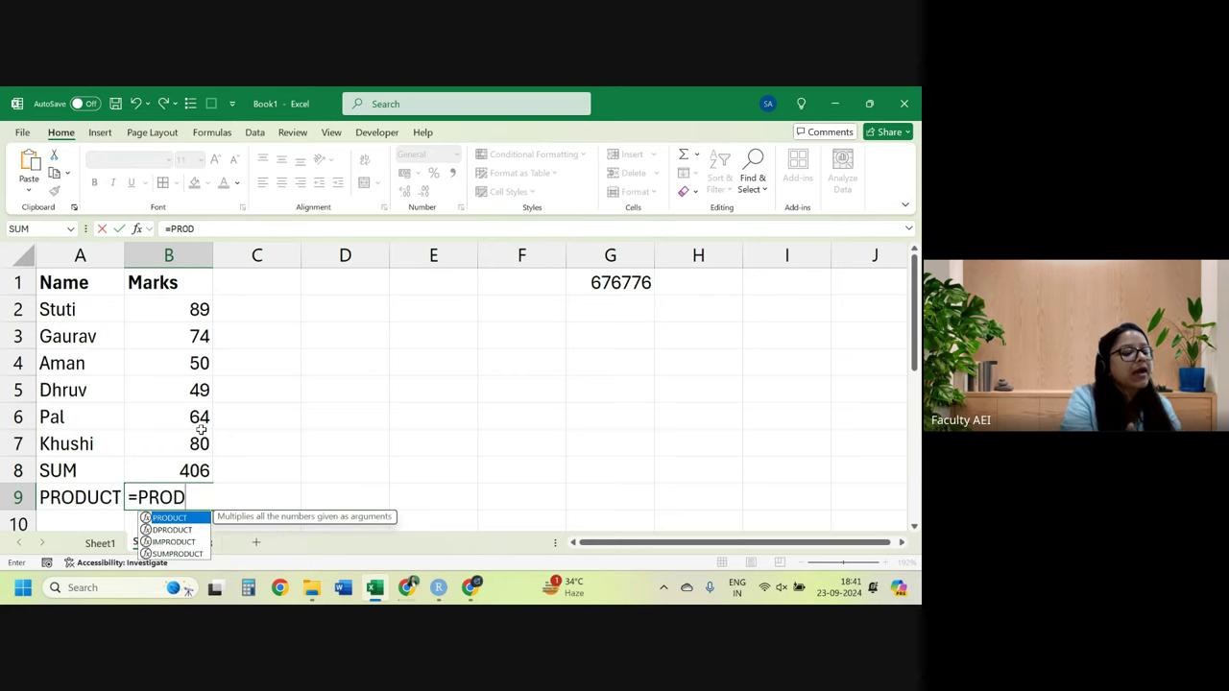
pyautogui.press('Tab')
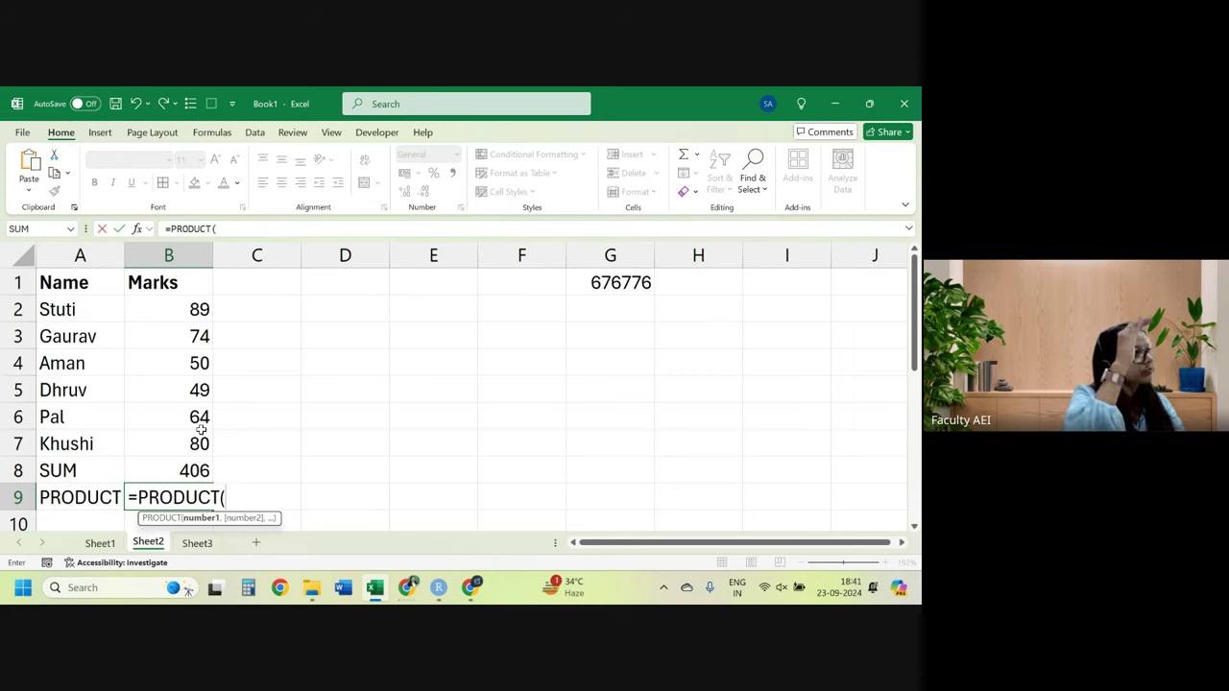
pyautogui.click(202, 434)
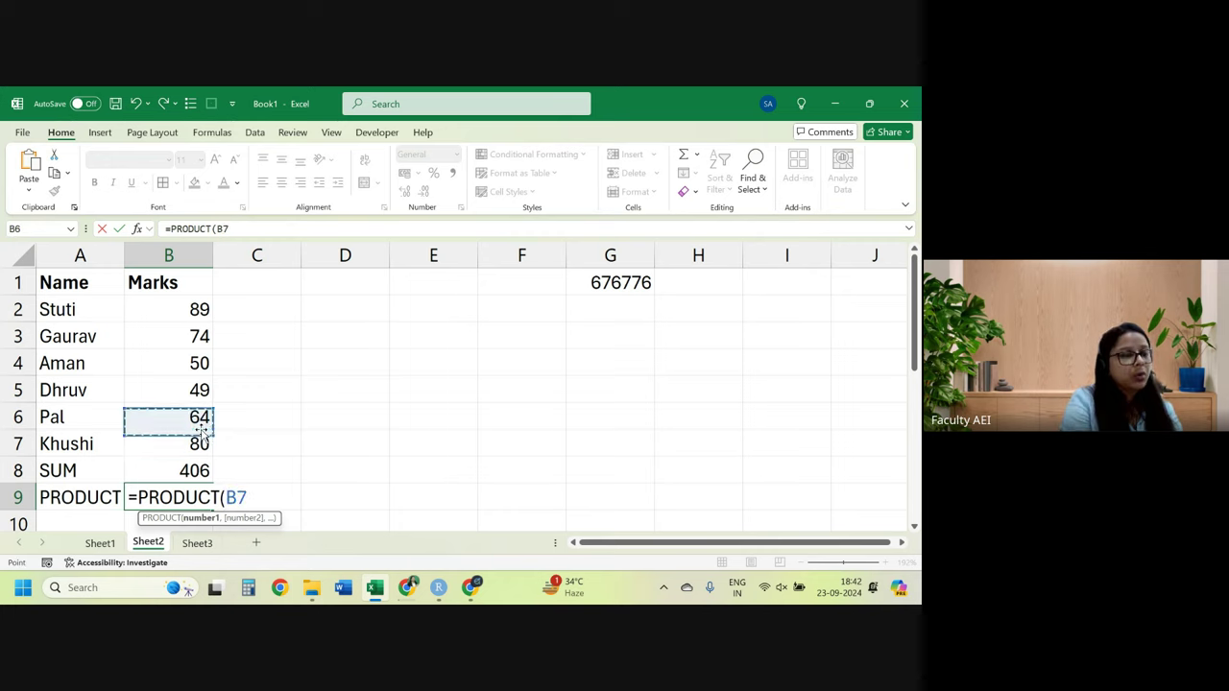
pyautogui.hotkey('ctrl', 'shift', 'Up')
pyautogui.hotkey('shift', 'Down')
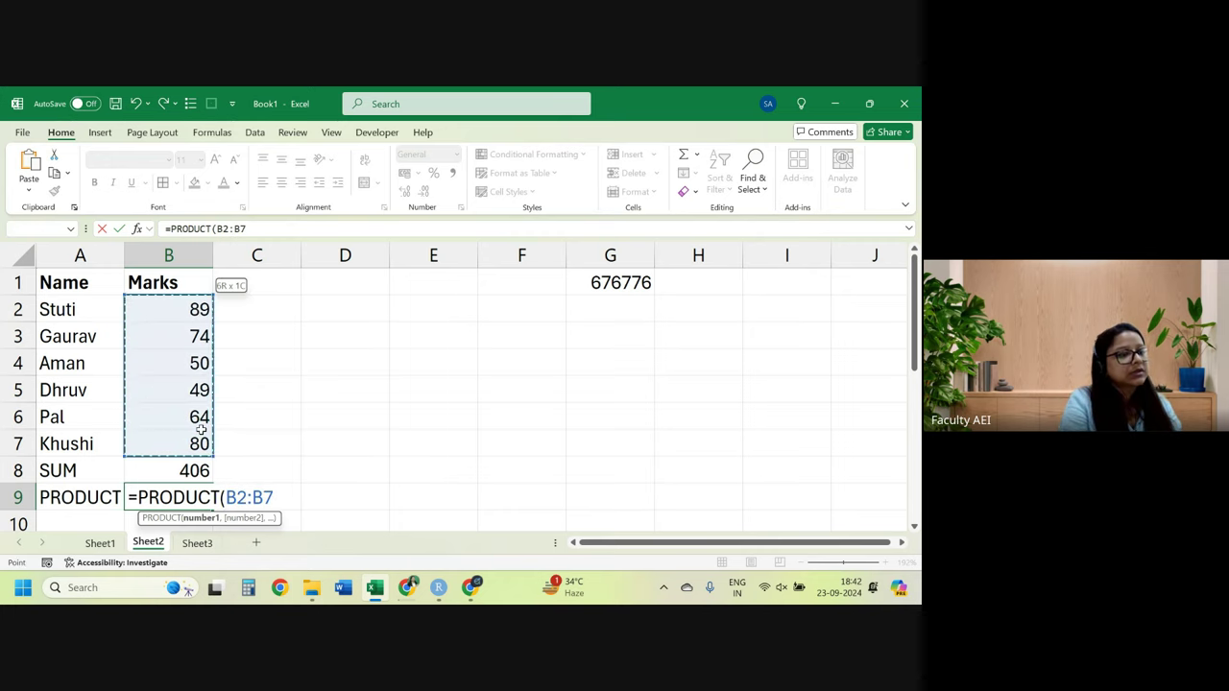
pyautogui.write(')')
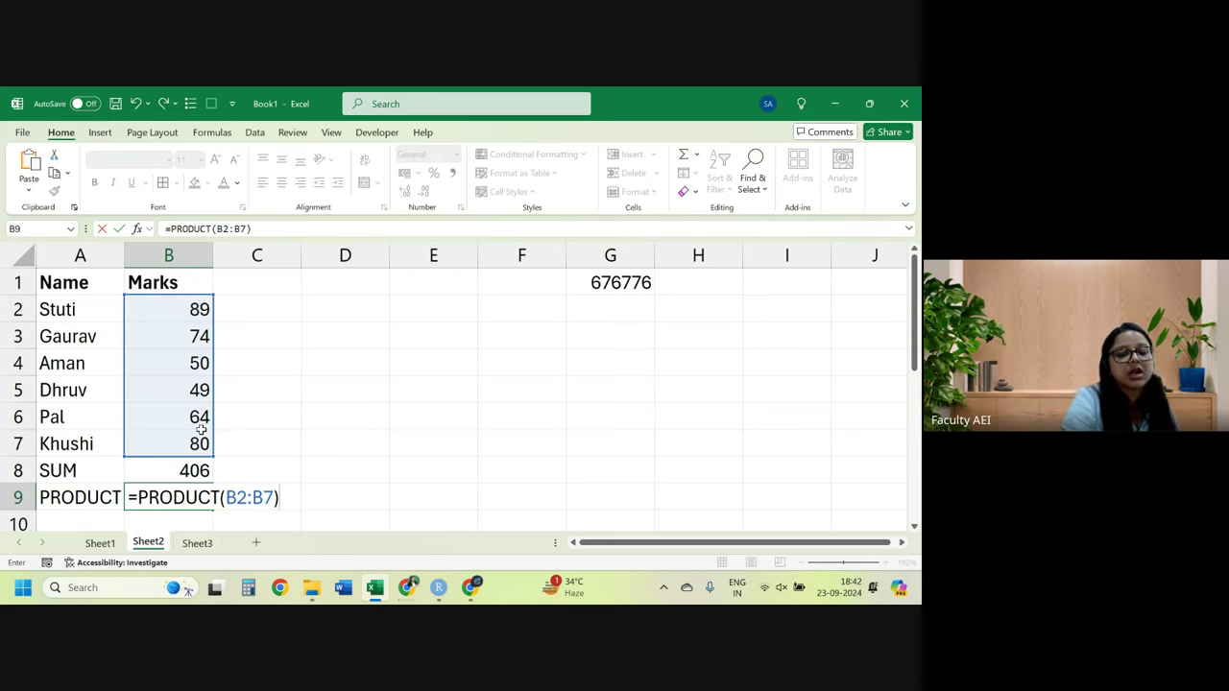
pyautogui.press('Return')
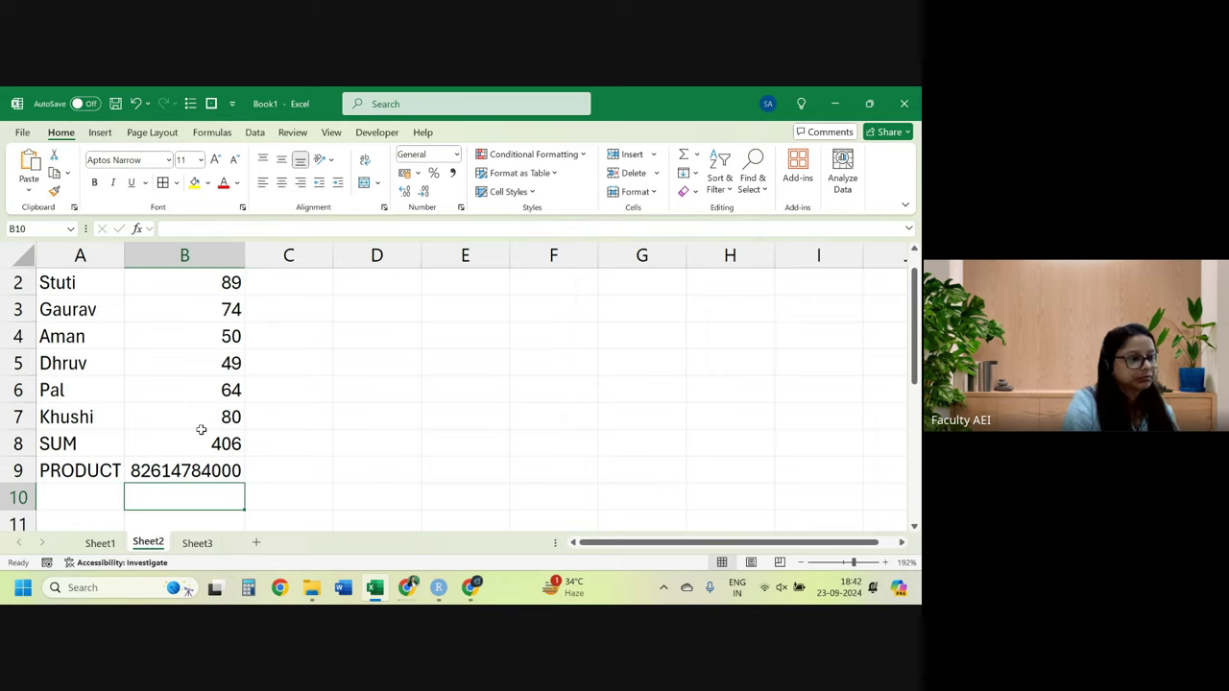
pyautogui.scroll(1, 201, 429)
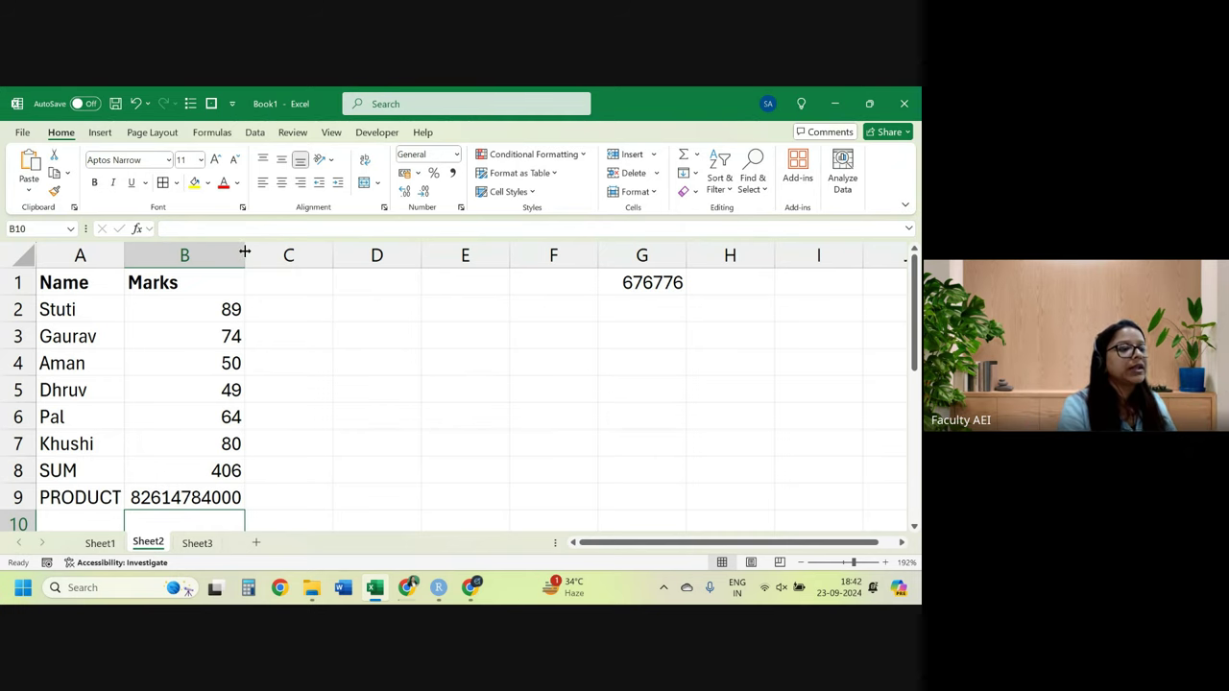
pyautogui.moveTo(243, 252); pyautogui.dragTo(166, 252)
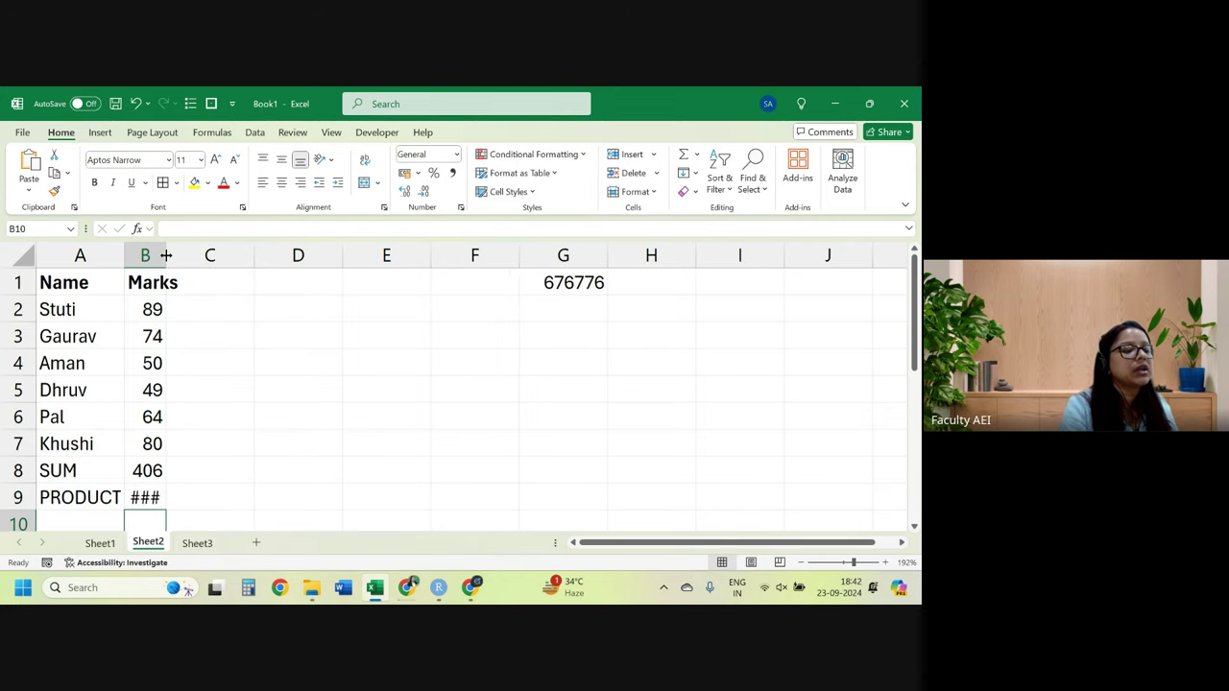
pyautogui.click(137, 498)
pyautogui.moveTo(137, 498)
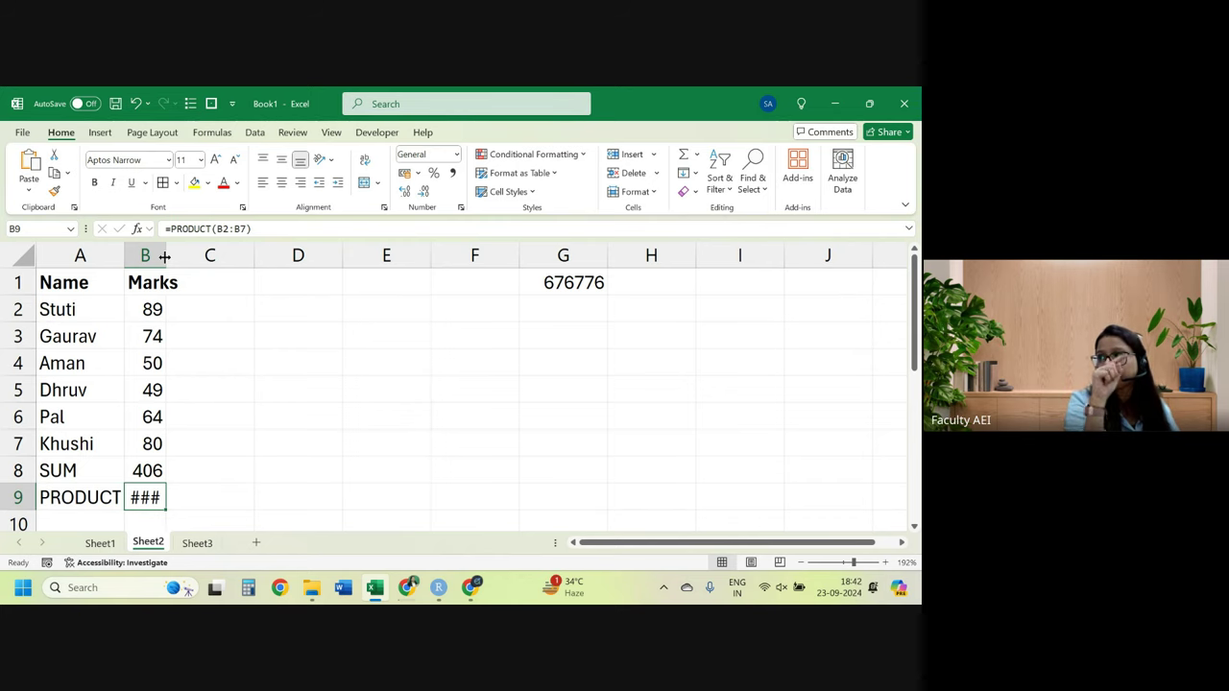
pyautogui.doubleClick(164, 256)
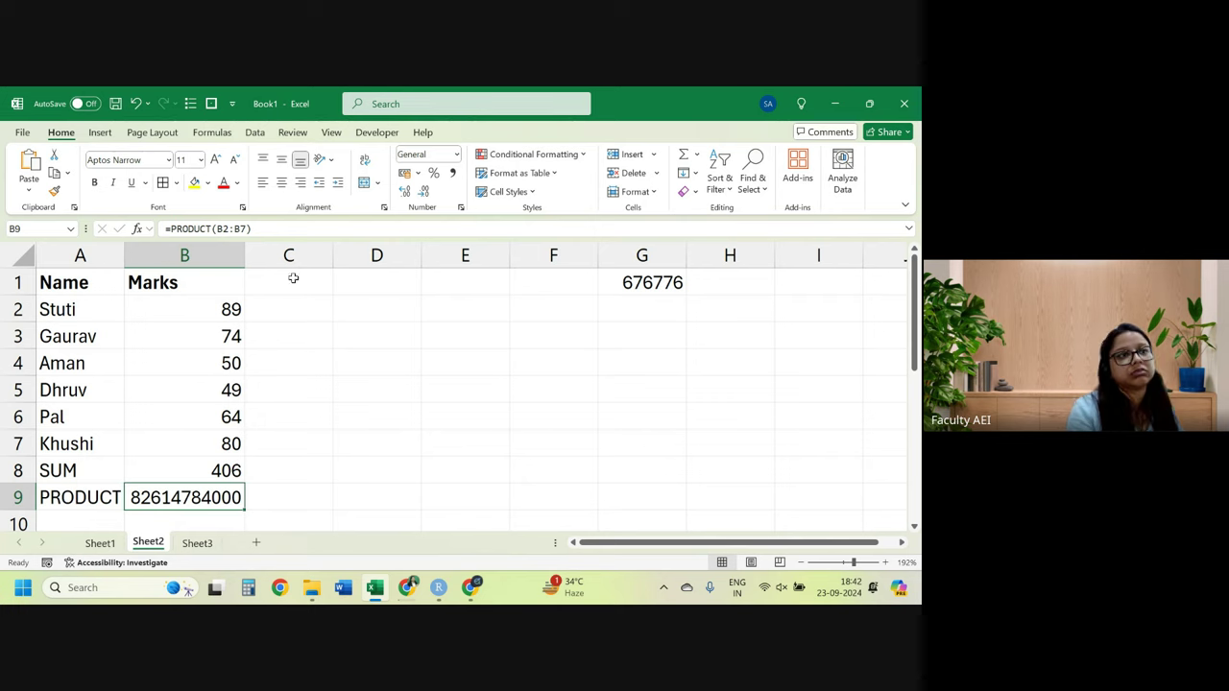
pyautogui.click(661, 292)
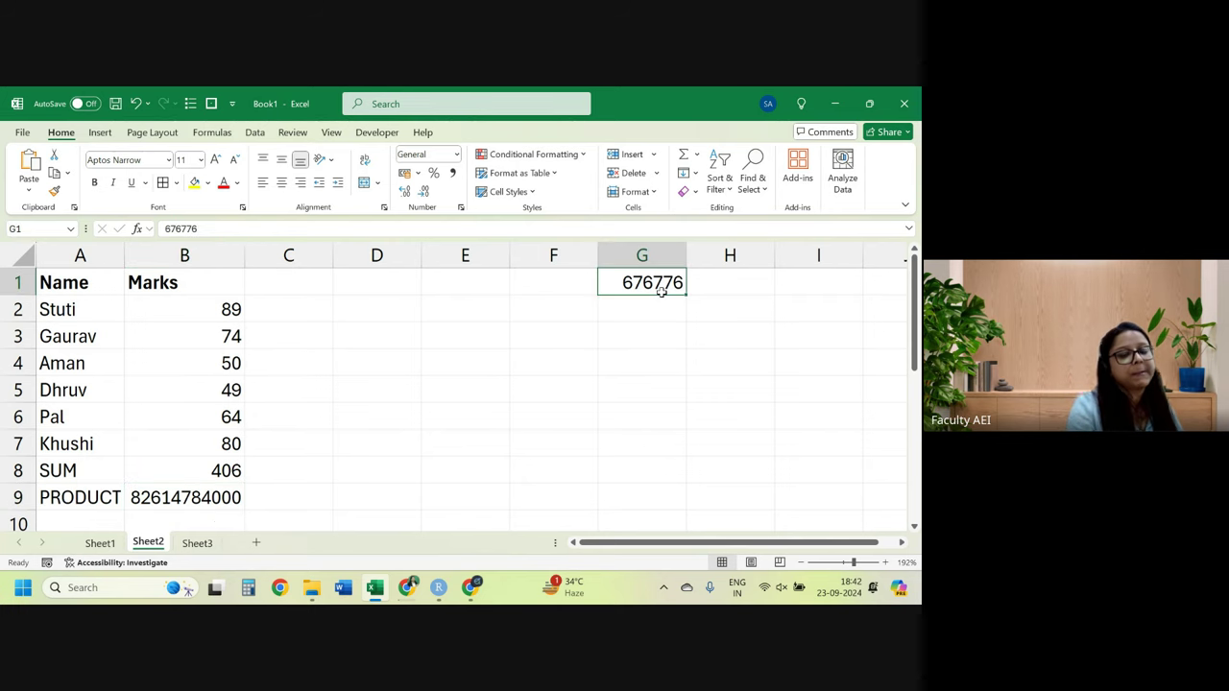
# Clear 676776 from G1, then narrow column B until ### shows and AutoFit it back.
pyautogui.press('Delete')
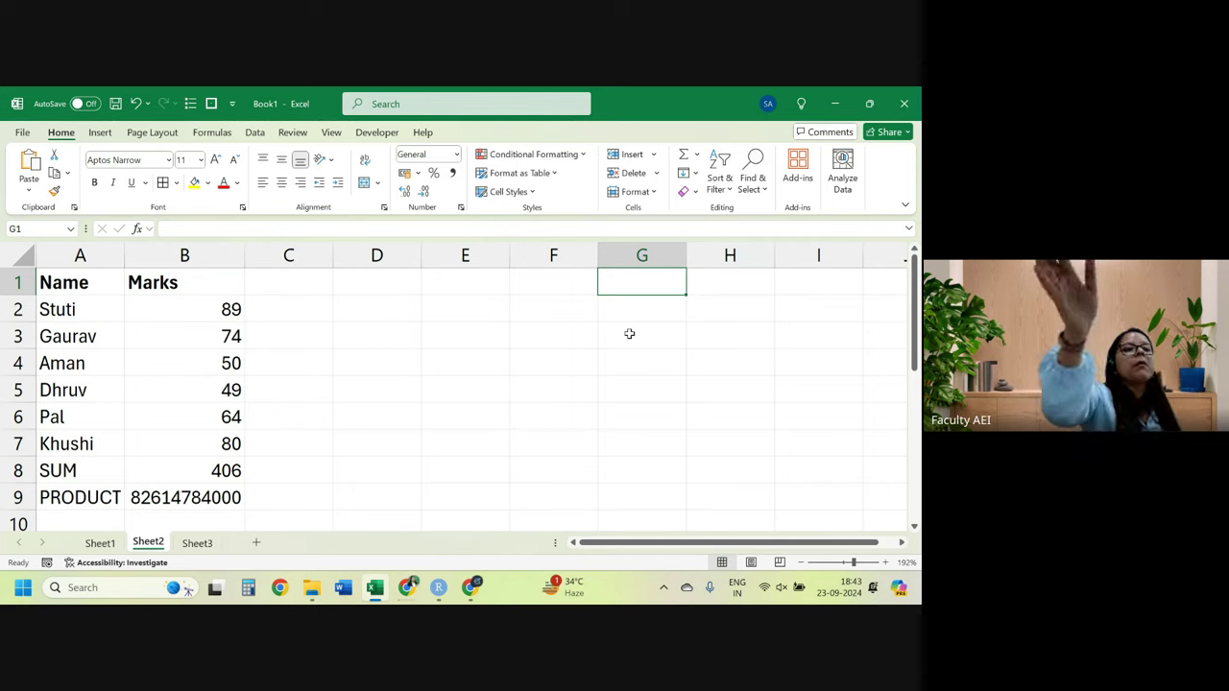
pyautogui.click(279, 485)
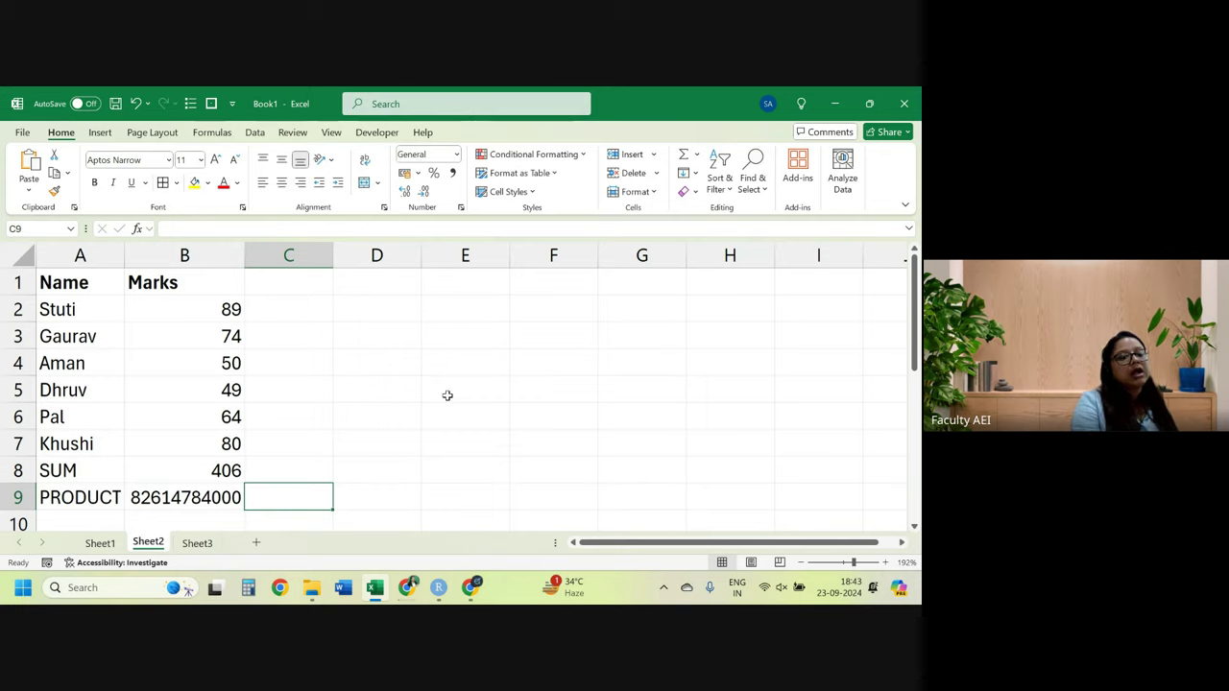
pyautogui.scroll(-5, 448, 395)
pyautogui.scroll(5, 447, 395)
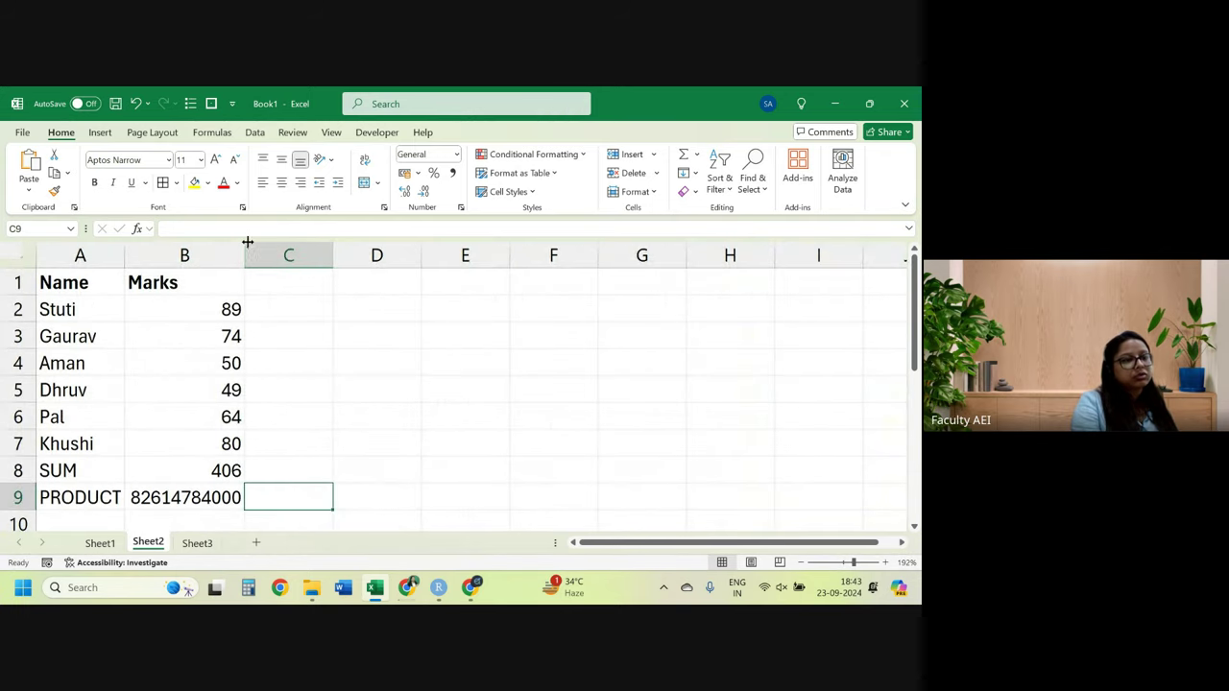
pyautogui.moveTo(247, 242); pyautogui.dragTo(170, 242)
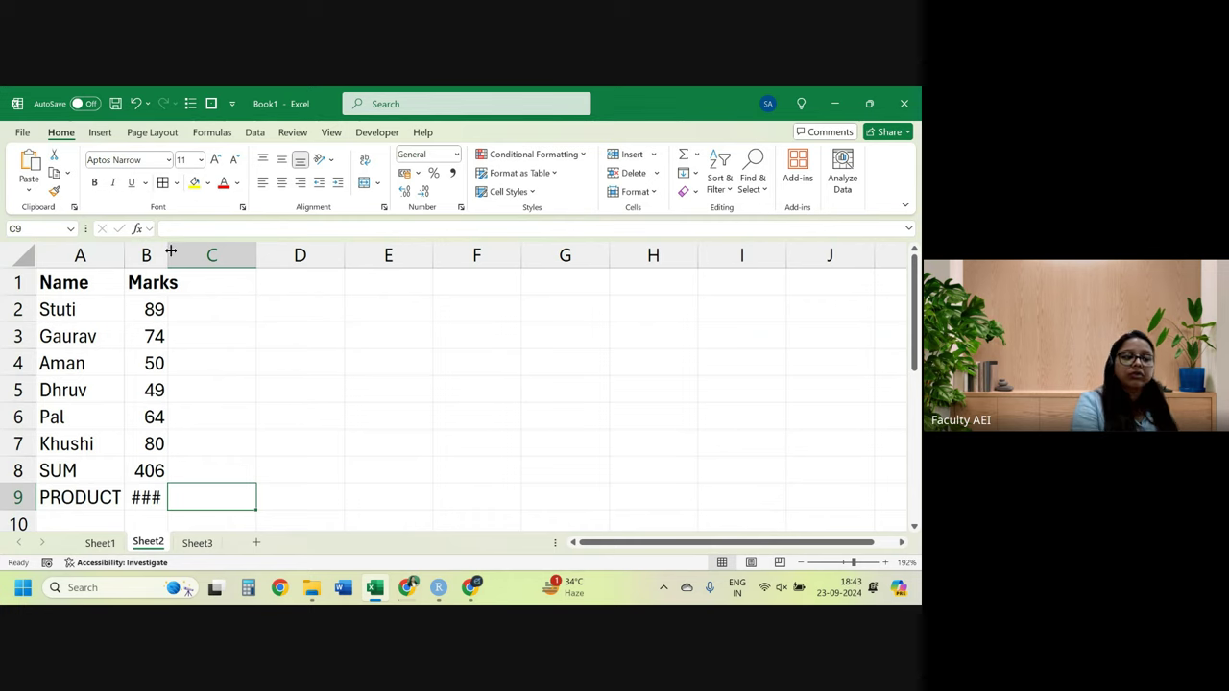
pyautogui.doubleClick(170, 251)
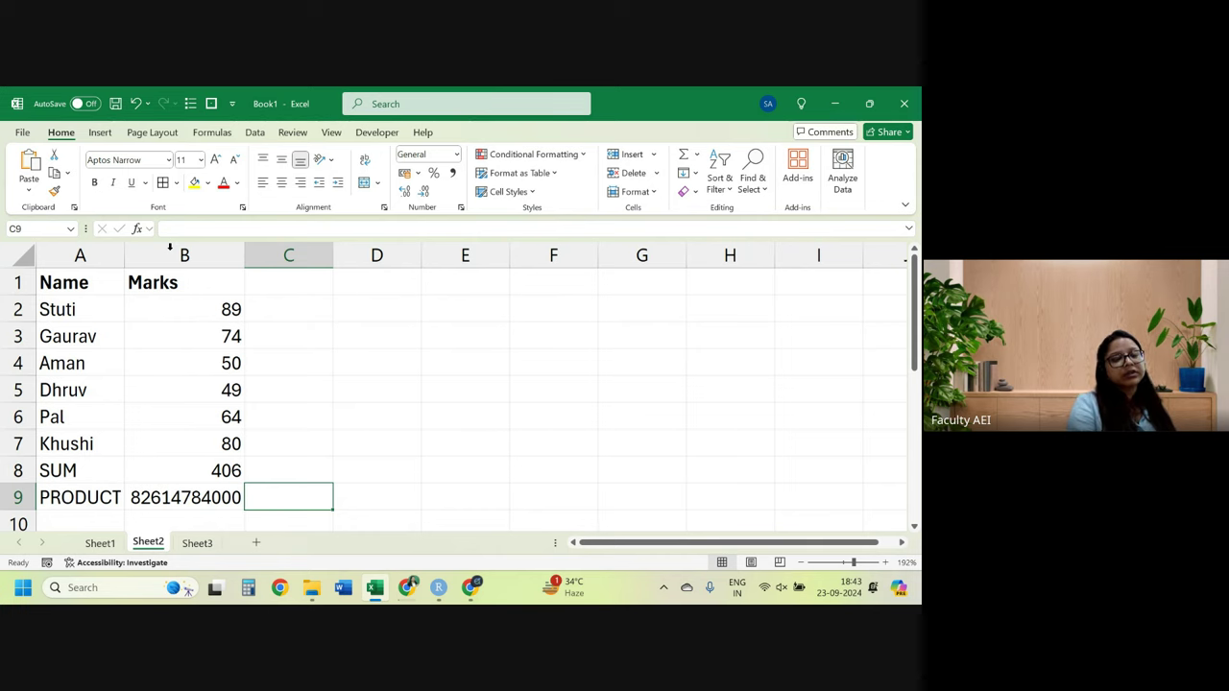
pyautogui.press('Left')
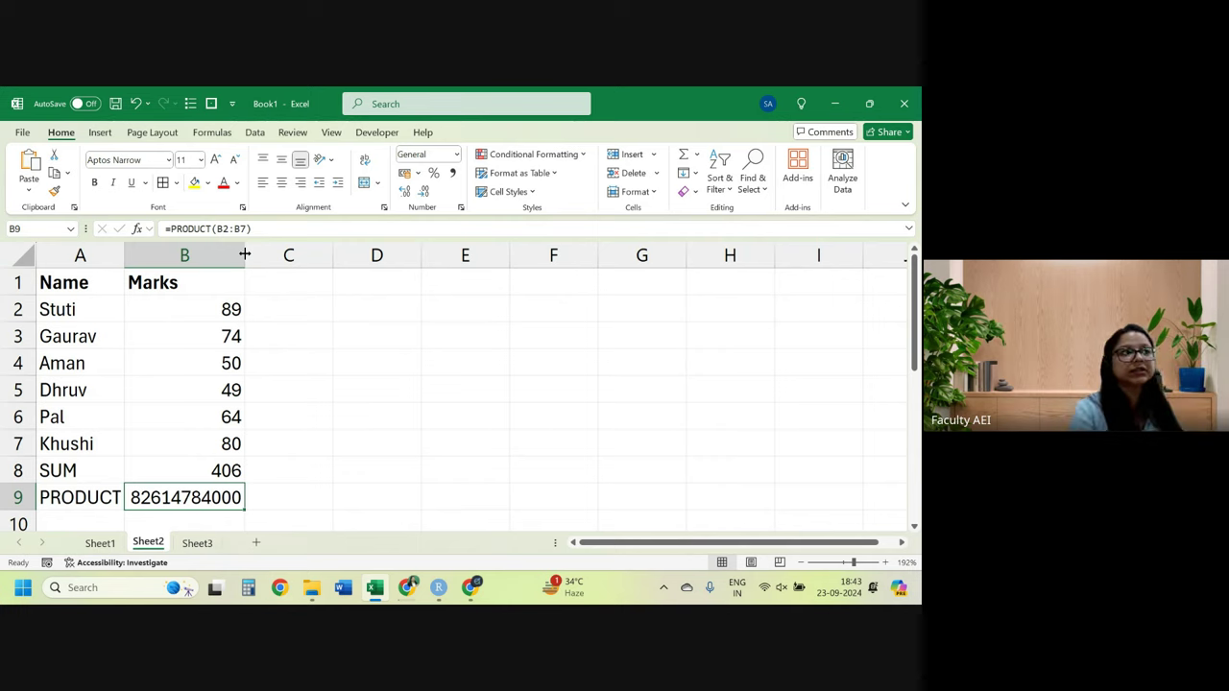
# Switch to Sheet1 and select cell D1 above the actuators and cm1 cells.
pyautogui.click(100, 544)
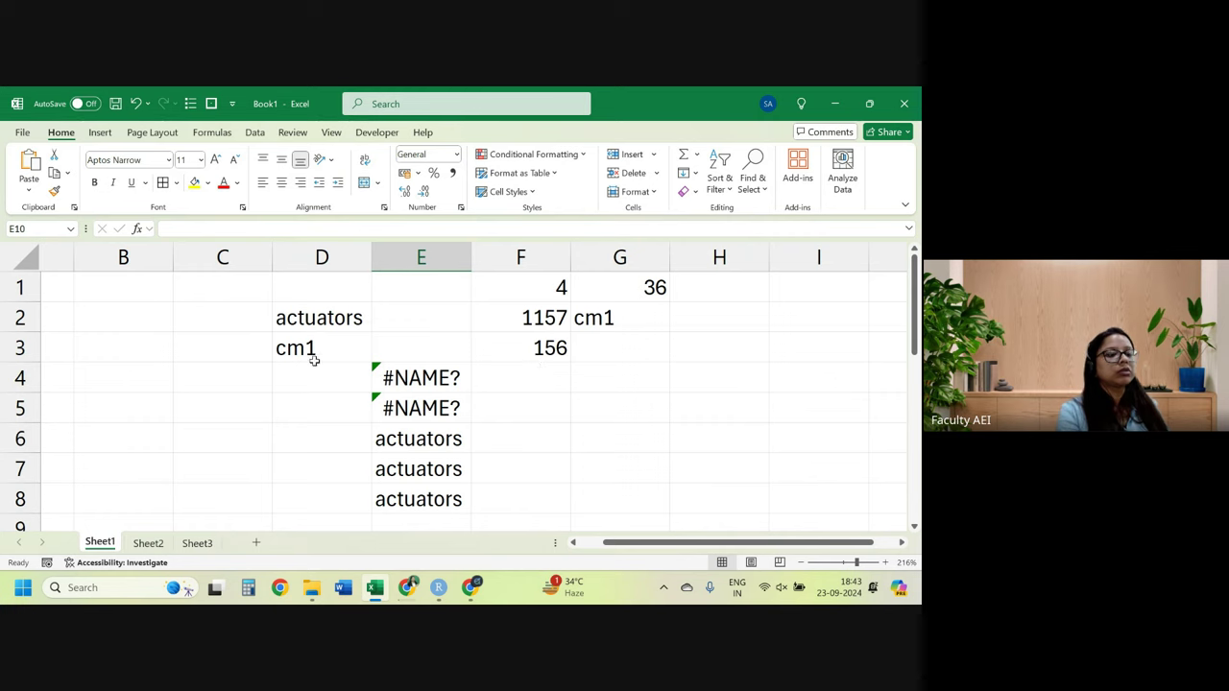
pyautogui.click(322, 316)
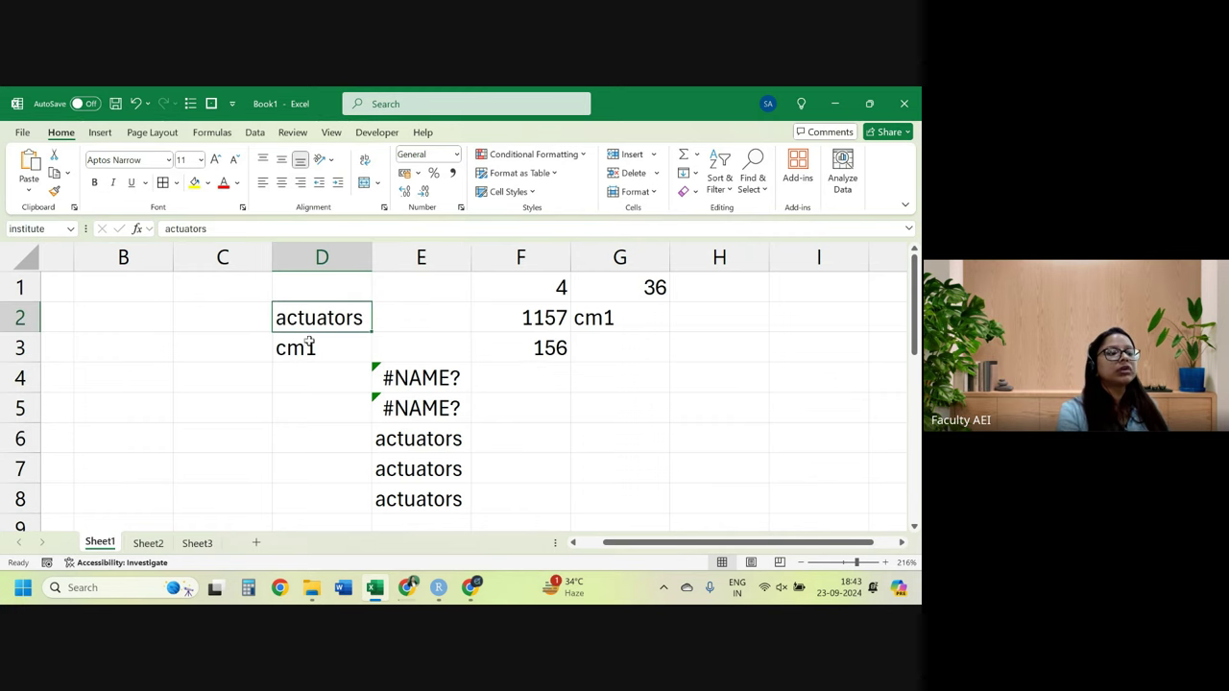
pyautogui.click(279, 348)
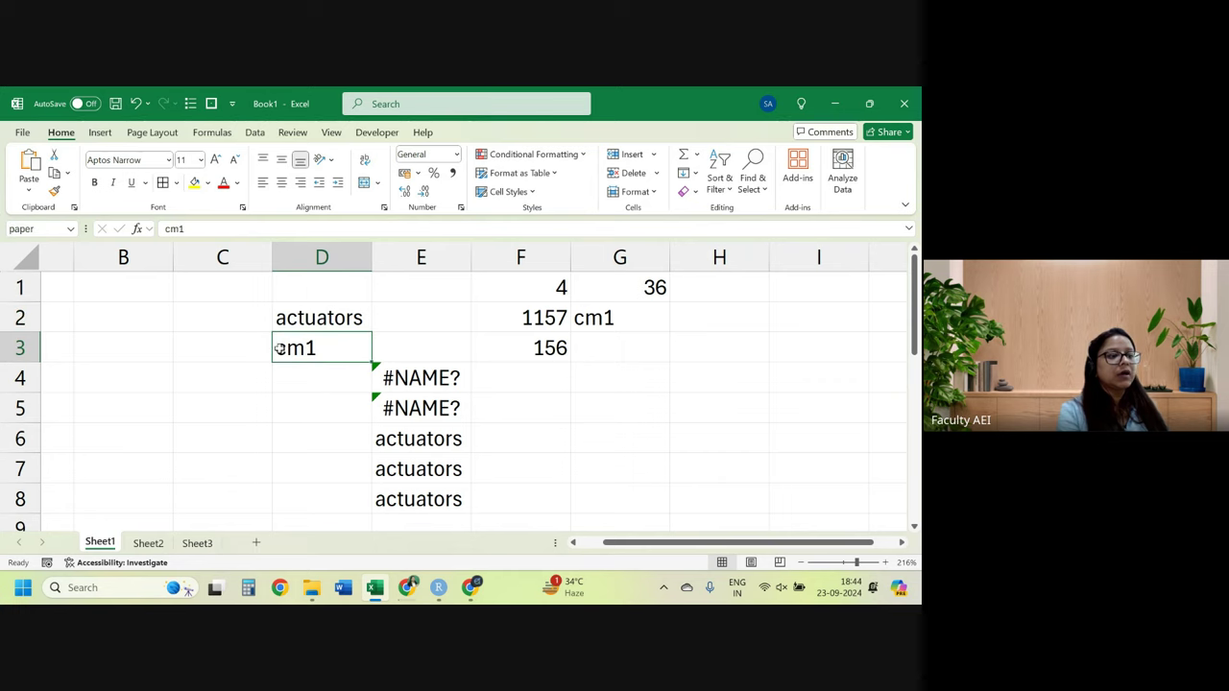
pyautogui.click(254, 289)
pyautogui.click(301, 287)
# Enter a person's first name in D1 and the label 'Name' in C1.
pyautogui.write('S')
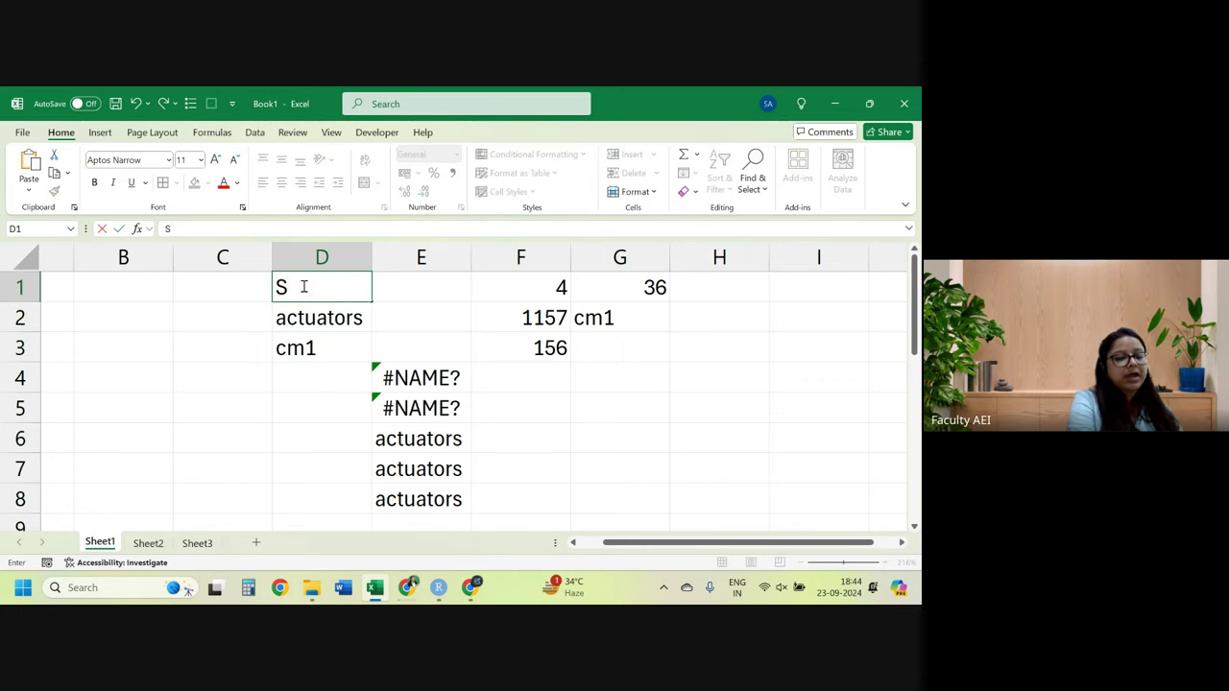
pyautogui.press('BackSpace')
pyautogui.write('Shi')
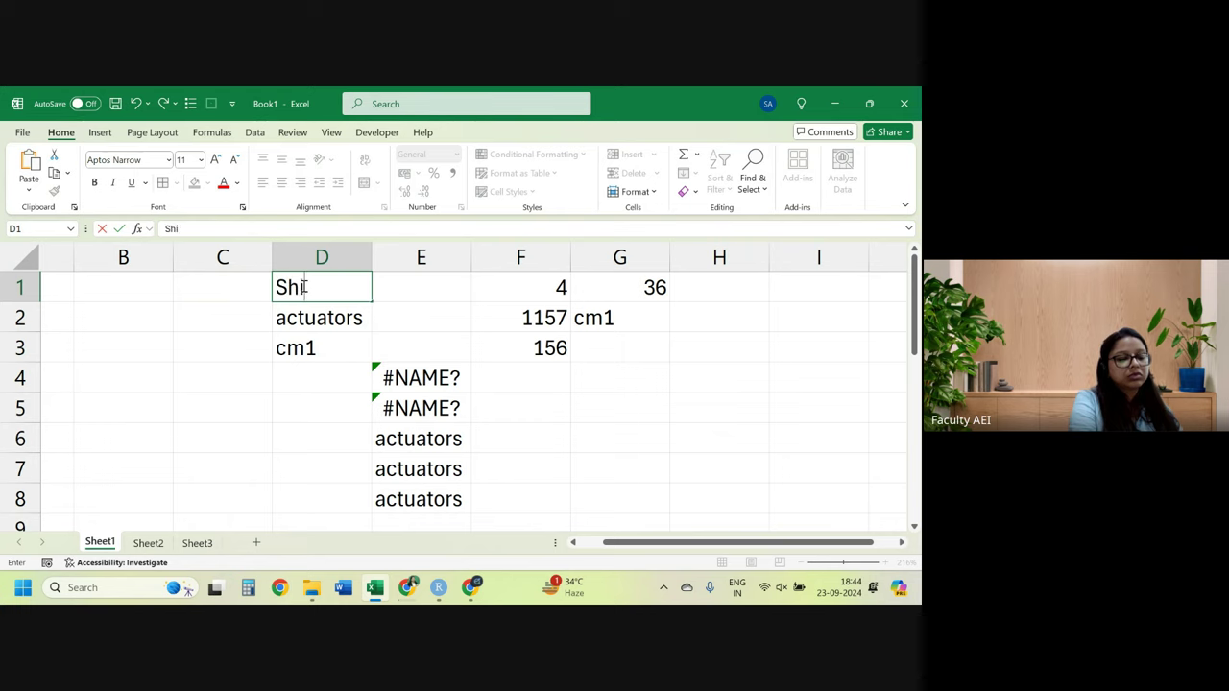
pyautogui.write('vangee')
pyautogui.press('Left')
pyautogui.write('N')
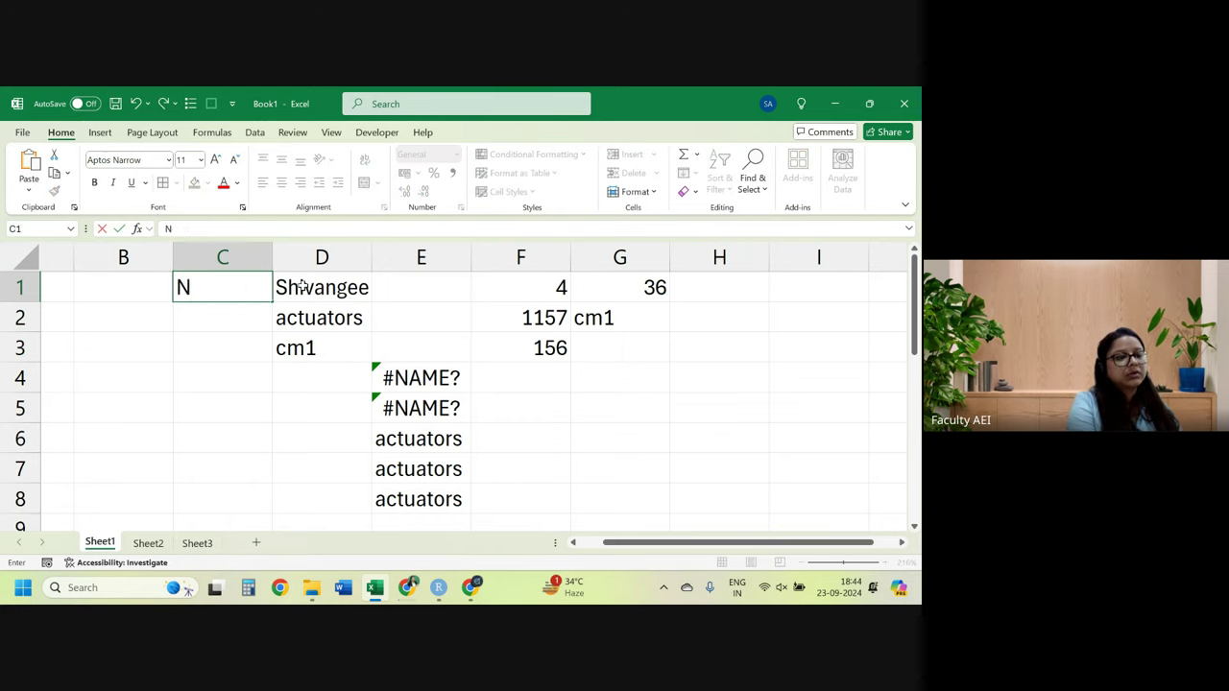
pyautogui.write('amr')
pyautogui.write('e')
pyautogui.click(342, 280)
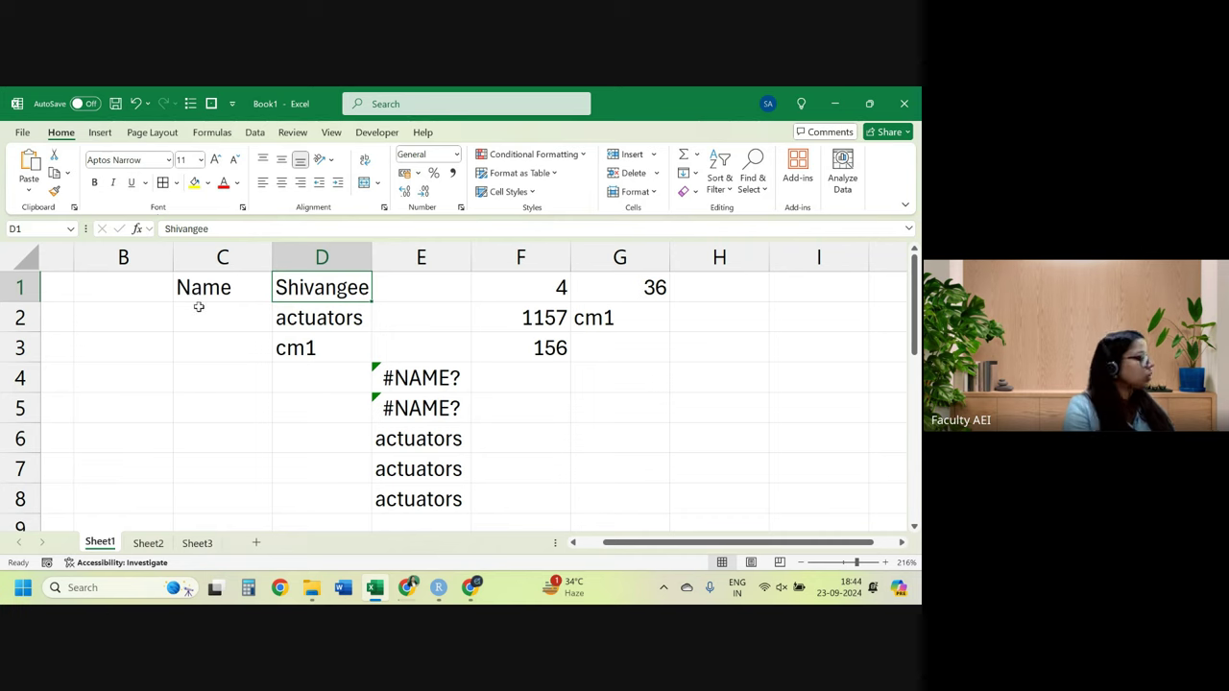
# Select C1:D1, dismissing an accidental comment and a premature Create Names attempt.
pyautogui.moveTo(230, 293); pyautogui.dragTo(343, 294)
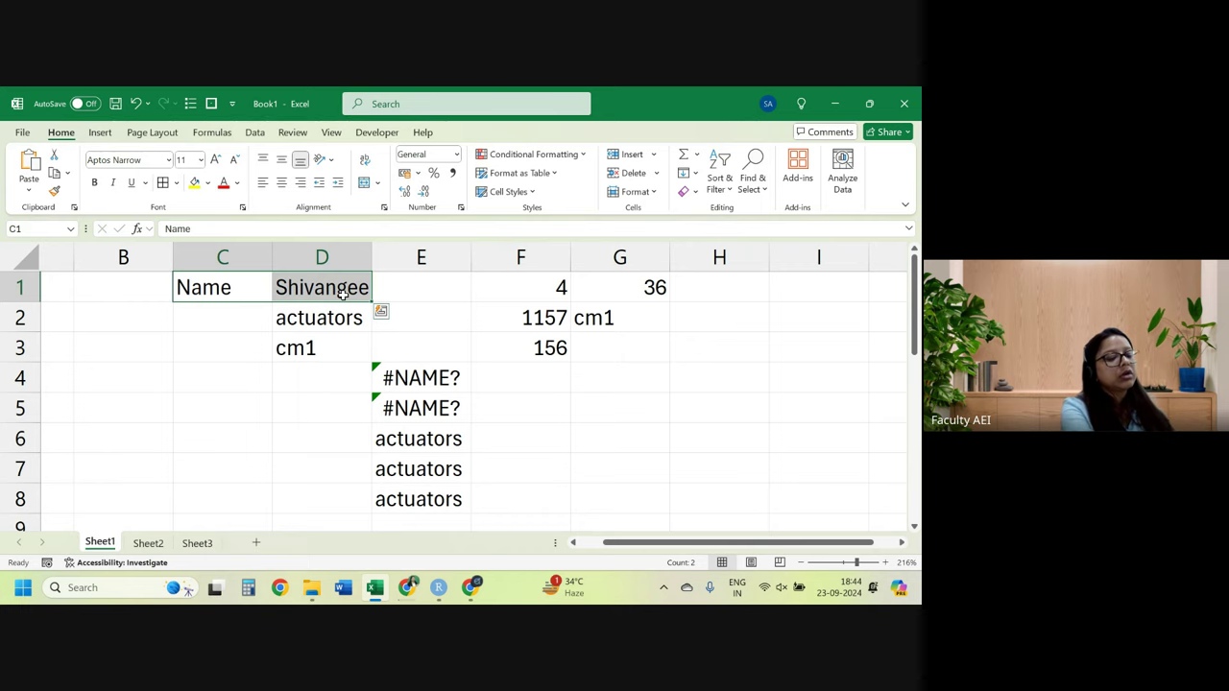
pyautogui.hotkey('ctrl', 'alt', 'm')
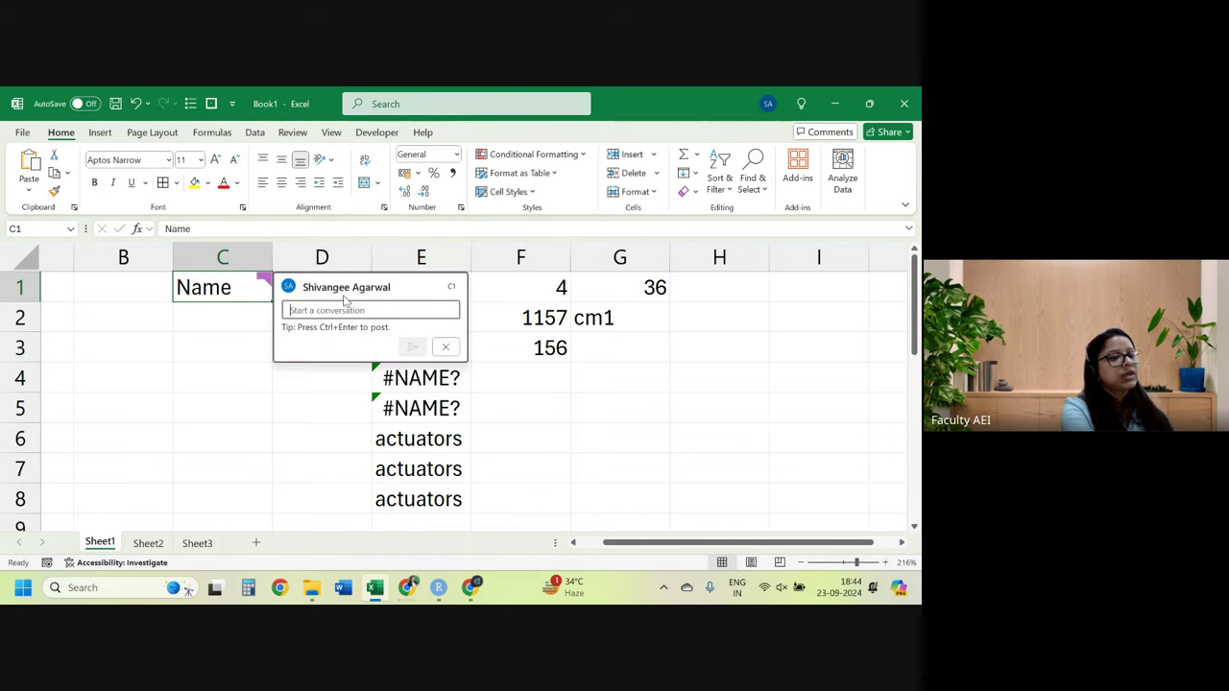
pyautogui.click(455, 344)
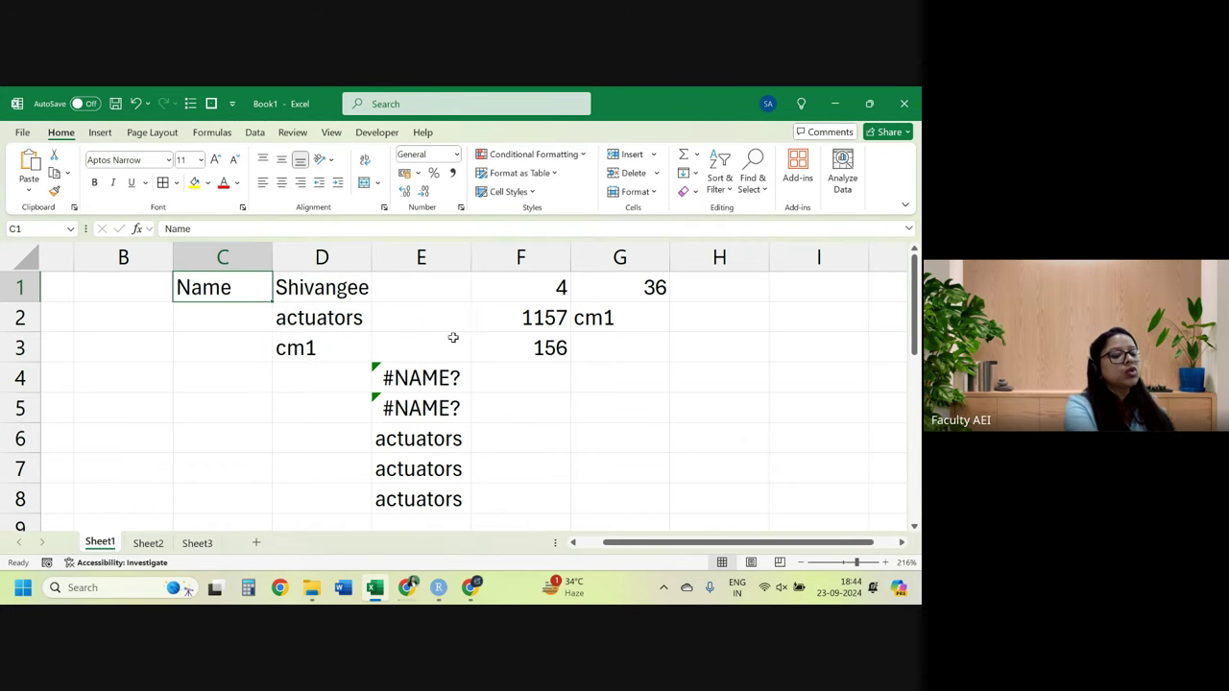
pyautogui.hotkey('ctrl', 'shift', 'F3')
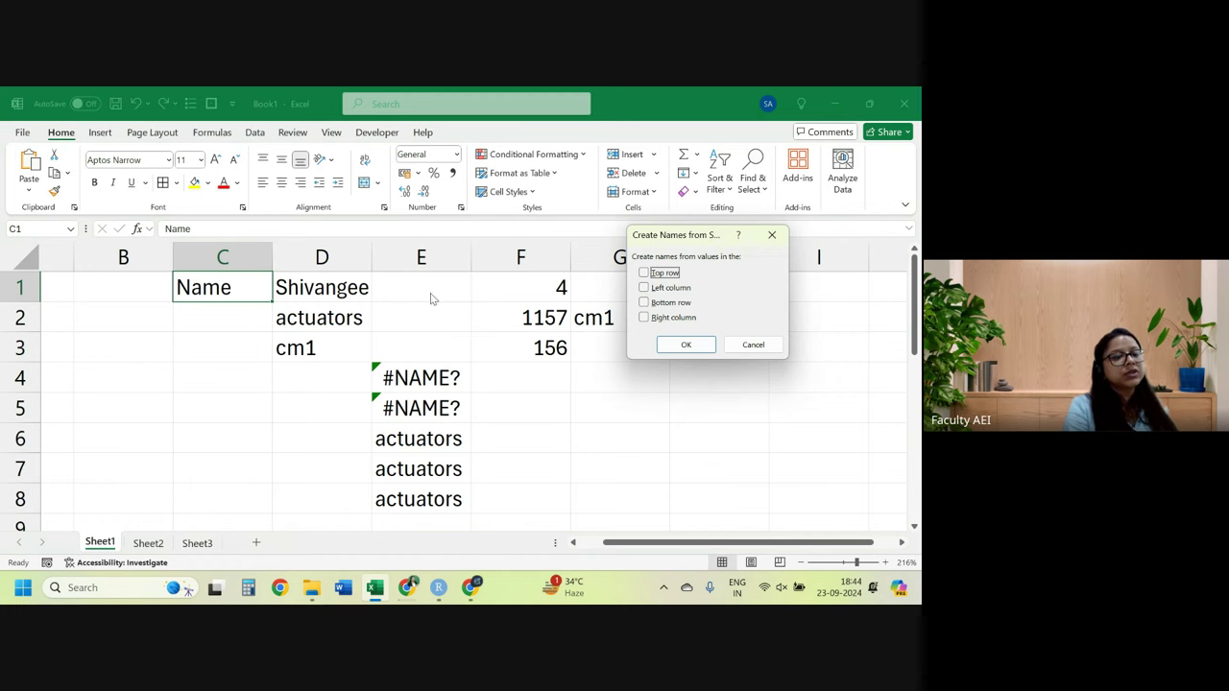
pyautogui.click(753, 345)
# Create the name 'Name' for D1 from the left-column label in C1, then verify it.
pyautogui.moveTo(372, 287); pyautogui.dragTo(221, 291)
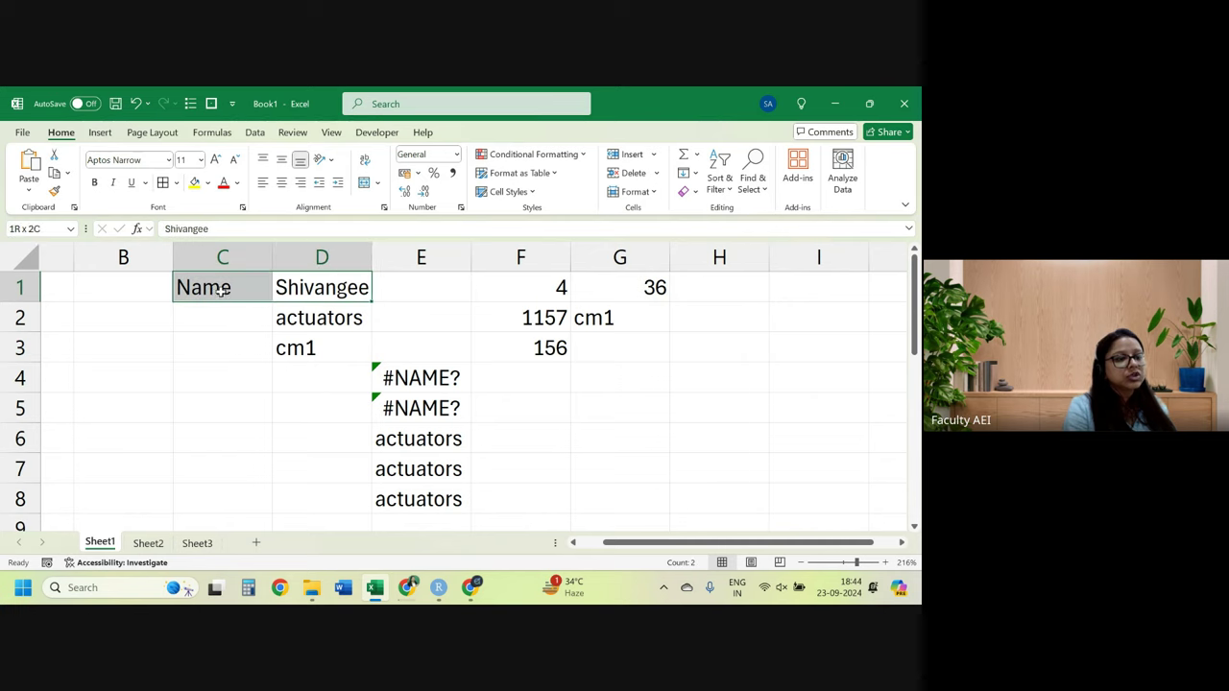
pyautogui.hotkey('ctrl', 'shift', 'F3')
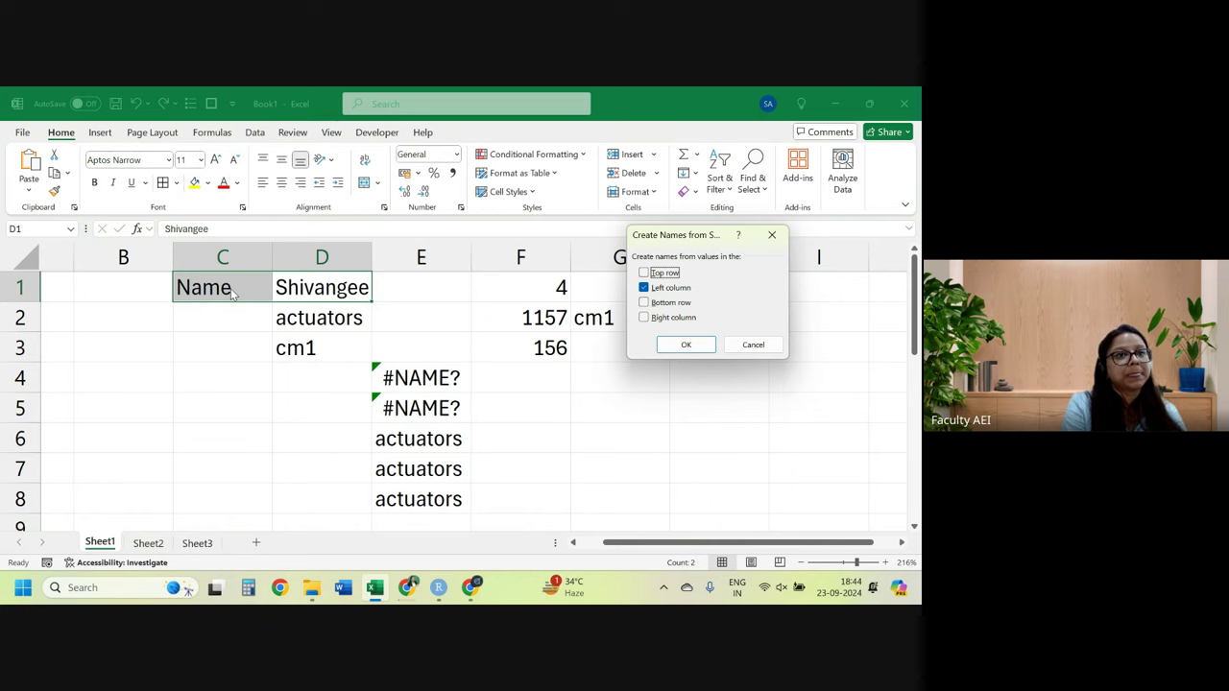
pyautogui.click(700, 347)
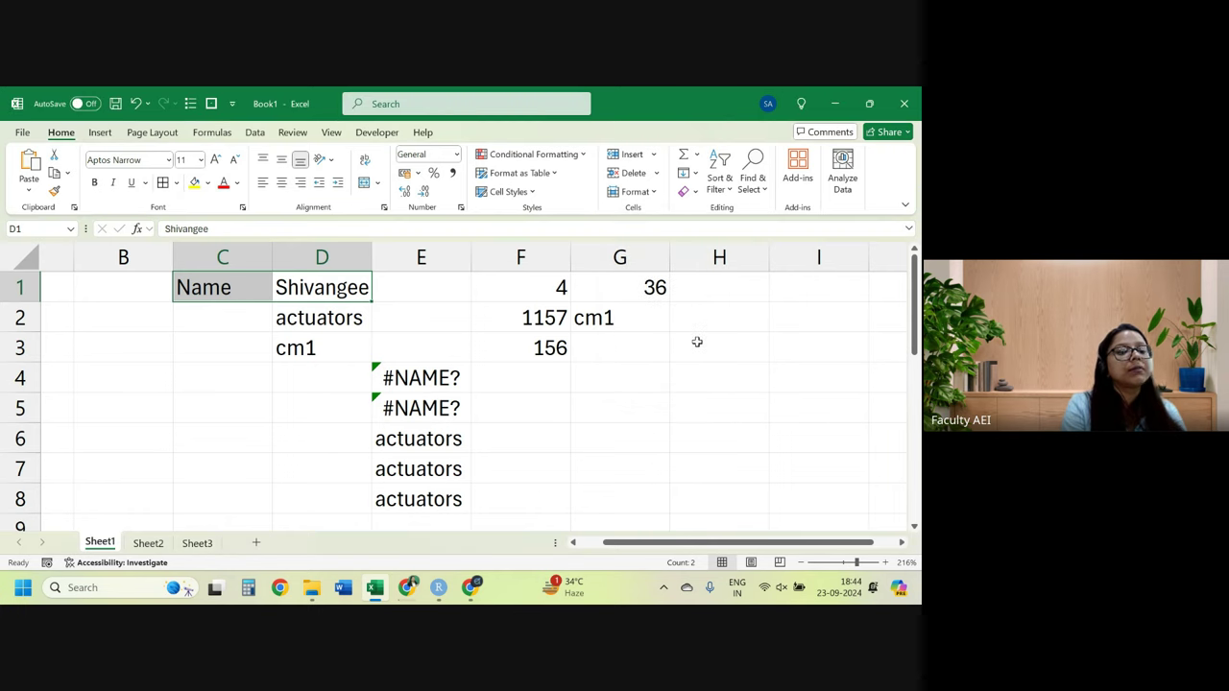
pyautogui.click(323, 287)
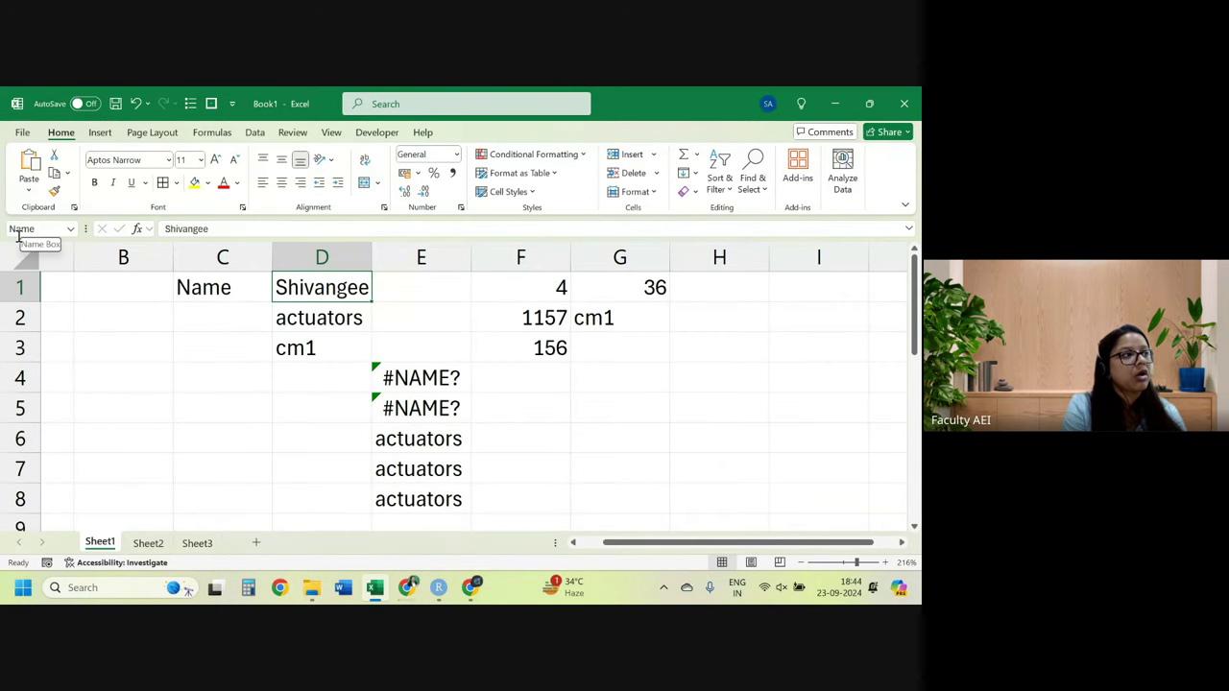
pyautogui.scroll(-2, 351, 403)
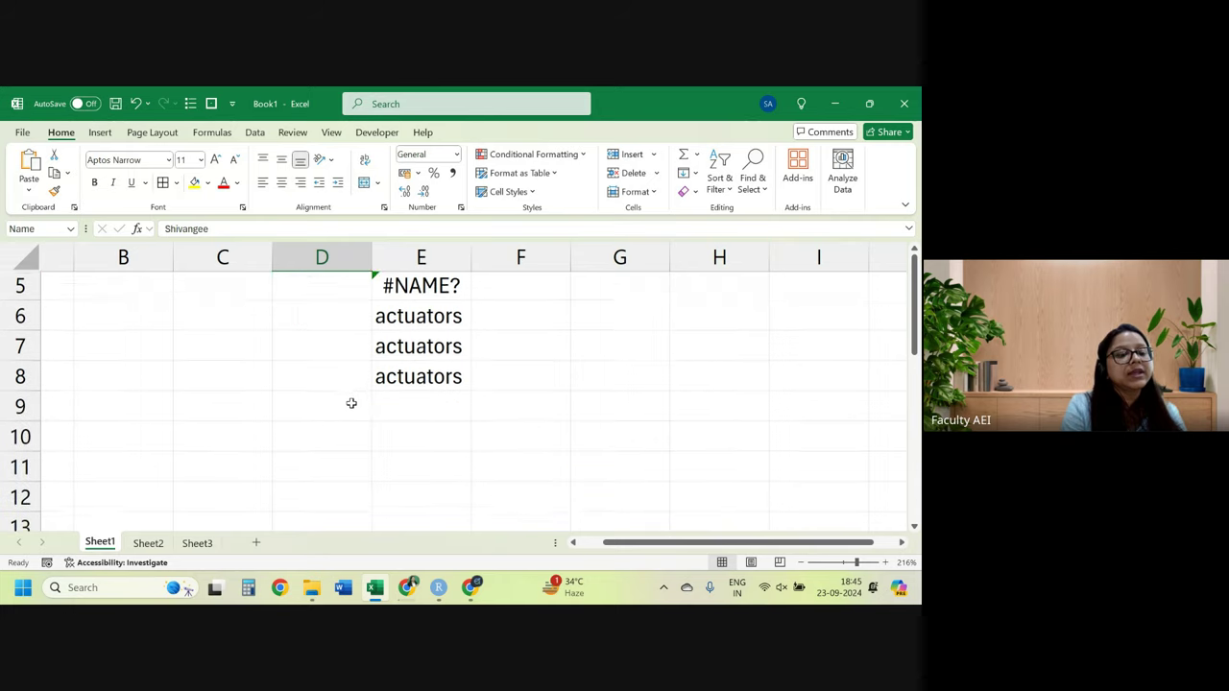
pyautogui.scroll(-2, 352, 403)
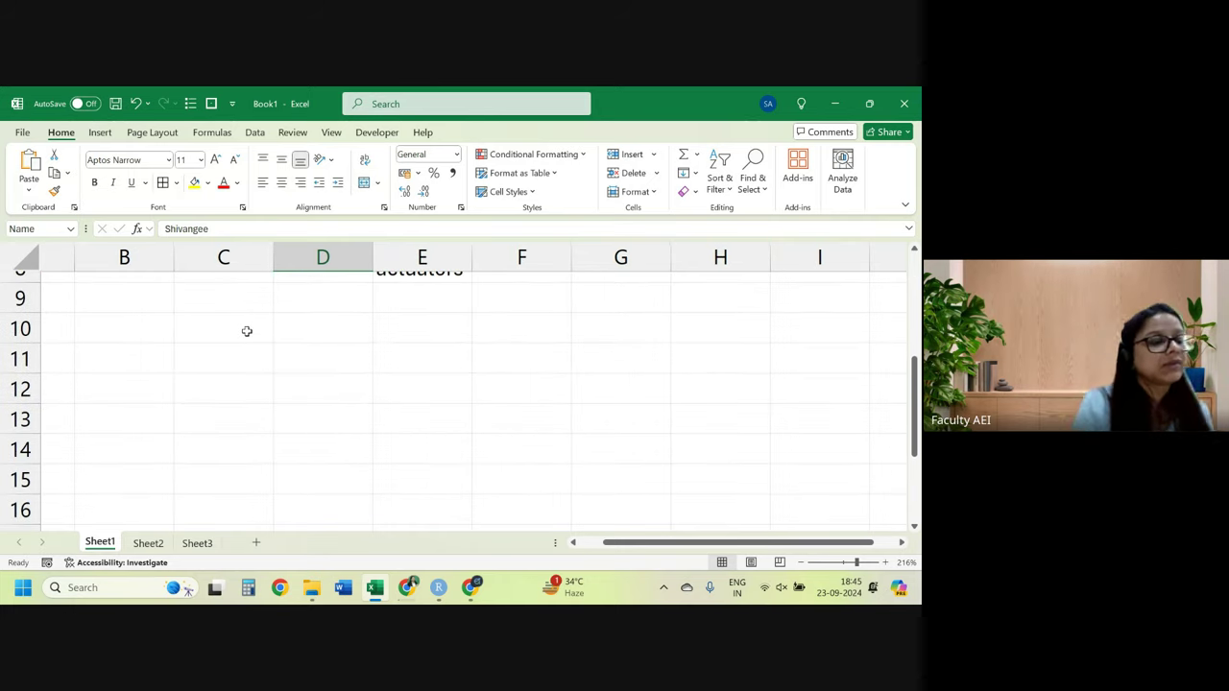
pyautogui.scroll(-4, 247, 332)
pyautogui.scroll(3, 247, 331)
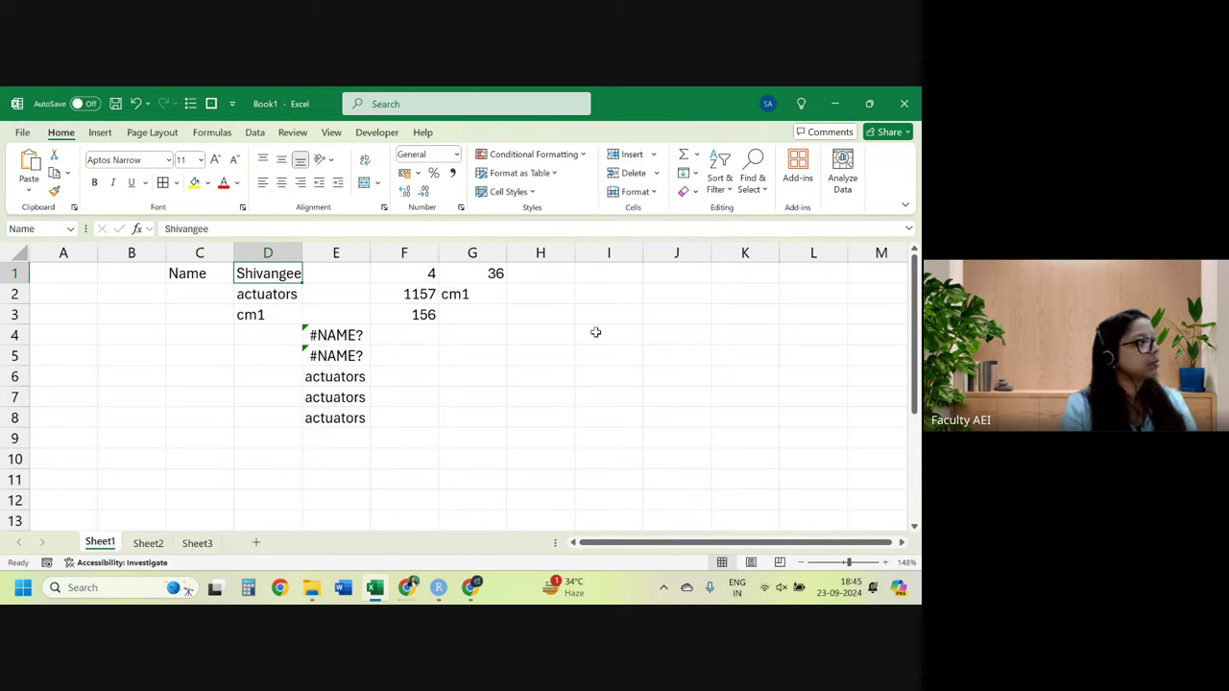
# Enter the labels interest, inflation and amount down I4:I6.
pyautogui.click(596, 332)
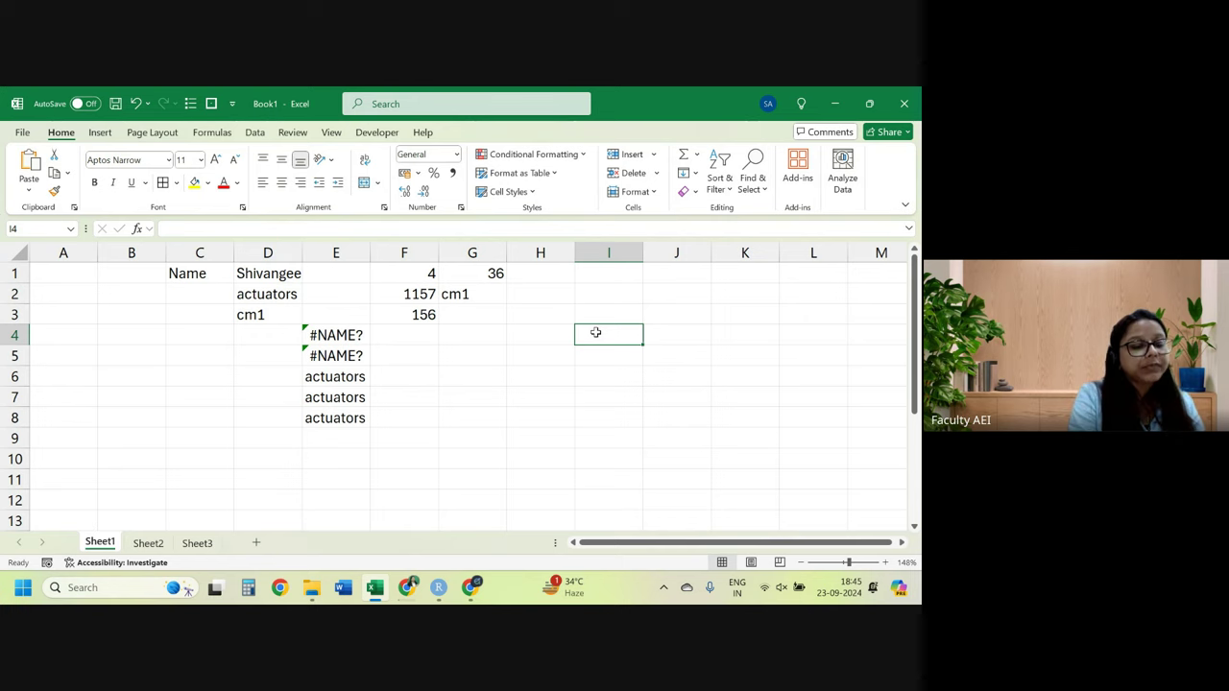
pyautogui.write('interest')
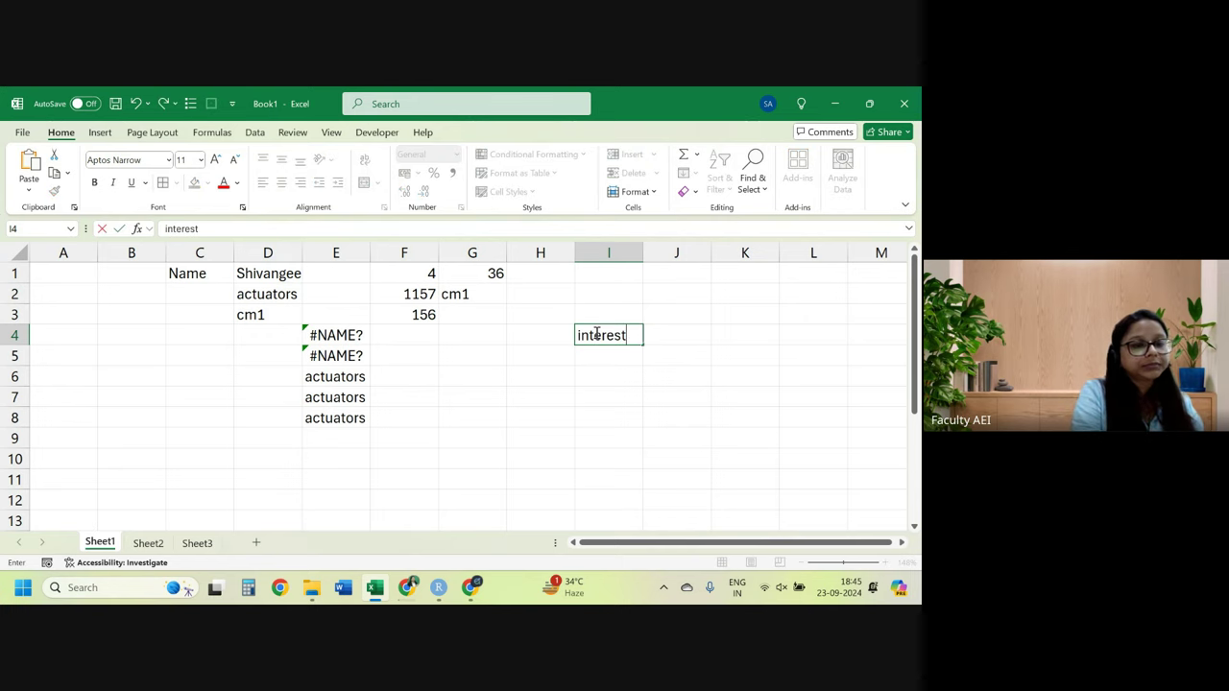
pyautogui.press('Return')
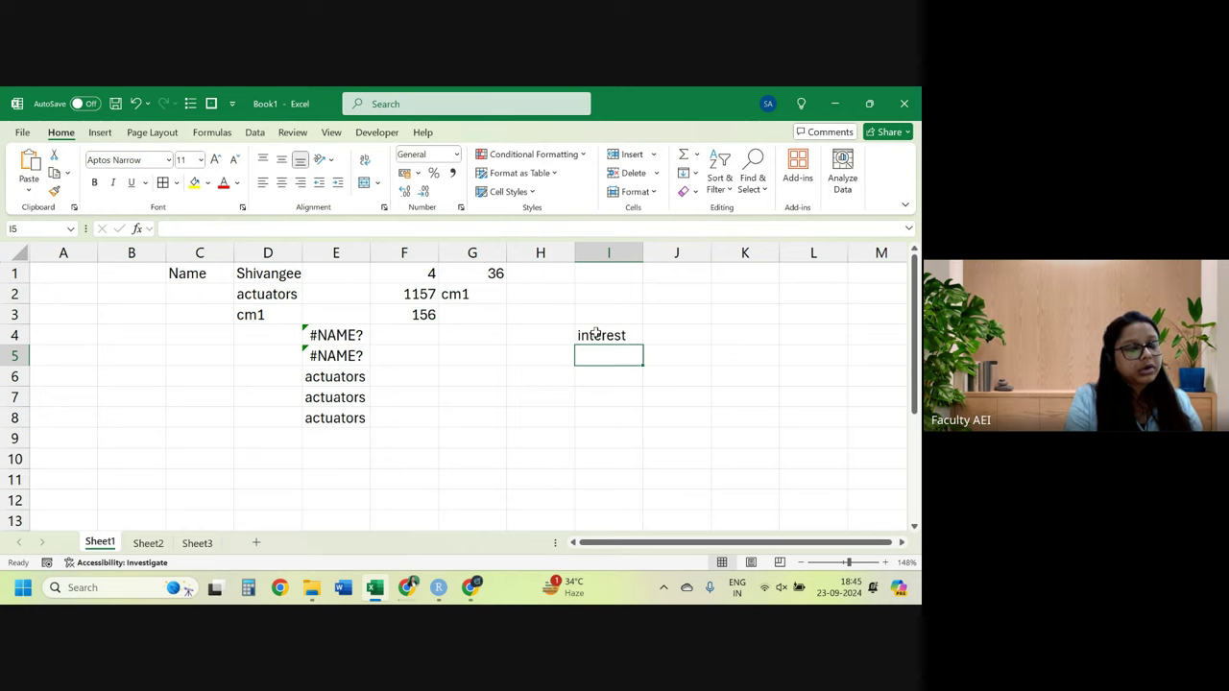
pyautogui.write('inflation')
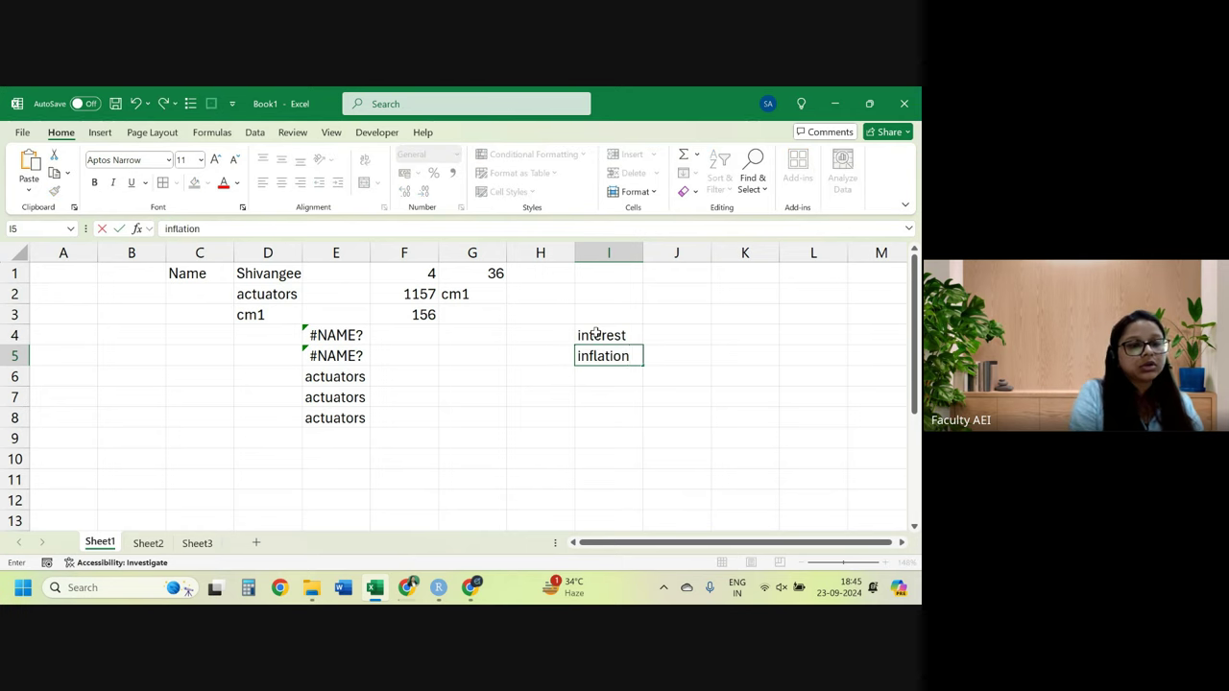
pyautogui.press('Return')
pyautogui.write('sum')
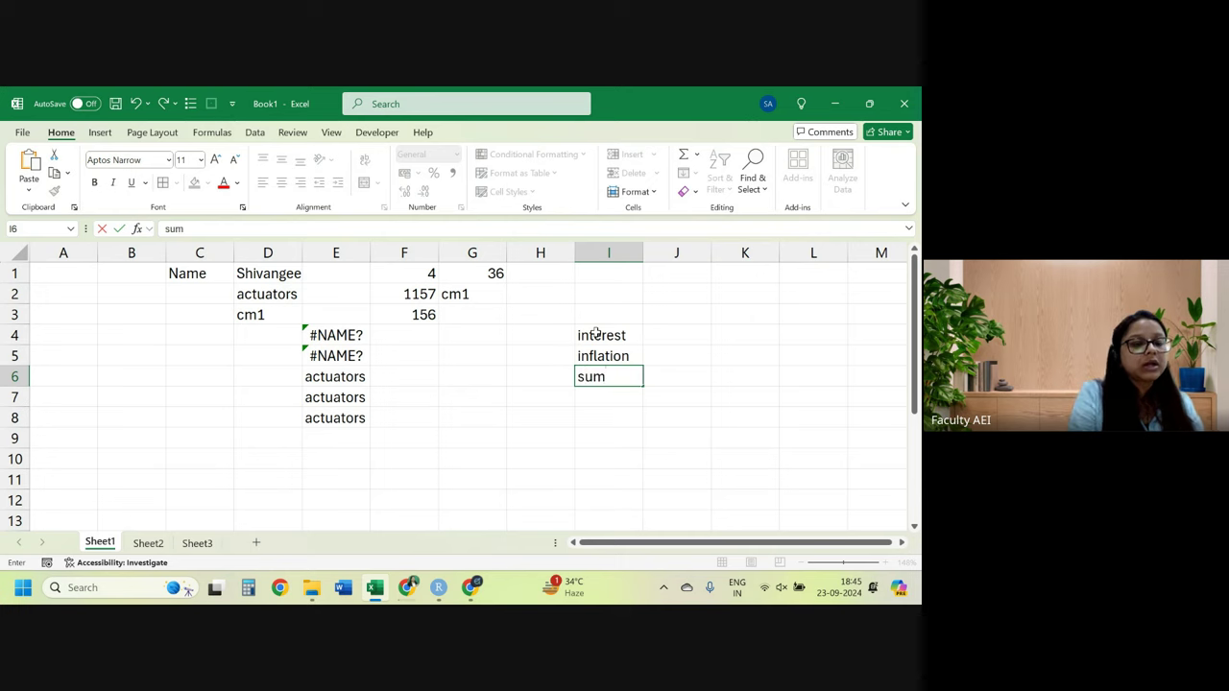
pyautogui.press('BackSpace')
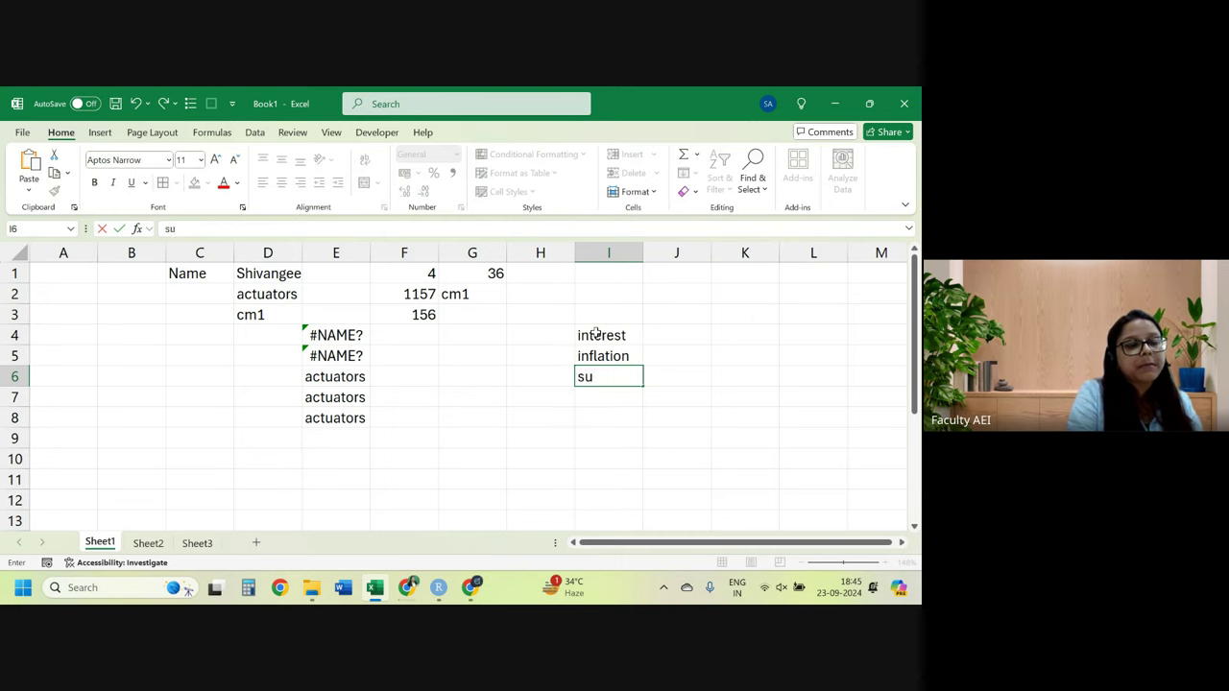
pyautogui.press('BackSpace')
pyautogui.press('BackSpace')
pyautogui.write('amount')
pyautogui.press('Return')
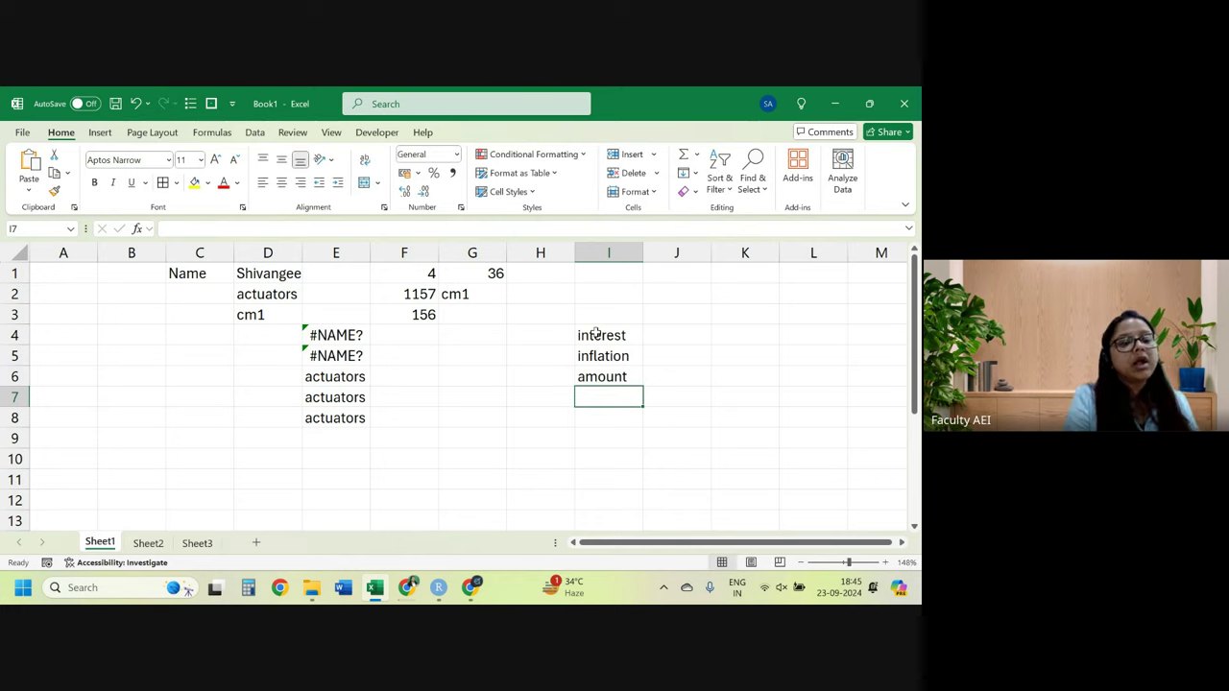
# Enter 7%, 5% and 40000 in J4:J6 beside the labels.
pyautogui.click(679, 338)
pyautogui.write('7%')
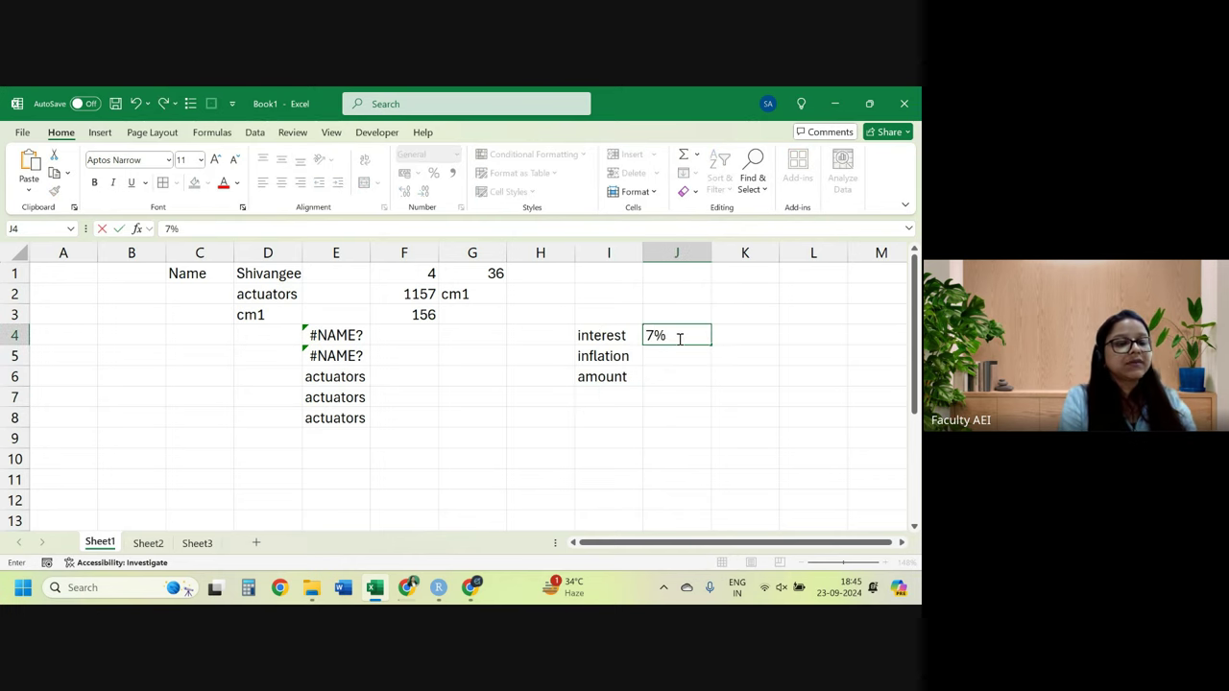
pyautogui.press('Return')
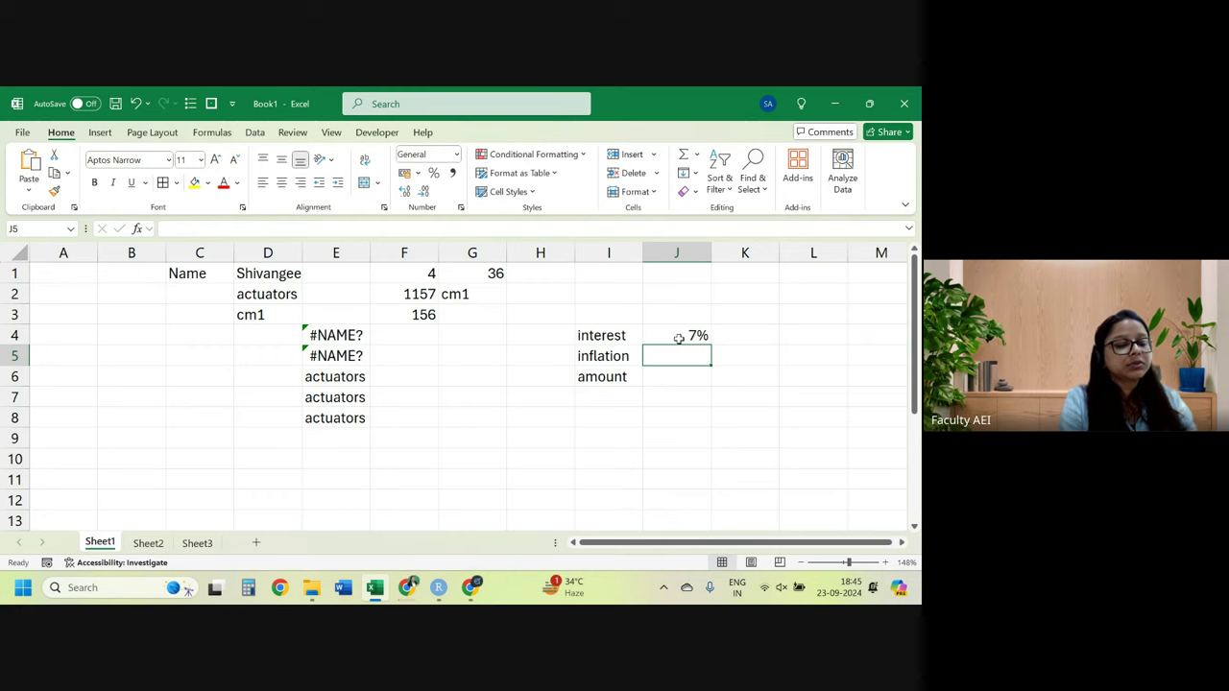
pyautogui.write('5%')
pyautogui.press('Return')
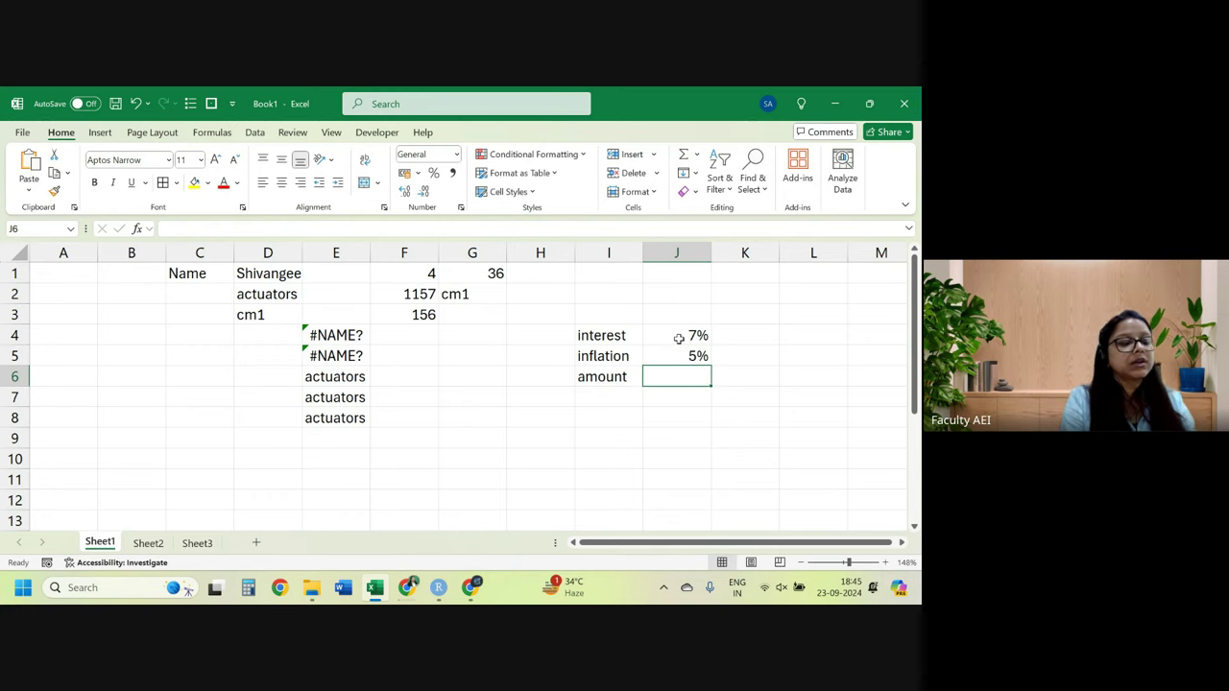
pyautogui.write('40000')
pyautogui.press('Return')
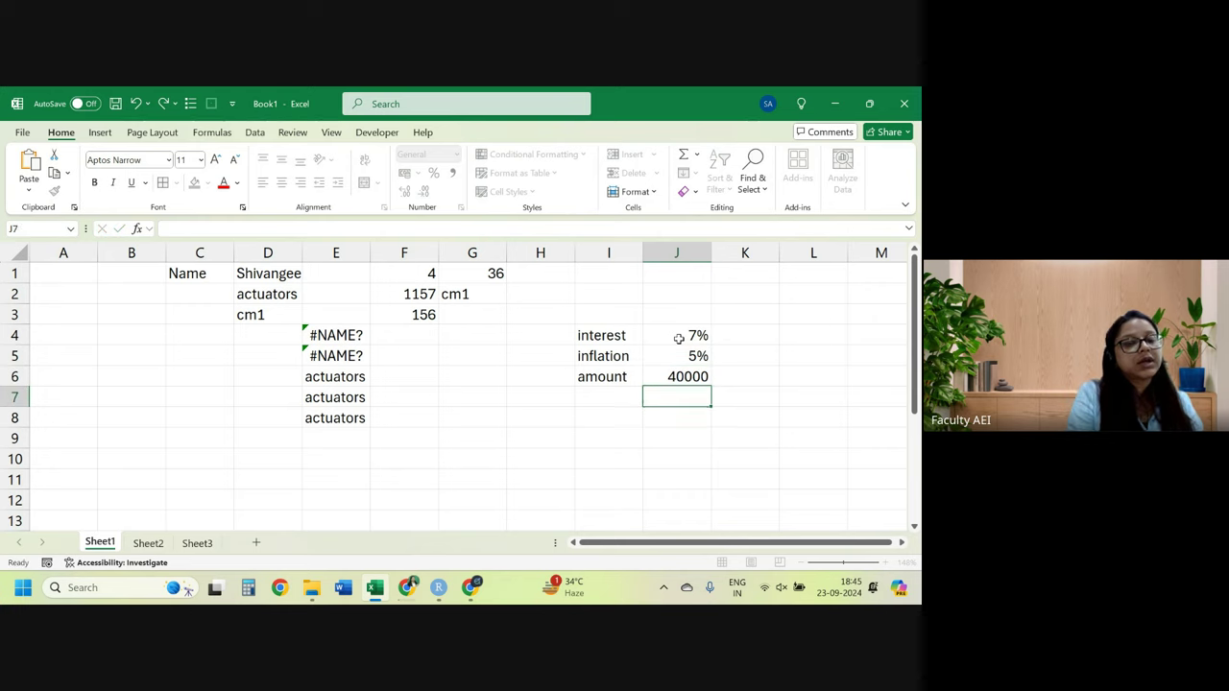
# Name J4:J6 interest, inflation and amount from the I4:I6 labels, then check each name.
pyautogui.moveTo(678, 338); pyautogui.dragTo(681, 376)
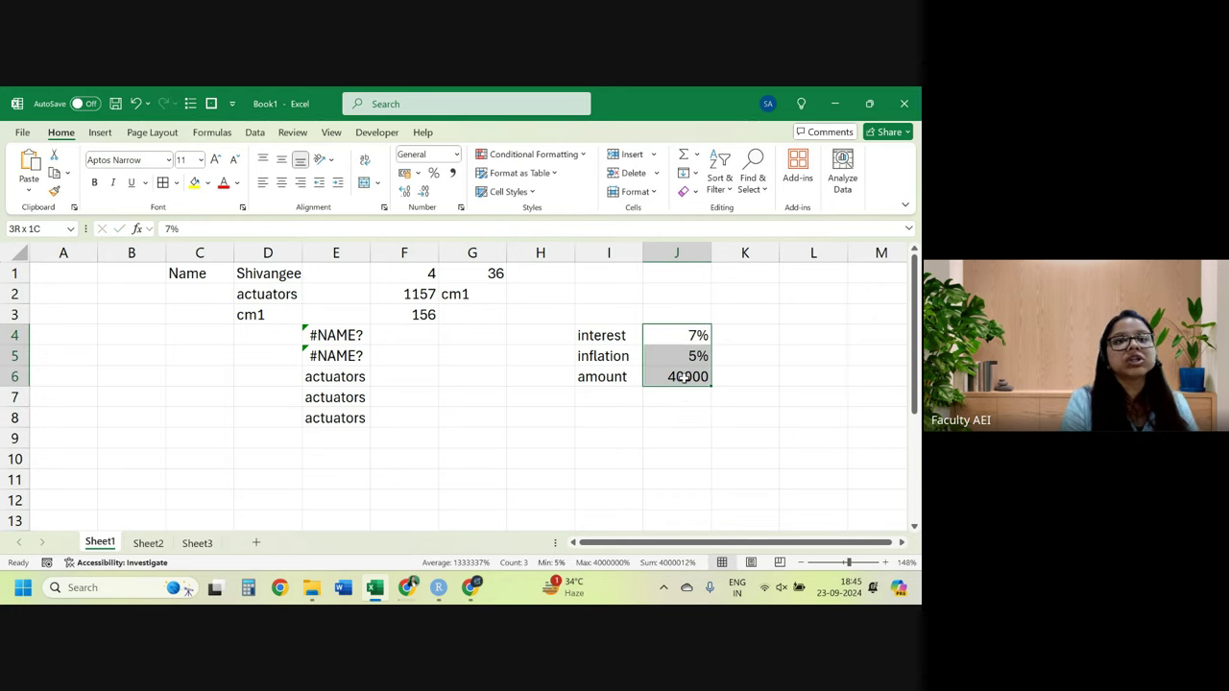
pyautogui.moveTo(612, 317); pyautogui.dragTo(617, 391)
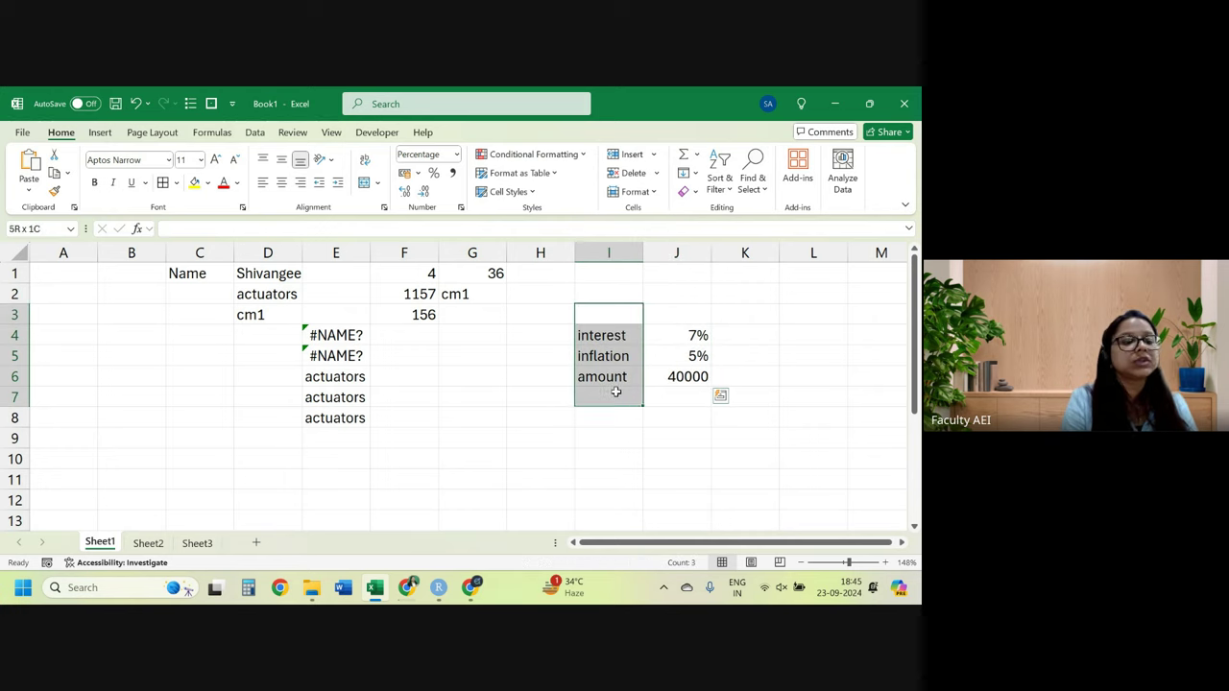
pyautogui.click(699, 334)
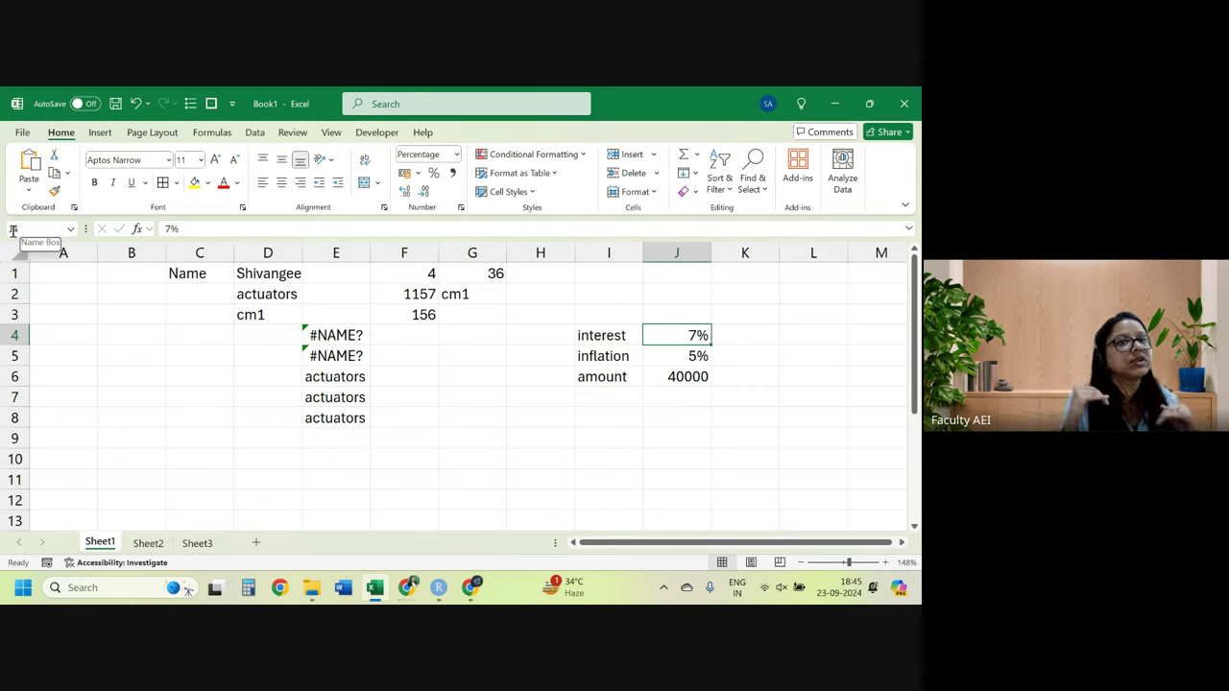
pyautogui.moveTo(605, 343); pyautogui.dragTo(680, 376)
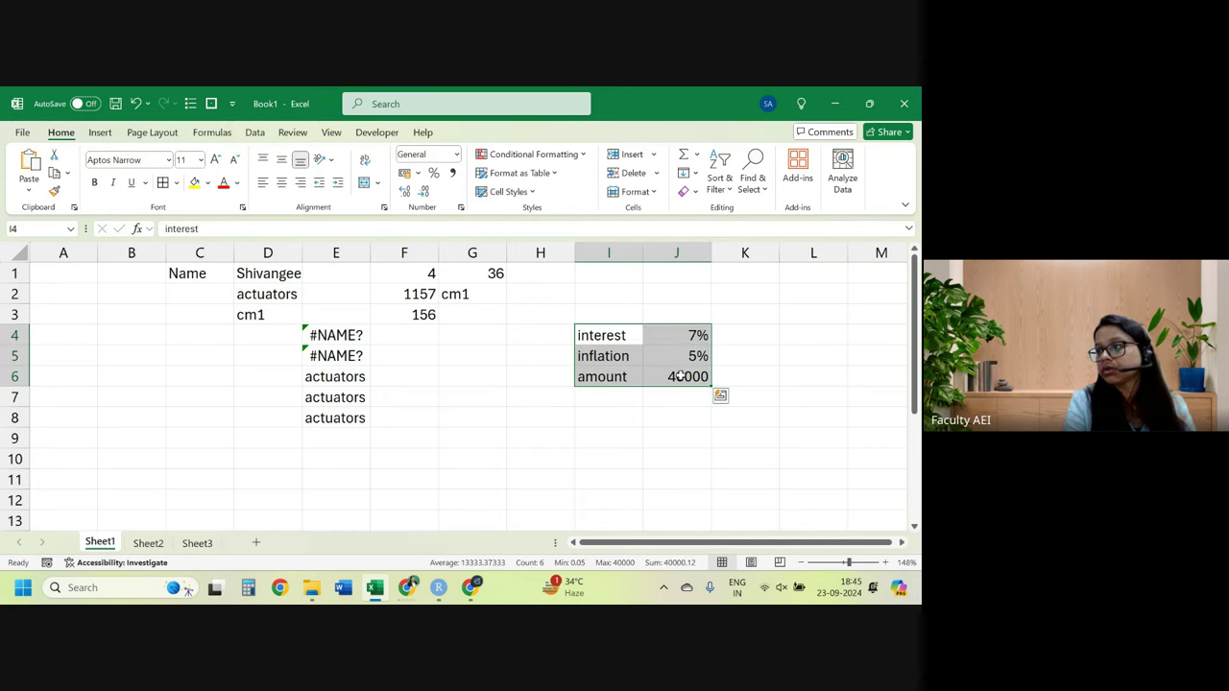
pyautogui.hotkey('ctrl', 'shift', 'F3')
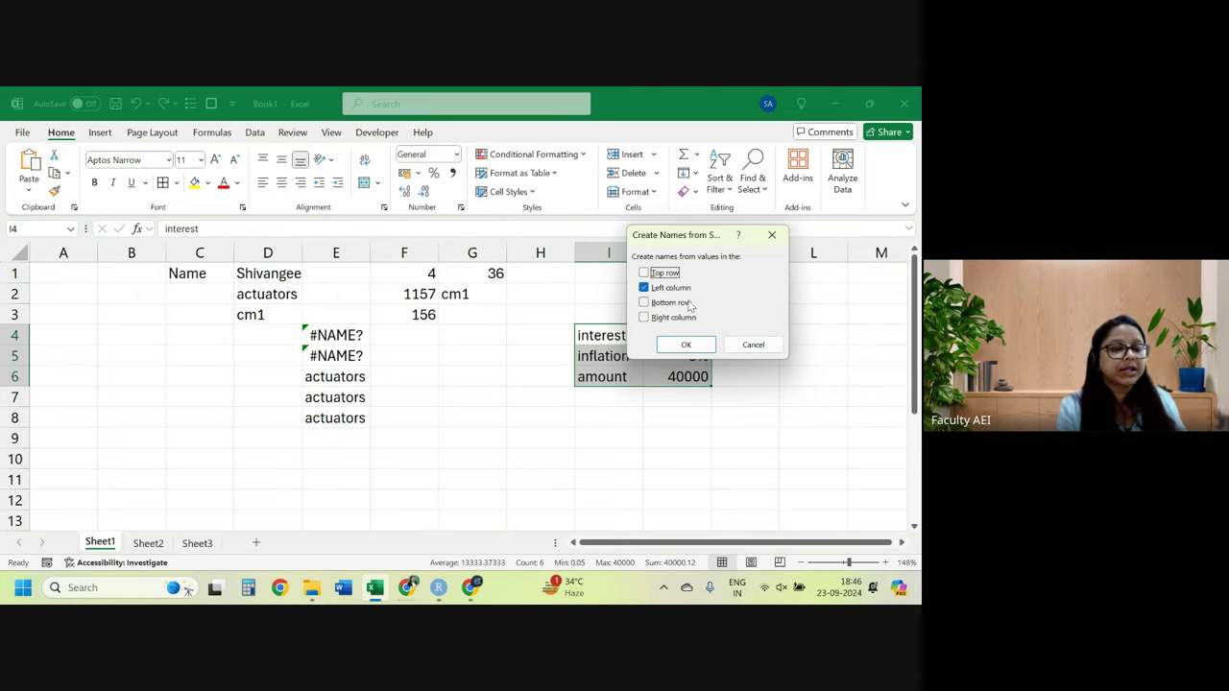
pyautogui.click(699, 343)
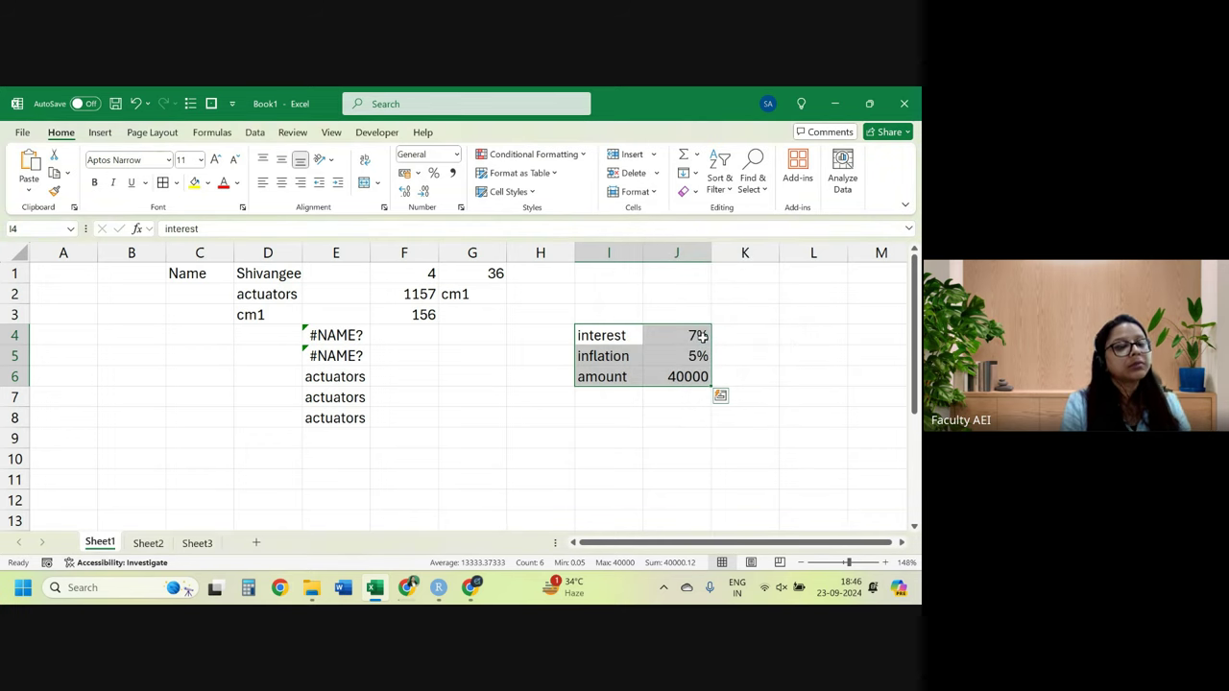
pyautogui.click(700, 337)
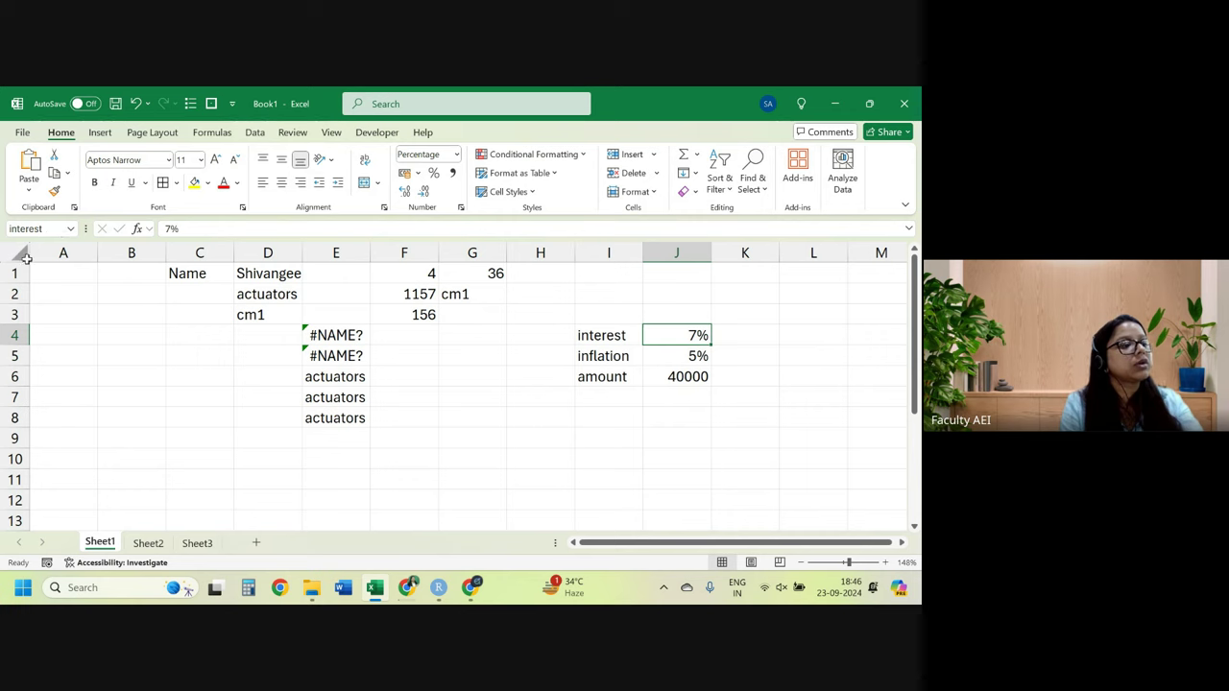
pyautogui.press('Down')
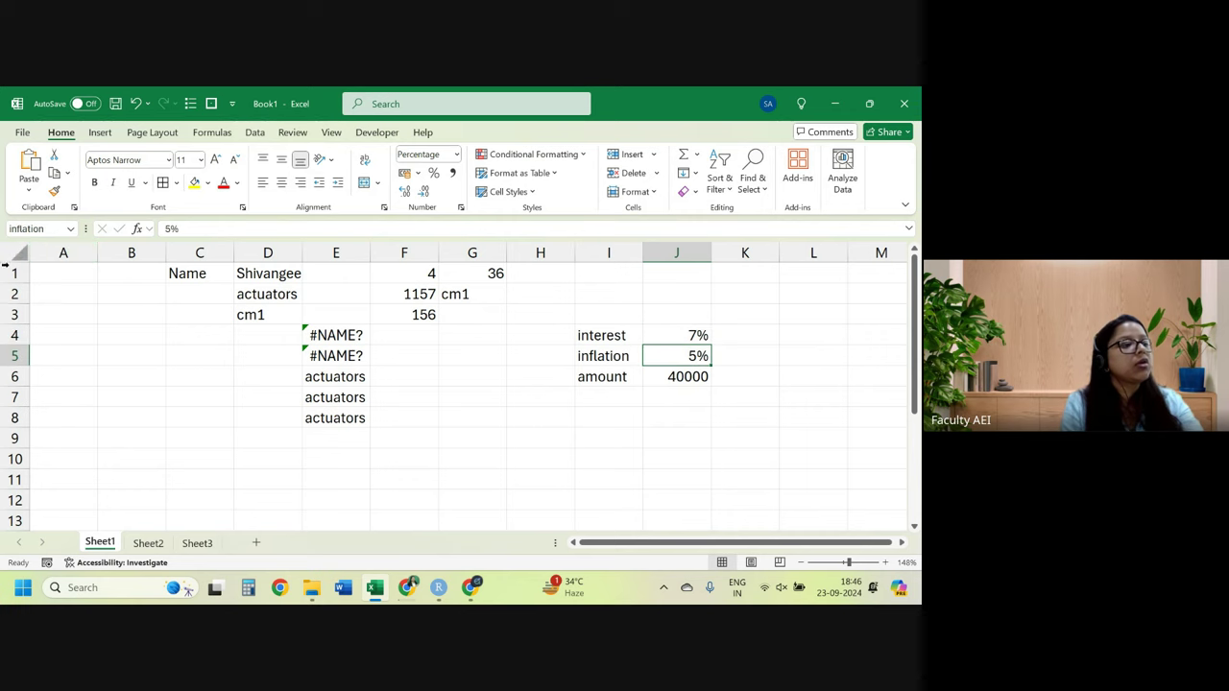
pyautogui.press('Down')
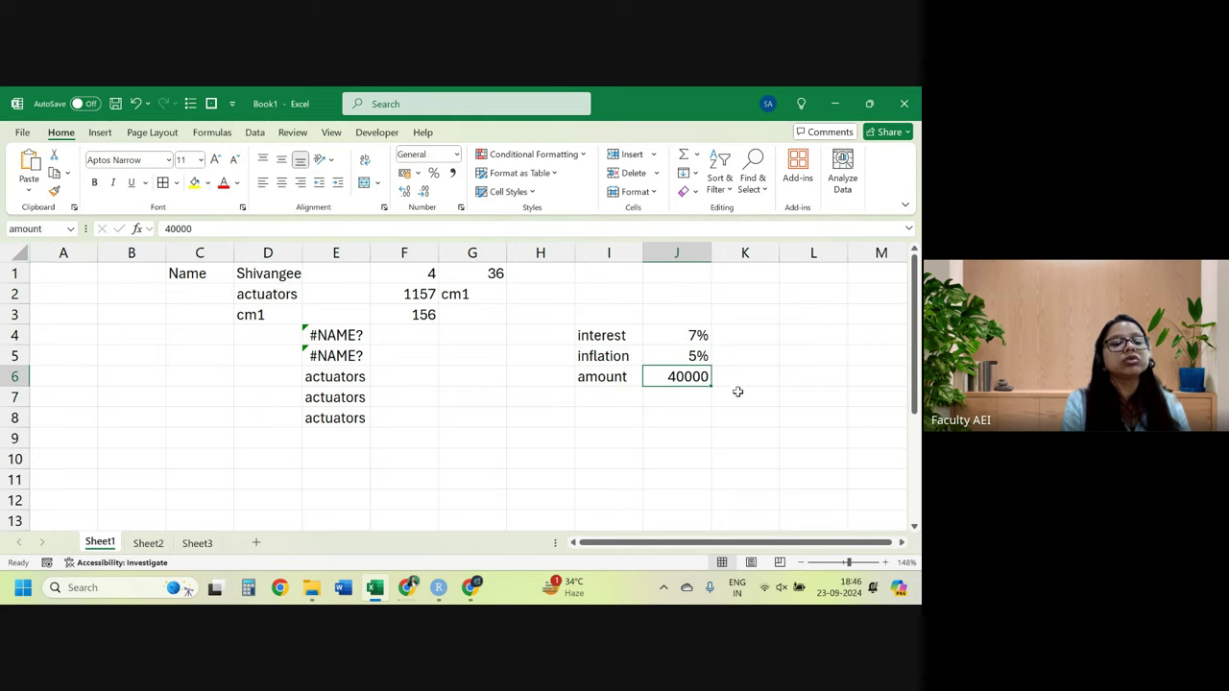
# Enter the short labels int, inf and amt in K4:K6.
pyautogui.moveTo(748, 332); pyautogui.dragTo(740, 395)
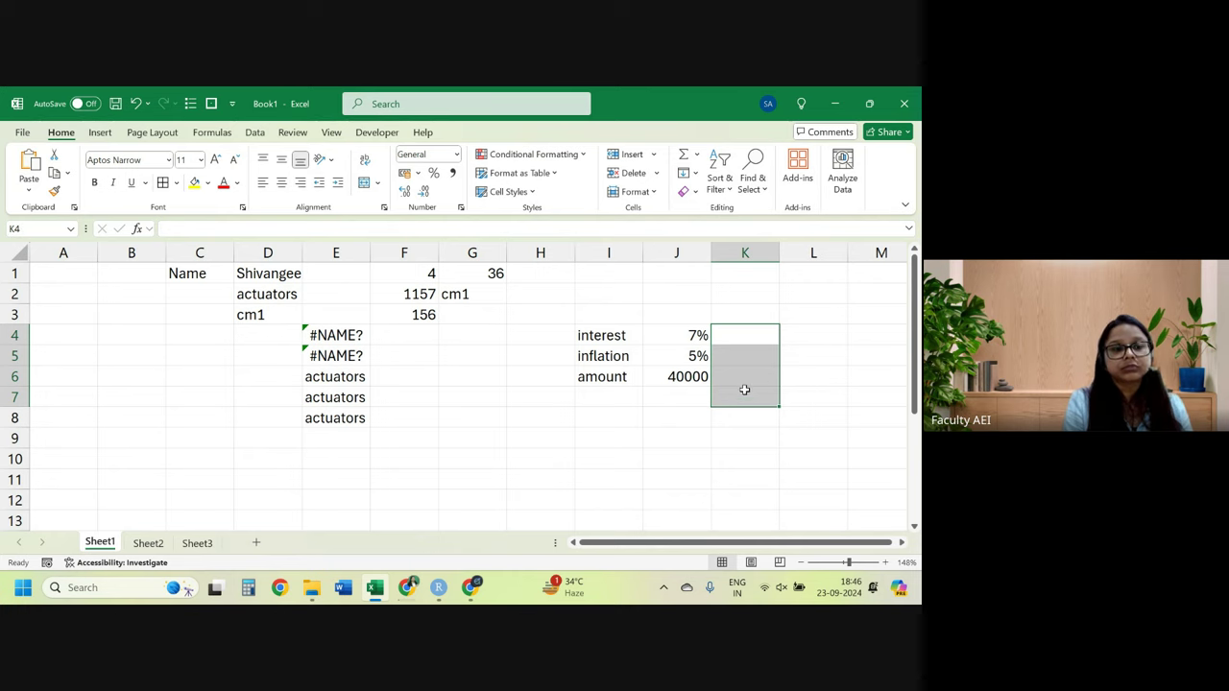
pyautogui.click(741, 339)
pyautogui.write('int')
pyautogui.press('Return')
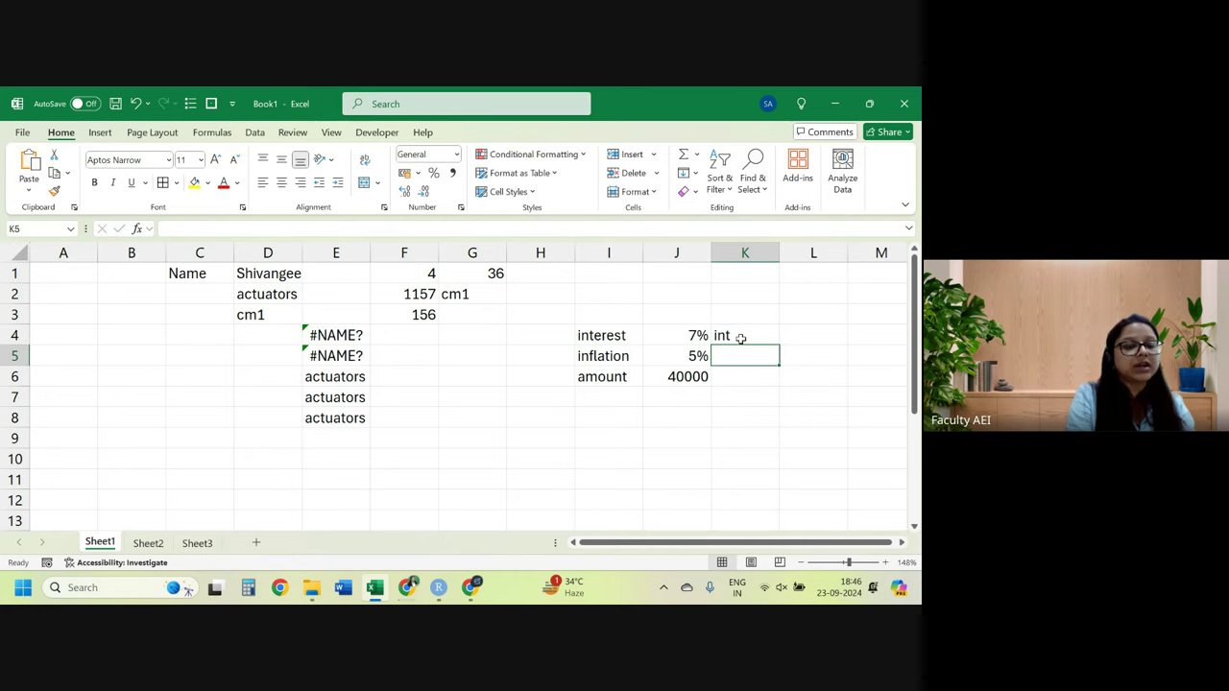
pyautogui.write('inf')
pyautogui.press('Return')
pyautogui.write('a')
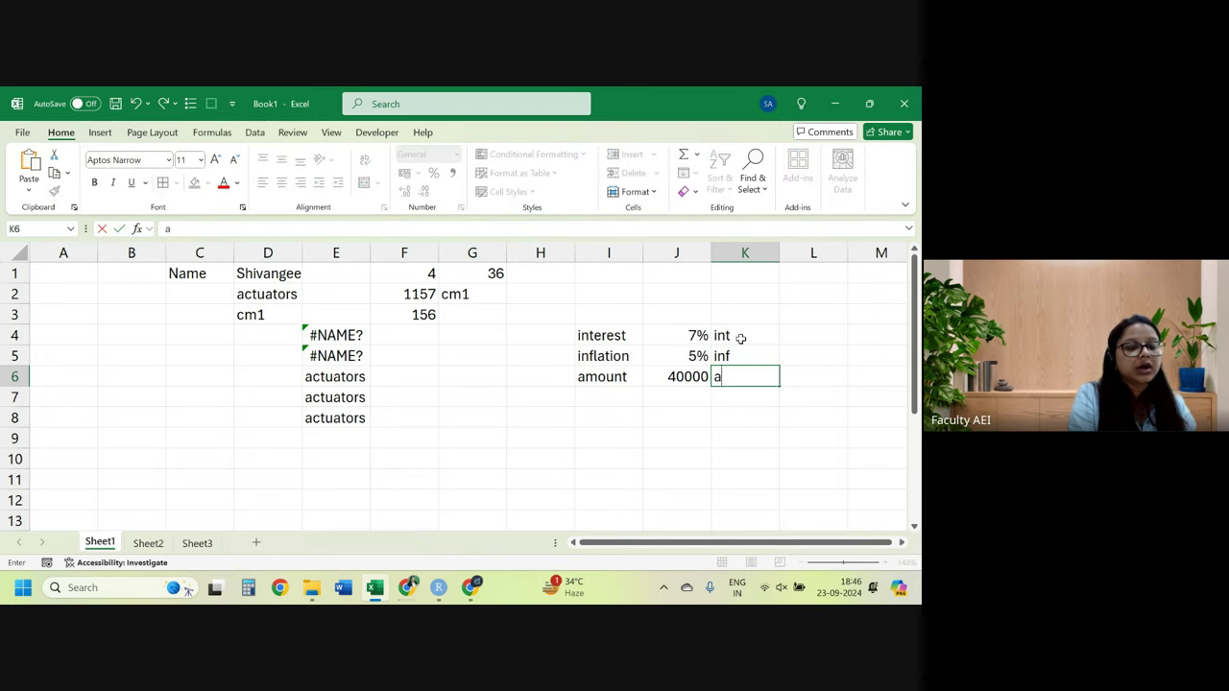
pyautogui.write('mt')
pyautogui.press('Return')
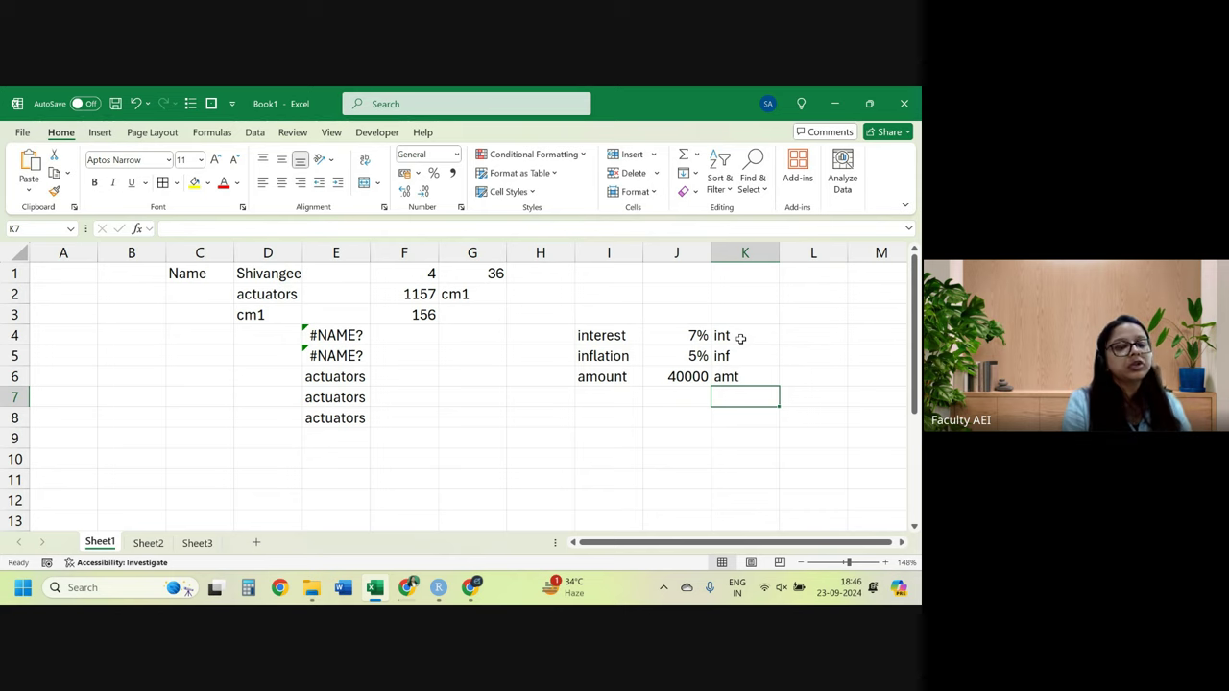
# Run Create Names from Selection on J4:K6 with Top row unticked, then close it.
pyautogui.moveTo(680, 343); pyautogui.dragTo(734, 388)
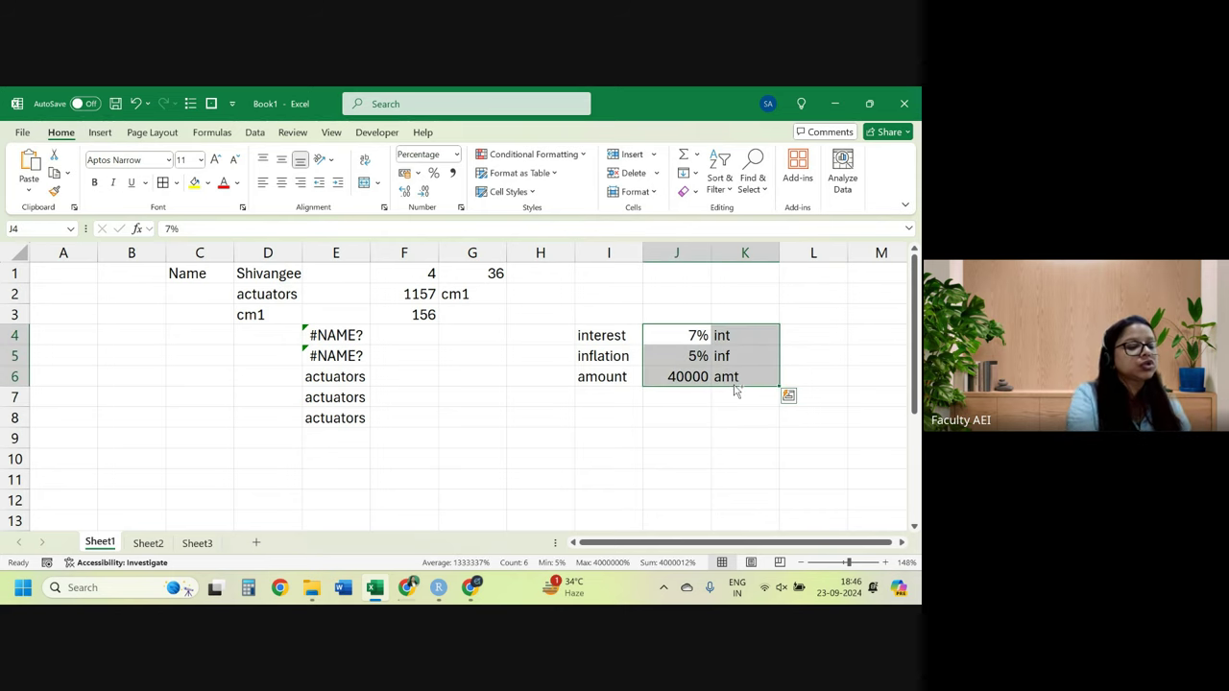
pyautogui.hotkey('ctrl', 'shift', 'F3')
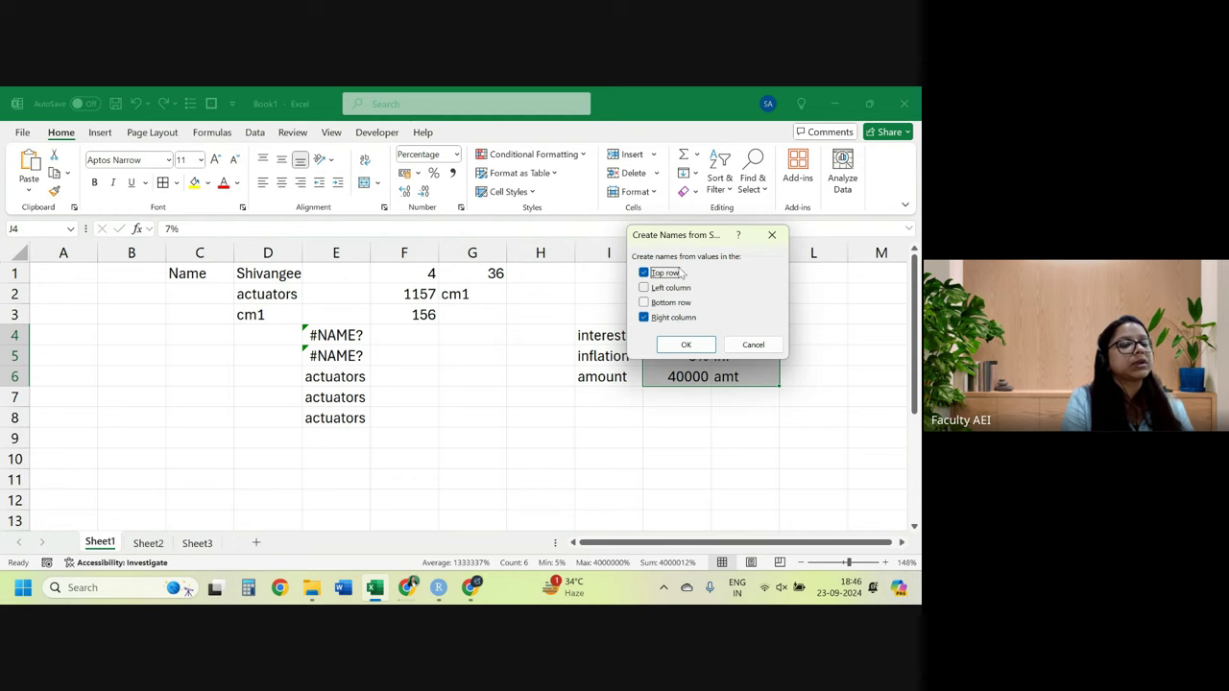
pyautogui.click(643, 272)
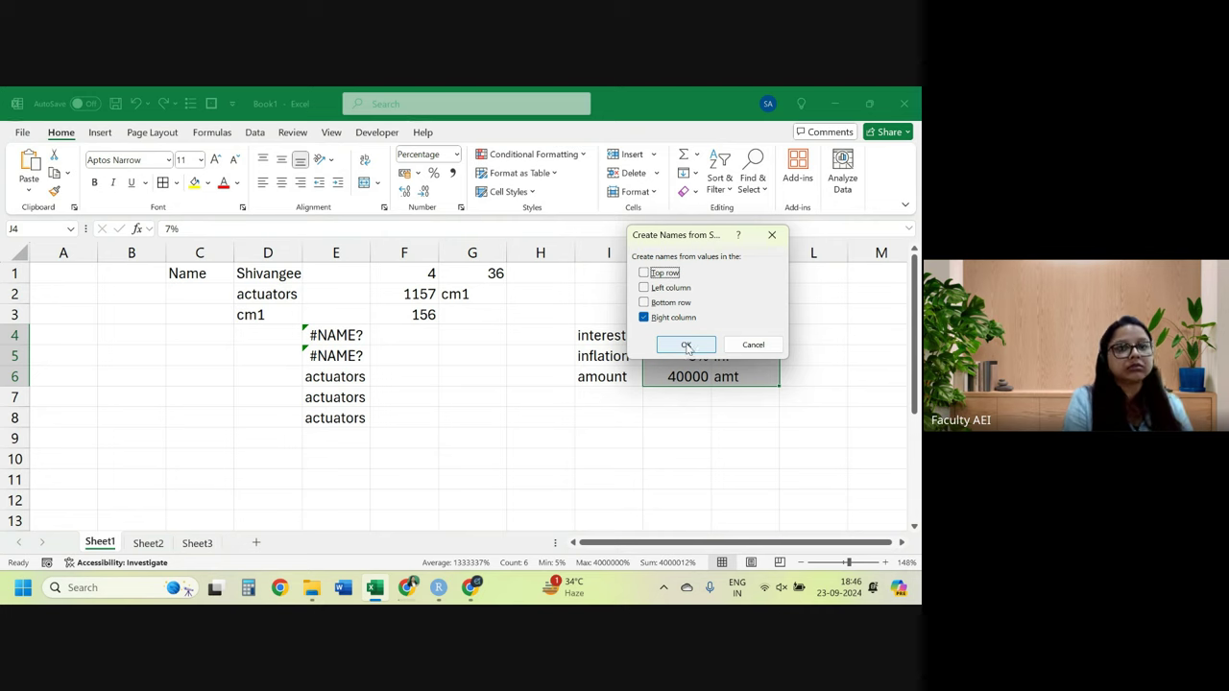
pyautogui.click(748, 346)
pyautogui.click(706, 432)
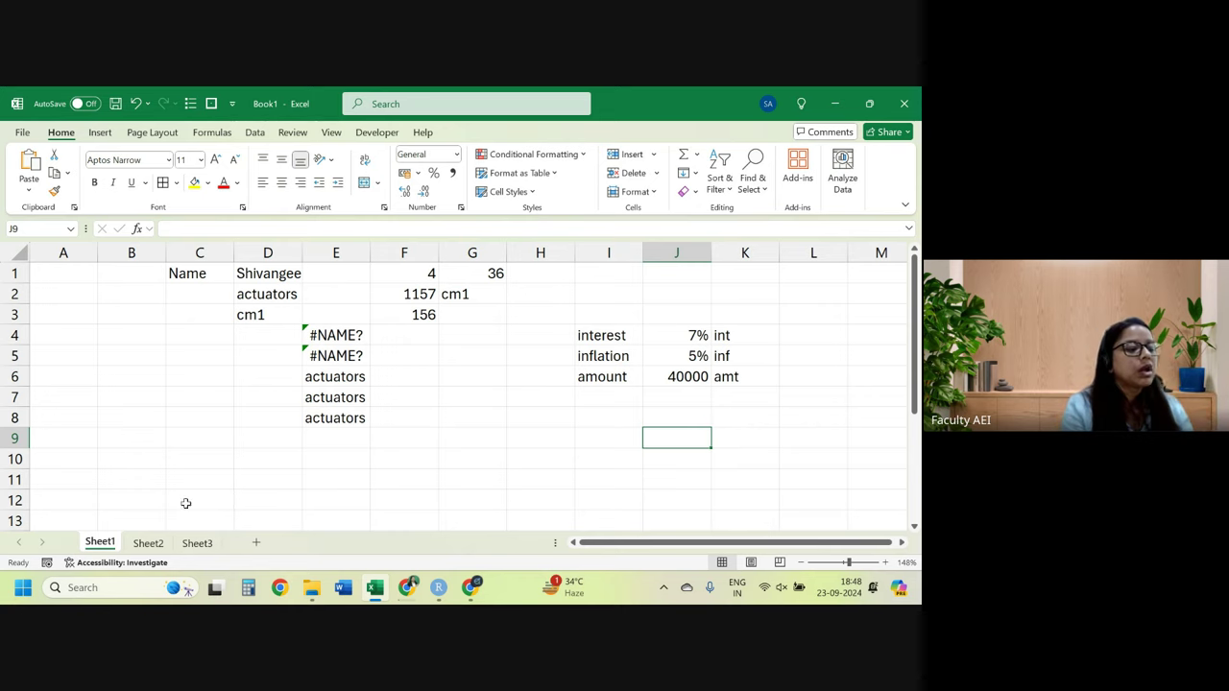
pyautogui.click(142, 544)
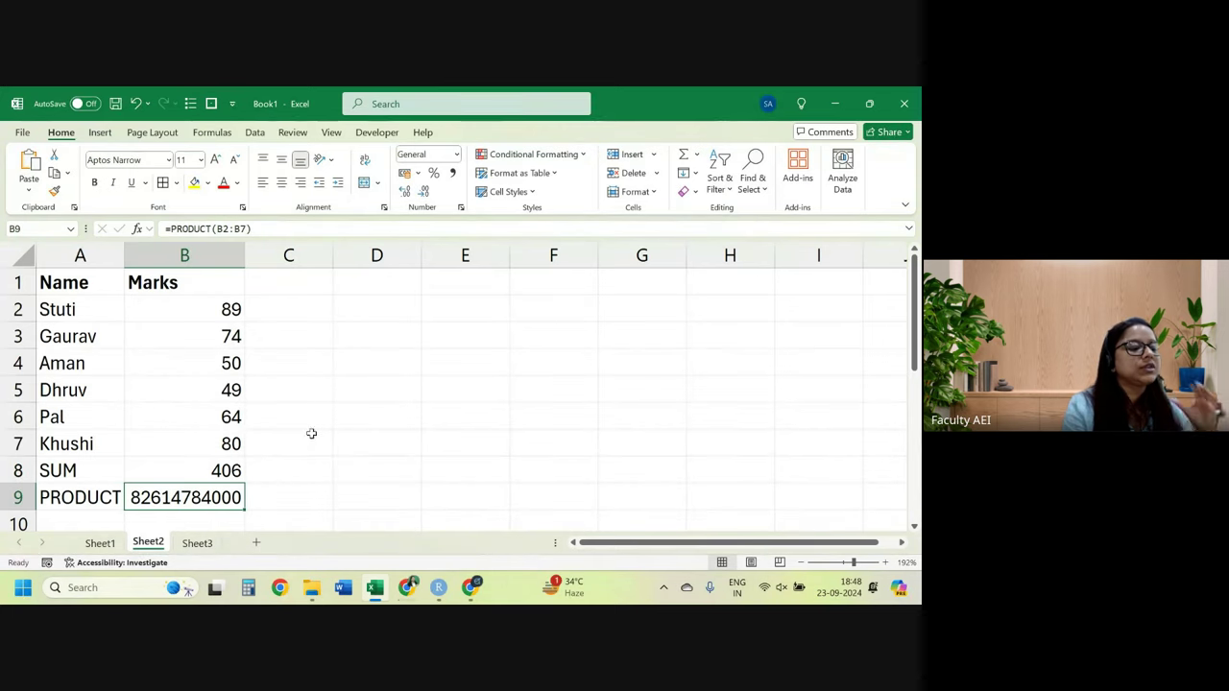
# Name the six marks in B2:B7 'marks' through the Name Box.
pyautogui.moveTo(200, 307); pyautogui.dragTo(203, 464)
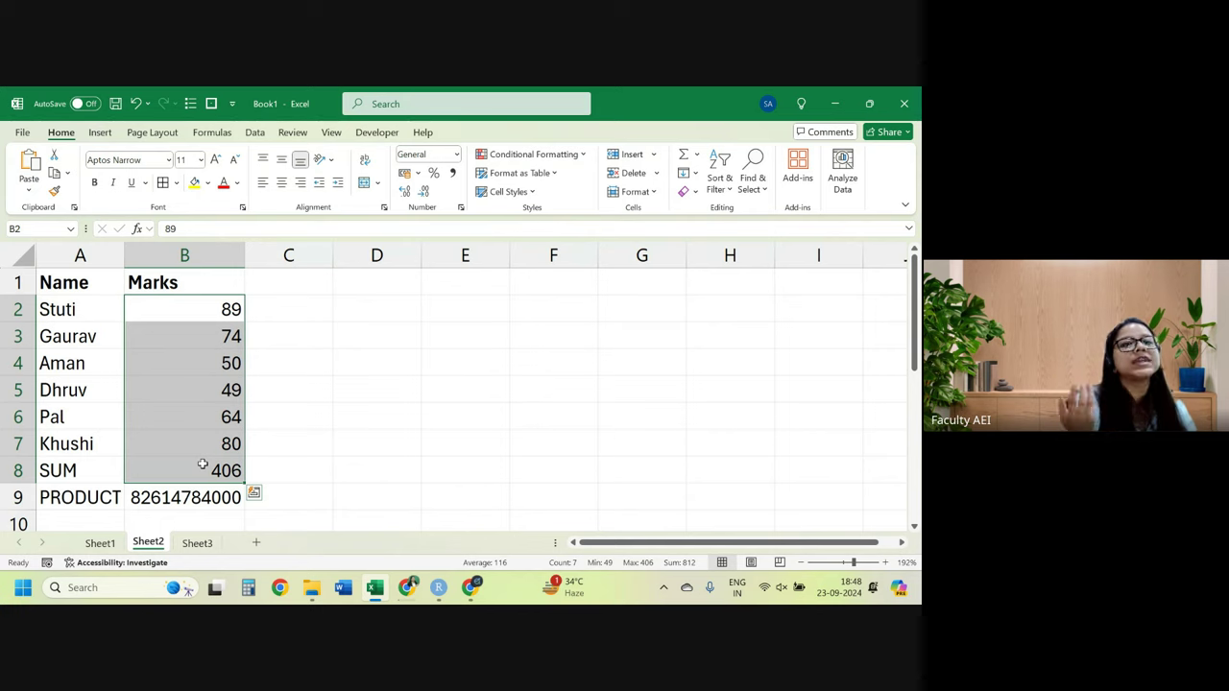
pyautogui.click(203, 464)
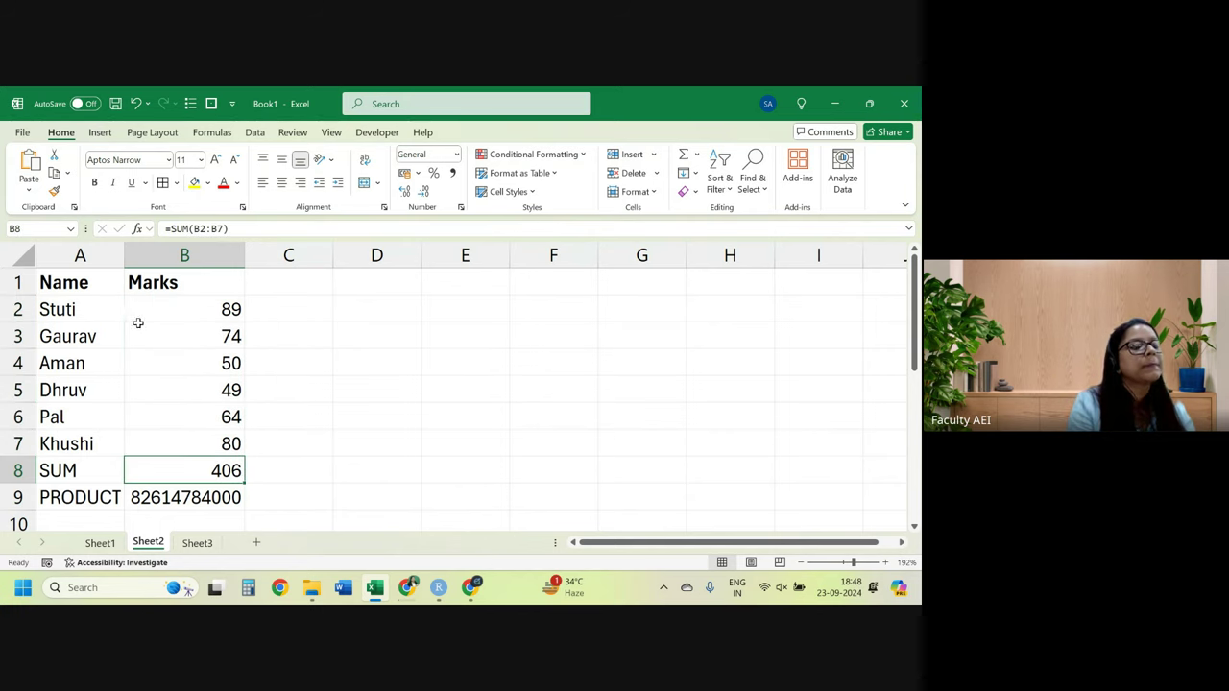
pyautogui.moveTo(159, 308); pyautogui.dragTo(170, 440)
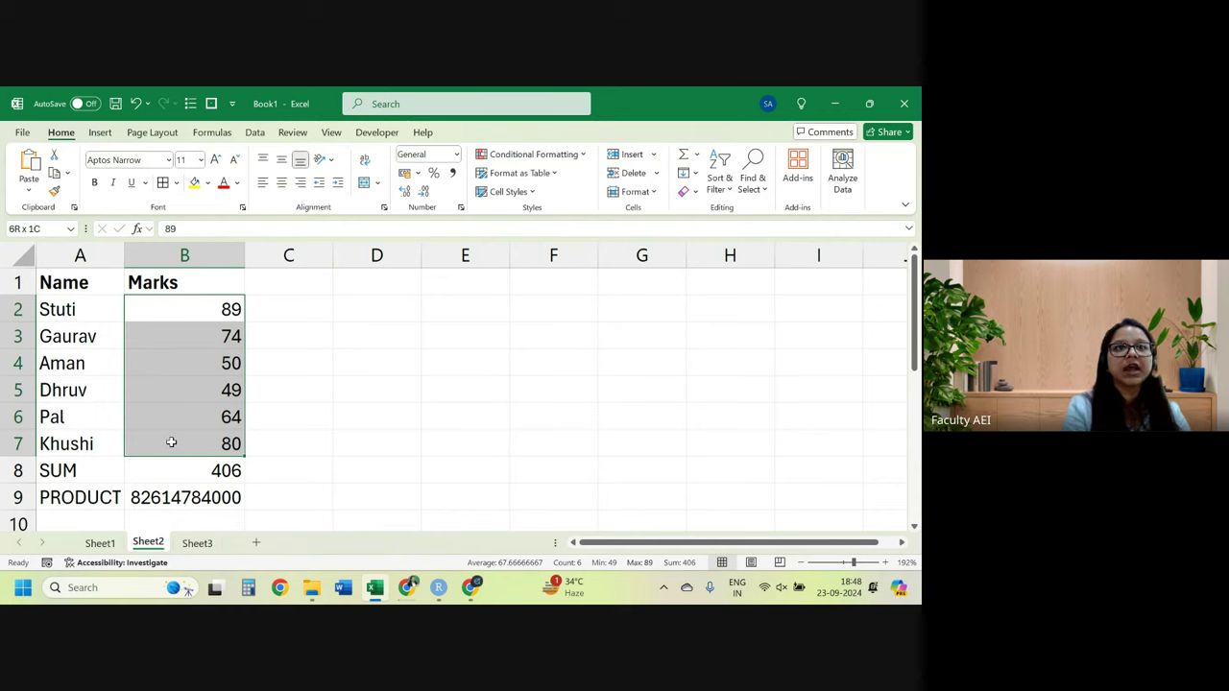
pyautogui.click(26, 230)
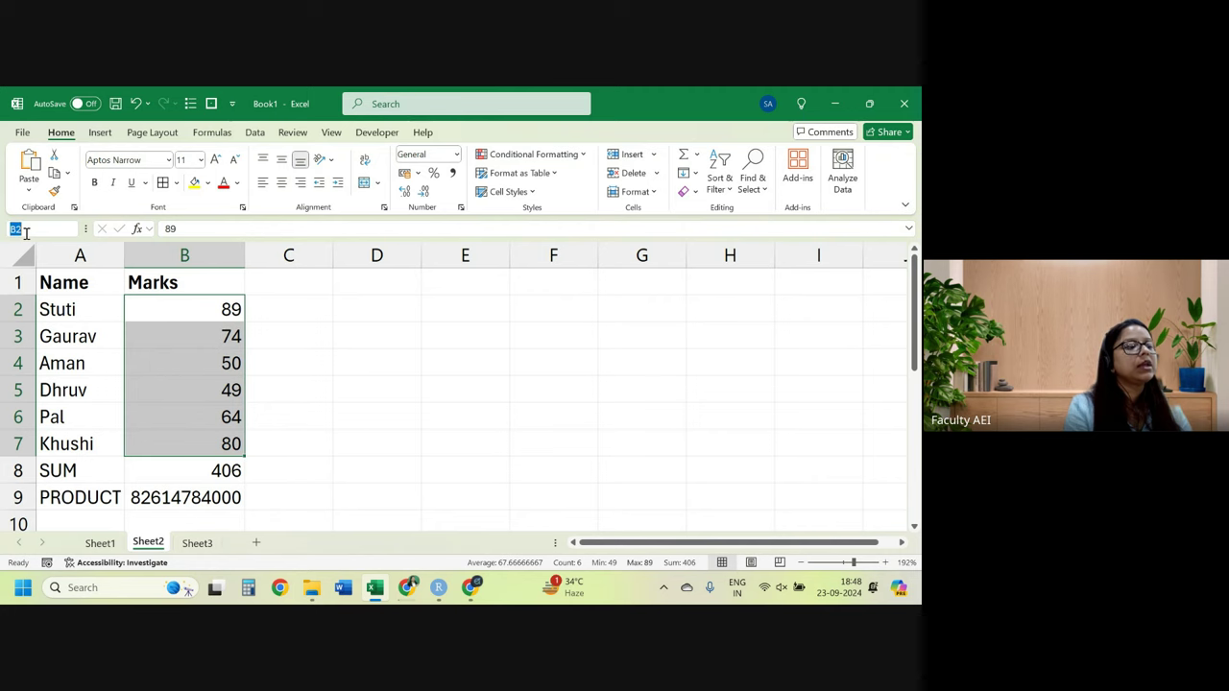
pyautogui.write('ma')
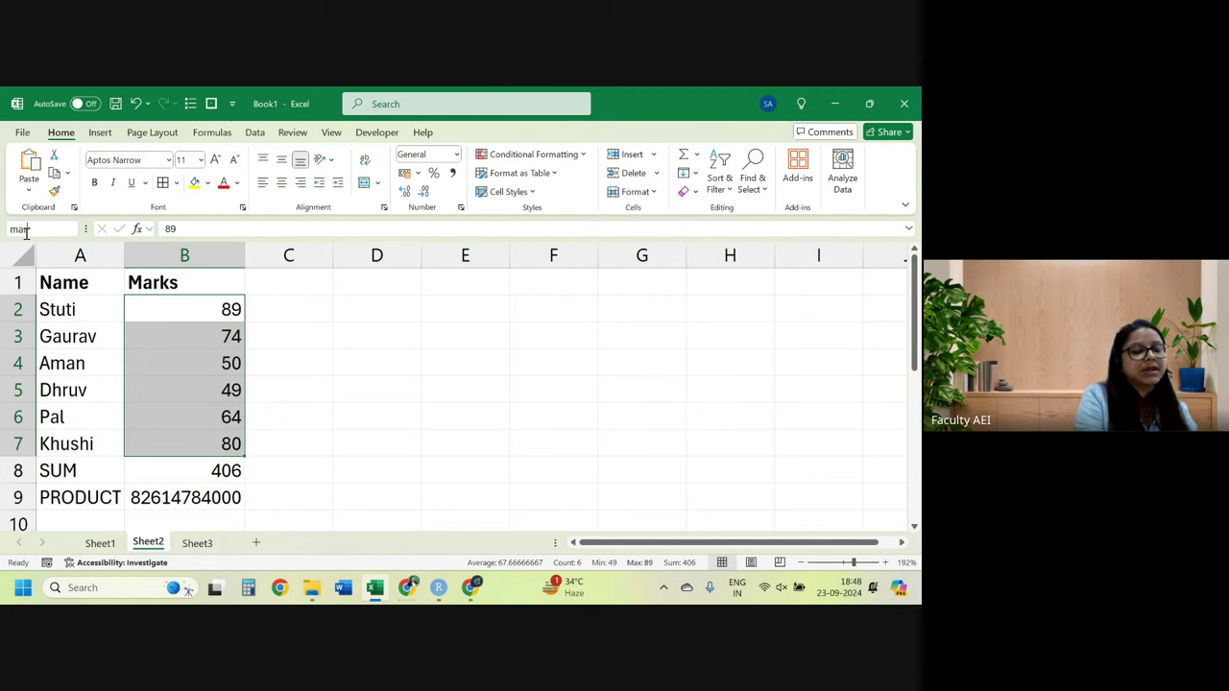
pyautogui.write('rks')
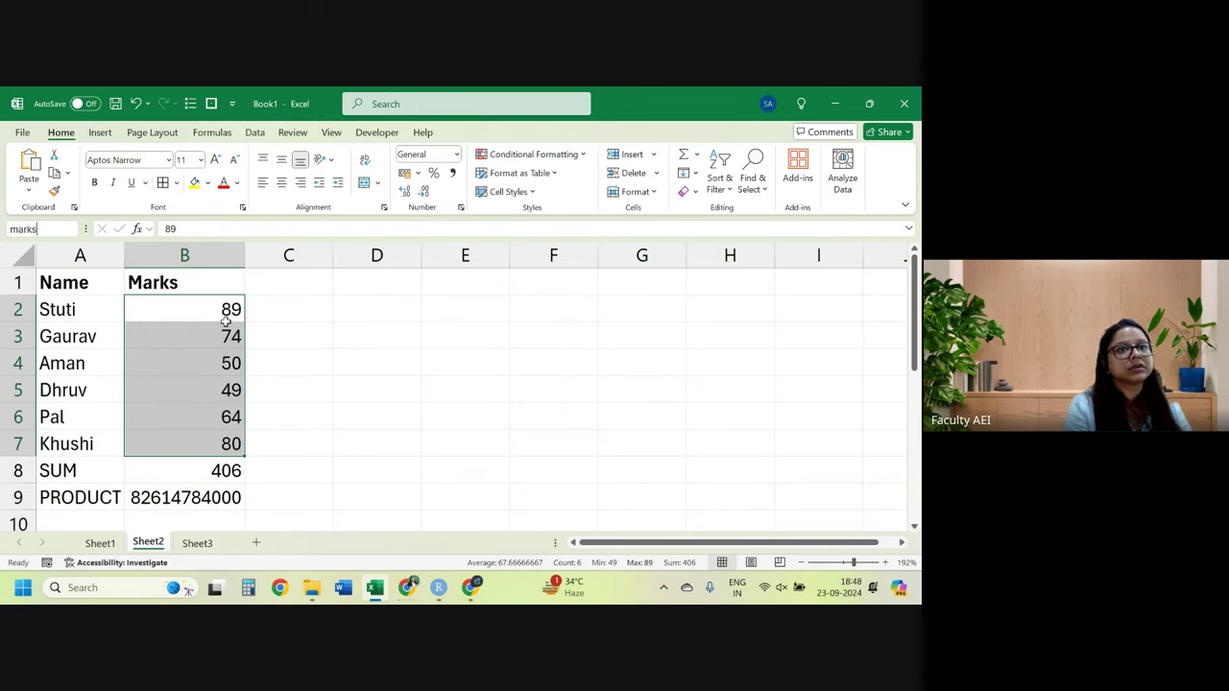
pyautogui.press('Return')
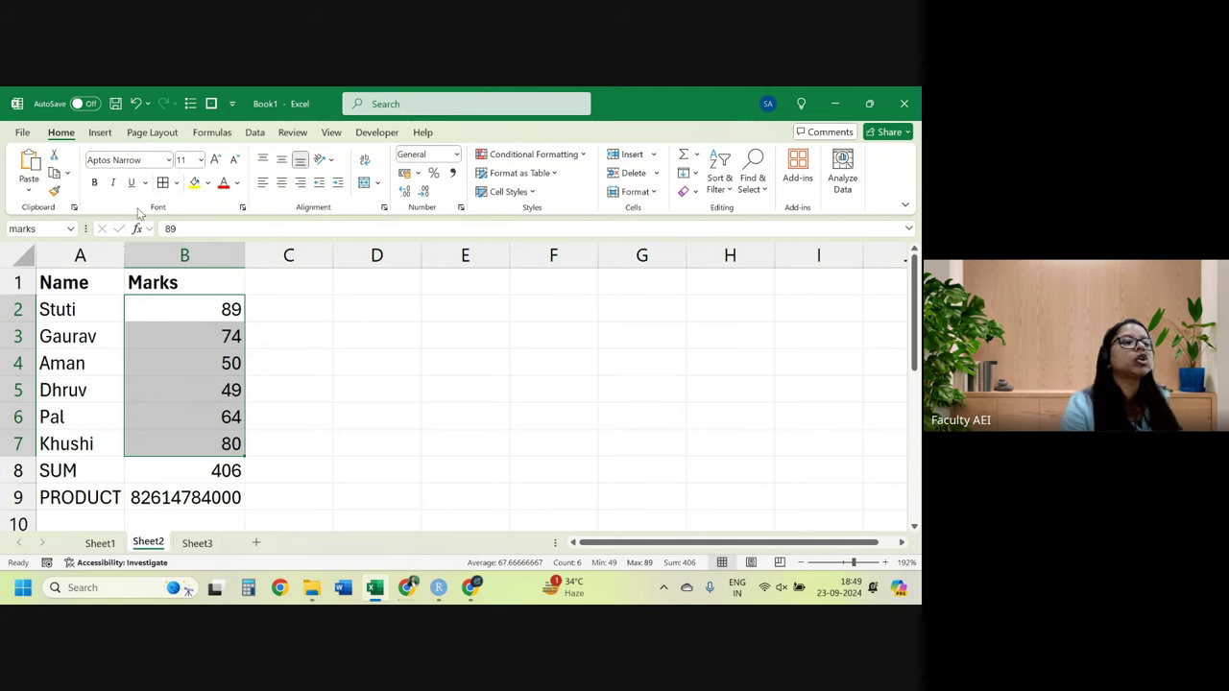
# On the Formulas tab, bring up Define Name twice and cancel it without saving.
pyautogui.click(300, 139)
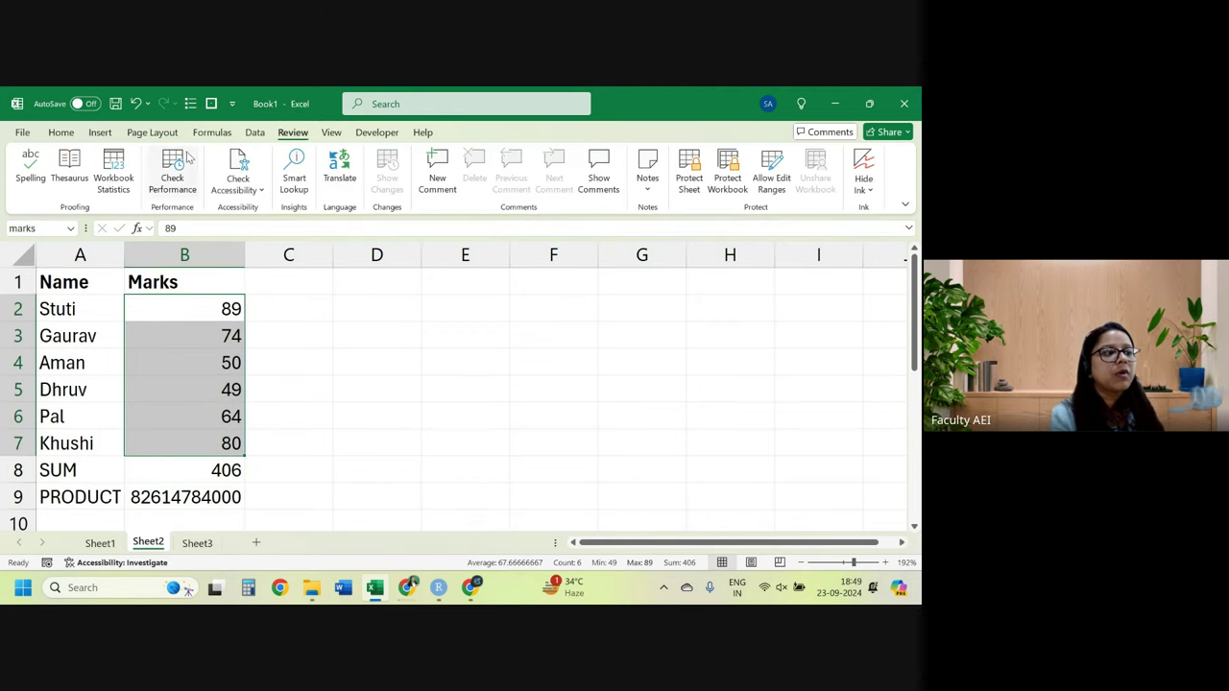
pyautogui.click(212, 138)
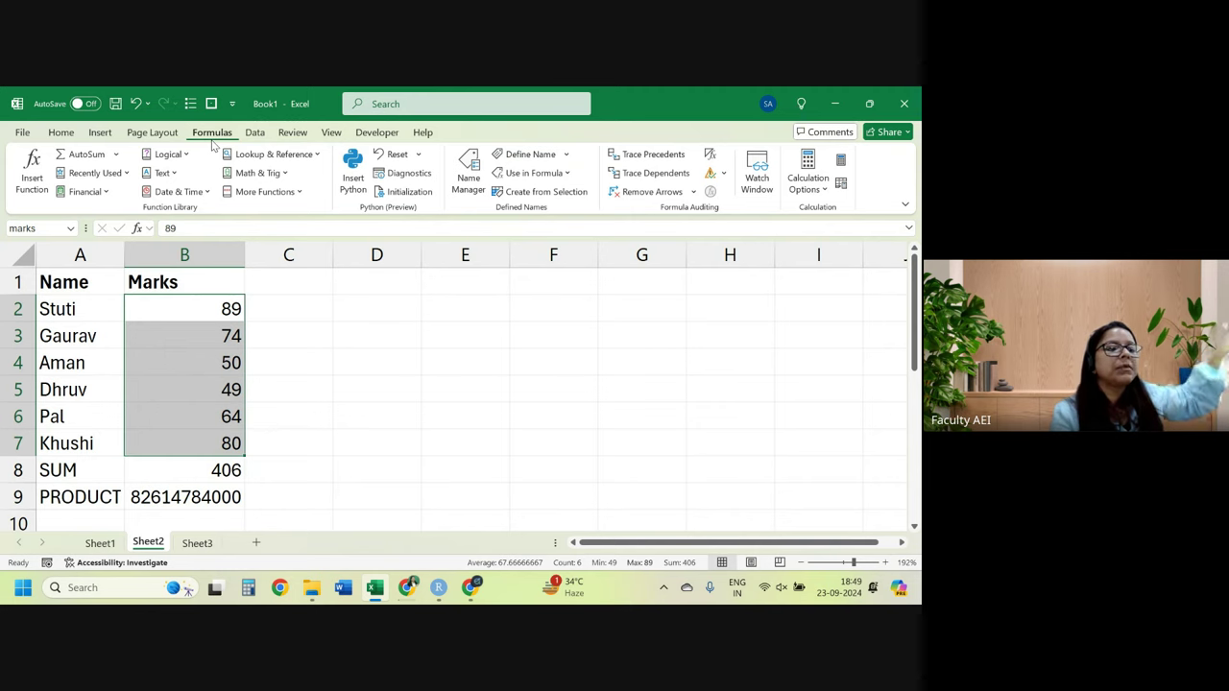
pyautogui.click(529, 161)
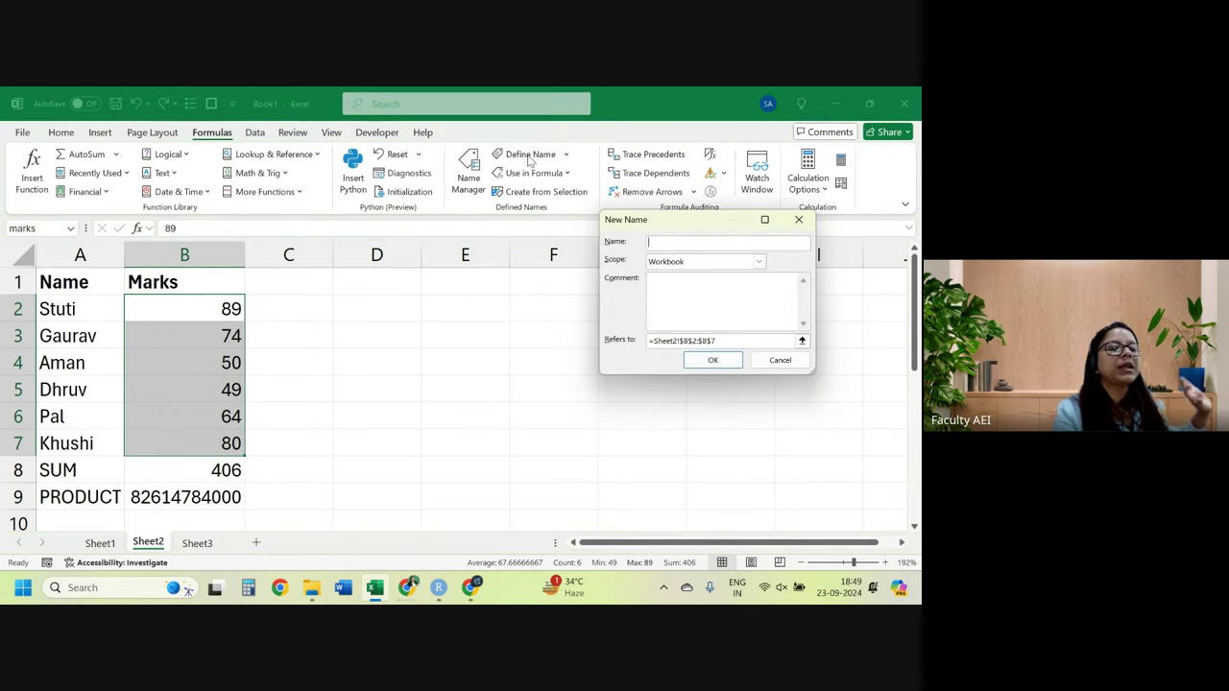
pyautogui.moveTo(714, 222); pyautogui.dragTo(529, 231)
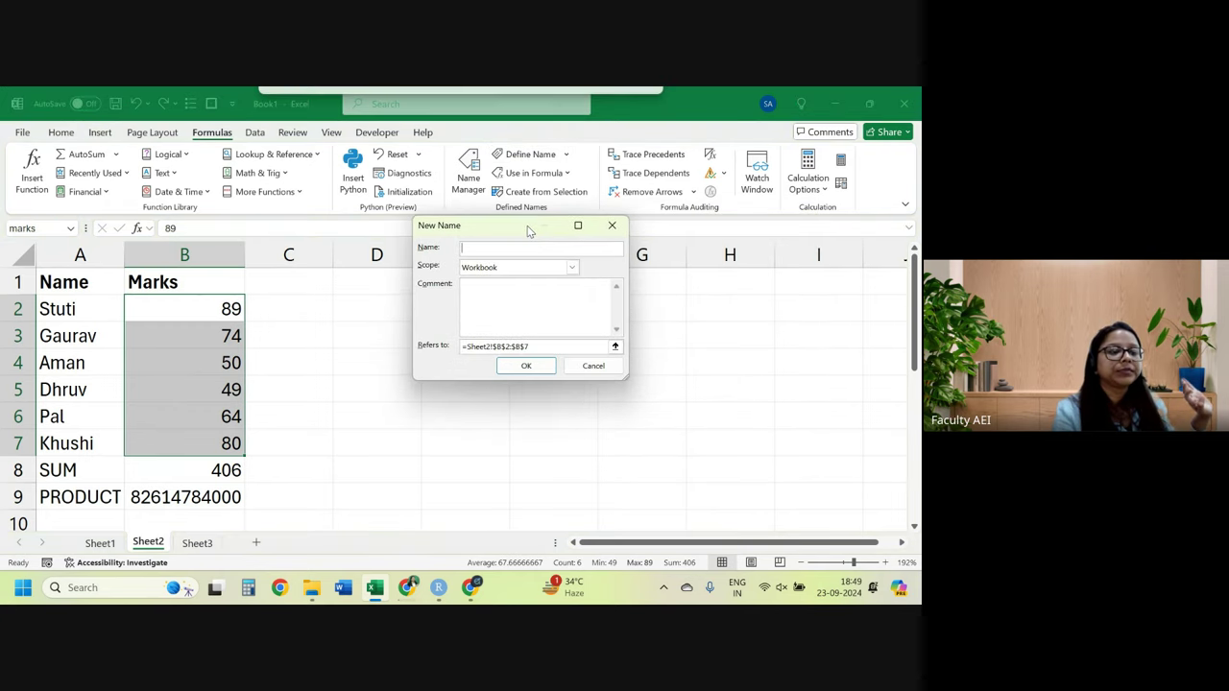
pyautogui.click(594, 366)
pyautogui.click(541, 161)
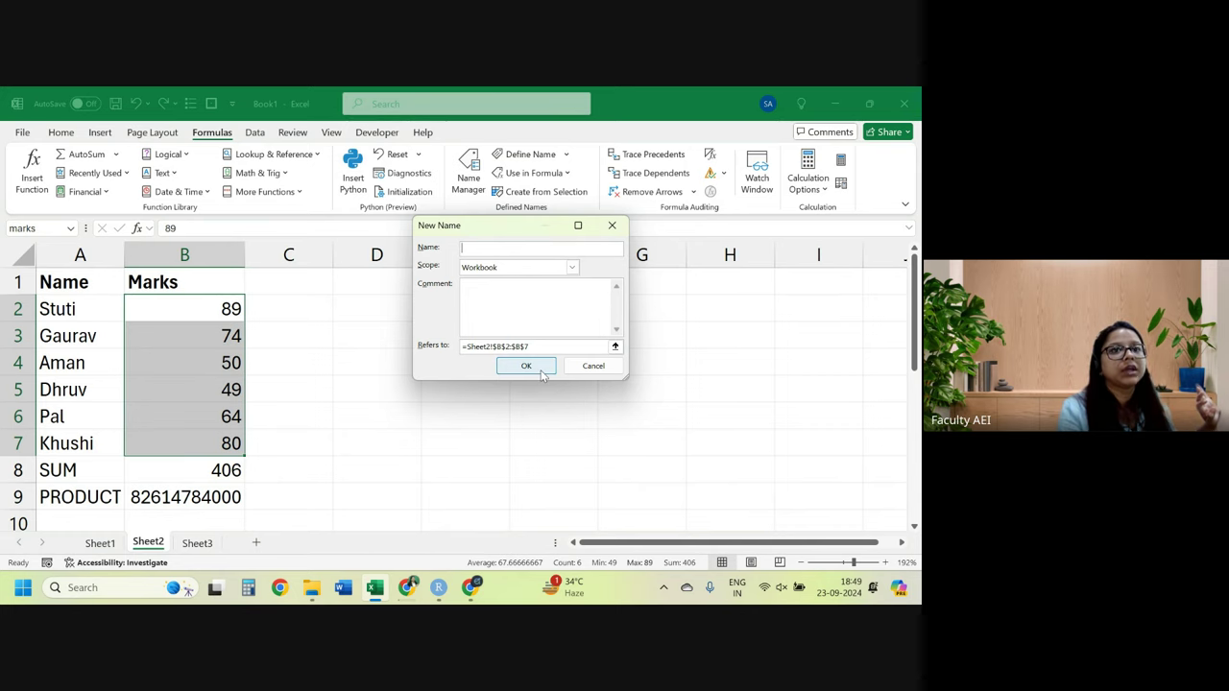
pyautogui.click(615, 366)
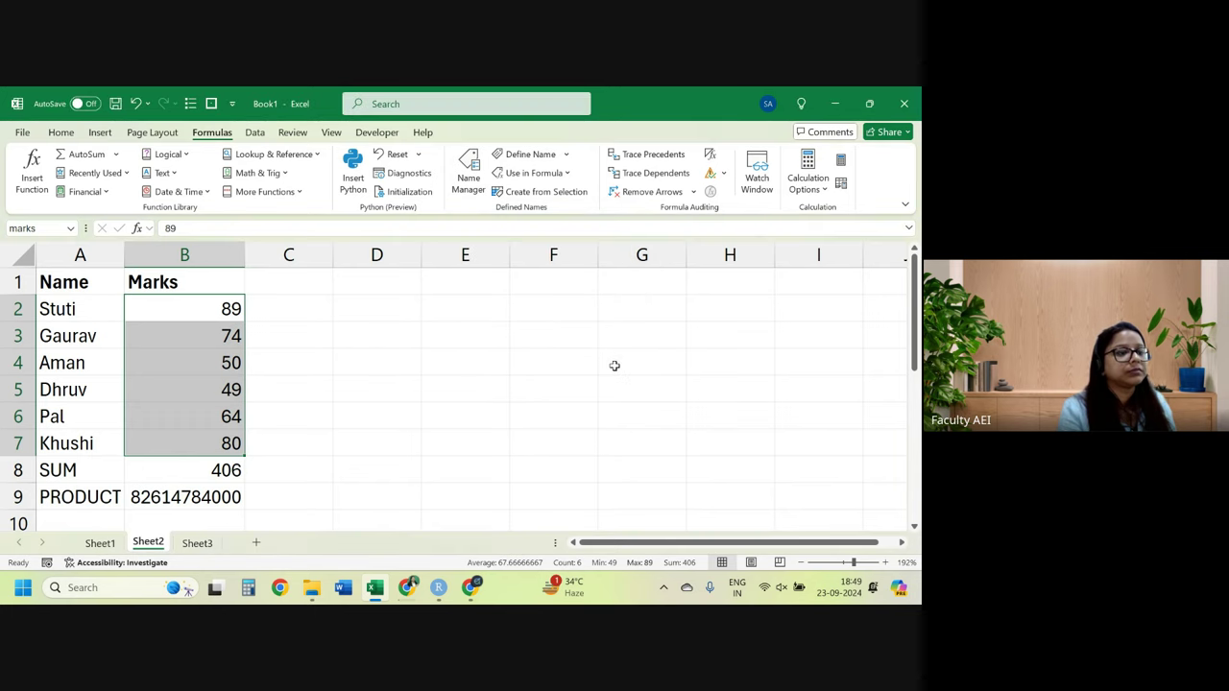
# Bring up Insert Function with Shift+F3, cancel it, and select cell E5.
pyautogui.hotkey('shift', 'F3')
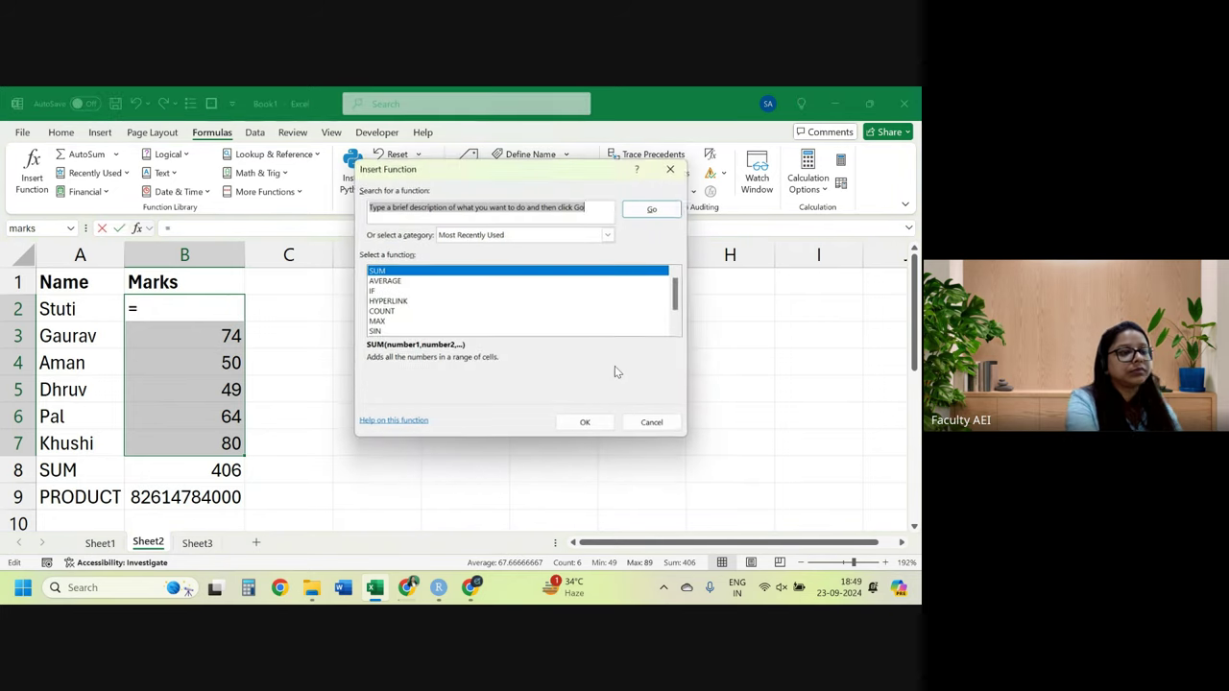
pyautogui.click(652, 422)
pyautogui.click(501, 391)
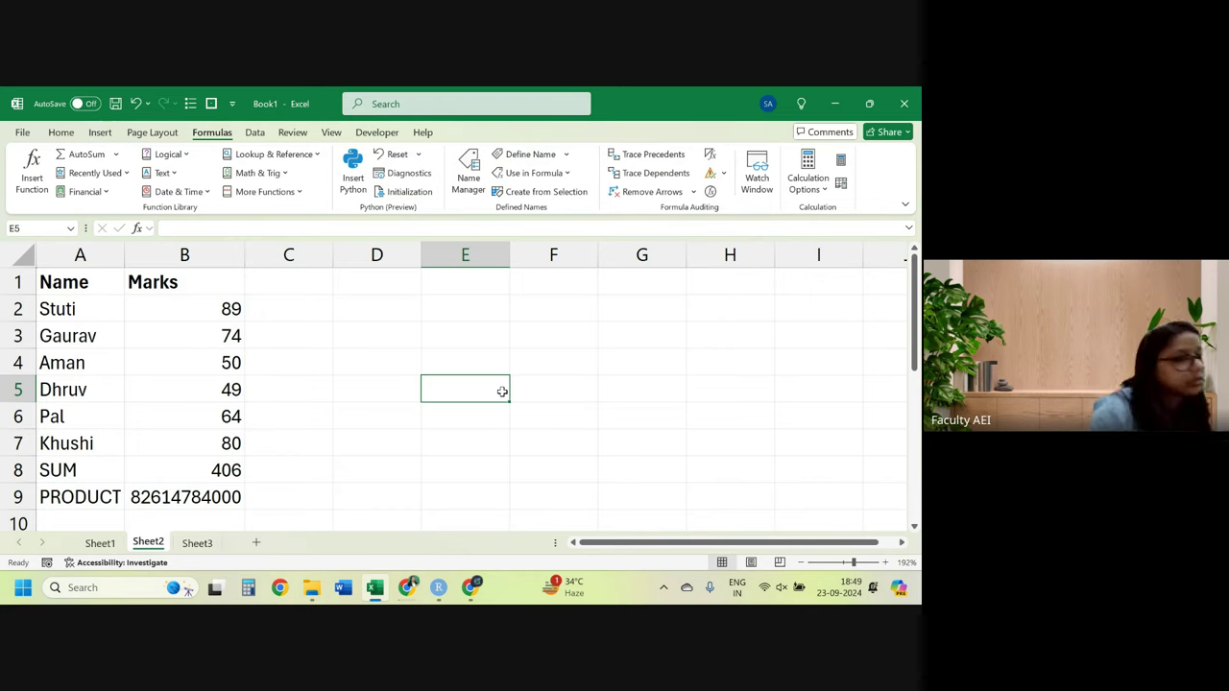
pyautogui.click(345, 354)
pyautogui.moveTo(234, 307); pyautogui.dragTo(233, 443)
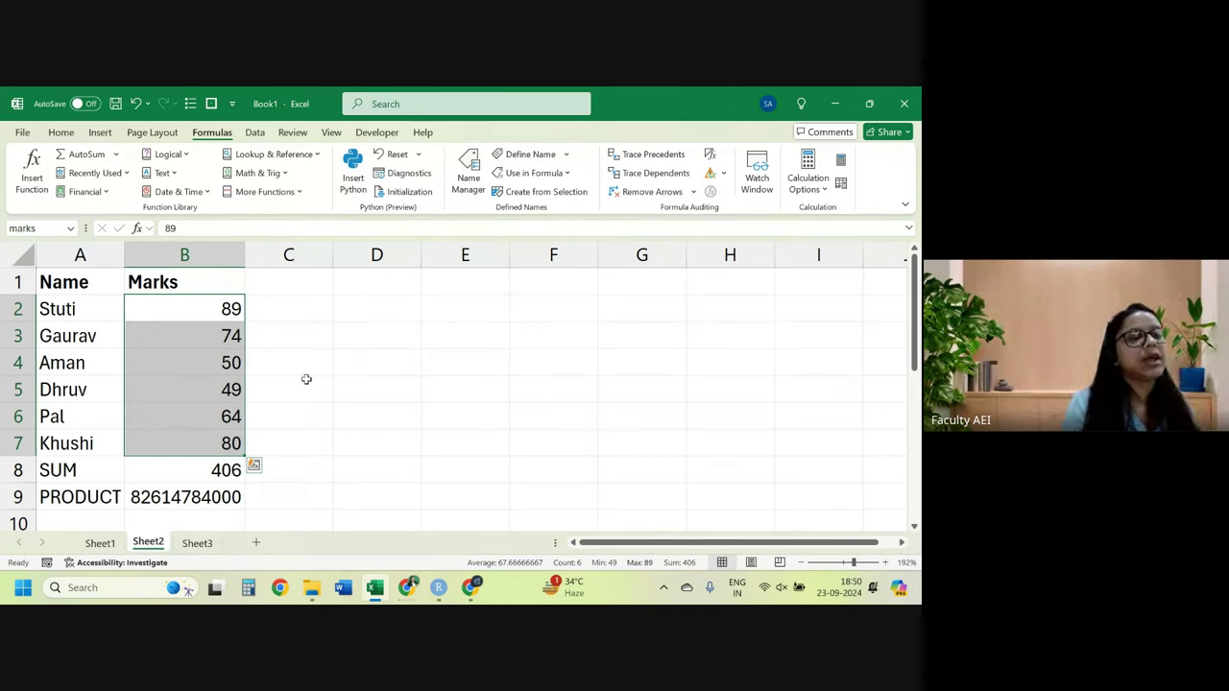
pyautogui.click(481, 184)
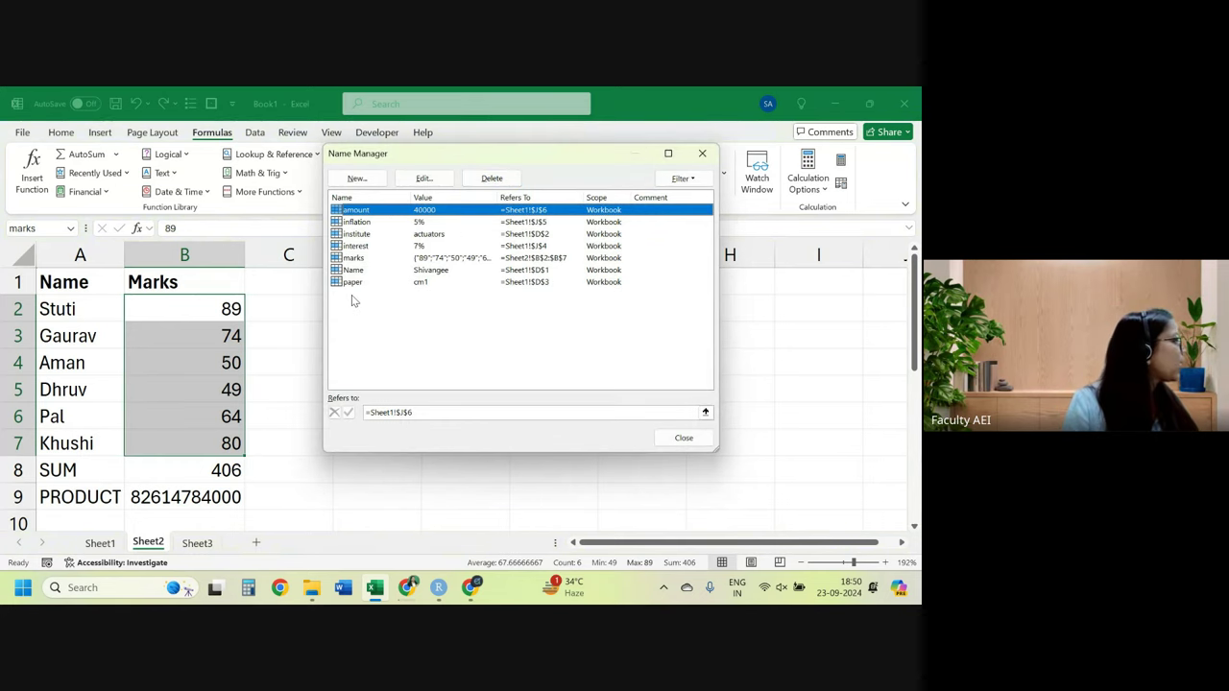
pyautogui.click(366, 222)
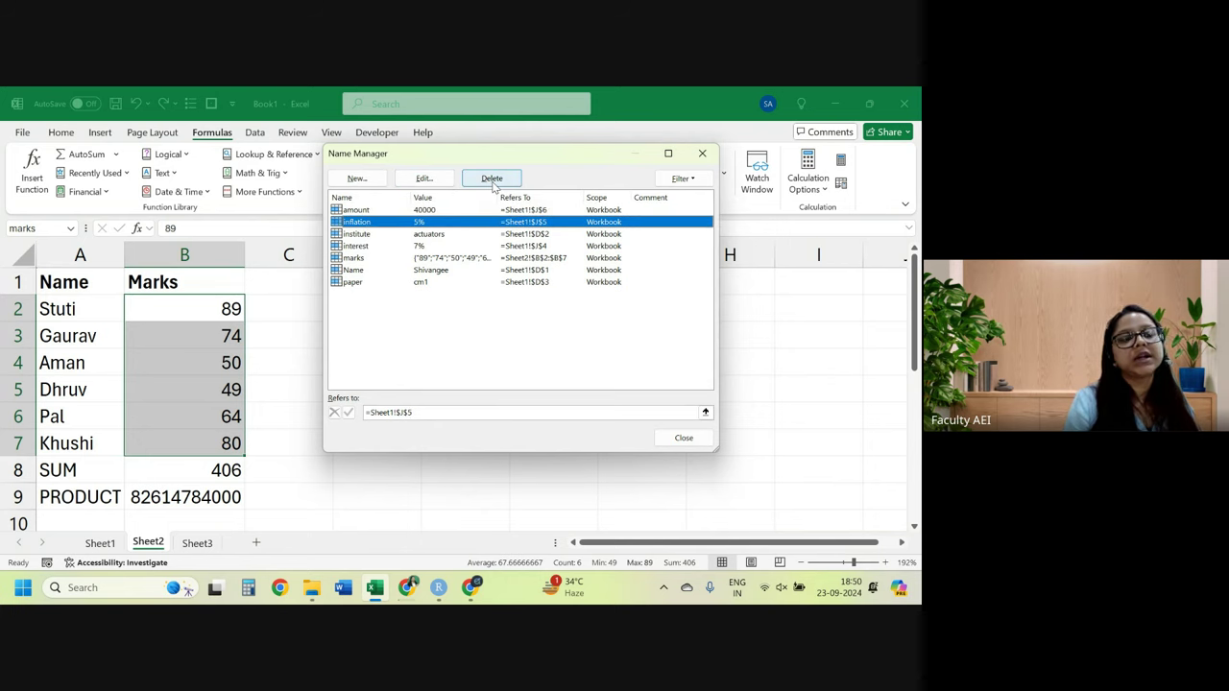
pyautogui.click(693, 443)
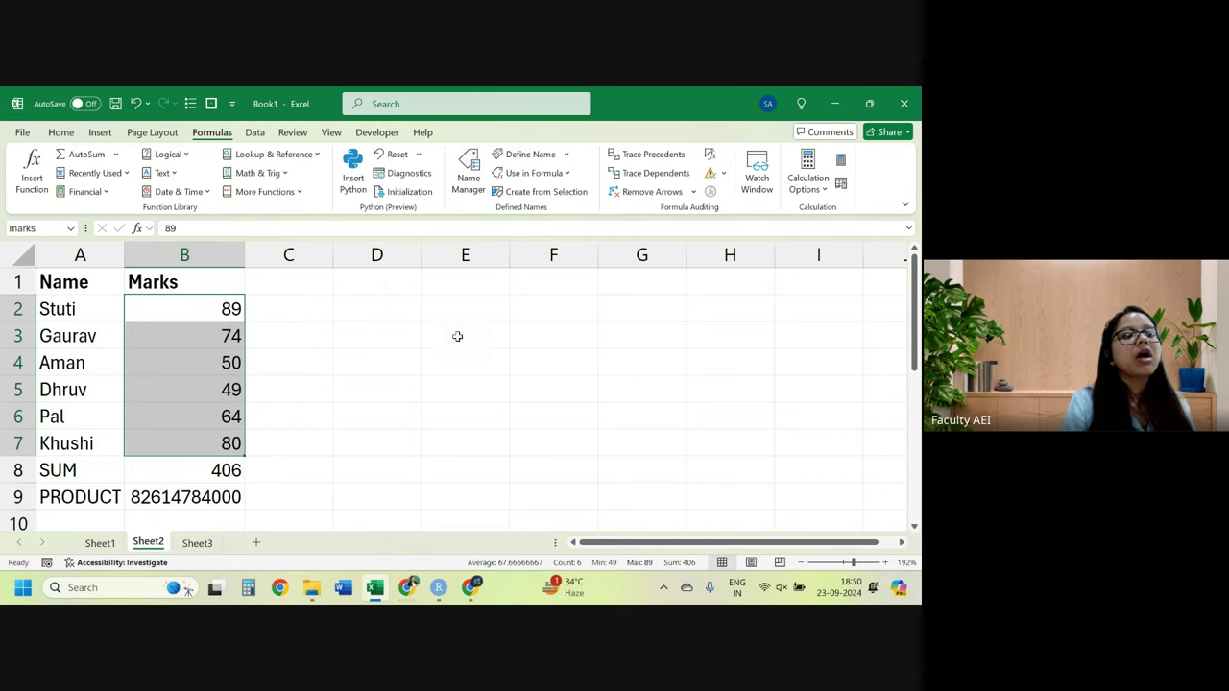
# Go to cell D3 on Sheet3 and start a =sum( formula.
pyautogui.click(401, 314)
pyautogui.click(197, 545)
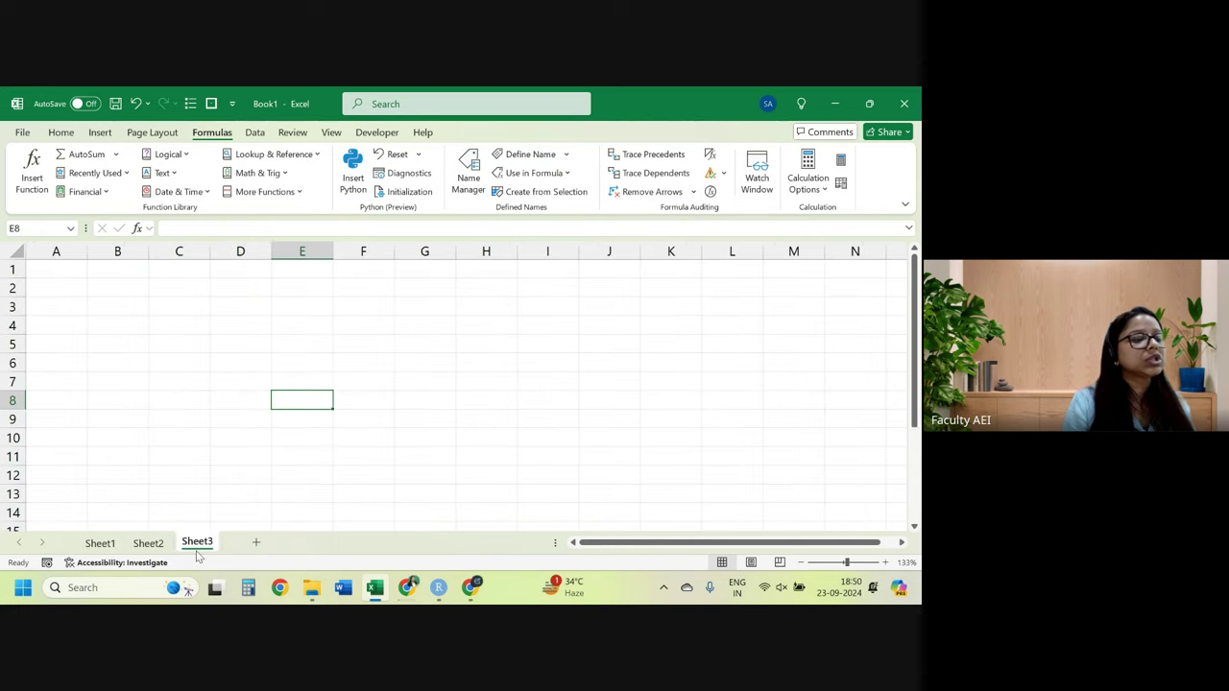
pyautogui.click(268, 306)
pyautogui.scroll(1, 269, 304)
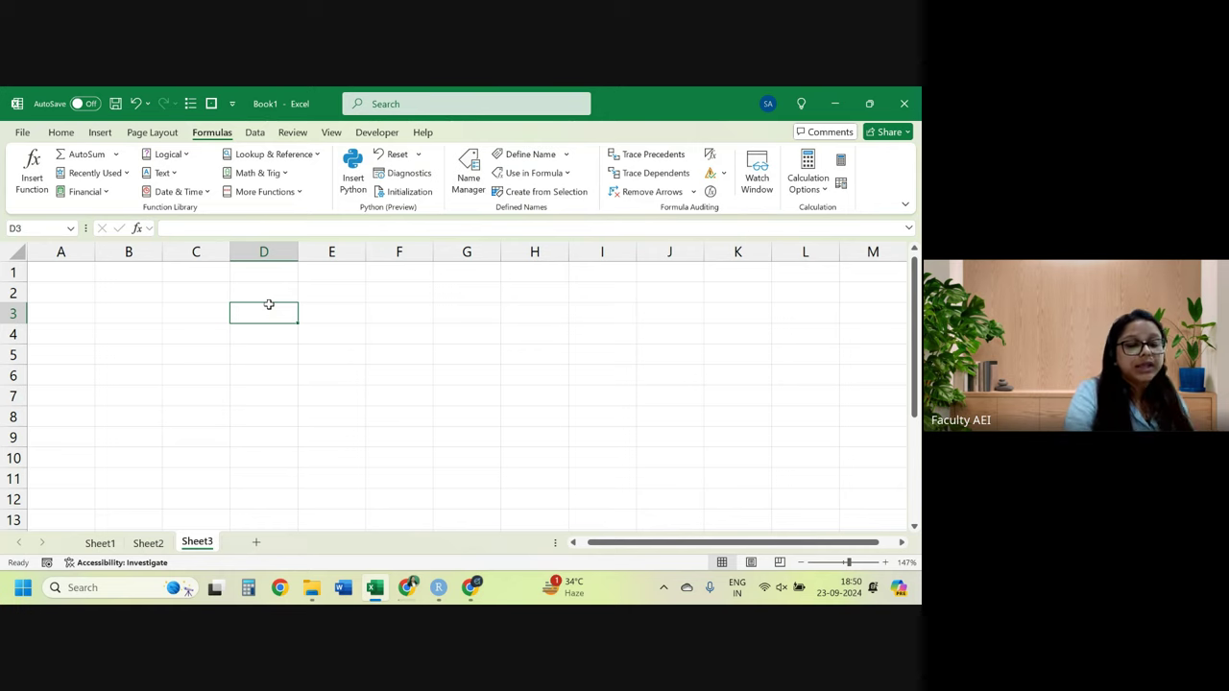
pyautogui.write('=su')
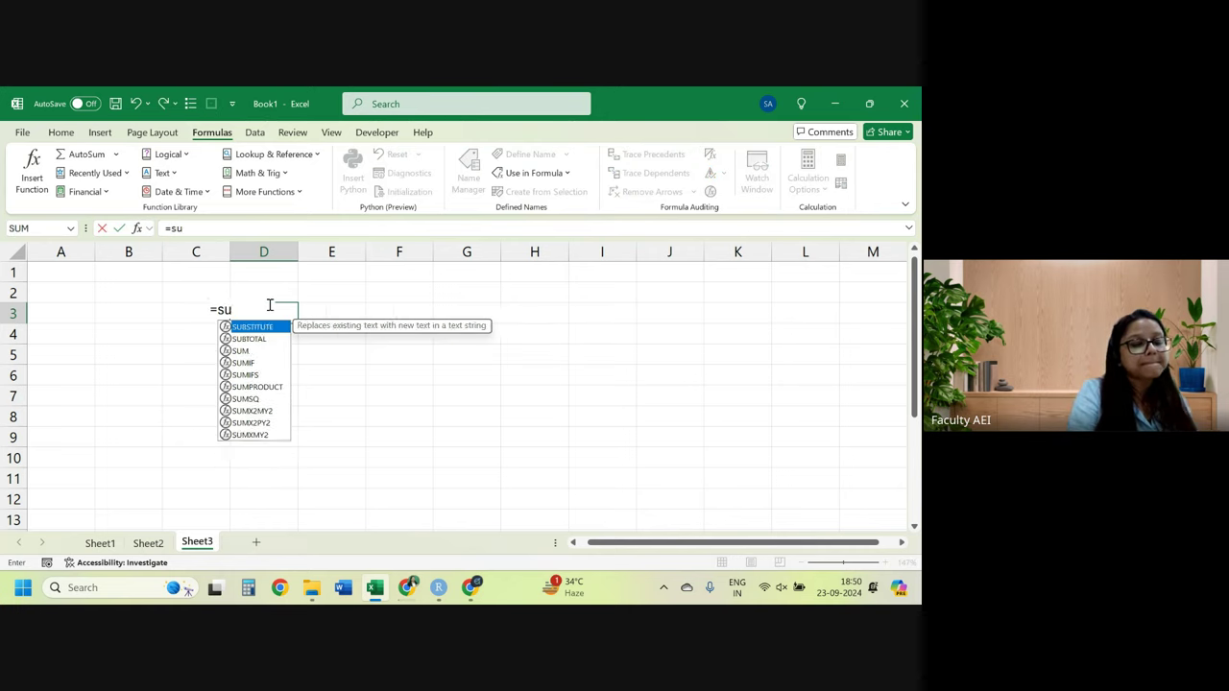
pyautogui.write('m(')
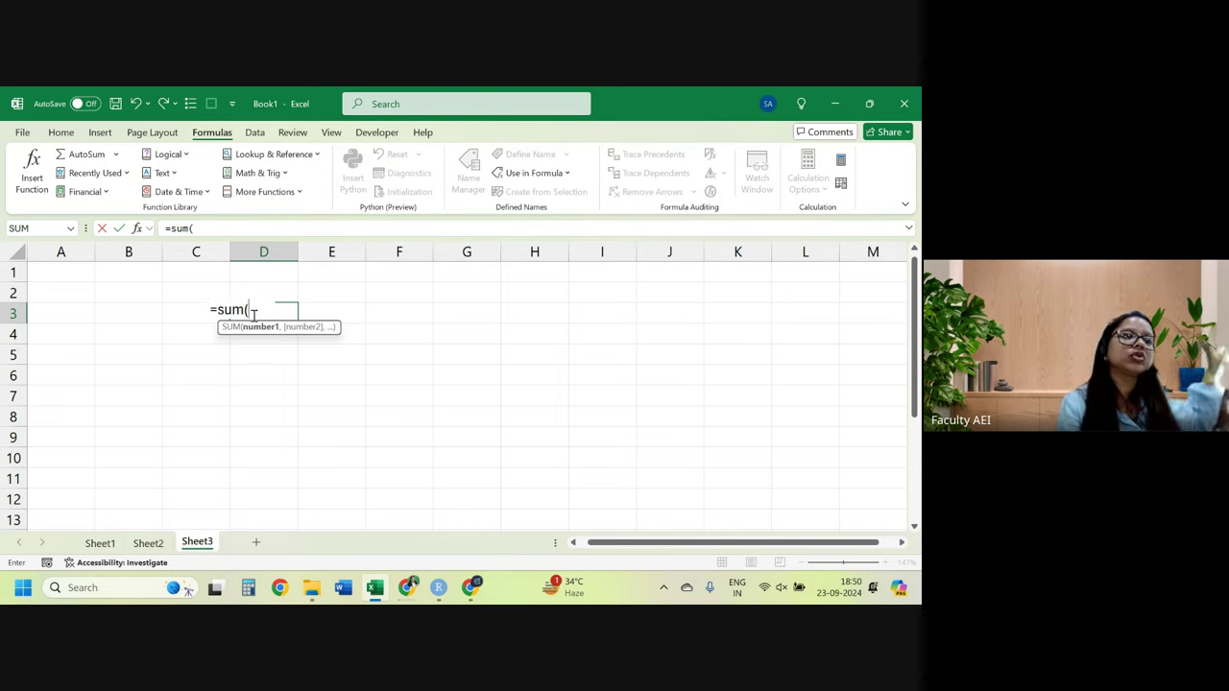
pyautogui.press('BackSpace')
pyautogui.press('BackSpace')
pyautogui.press('BackSpace')
pyautogui.press('BackSpace')
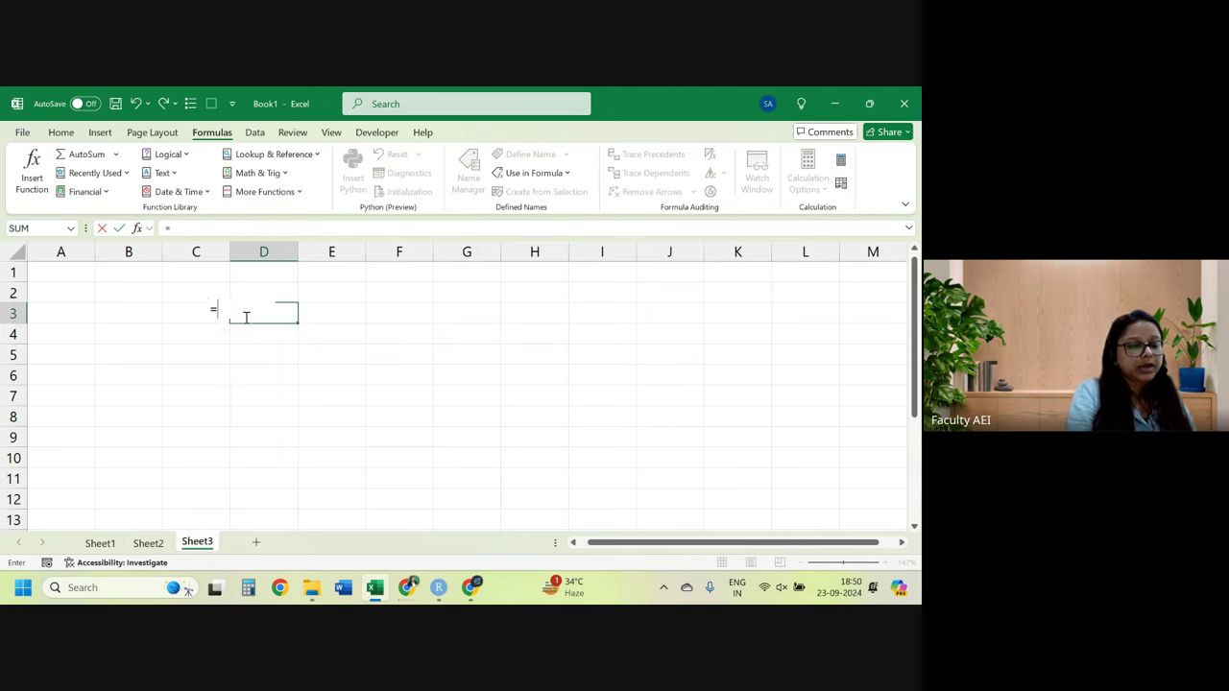
pyautogui.write('sum(')
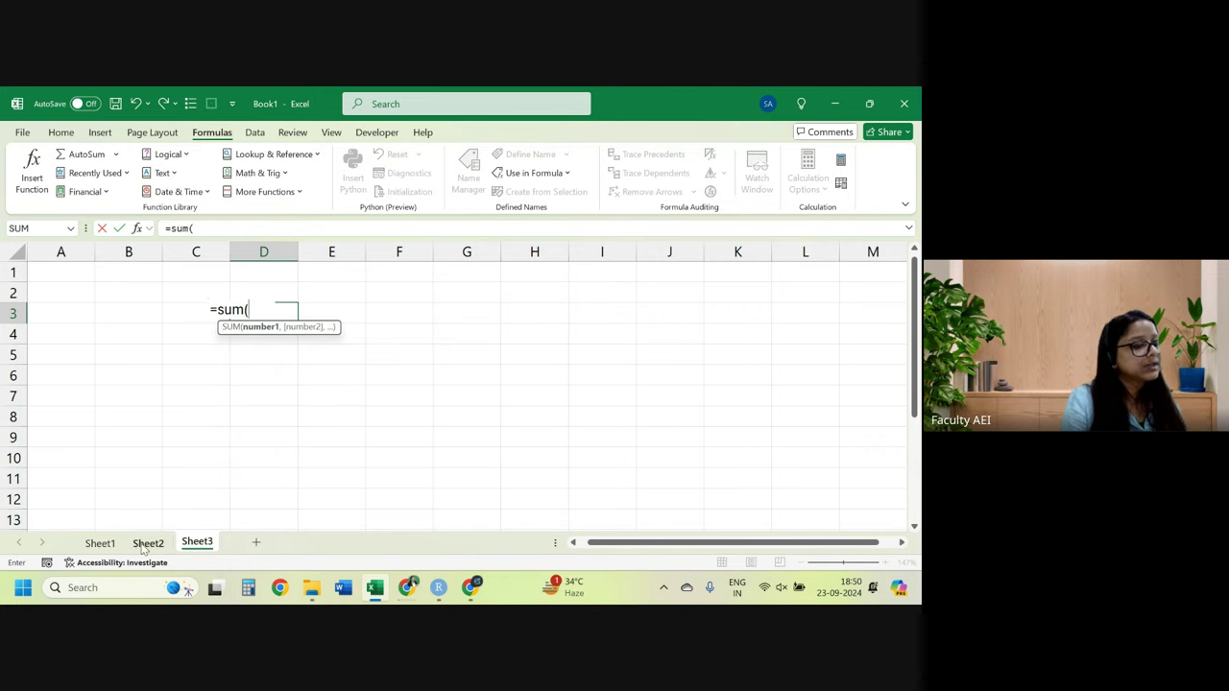
# Complete D3 as =SUM(Sheet3!B2:B7), returning 0, and inspect its reference.
pyautogui.click(146, 543)
pyautogui.moveTo(181, 310); pyautogui.dragTo(210, 439)
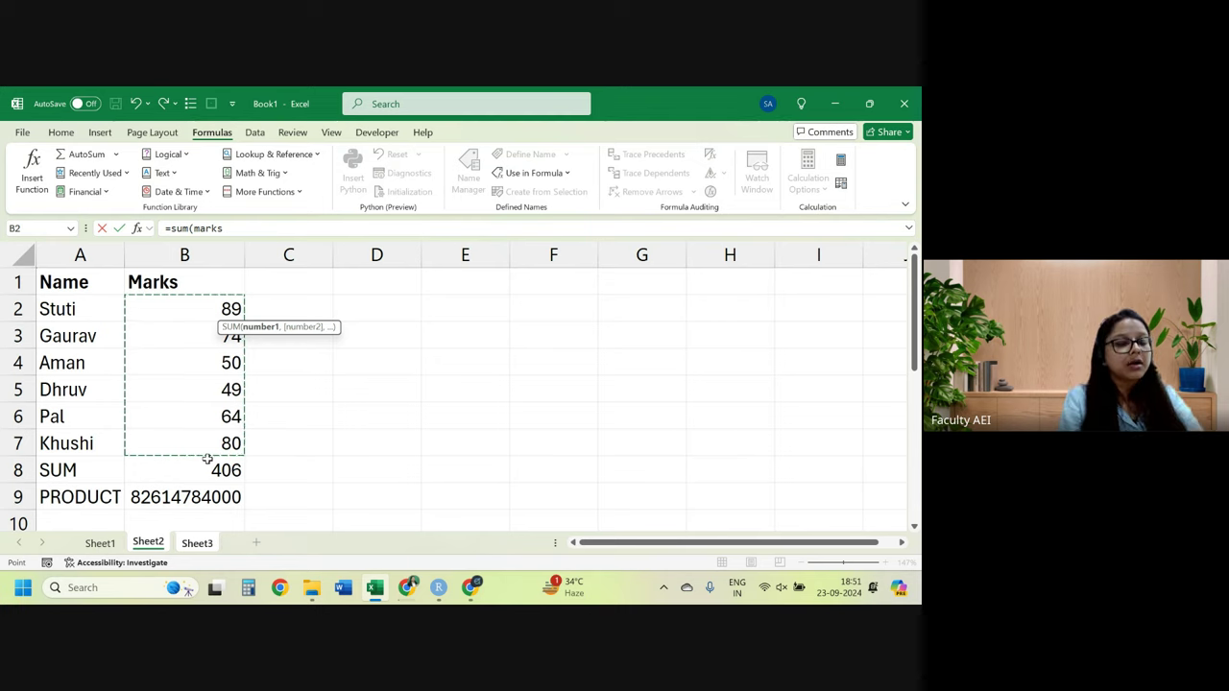
pyautogui.click(215, 543)
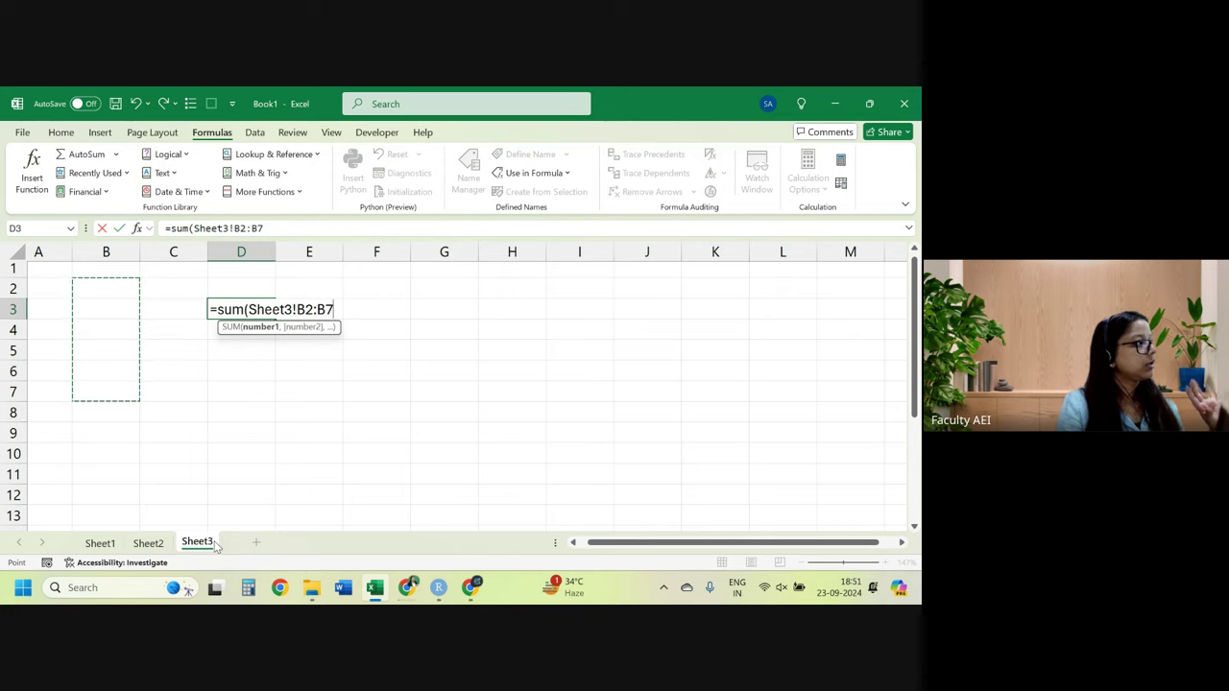
pyautogui.write(')')
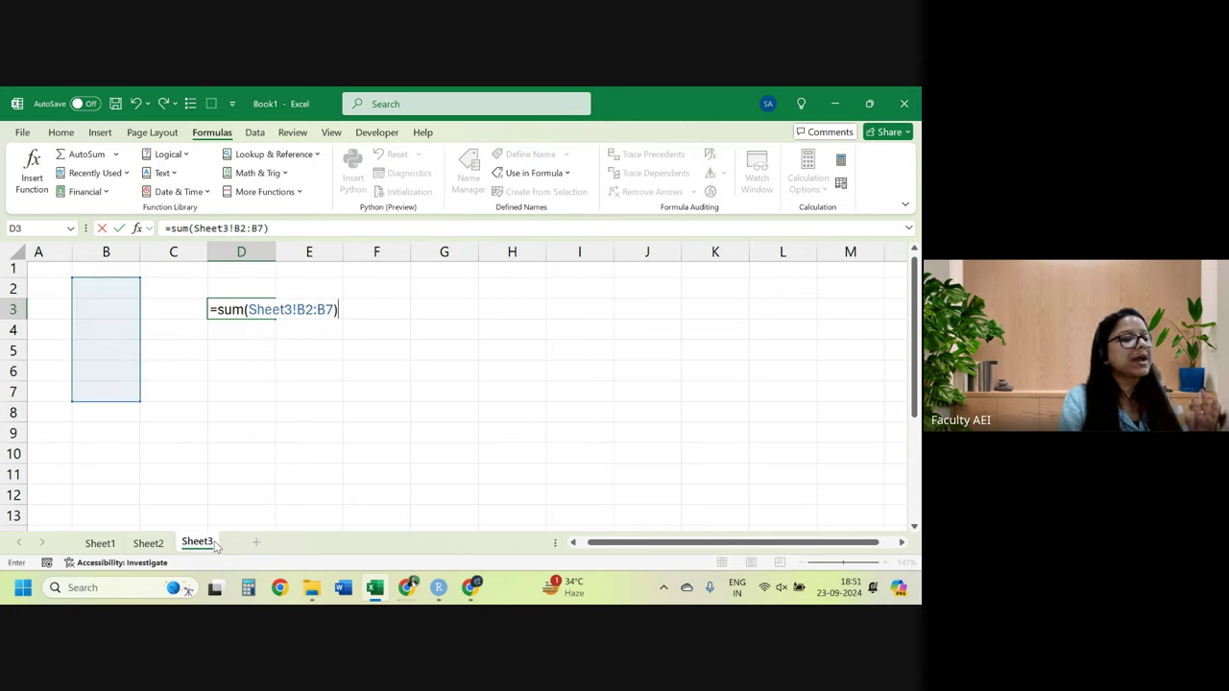
pyautogui.press('Return')
pyautogui.doubleClick(260, 309)
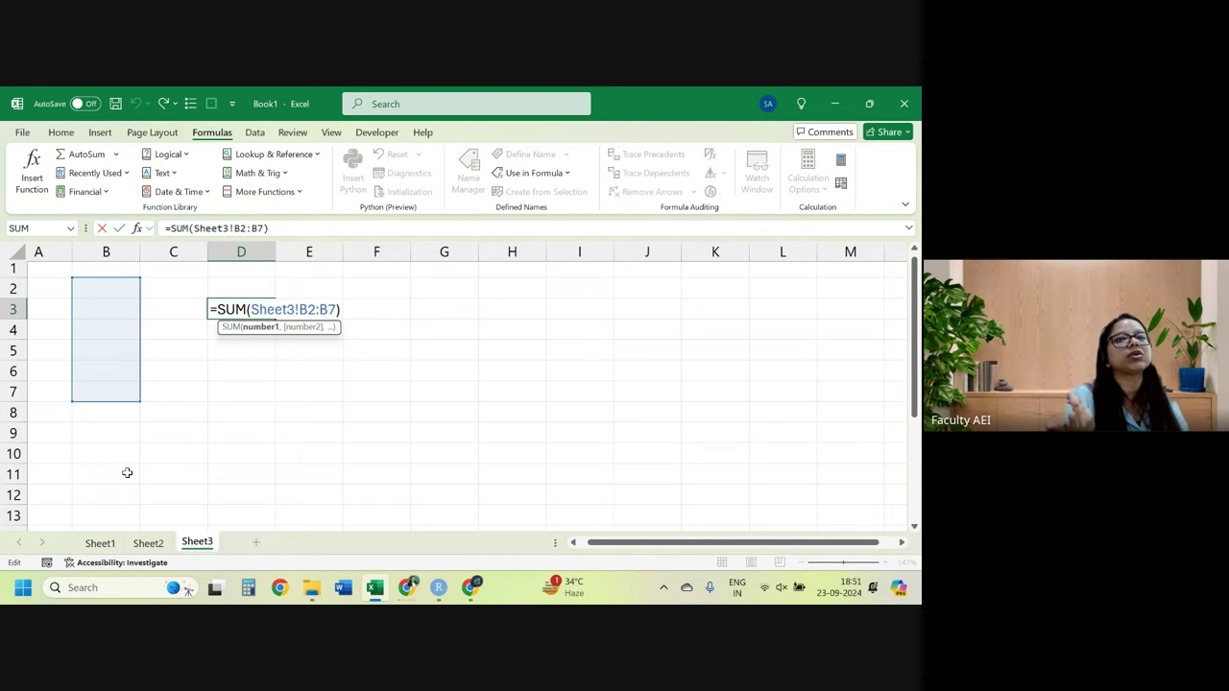
pyautogui.press('Return')
# Enter a SUM in D4 over Sheet2's marks B2:B7, giving 406.
pyautogui.write('=sum')
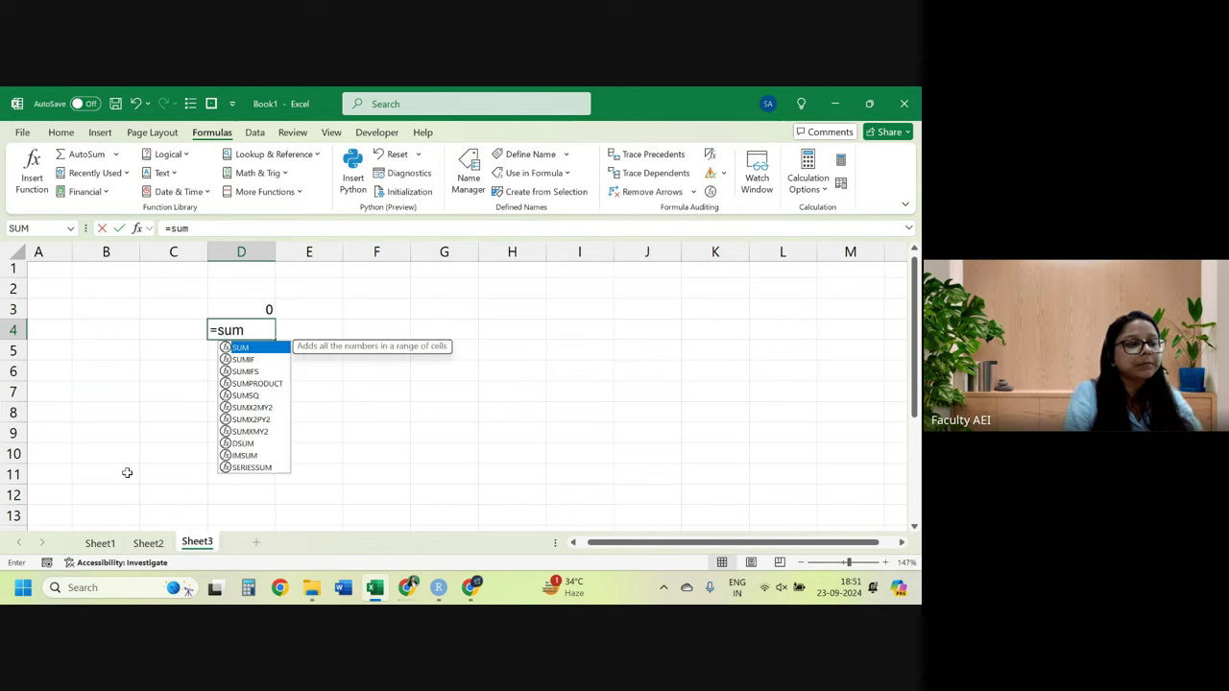
pyautogui.write('()')
pyautogui.press('BackSpace')
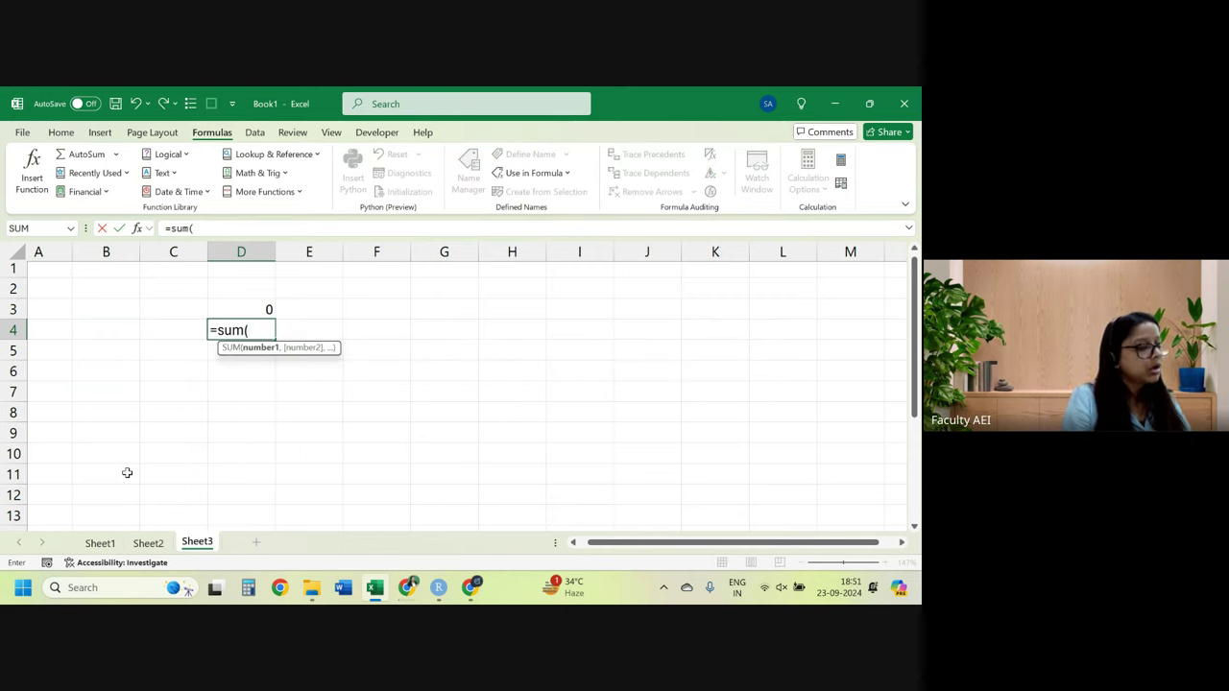
pyautogui.click(148, 542)
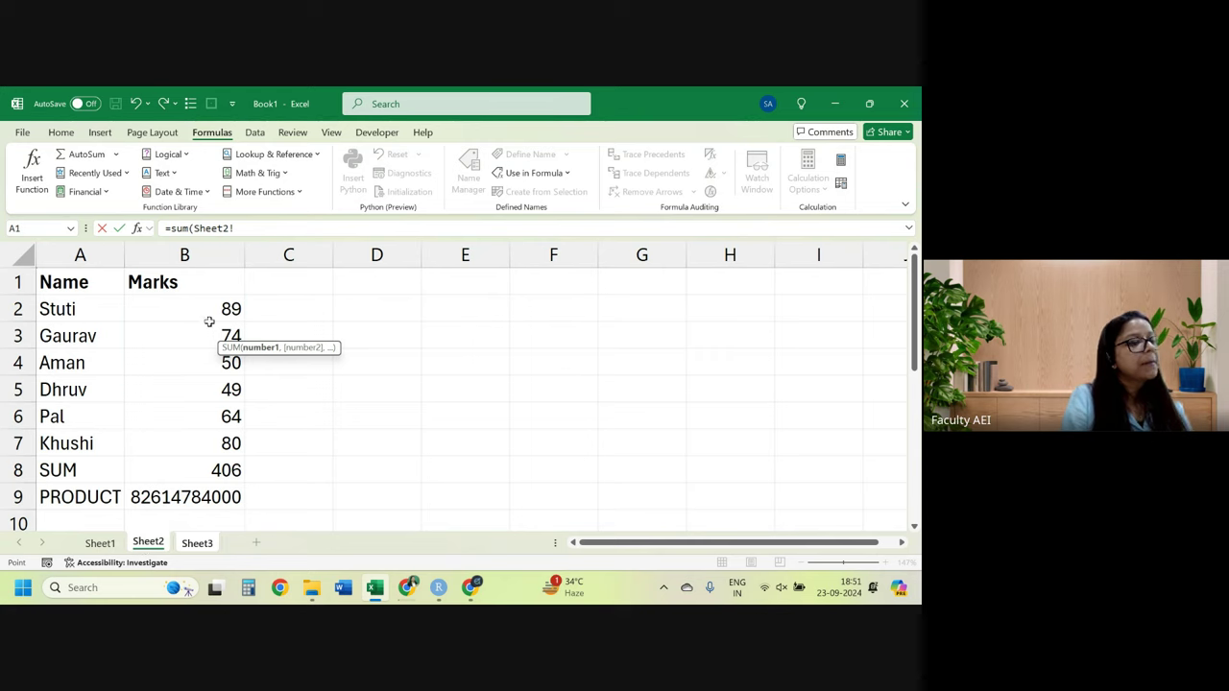
pyautogui.moveTo(209, 322); pyautogui.dragTo(206, 436)
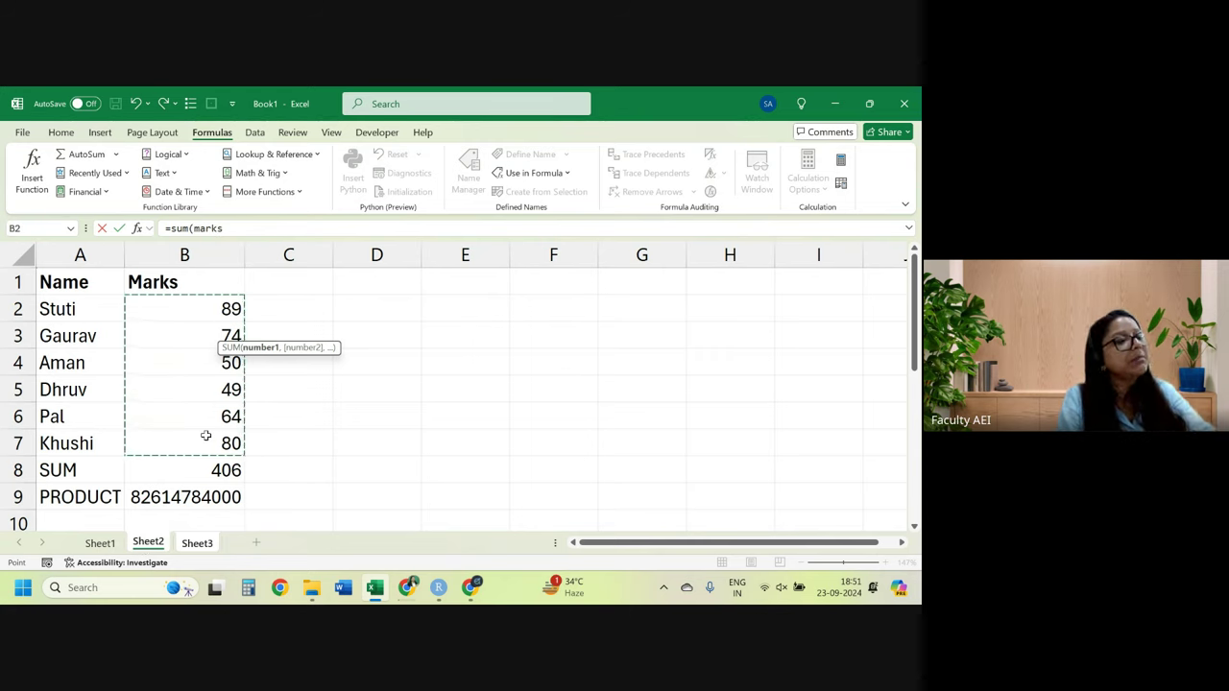
pyautogui.write(')')
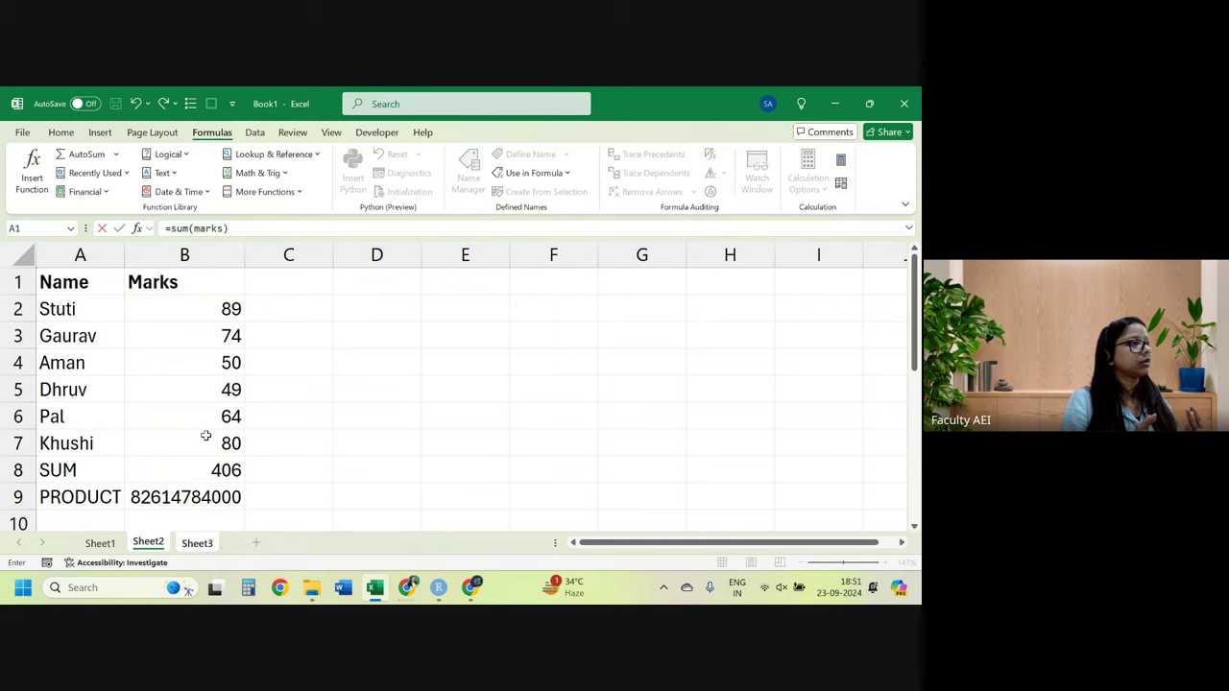
pyautogui.press('Return')
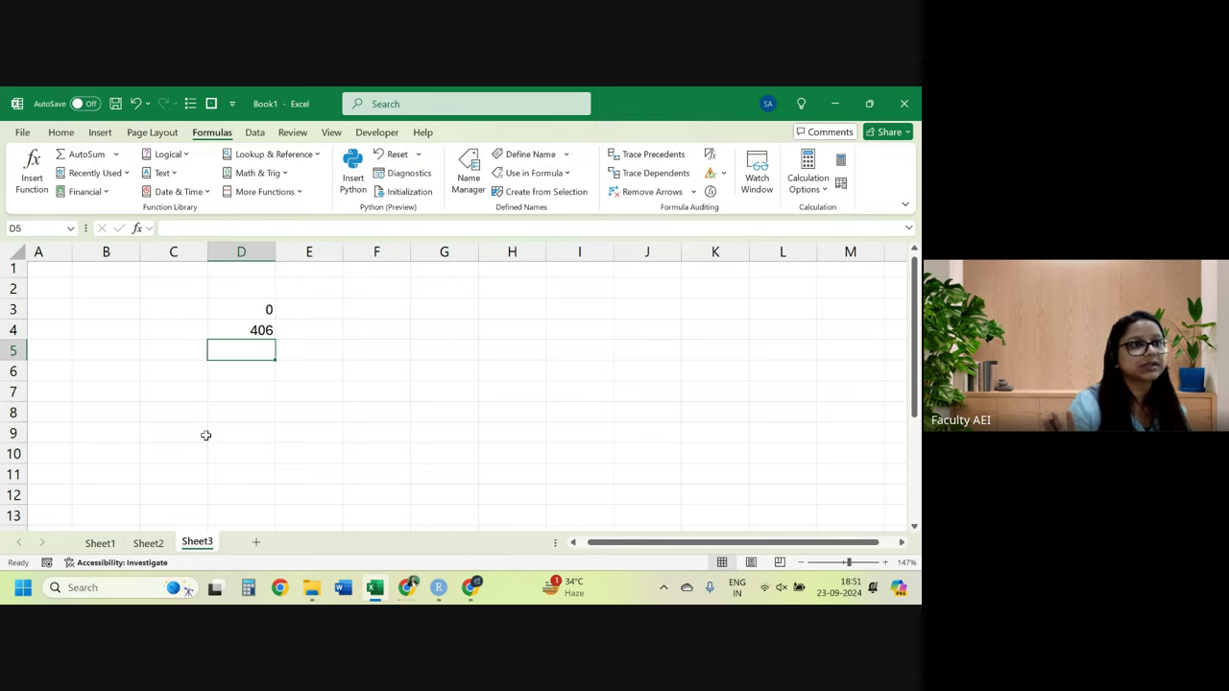
# Enter =SUM(marks) in D5, returning 406.
pyautogui.write('=su')
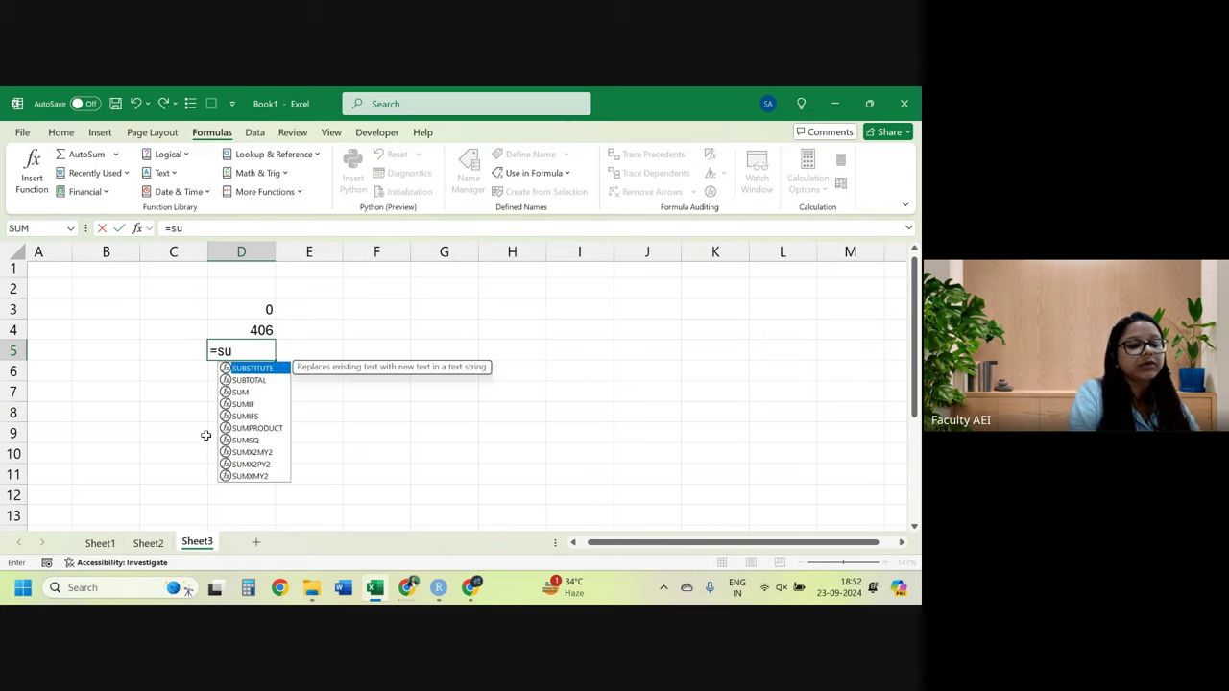
pyautogui.write('m(marks')
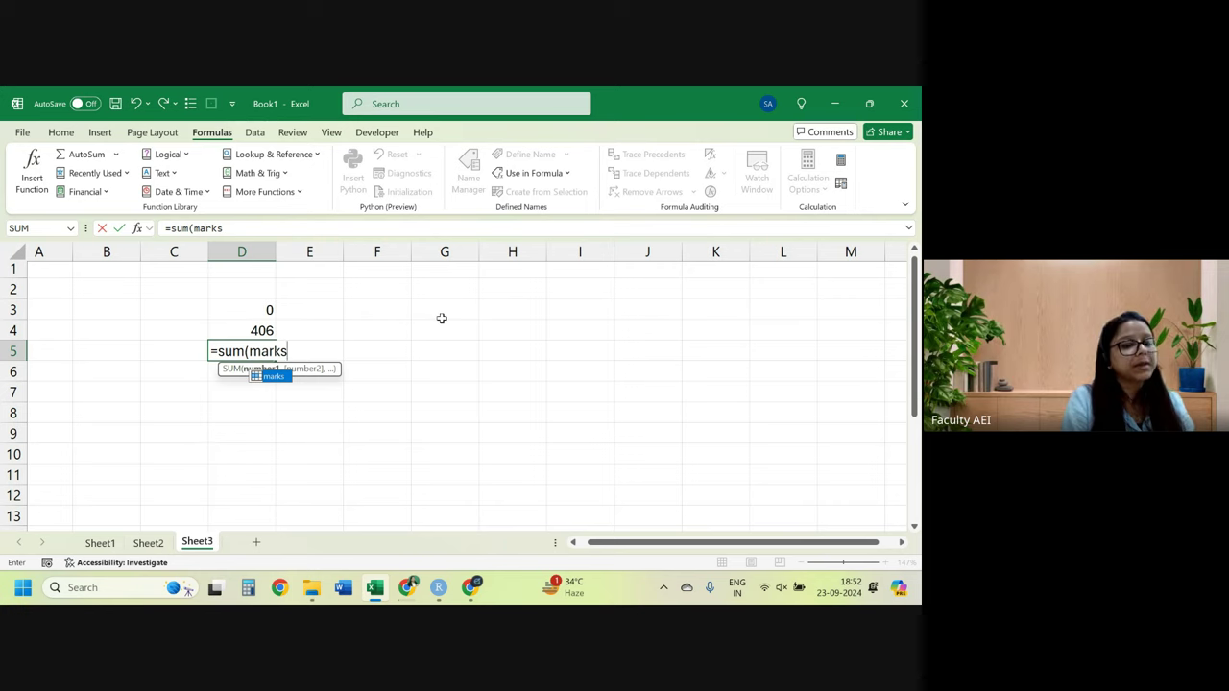
pyautogui.write(')')
pyautogui.press('Return')
pyautogui.keyDown('ctrl'); pyautogui.scroll(2, 442, 317); pyautogui.keyUp('ctrl')
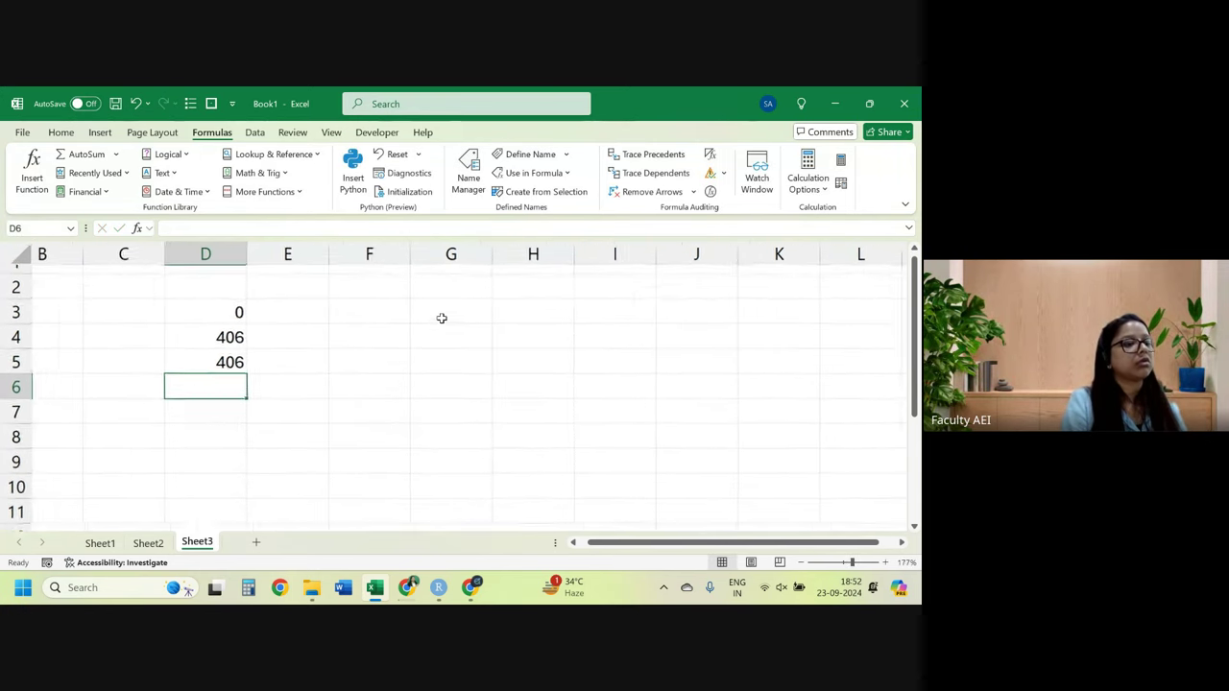
pyautogui.hscroll(-3, 441, 318)
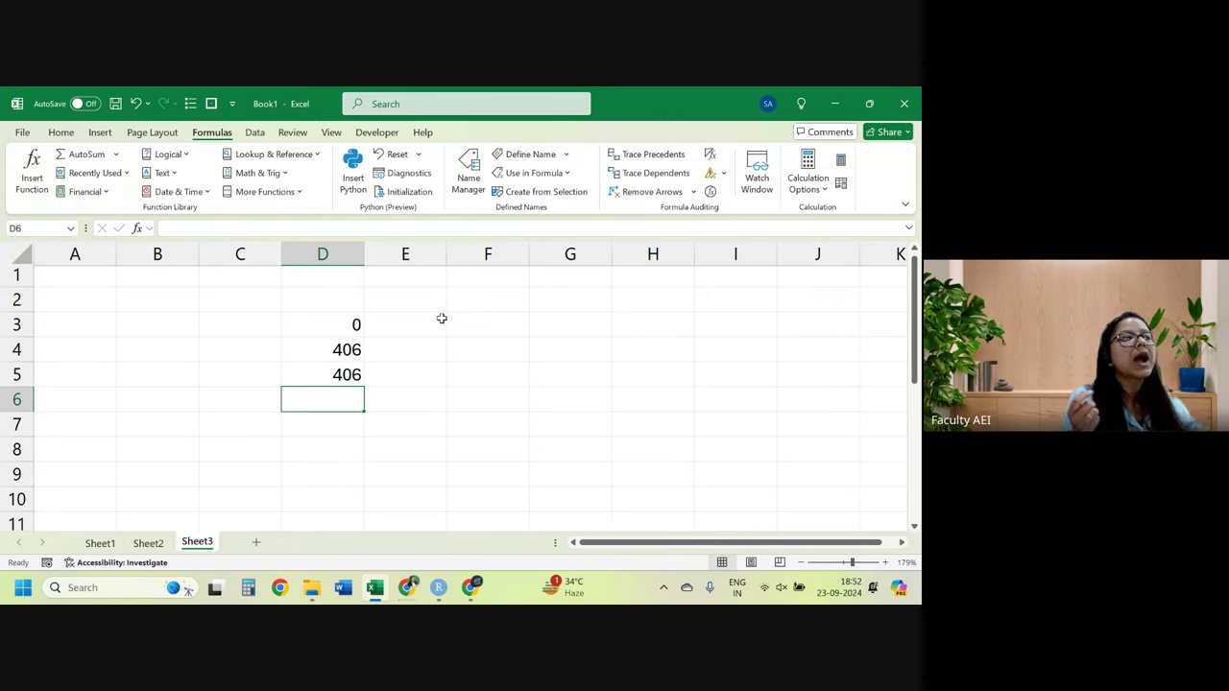
# Build D6's SUM over Sheet2's B2:B7 marks with the keyboard, giving 406, and recheck it.
pyautogui.write('=sum')
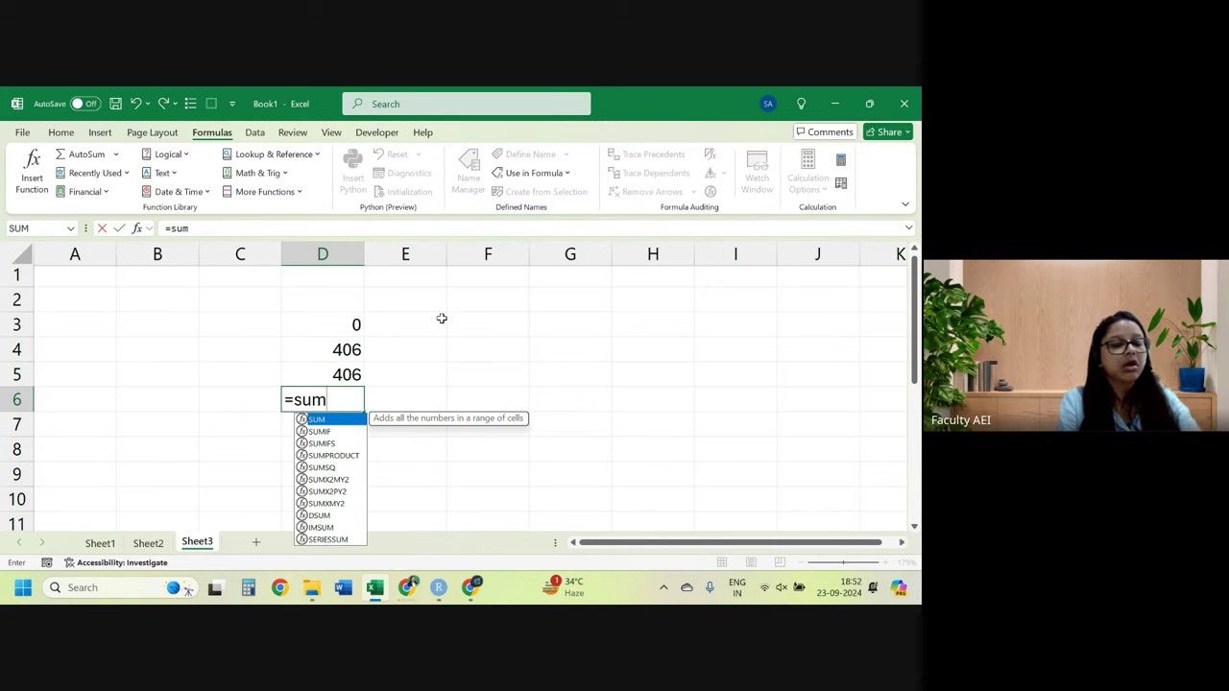
pyautogui.write('(')
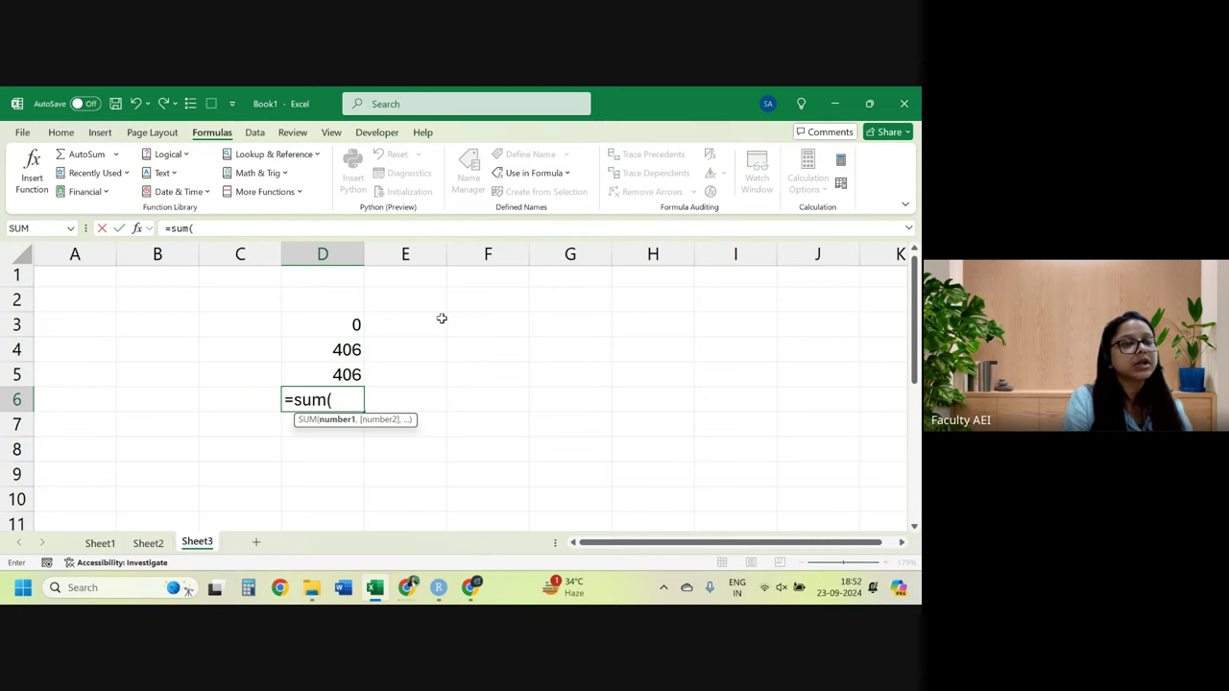
pyautogui.hotkey('ctrl', 'pageup')
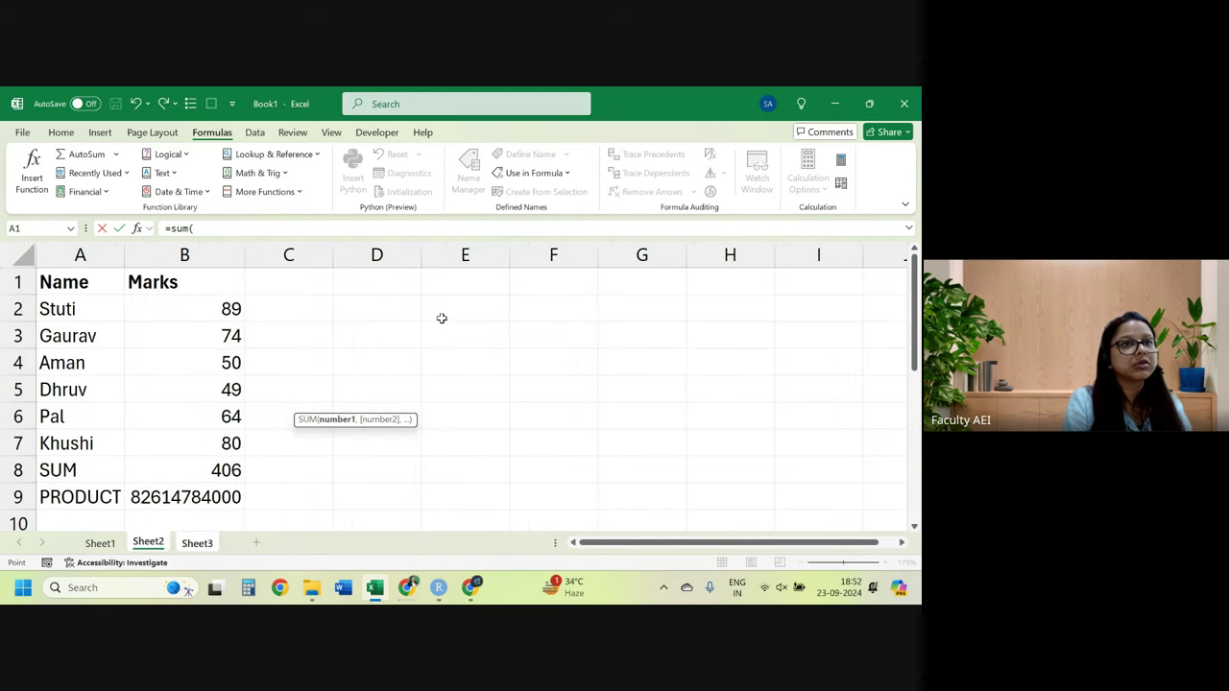
pyautogui.press('Up')
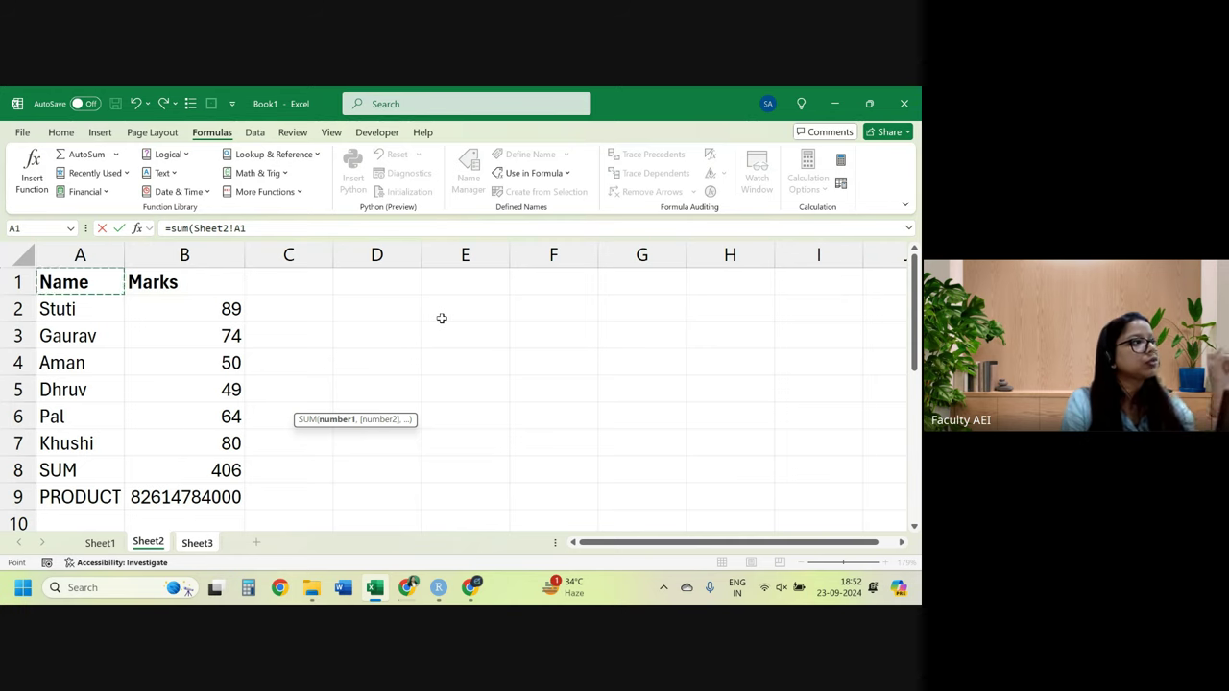
pyautogui.press('Down')
pyautogui.press('Down')
pyautogui.press('Right')
pyautogui.press('Up')
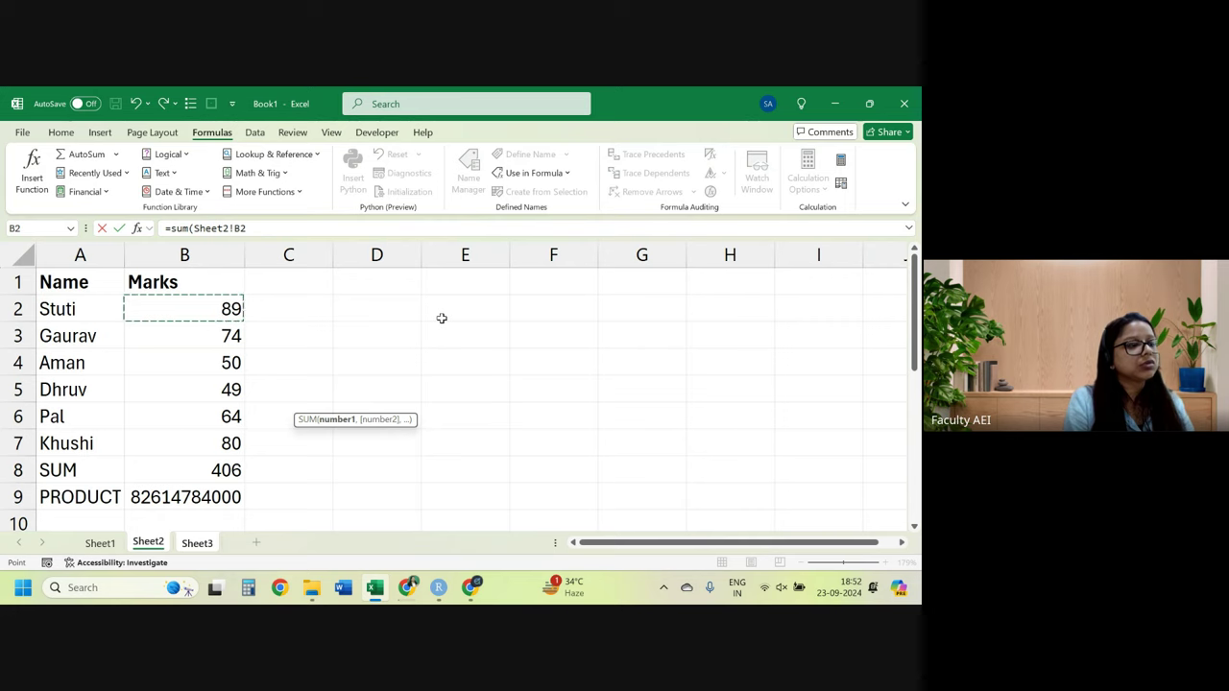
pyautogui.hotkey('shift', 'Down')
pyautogui.hotkey('shift', 'Down')
pyautogui.hotkey('shift', 'Down')
pyautogui.hotkey('shift', 'Up')
pyautogui.hotkey('shift', 'Up')
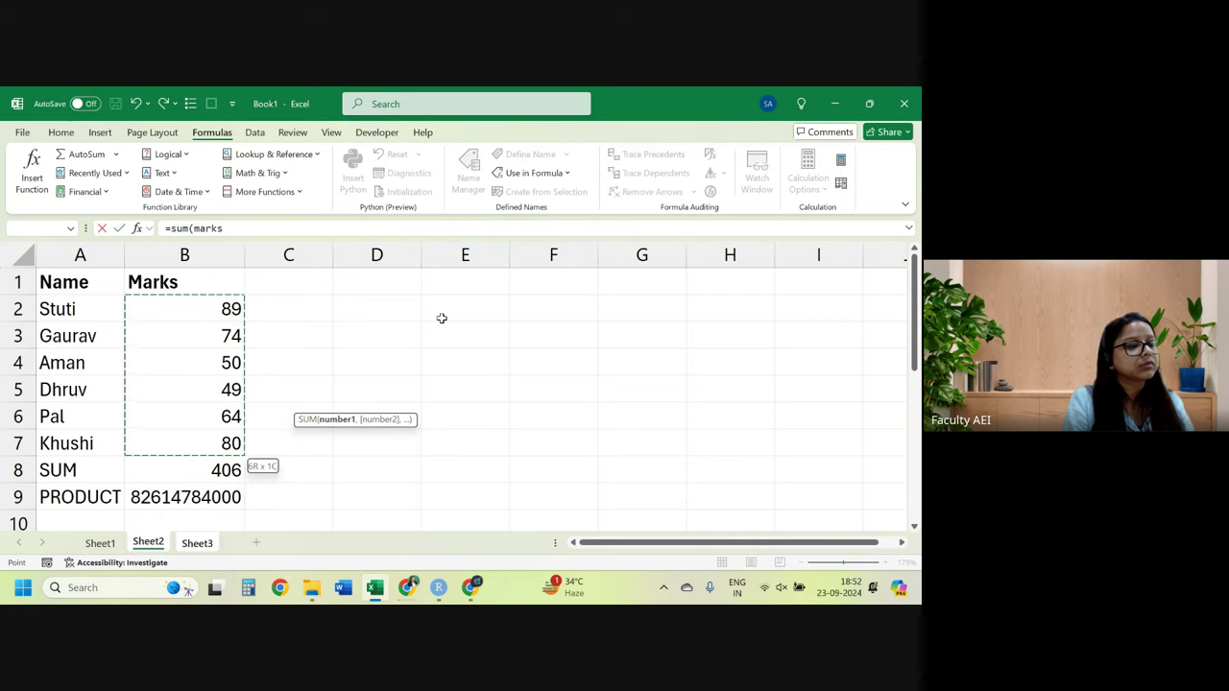
pyautogui.write(')')
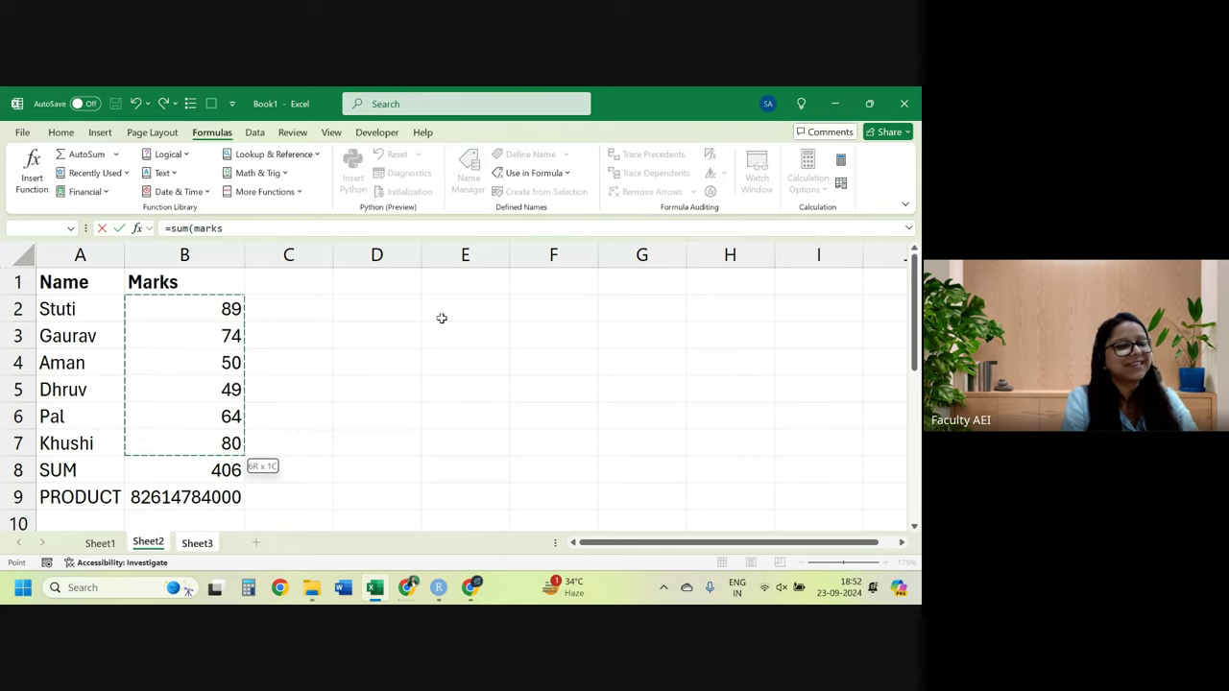
pyautogui.press('Return')
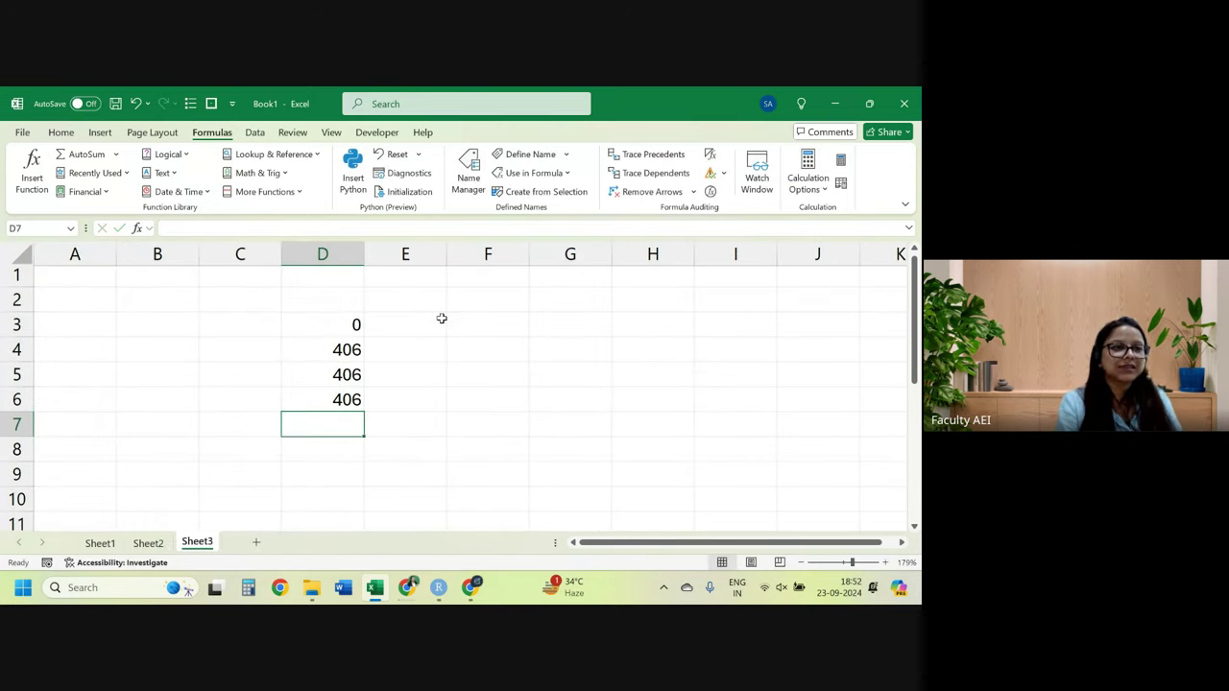
pyautogui.press('Up')
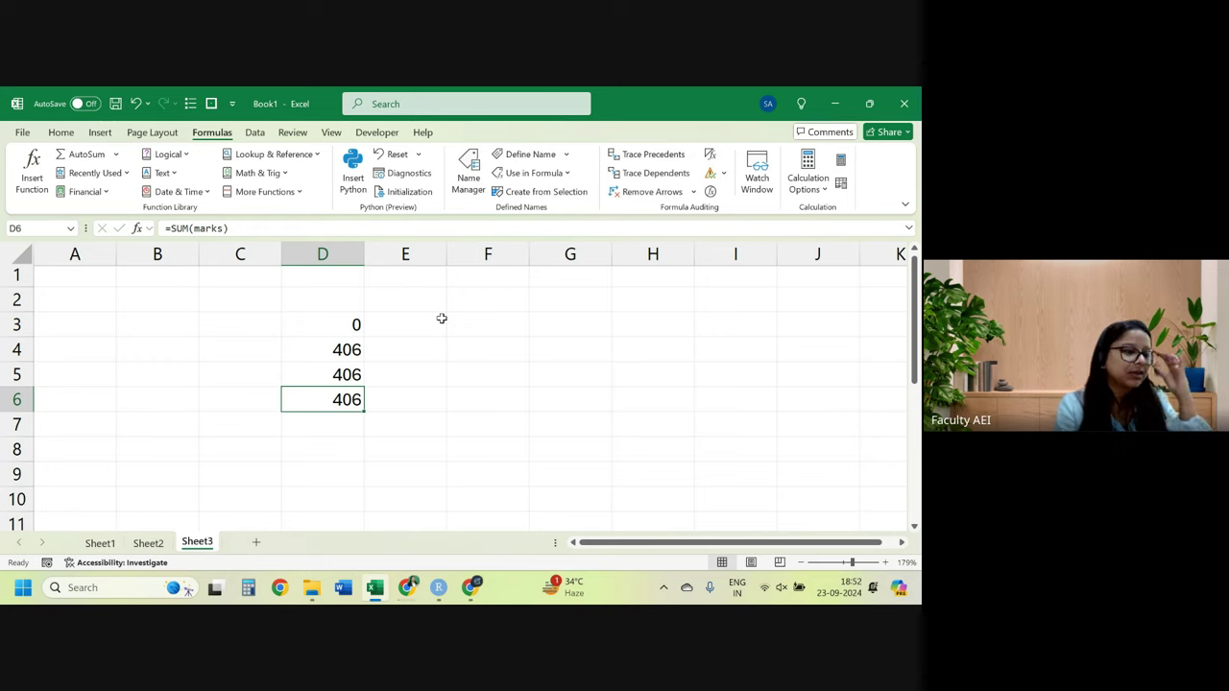
# Compare the 406 totals in Sheet3 D3:D5 with the Sheet2 marks table, then inspect D4's =SUM(marks).
pyautogui.moveTo(341, 327); pyautogui.dragTo(347, 372)
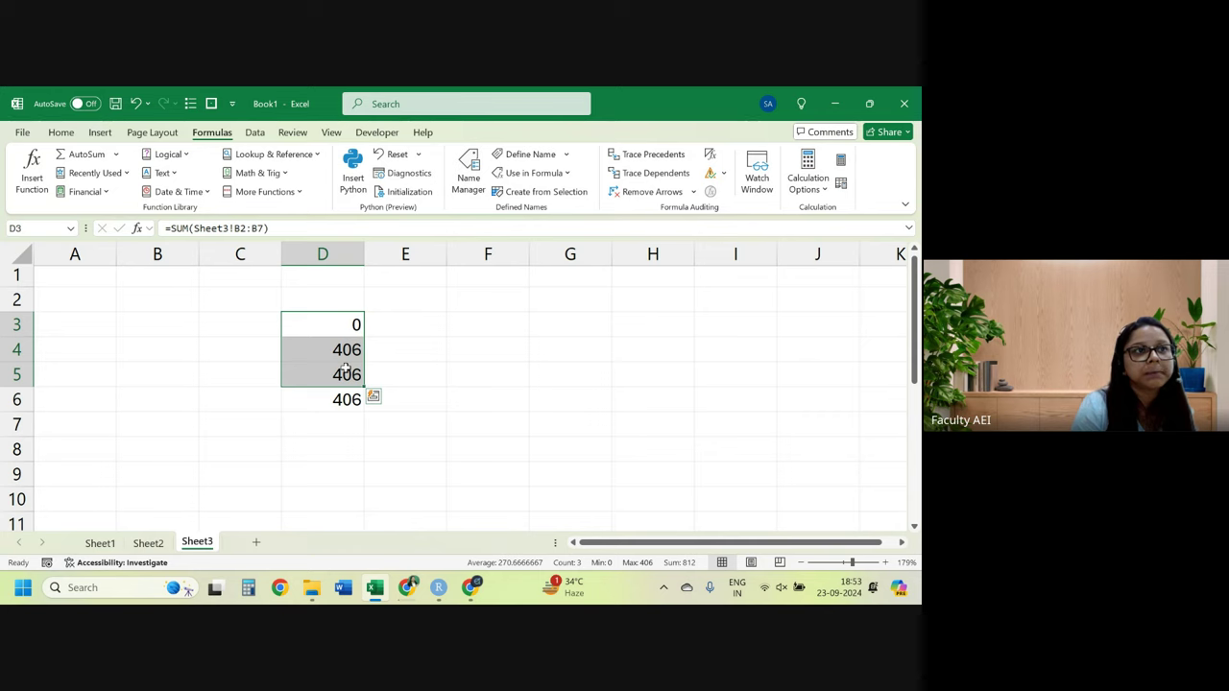
pyautogui.click(154, 543)
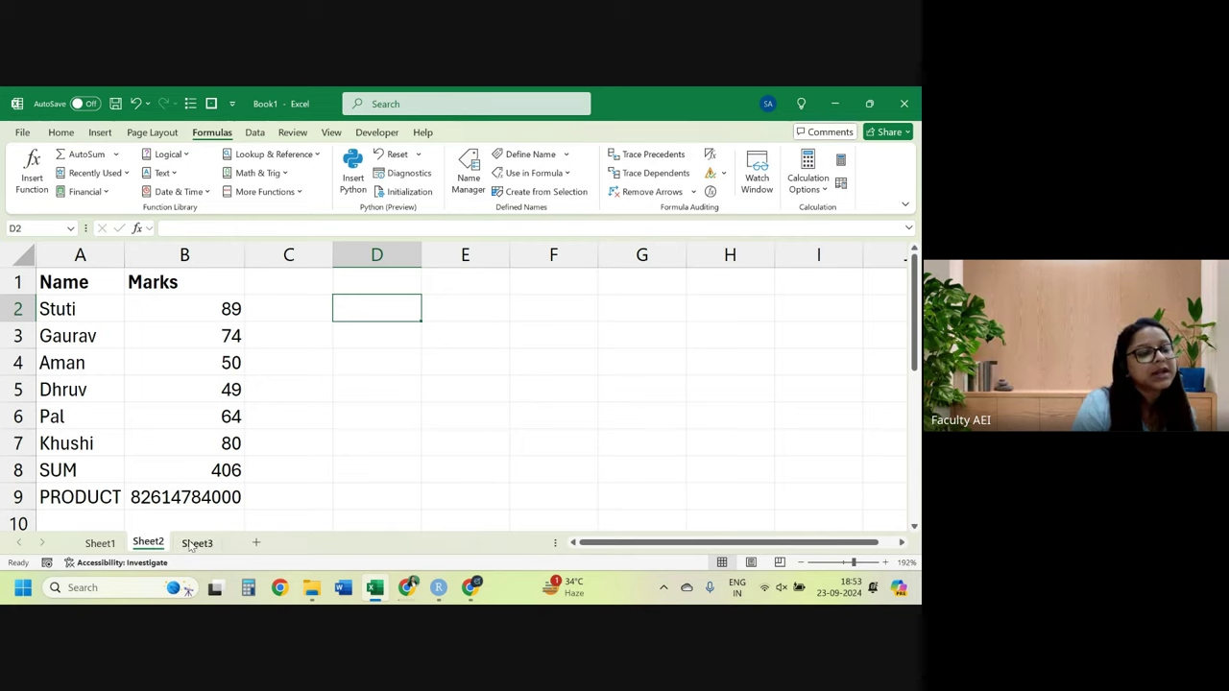
pyautogui.click(197, 543)
pyautogui.click(148, 544)
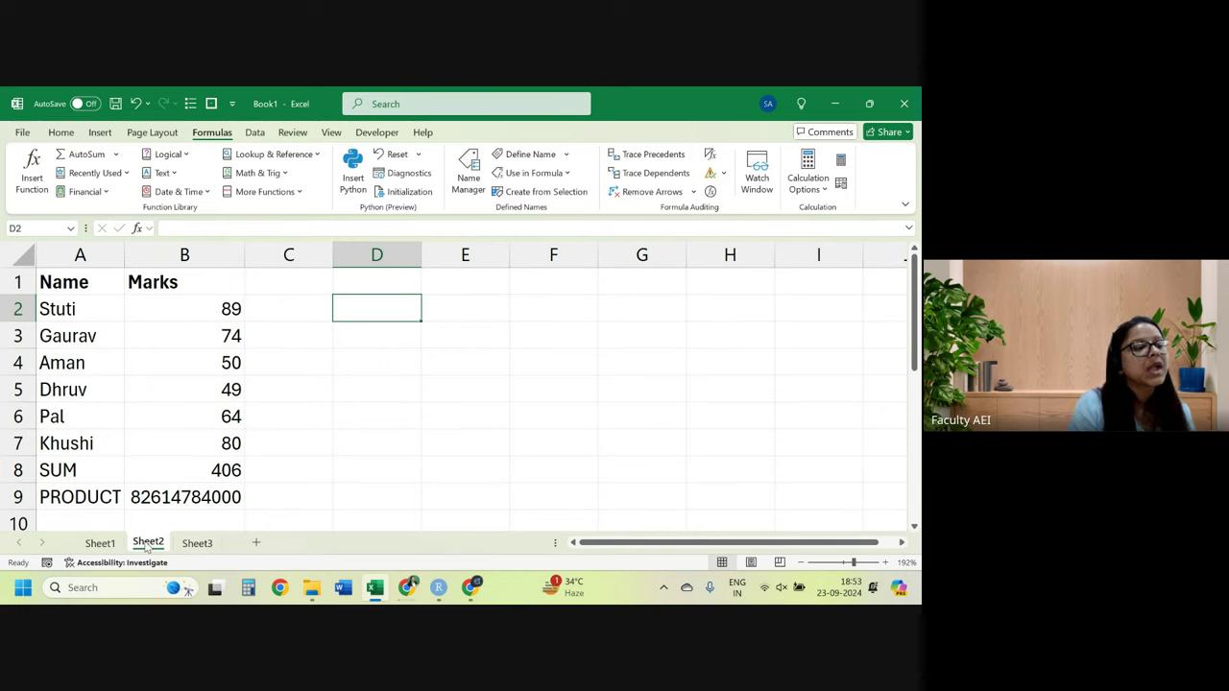
pyautogui.moveTo(96, 280)
pyautogui.mouseDown()
pyautogui.moveTo(193, 298)
pyautogui.moveTo(187, 442)
pyautogui.mouseUp()
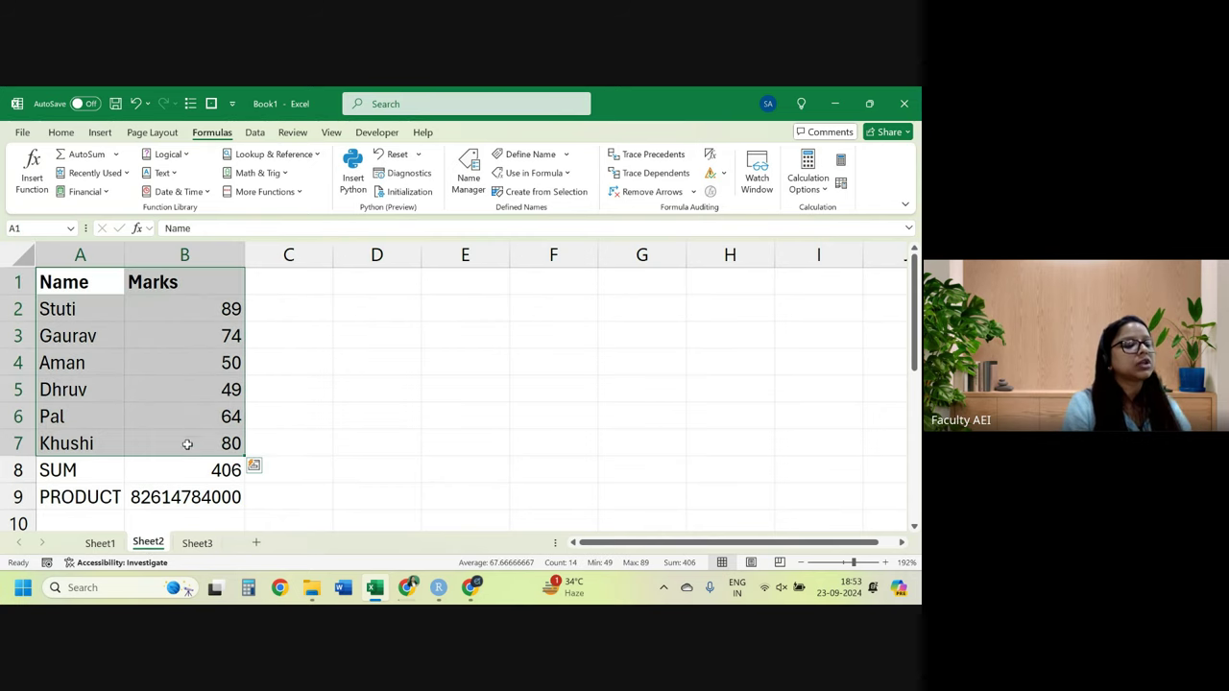
pyautogui.click(197, 543)
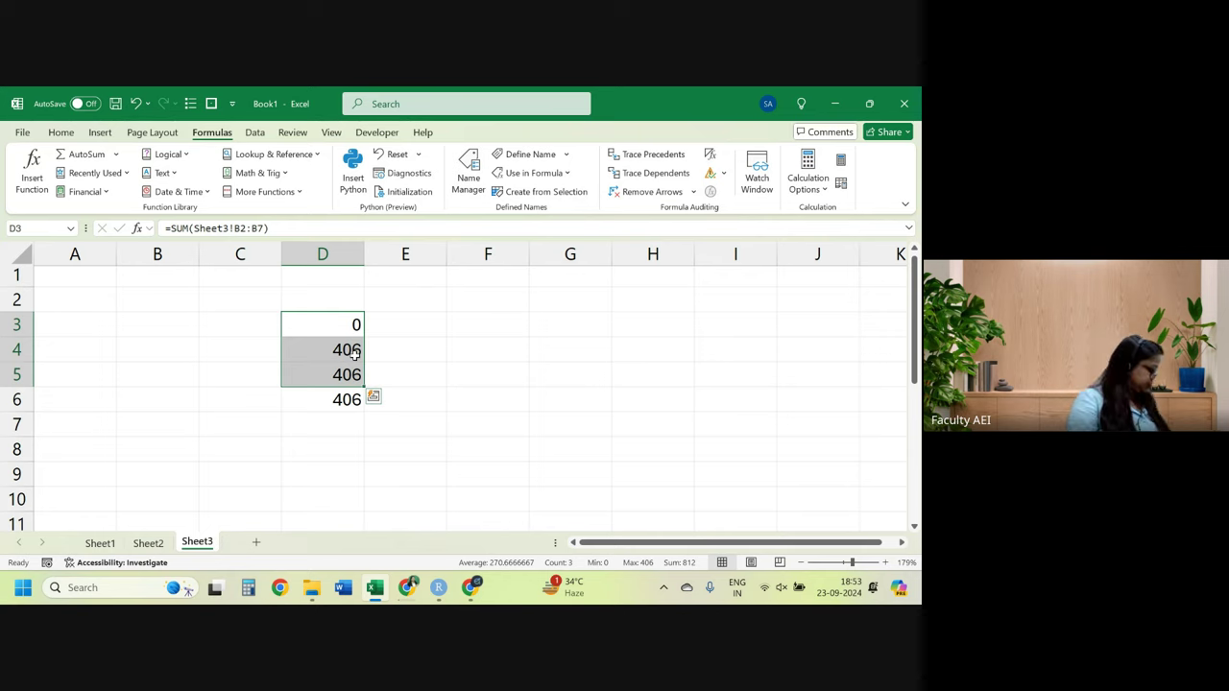
pyautogui.click(353, 352)
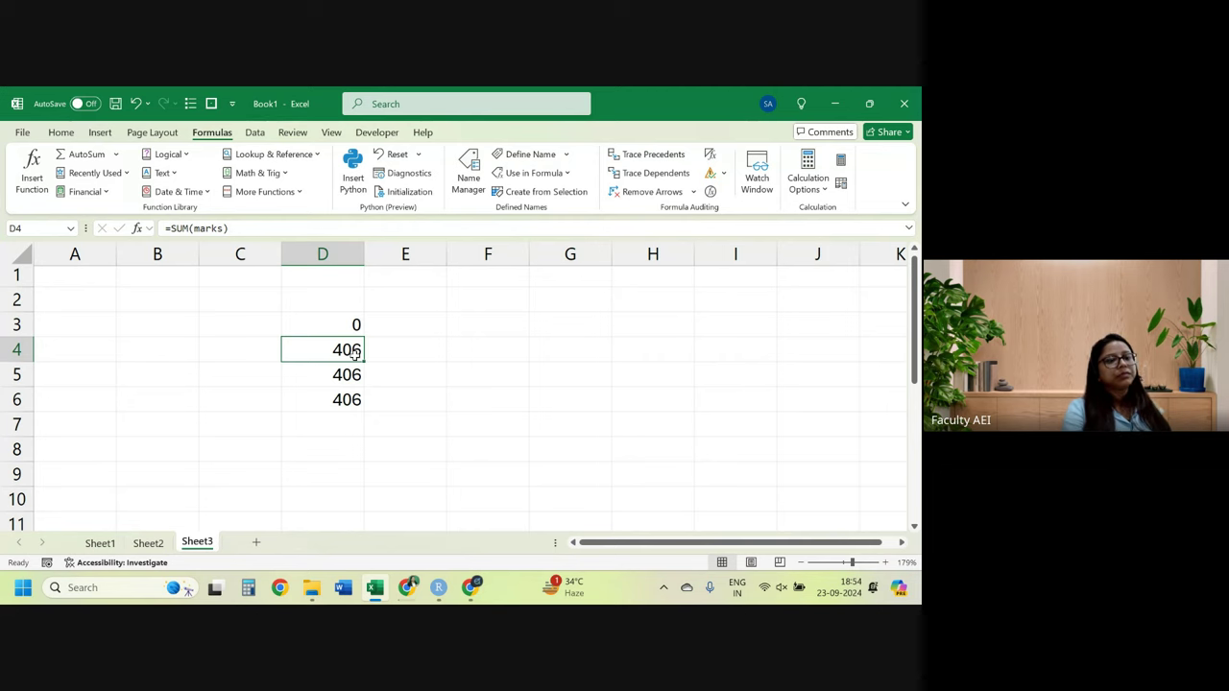
# Start a =SUM(mar formula in Sheet3 cell E4, then erase it.
pyautogui.click(403, 355)
pyautogui.write('=su')
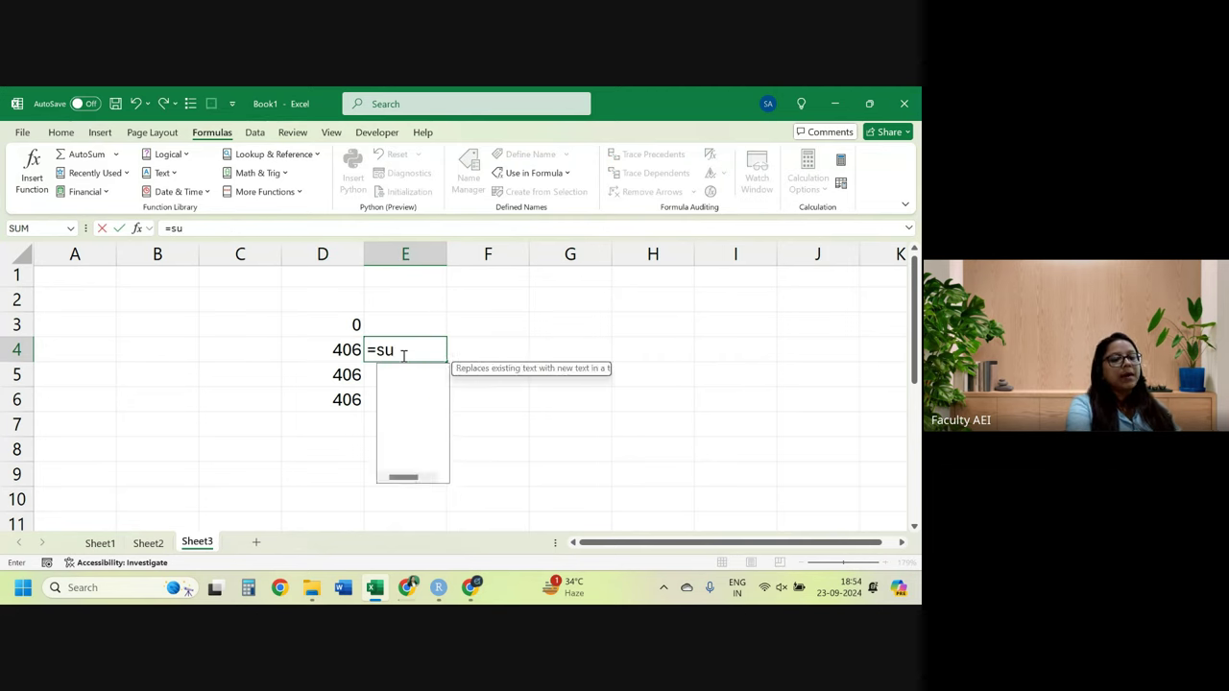
pyautogui.write('m(mar')
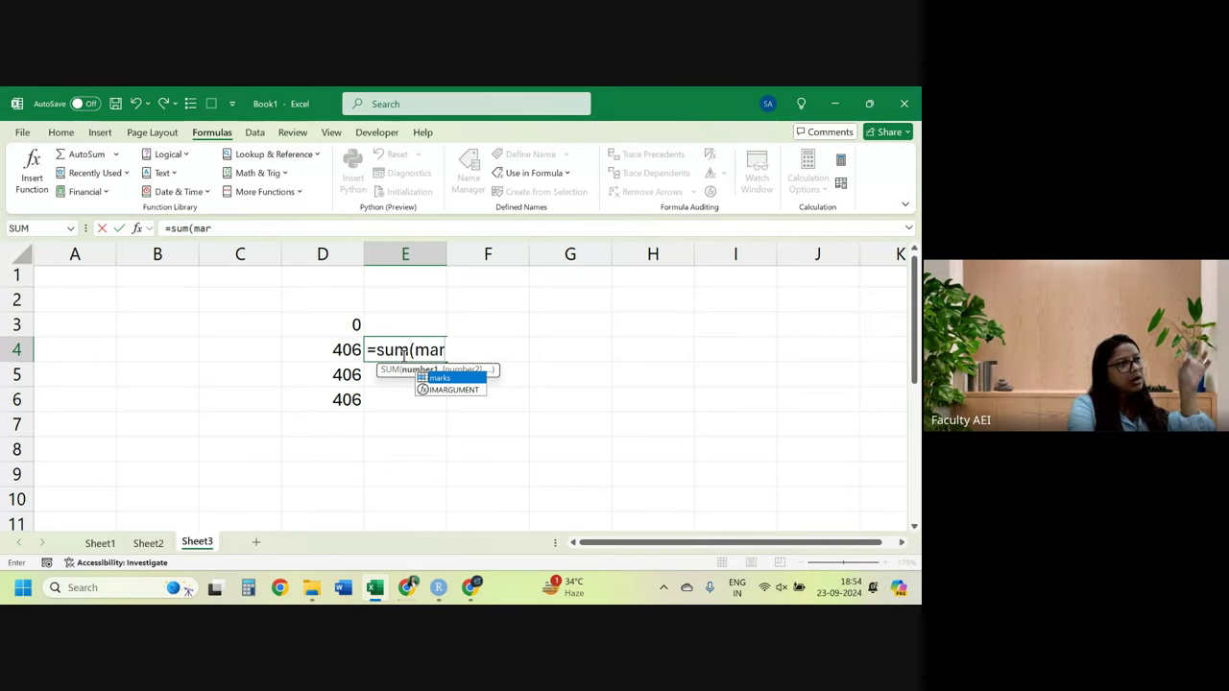
pyautogui.press('BackSpace')
pyautogui.press('BackSpace')
pyautogui.press('BackSpace')
pyautogui.press('BackSpace')
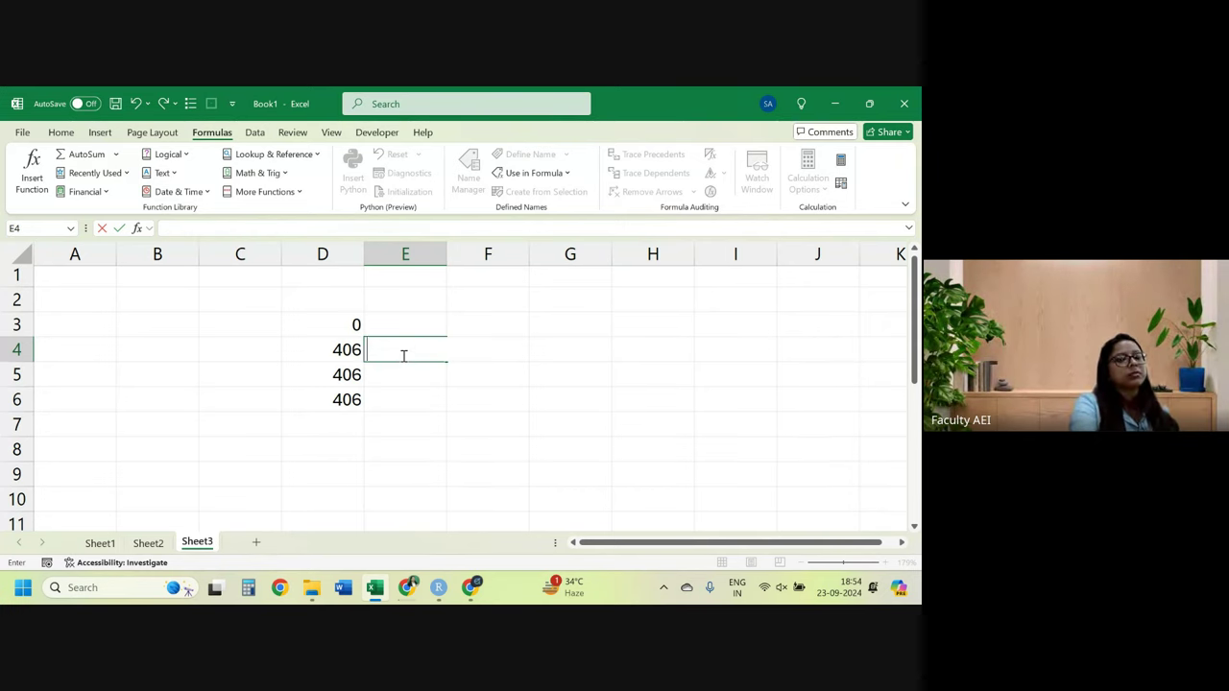
# Name the Sheet2 marks values B2:B7 'marks' using the Name Box.
pyautogui.click(148, 542)
pyautogui.moveTo(200, 307); pyautogui.dragTo(209, 439)
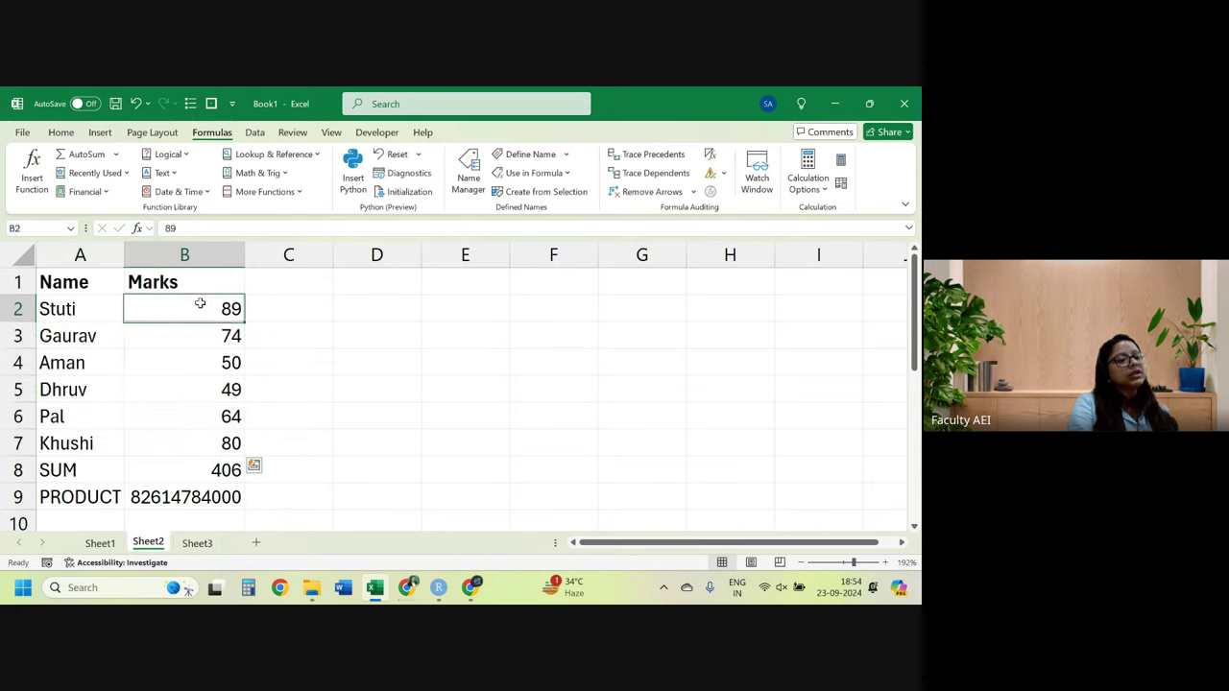
pyautogui.click(29, 229)
pyautogui.write('marks')
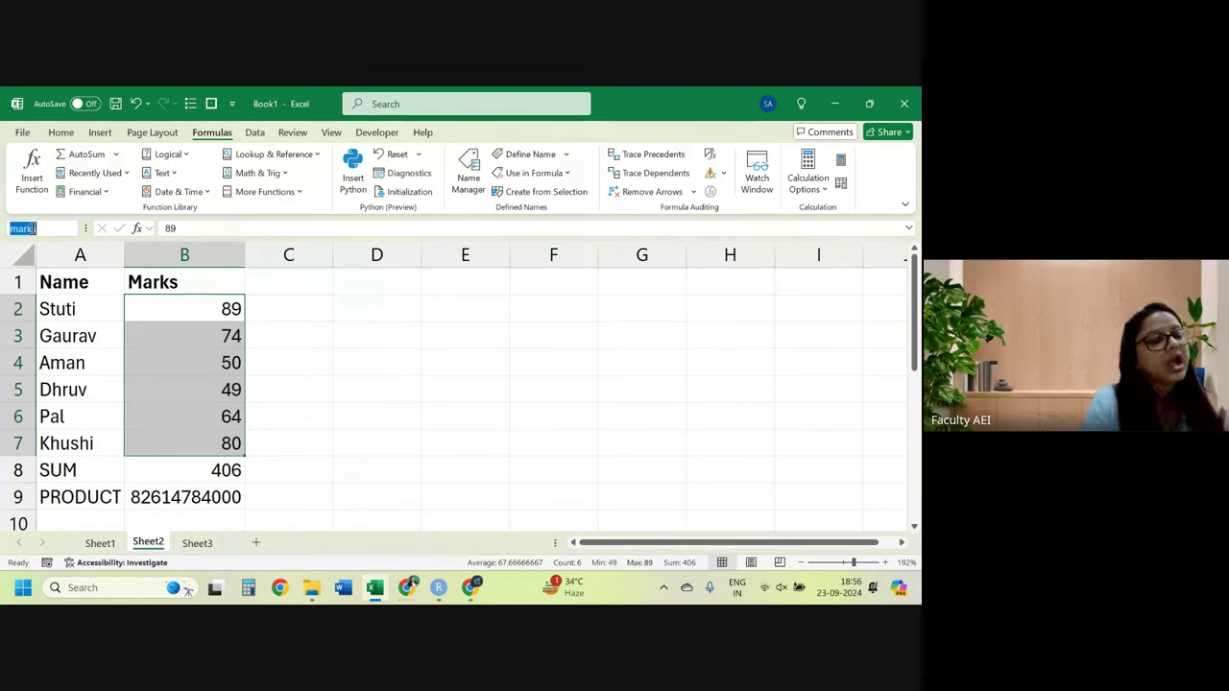
# Apply All Borders to the Name/Marks table A1:B7.
pyautogui.click(252, 311)
pyautogui.moveTo(65, 287); pyautogui.dragTo(211, 442)
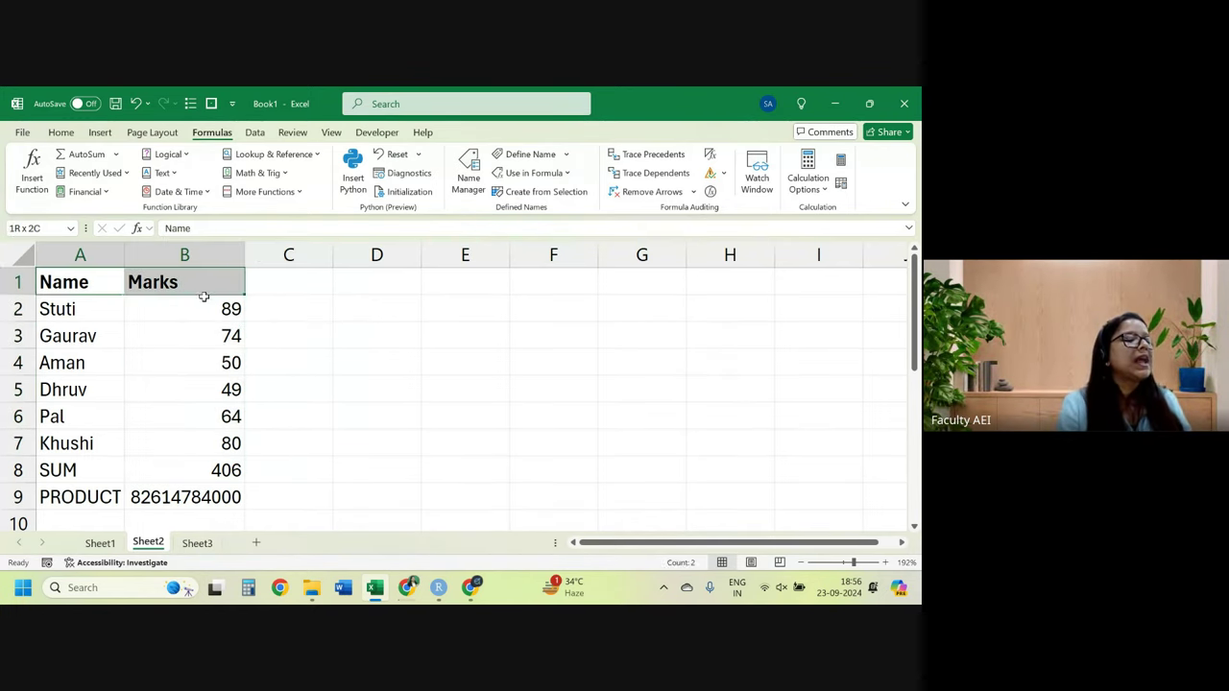
pyautogui.click(61, 131)
pyautogui.click(177, 183)
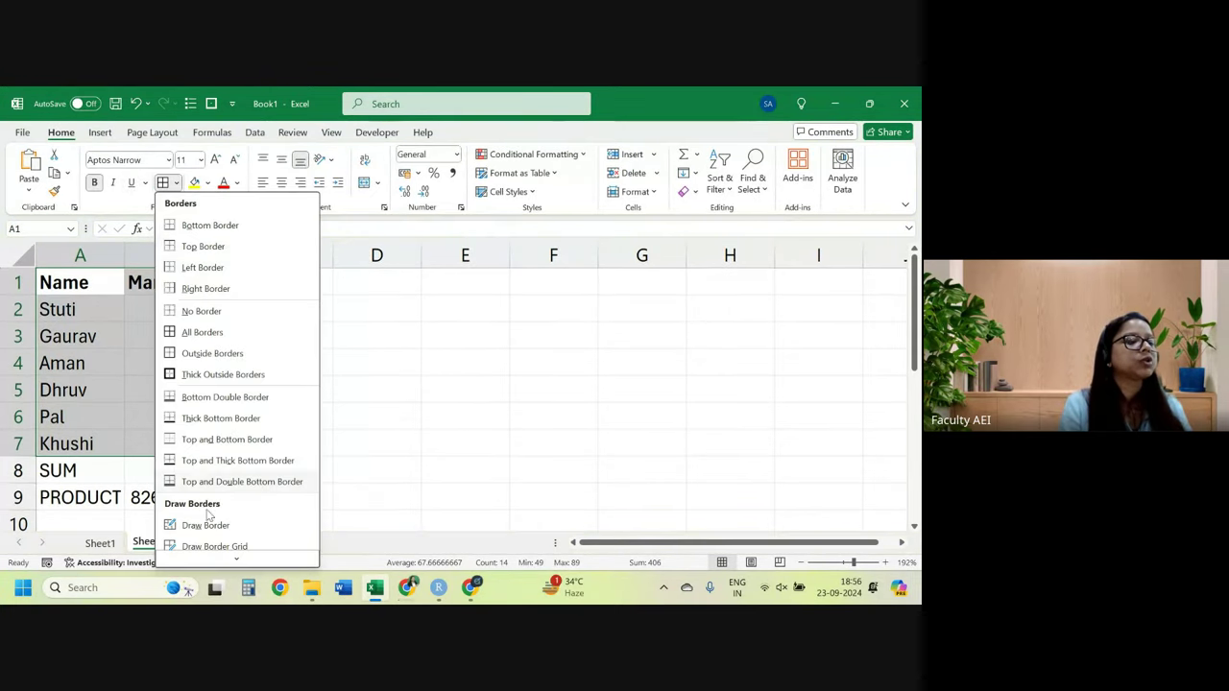
pyautogui.click(195, 333)
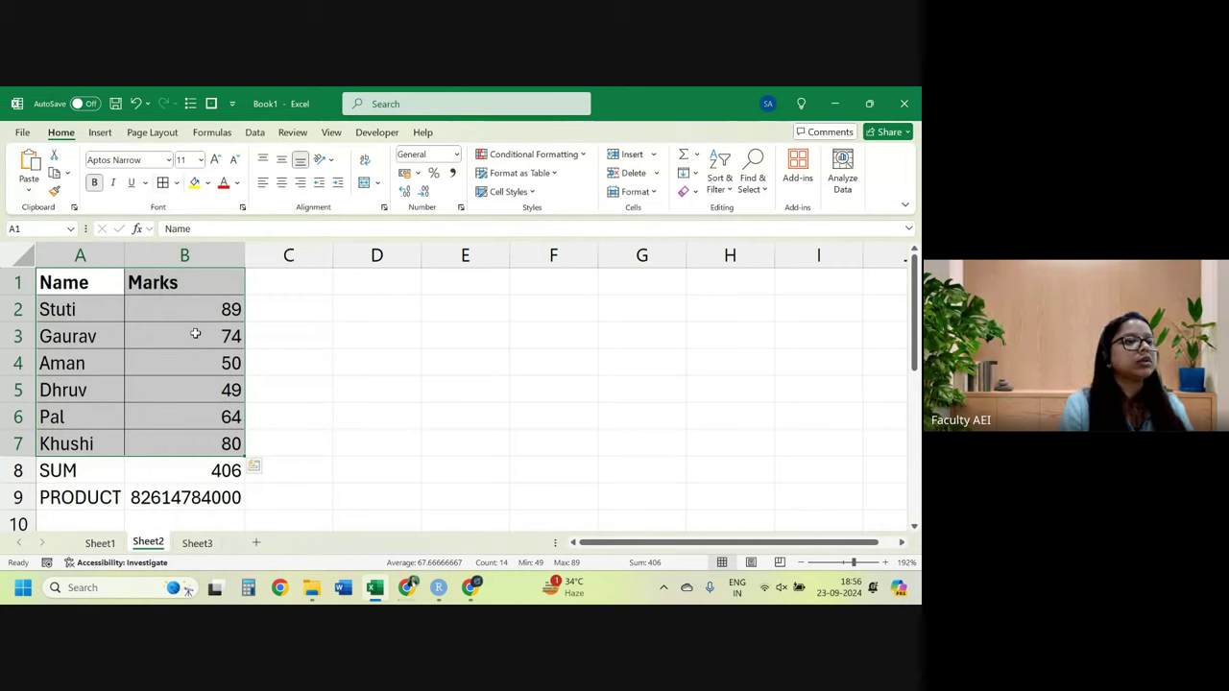
# Type the shortcut note 'ALT H B A' into cell D2.
pyautogui.click(371, 299)
pyautogui.write('ALT H')
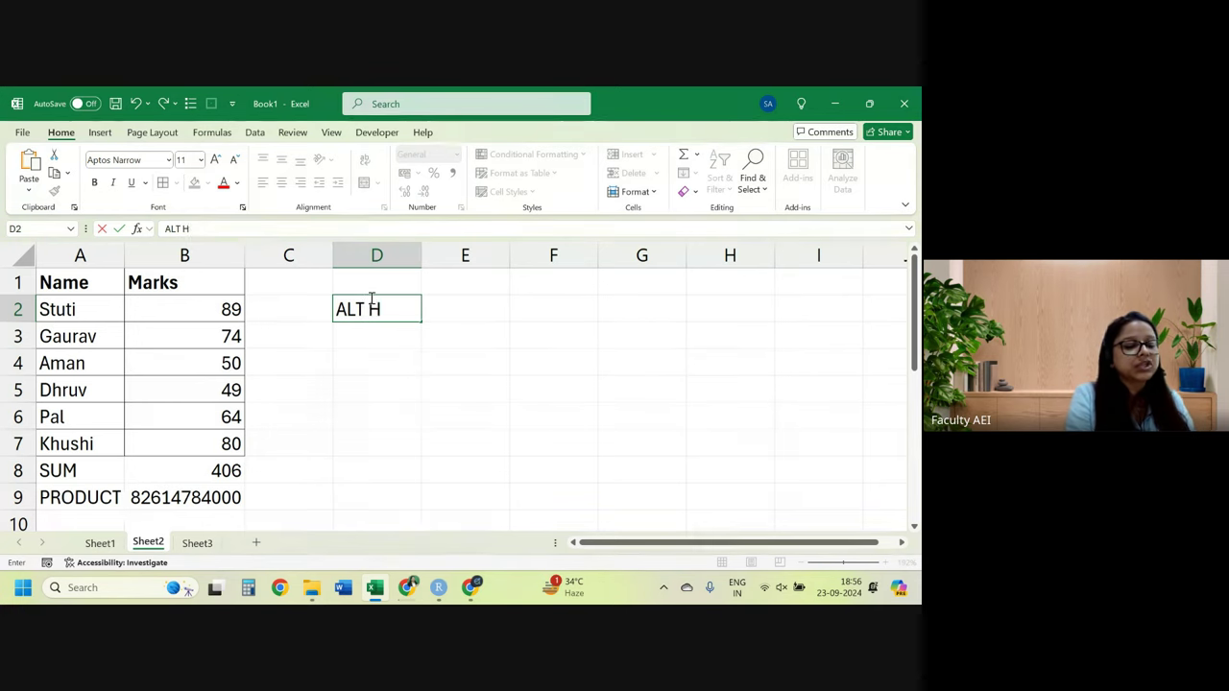
pyautogui.write(' B A')
pyautogui.press('Return')
# Reselect the table A1:B7 and reveal the ribbon's keyboard shortcut hints.
pyautogui.click(395, 373)
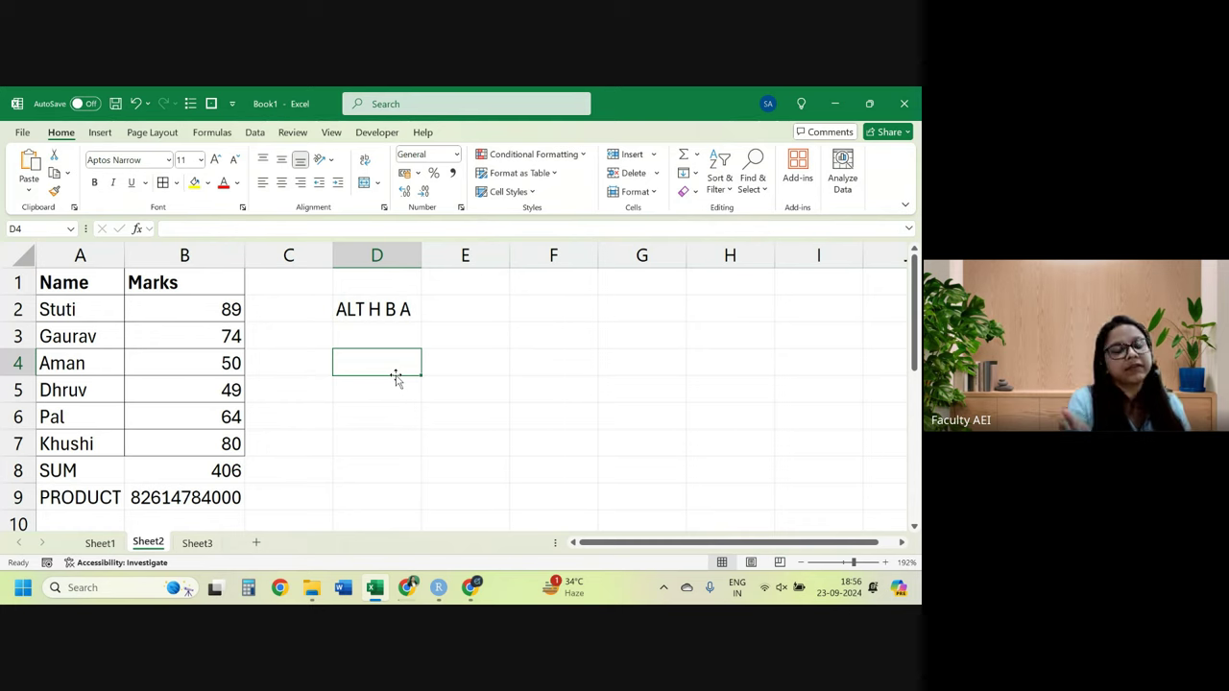
pyautogui.moveTo(97, 283); pyautogui.dragTo(208, 439)
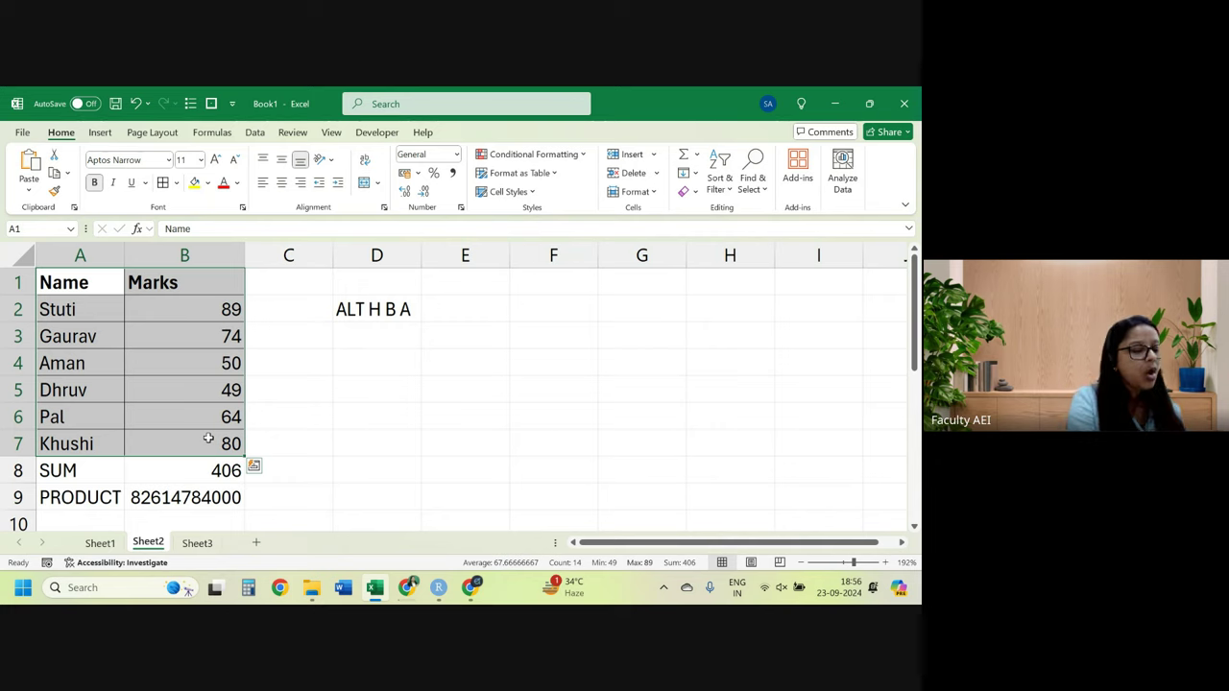
pyautogui.press('alt')
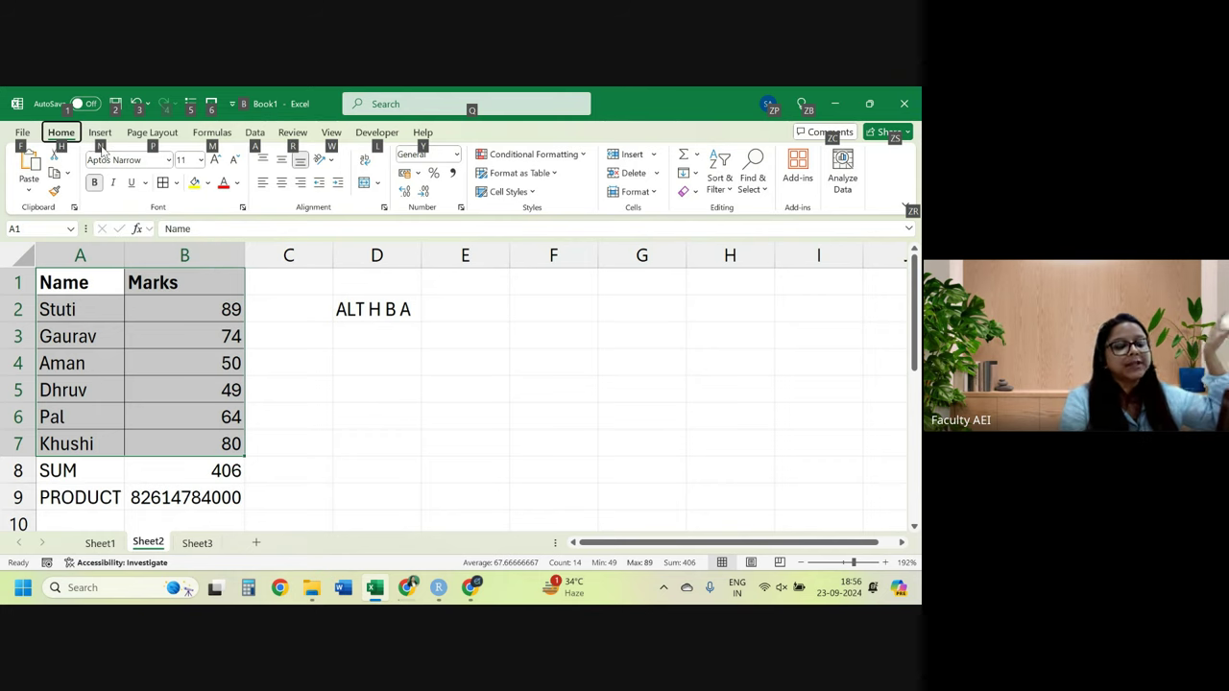
# Strip all borders from A1:B7 with the H, B shortcut and No Border.
pyautogui.press('h')
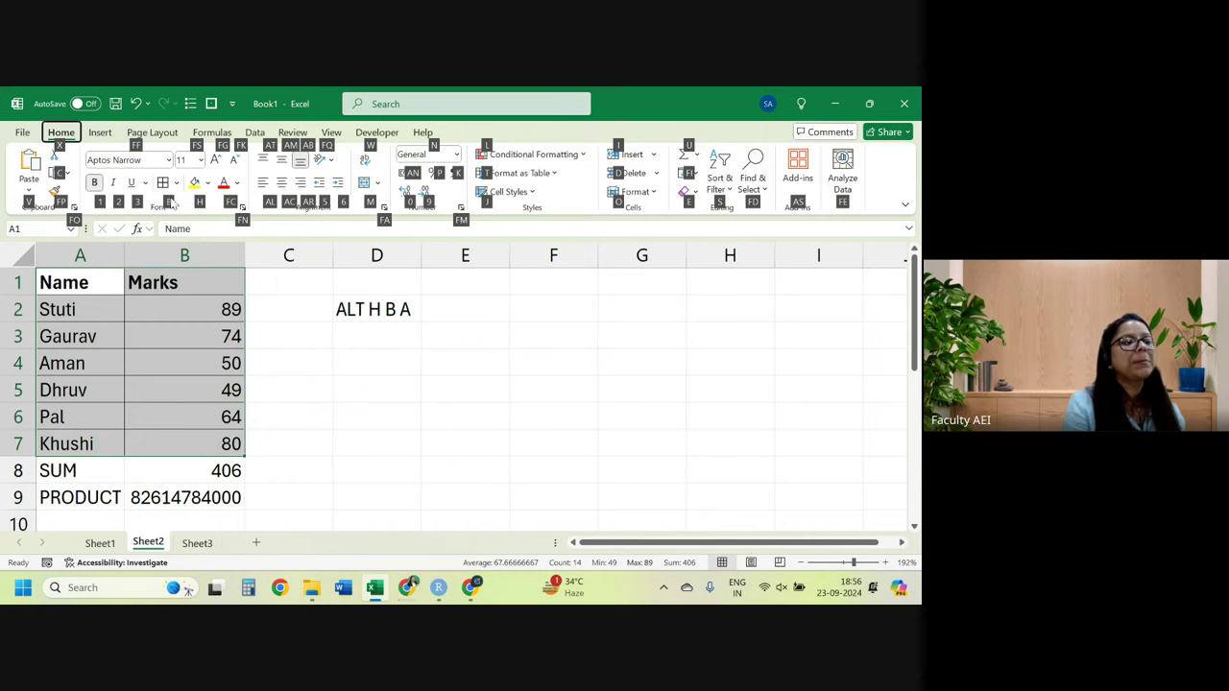
pyautogui.press('b')
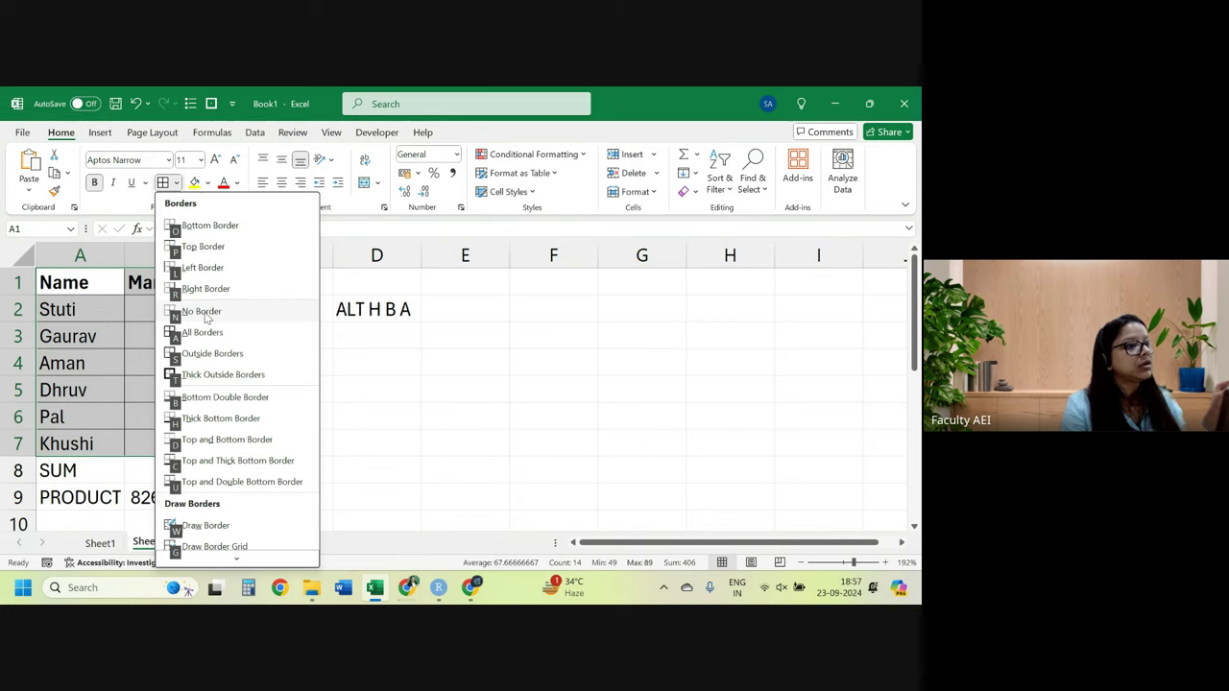
pyautogui.click(204, 313)
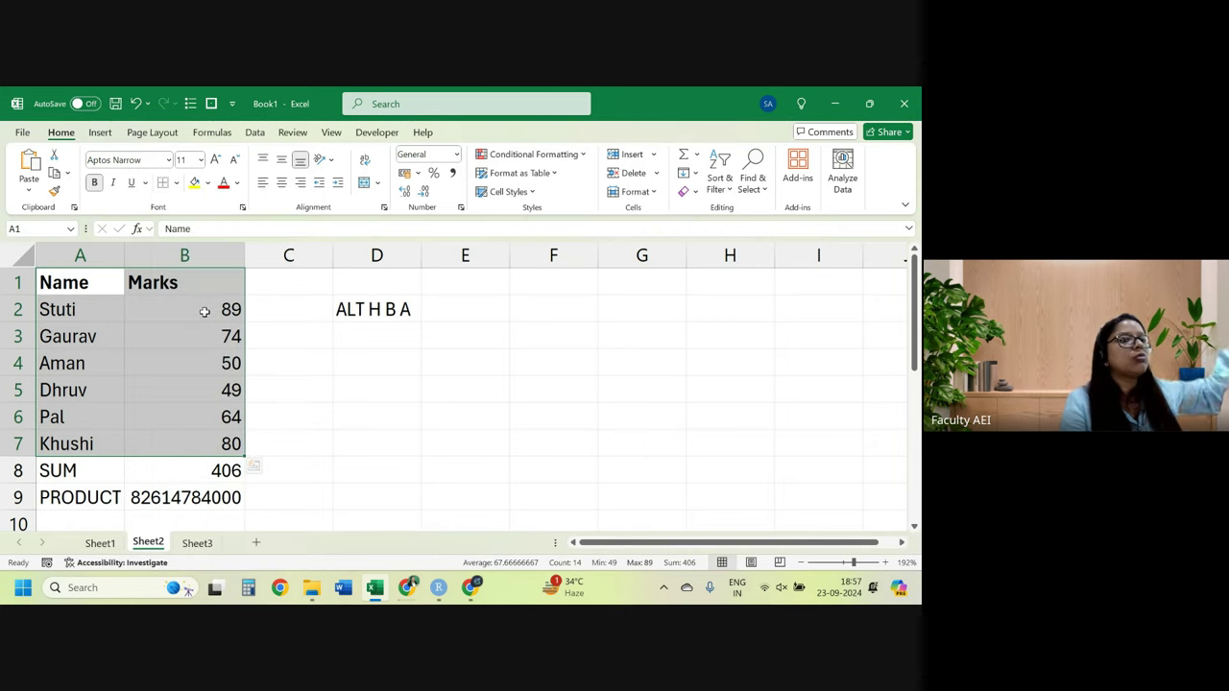
pyautogui.click(442, 343)
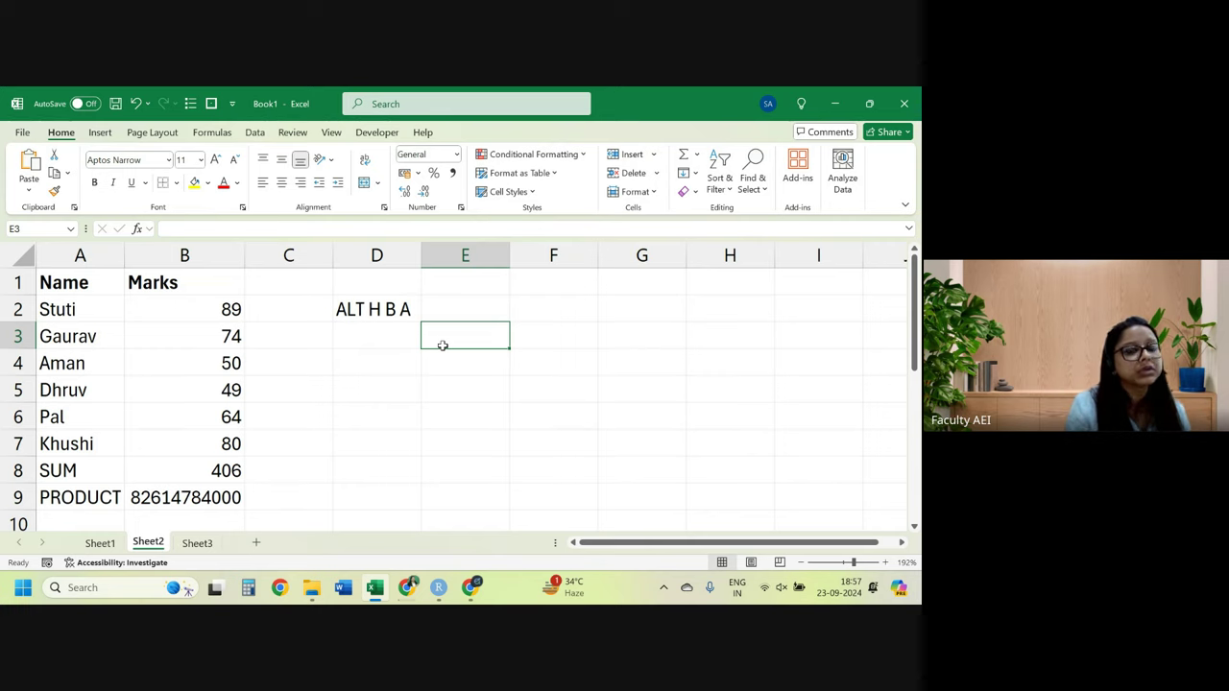
# Replace the ALT H B A note in D2 with 'CTRL SHIFT'.
pyautogui.press('Left')
pyautogui.press('Up')
pyautogui.press('Delete')
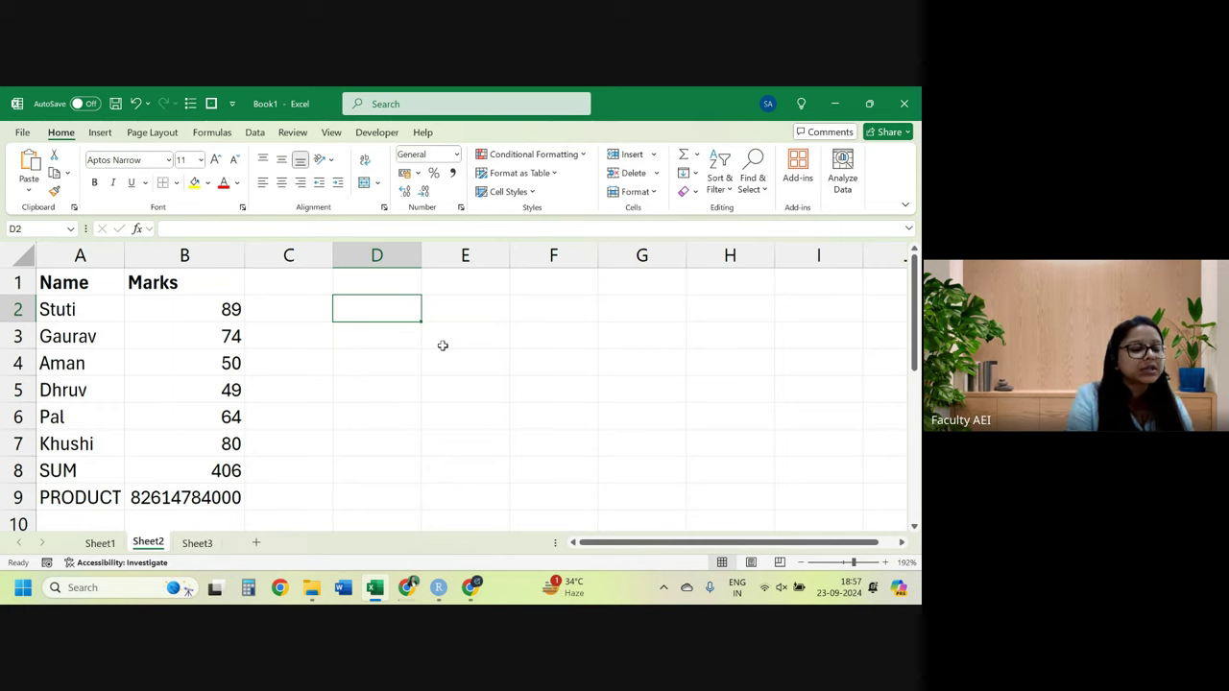
pyautogui.write('CTRL')
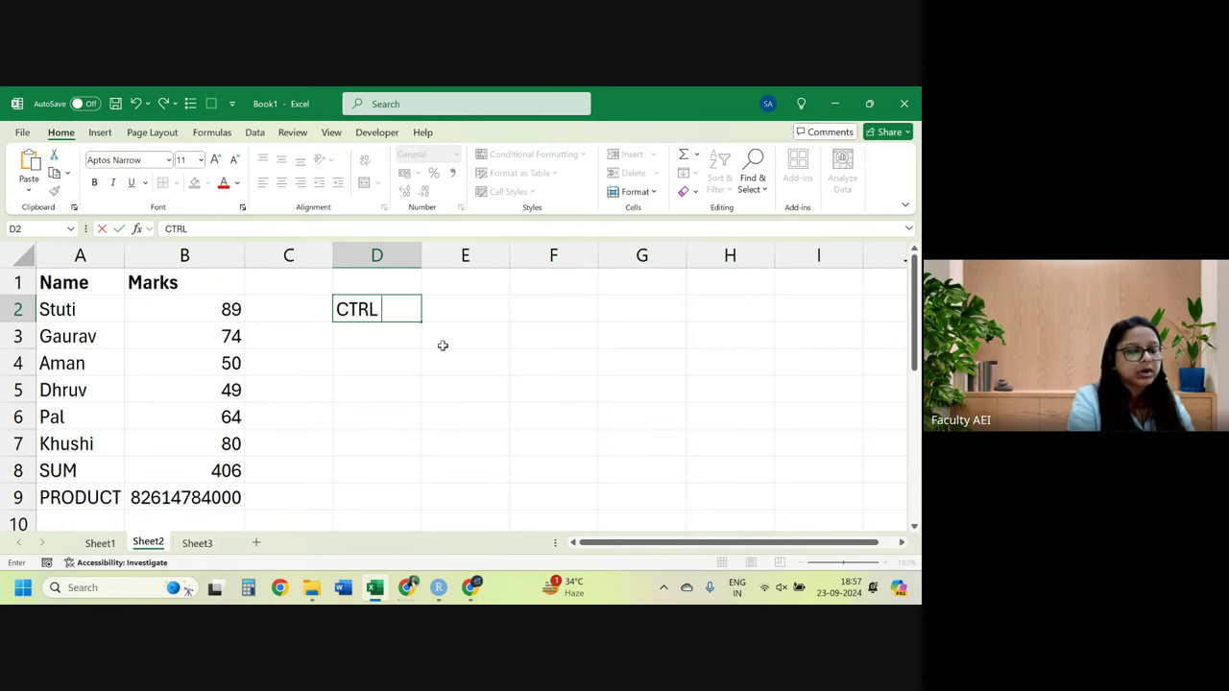
pyautogui.write('SHI')
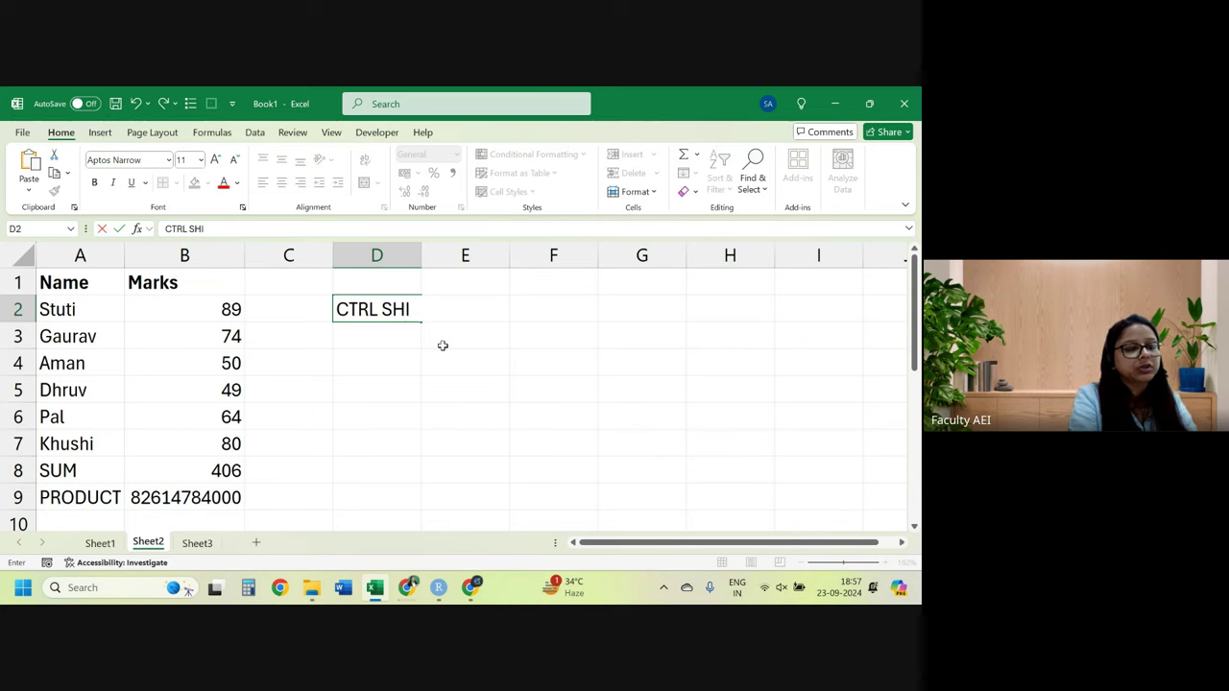
pyautogui.write('FT')
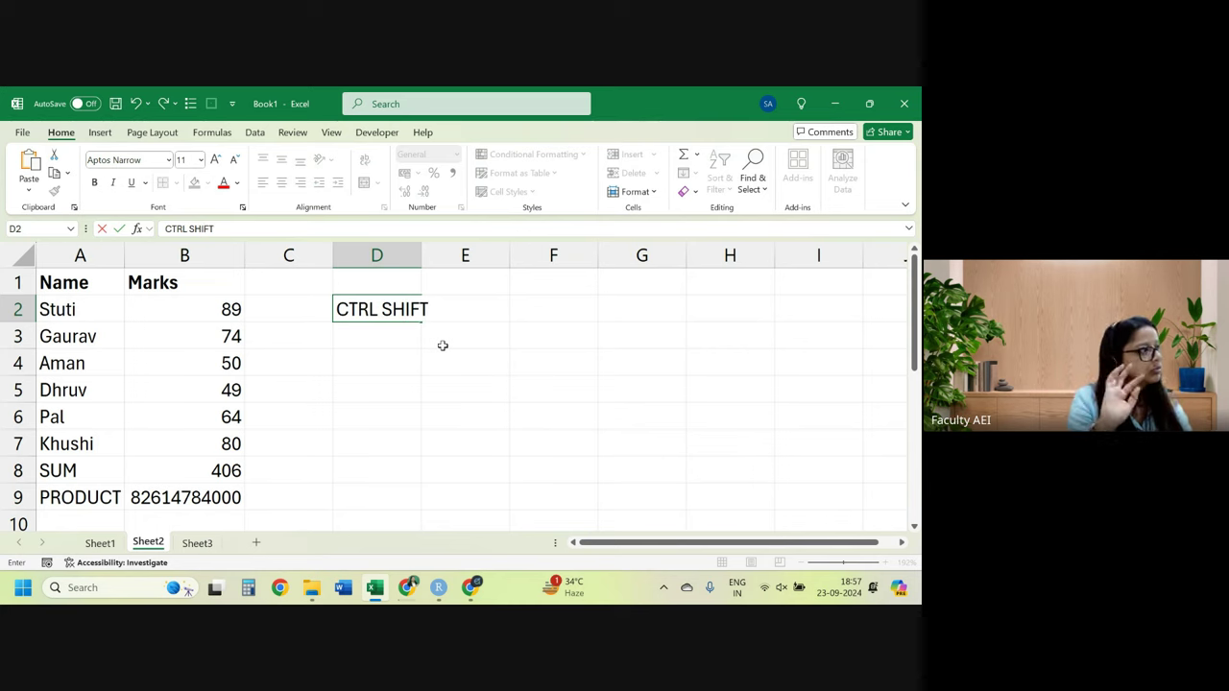
pyautogui.press('Up')
# Enter 'CTRL' in D1 and 'CTRL SHIFT F3' in D3.
pyautogui.press('Left')
pyautogui.press('Right')
pyautogui.write('C')
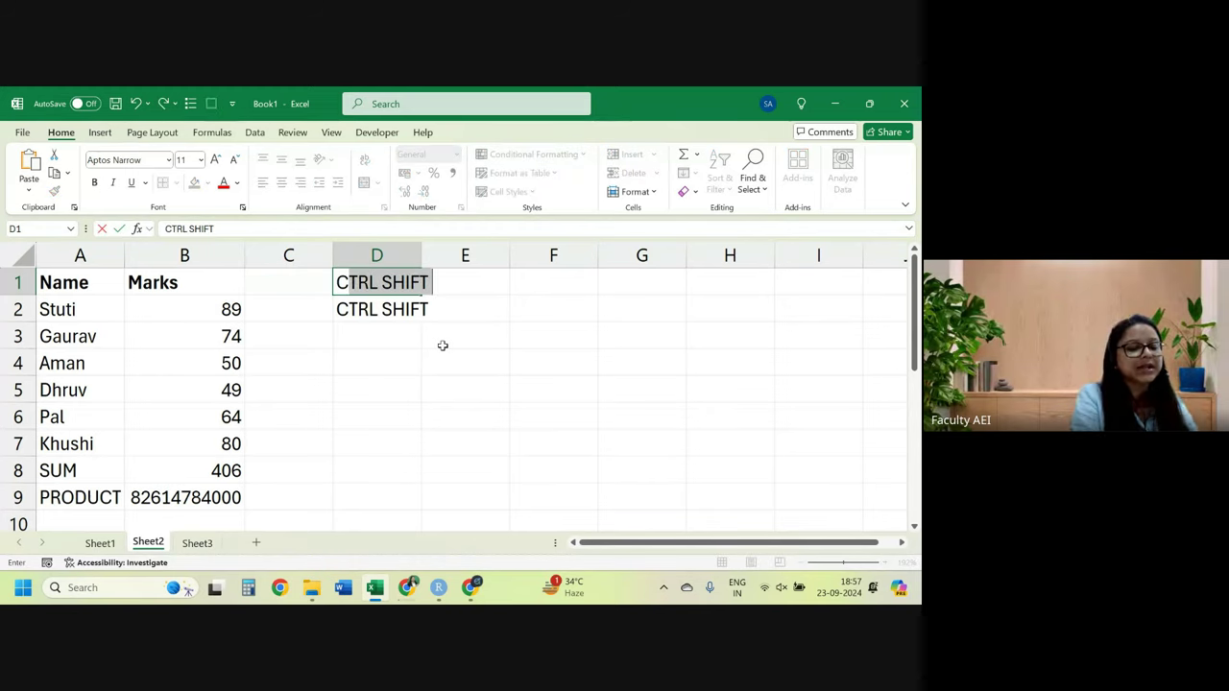
pyautogui.write('TRL')
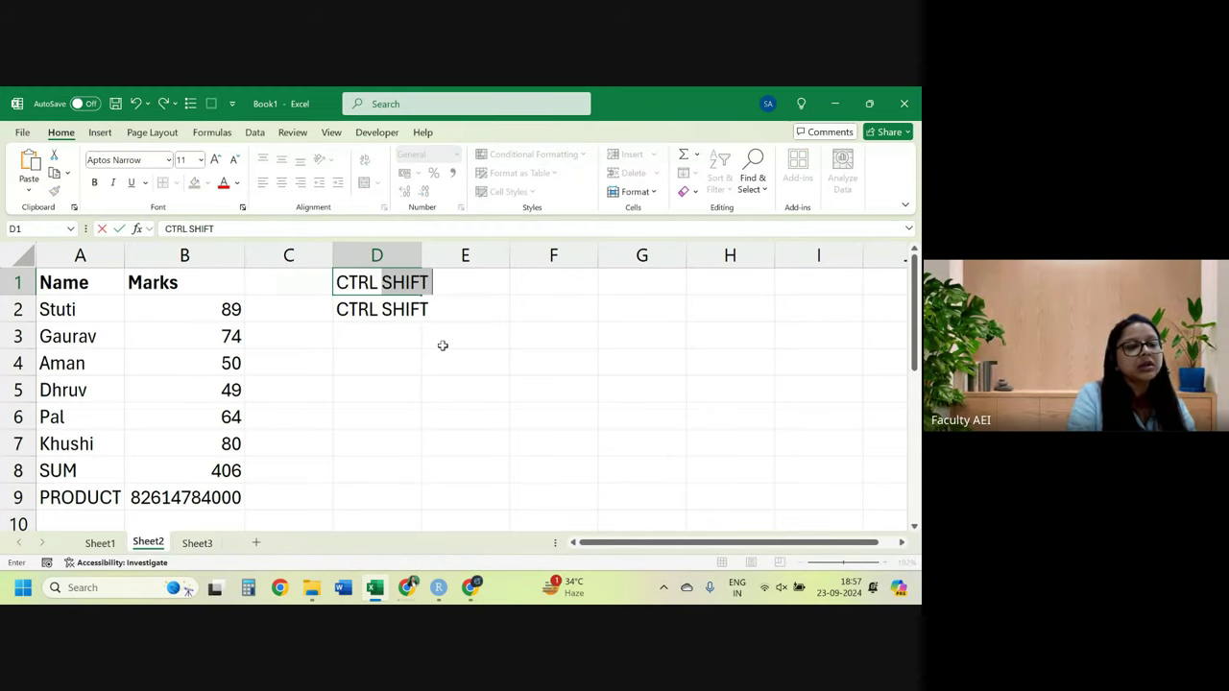
pyautogui.press('BackSpace')
pyautogui.press('Return')
pyautogui.press('Return')
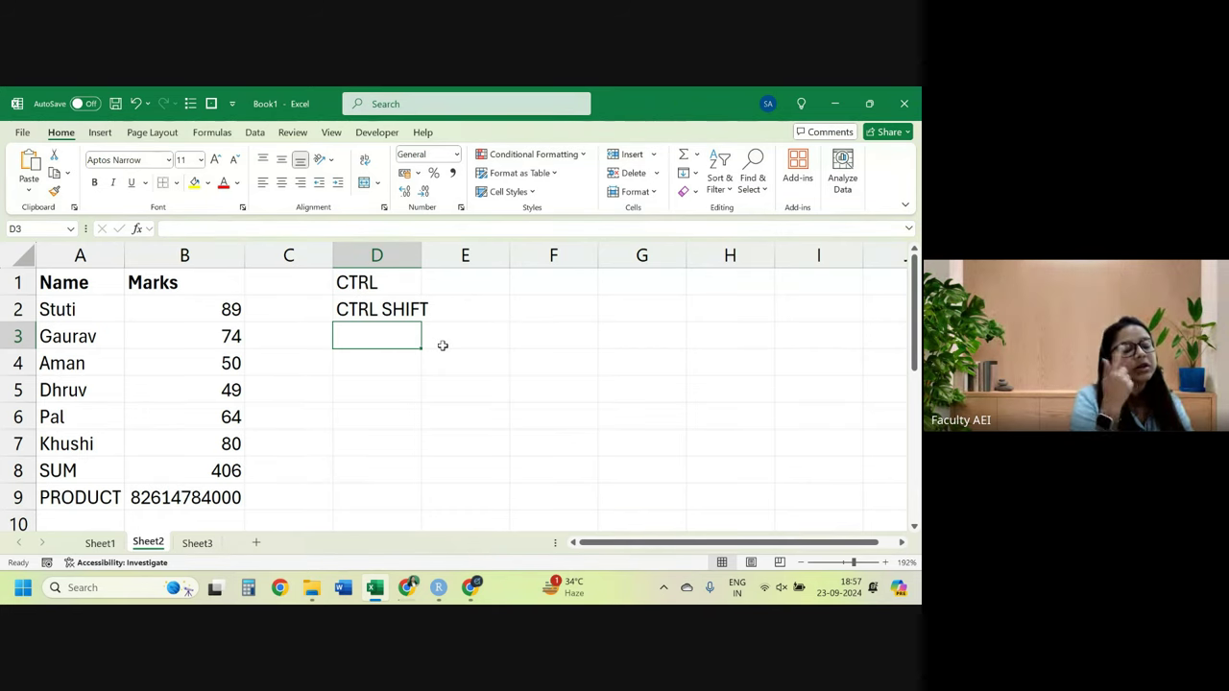
pyautogui.write('CTRL ')
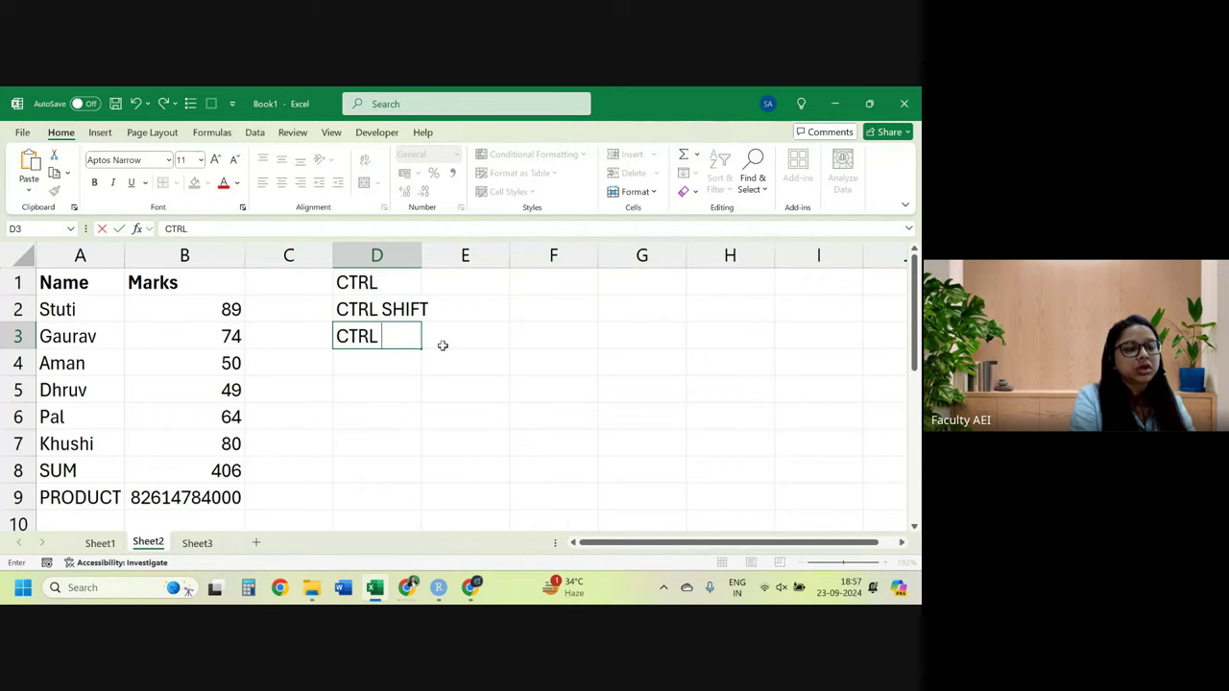
pyautogui.write('SHIFT F')
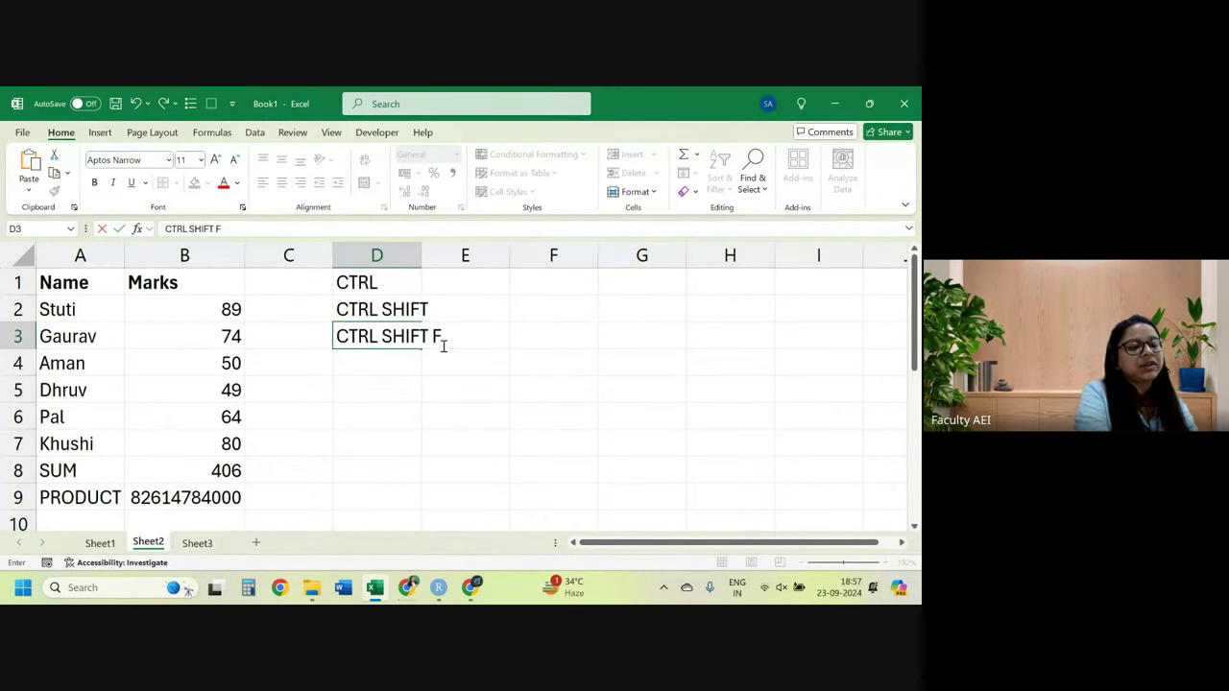
pyautogui.write('3')
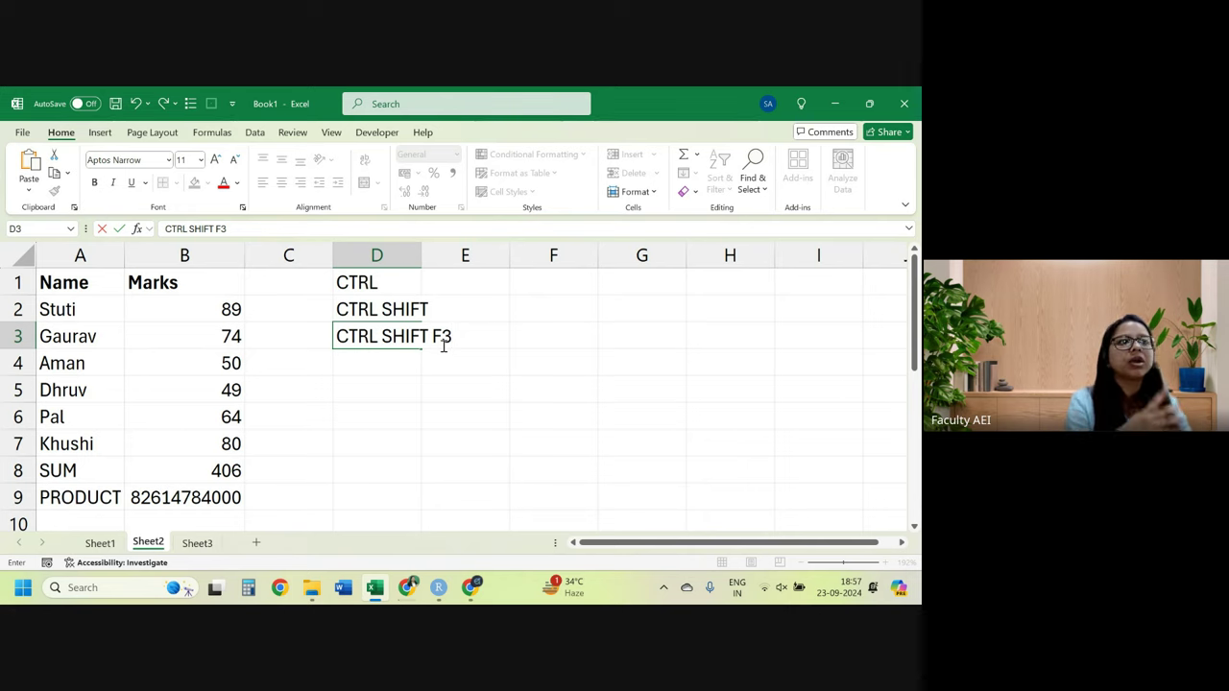
pyautogui.click(497, 361)
# Move the three shortcut notes from D1:D3 to H1:H3.
pyautogui.moveTo(378, 288); pyautogui.dragTo(383, 335)
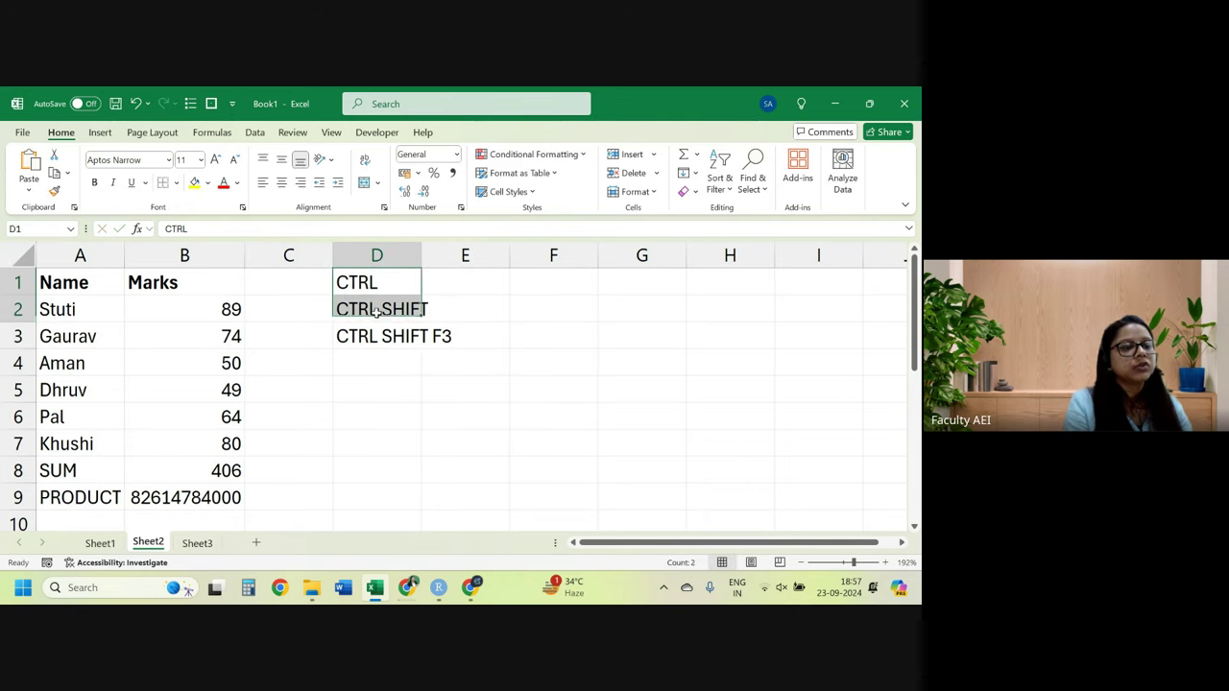
pyautogui.moveTo(375, 274); pyautogui.dragTo(718, 280)
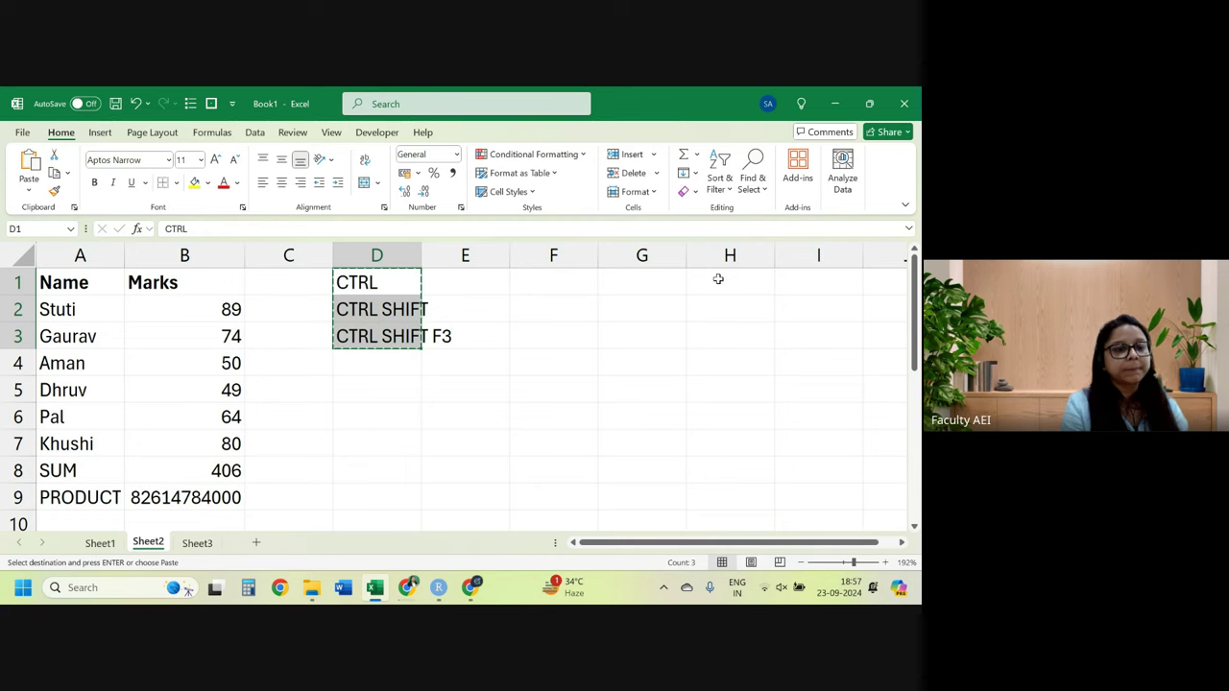
pyautogui.click(642, 322)
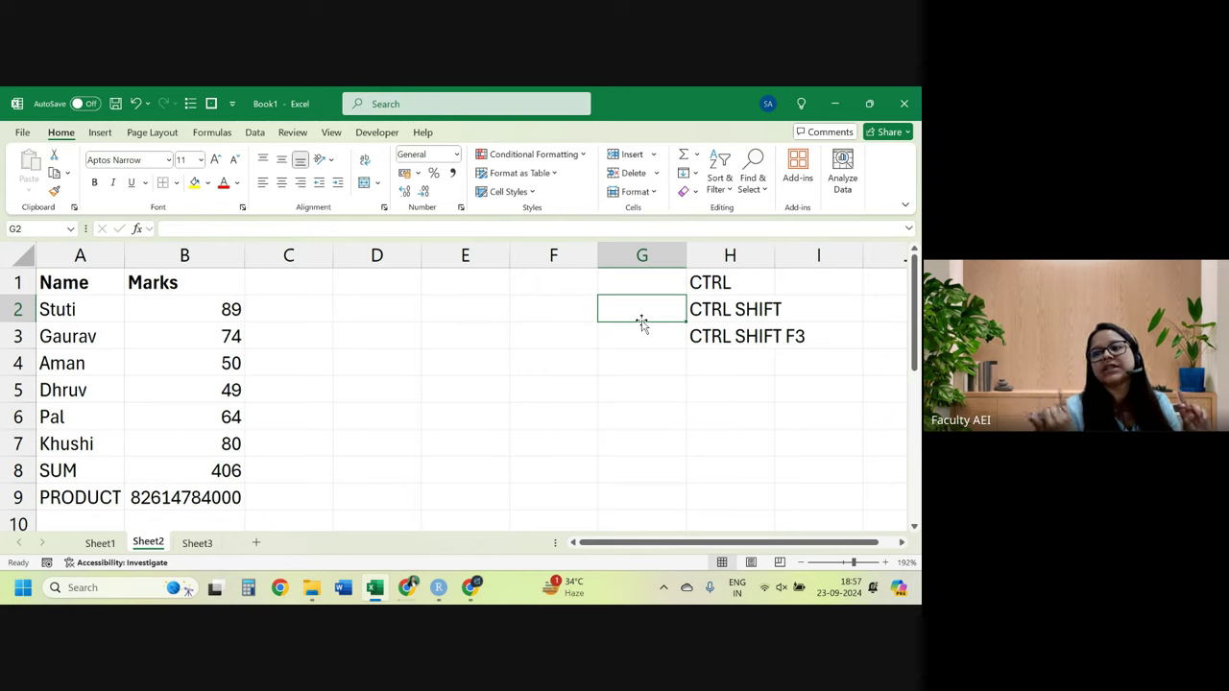
# Enter =ROUND(25.67543,2) in B11 so it shows 25.68.
pyautogui.scroll(-1, 384, 474)
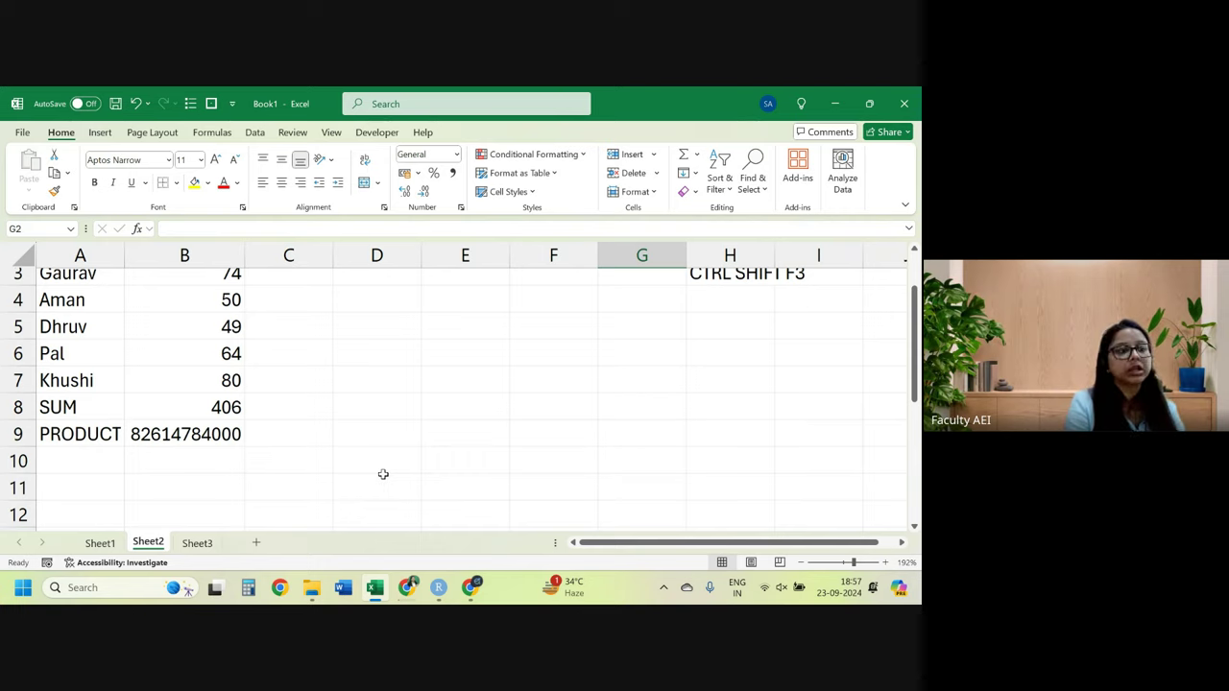
pyautogui.scroll(-1, 383, 474)
pyautogui.click(189, 428)
pyautogui.write('=')
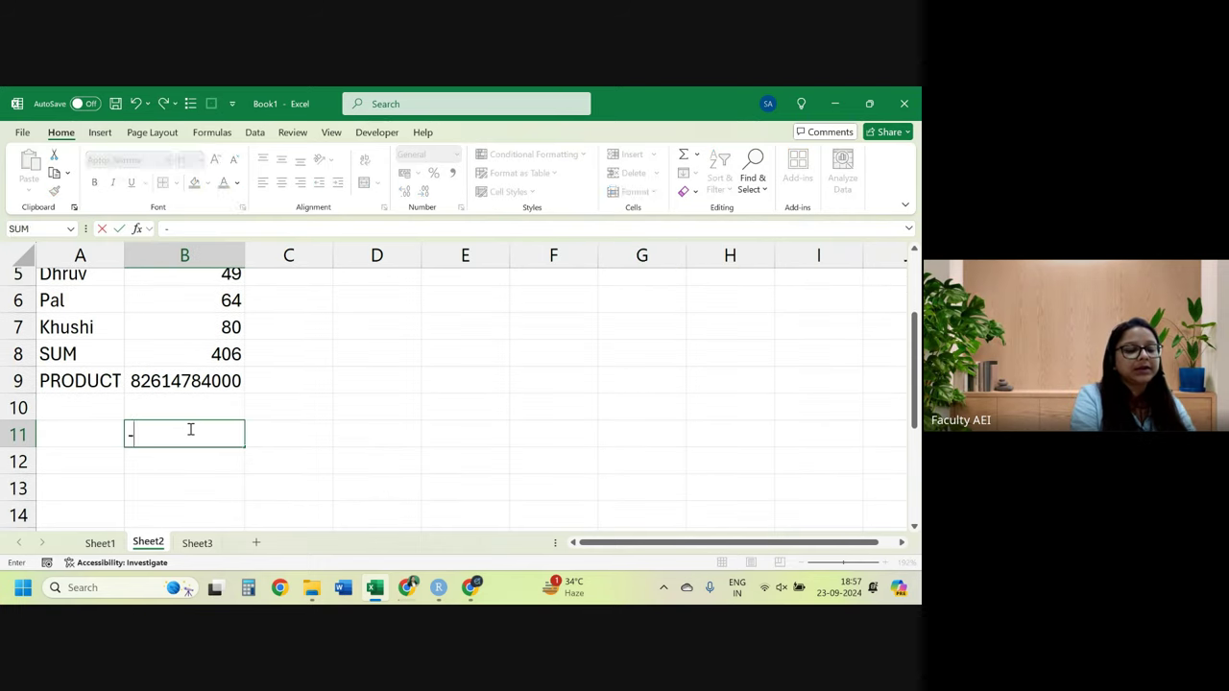
pyautogui.write('r')
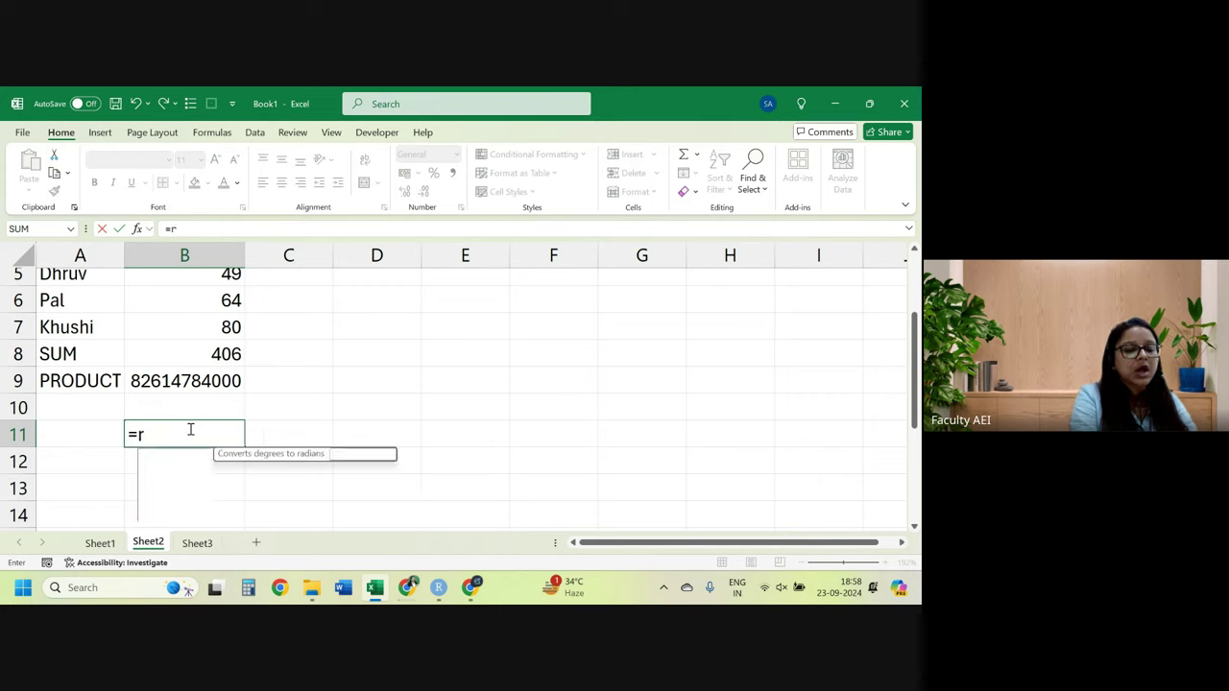
pyautogui.write('ound*')
pyautogui.press('BackSpace')
pyautogui.write('(')
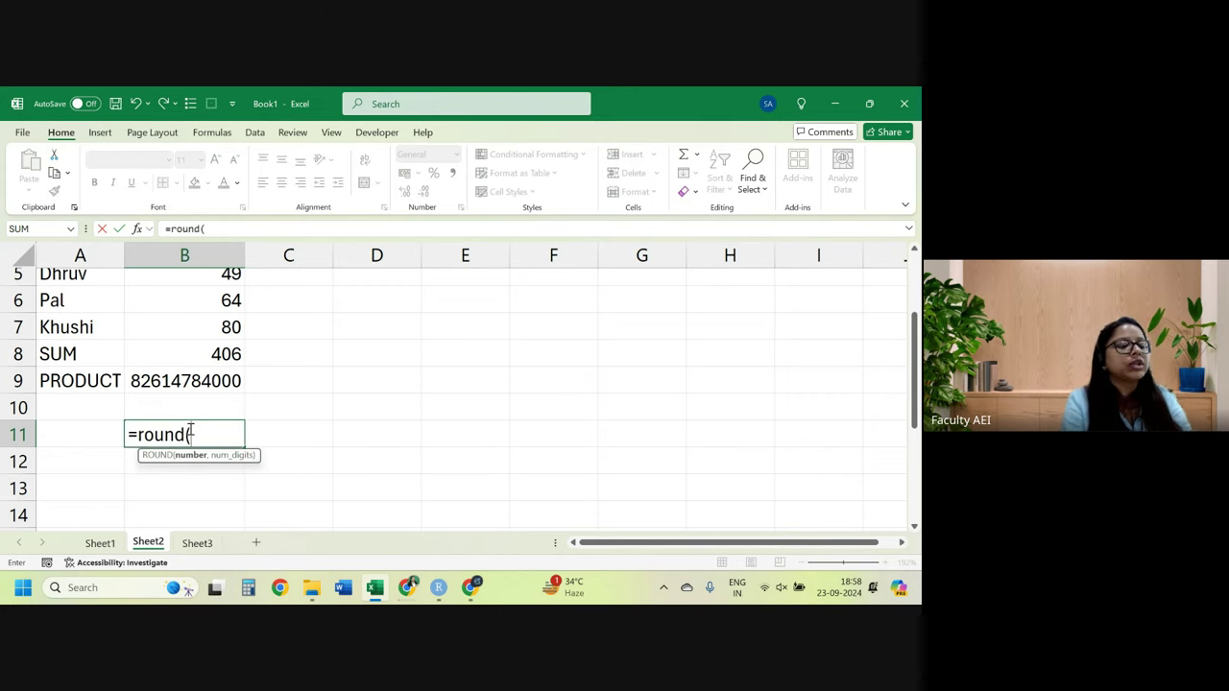
pyautogui.write('25.')
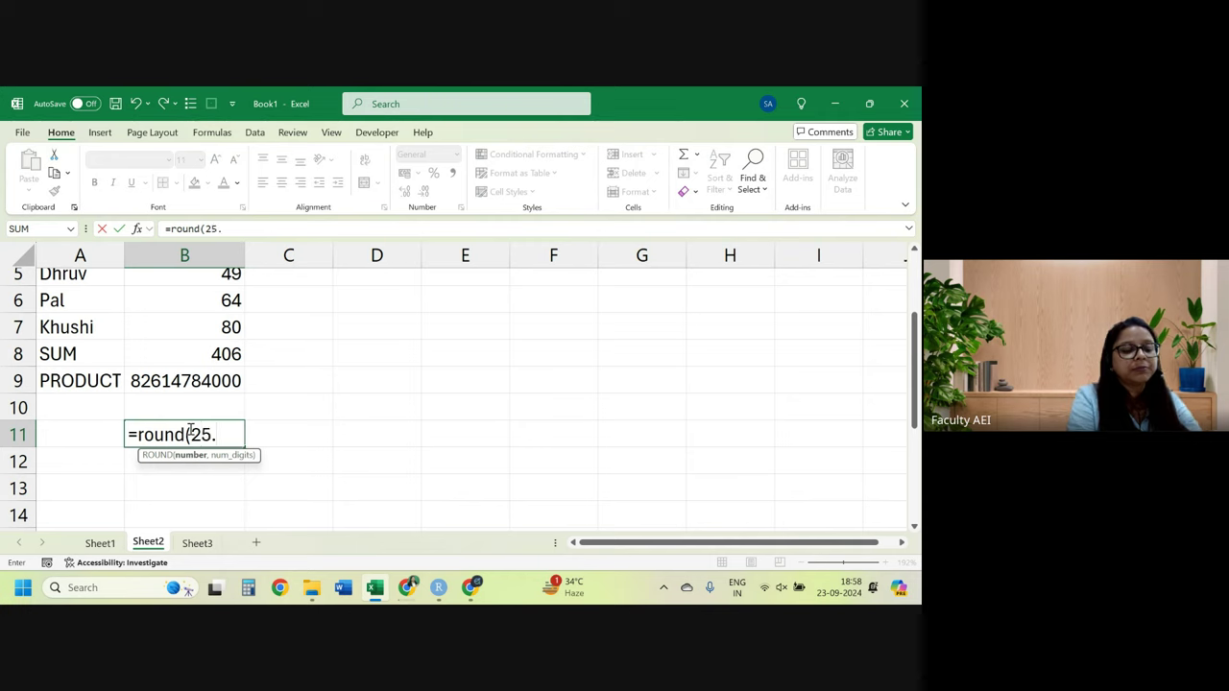
pyautogui.write('67543')
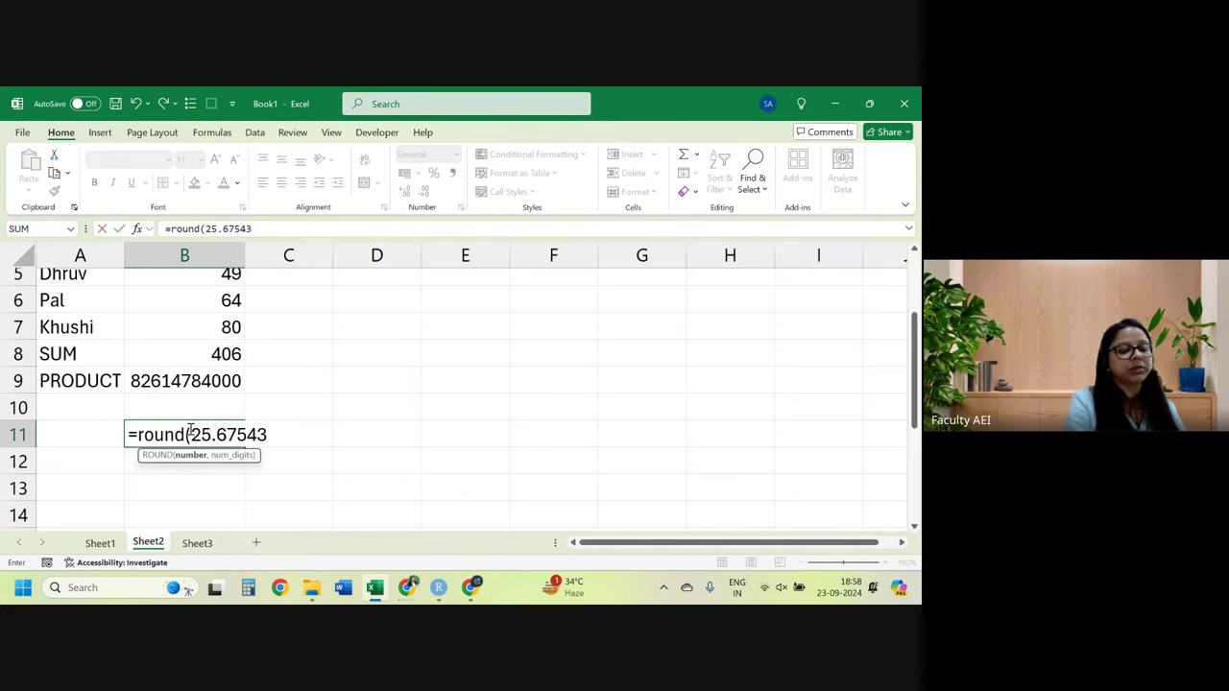
pyautogui.write(',')
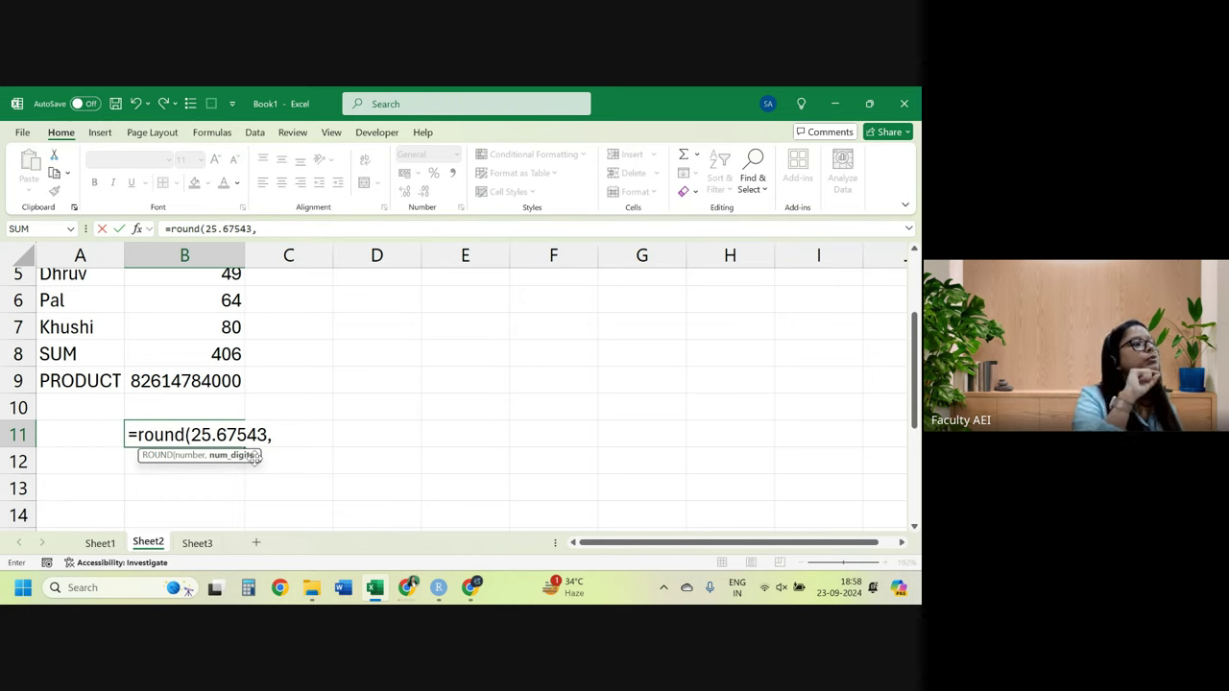
pyautogui.write('2')
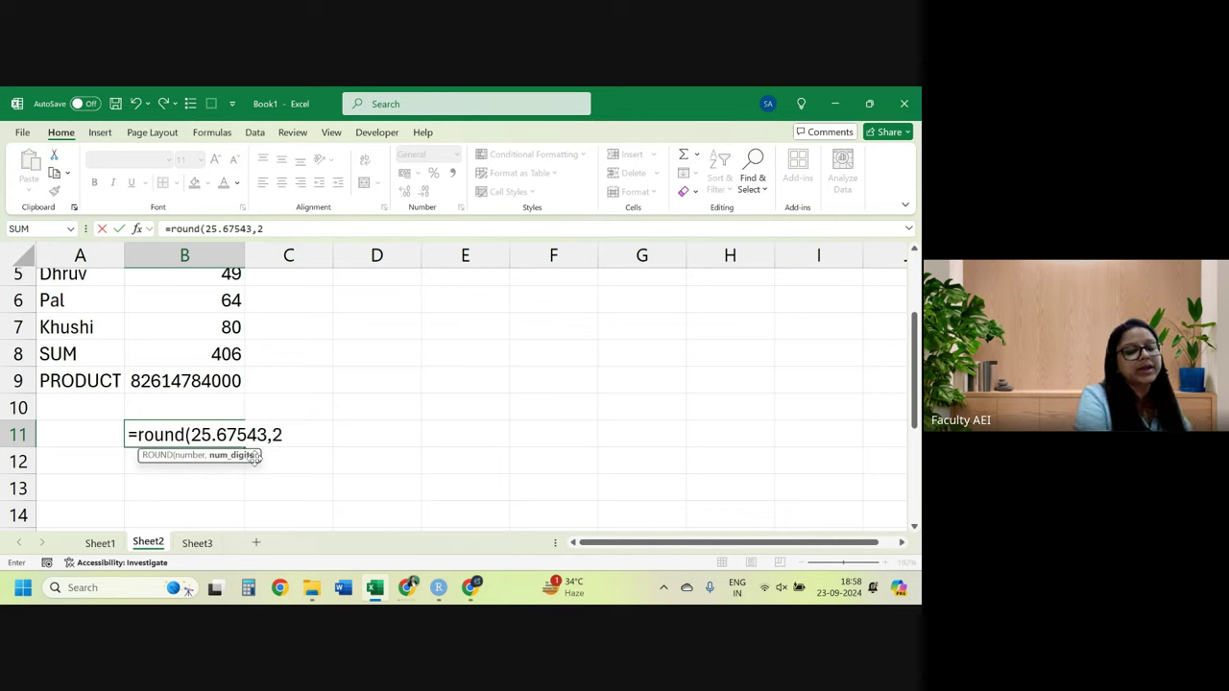
pyautogui.write(')')
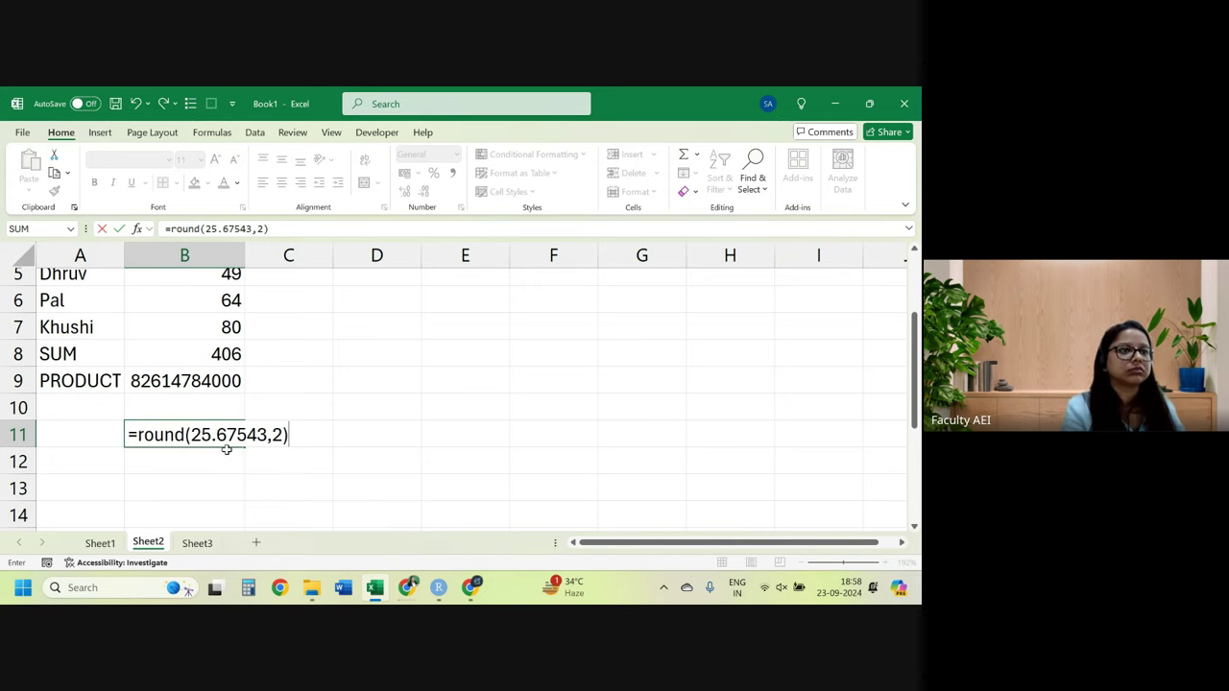
pyautogui.press('Return')
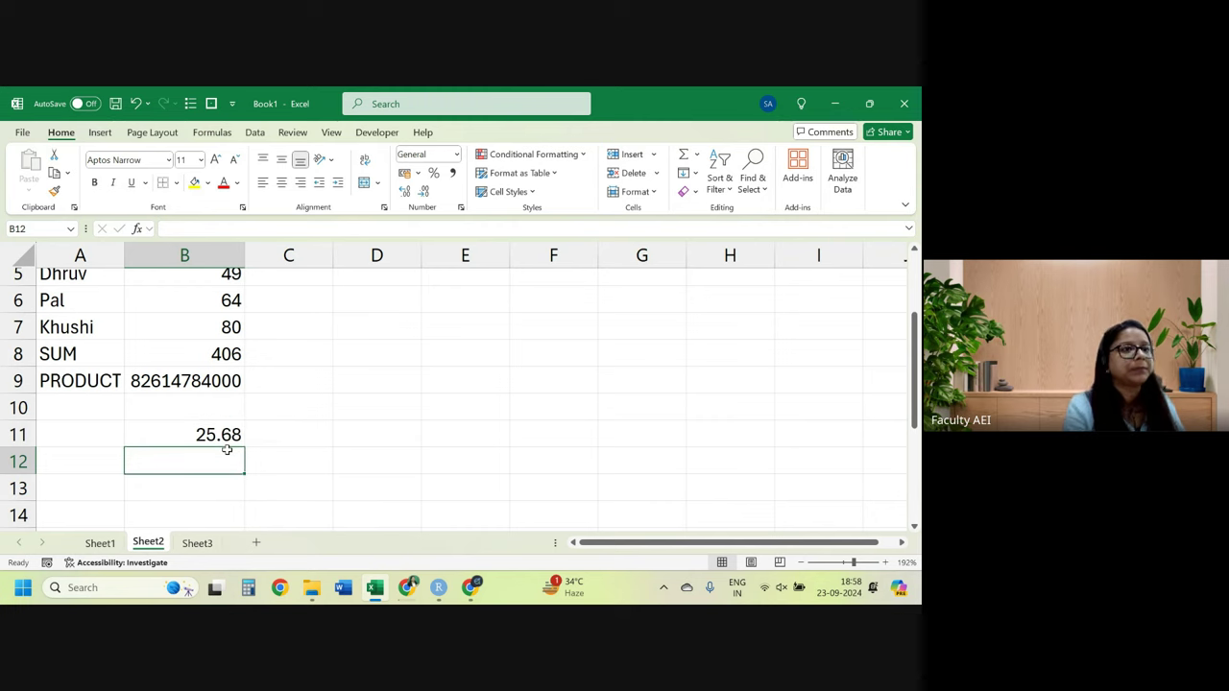
# Edit B11 to =ROUND(25.67543,0) so it displays 26.
pyautogui.doubleClick(227, 434)
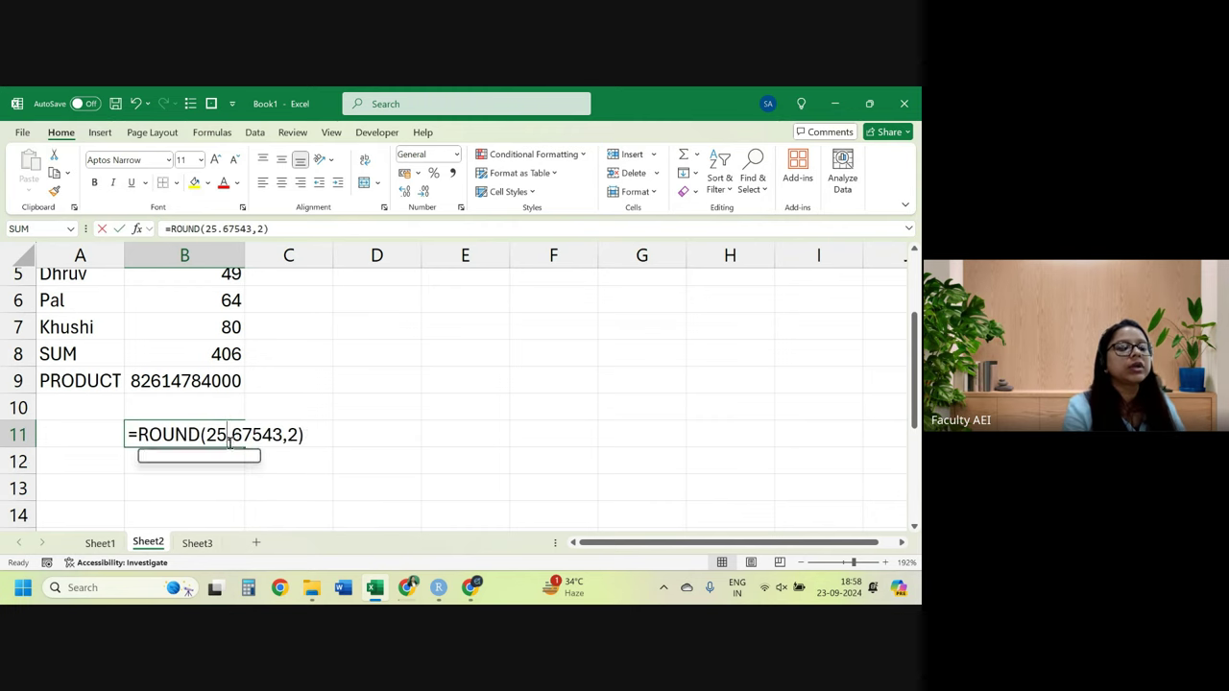
pyautogui.press('BackSpace')
pyautogui.write('0')
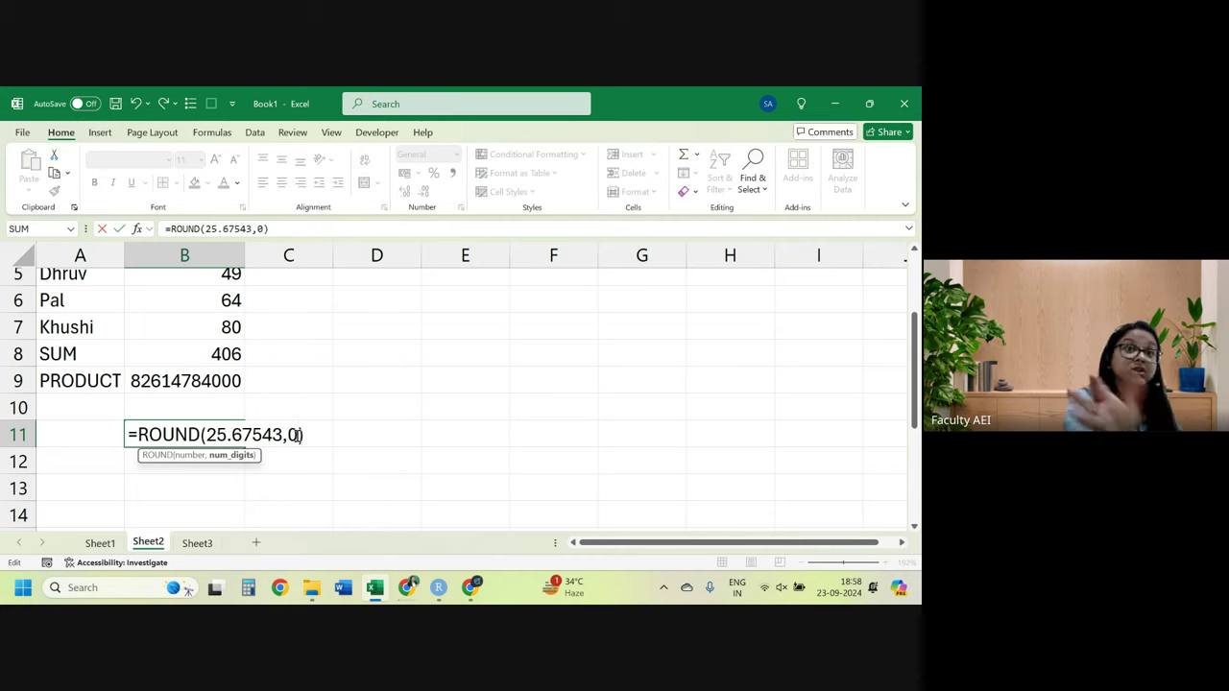
pyautogui.press('Return')
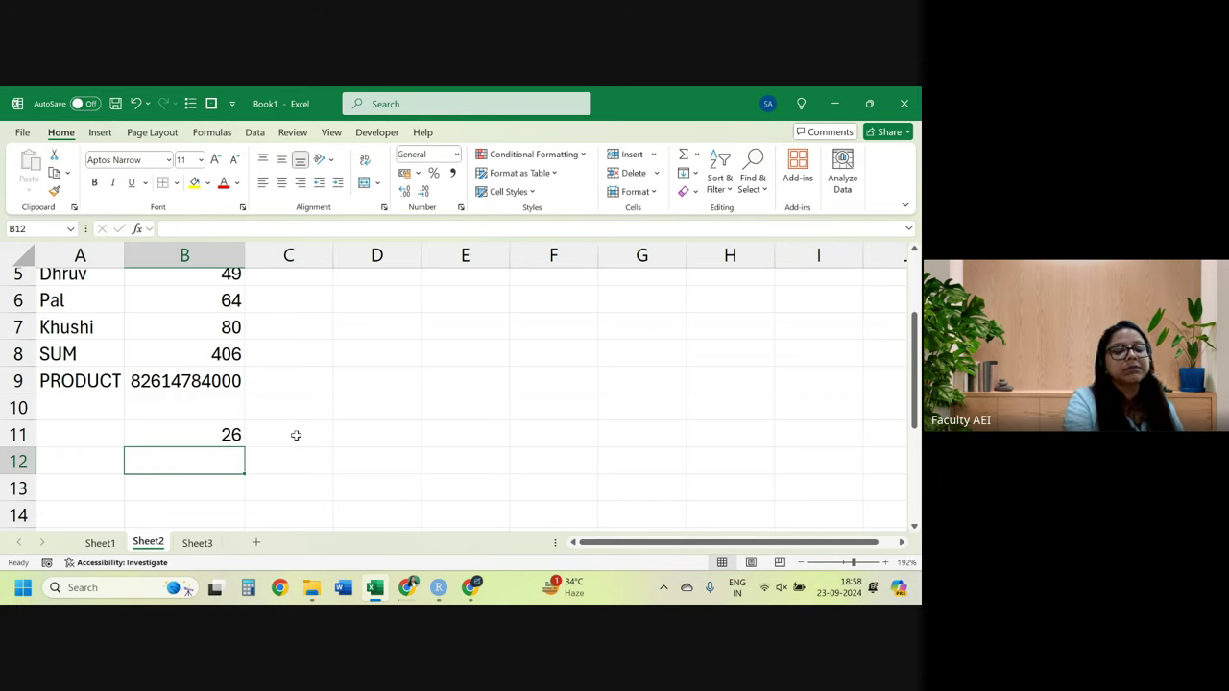
# Start a =CEILING formula in B12, then abandon it and return to B11.
pyautogui.write('=cei')
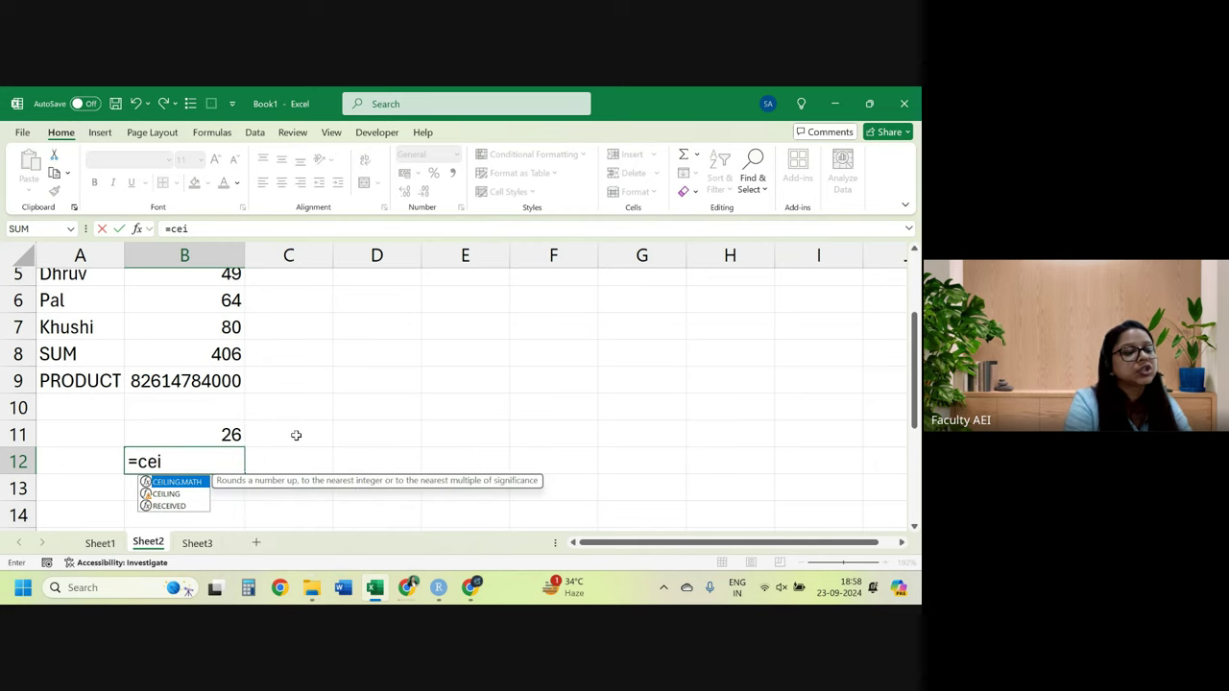
pyautogui.press('Down')
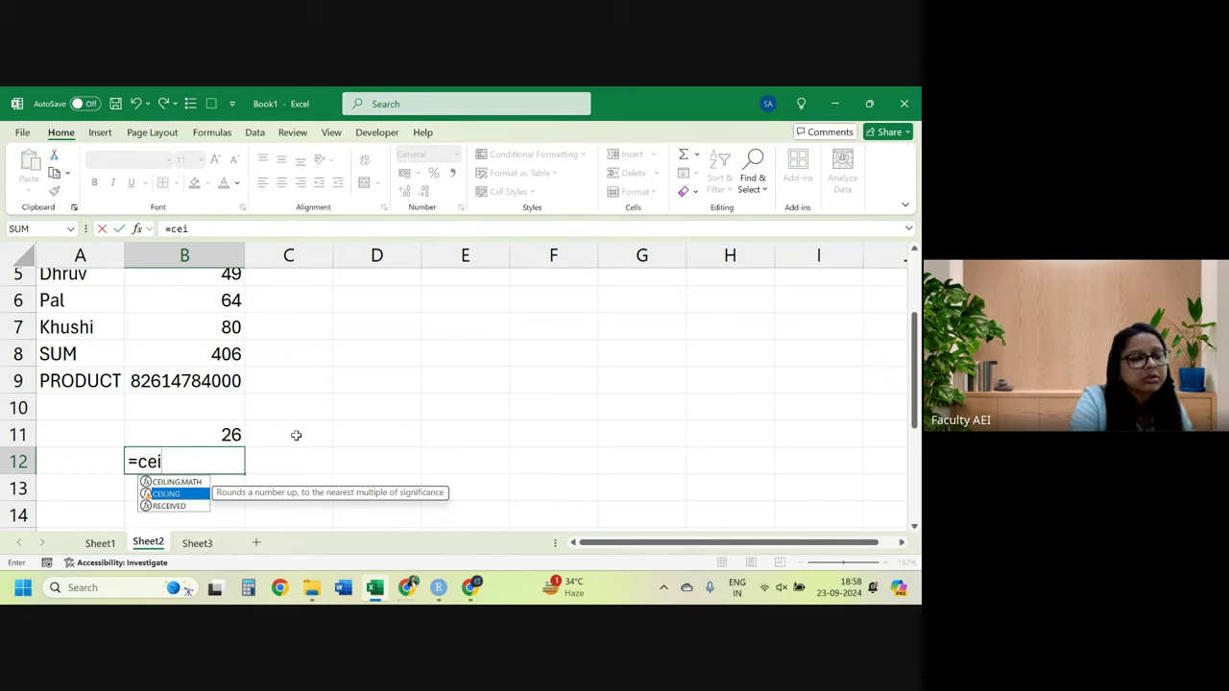
pyautogui.press('BackSpace')
pyautogui.press('BackSpace')
pyautogui.press('BackSpace')
pyautogui.press('BackSpace')
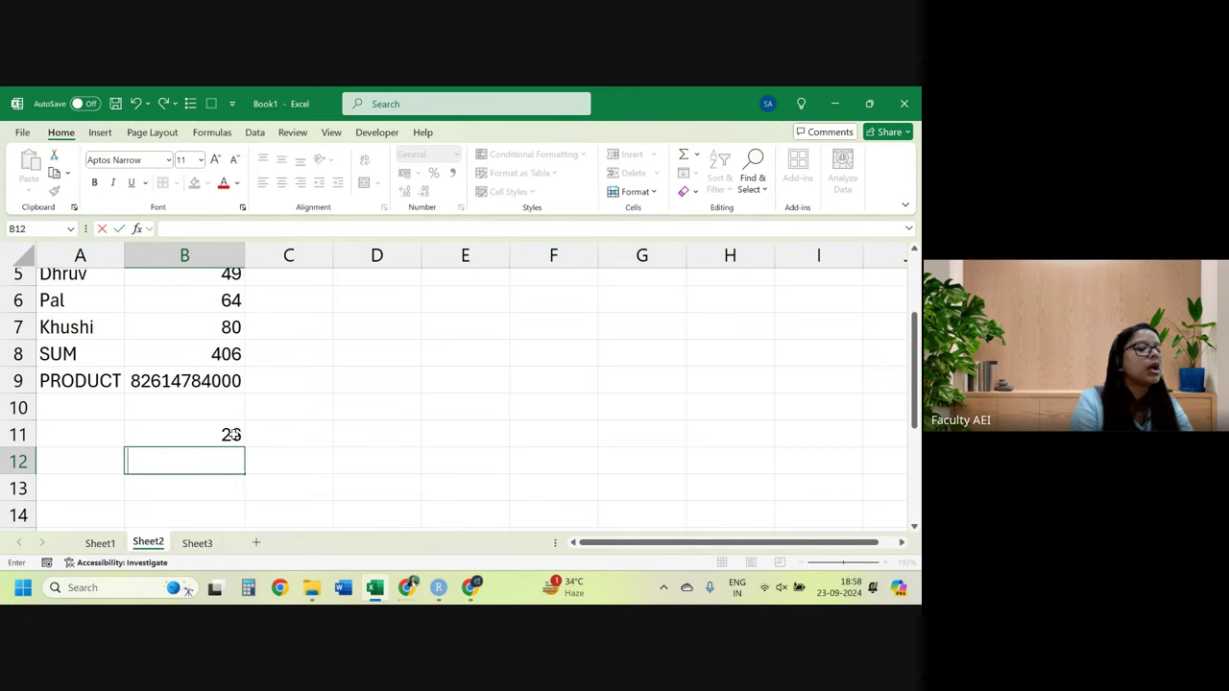
pyautogui.click(232, 435)
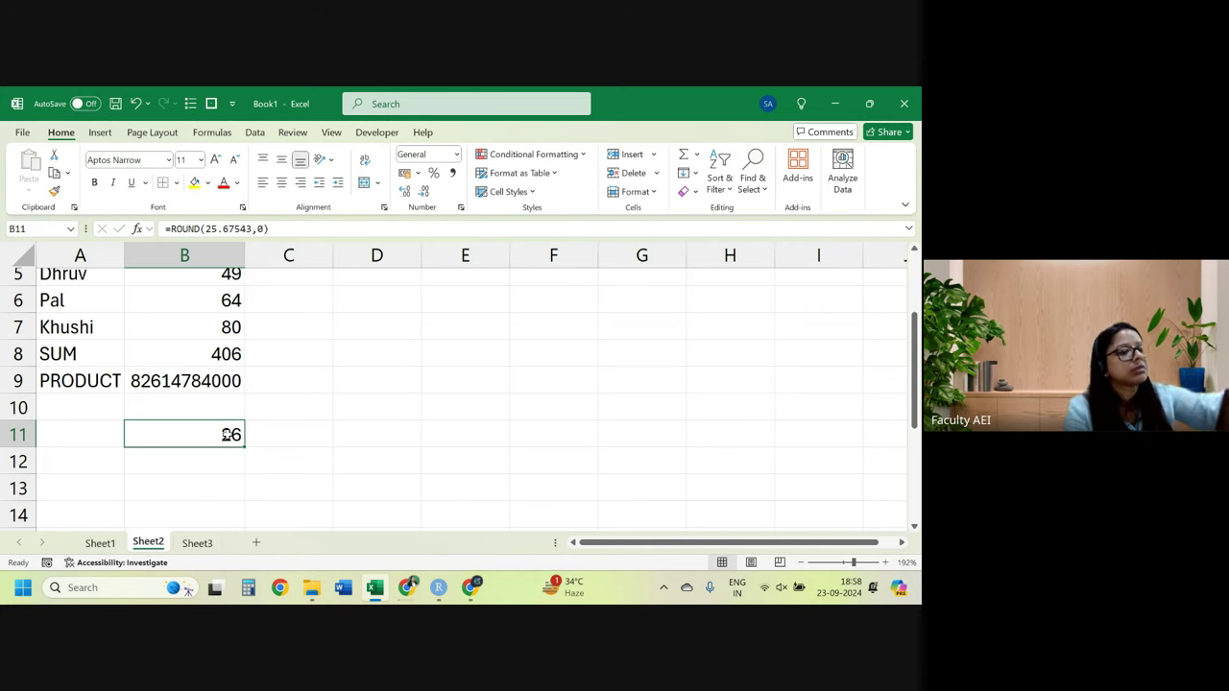
# Browse the marks cells in B2:B8 and select the SUM total in B8.
pyautogui.scroll(2, 230, 435)
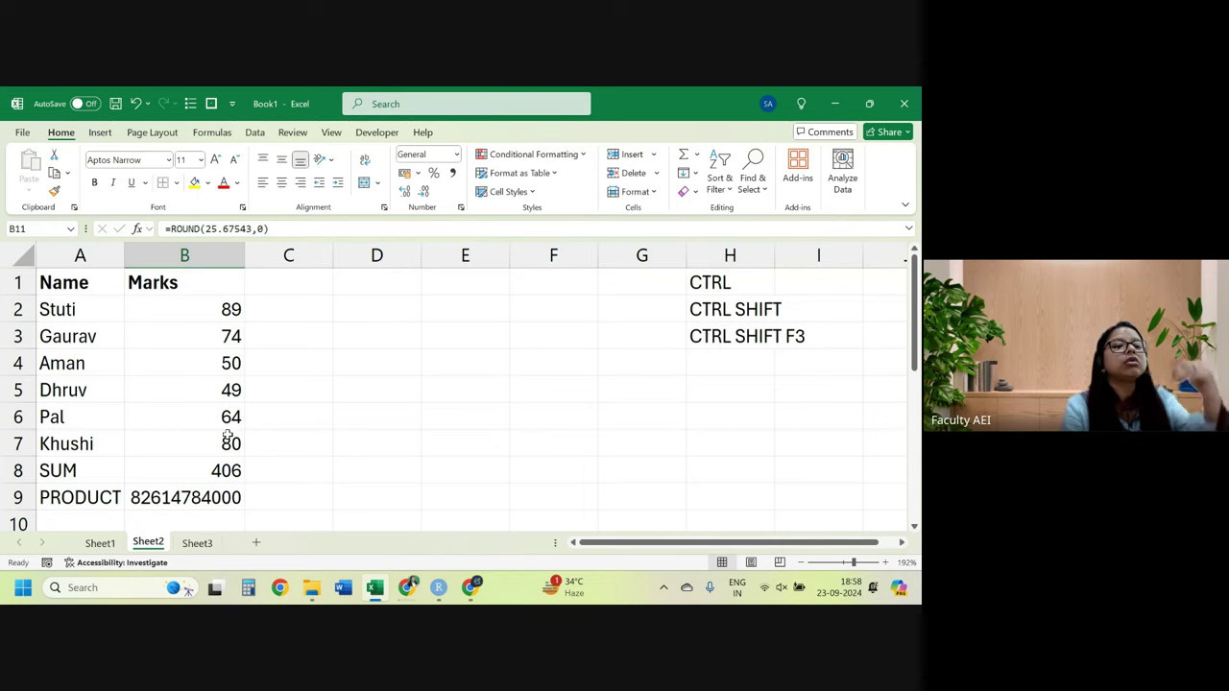
pyautogui.moveTo(225, 309); pyautogui.dragTo(229, 471)
pyautogui.click(209, 370)
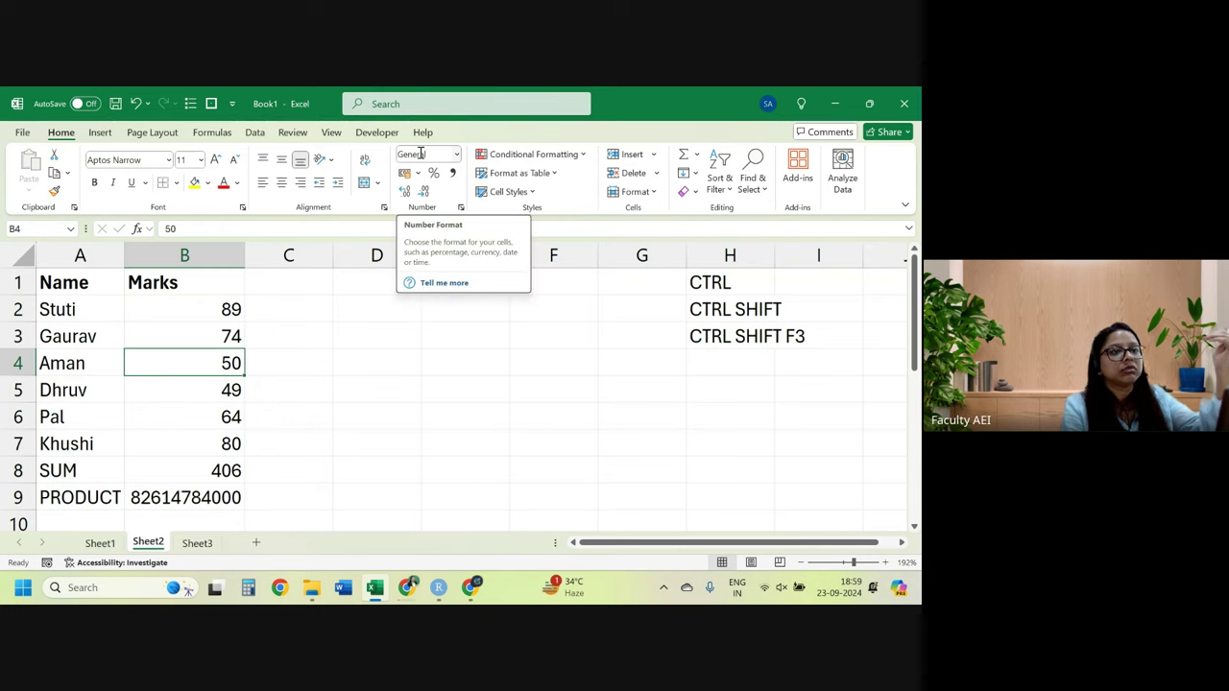
pyautogui.click(62, 338)
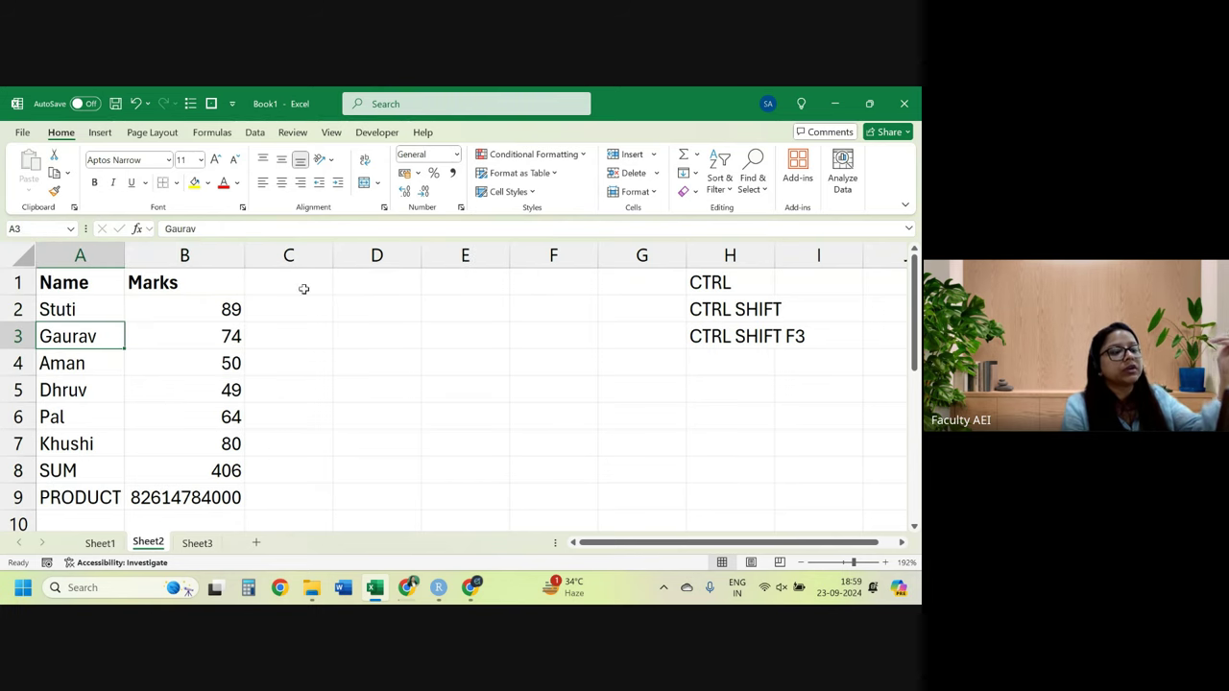
pyautogui.press('Right')
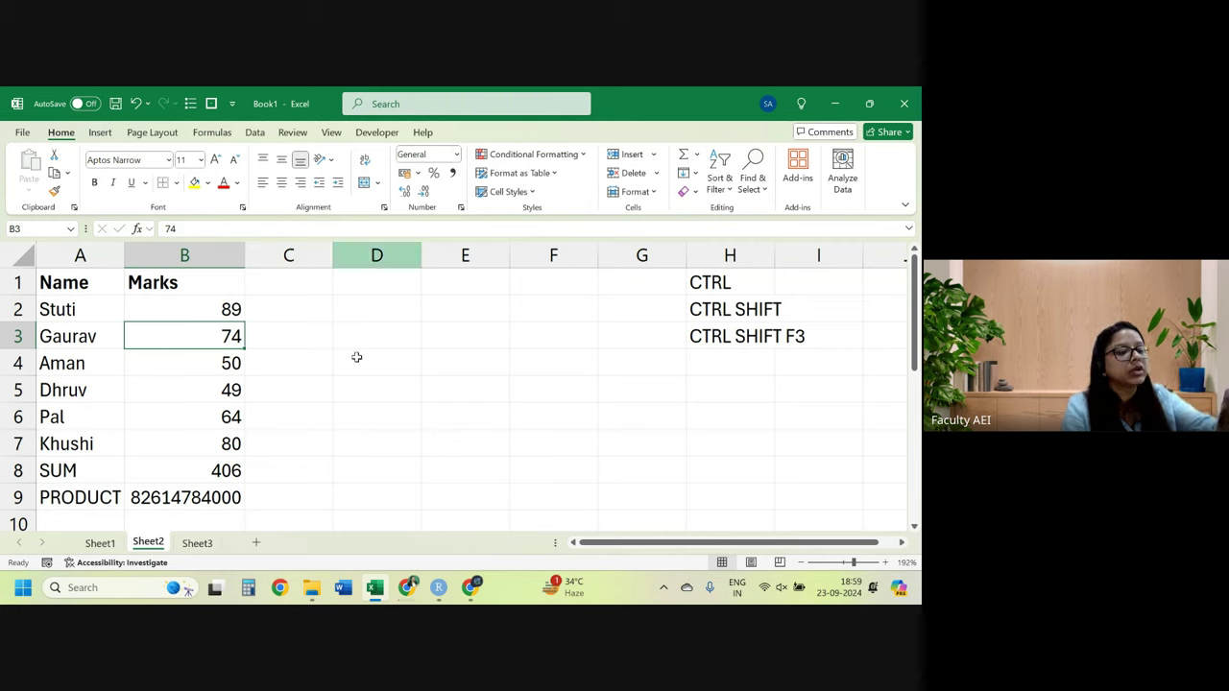
pyautogui.click(220, 471)
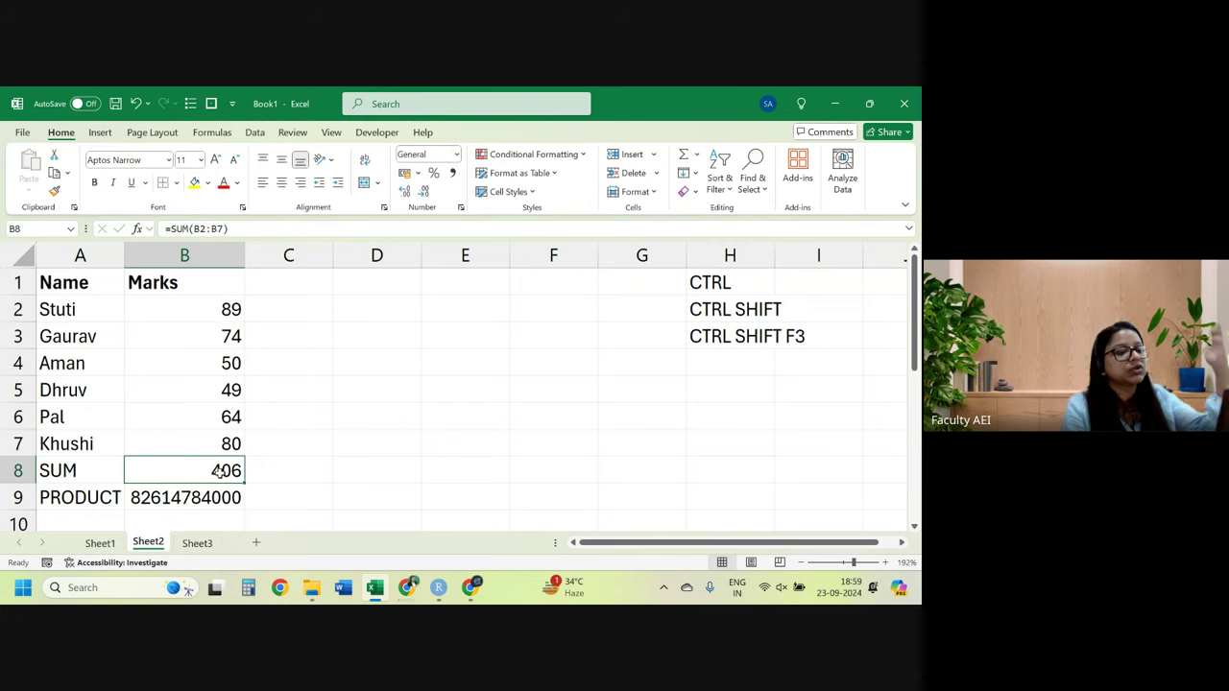
# Apply the Number format to B8 and adjust its decimals, leaving 406.0.
pyautogui.click(458, 154)
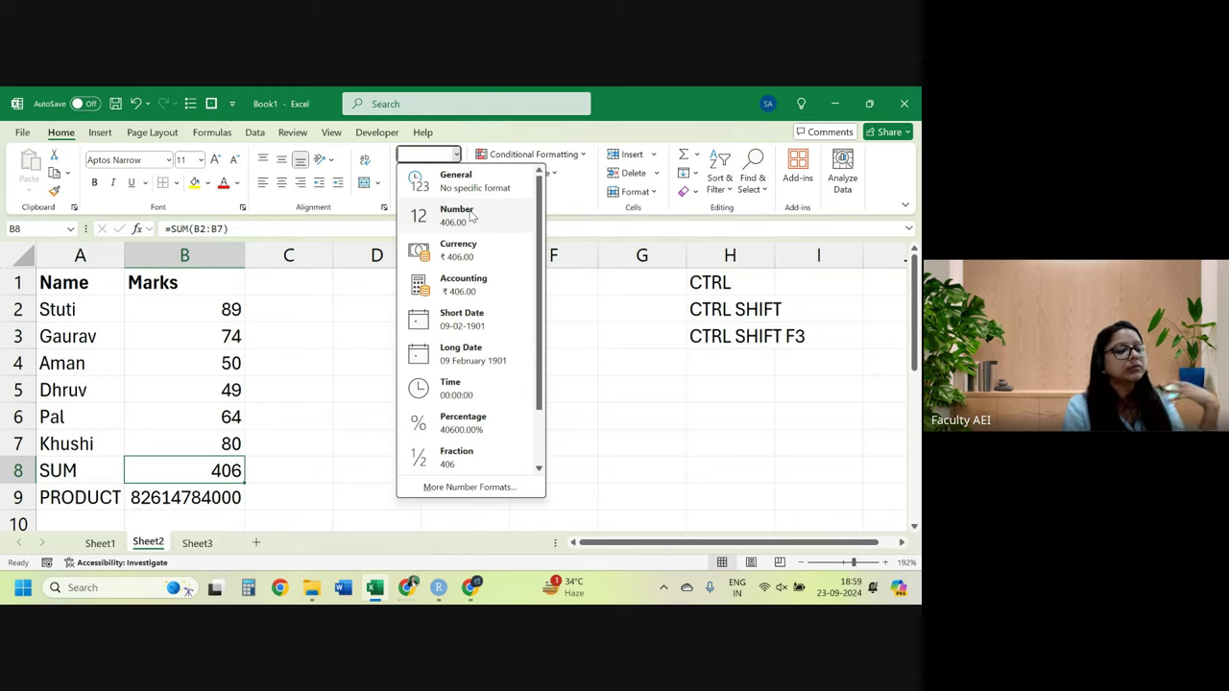
pyautogui.click(470, 217)
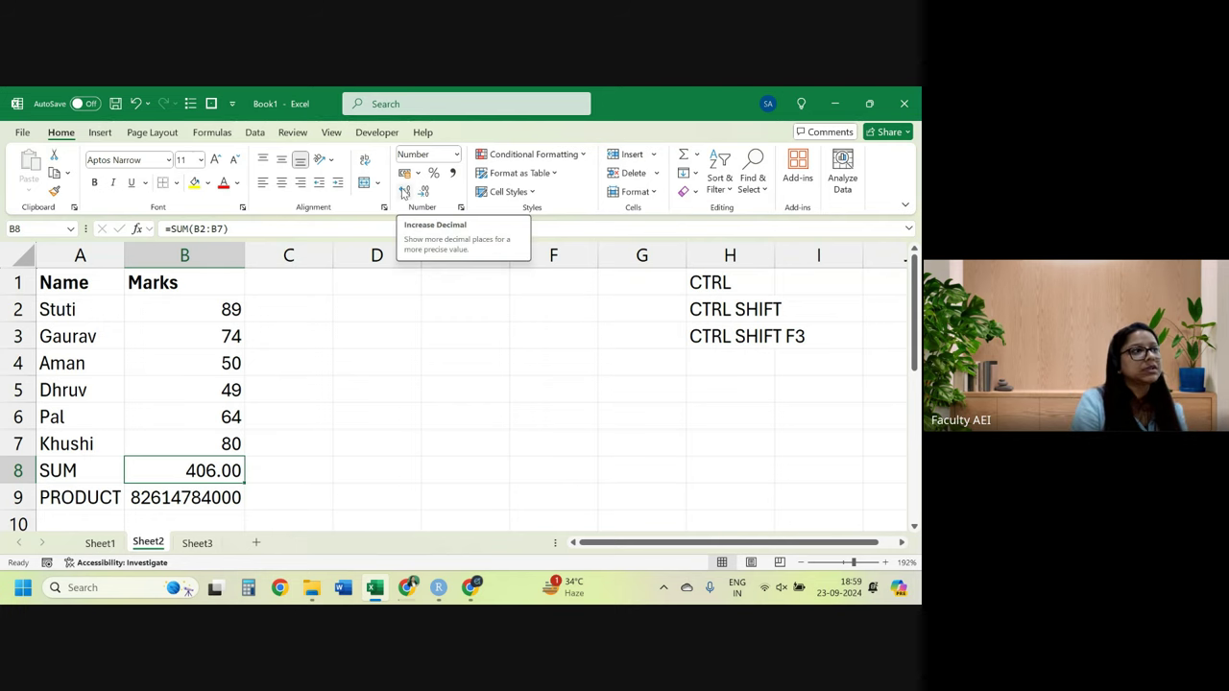
pyautogui.click(404, 192)
pyautogui.click(405, 192)
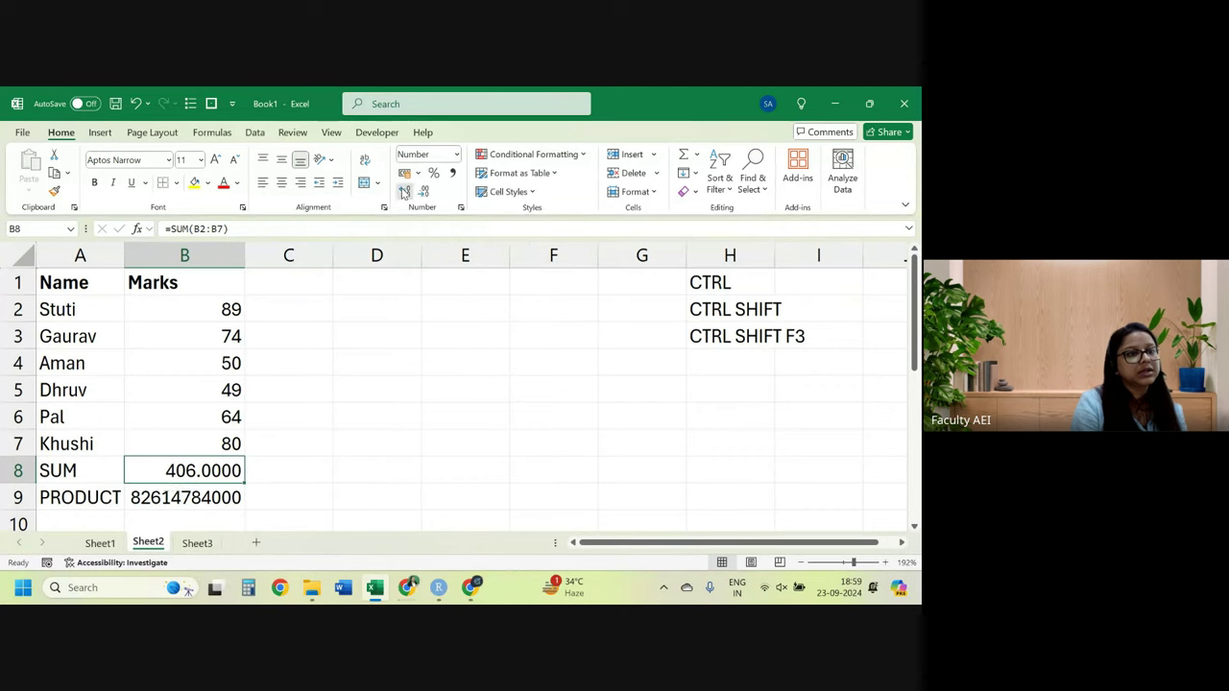
pyautogui.click(404, 192)
pyautogui.click(404, 192)
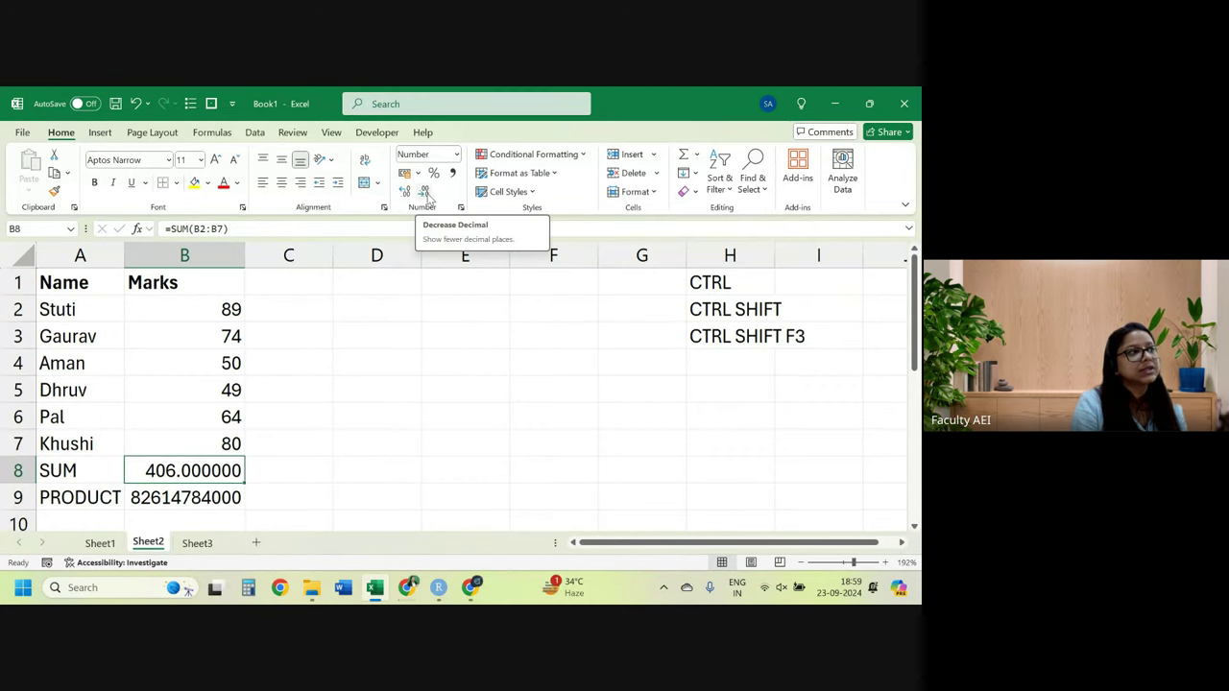
pyautogui.click(425, 192)
pyautogui.click(424, 192)
pyautogui.click(424, 193)
pyautogui.click(424, 192)
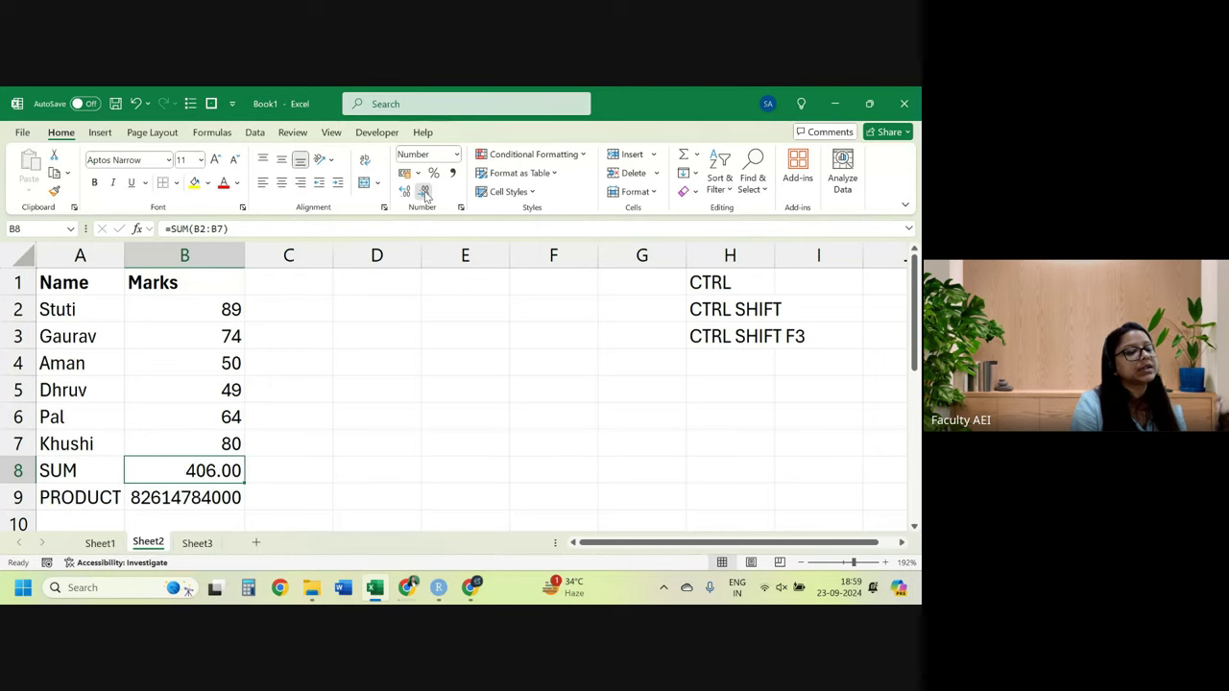
pyautogui.click(424, 192)
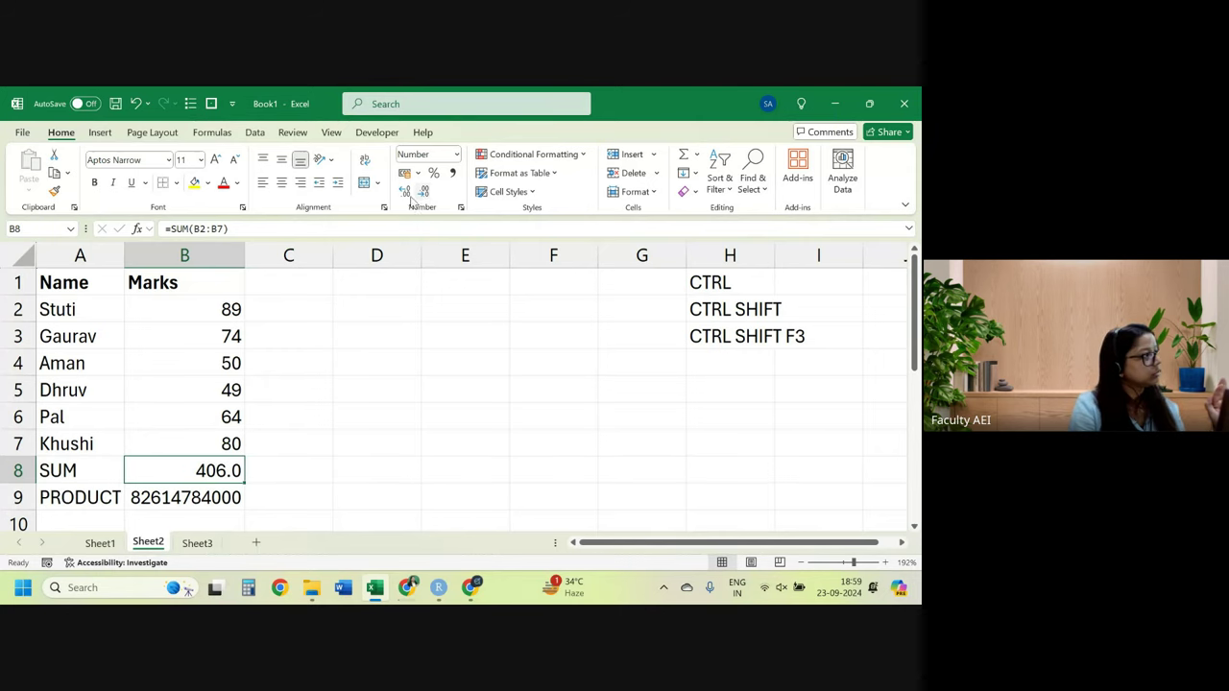
# Add decimal places to B11, then trim it back to the whole number 26.
pyautogui.scroll(-2, 272, 315)
pyautogui.click(217, 487)
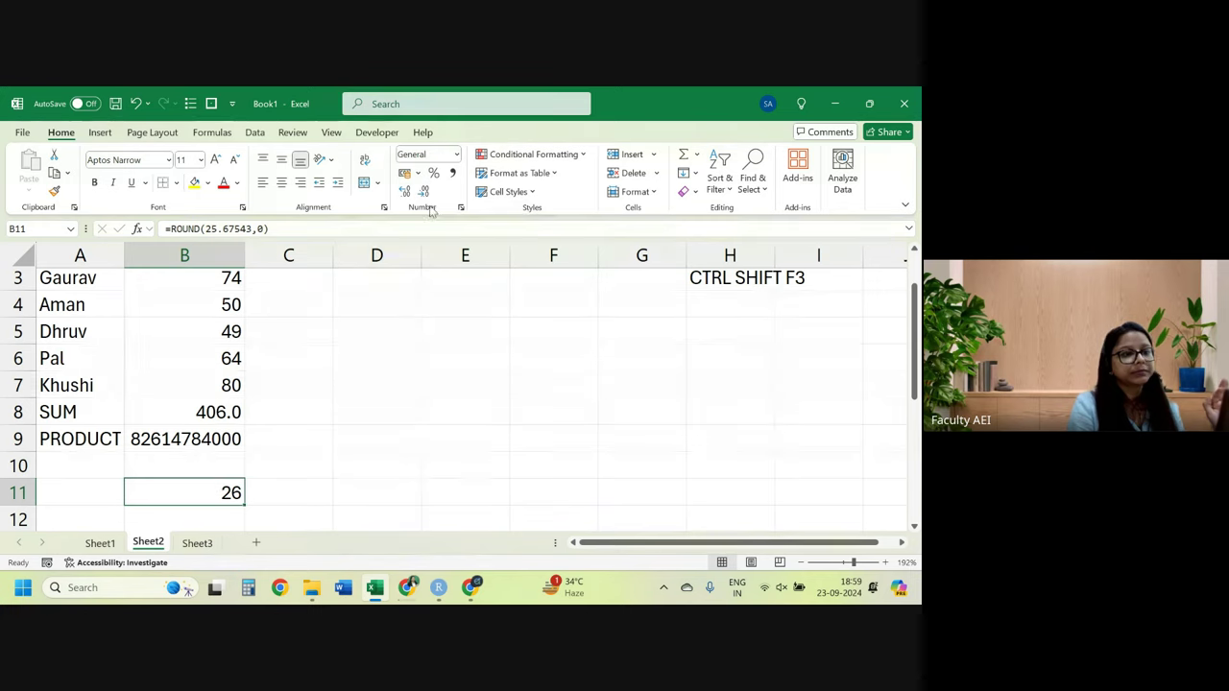
pyautogui.click(406, 192)
pyautogui.click(405, 192)
pyautogui.click(406, 192)
pyautogui.click(406, 192)
pyautogui.click(406, 192)
pyautogui.click(405, 192)
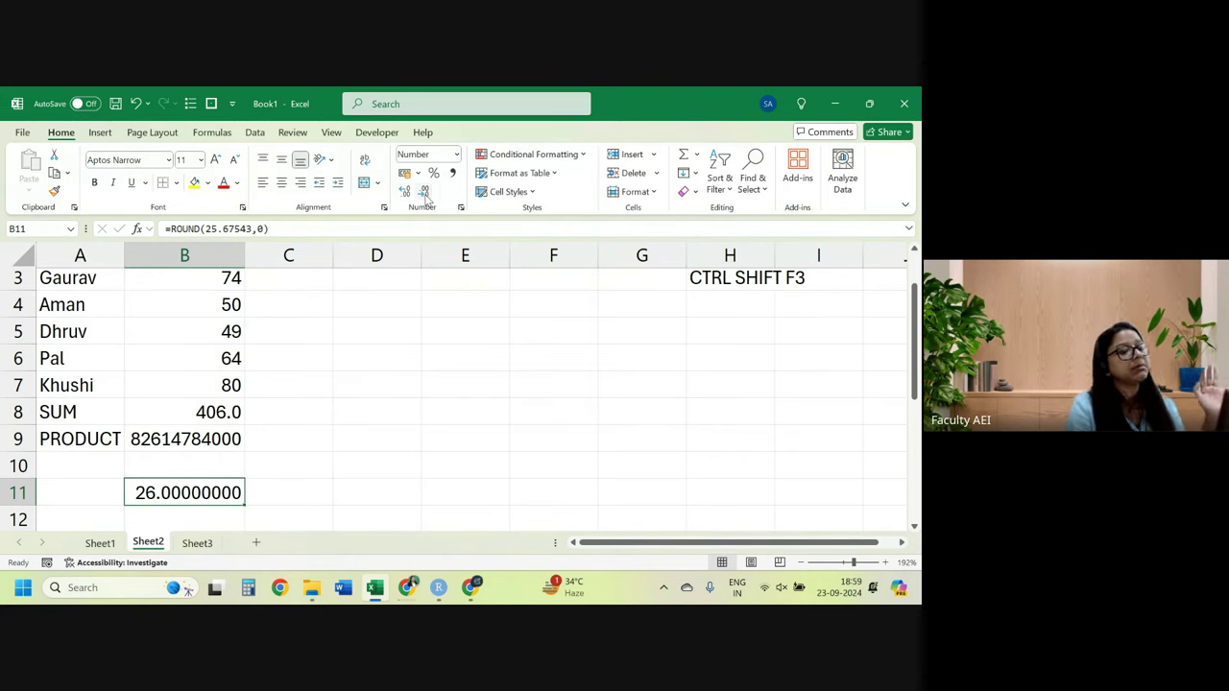
pyautogui.click(424, 192)
pyautogui.click(424, 192)
pyautogui.click(424, 192)
pyautogui.click(425, 192)
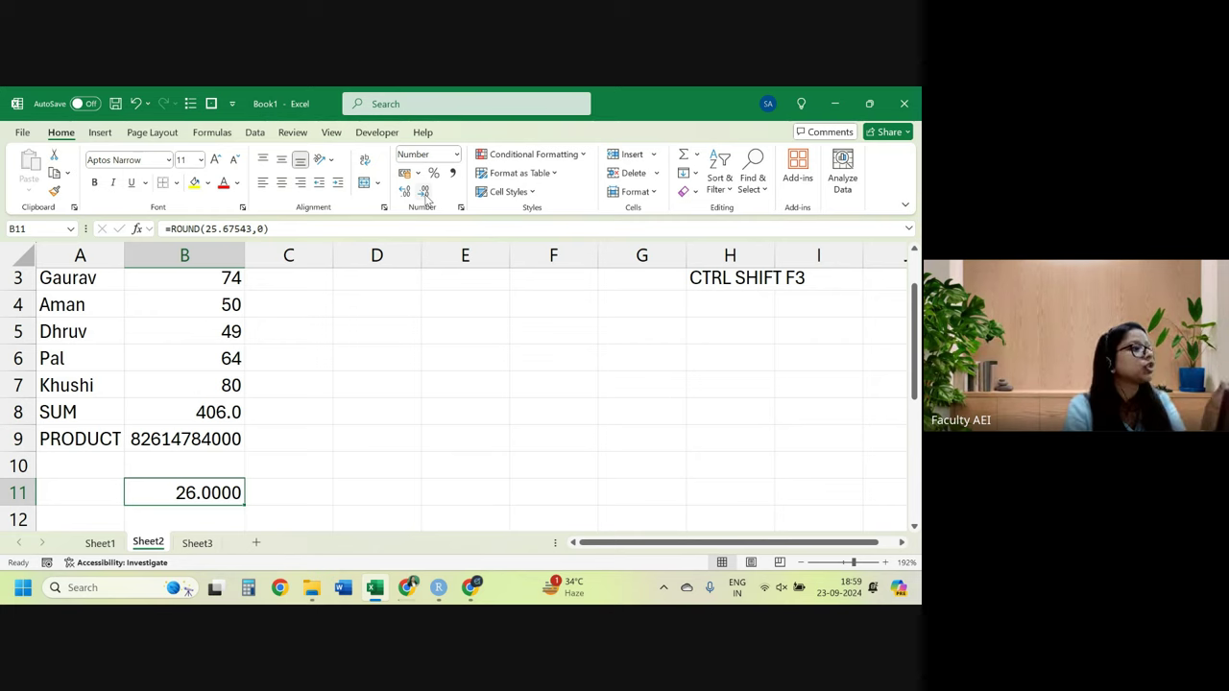
pyautogui.click(424, 192)
pyautogui.click(425, 192)
pyautogui.click(425, 192)
pyautogui.click(425, 192)
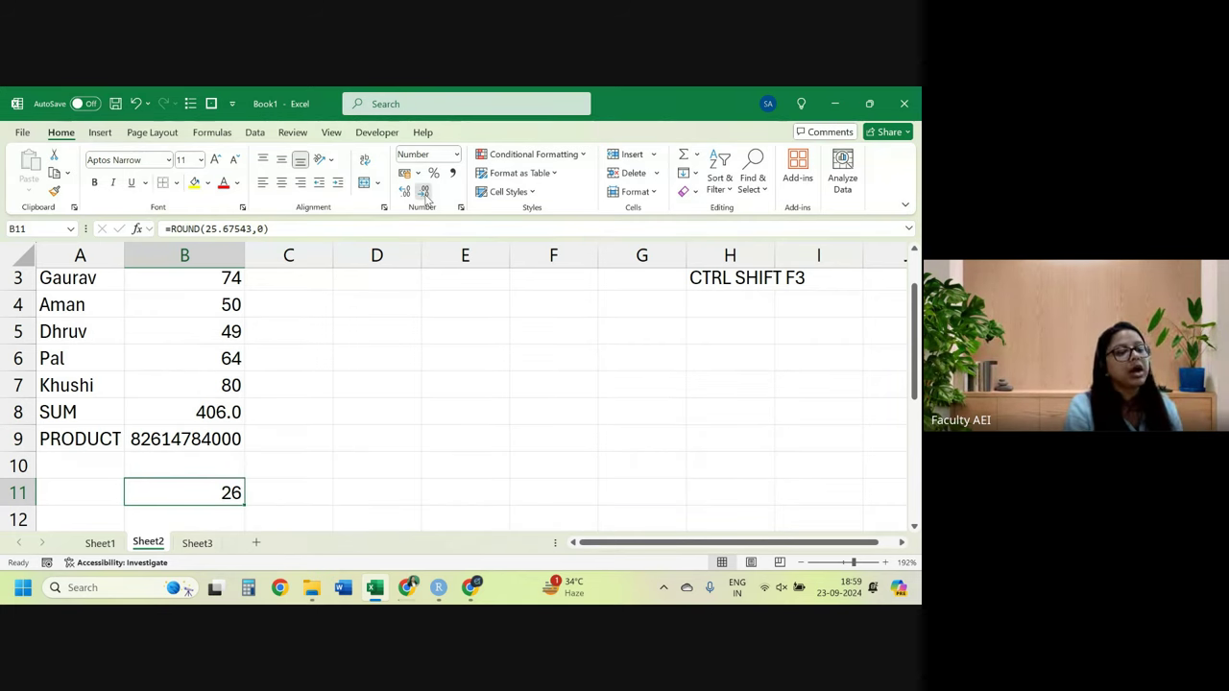
# Open the number format list and close it without changing anything.
pyautogui.scroll(1, 297, 435)
pyautogui.scroll(-1, 297, 435)
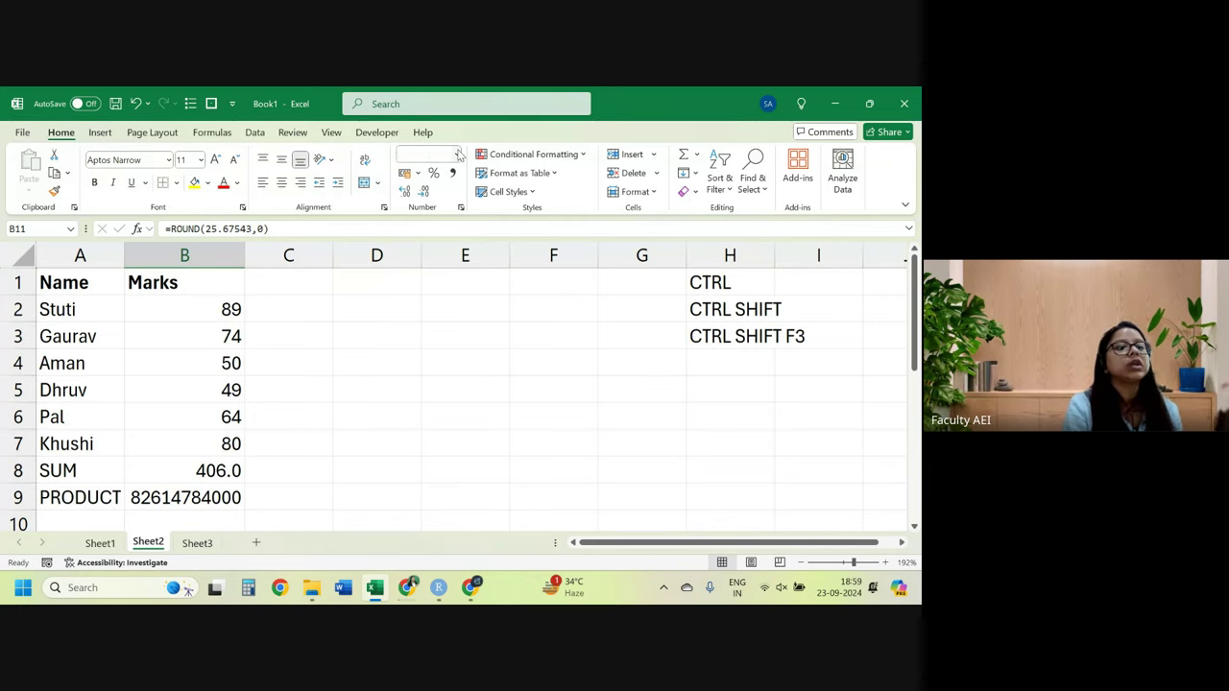
pyautogui.click(458, 155)
pyautogui.click(273, 349)
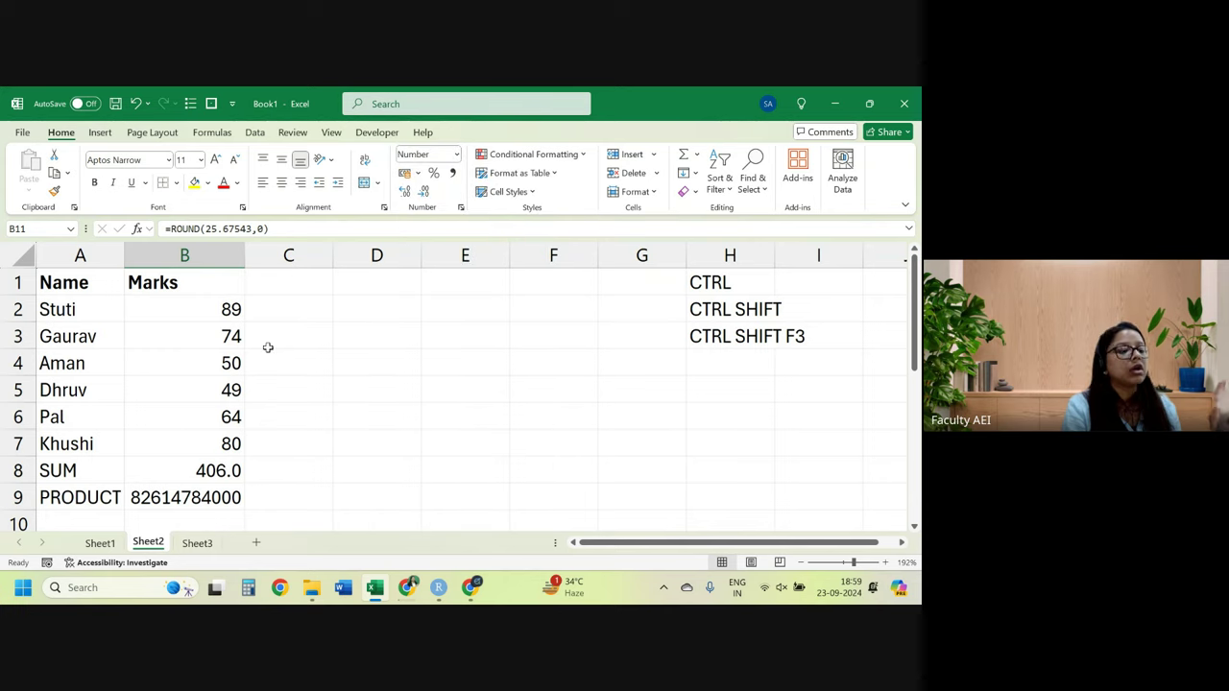
# Go to Sheet1, showing #NAME? in E4:E5 and 4, 1157, 156 in F1:F3.
pyautogui.click(99, 543)
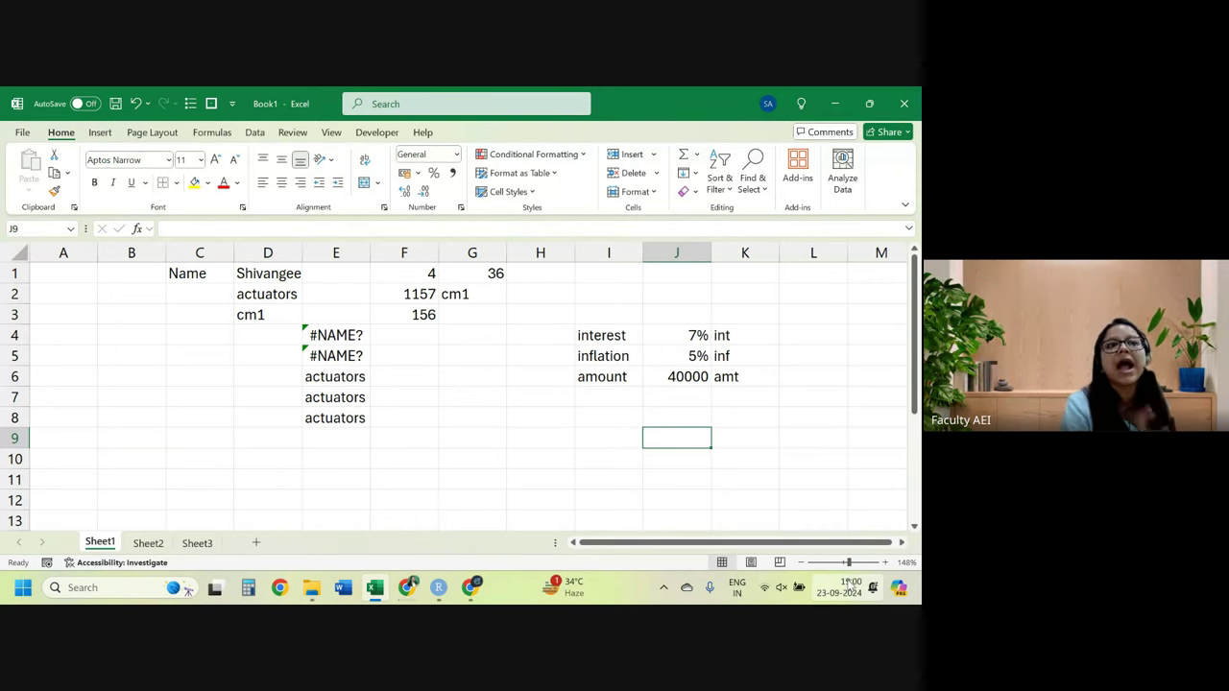
pyautogui.moveTo(850, 583)
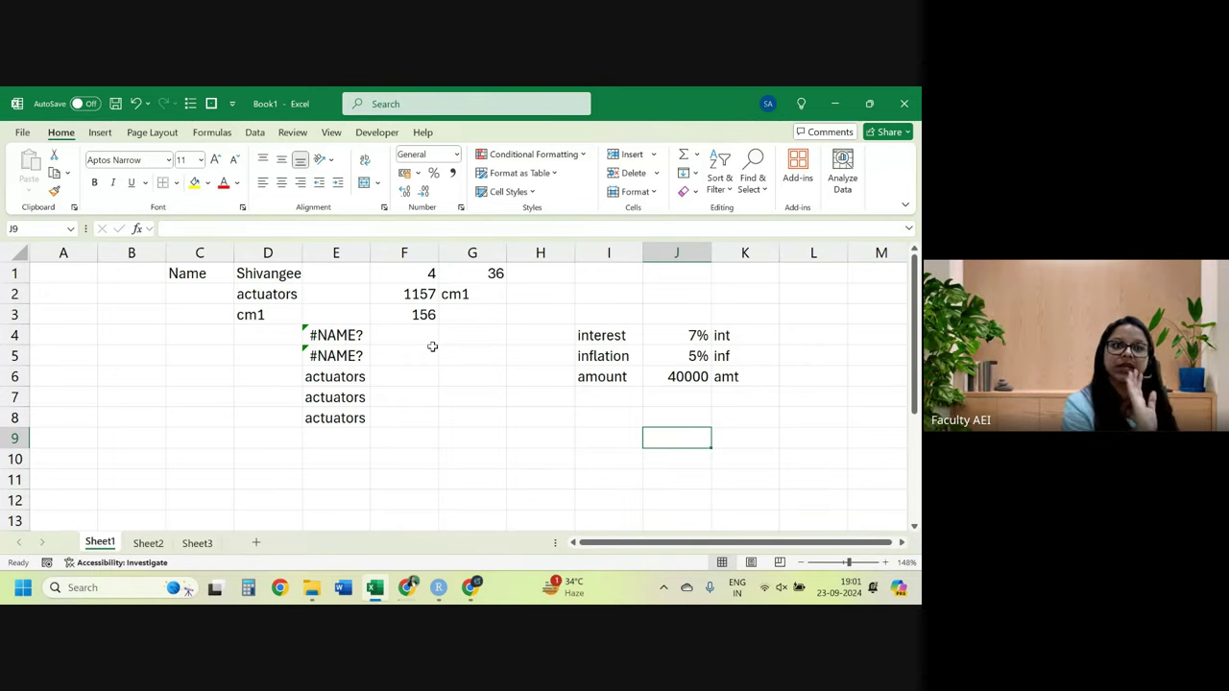
# Enter the date 2/2/24 in A4, displayed as 02-02-2024, and reselect A4.
pyautogui.click(86, 329)
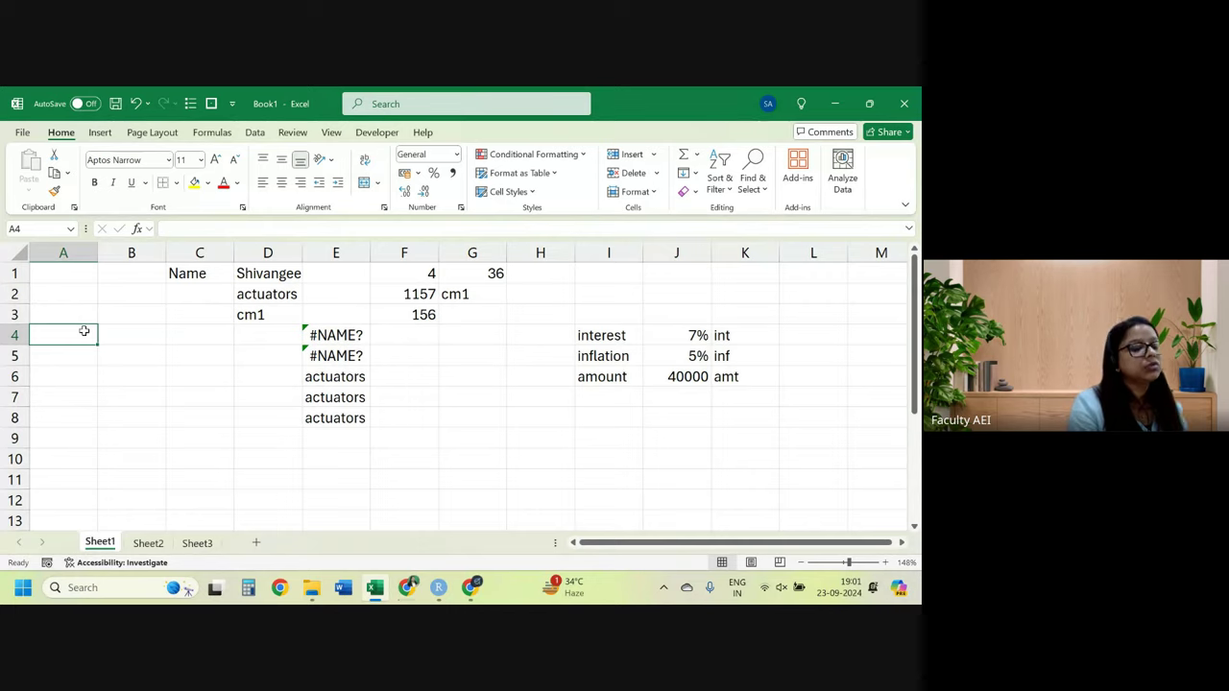
pyautogui.scroll(1, 84, 330)
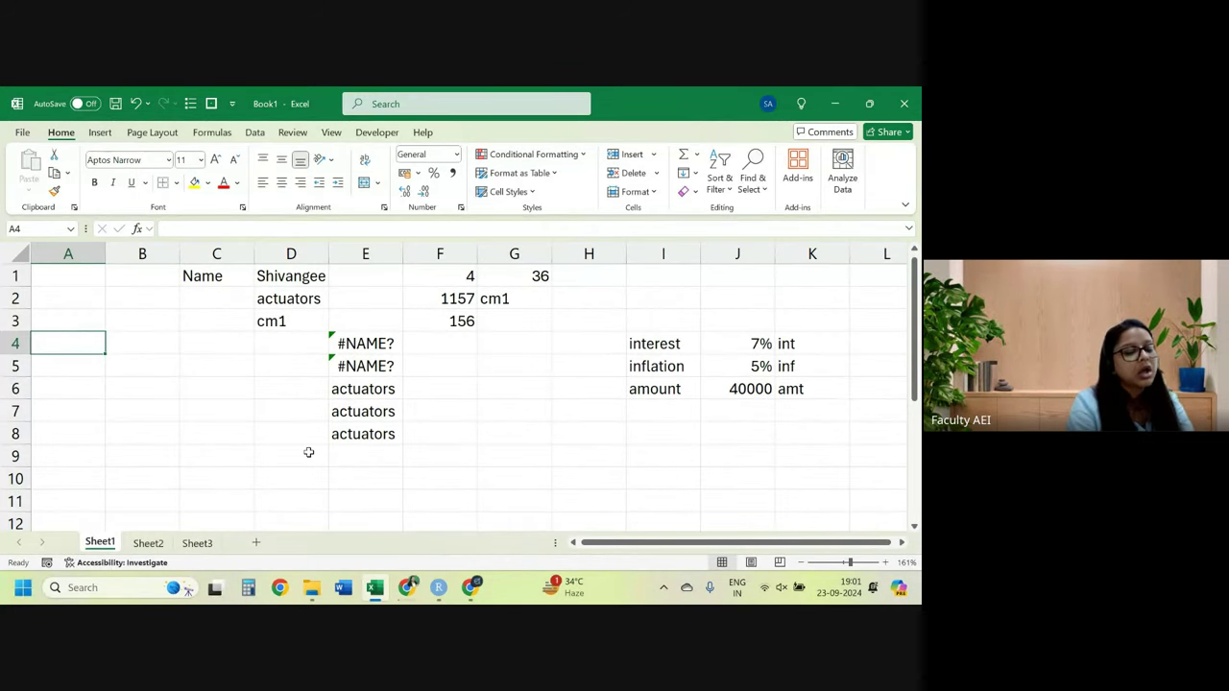
pyautogui.write('2/2/24')
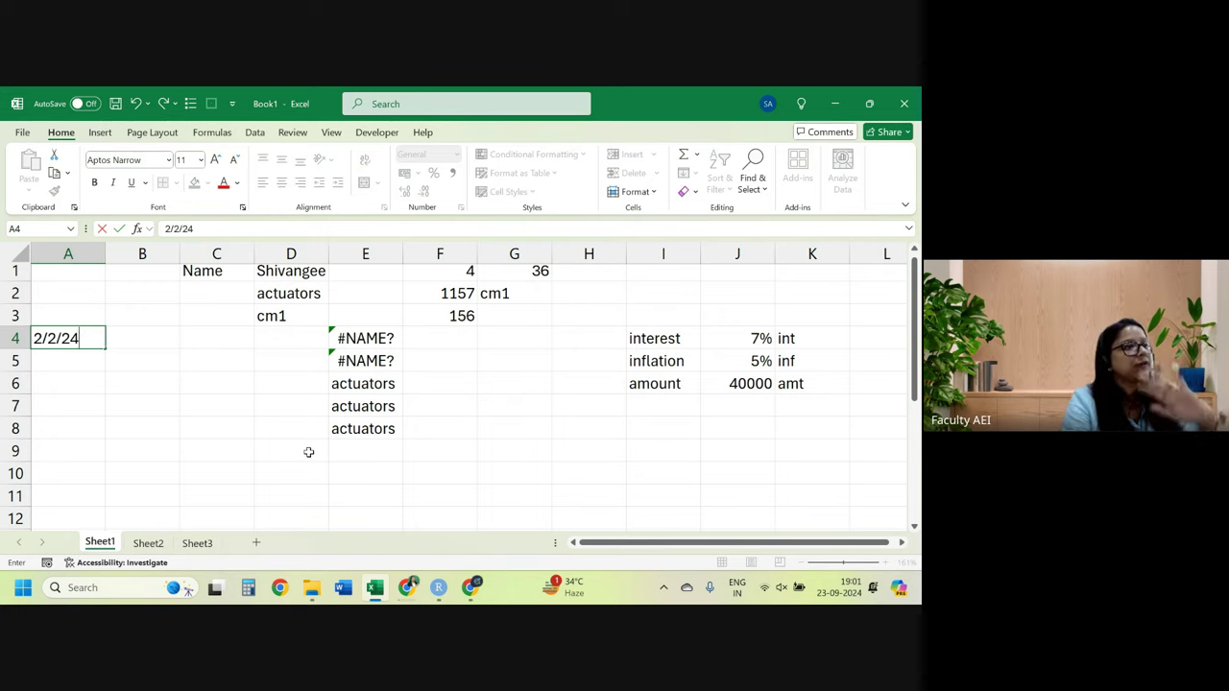
pyautogui.press('Return')
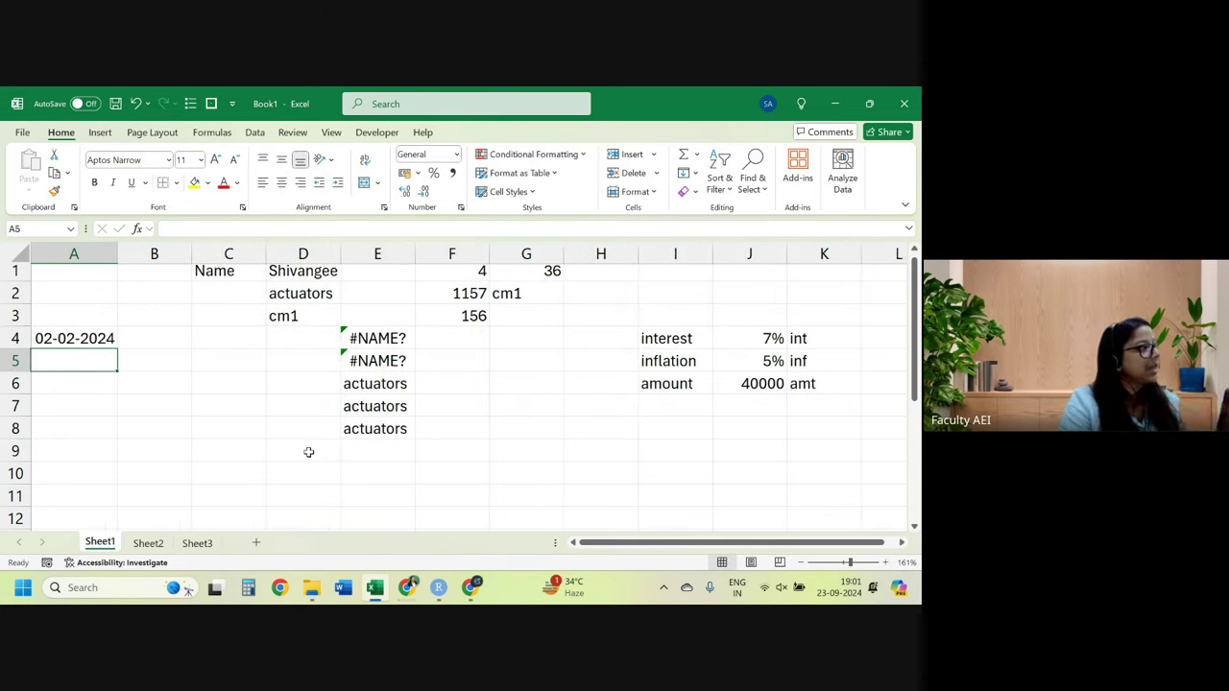
pyautogui.press('Up')
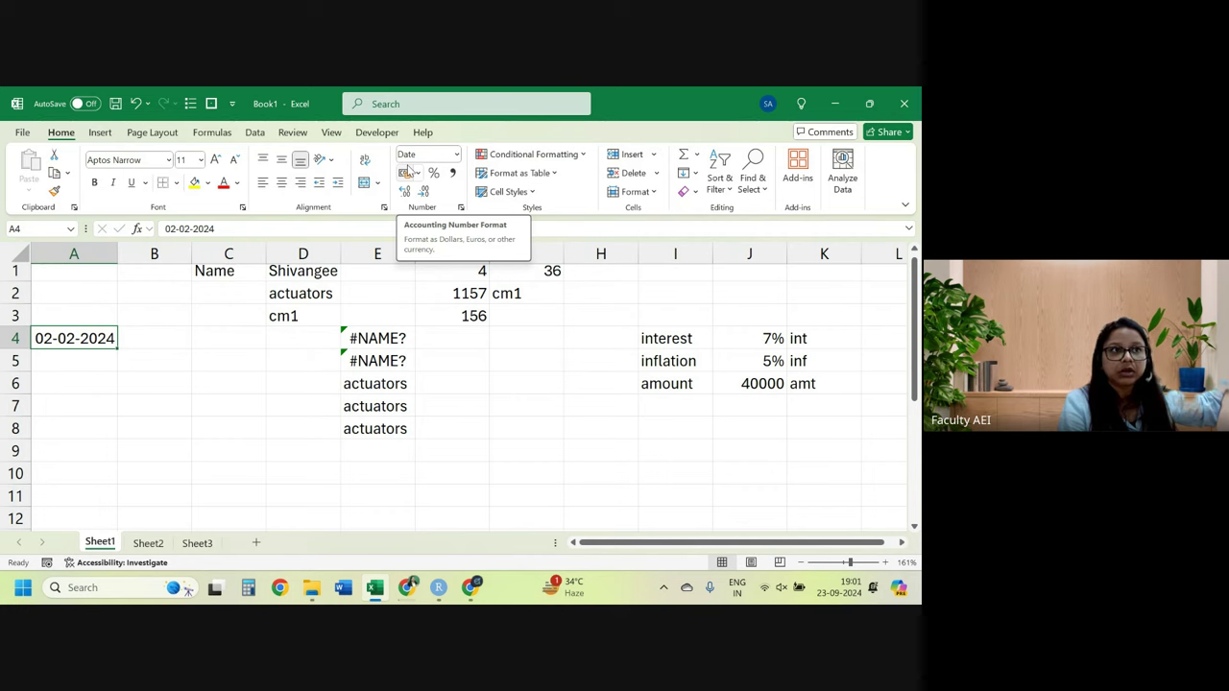
# Show A4 as a Long Date (02 February 2024) and open its Format Cells dialog.
pyautogui.click(456, 154)
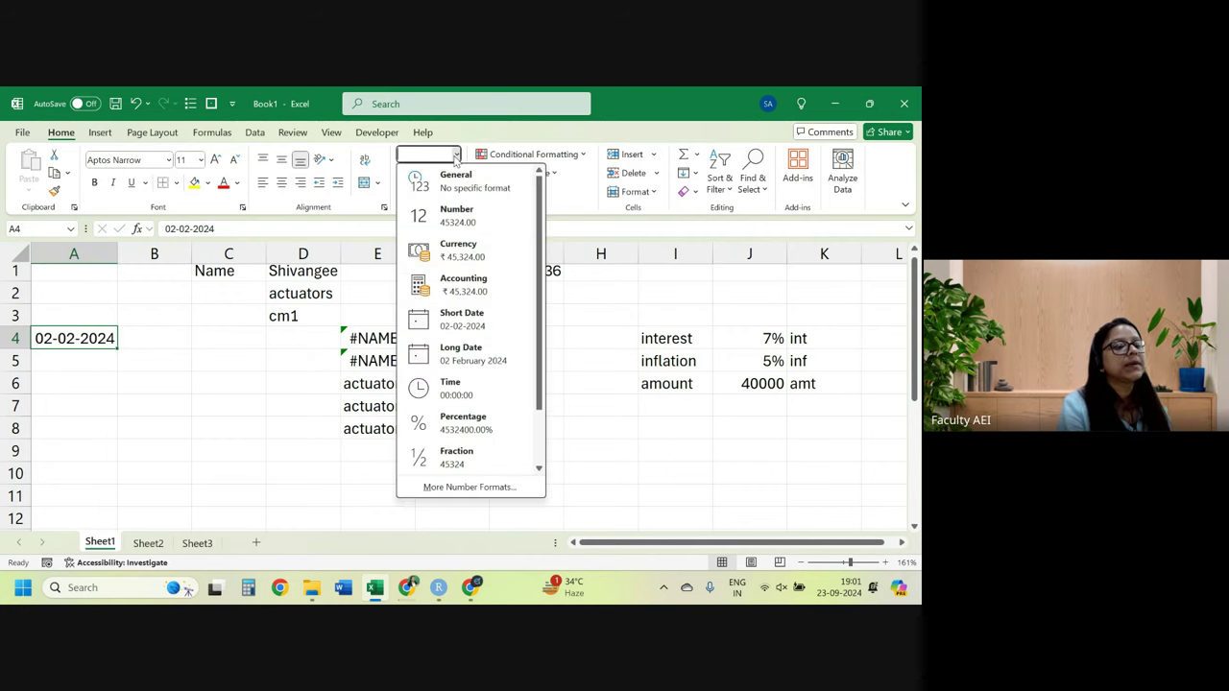
pyautogui.click(442, 354)
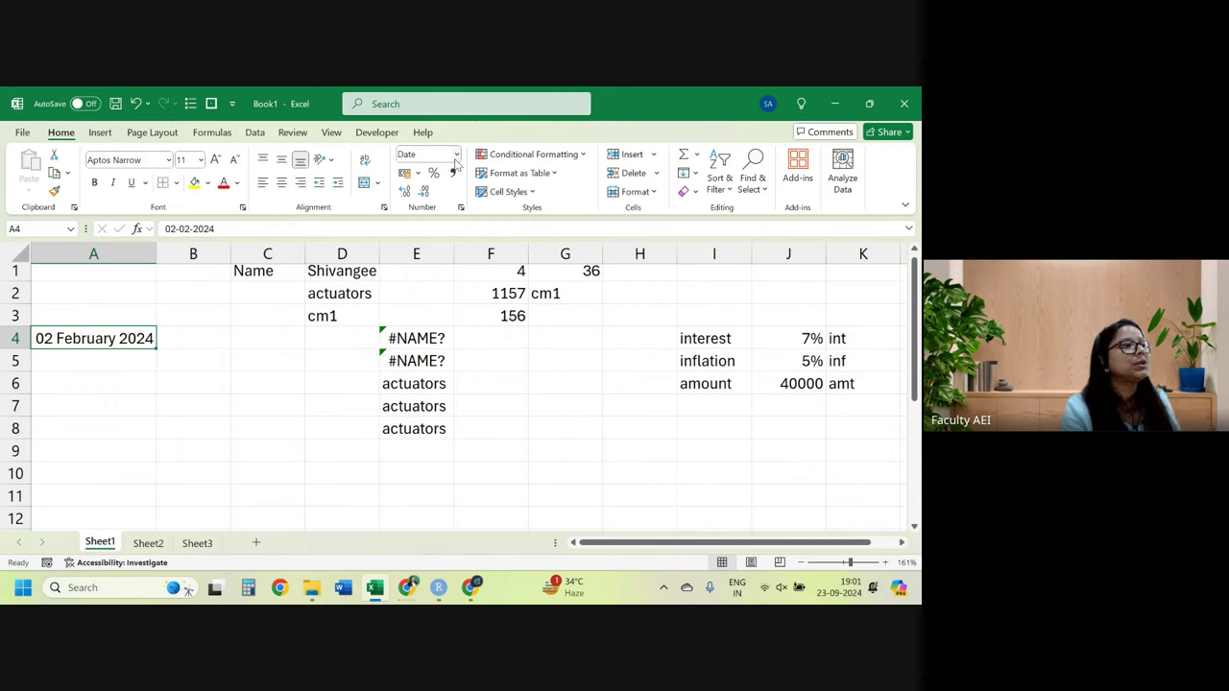
pyautogui.rightClick(93, 348)
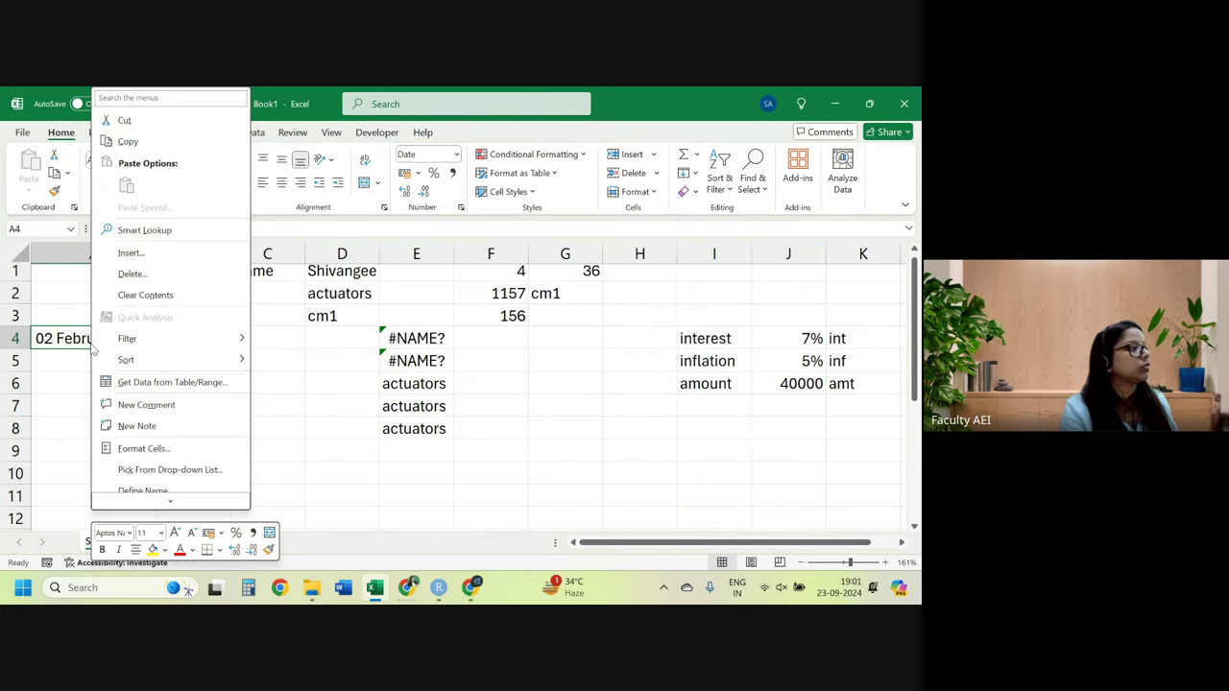
pyautogui.click(170, 448)
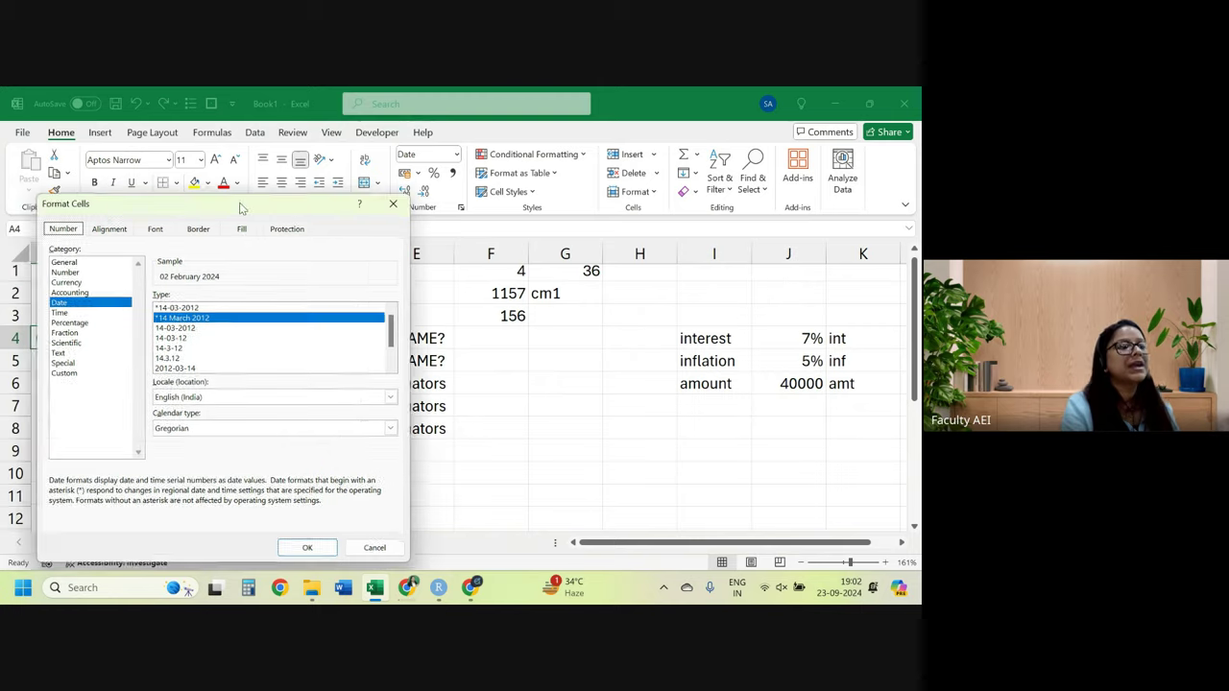
pyautogui.moveTo(211, 206); pyautogui.dragTo(523, 151)
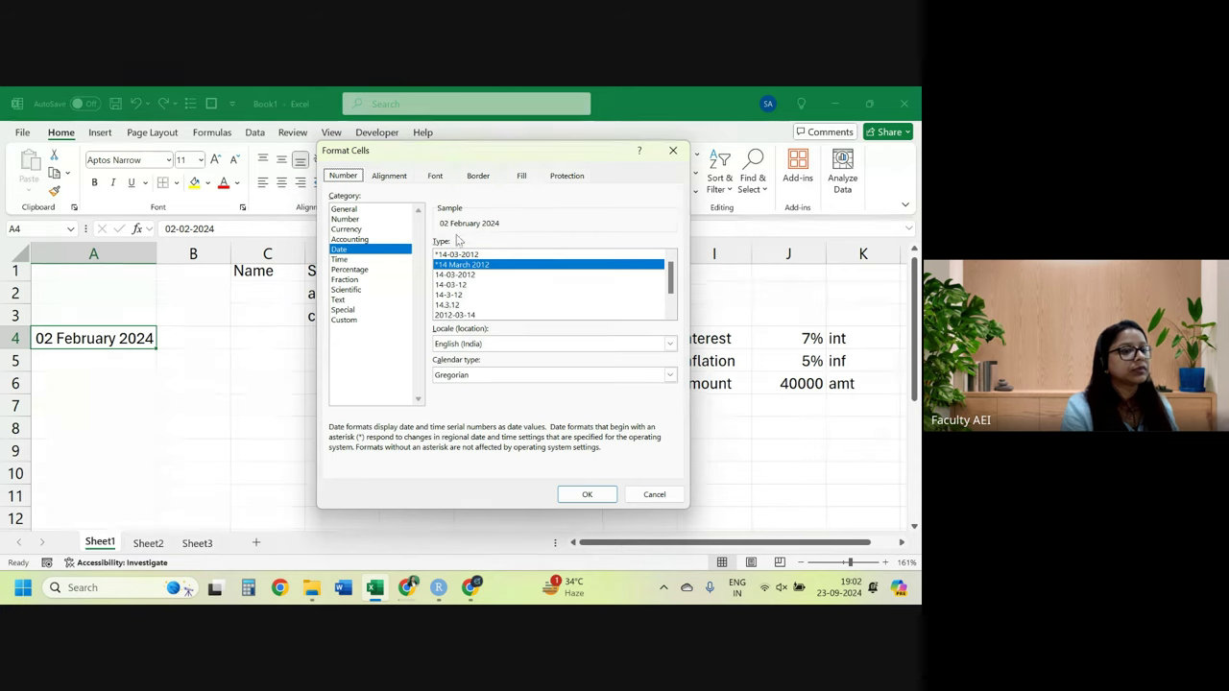
# Preview the 14-3-12, 14.3.12 and 2012-03-14 date types for A4.
pyautogui.click(448, 296)
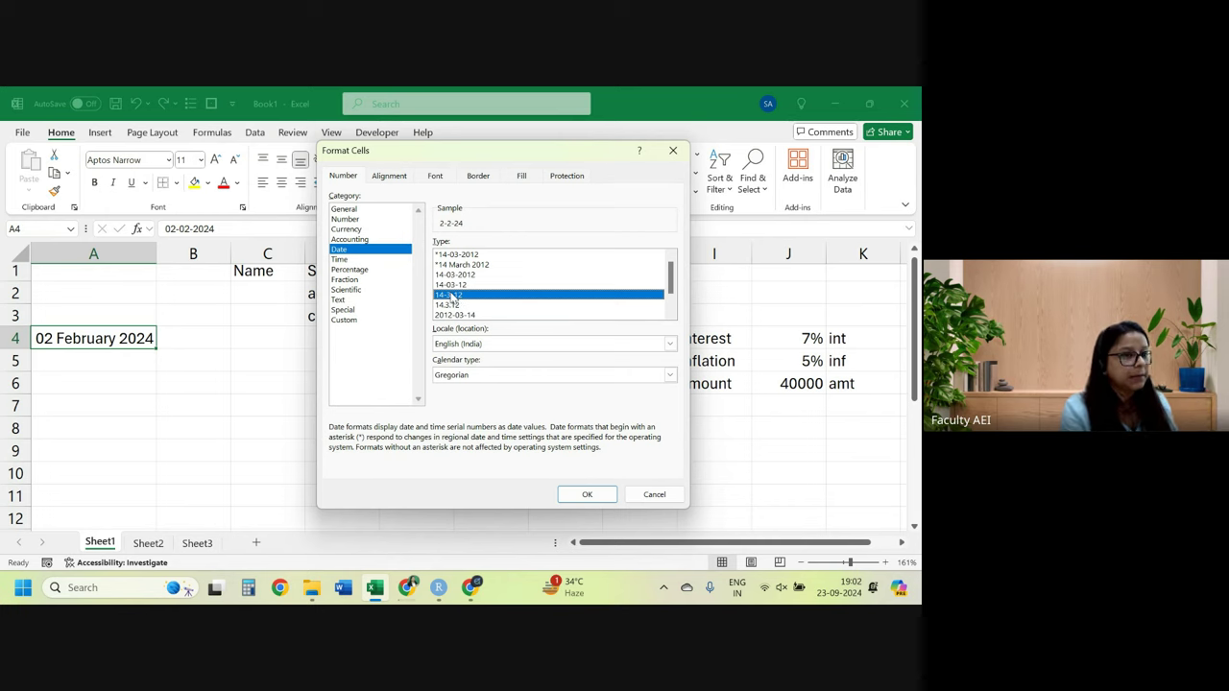
pyautogui.click(670, 315)
pyautogui.click(670, 315)
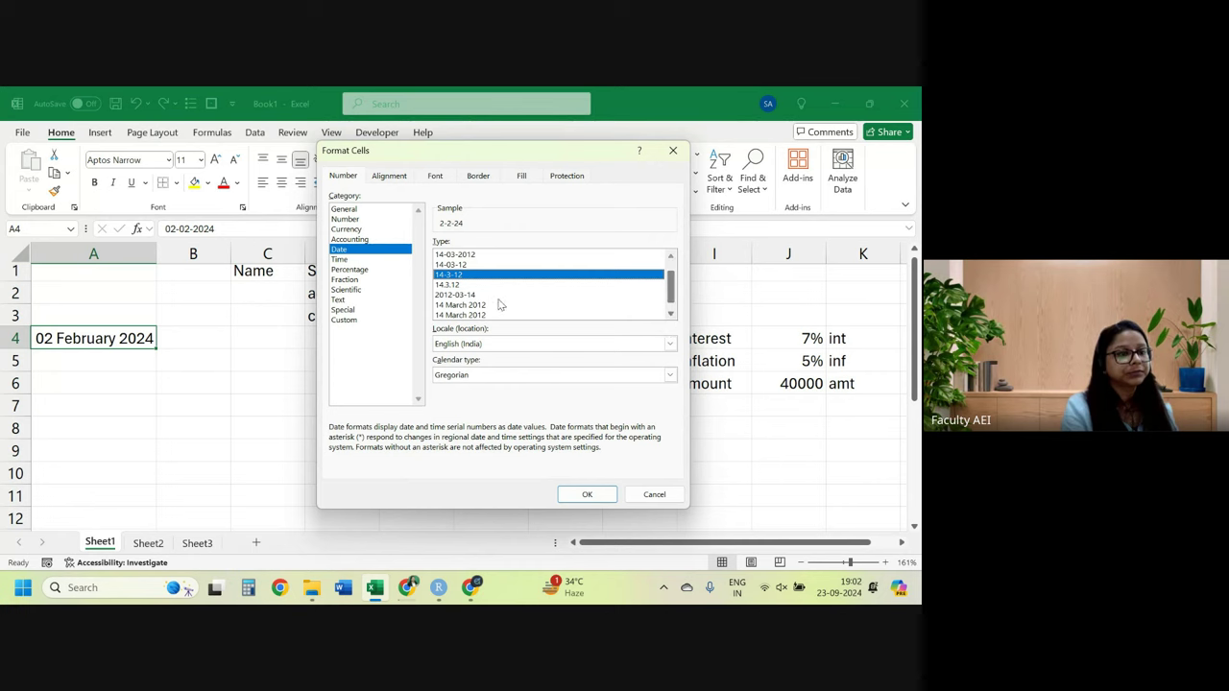
pyautogui.click(456, 286)
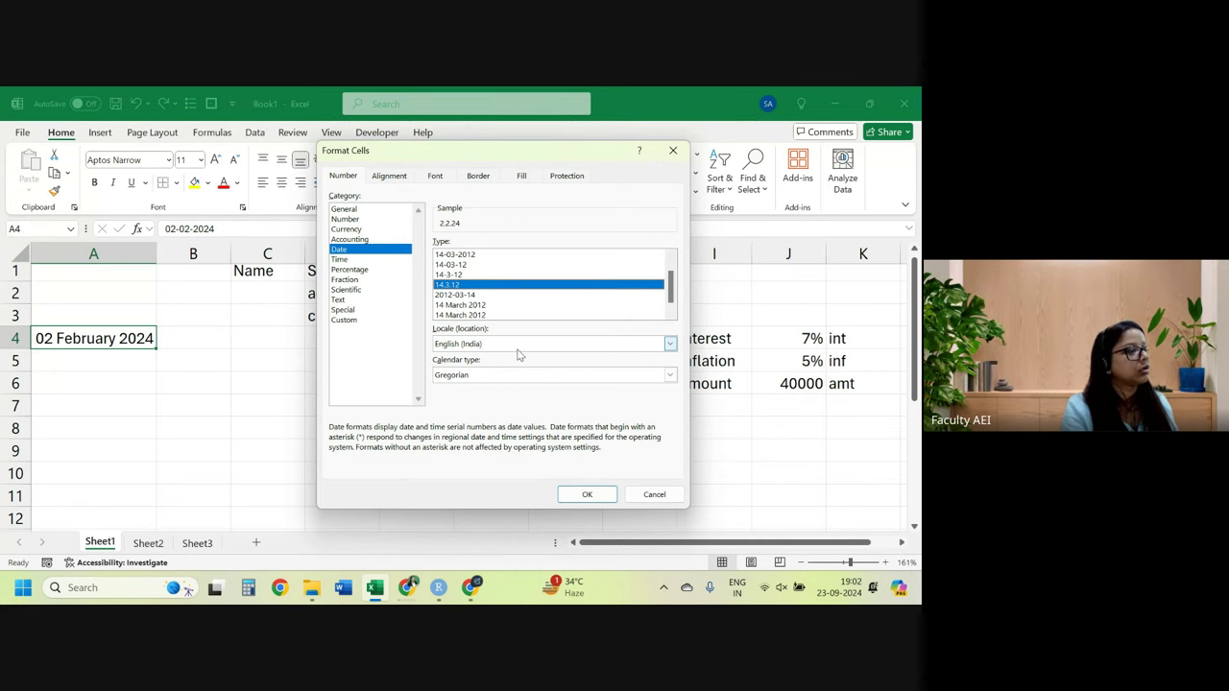
pyautogui.click(671, 316)
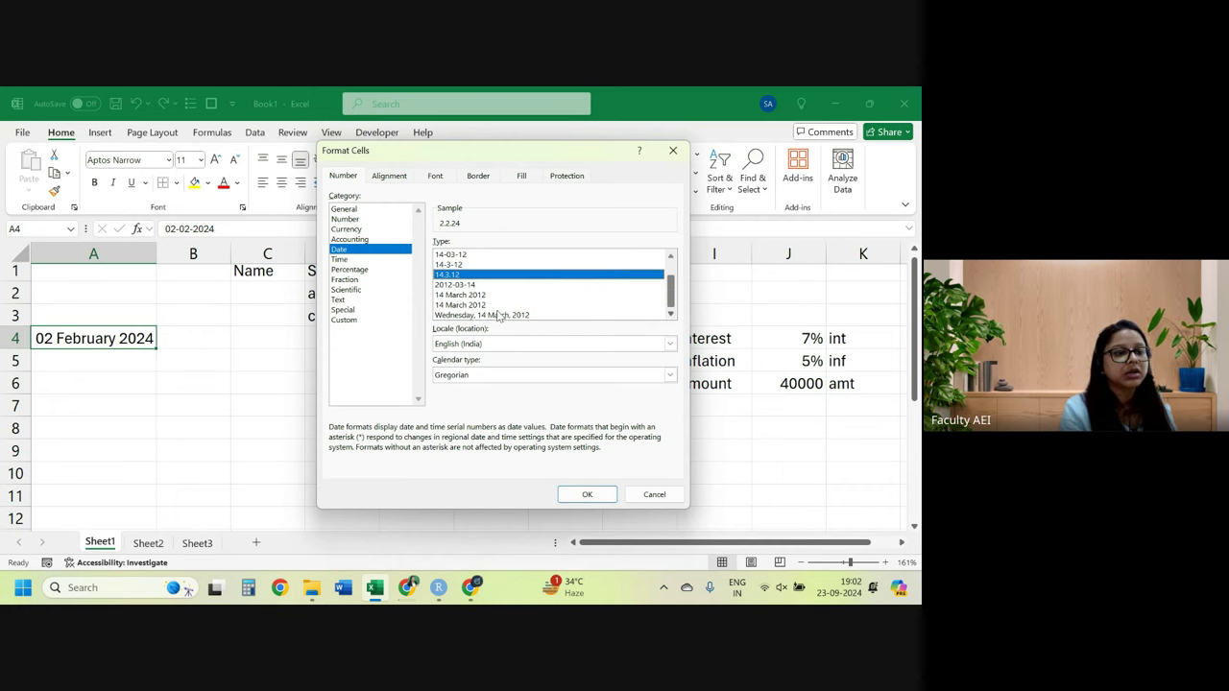
pyautogui.click(469, 286)
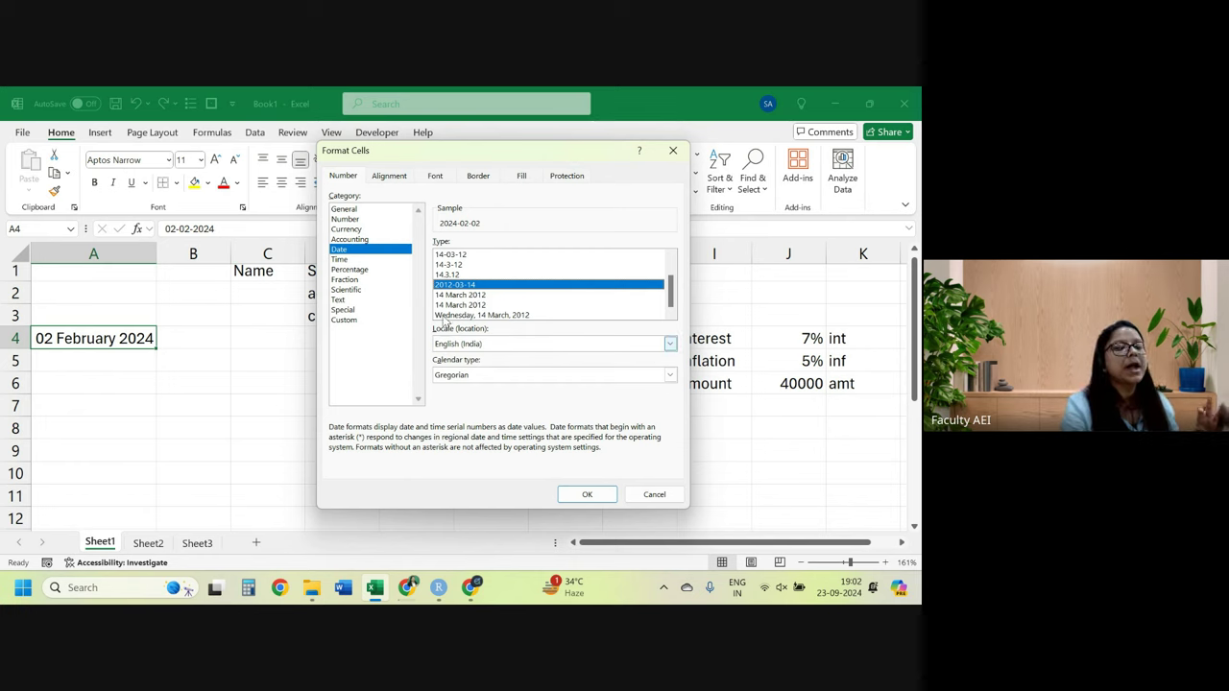
# In the Custom category, replace A4's format code with dd-mm-yy.
pyautogui.click(346, 324)
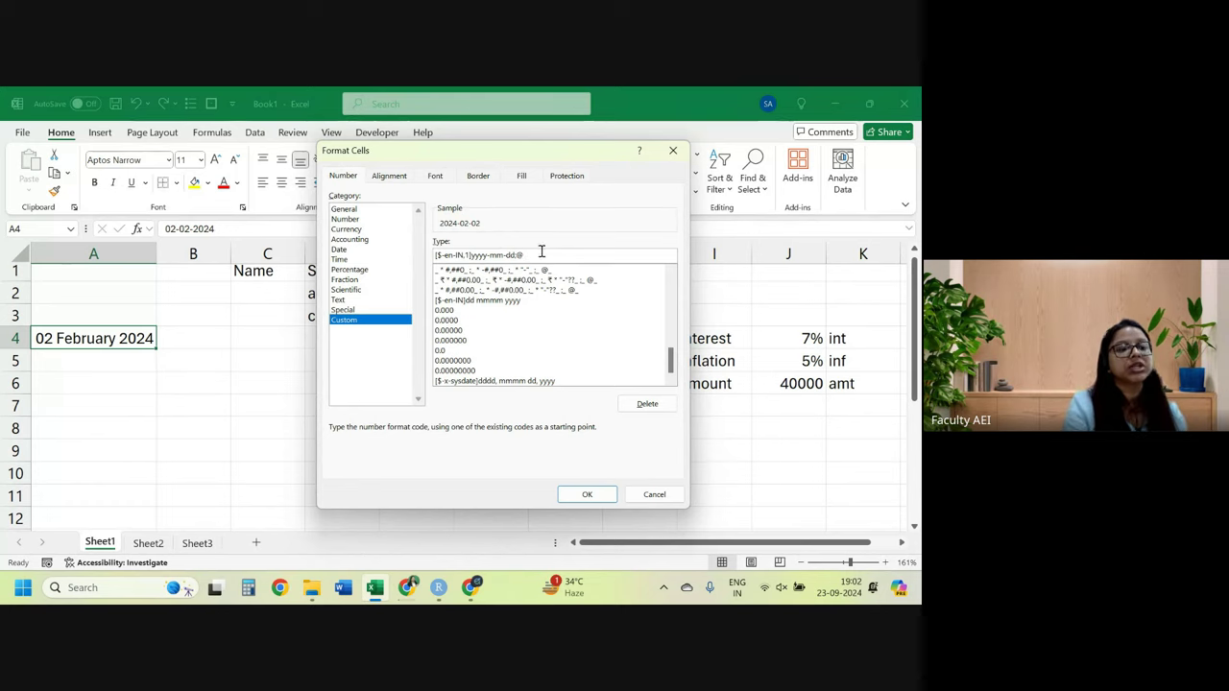
pyautogui.doubleClick(537, 253)
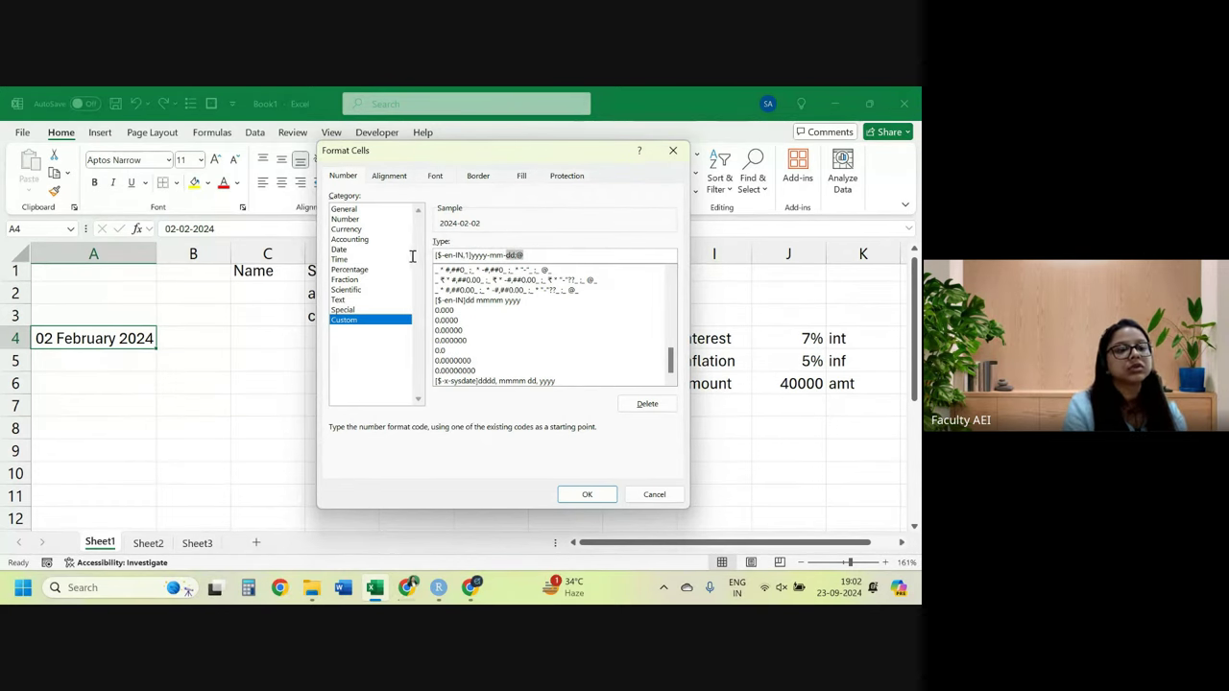
pyautogui.press('BackSpace')
pyautogui.press('BackSpace')
pyautogui.press('BackSpace')
pyautogui.press('BackSpace')
pyautogui.press('BackSpace')
pyautogui.press('BackSpace')
pyautogui.press('BackSpace')
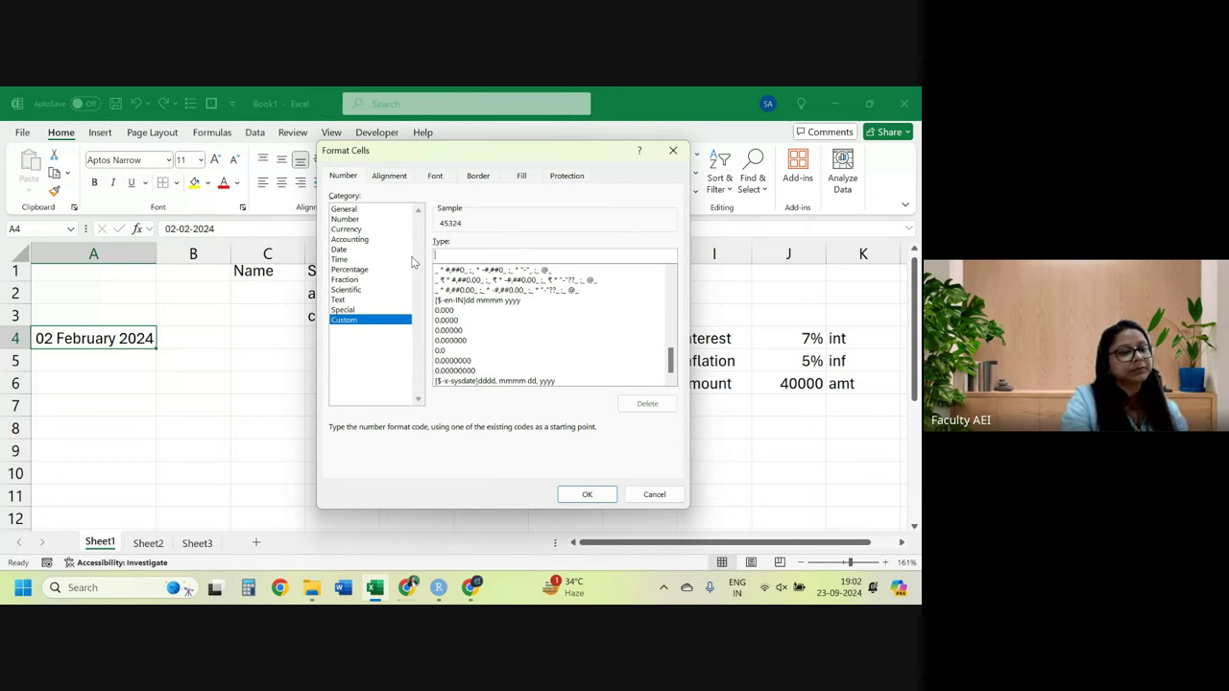
pyautogui.write('dd')
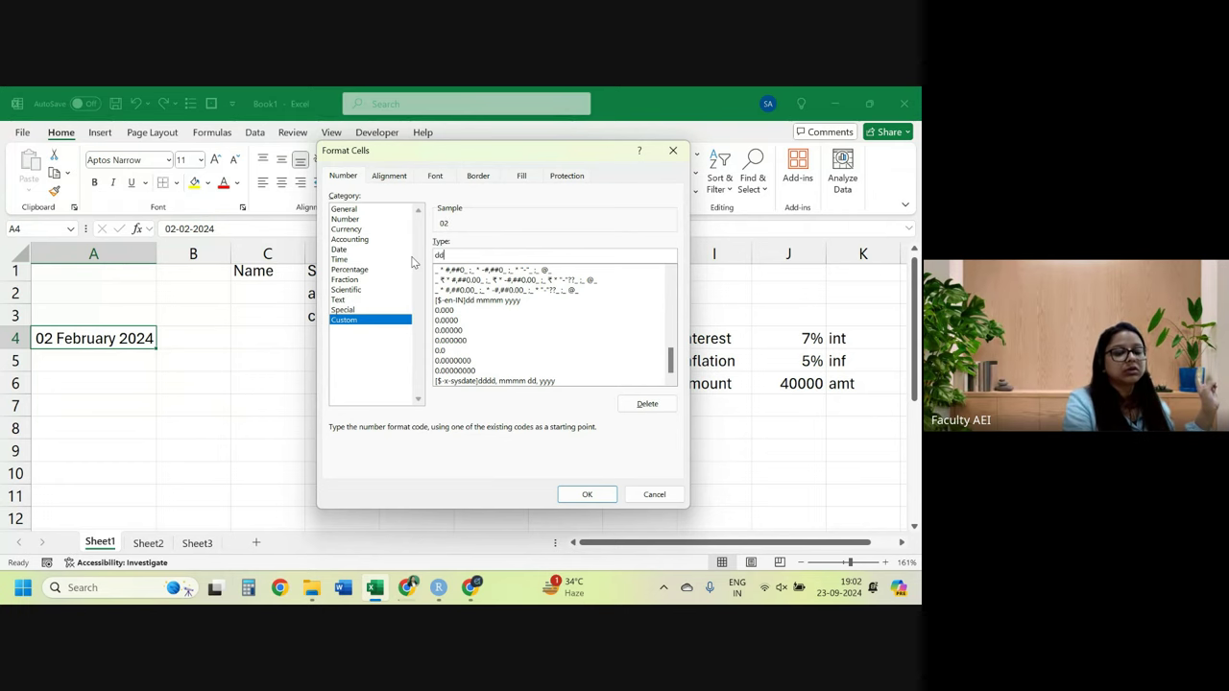
pyautogui.write('-mm-yy')
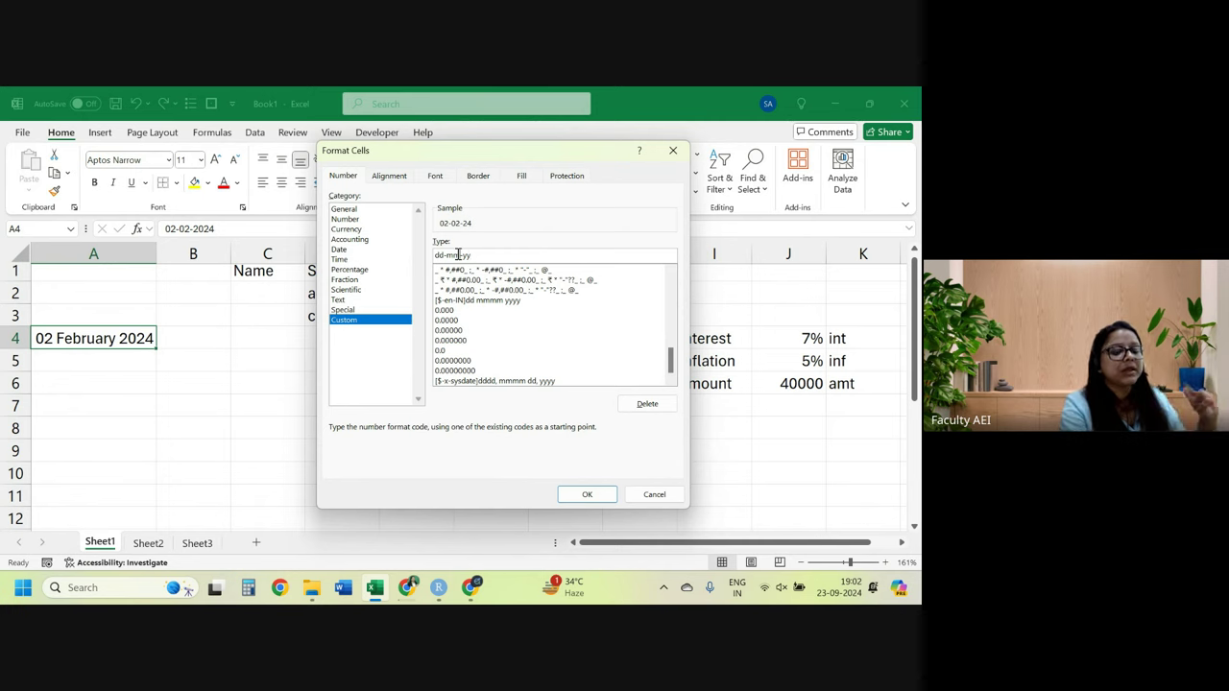
# Try the m, mm and mmmmm month codes, settling on the full month name mmmm.
pyautogui.write('m')
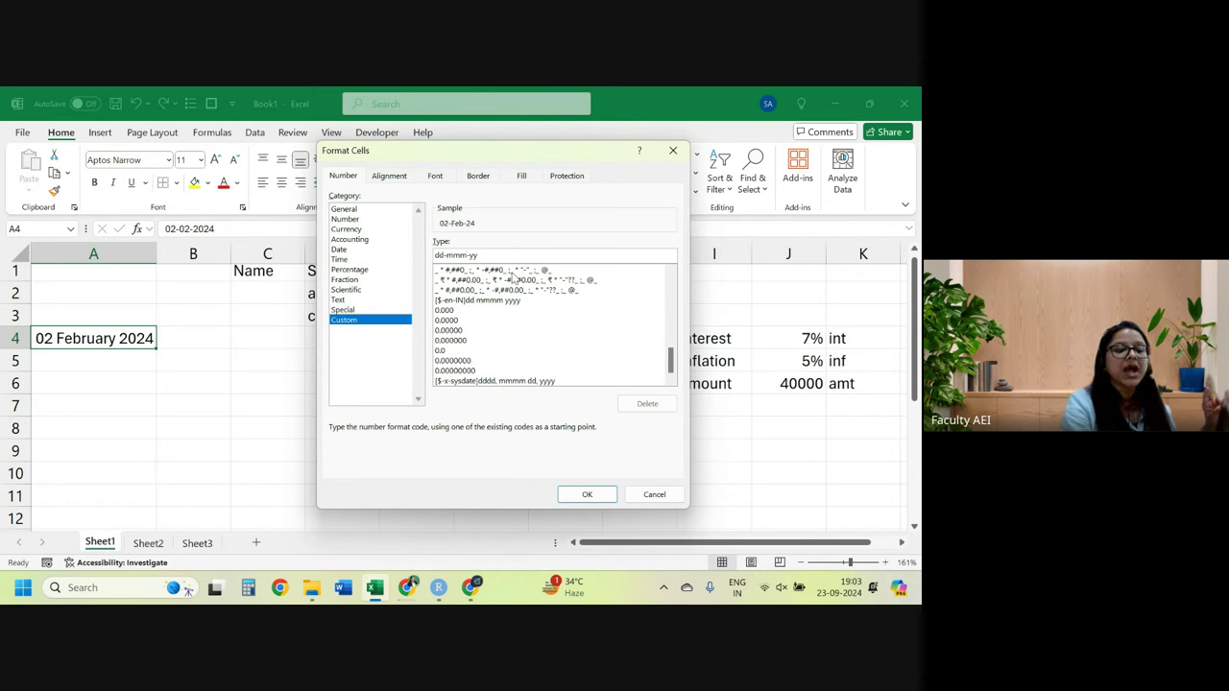
pyautogui.write('m')
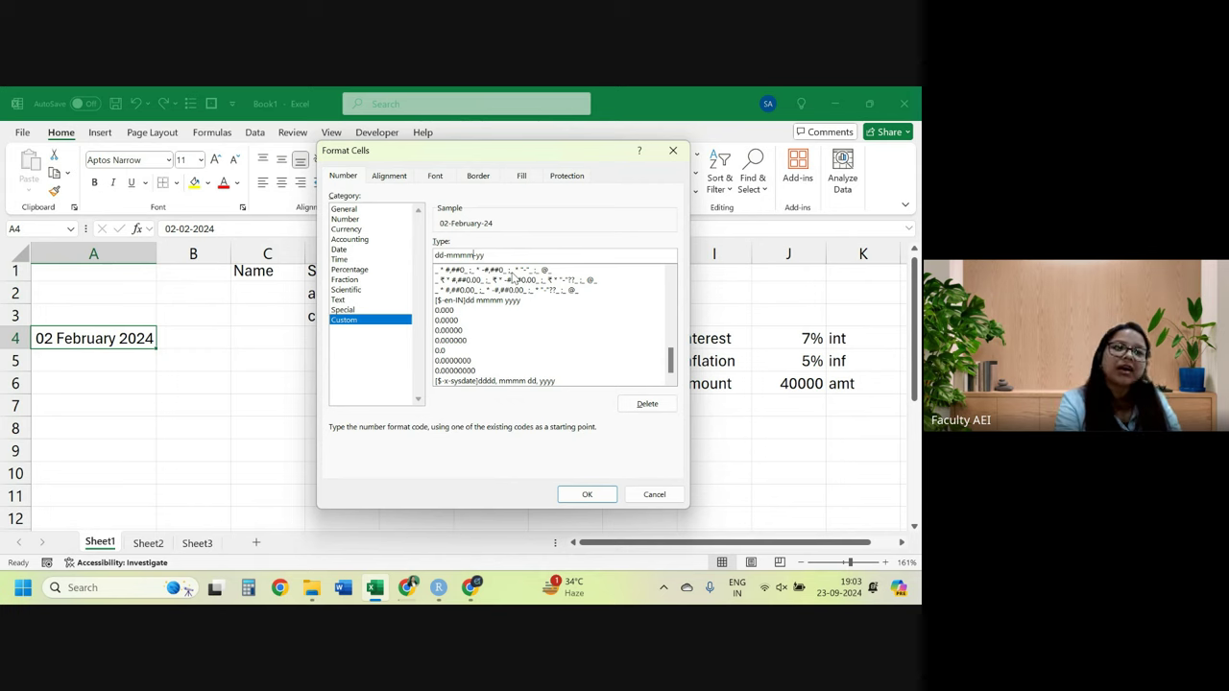
pyautogui.write('m')
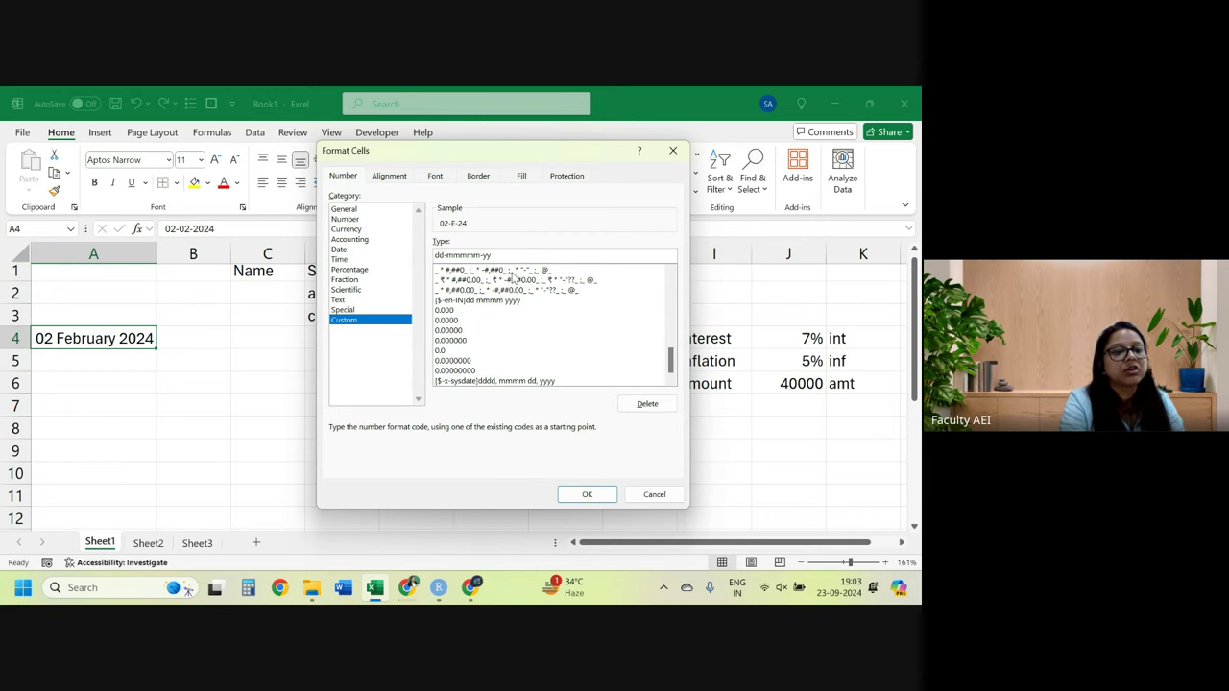
pyautogui.press('BackSpace')
pyautogui.press('BackSpace')
pyautogui.press('BackSpace')
pyautogui.press('BackSpace')
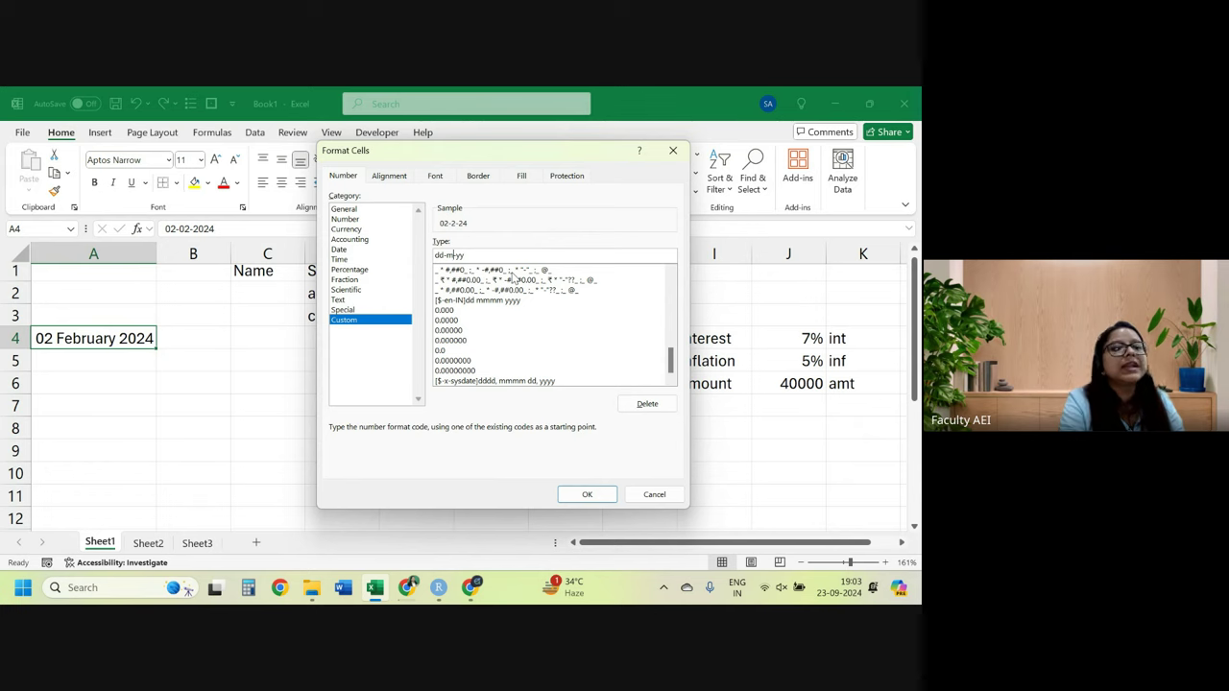
pyautogui.write('m')
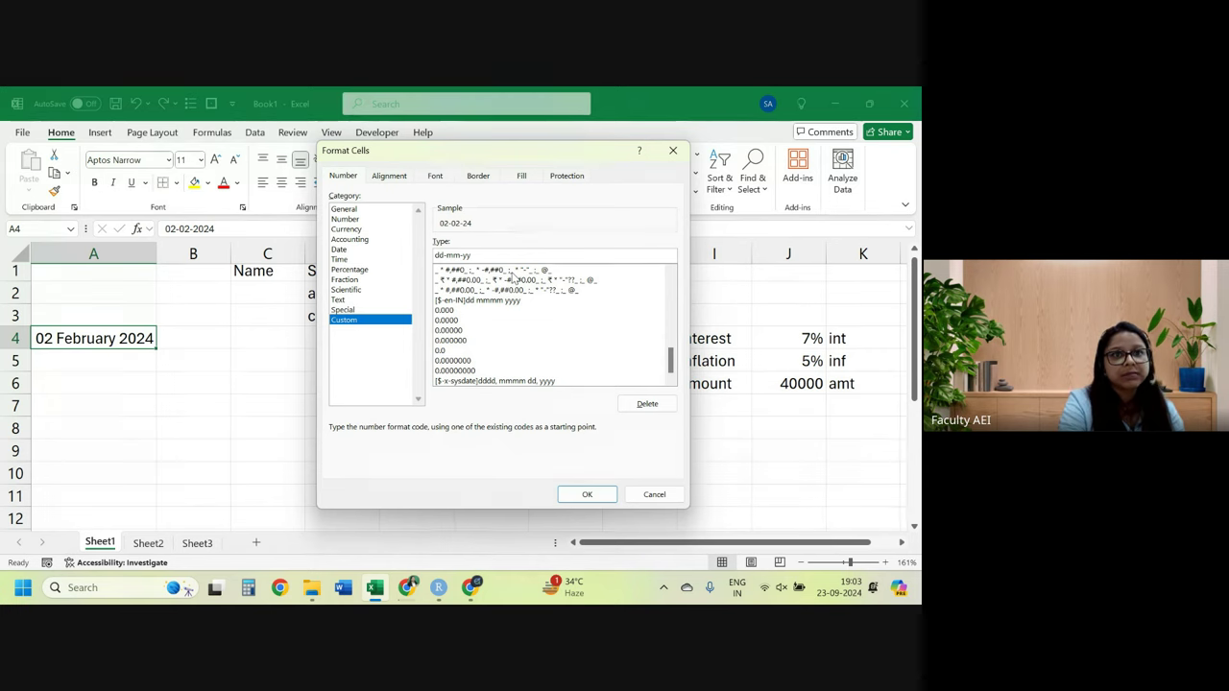
pyautogui.press('BackSpace')
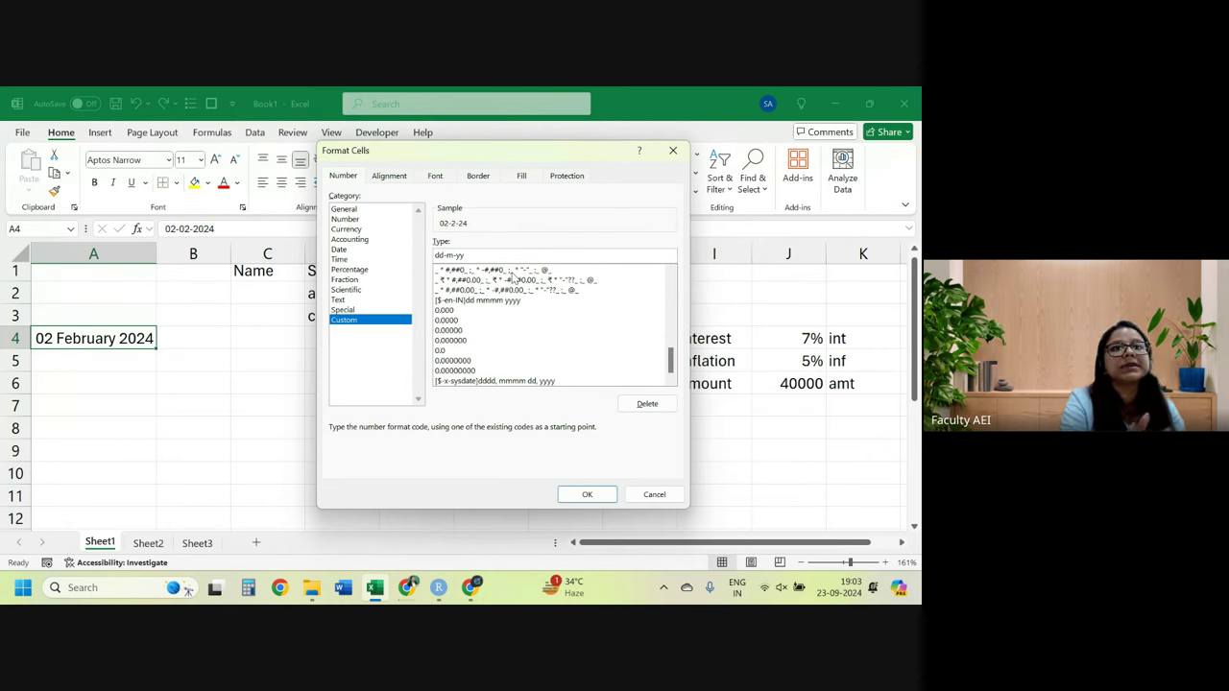
pyautogui.write('m')
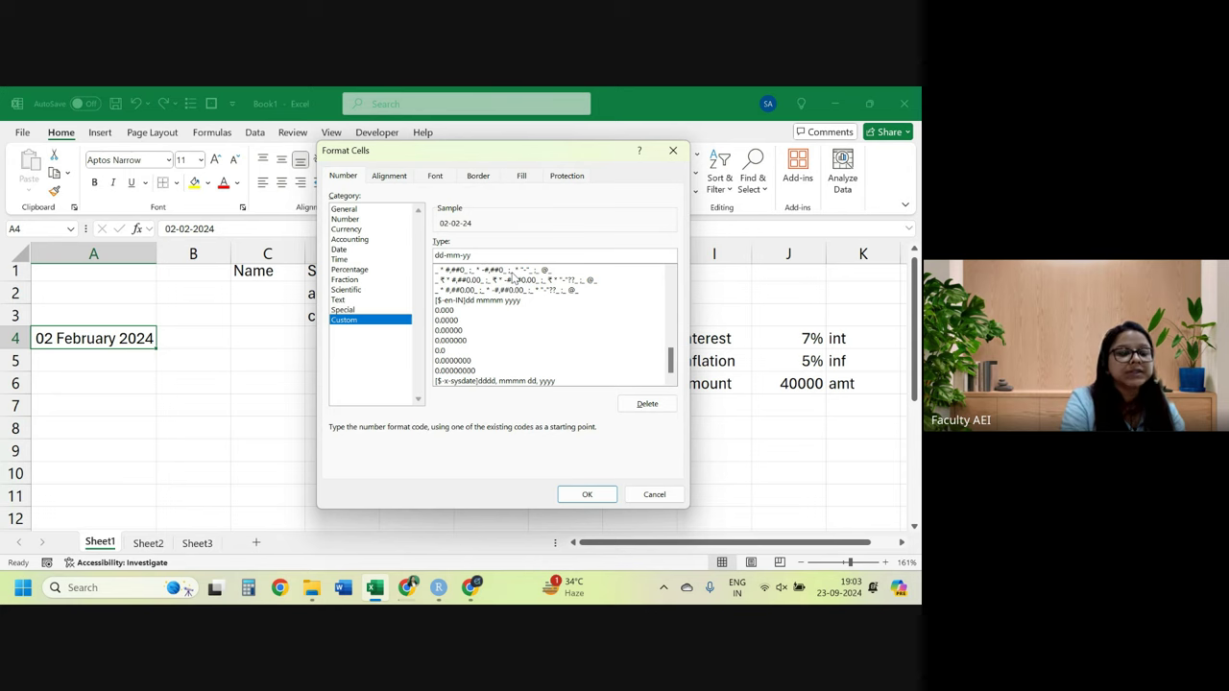
pyautogui.write('mmm')
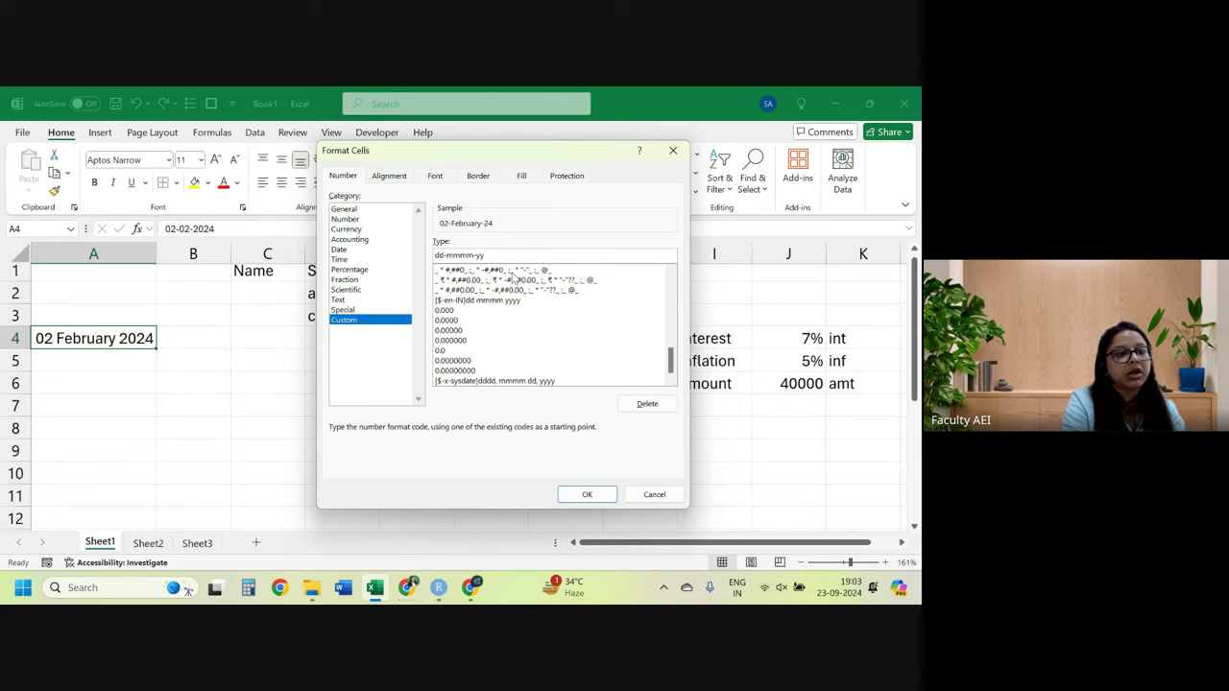
pyautogui.click(490, 254)
# Change the custom code to dddd, dd-mmmm-yyyy so the sample reads Friday, 02-February-2024.
pyautogui.write('yy')
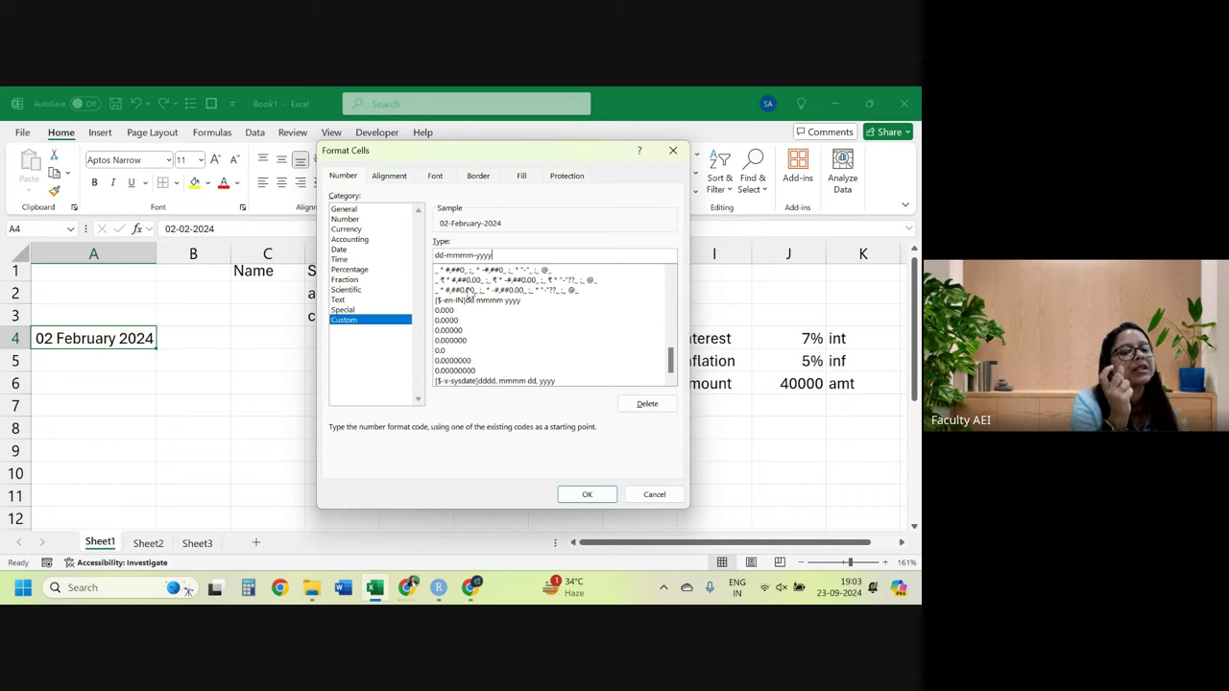
pyautogui.click(445, 254)
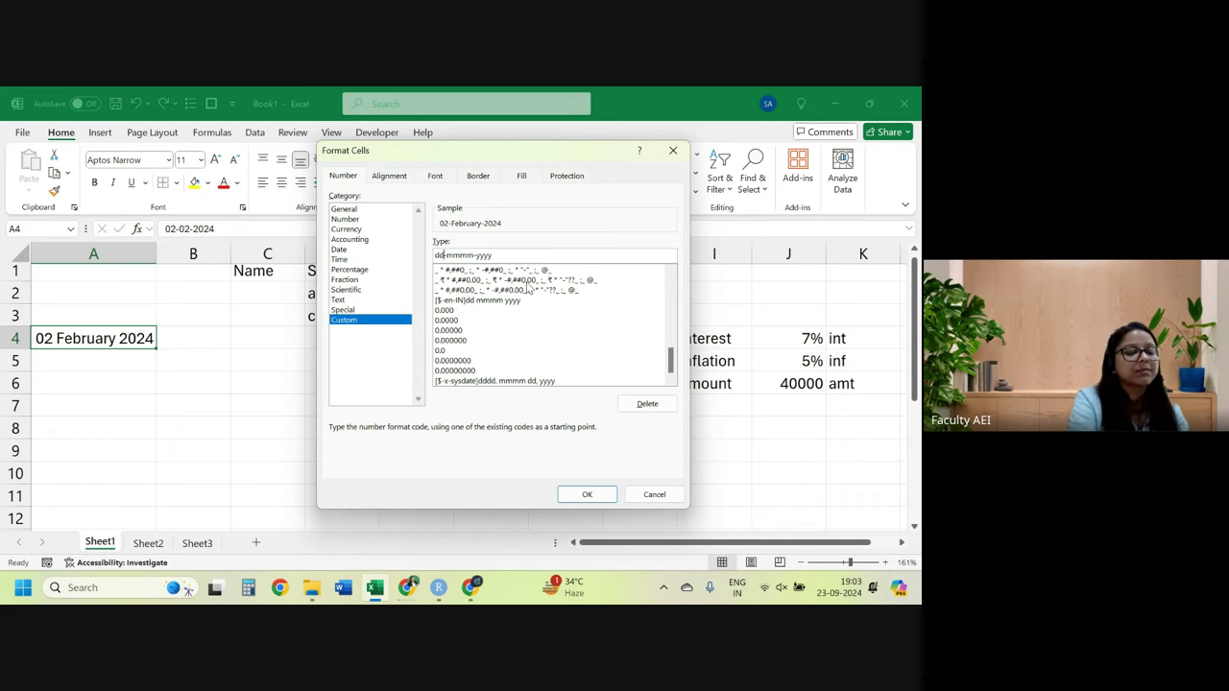
pyautogui.write('dd')
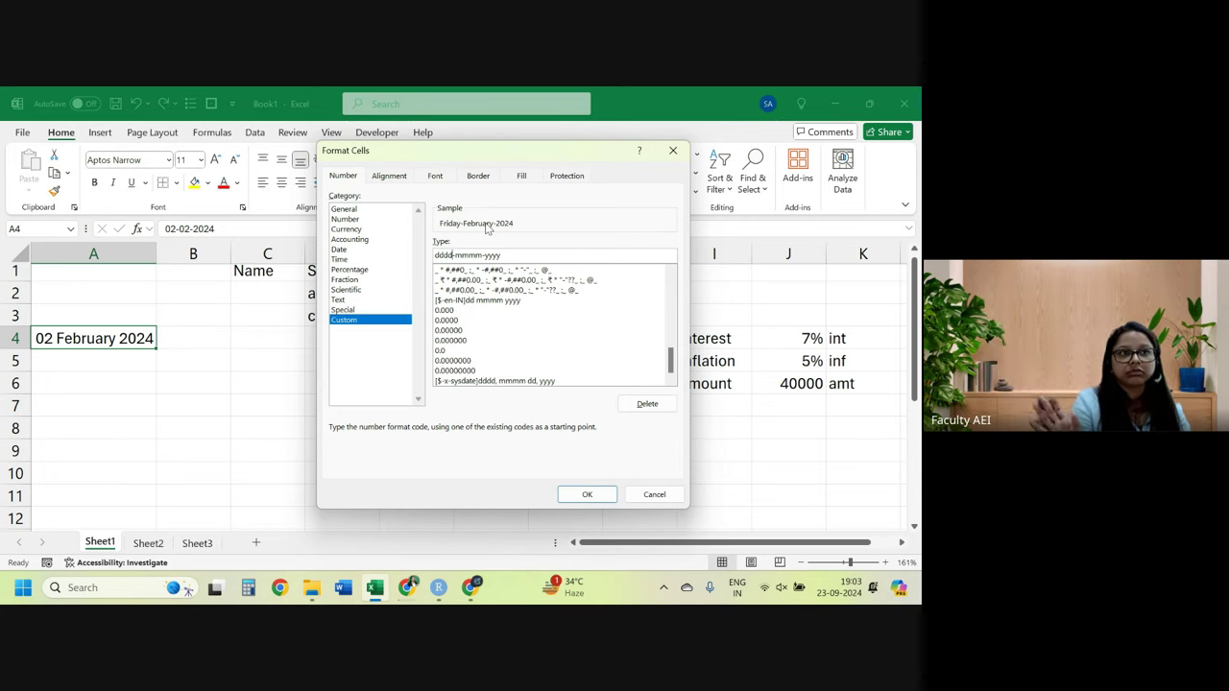
pyautogui.write('-dd')
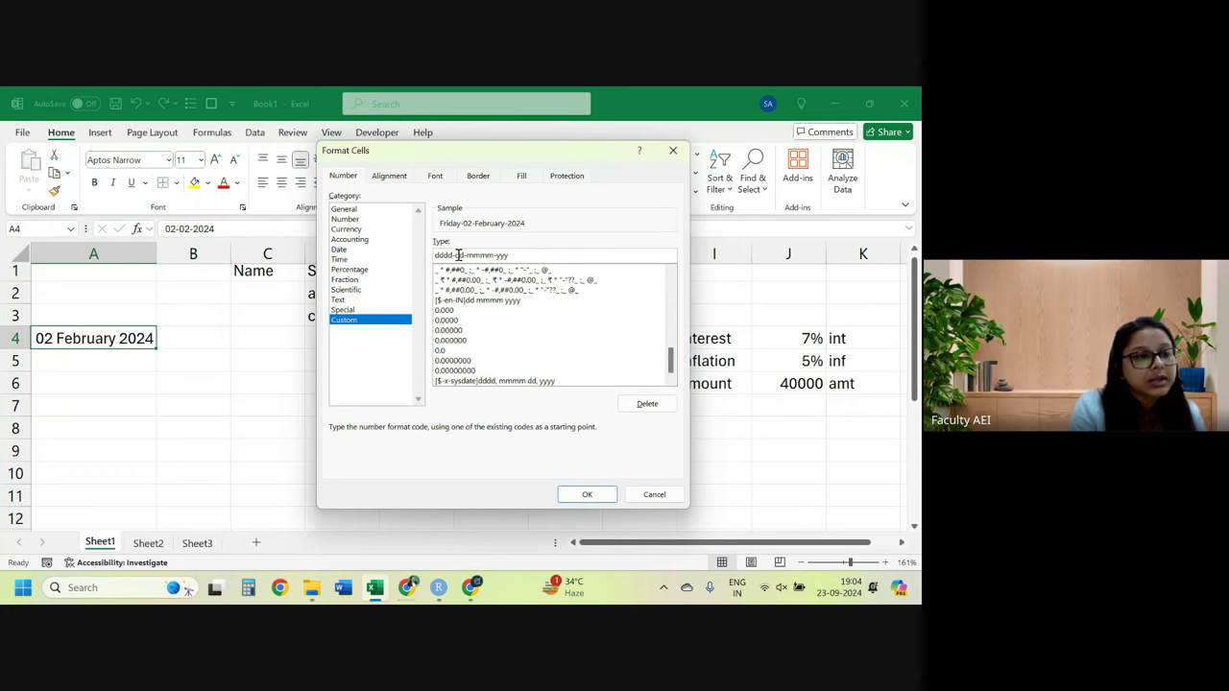
pyautogui.click(452, 254)
pyautogui.press('BackSpace')
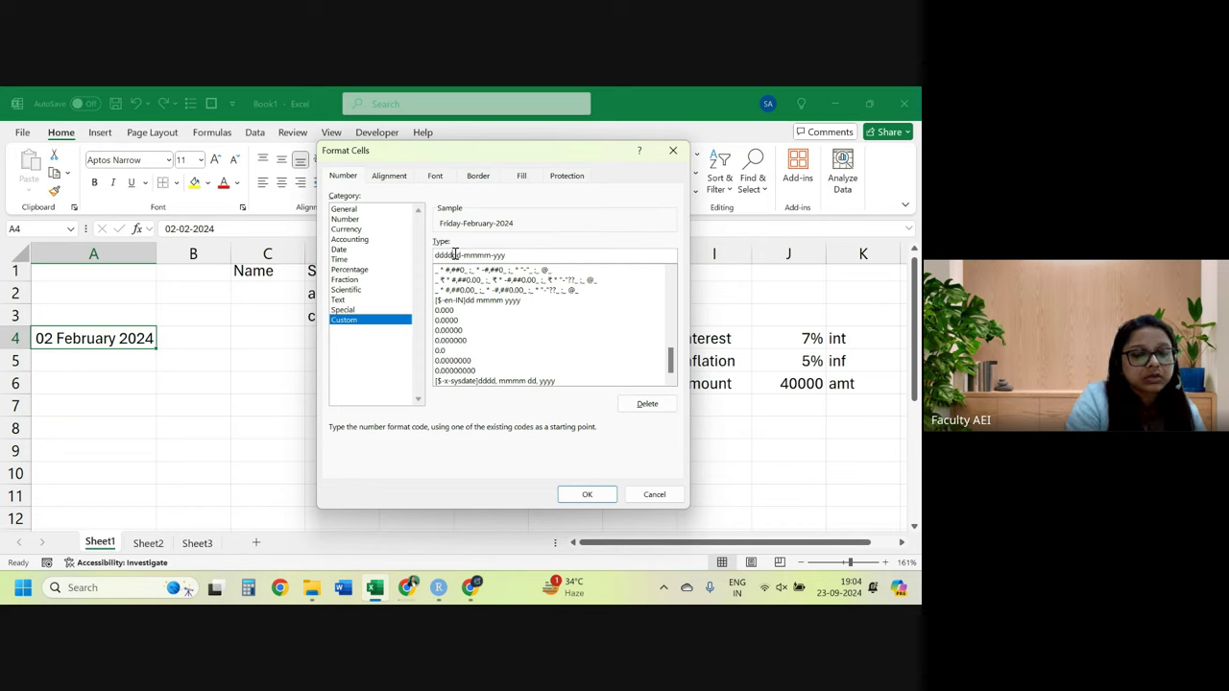
pyautogui.write(',')
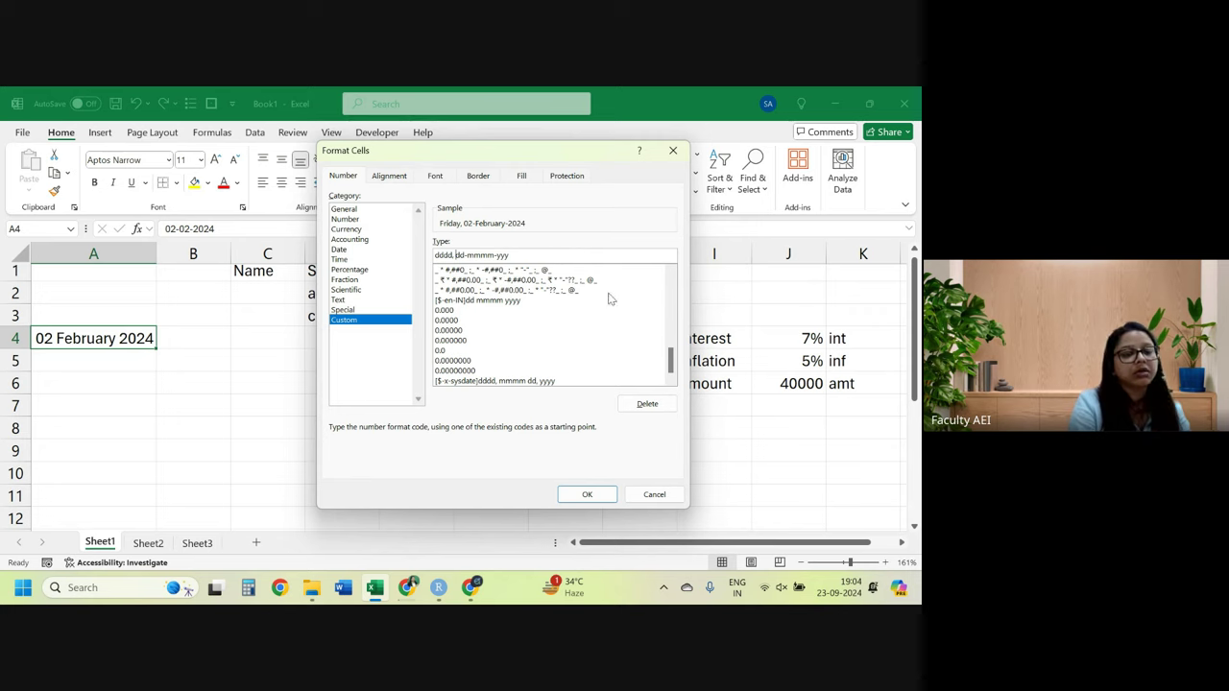
# Apply the Friday, 02-February-2024 format to A4 and reopen its Format Cells dialog.
pyautogui.click(589, 494)
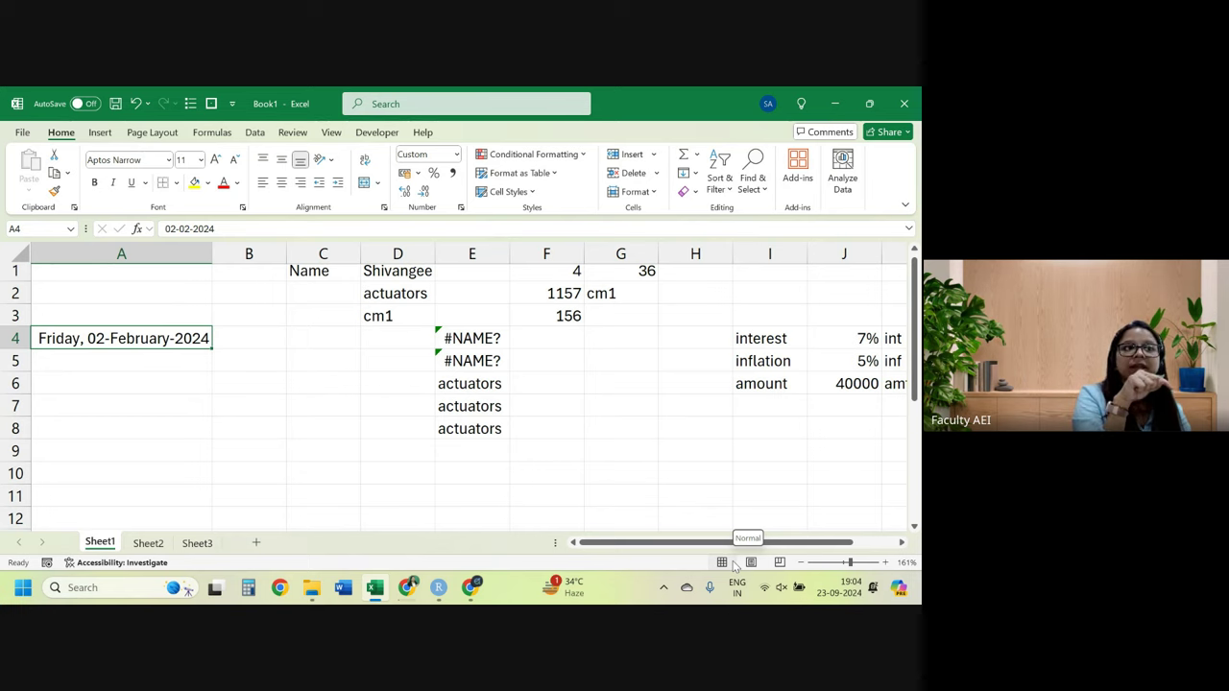
pyautogui.rightClick(165, 348)
pyautogui.click(196, 450)
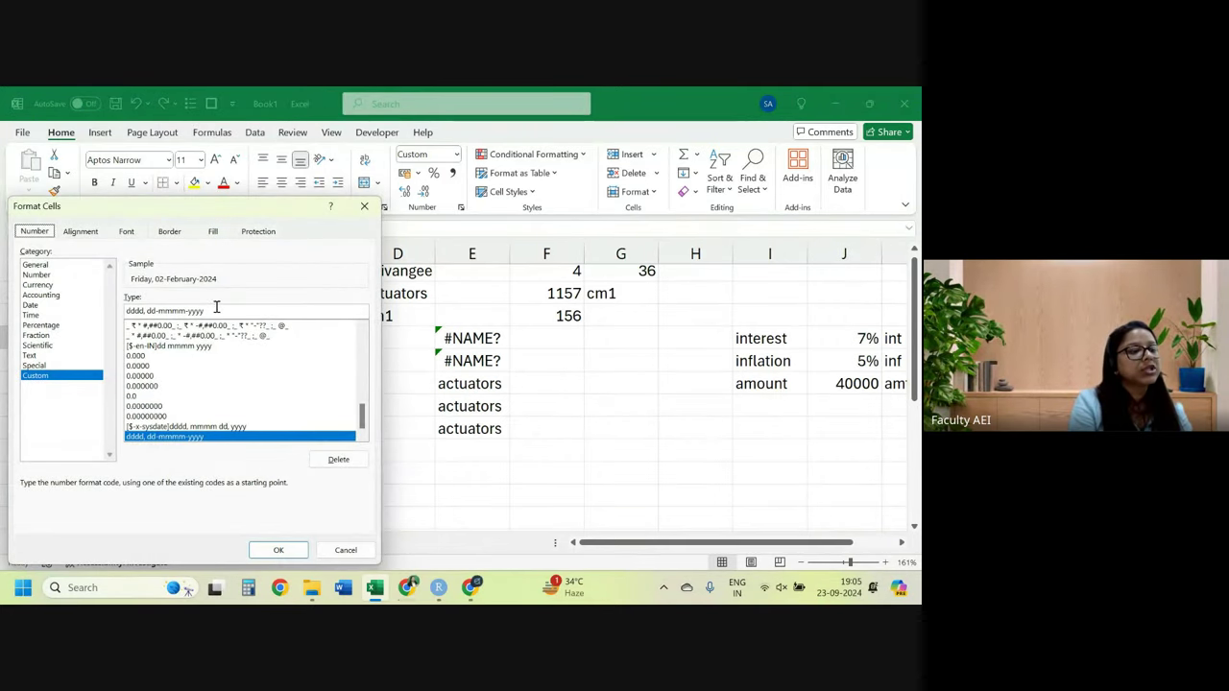
# Replace the custom format code with mm-dd-yy.
pyautogui.doubleClick(209, 310)
pyautogui.press('BackSpace')
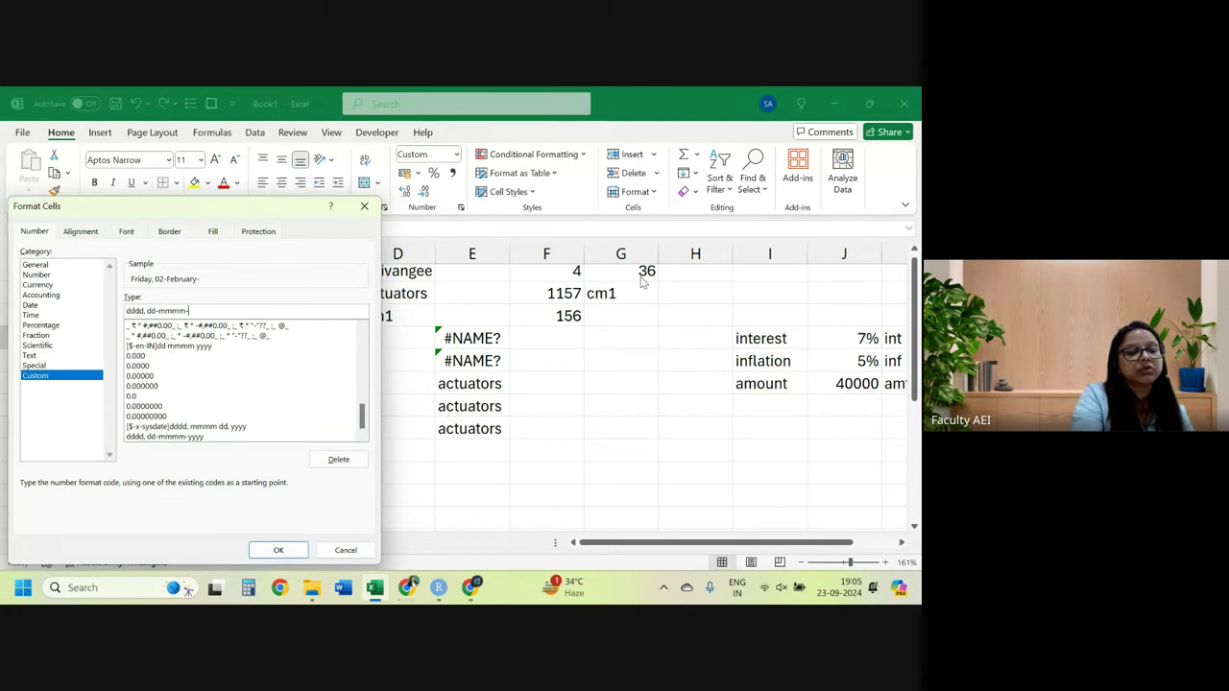
pyautogui.press('BackSpace')
pyautogui.press('BackSpace')
pyautogui.press('BackSpace')
pyautogui.press('BackSpace')
pyautogui.press('BackSpace')
pyautogui.press('BackSpace')
pyautogui.write('mm')
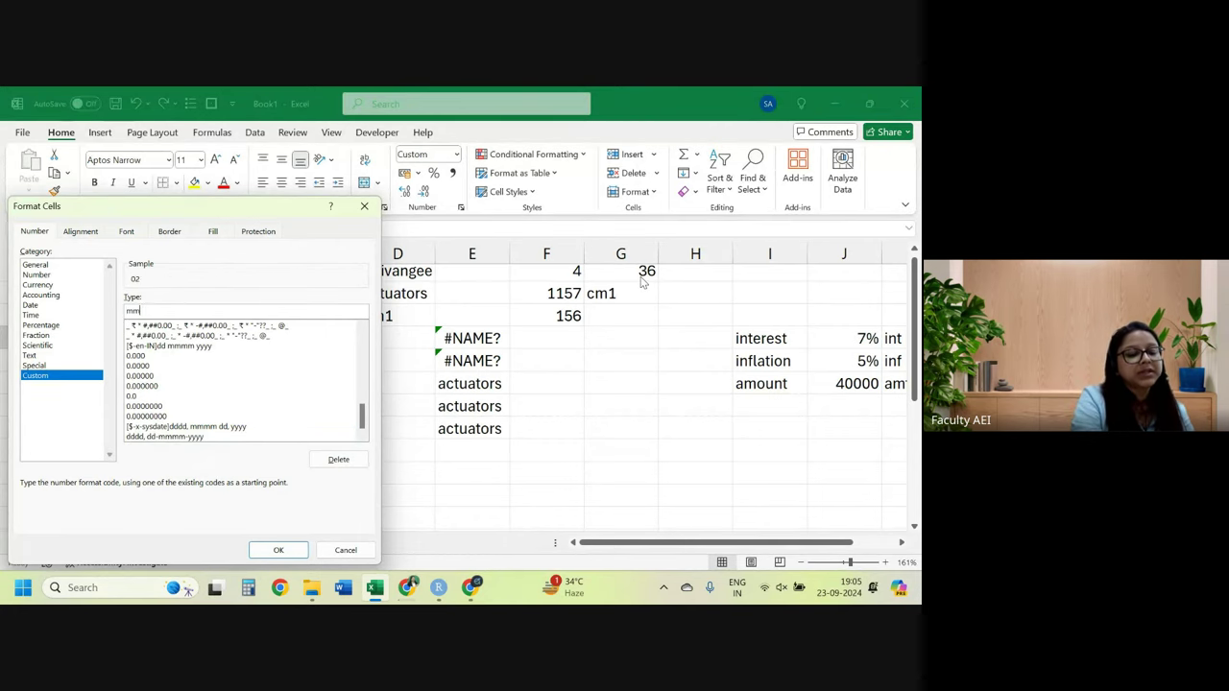
pyautogui.write('-dd-yy')
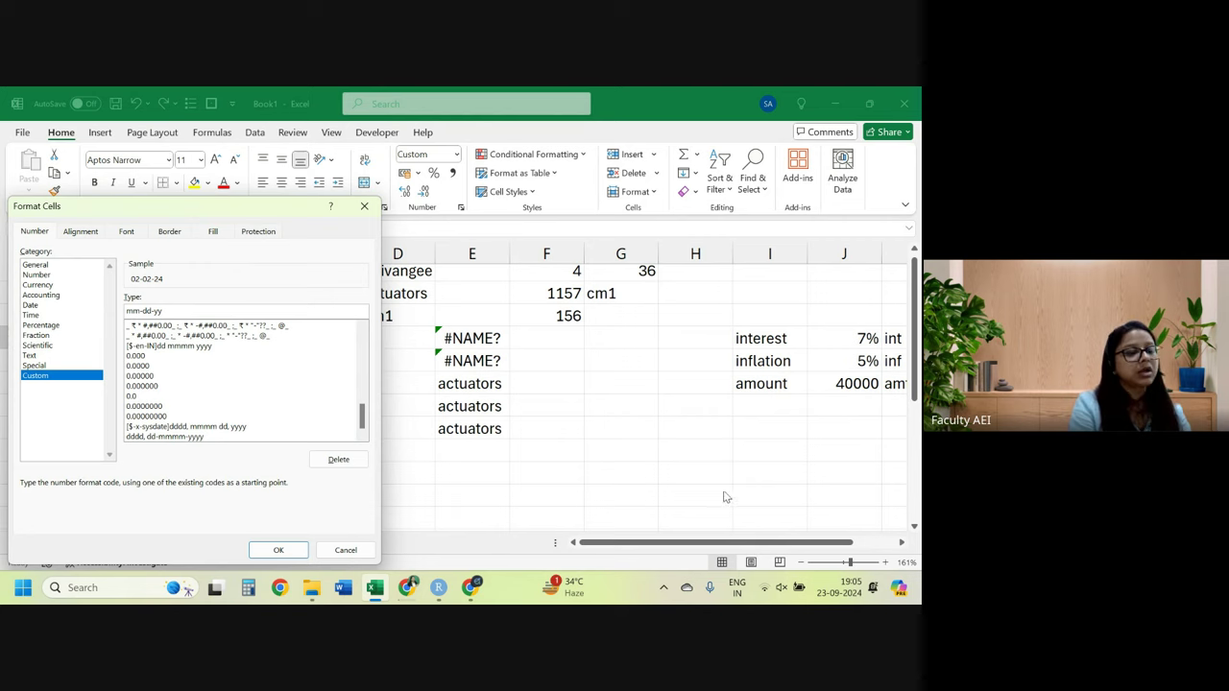
# Apply the mm-dd-yy format to A4 and widen column A to fit.
pyautogui.click(299, 549)
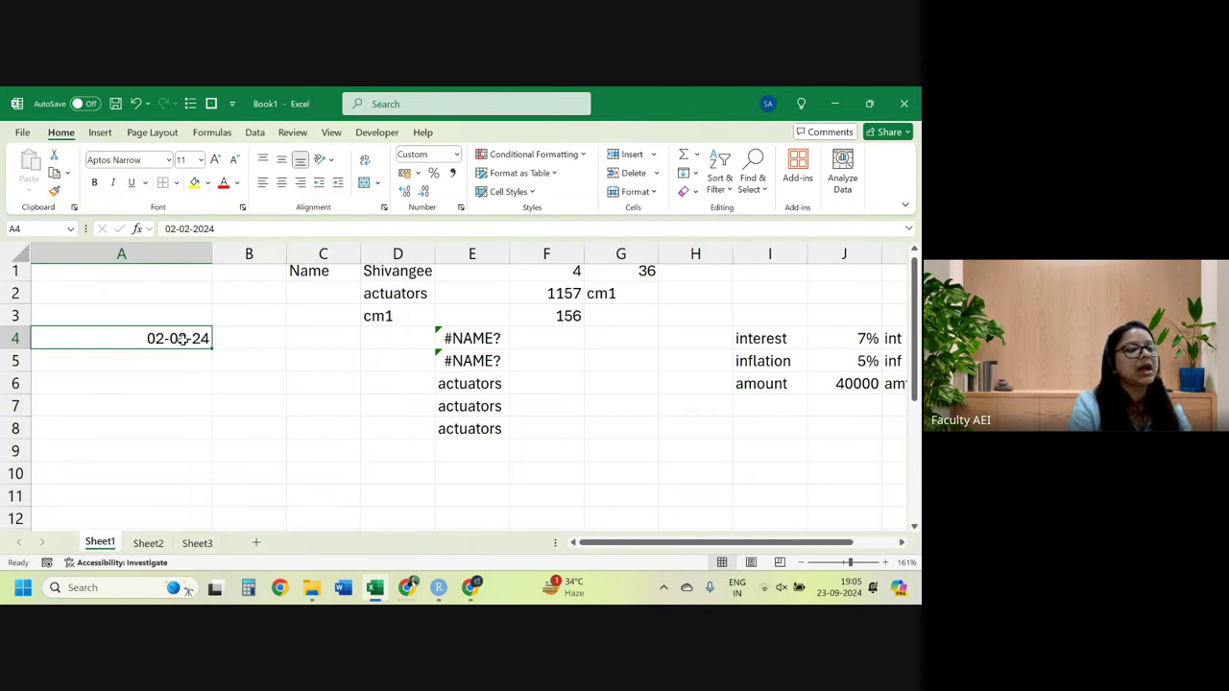
pyautogui.doubleClick(211, 252)
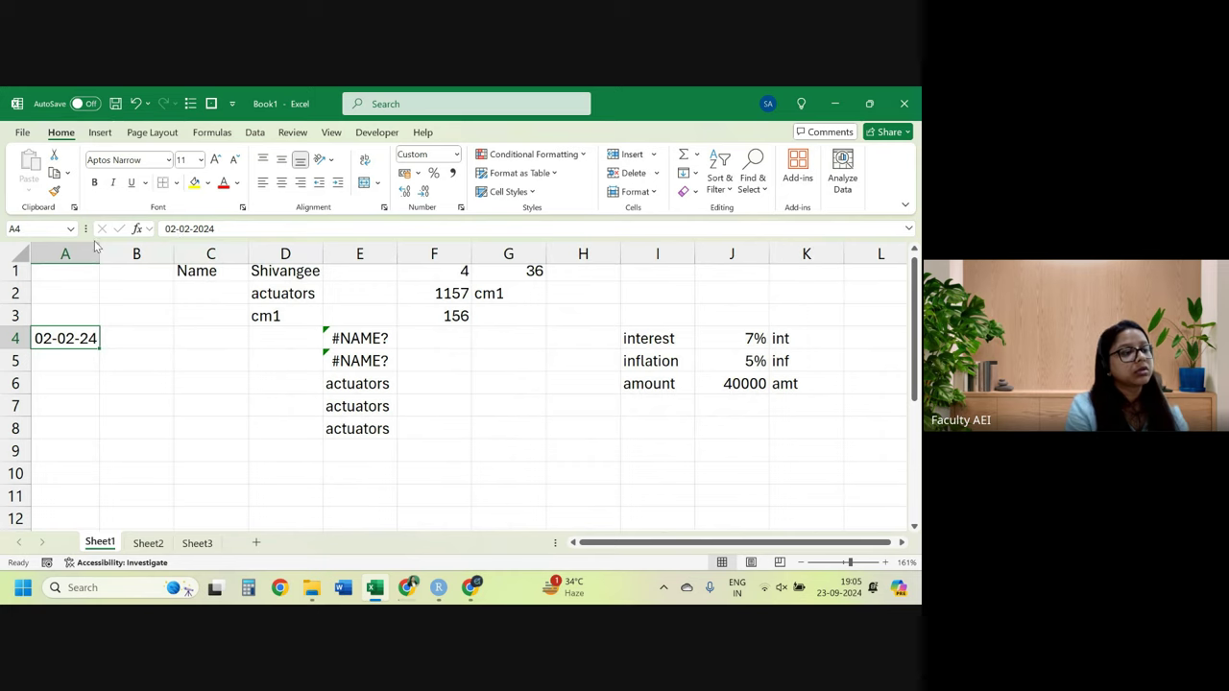
pyautogui.moveTo(100, 253); pyautogui.dragTo(113, 254)
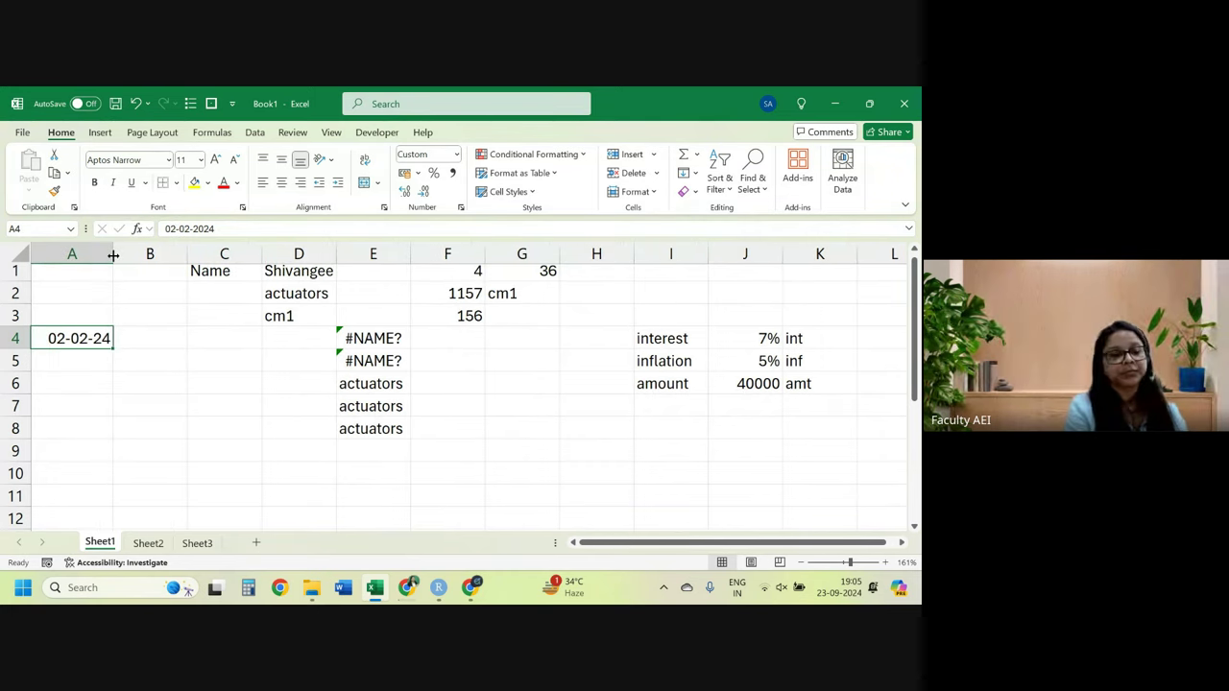
# Enter 23/9/24 in A4, showing 09-23-24, and reopen its Format Cells dialog.
pyautogui.write('23')
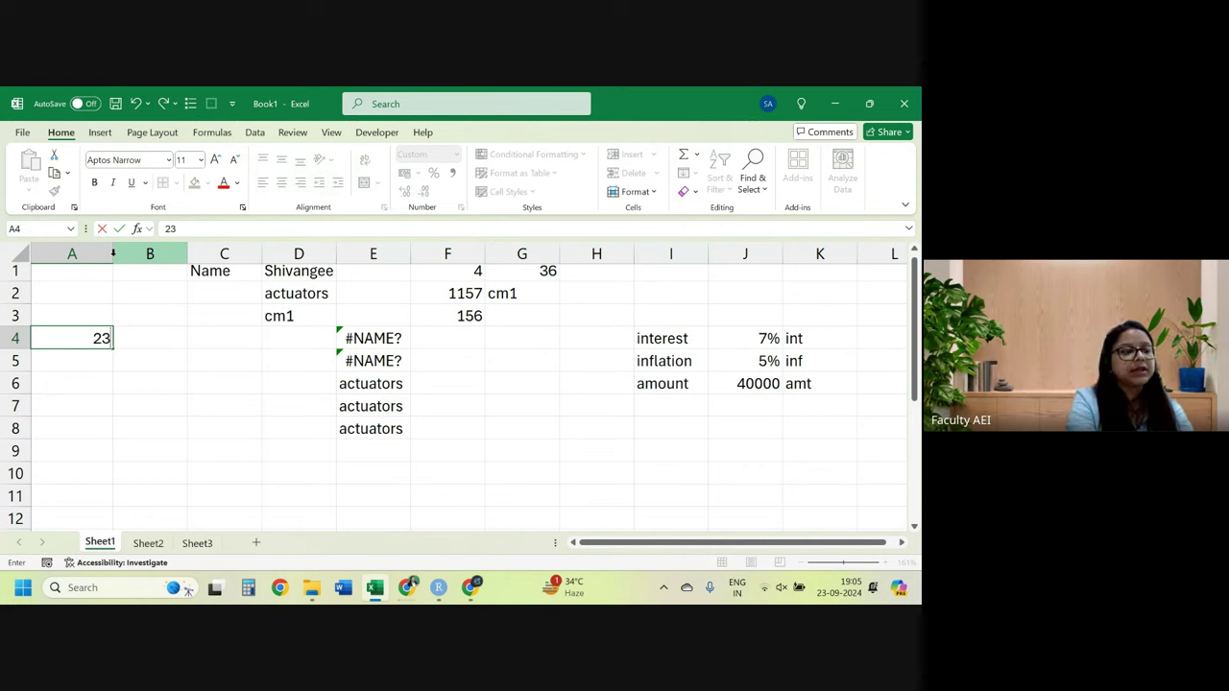
pyautogui.write('/9.')
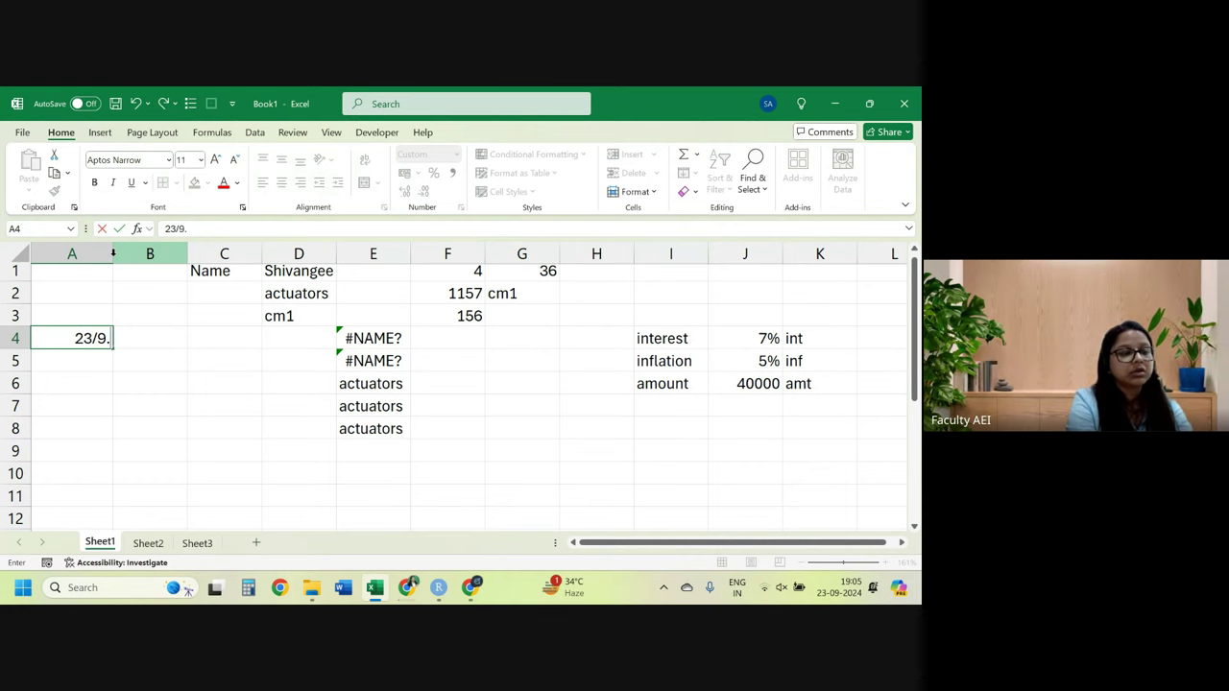
pyautogui.press('BackSpace')
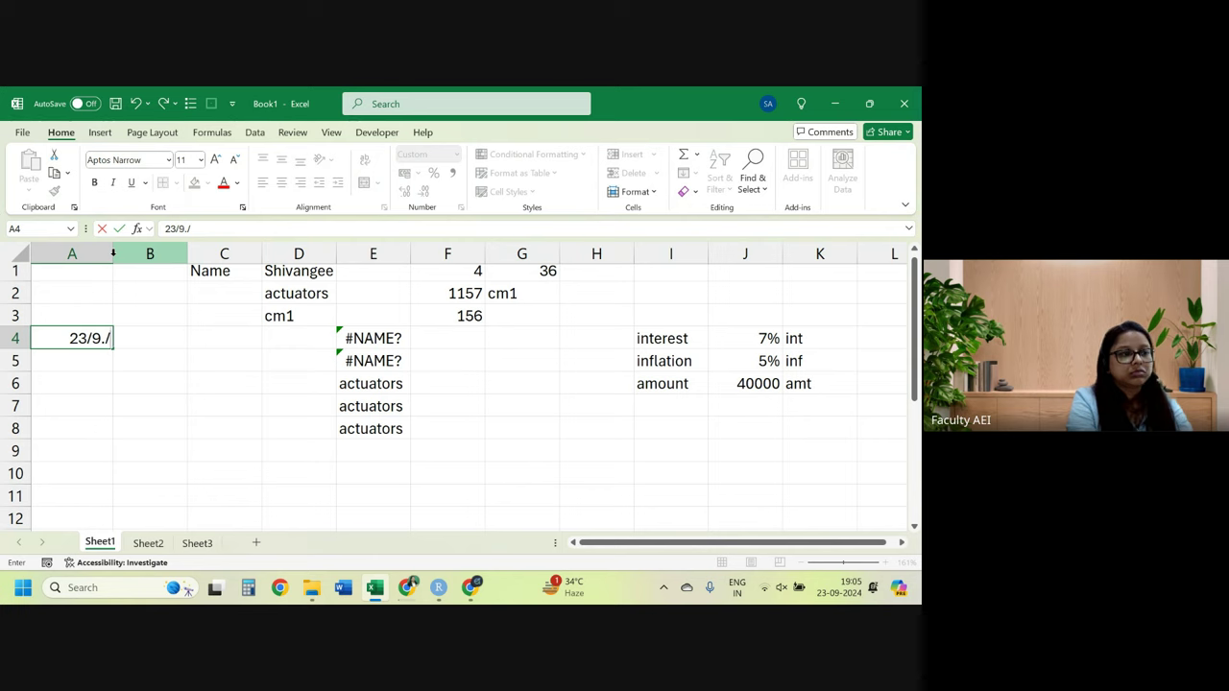
pyautogui.write('/24')
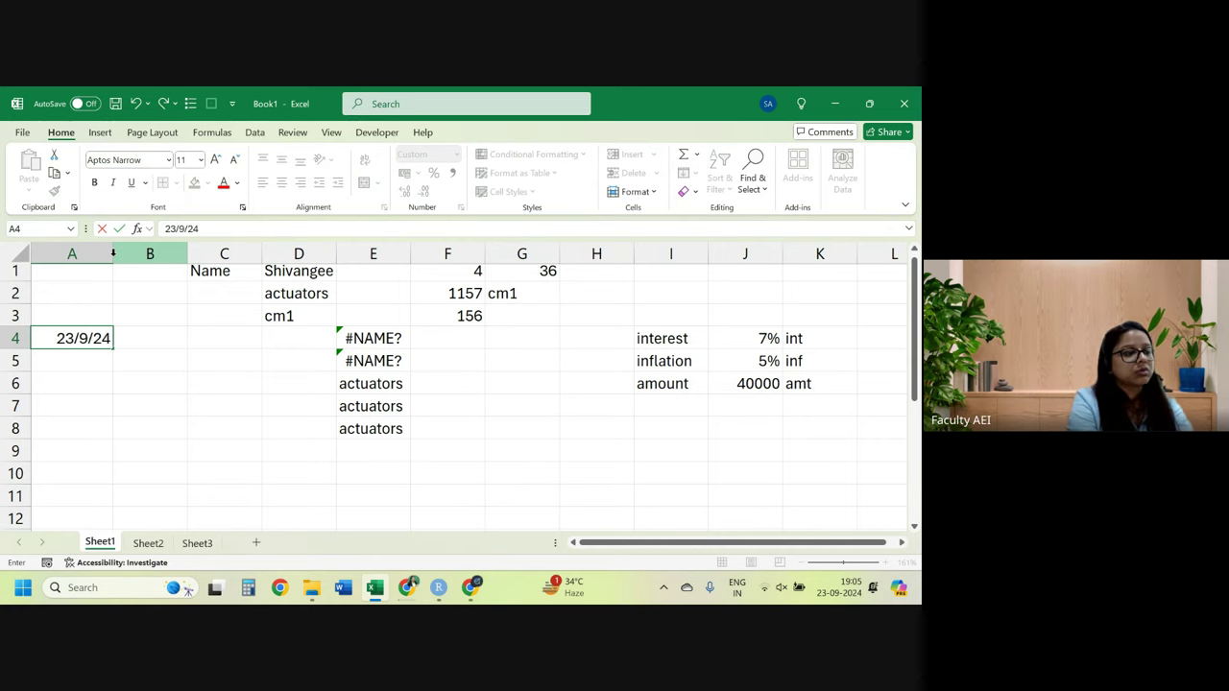
pyautogui.press('Return')
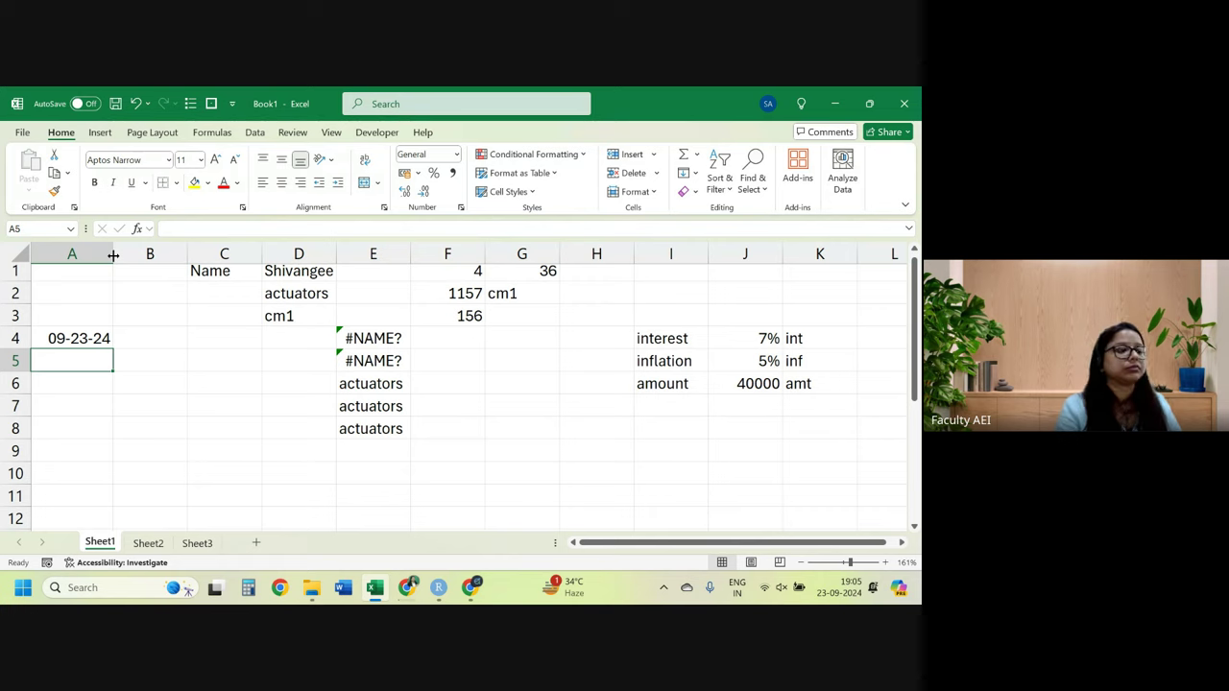
pyautogui.click(77, 342)
pyautogui.rightClick(77, 342)
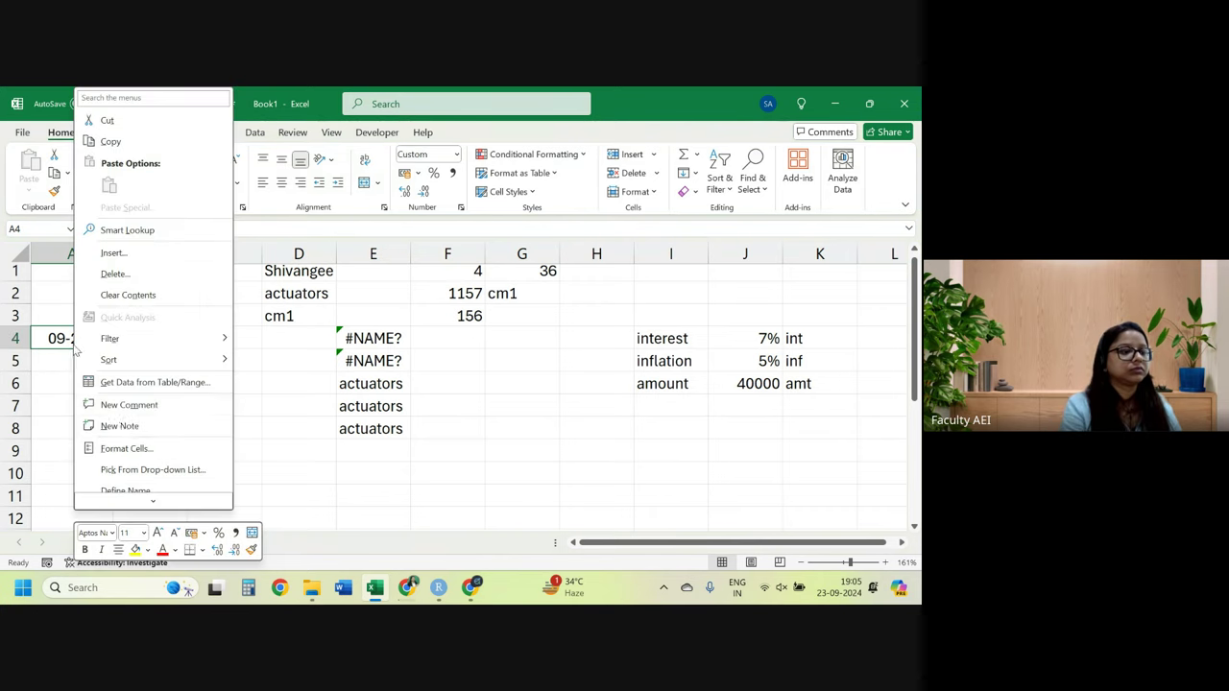
pyautogui.click(116, 450)
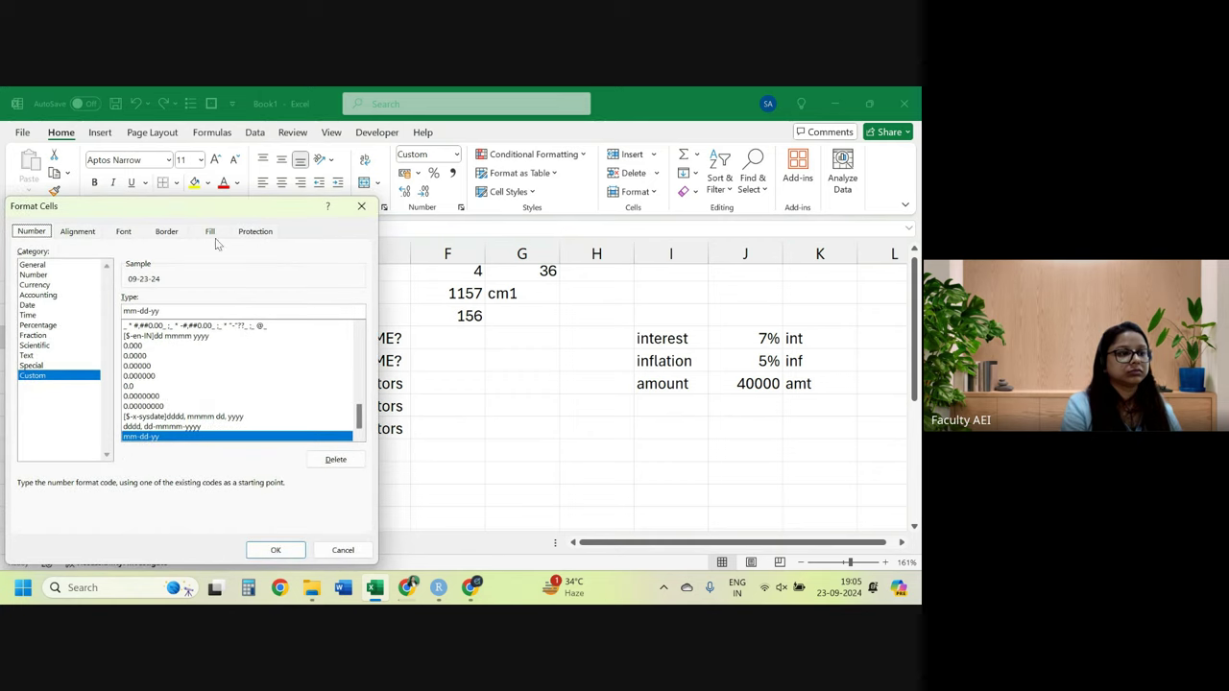
pyautogui.moveTo(174, 211)
pyautogui.mouseDown()
pyautogui.moveTo(437, 199)
pyautogui.moveTo(350, 199)
pyautogui.mouseUp()
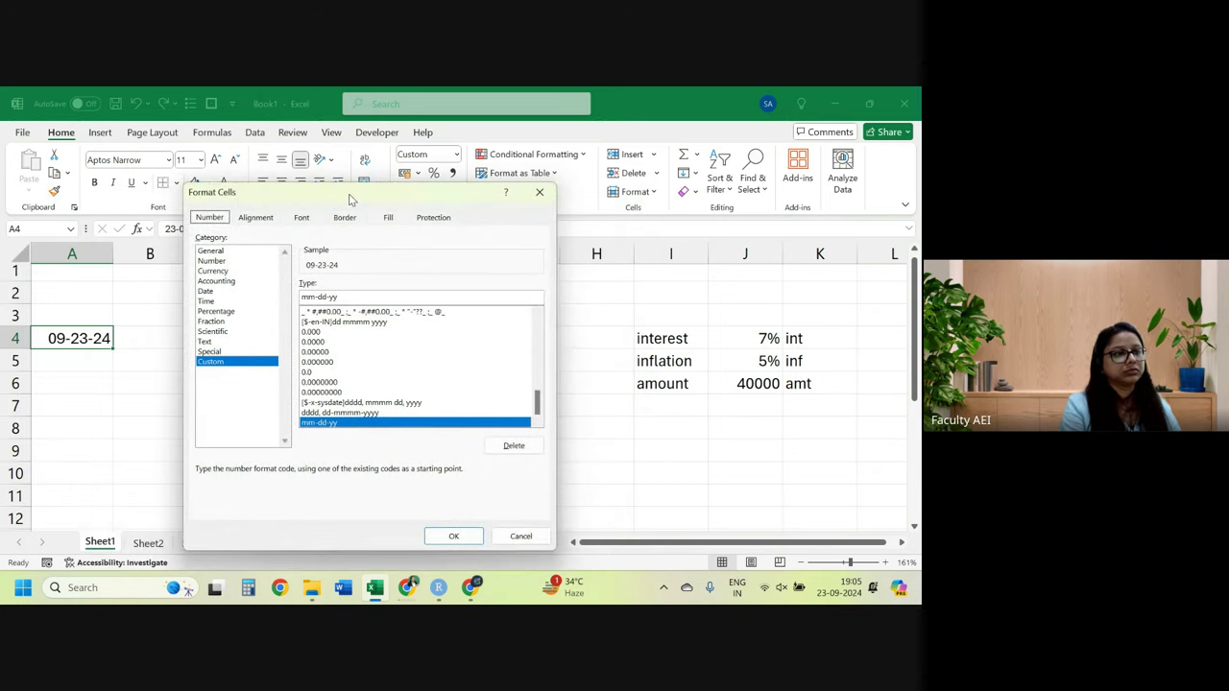
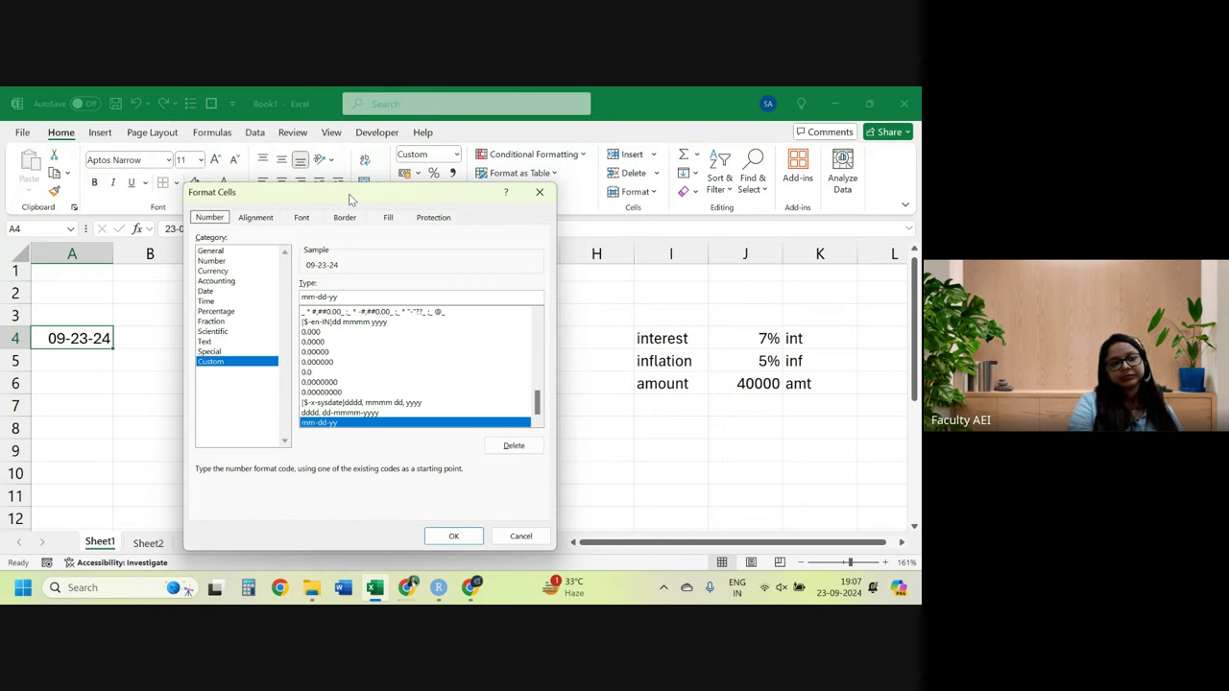
# Dismiss the Format Cells dialog unchanged and switch to Sheet2's Name and Marks table.
pyautogui.click(522, 536)
pyautogui.click(148, 542)
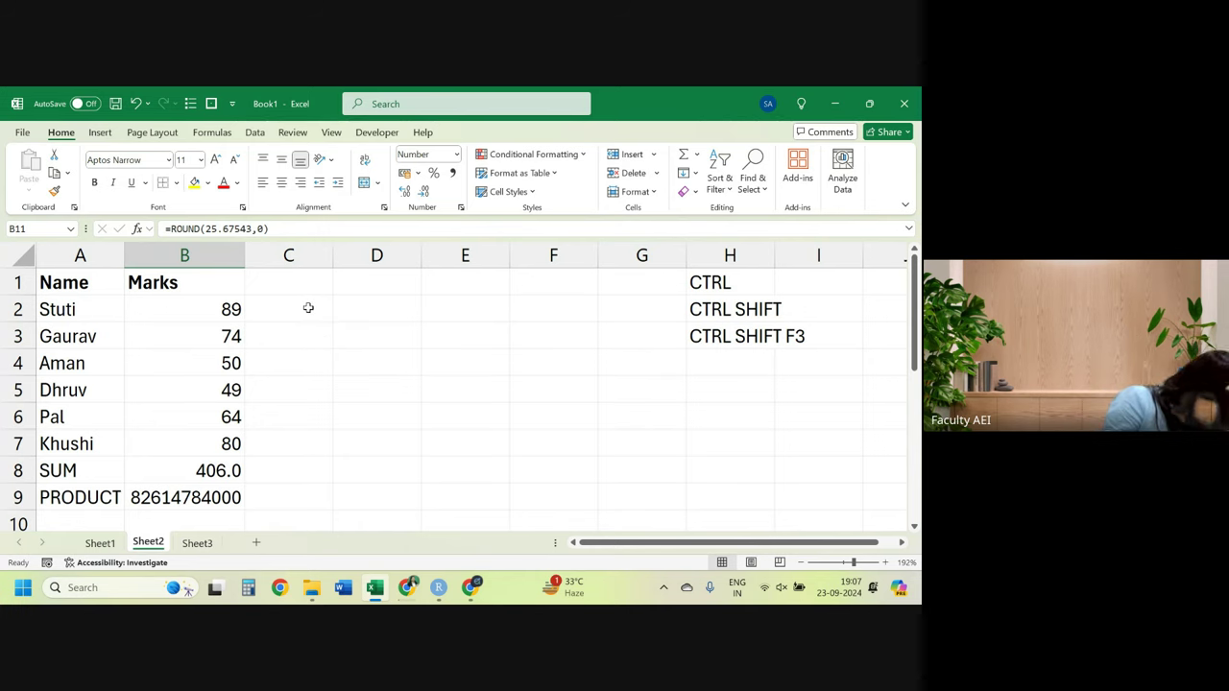
# Abandon a started formula in D2 and label D1 'cut off >=60'.
pyautogui.click(326, 309)
pyautogui.click(351, 316)
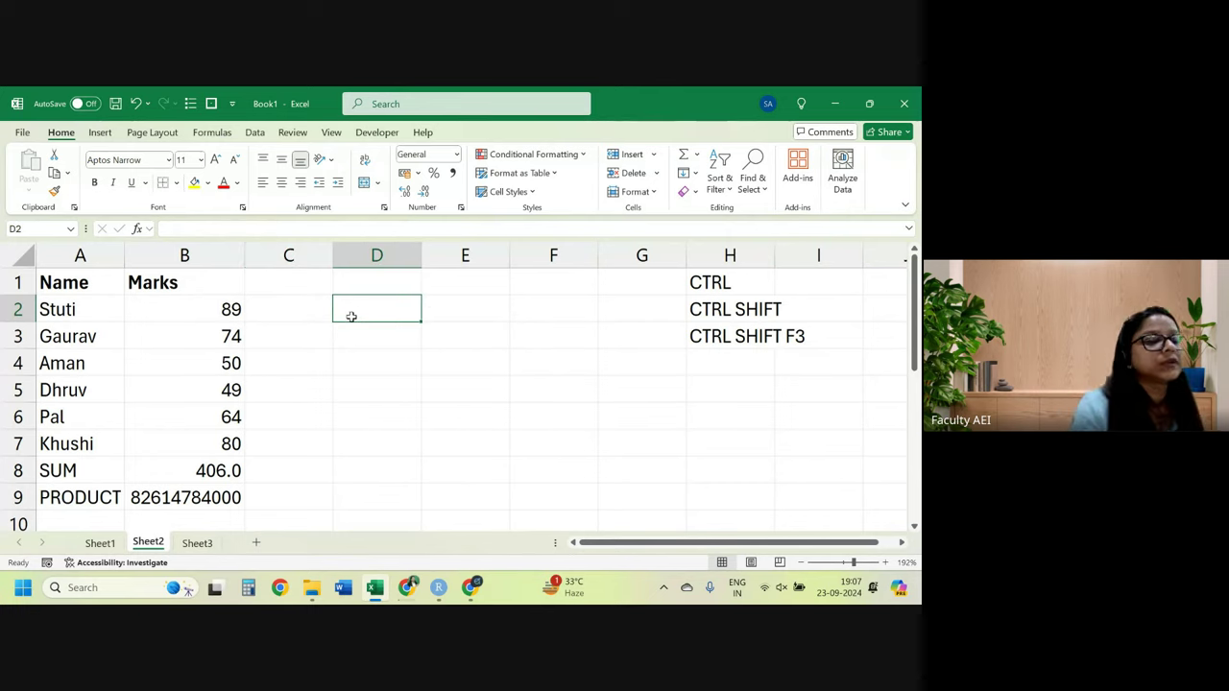
pyautogui.write('=')
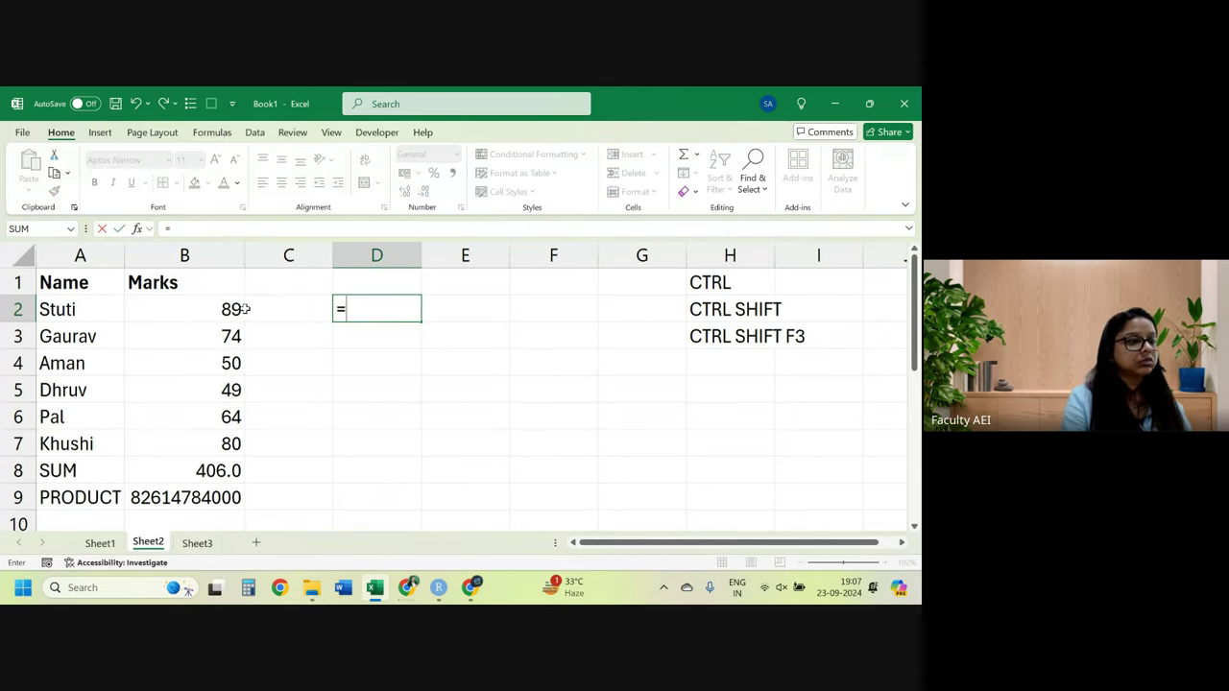
pyautogui.click(230, 309)
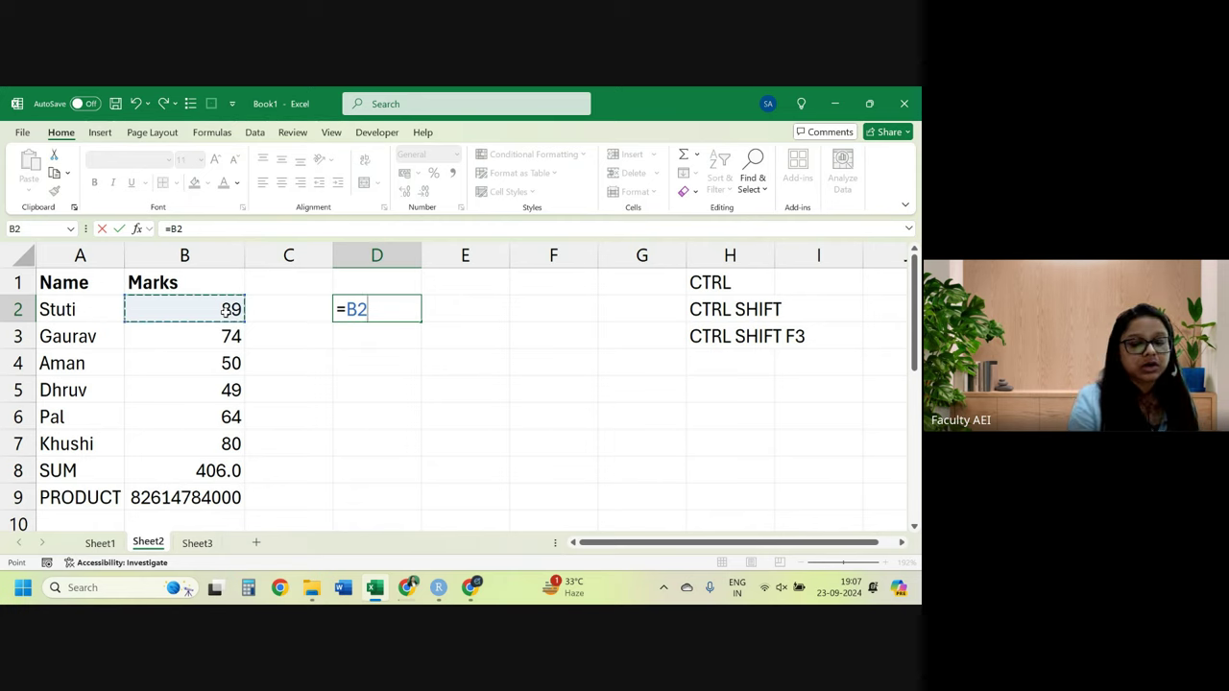
pyautogui.press('BackSpace')
pyautogui.press('BackSpace')
pyautogui.press('BackSpace')
pyautogui.click(387, 281)
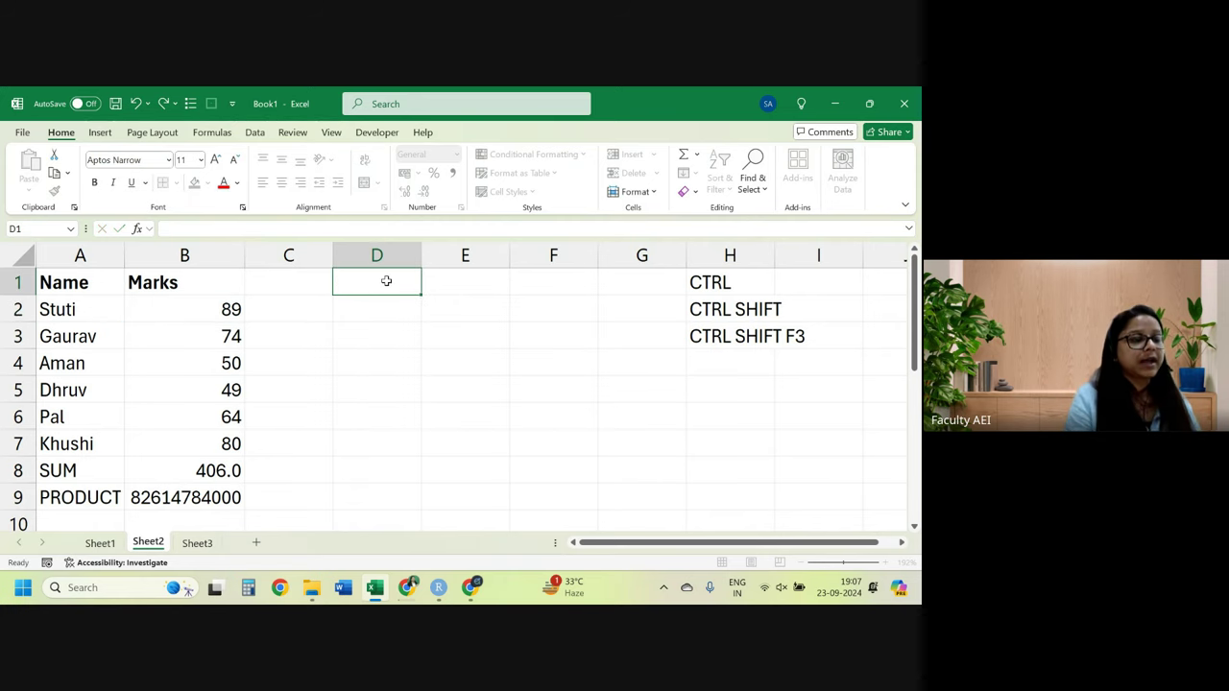
pyautogui.write('cut off')
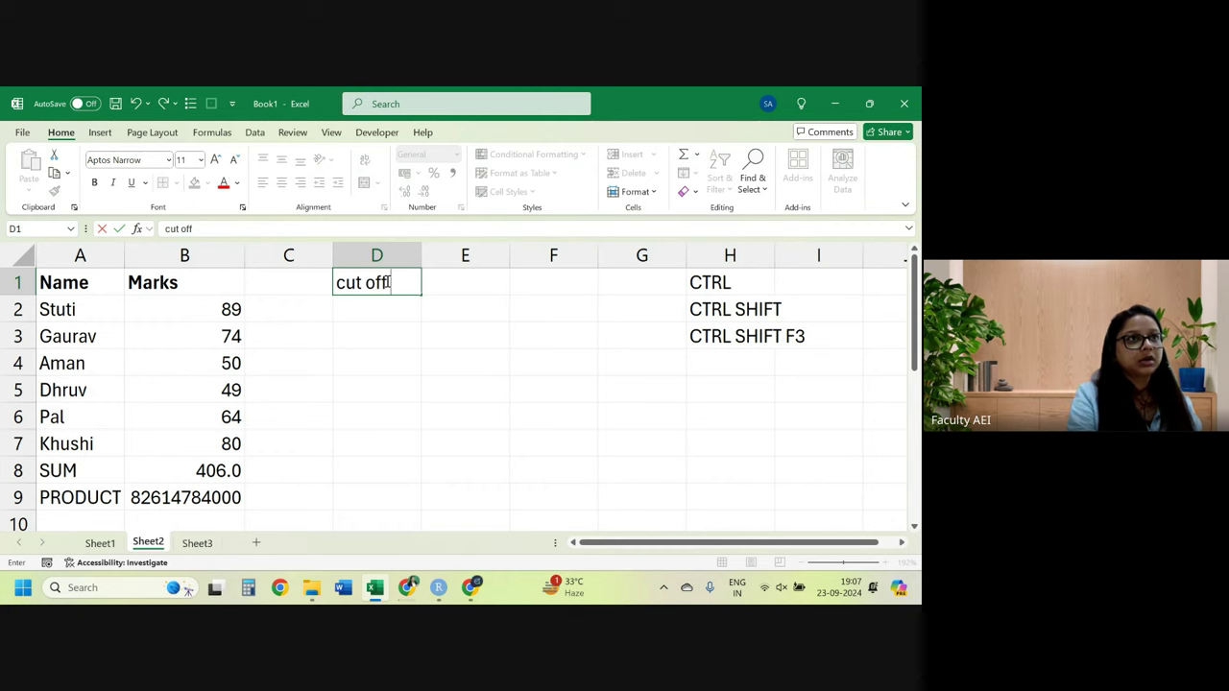
pyautogui.write(' >')
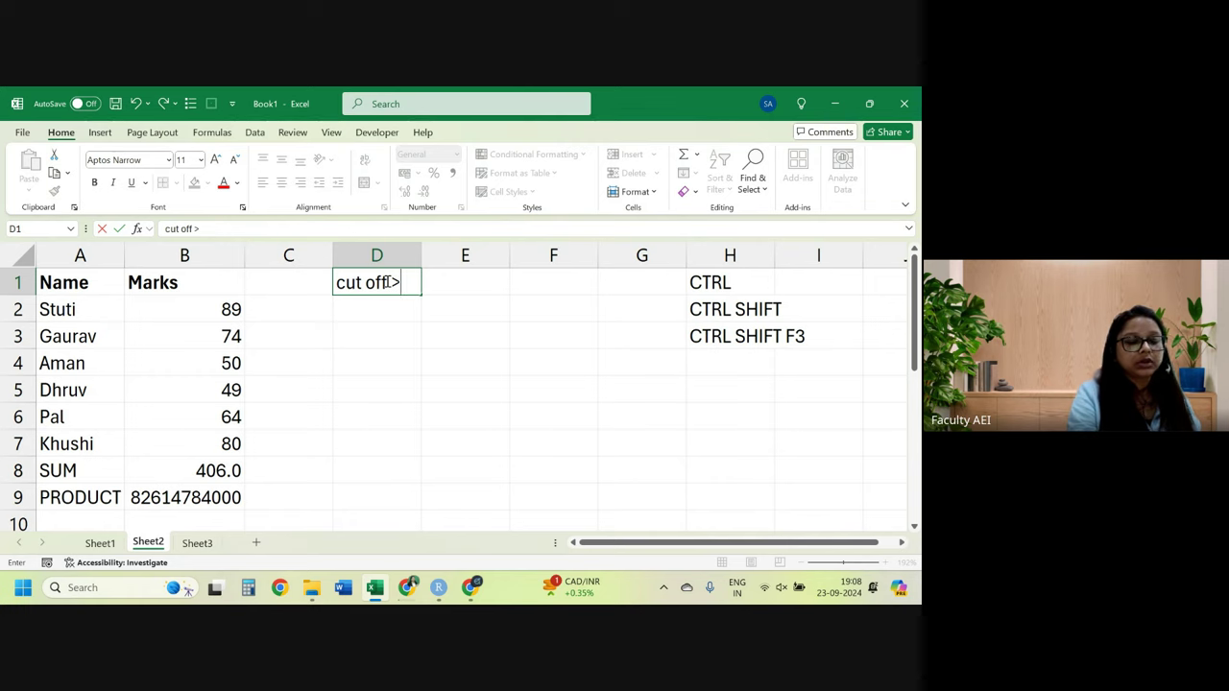
pyautogui.write('=60')
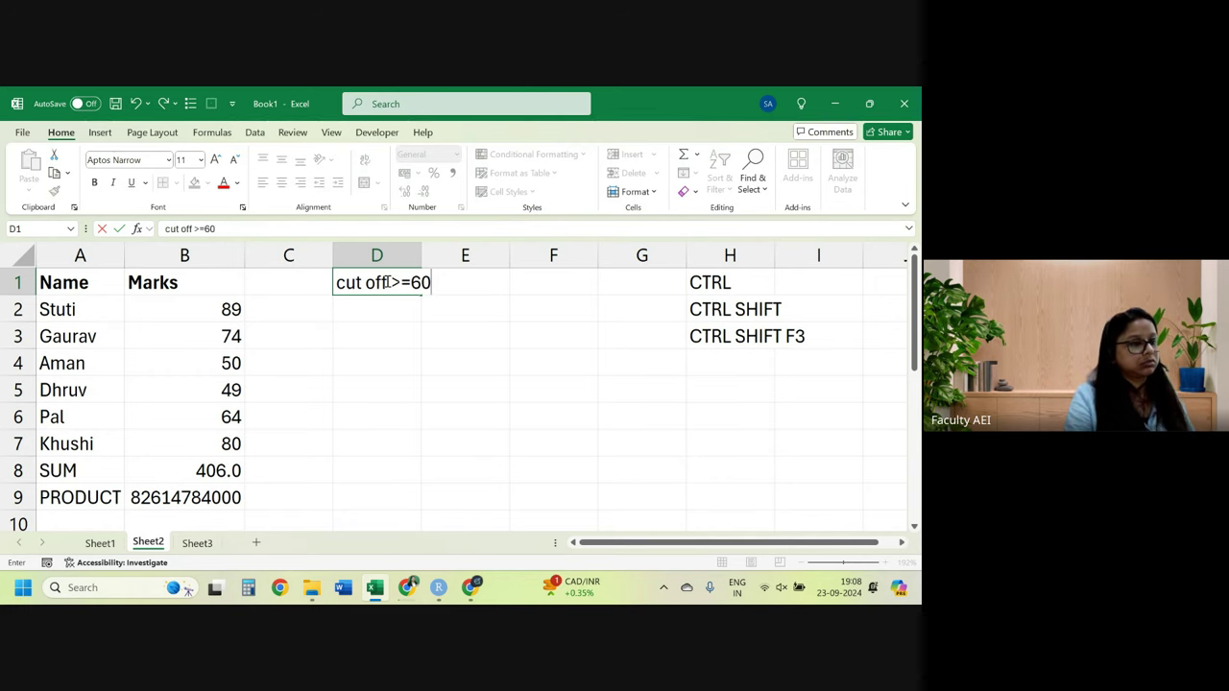
pyautogui.press('Return')
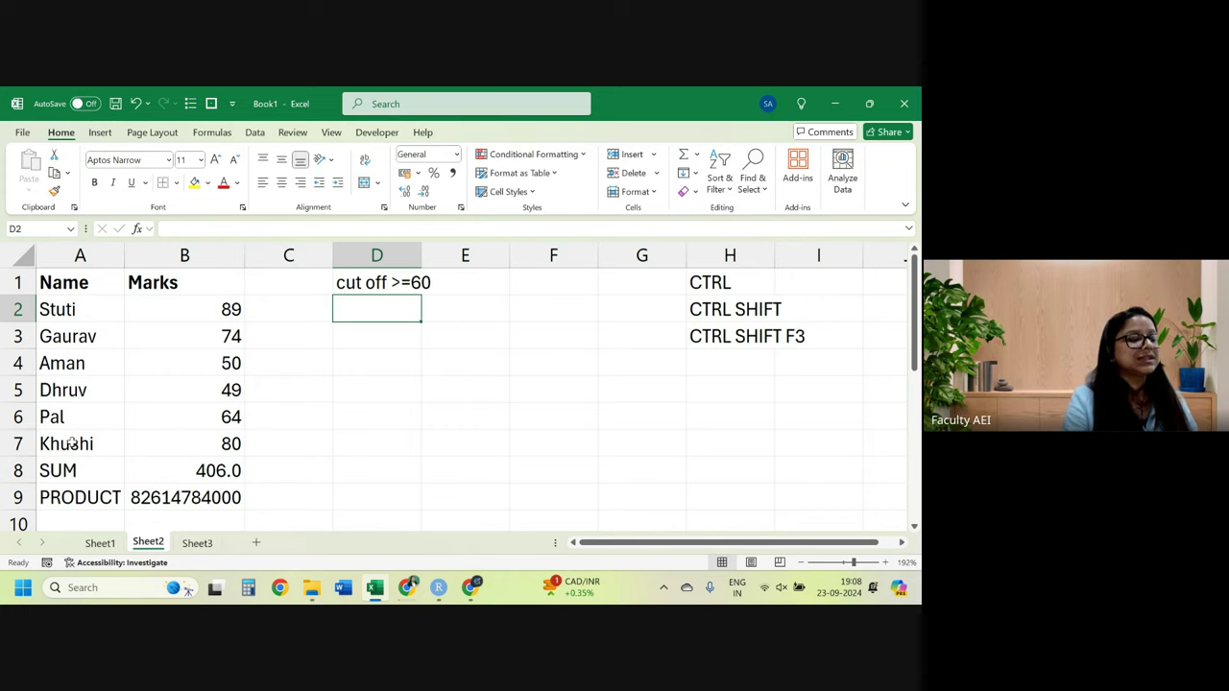
# Insert a blank row above the SUM row and autofit column D to the label.
pyautogui.click(16, 470)
pyautogui.hotkey('ctrl', 'shift', '+')
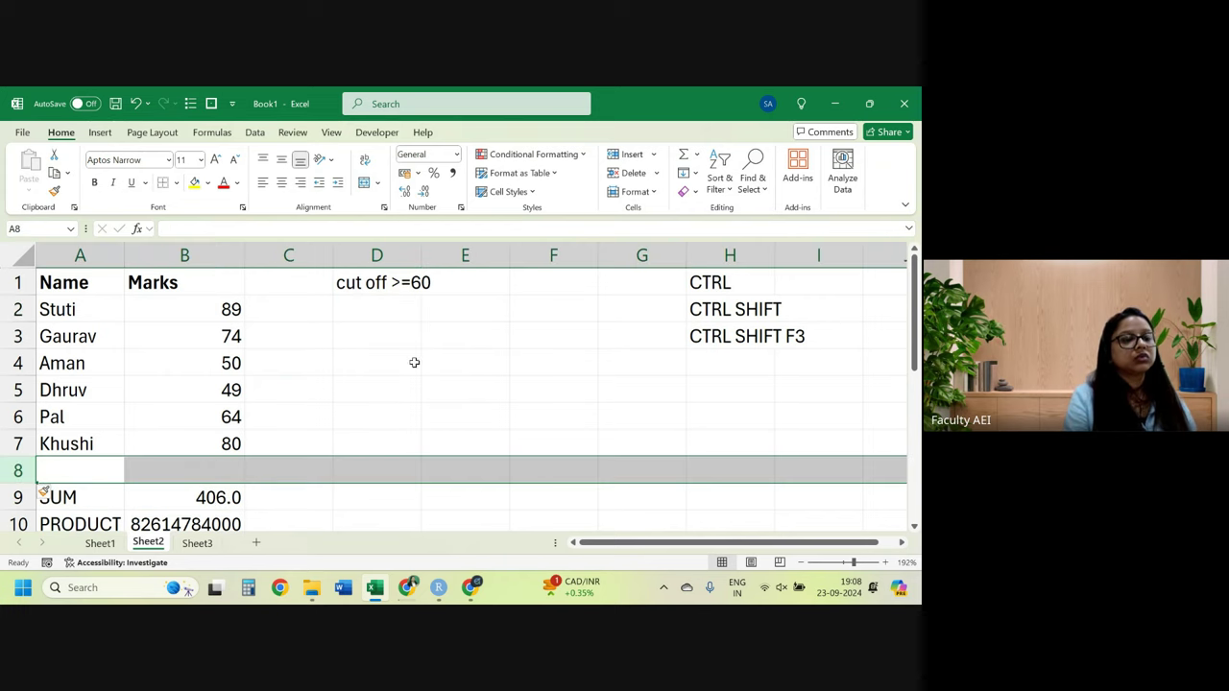
pyautogui.click(379, 287)
pyautogui.doubleClick(422, 254)
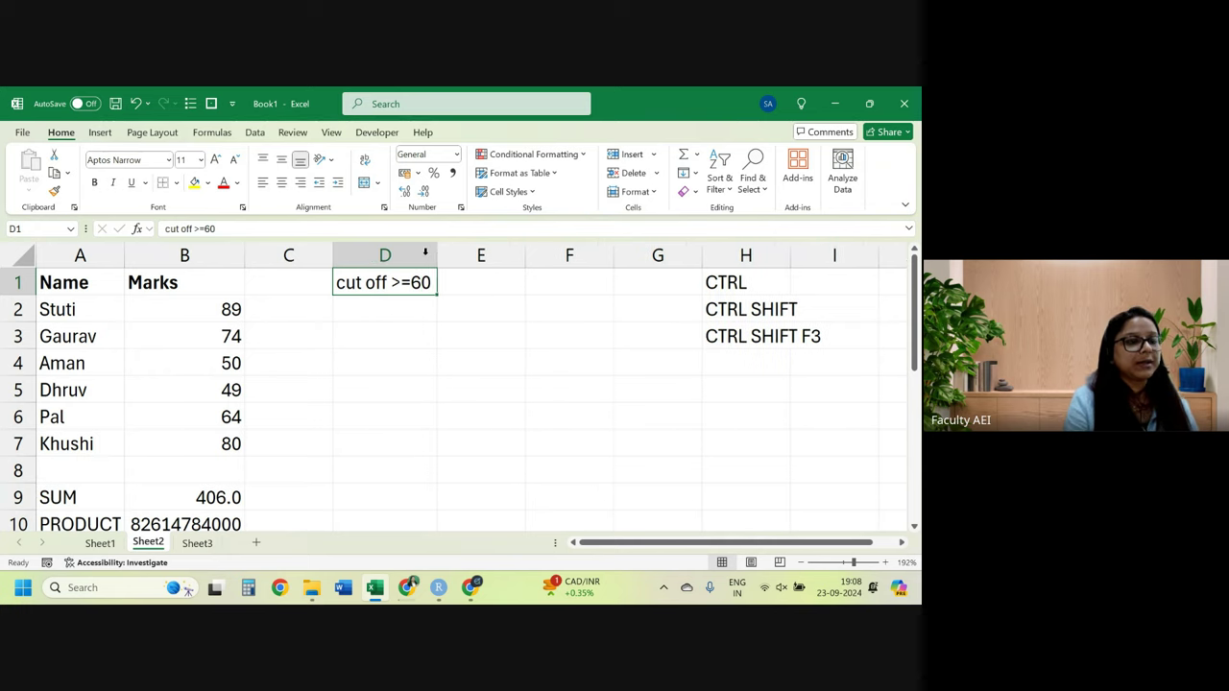
# Enter =B2>=60 in D2 so it shows TRUE.
pyautogui.click(424, 306)
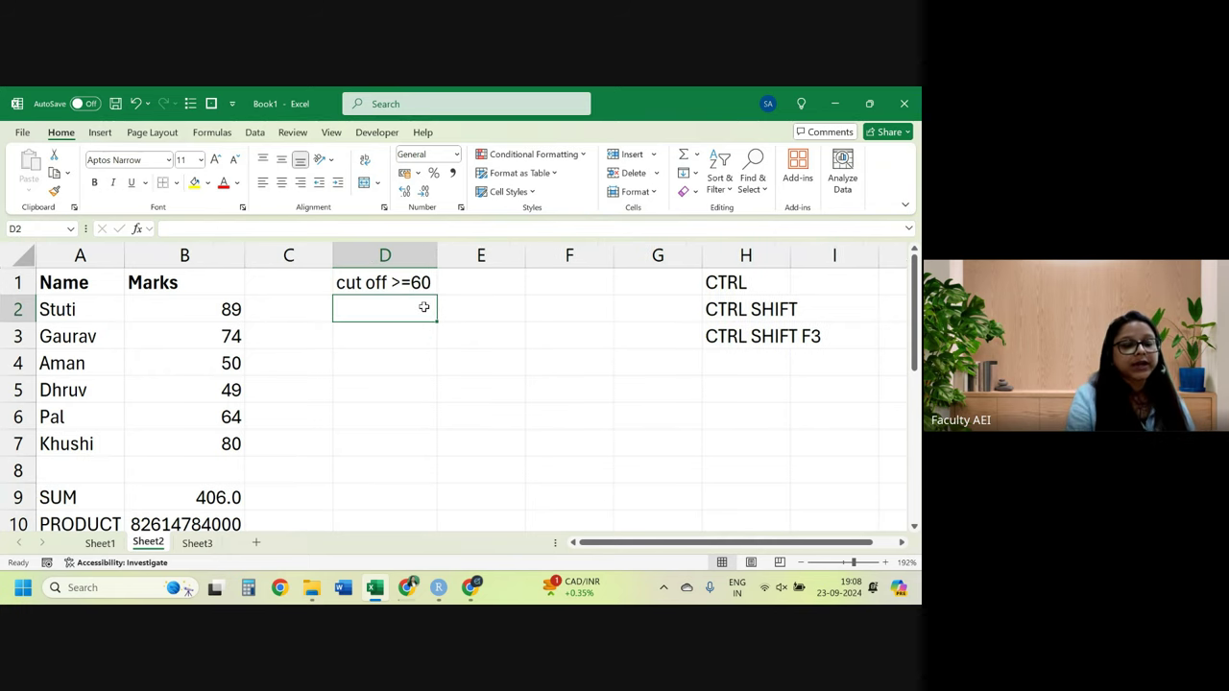
pyautogui.write('=')
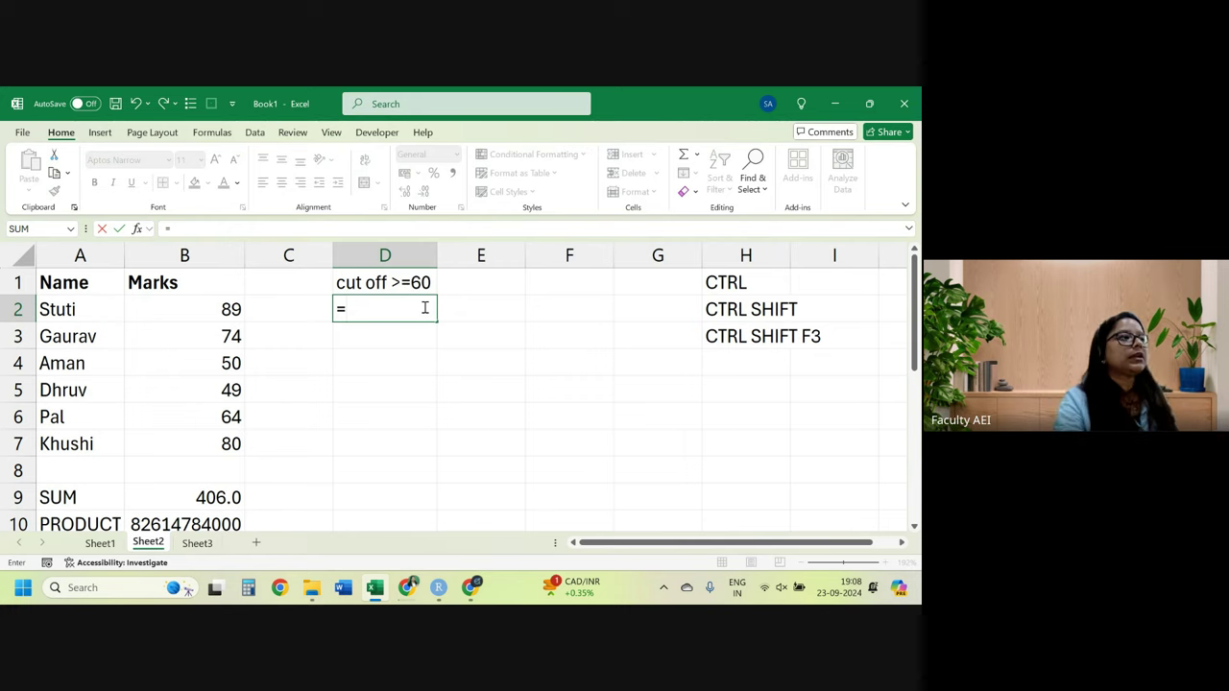
pyautogui.press('Left')
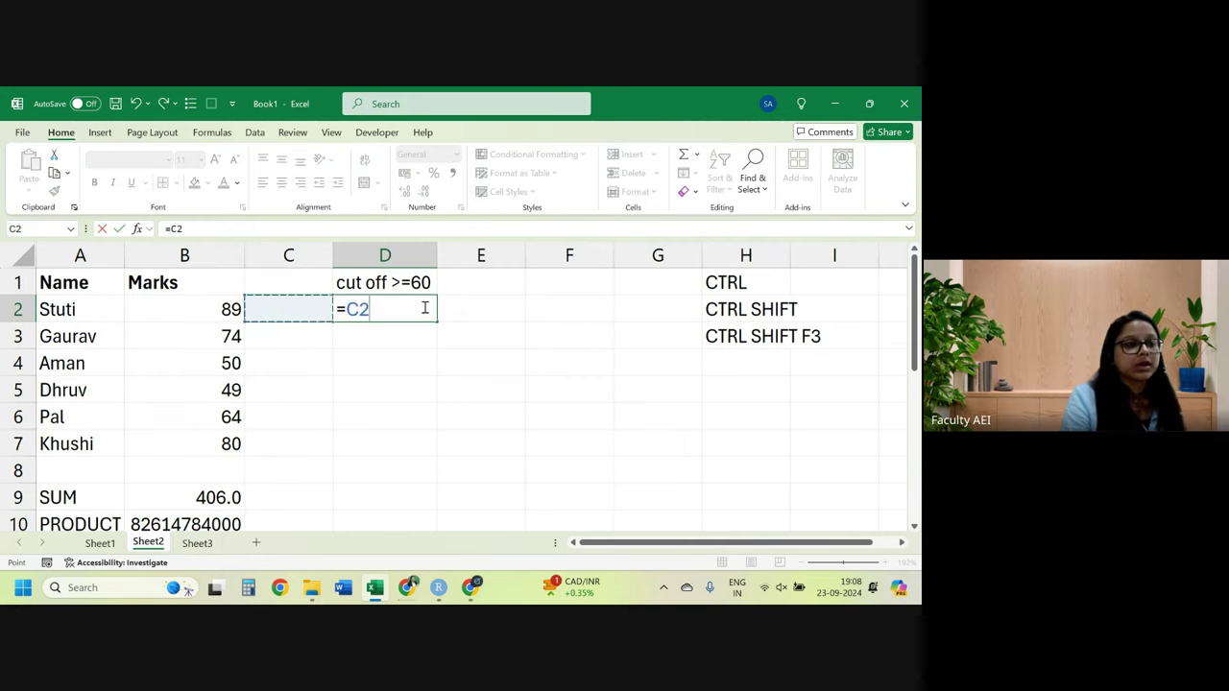
pyautogui.press('Left')
pyautogui.press('Left')
pyautogui.press('Right')
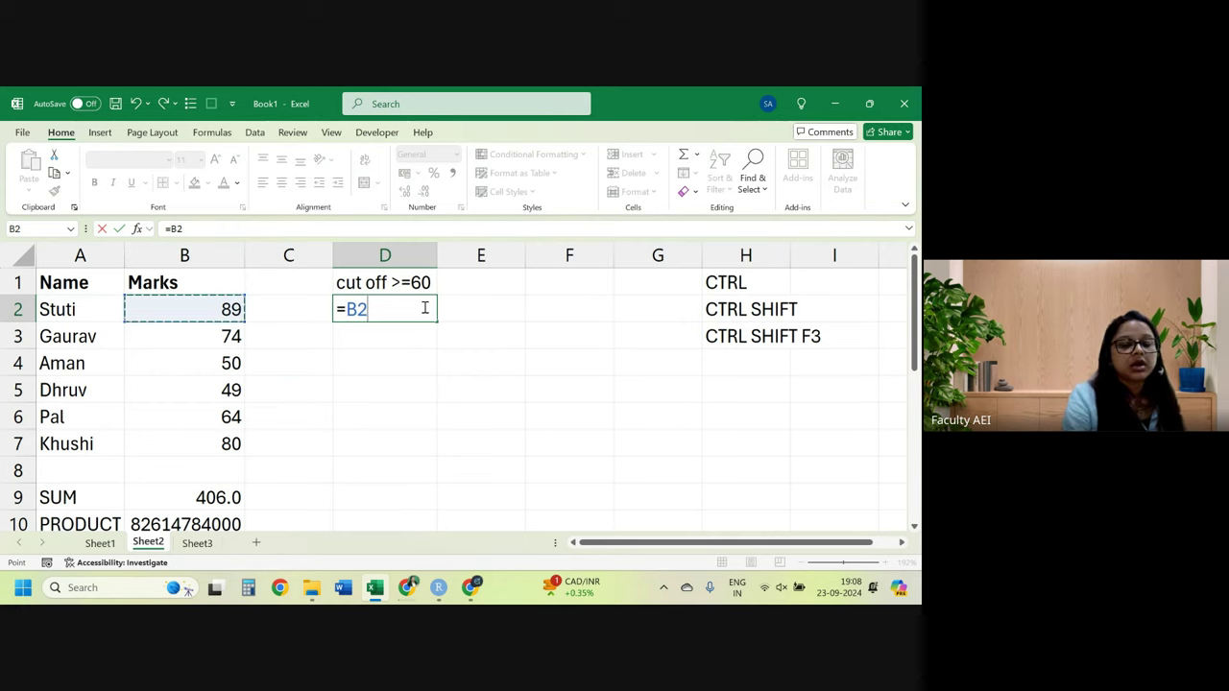
pyautogui.write('>=60')
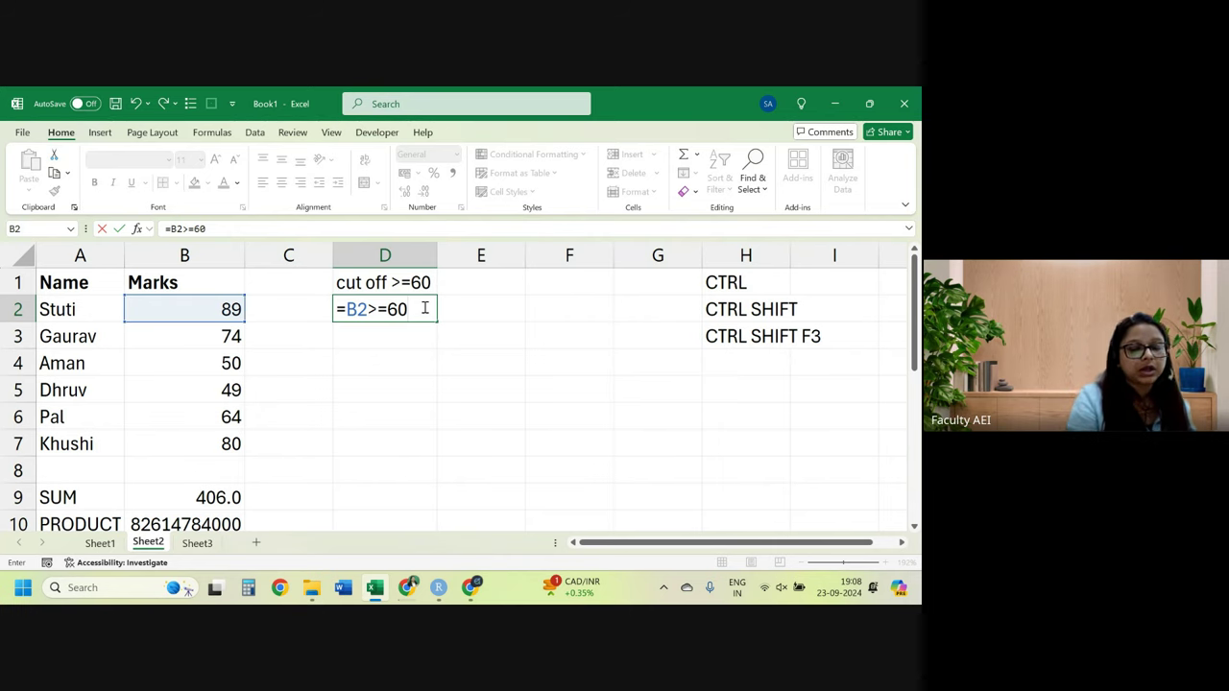
pyautogui.press('Return')
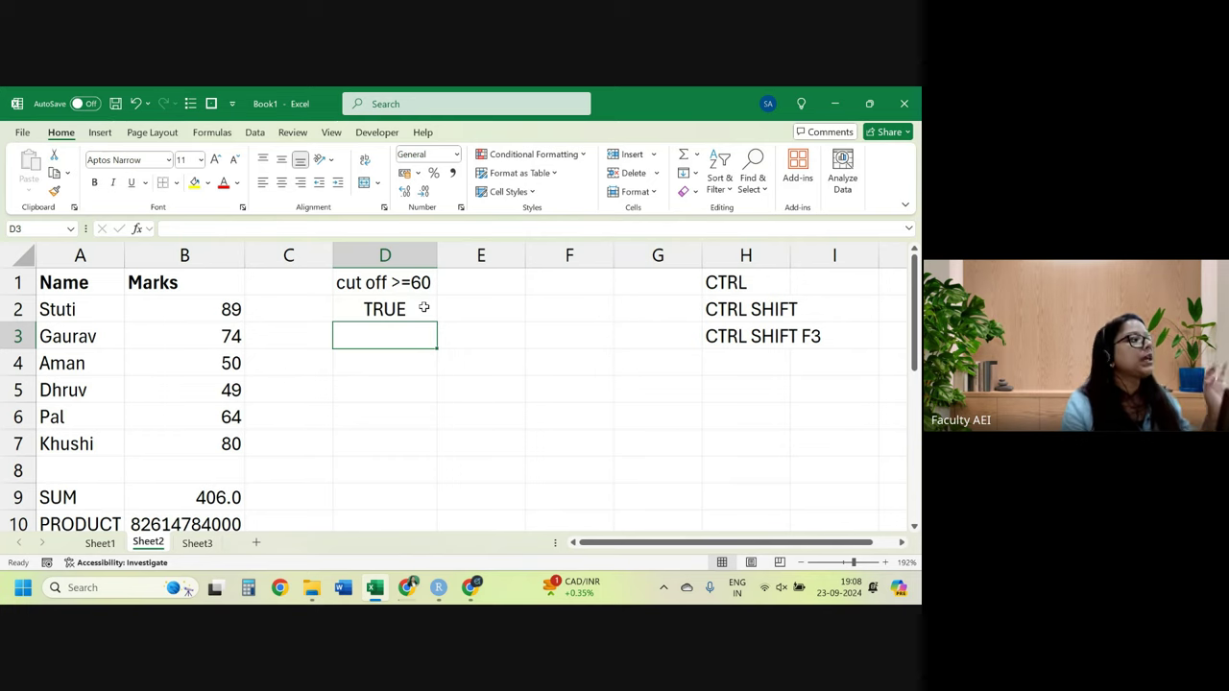
pyautogui.click(423, 307)
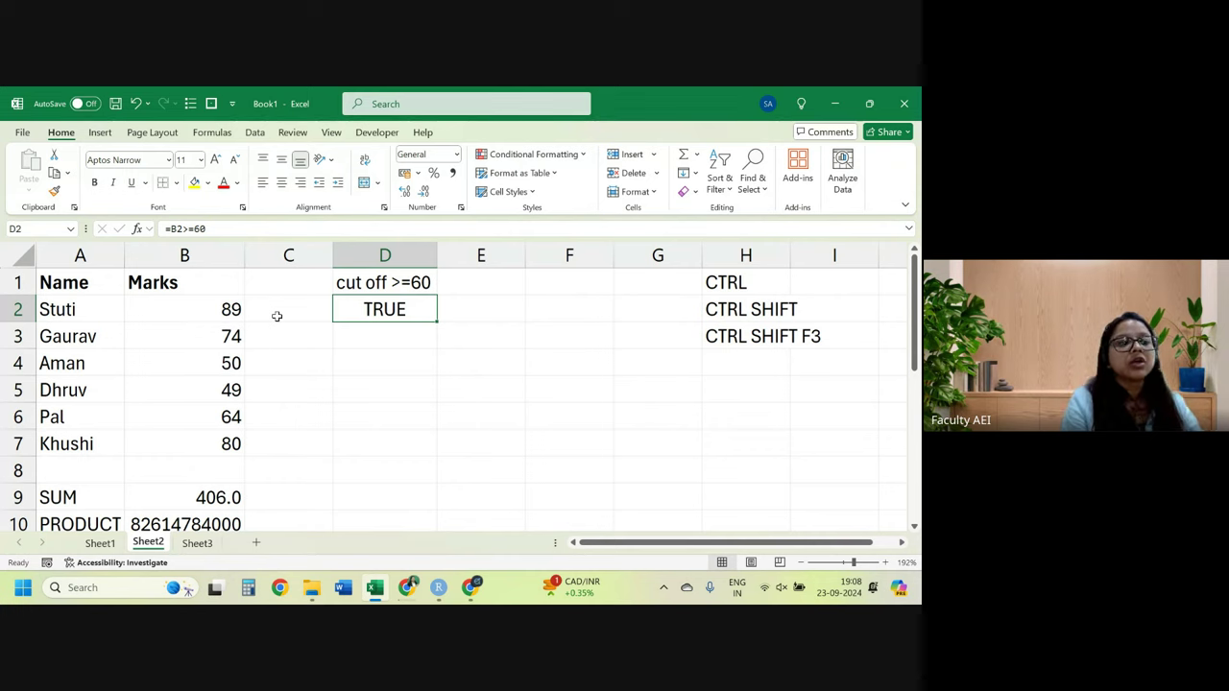
# Enter =B3>=60 in D3 so it also shows TRUE.
pyautogui.click(377, 343)
pyautogui.write('=')
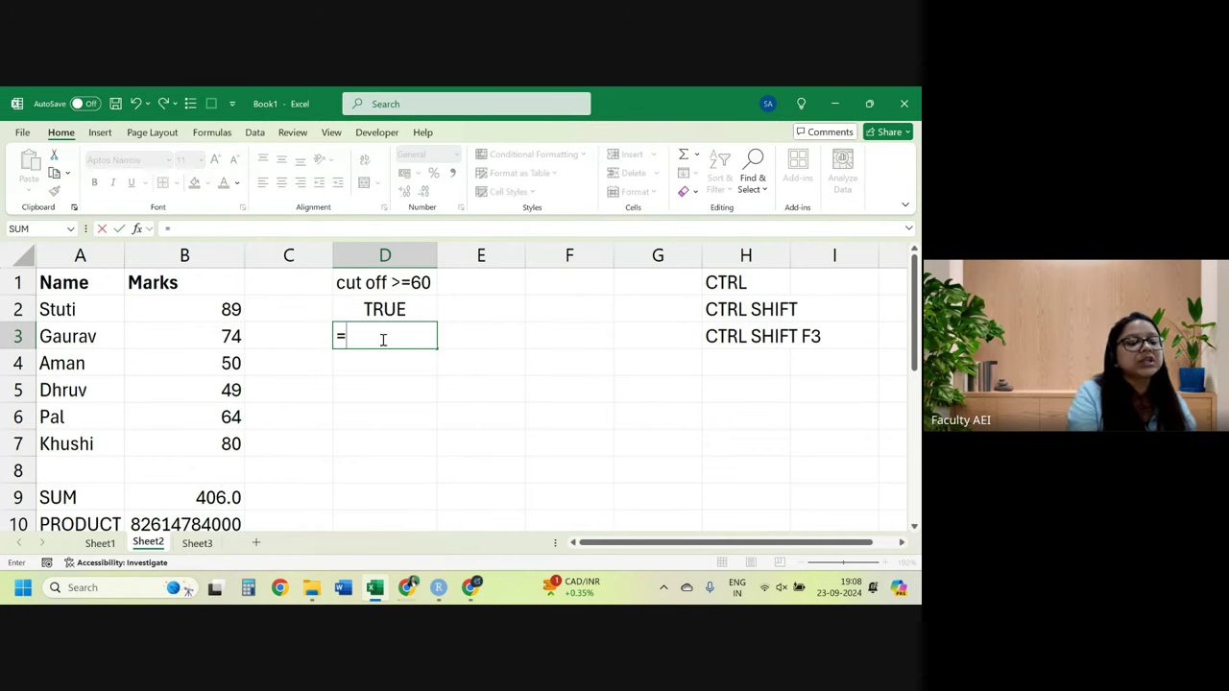
pyautogui.press('Left')
pyautogui.press('Left')
pyautogui.write('>=')
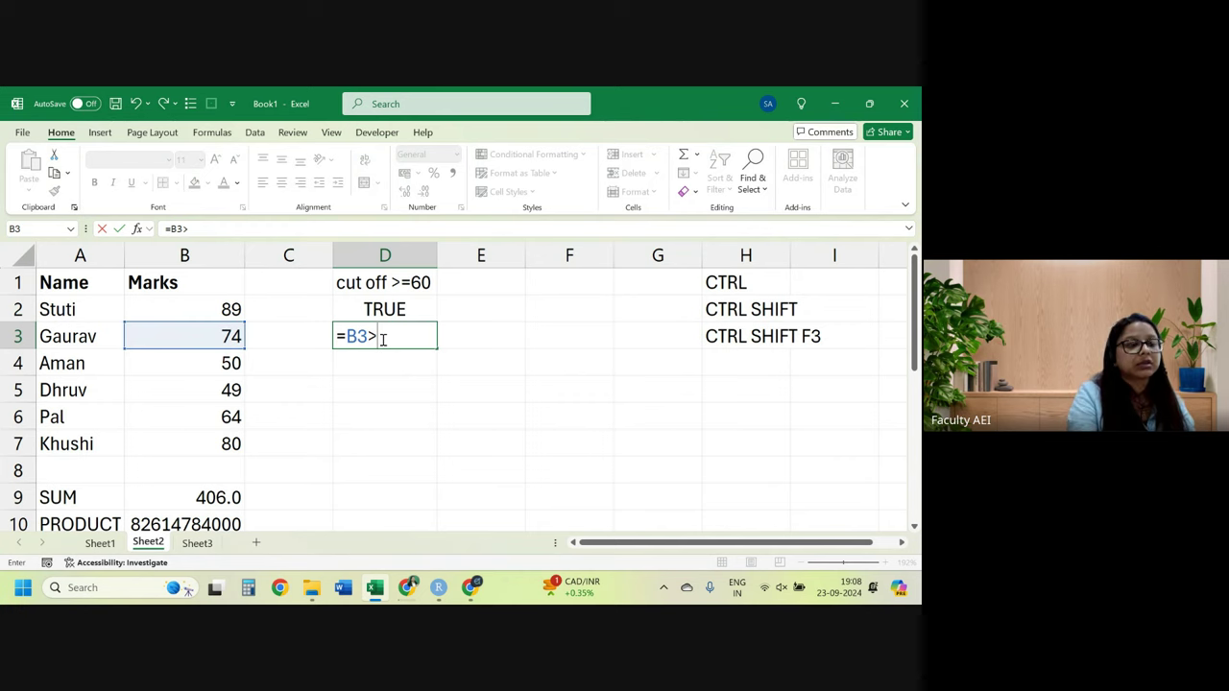
pyautogui.write('60')
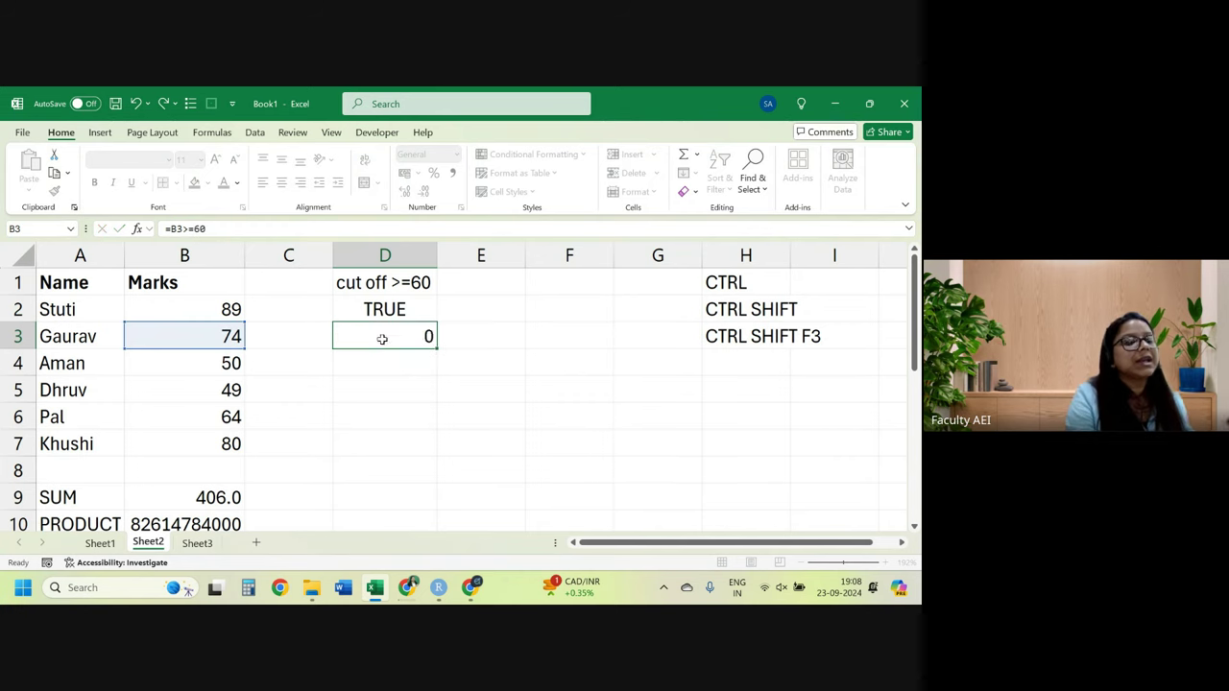
pyautogui.press('Return')
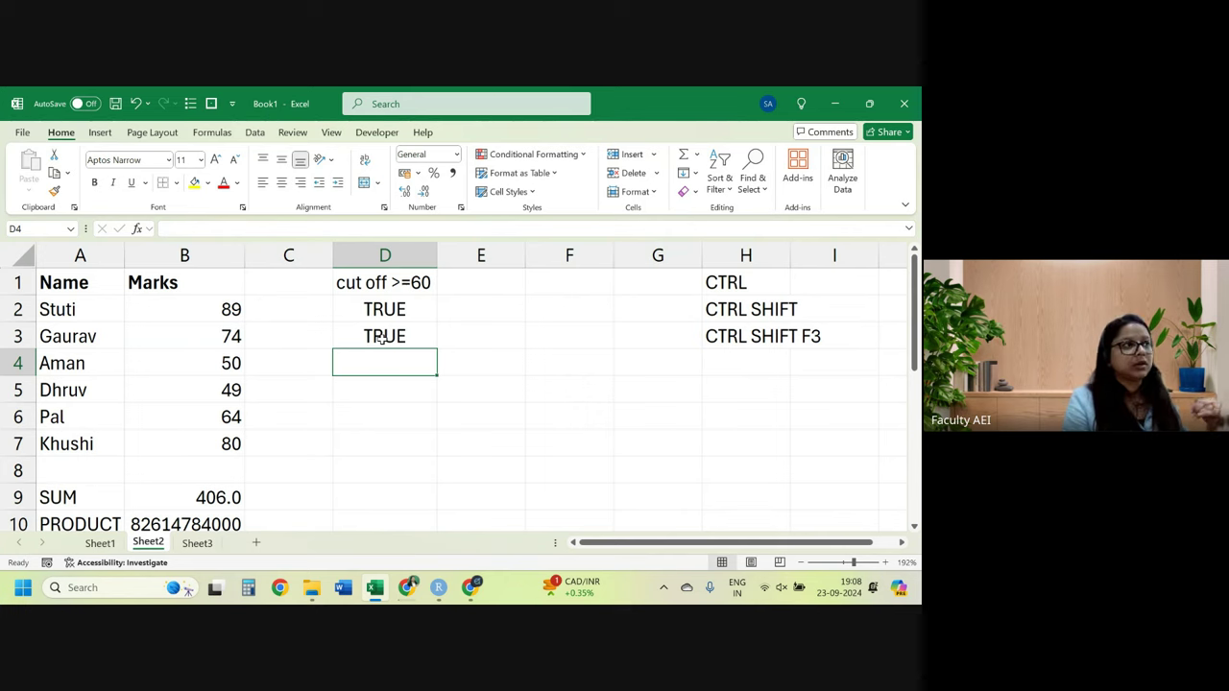
# Fill the >=60 check from D3 down to D7 and inspect the formulas in D2–D4.
pyautogui.click(386, 335)
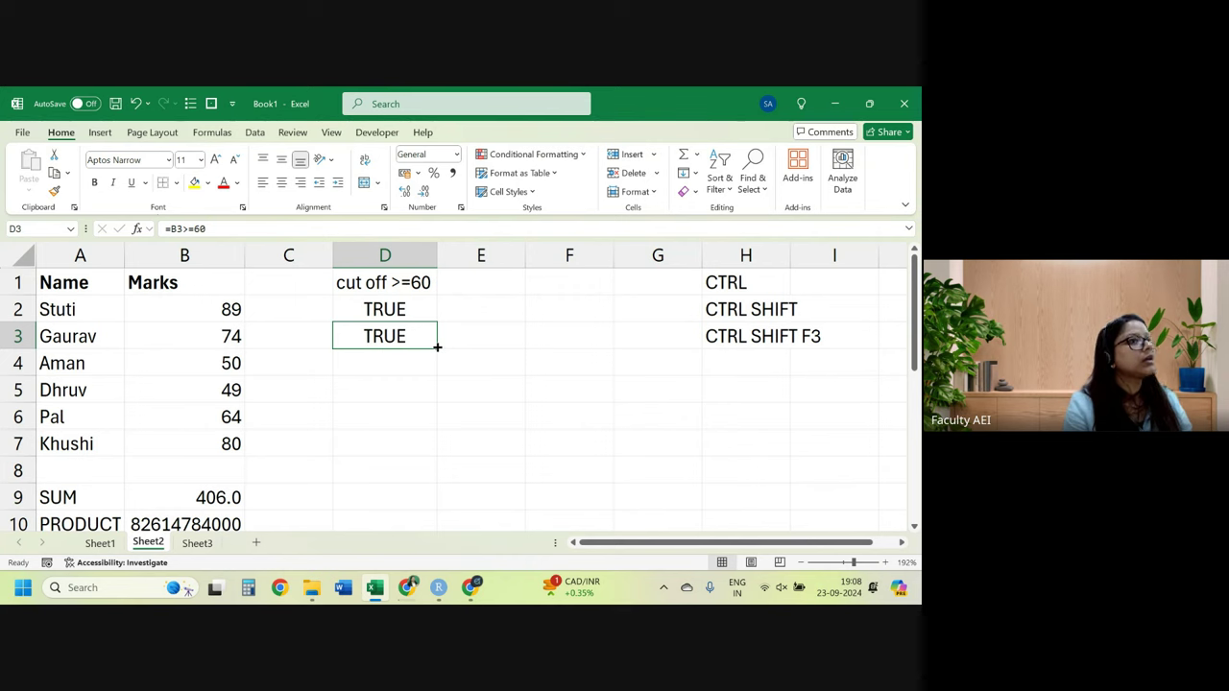
pyautogui.moveTo(437, 348); pyautogui.dragTo(429, 451)
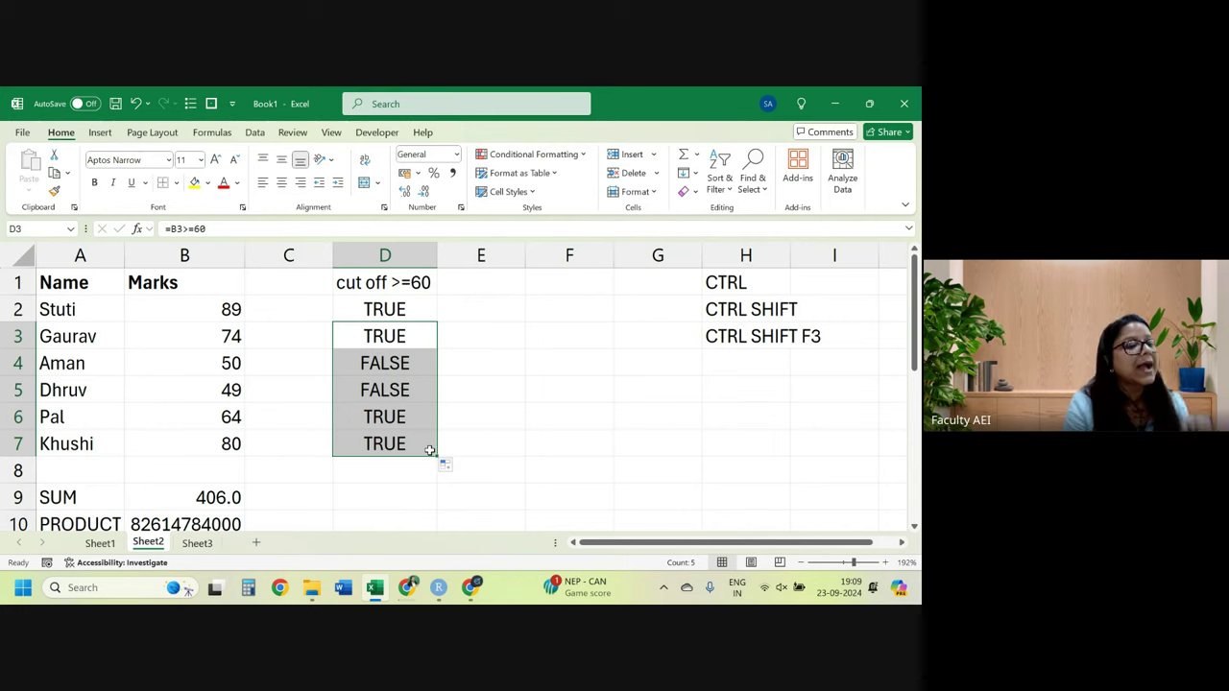
pyautogui.doubleClick(376, 312)
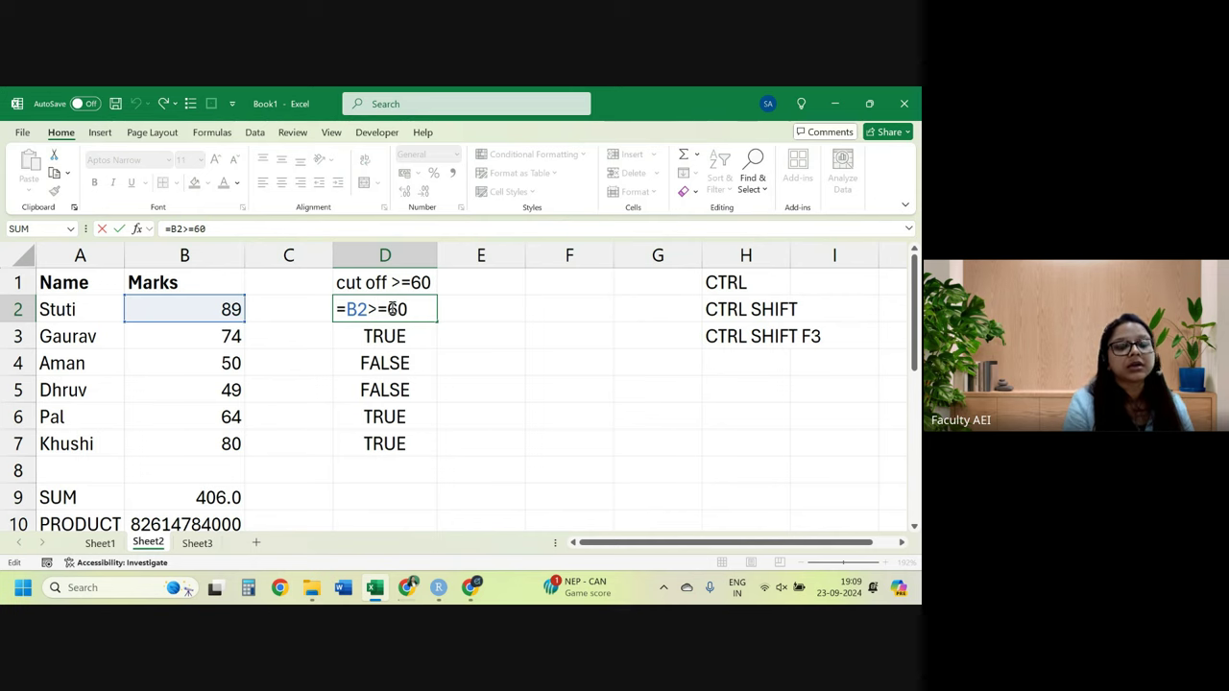
pyautogui.press('Return')
pyautogui.doubleClick(385, 333)
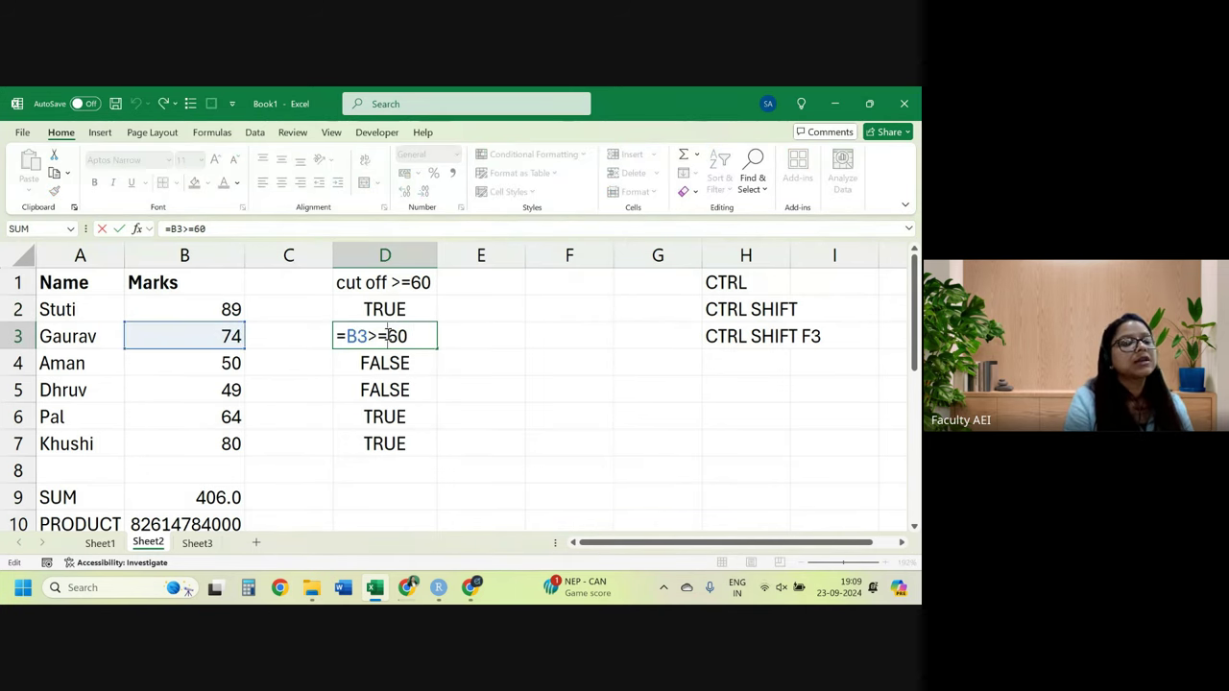
pyautogui.press('Return')
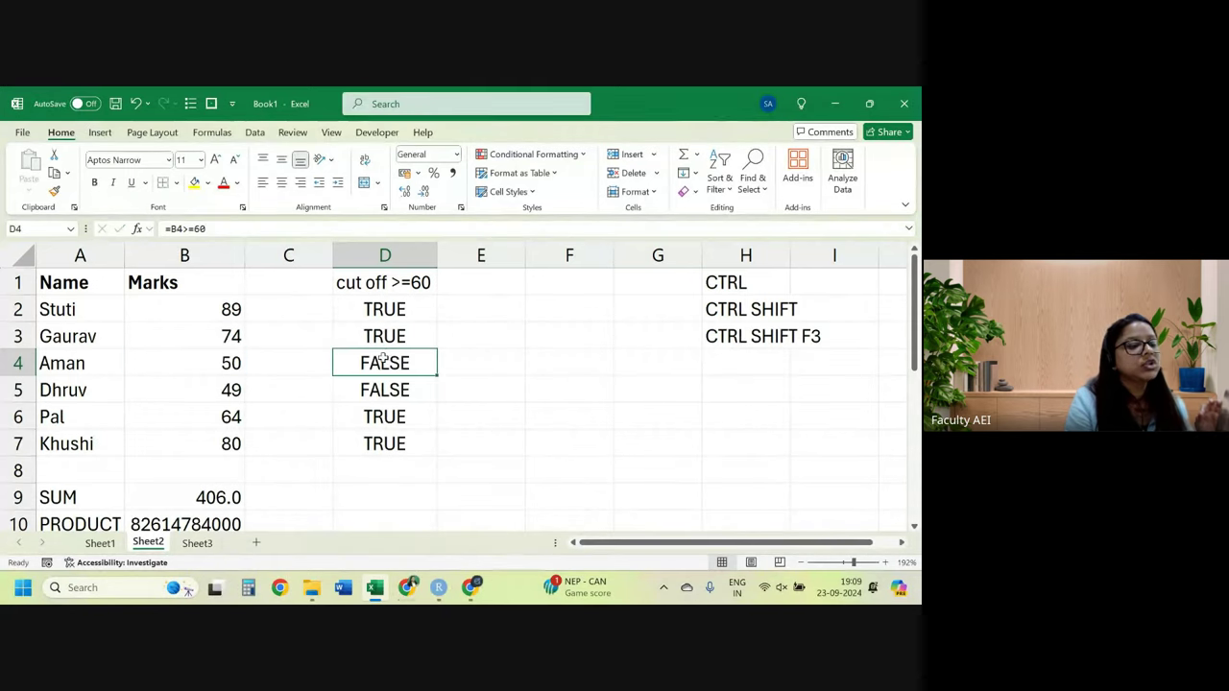
pyautogui.doubleClick(383, 361)
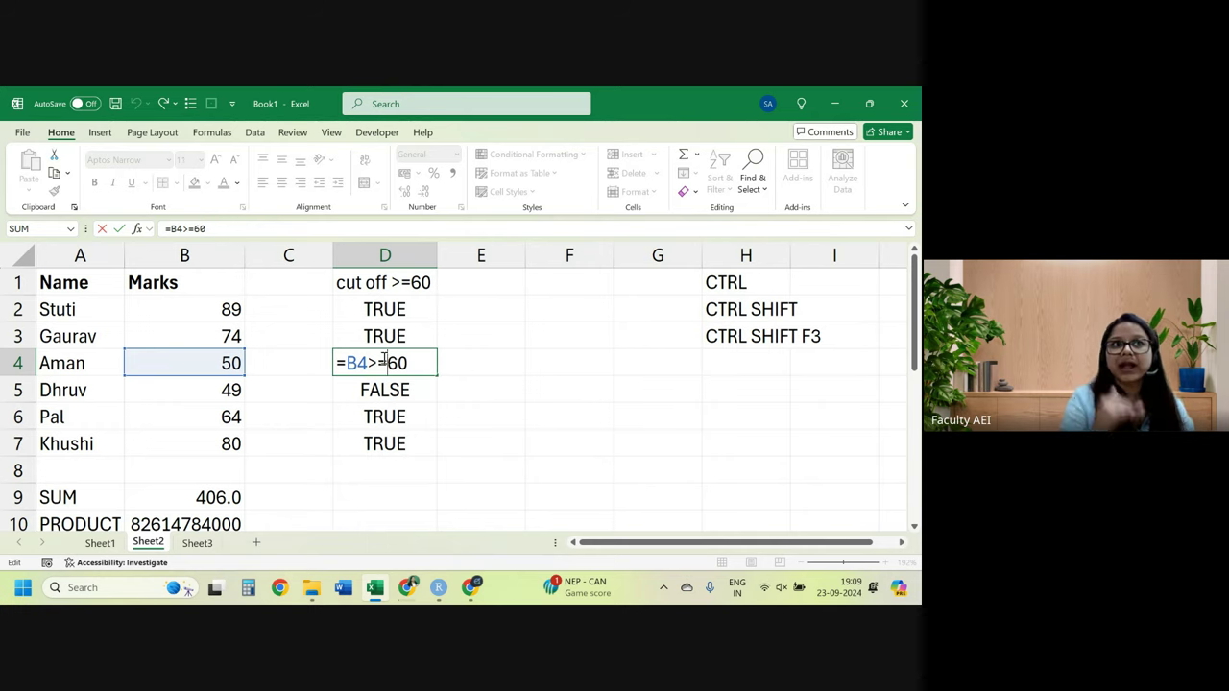
pyautogui.click(419, 281)
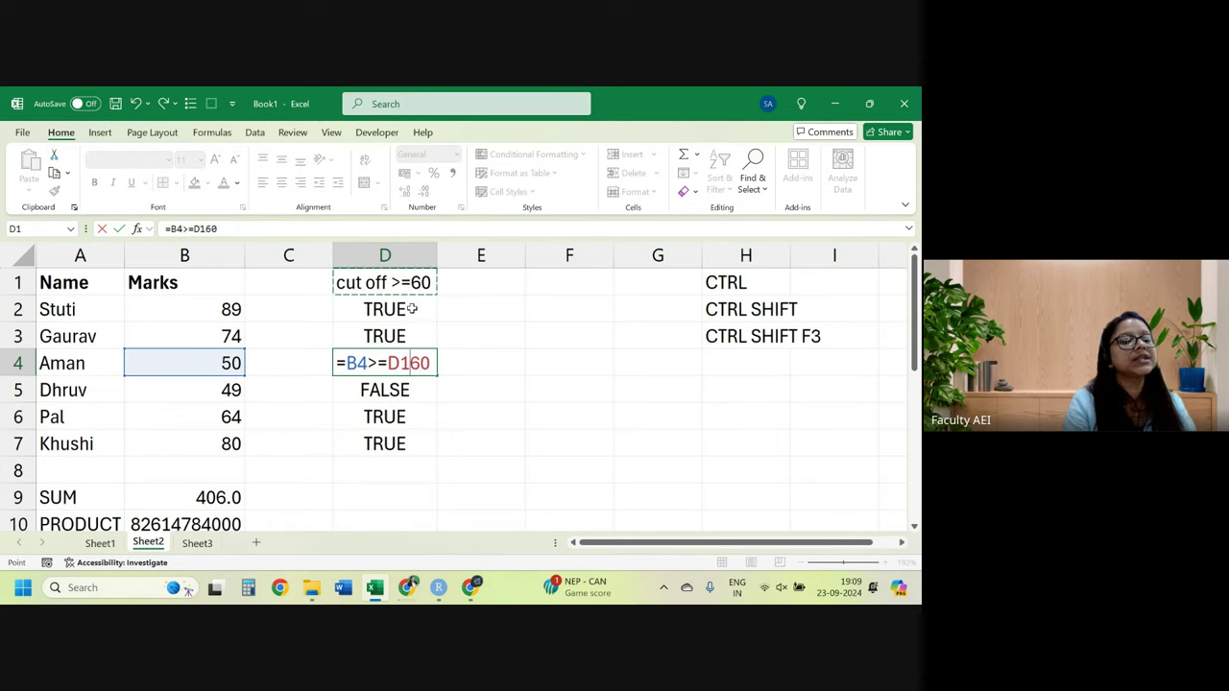
pyautogui.press('BackSpace')
pyautogui.press('BackSpace')
pyautogui.press('Return')
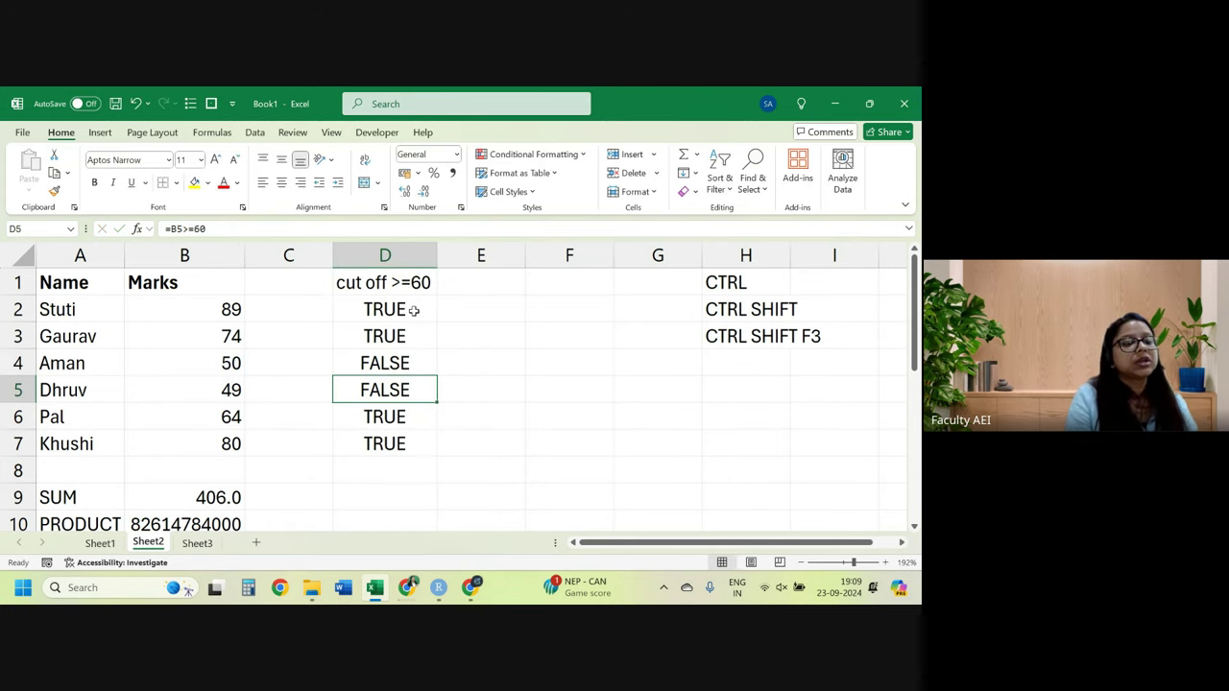
pyautogui.click(414, 311)
pyautogui.moveTo(435, 324); pyautogui.dragTo(538, 312)
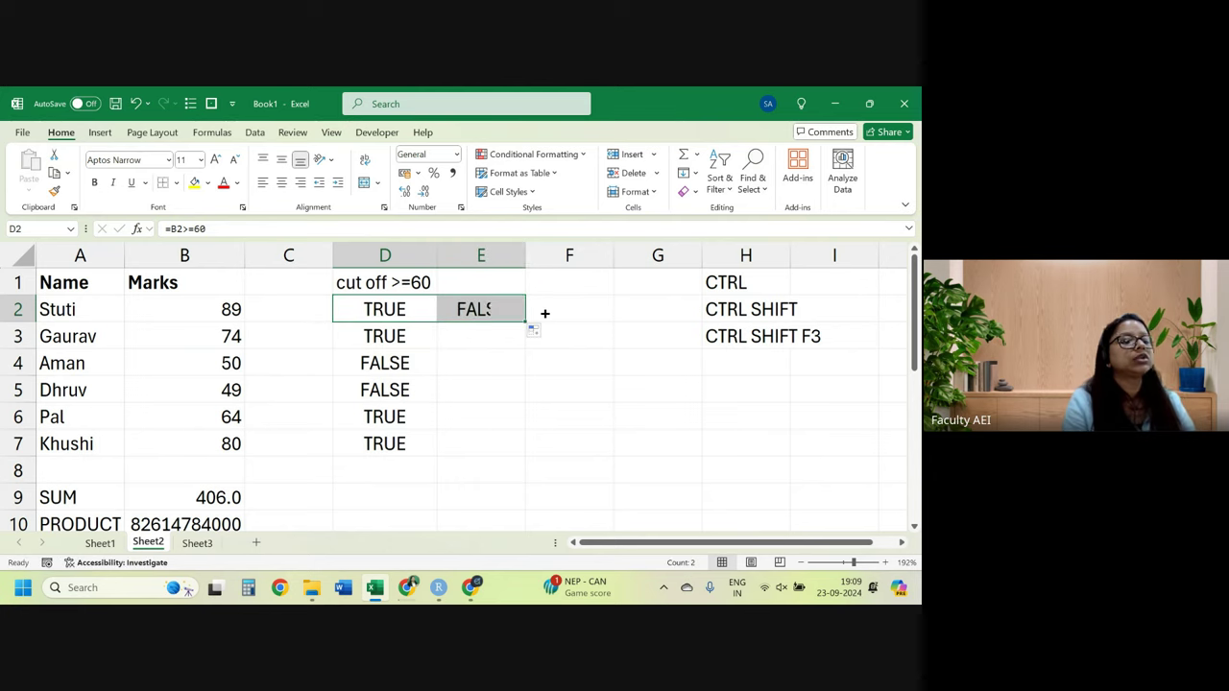
pyautogui.click(474, 312)
pyautogui.doubleClick(475, 312)
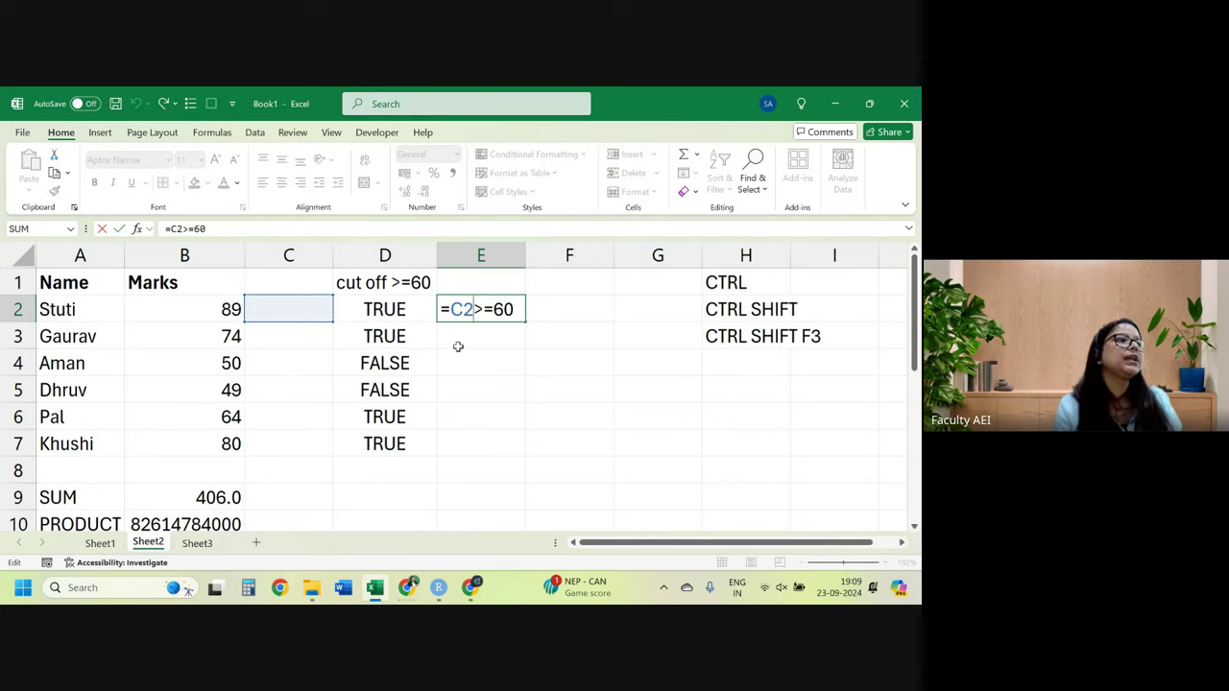
pyautogui.press('Return')
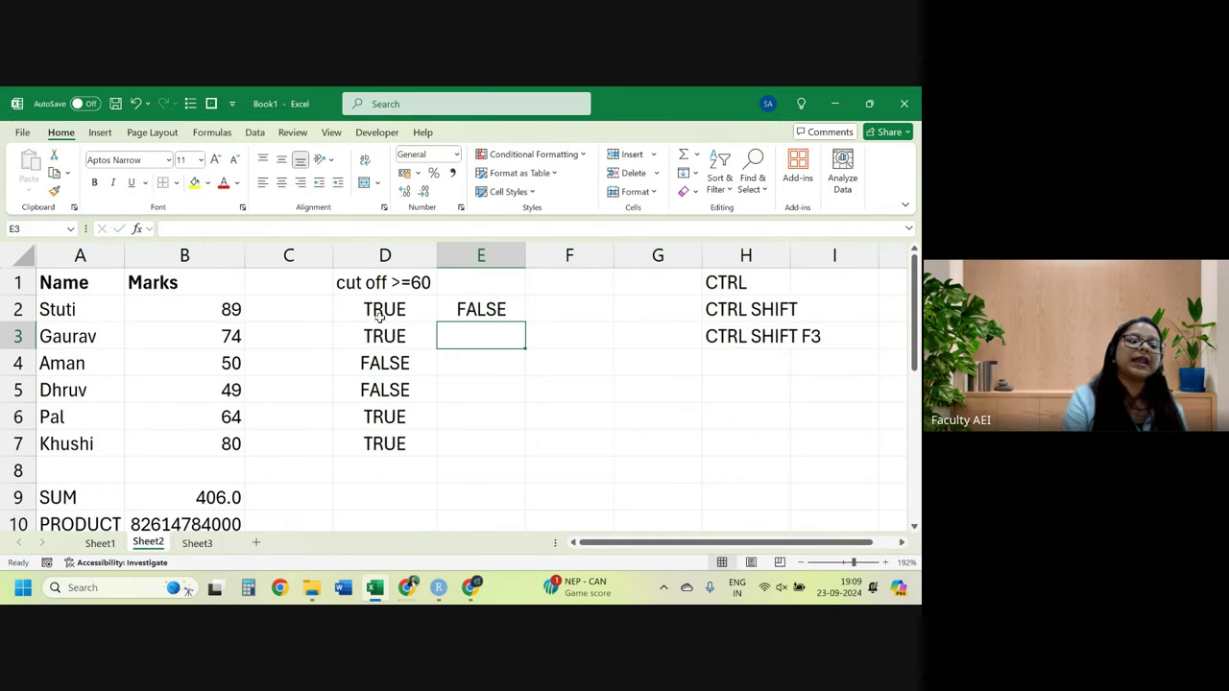
pyautogui.click(379, 307)
pyautogui.moveTo(437, 321); pyautogui.dragTo(272, 326)
pyautogui.click(272, 310)
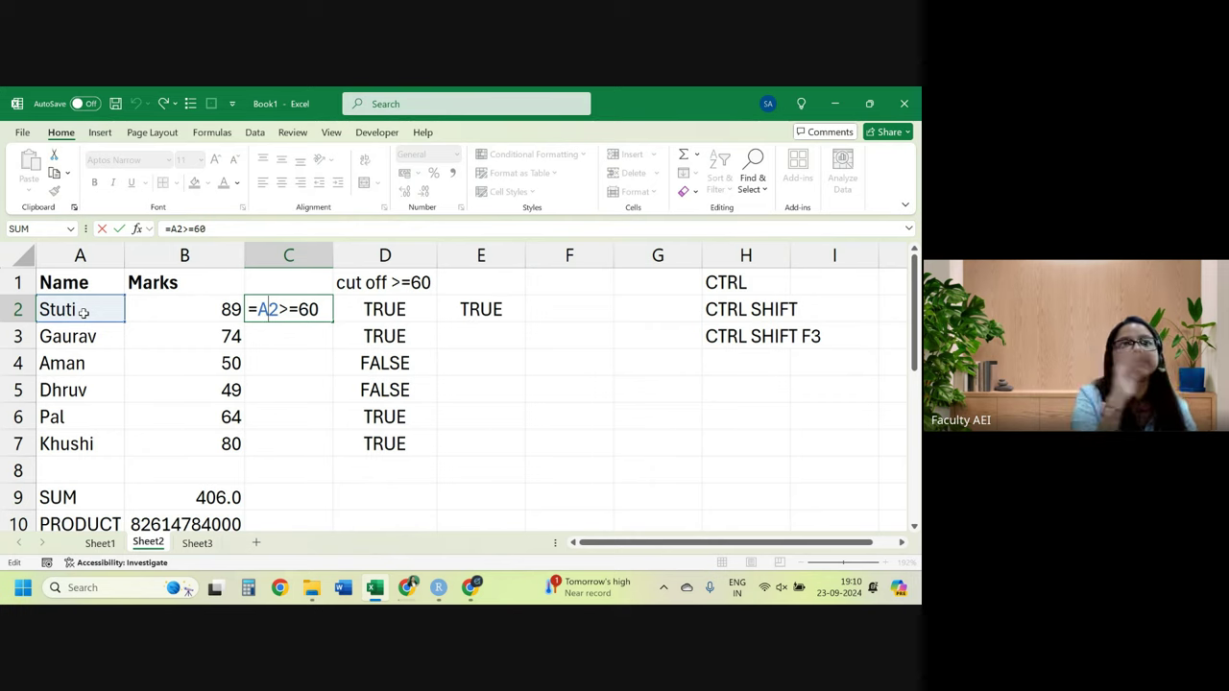
pyautogui.press('Return')
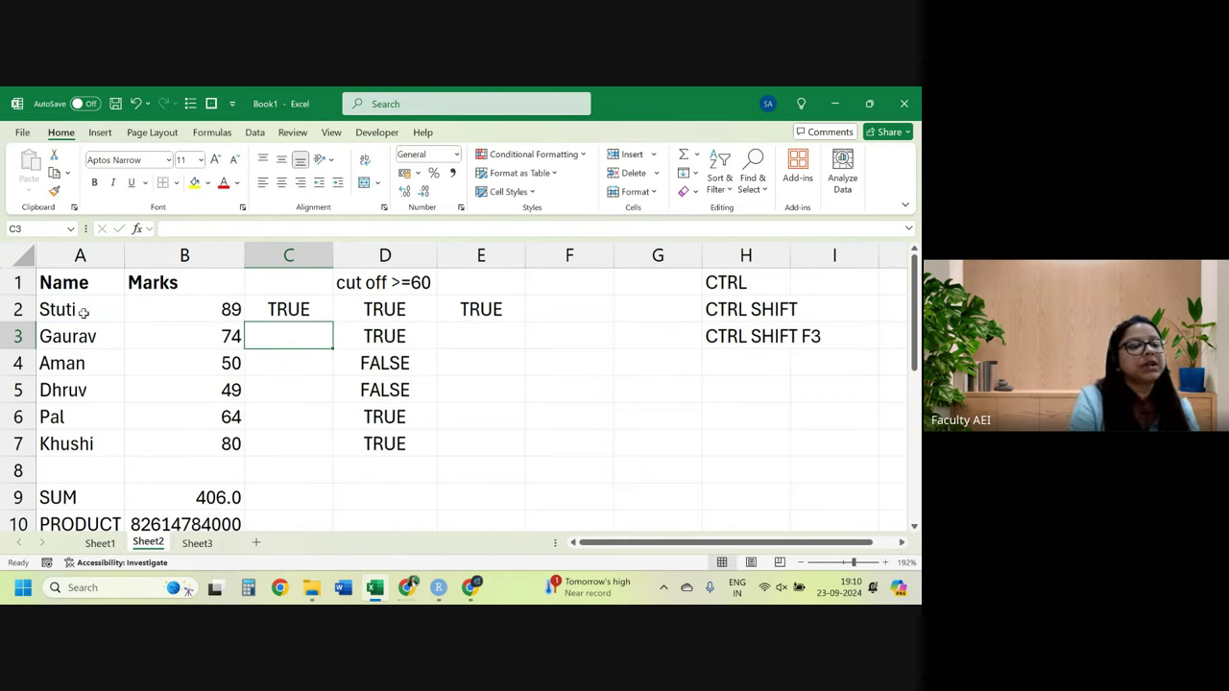
pyautogui.click(293, 309)
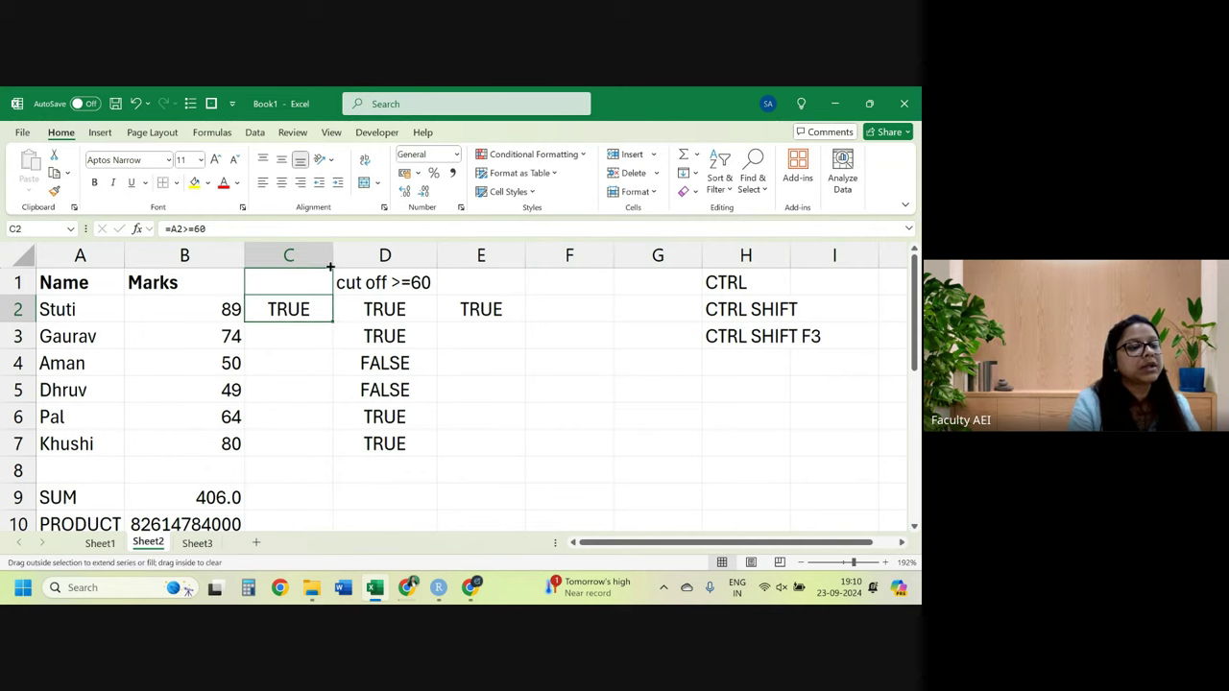
pyautogui.moveTo(334, 324); pyautogui.dragTo(330, 278)
pyautogui.click(306, 282)
pyautogui.doubleClick(306, 282)
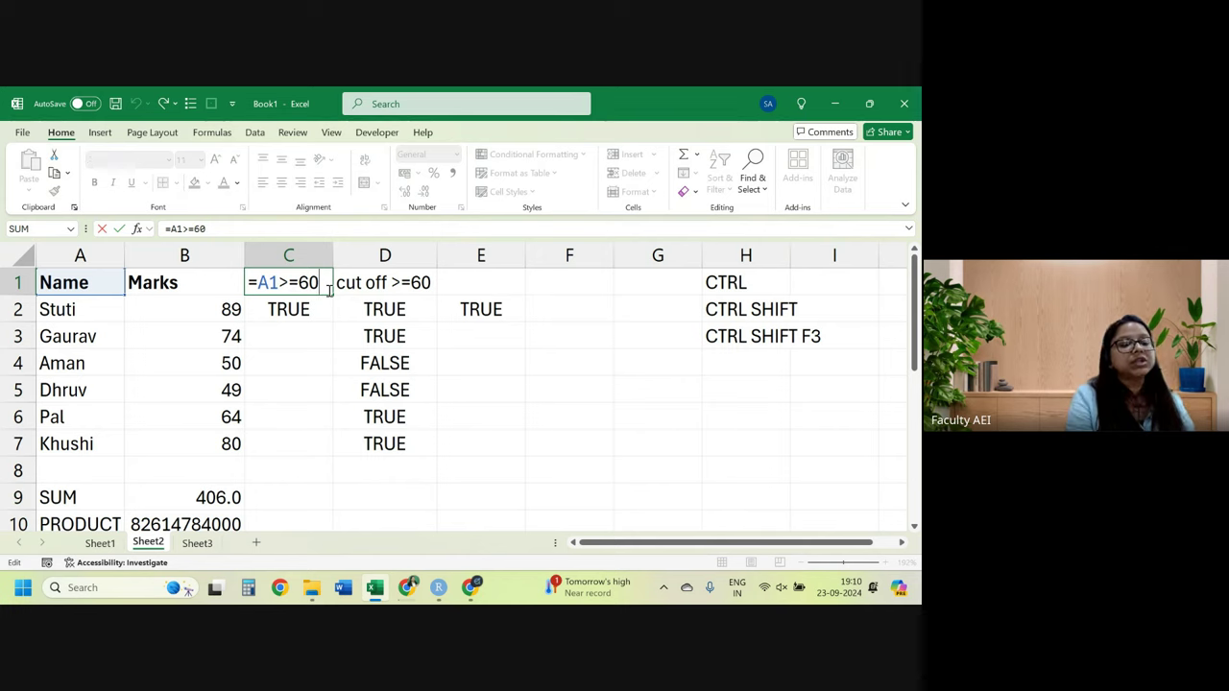
pyautogui.press('Return')
pyautogui.keyDown('shift'); pyautogui.click(327, 288); pyautogui.keyUp('shift')
pyautogui.press('Delete')
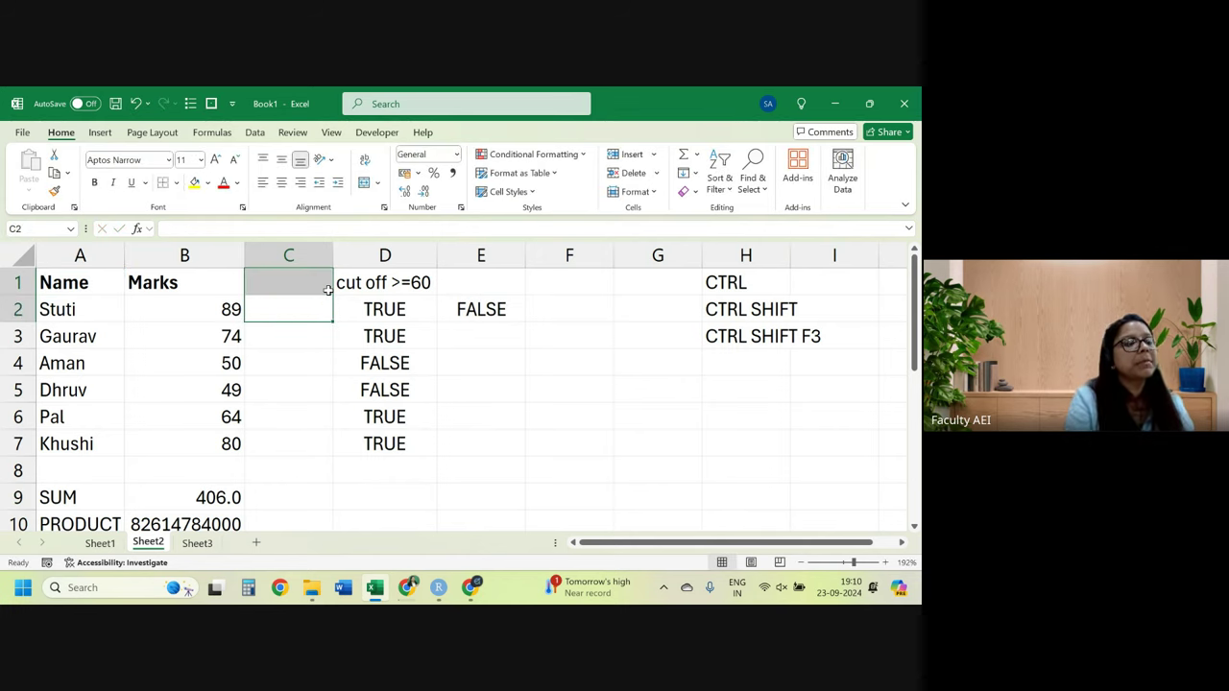
pyautogui.click(485, 313)
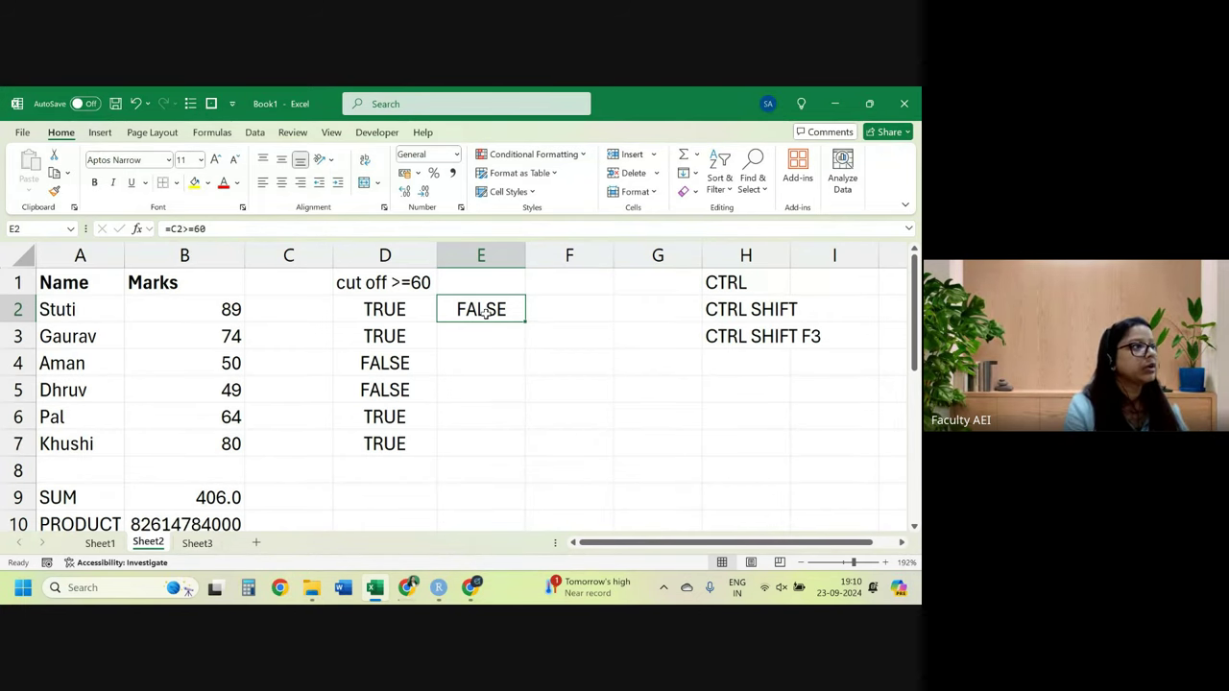
pyautogui.click(387, 311)
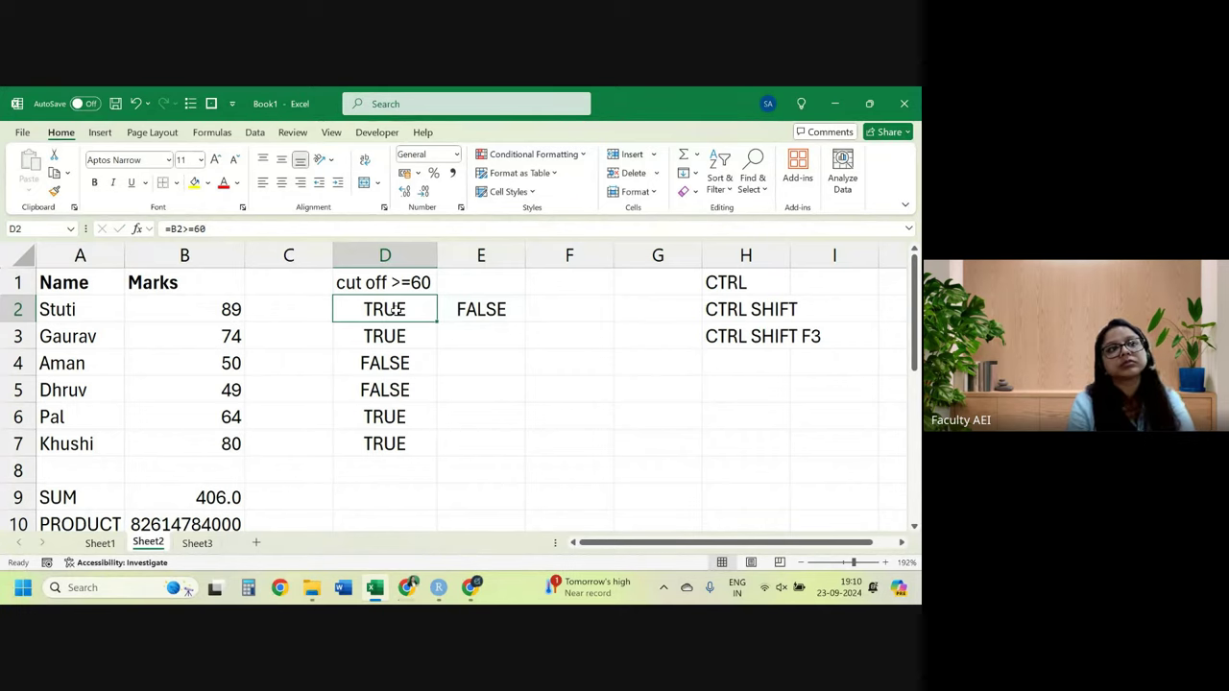
pyautogui.doubleClick(397, 309)
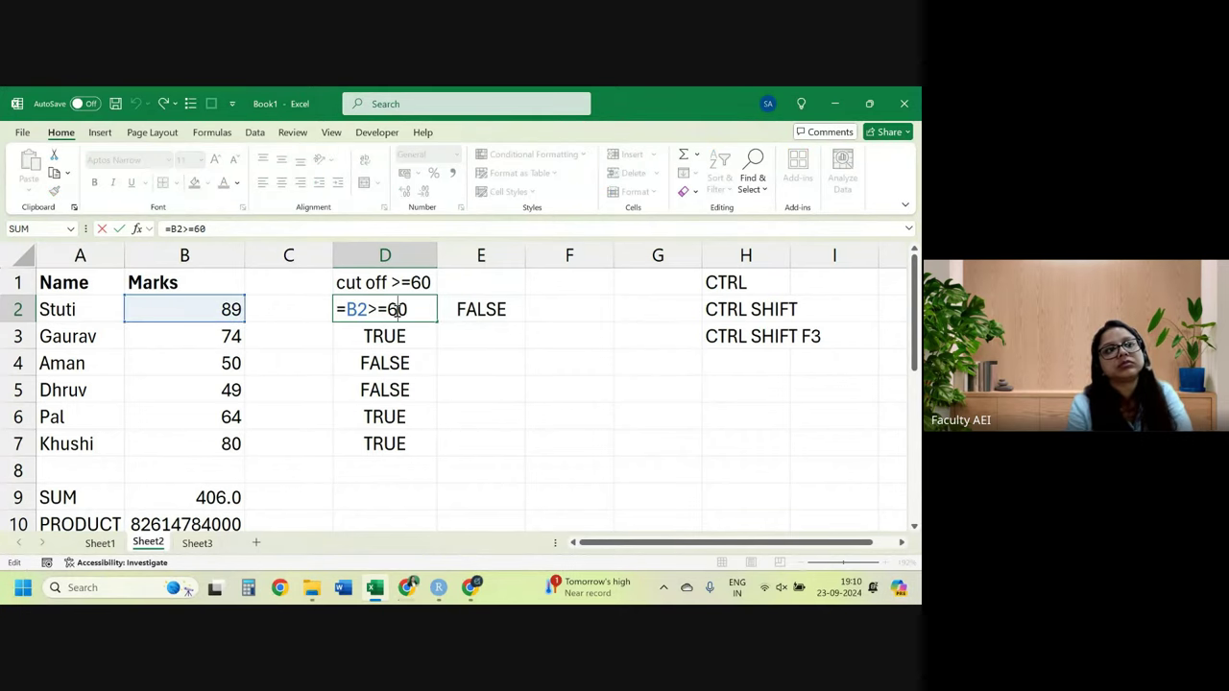
pyautogui.press('Escape')
pyautogui.click(484, 319)
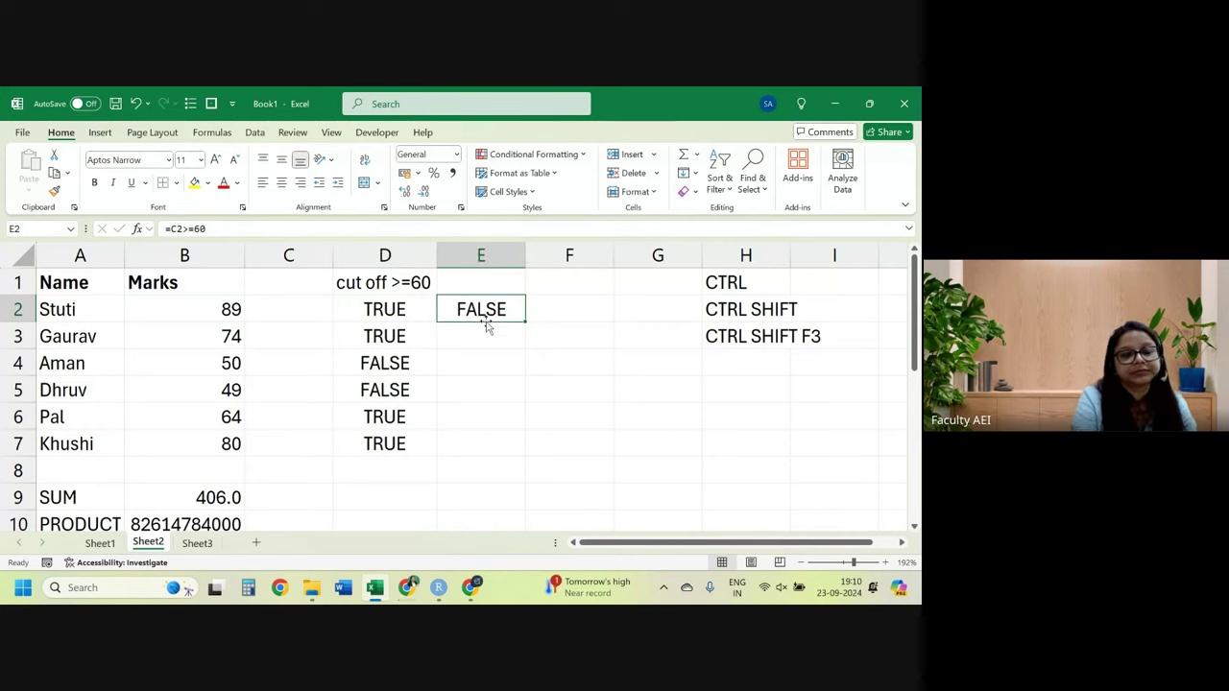
pyautogui.press('Delete')
pyautogui.click(408, 311)
pyautogui.doubleClick(411, 312)
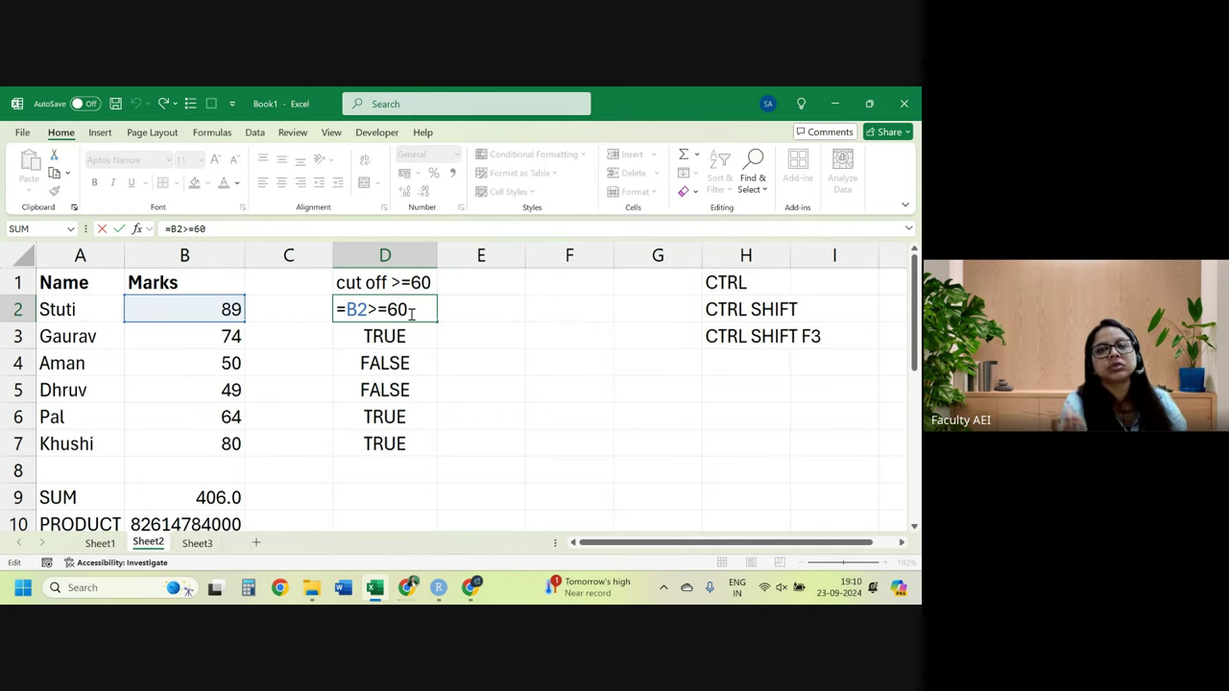
pyautogui.press('Return')
pyautogui.press('Up')
pyautogui.press('Right')
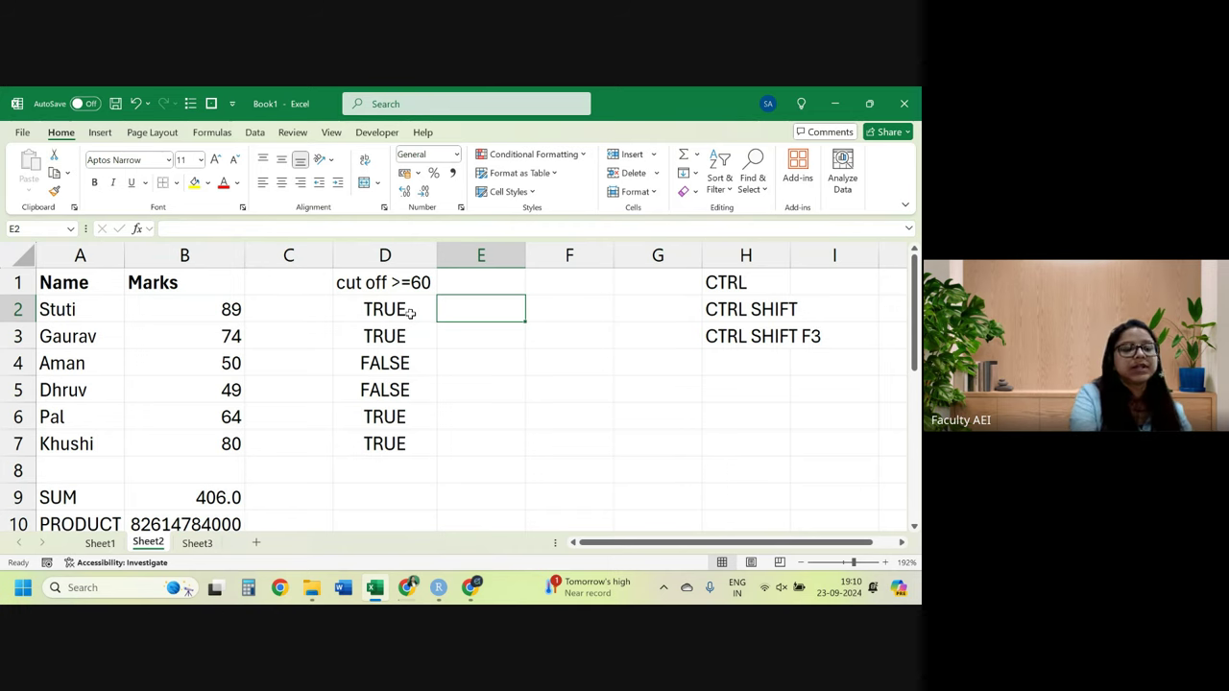
# Enter =B2=90 in E2 and fill it down through E7.
pyautogui.write('=')
pyautogui.press('Left')
pyautogui.press('Left')
pyautogui.press('Left')
pyautogui.write('=')
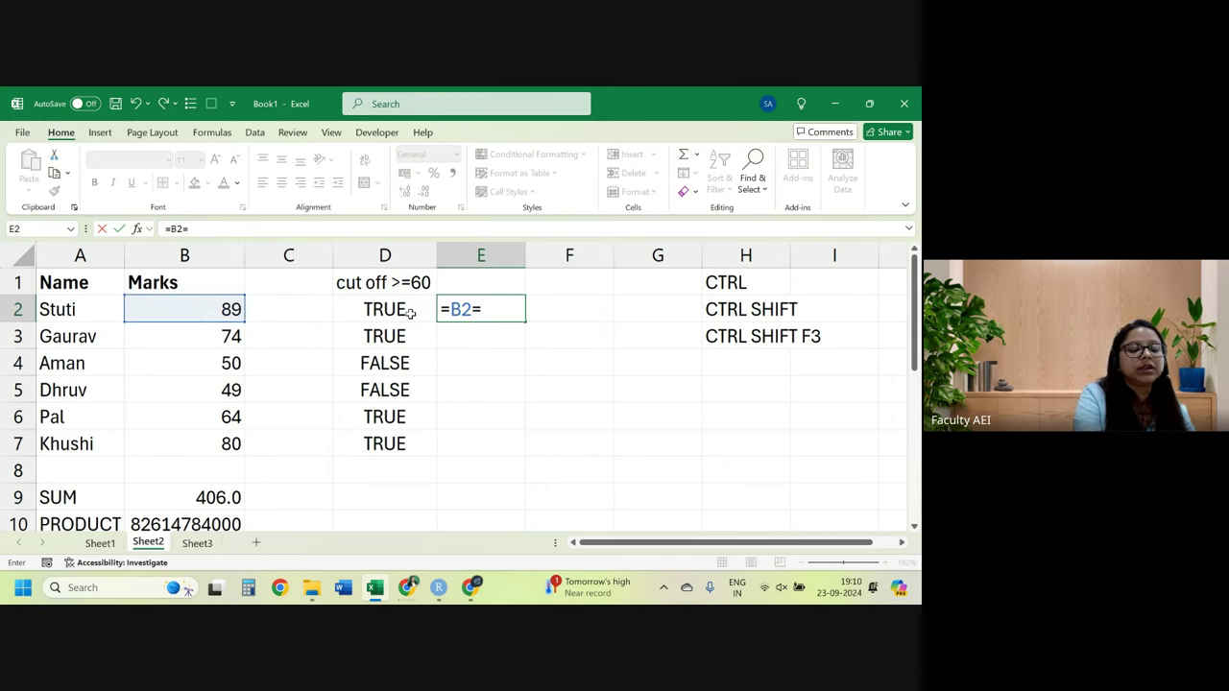
pyautogui.write('90')
pyautogui.press('Return')
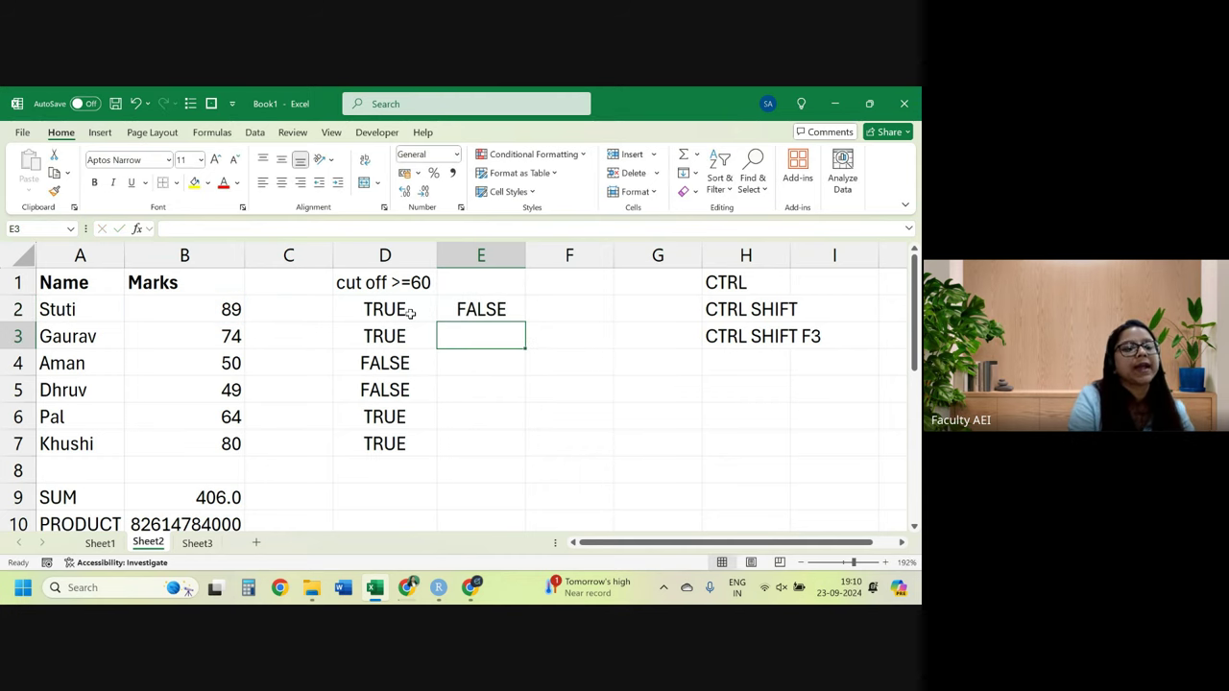
pyautogui.click(523, 312)
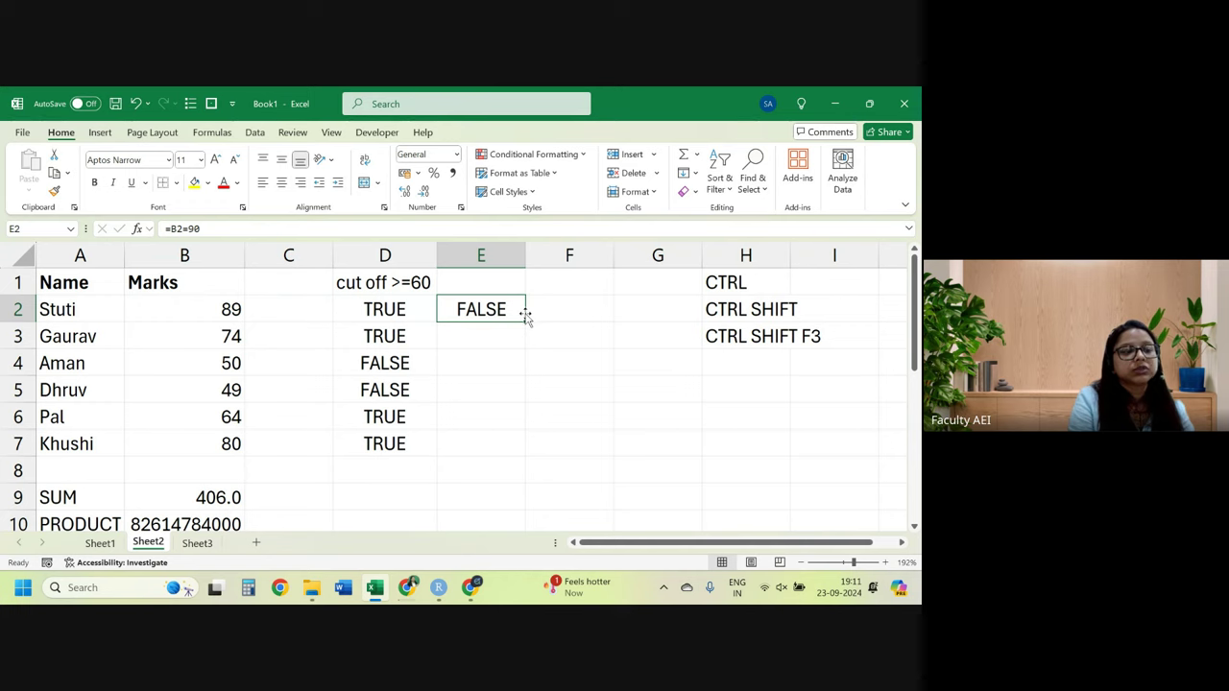
pyautogui.moveTo(526, 321); pyautogui.dragTo(528, 456)
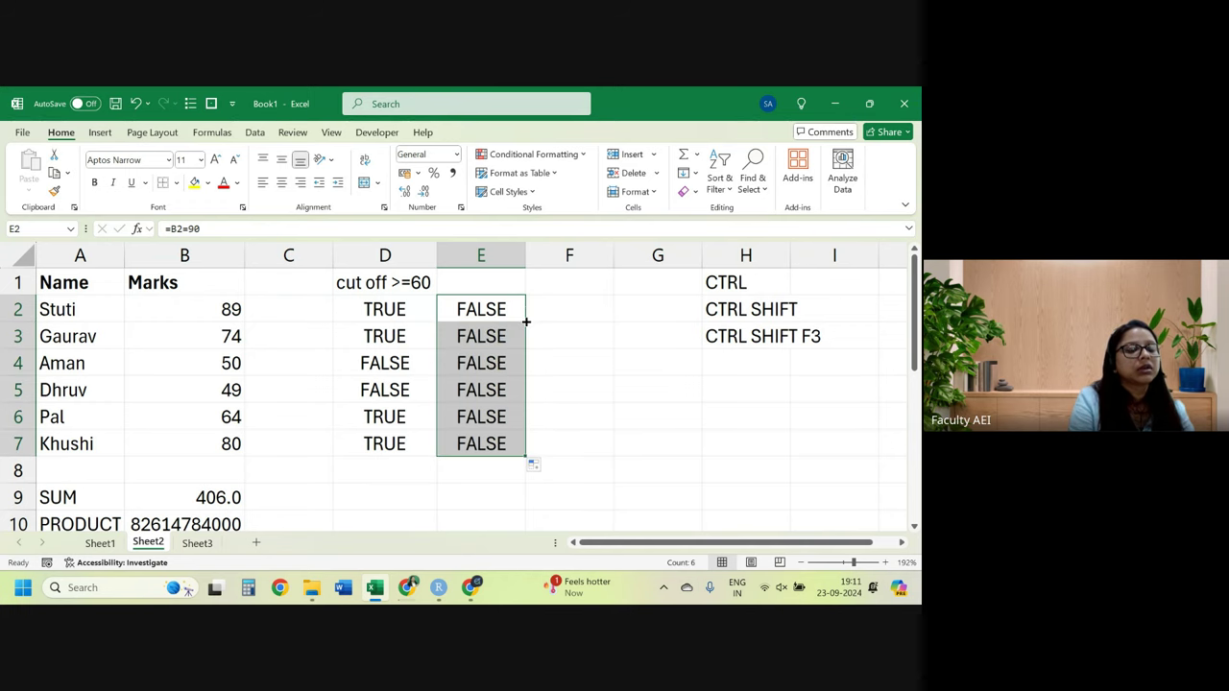
# Change the mark in B7 to 90 and review the equals-90 formulas in E2 and E3.
pyautogui.click(213, 444)
pyautogui.write('9')
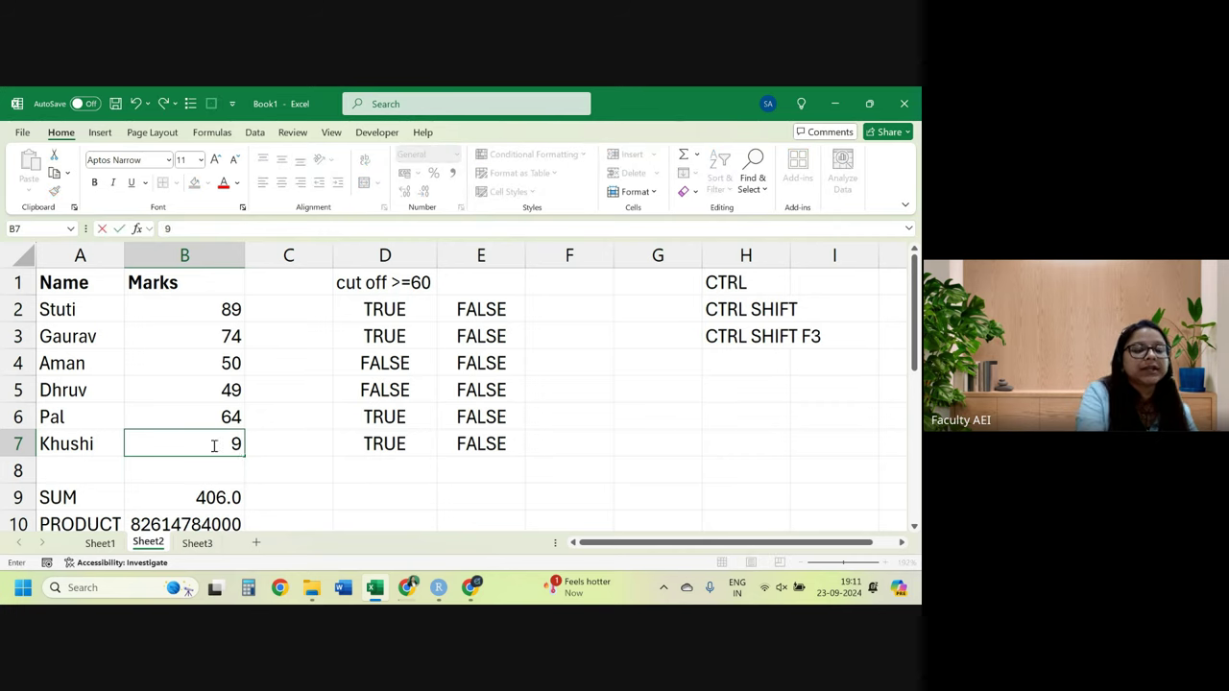
pyautogui.write('0')
pyautogui.press('Return')
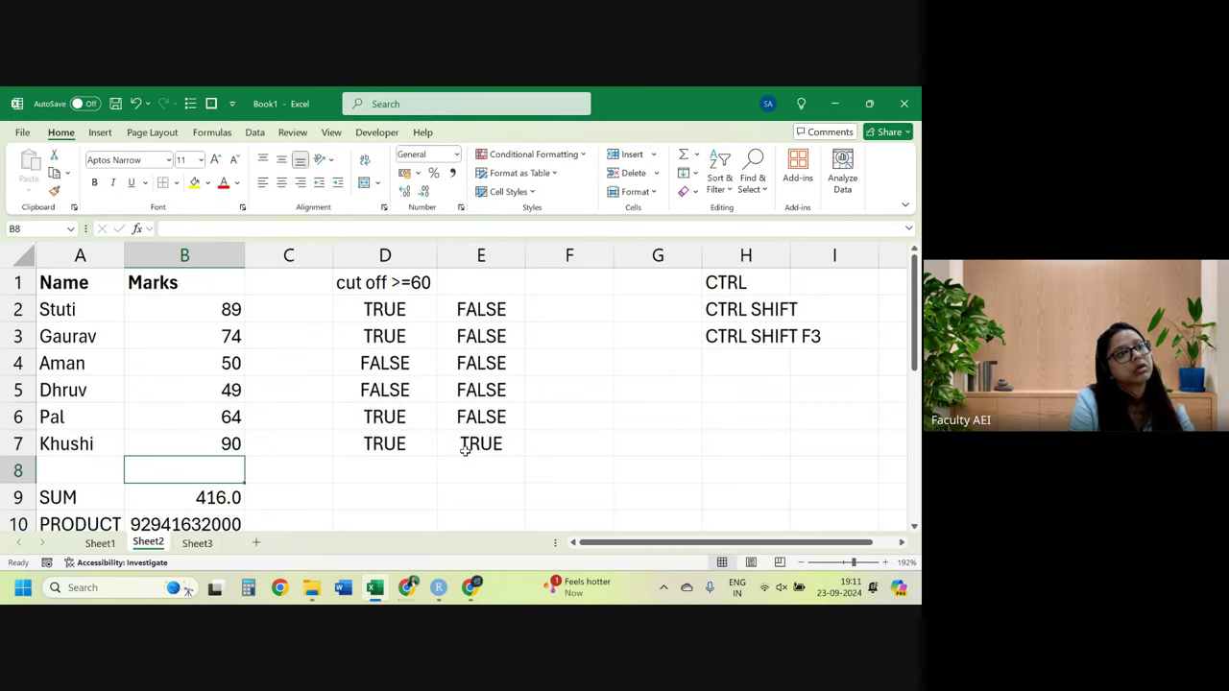
pyautogui.doubleClick(504, 310)
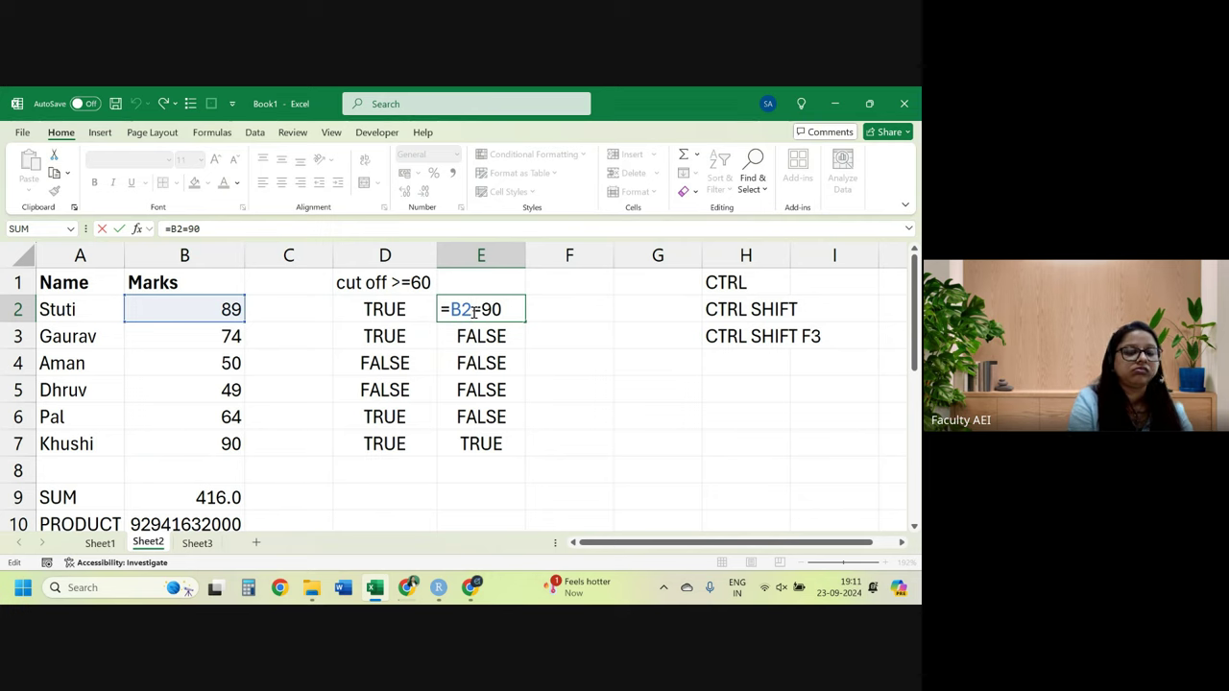
pyautogui.press('Escape')
pyautogui.hotkey('ctrl', 'shift', 'Down')
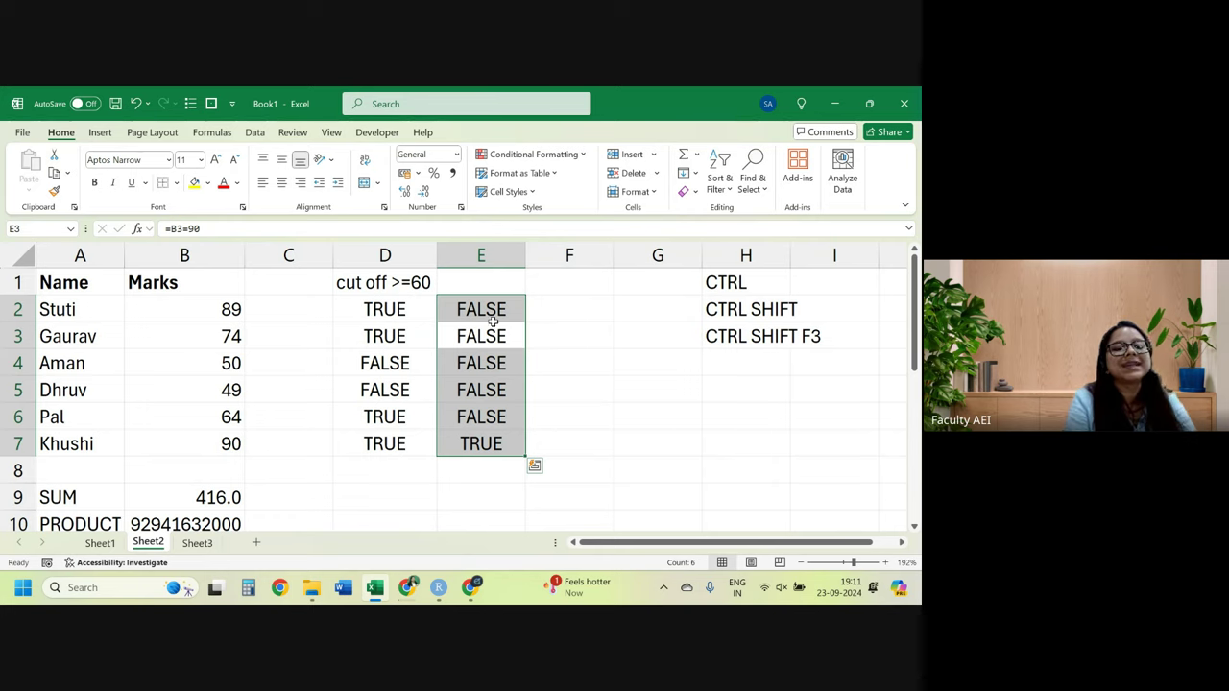
pyautogui.click(495, 326)
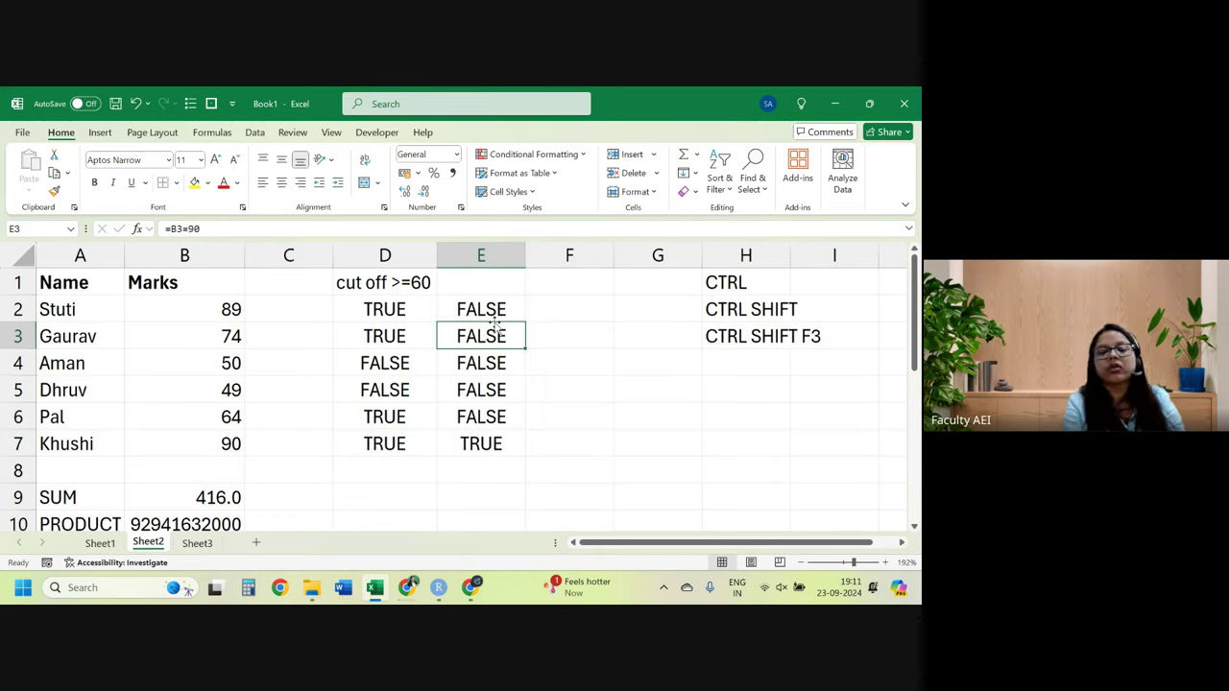
pyautogui.doubleClick(498, 304)
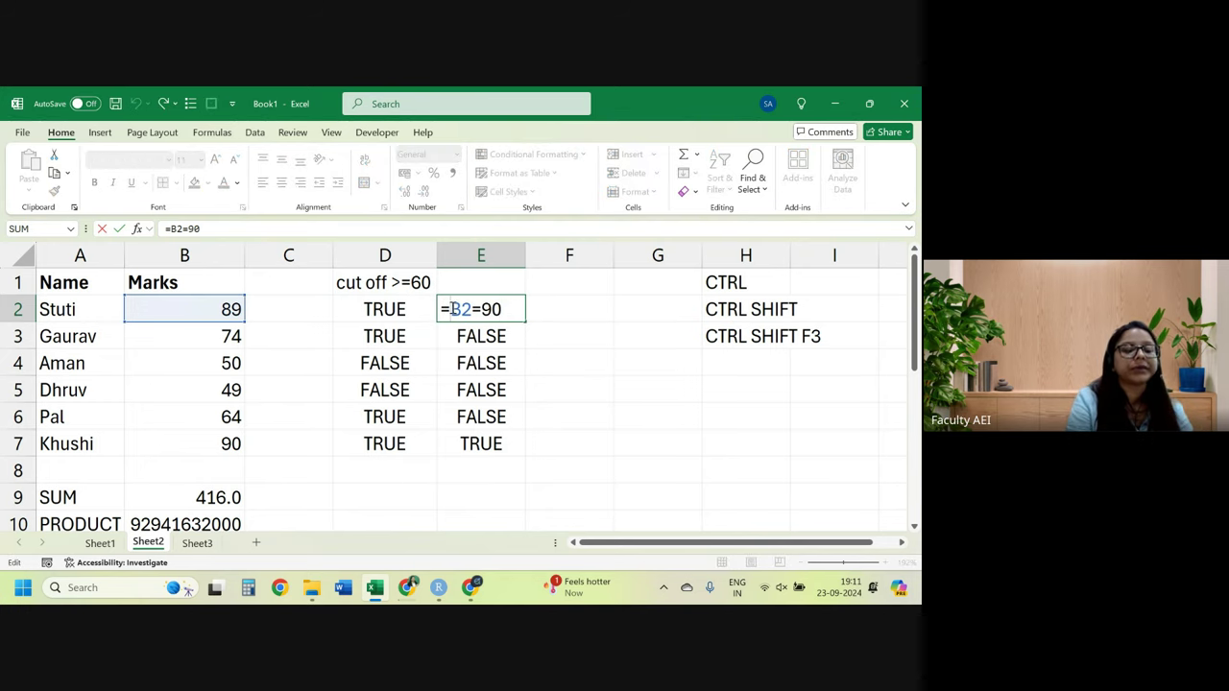
# Wrap E2's check in the NOT function, making it =NOT(B2=90).
pyautogui.write('no')
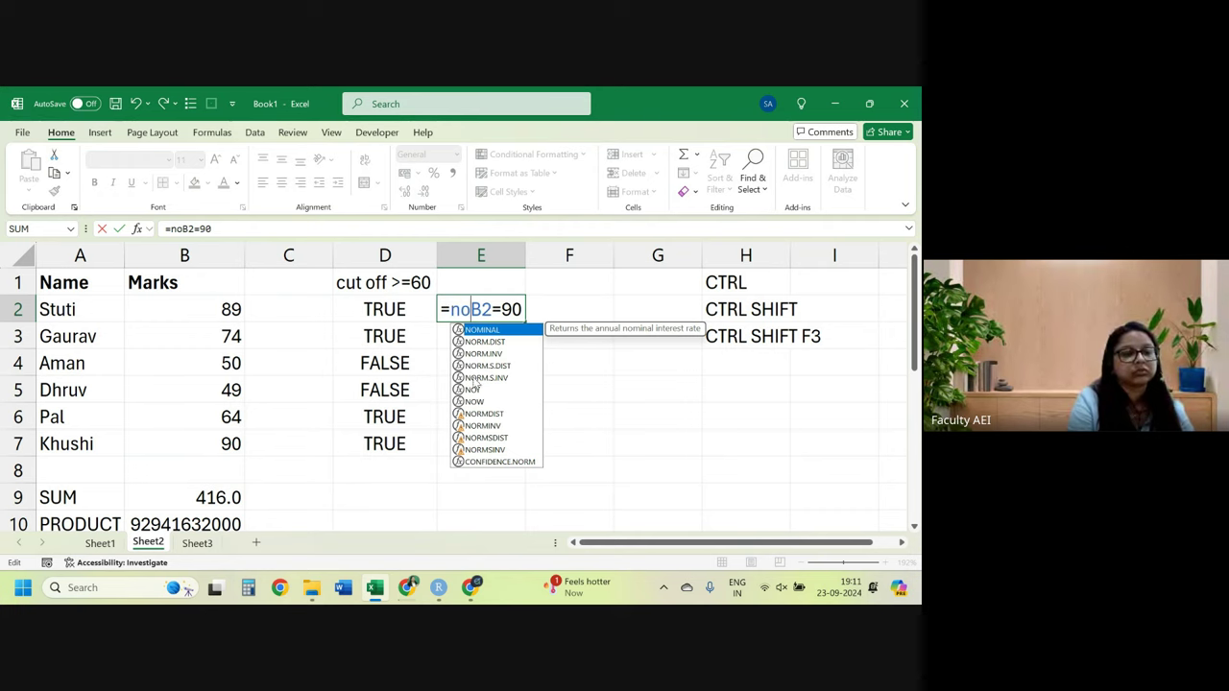
pyautogui.doubleClick(472, 389)
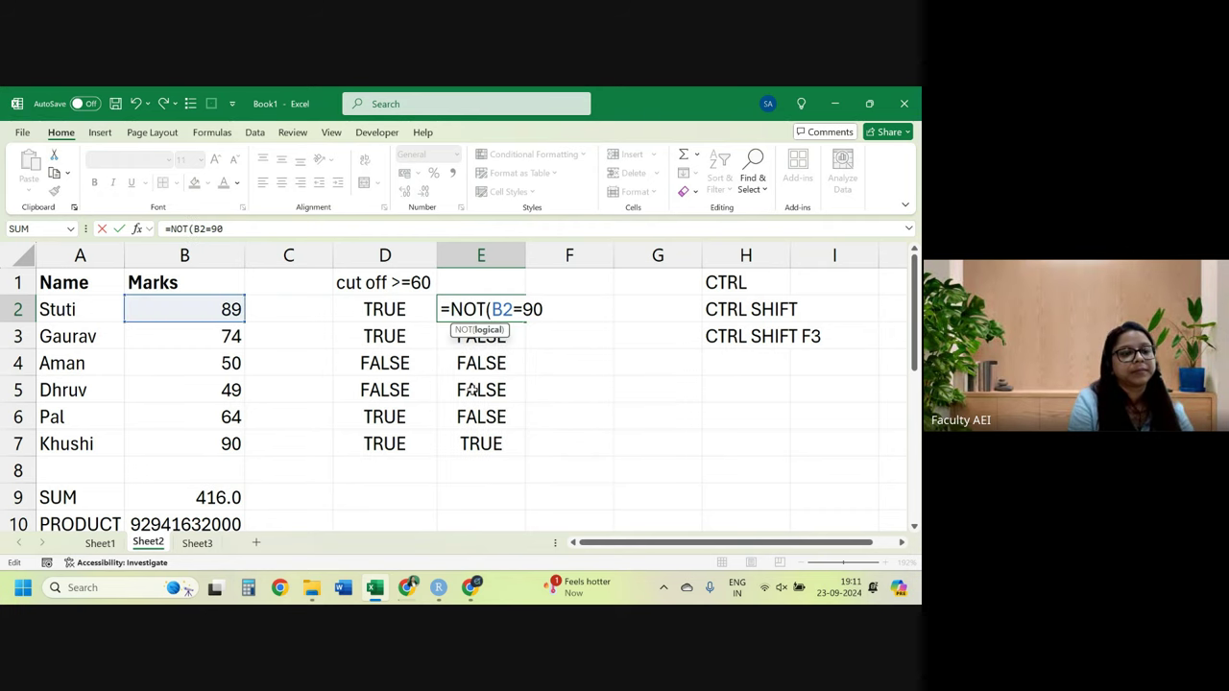
pyautogui.click(557, 284)
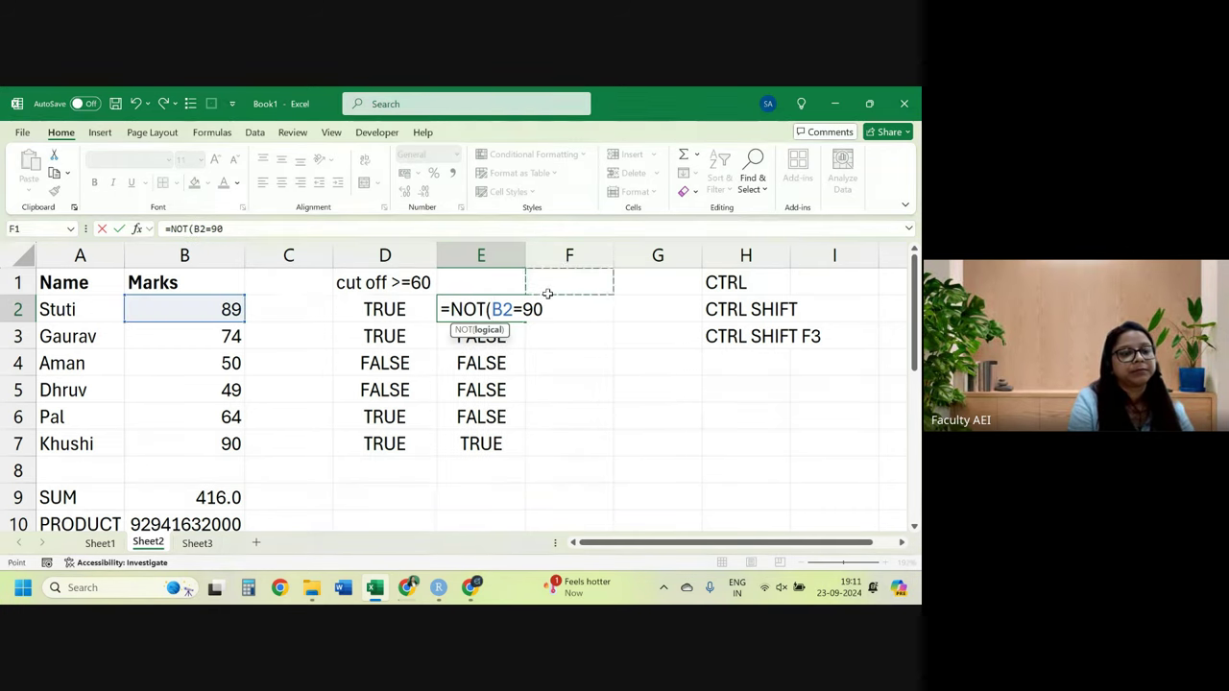
pyautogui.click(495, 309)
pyautogui.press('Delete')
pyautogui.press('Delete')
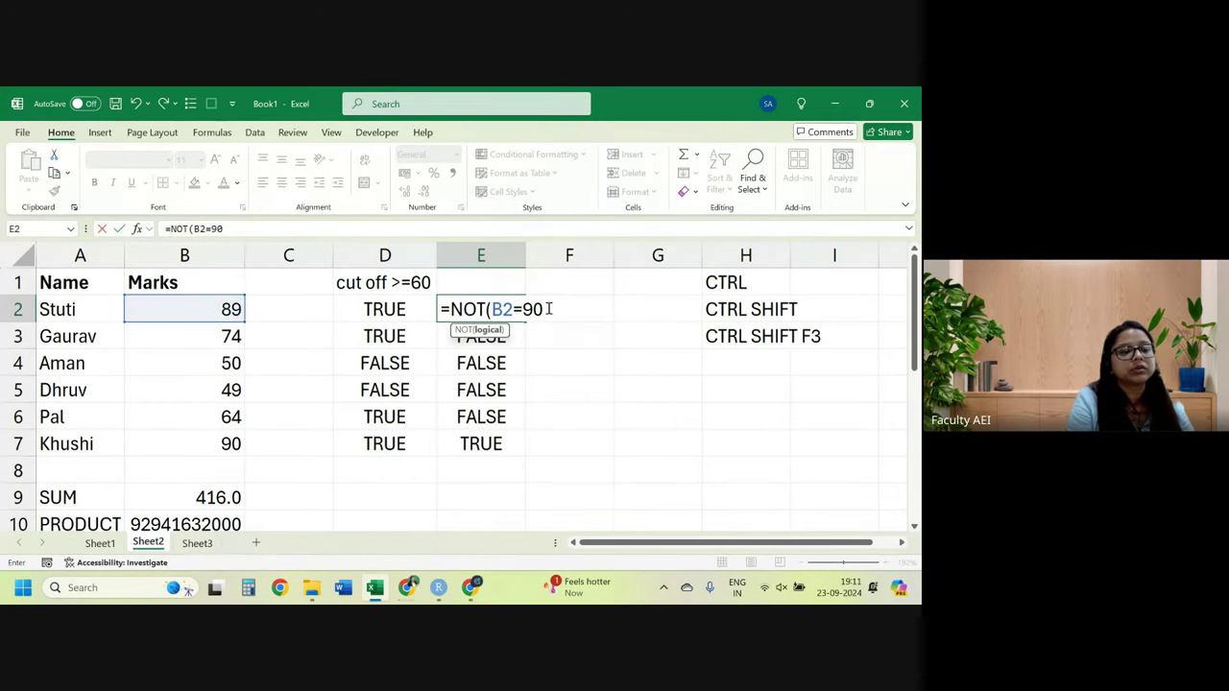
pyautogui.write(')')
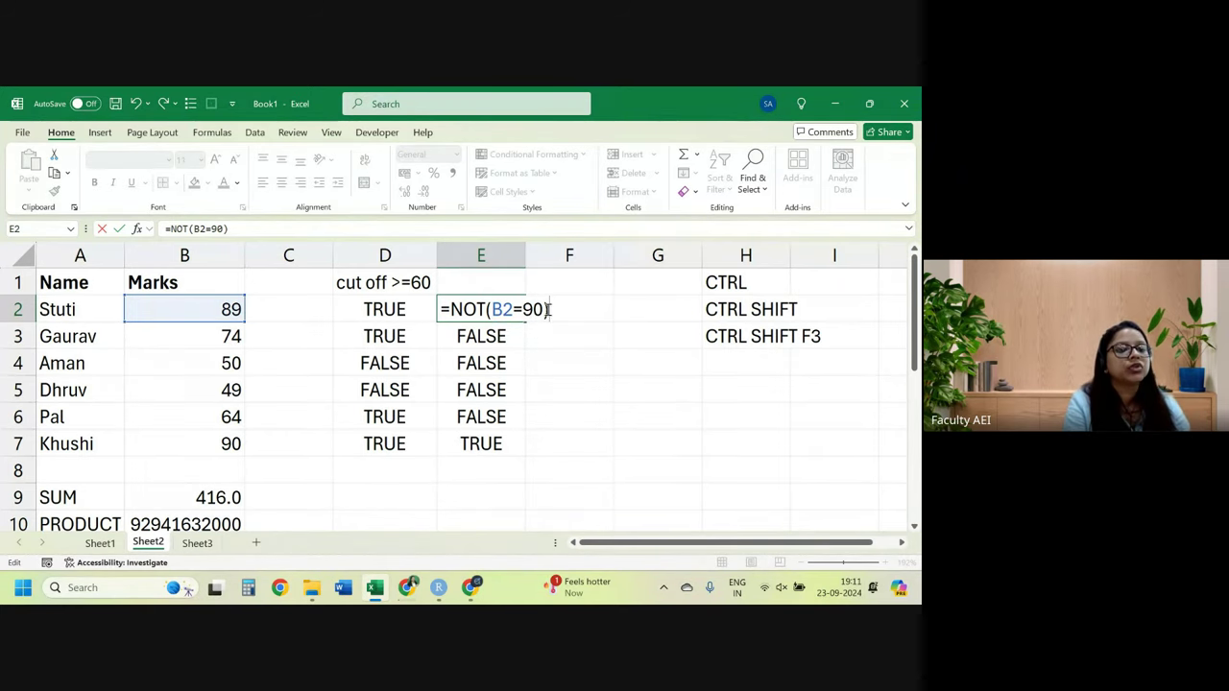
pyautogui.moveTo(515, 309); pyautogui.dragTo(490, 309)
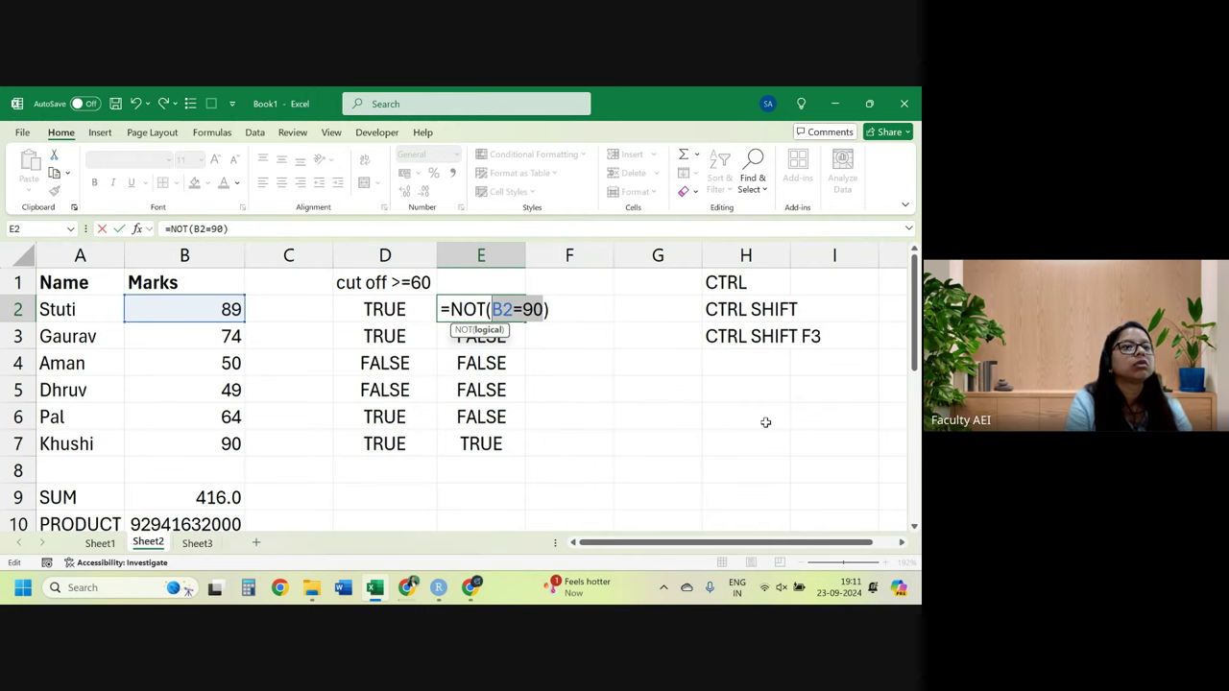
pyautogui.press('Return')
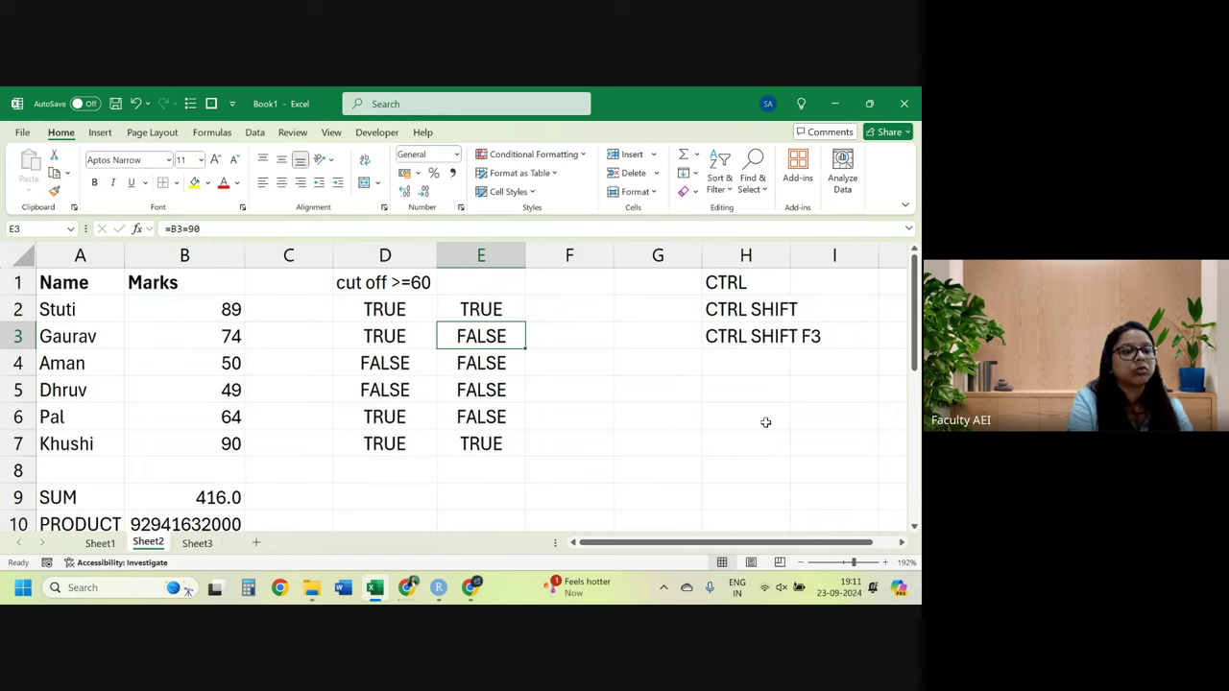
# Remove NOT and its parentheses so E2 reads =B2=90 again.
pyautogui.click(502, 309)
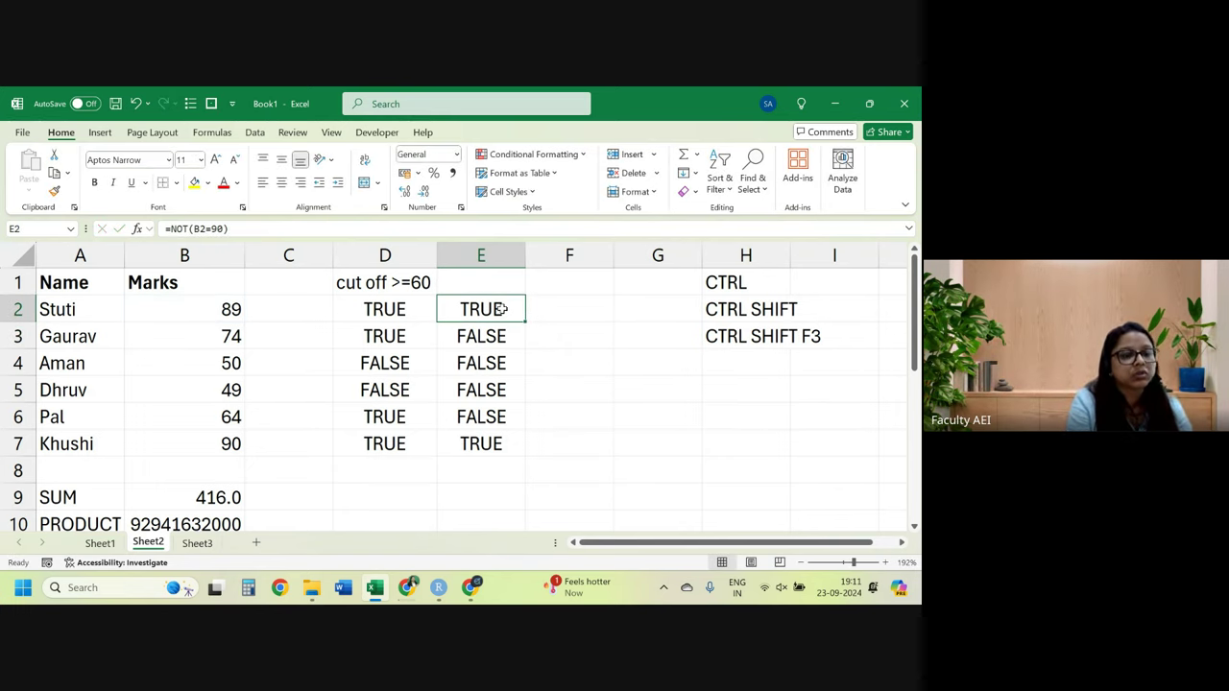
pyautogui.doubleClick(499, 309)
pyautogui.click(488, 309)
pyautogui.press('BackSpace')
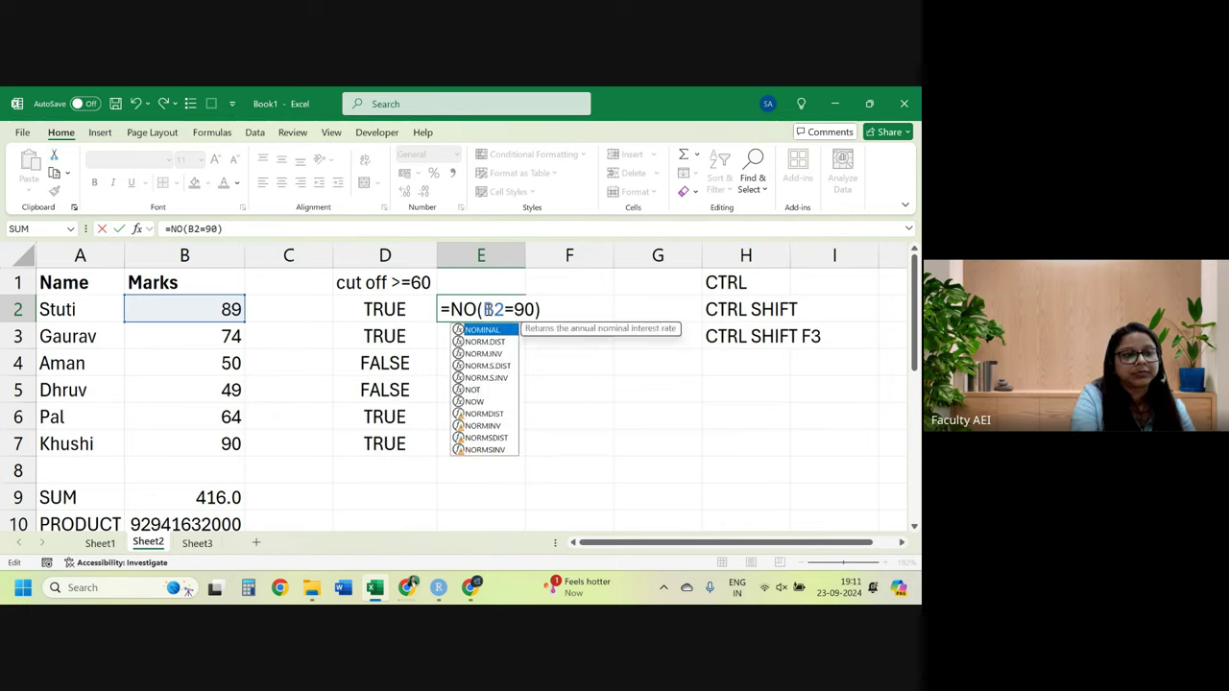
pyautogui.press('BackSpace')
pyautogui.press('BackSpace')
pyautogui.press('Delete')
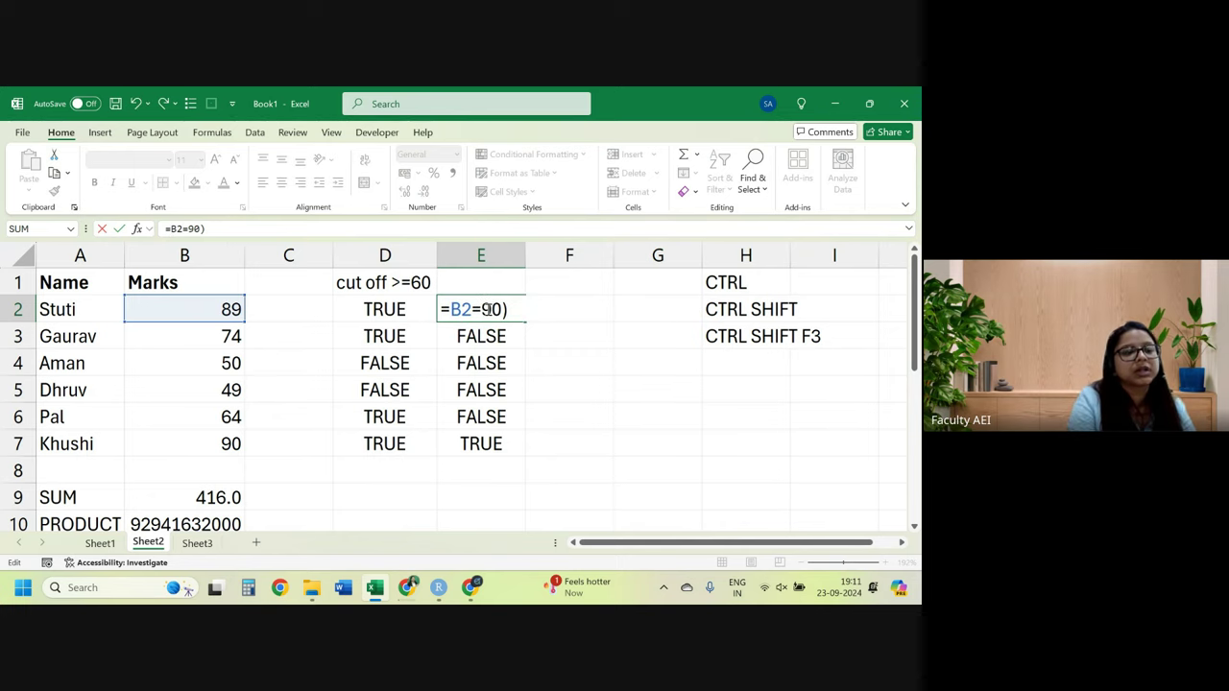
pyautogui.click(512, 312)
pyautogui.press('BackSpace')
pyautogui.press('Return')
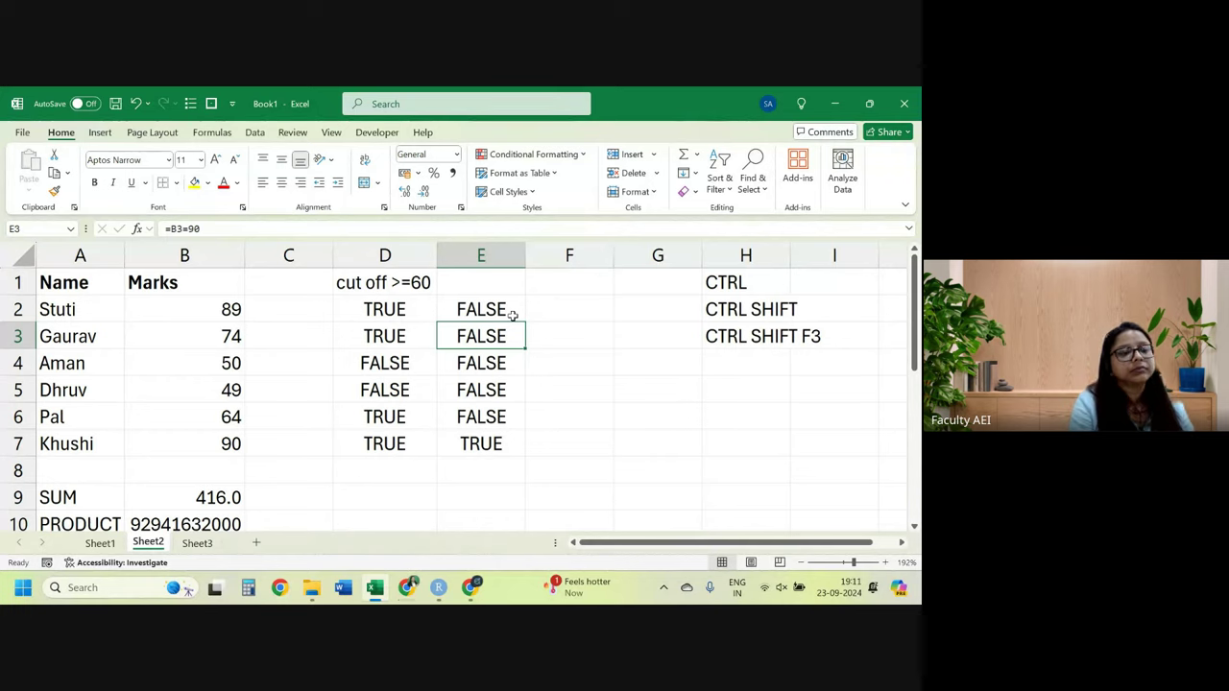
# Clear the results in E2:E7 and view the cut-off formula in D2.
pyautogui.moveTo(513, 315); pyautogui.dragTo(501, 446)
pyautogui.press('Delete')
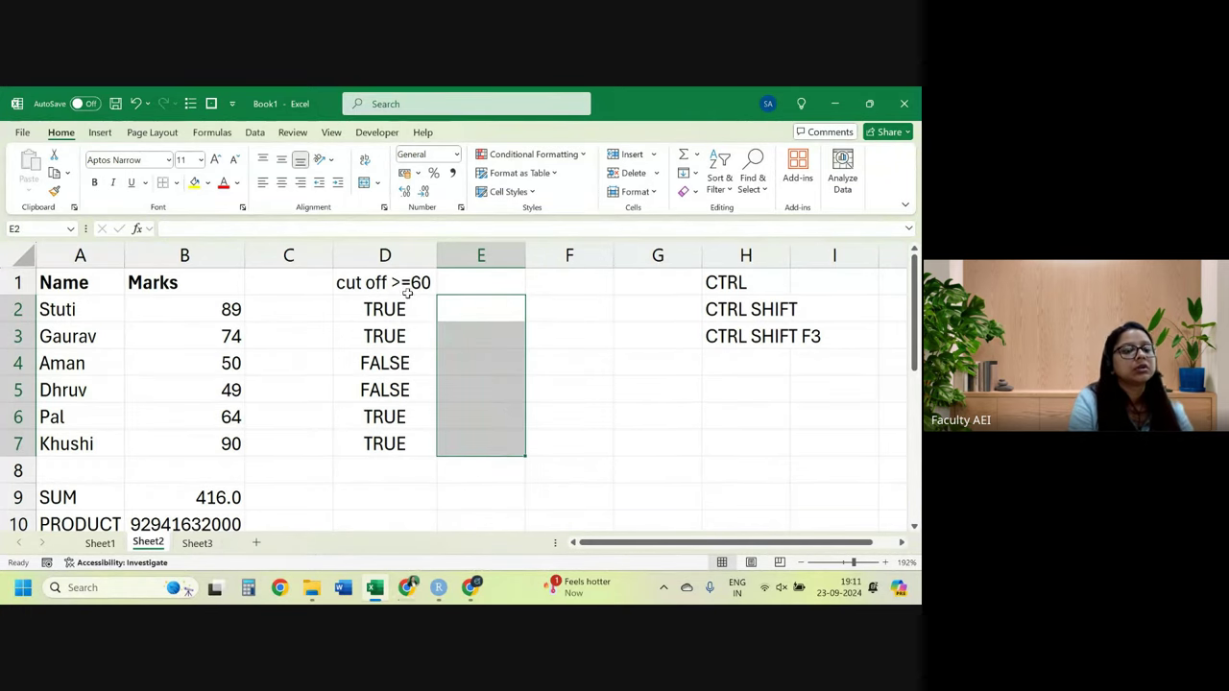
pyautogui.click(391, 308)
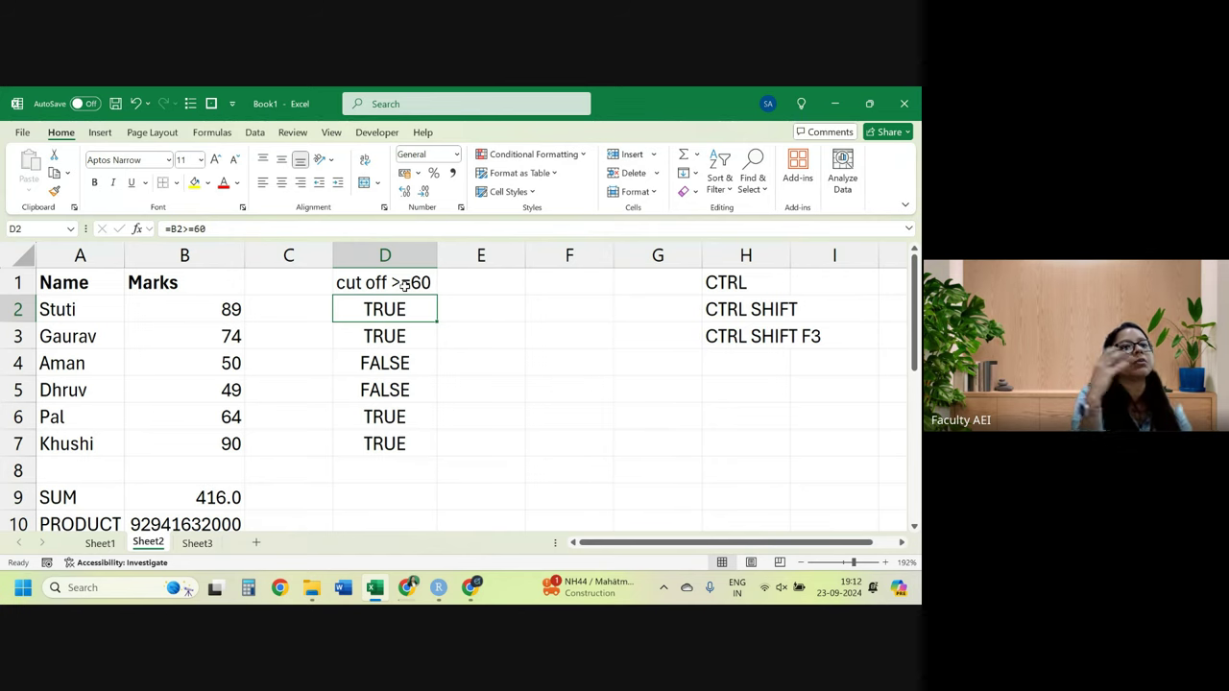
# Head E1 'IF' and start E2's IF formula with the condition B2>=60.
pyautogui.click(486, 294)
pyautogui.write('IF')
pyautogui.press('Return')
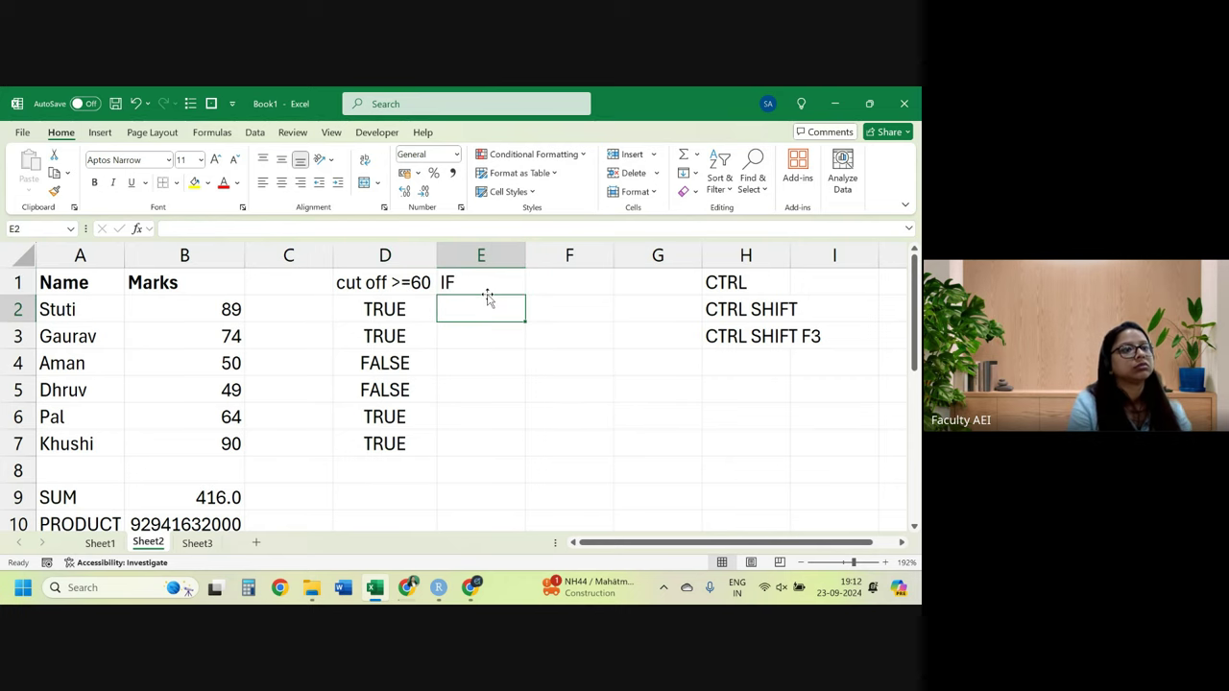
pyautogui.write('=if')
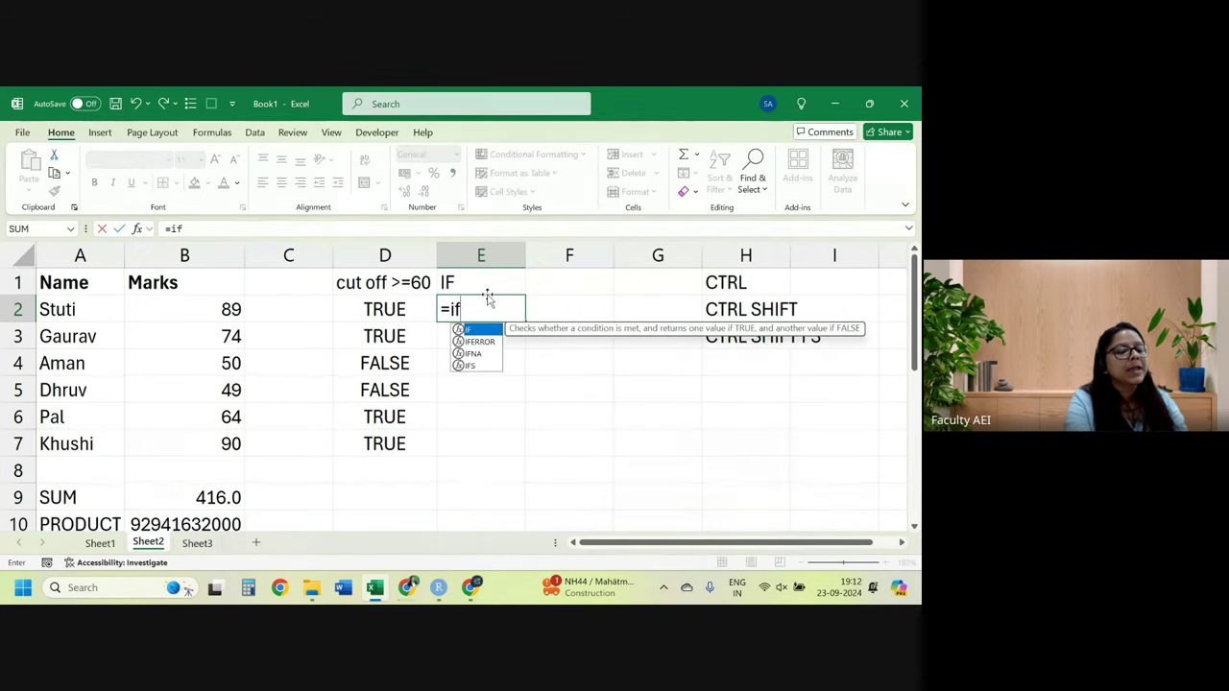
pyautogui.press('Tab')
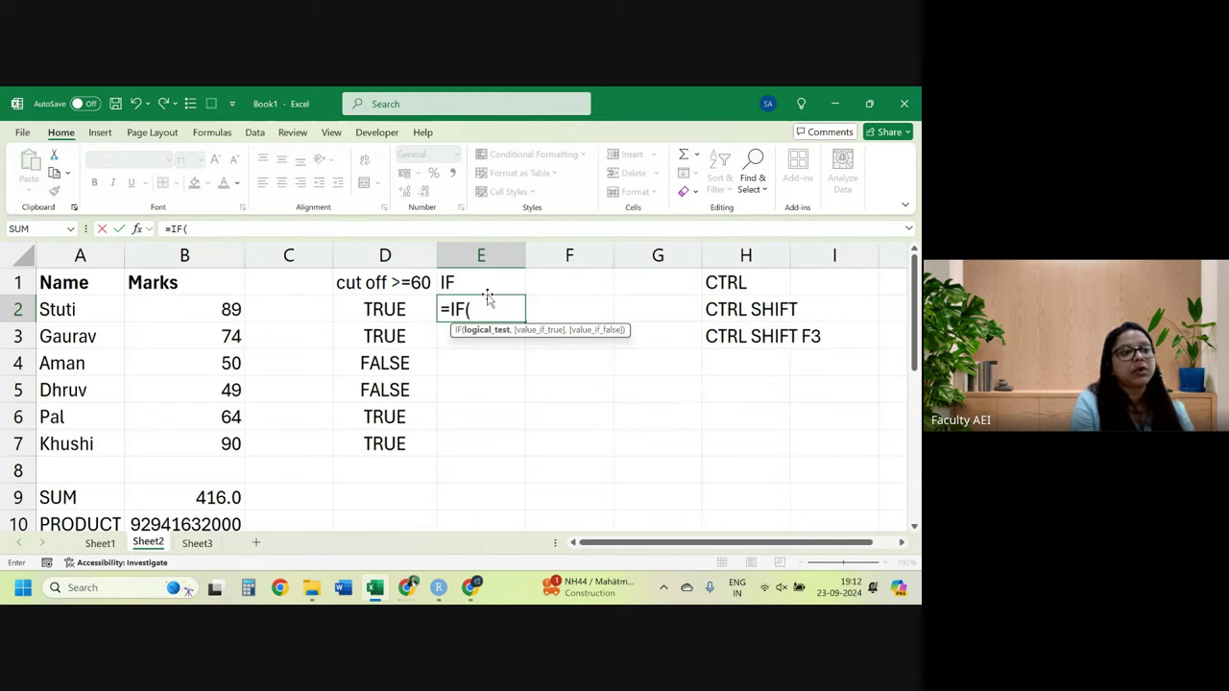
pyautogui.press('Left')
pyautogui.press('Left')
pyautogui.press('Left')
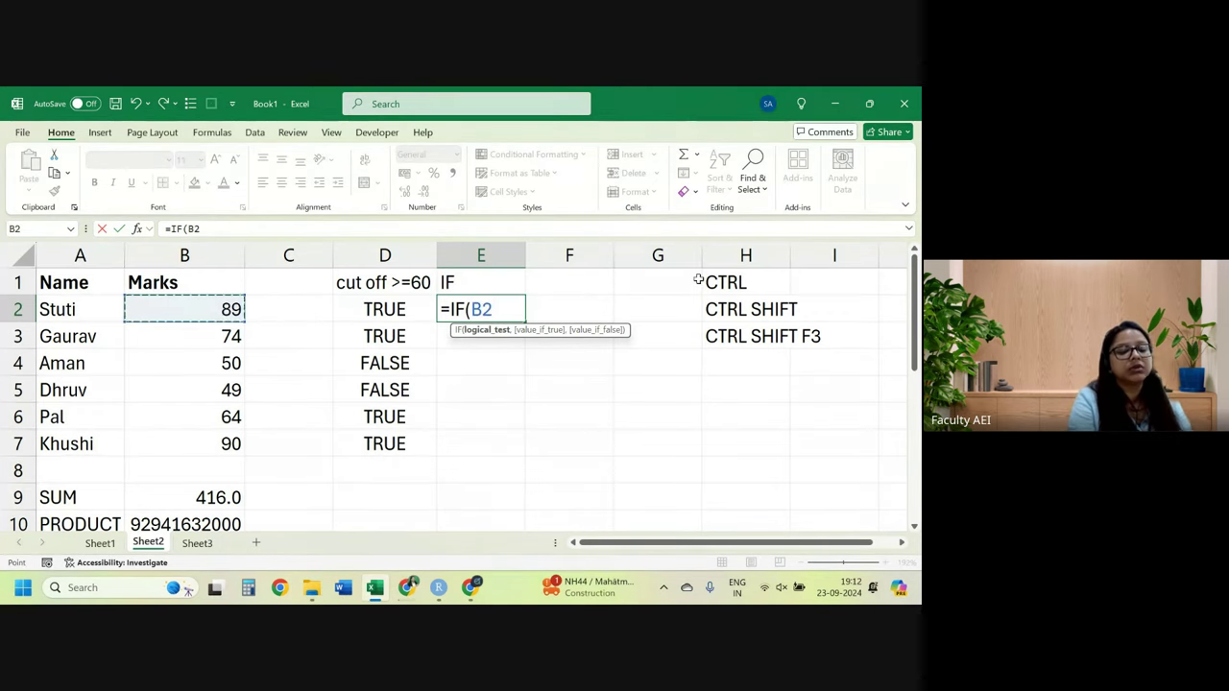
pyautogui.write('>60')
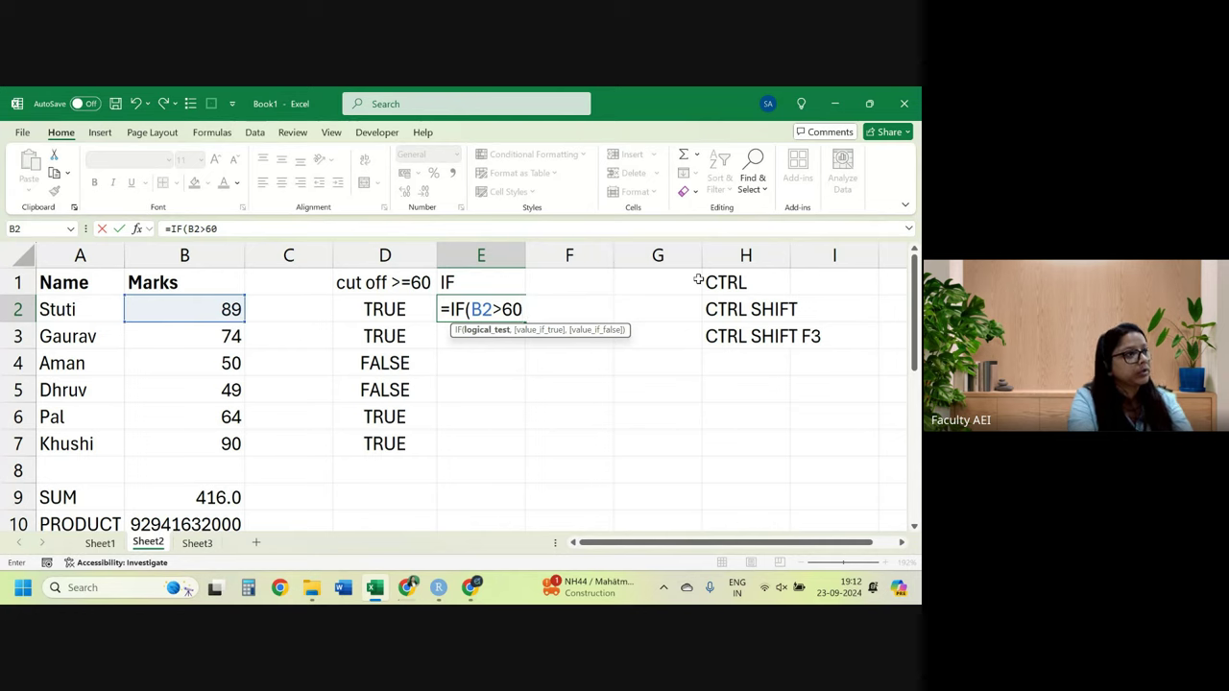
pyautogui.press('BackSpace')
pyautogui.press('BackSpace')
pyautogui.write('=60')
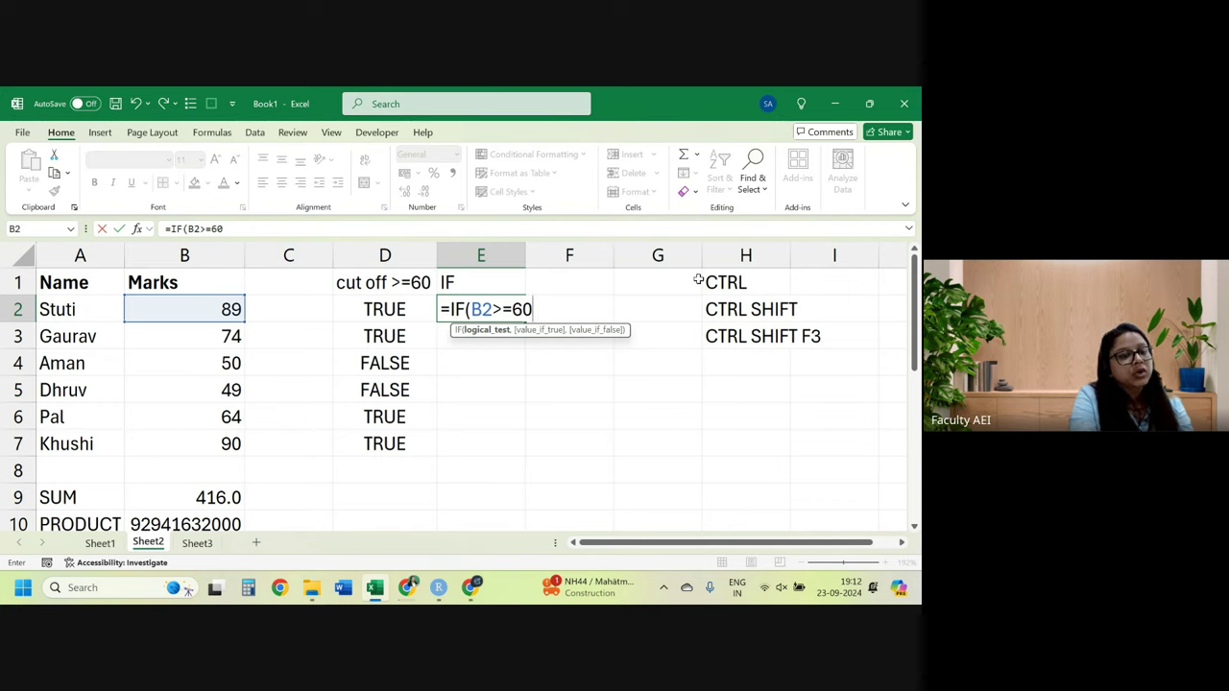
pyautogui.write(',')
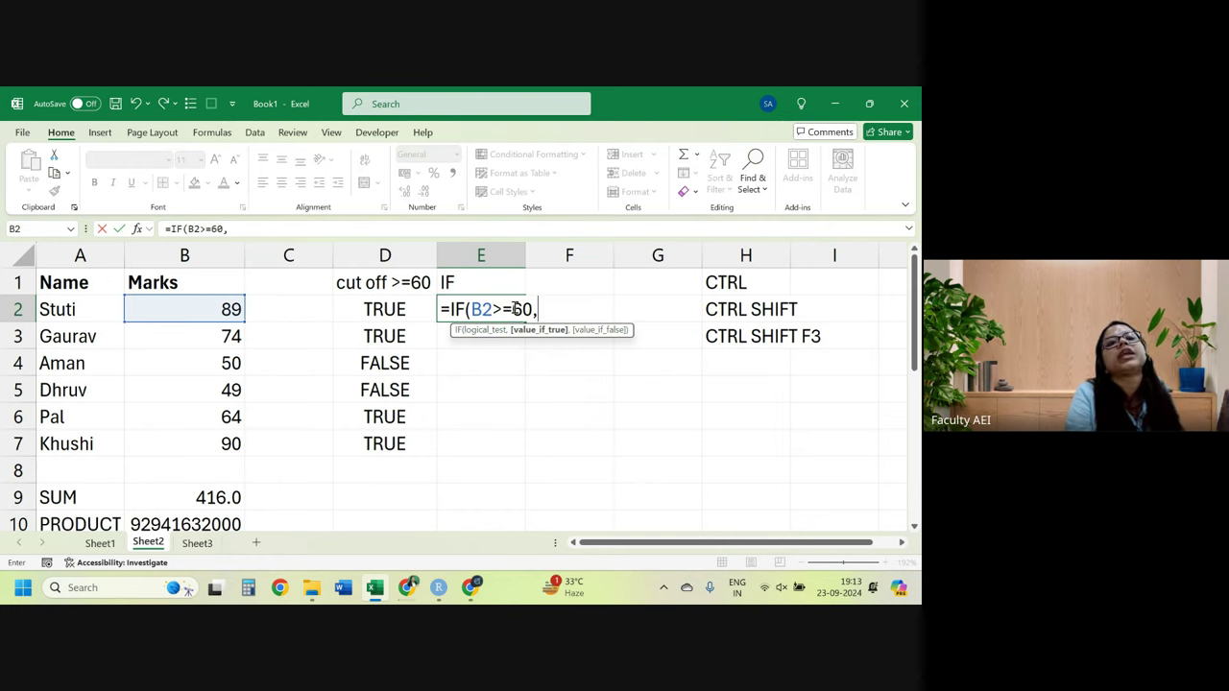
# Finish =IF(B2>=60,"Pass","Fail") in E2 and fill it down to E7.
pyautogui.write('pa')
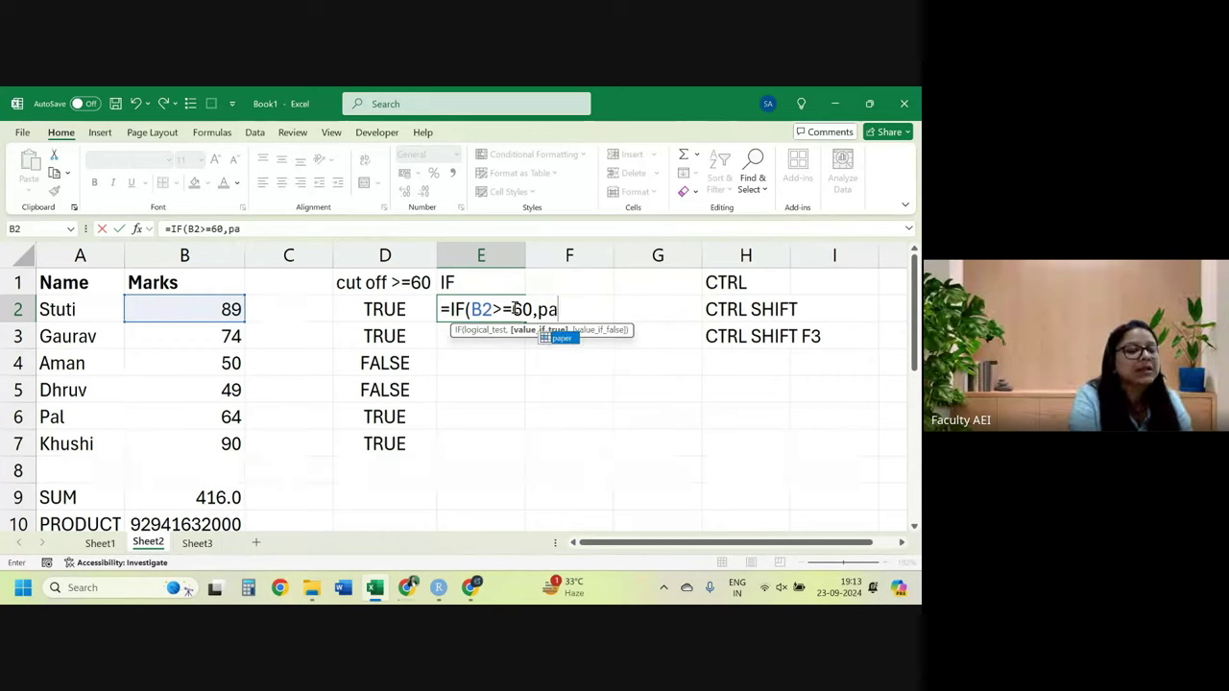
pyautogui.write('ss')
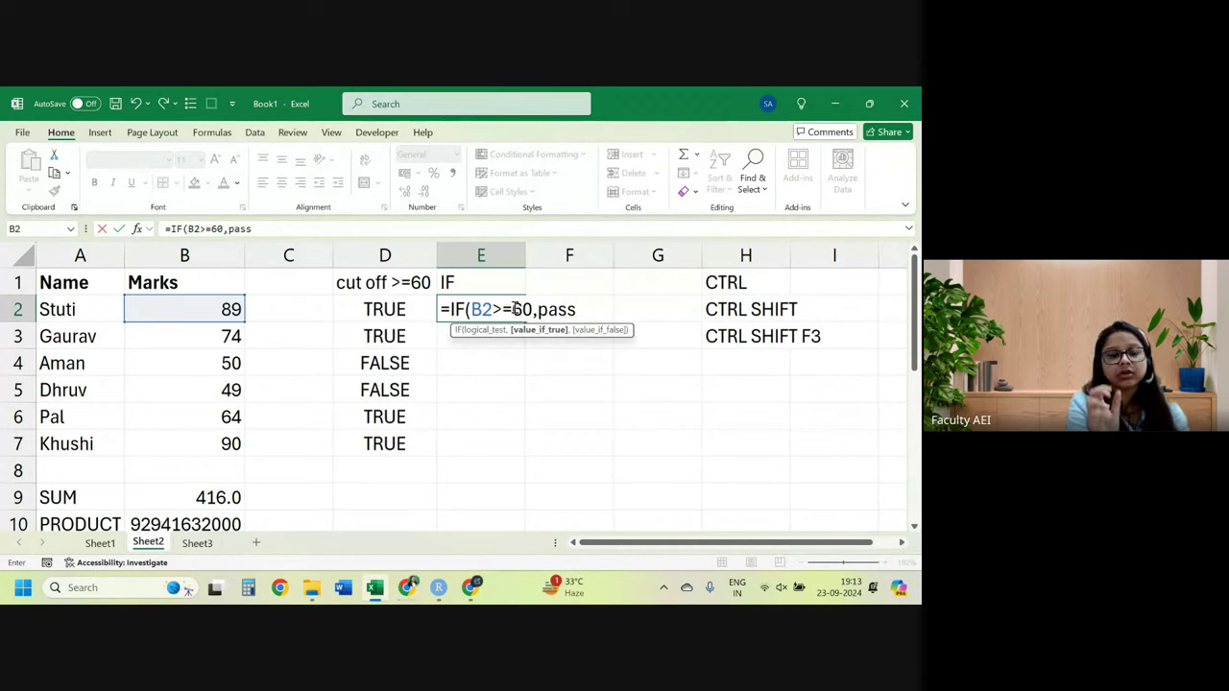
pyautogui.press('BackSpace')
pyautogui.press('BackSpace')
pyautogui.press('BackSpace')
pyautogui.press('BackSpace')
pyautogui.write('"')
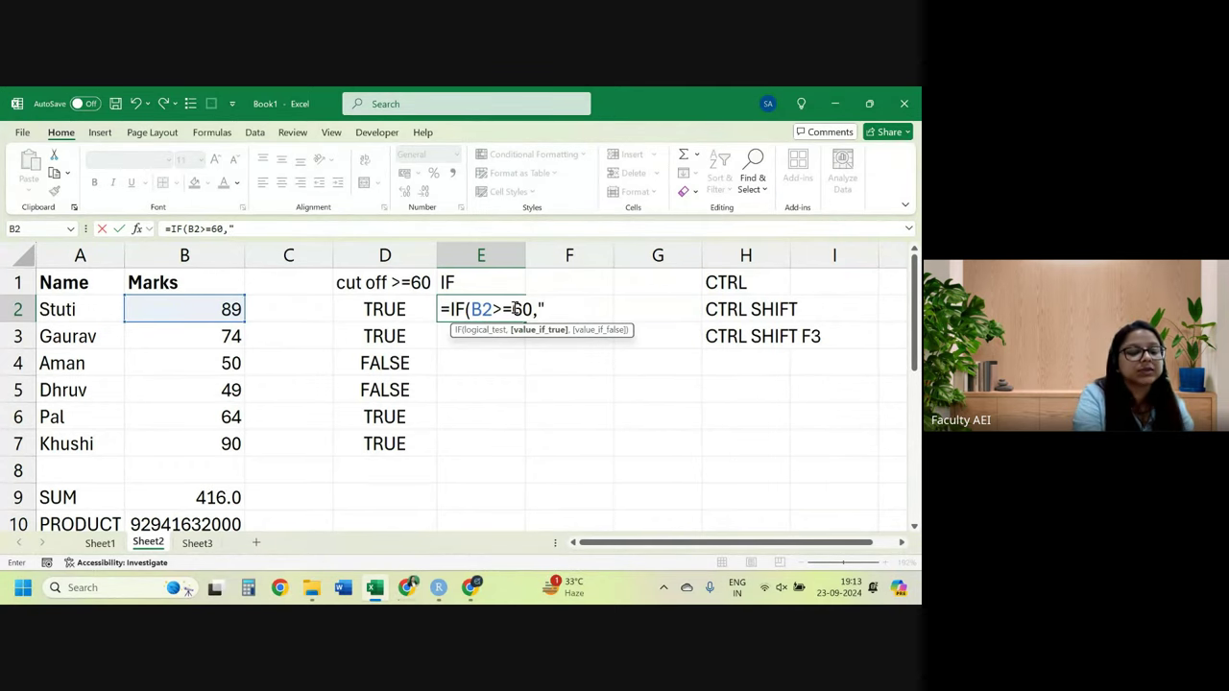
pyautogui.write('Pass')
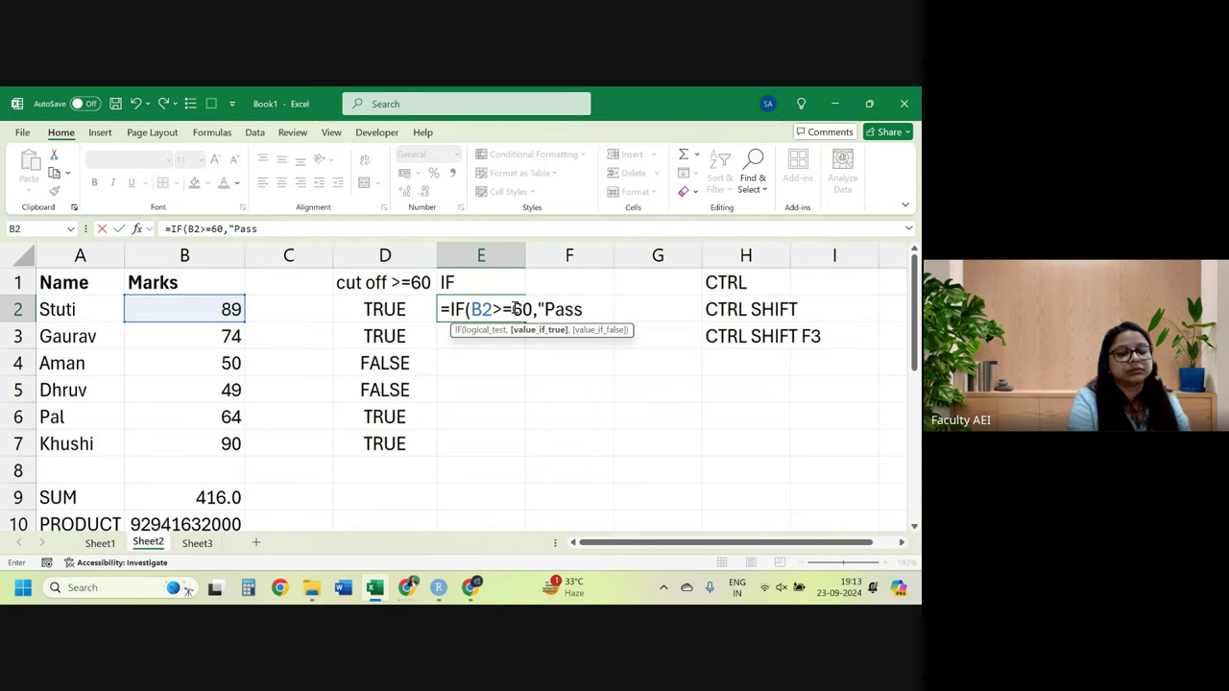
pyautogui.write('"')
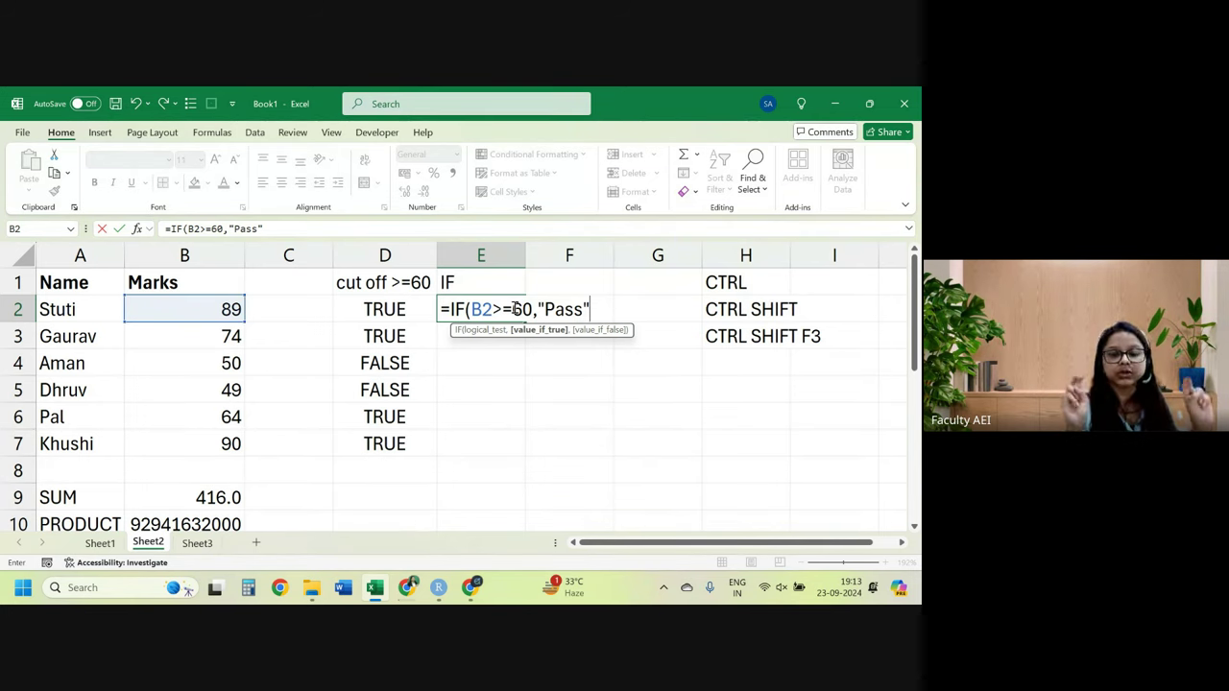
pyautogui.write(',')
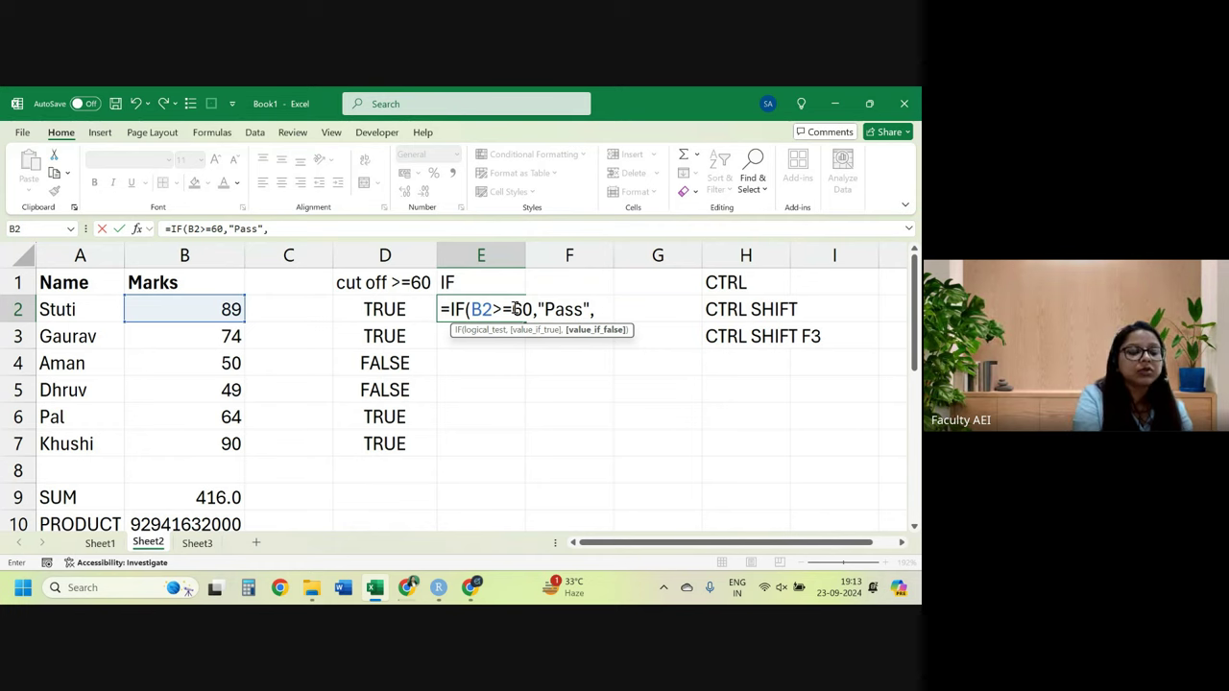
pyautogui.write('"Faik')
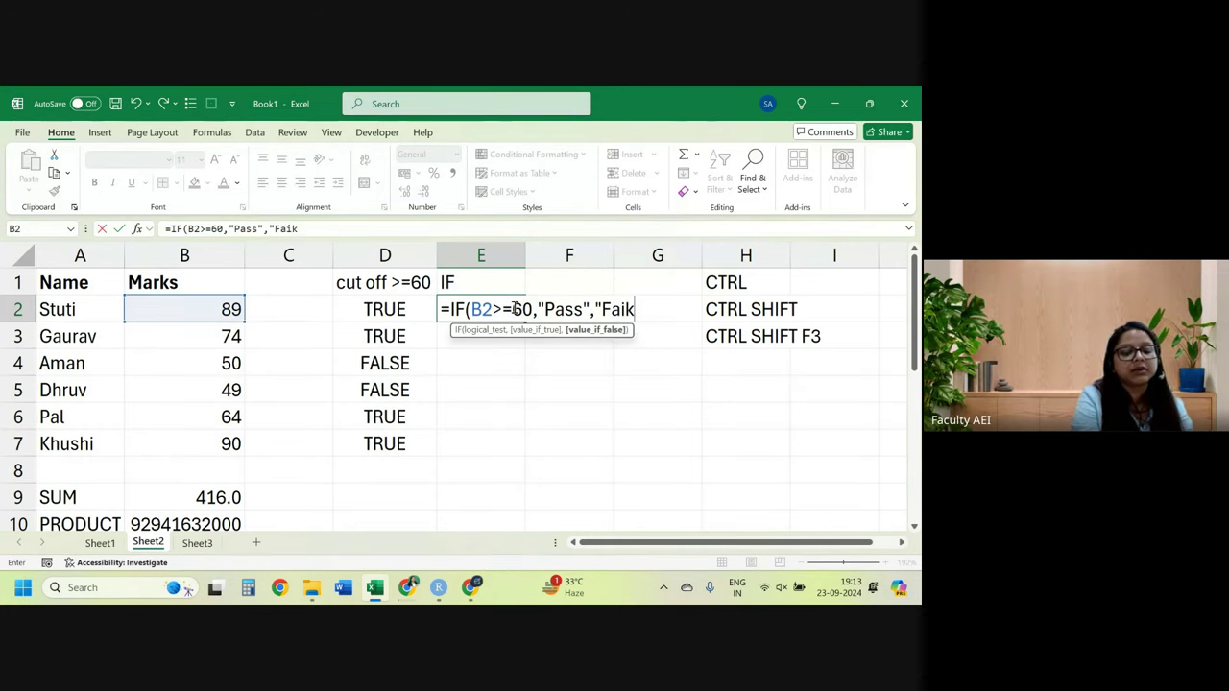
pyautogui.press('BackSpace')
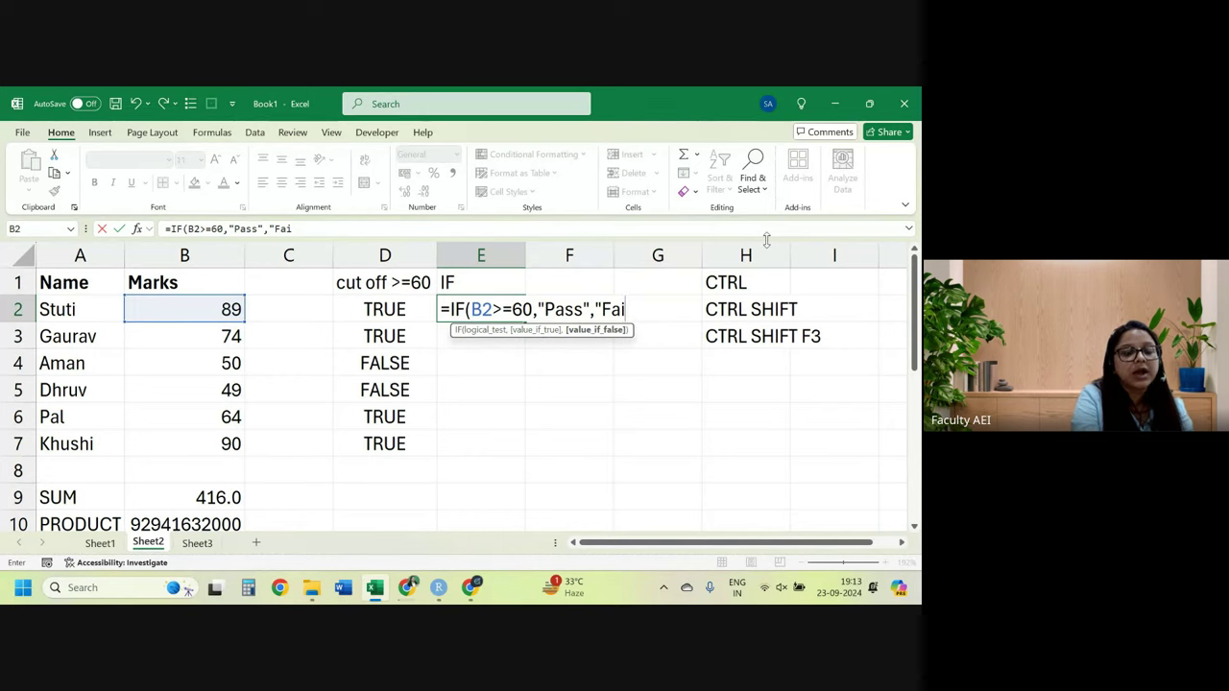
pyautogui.write('l')
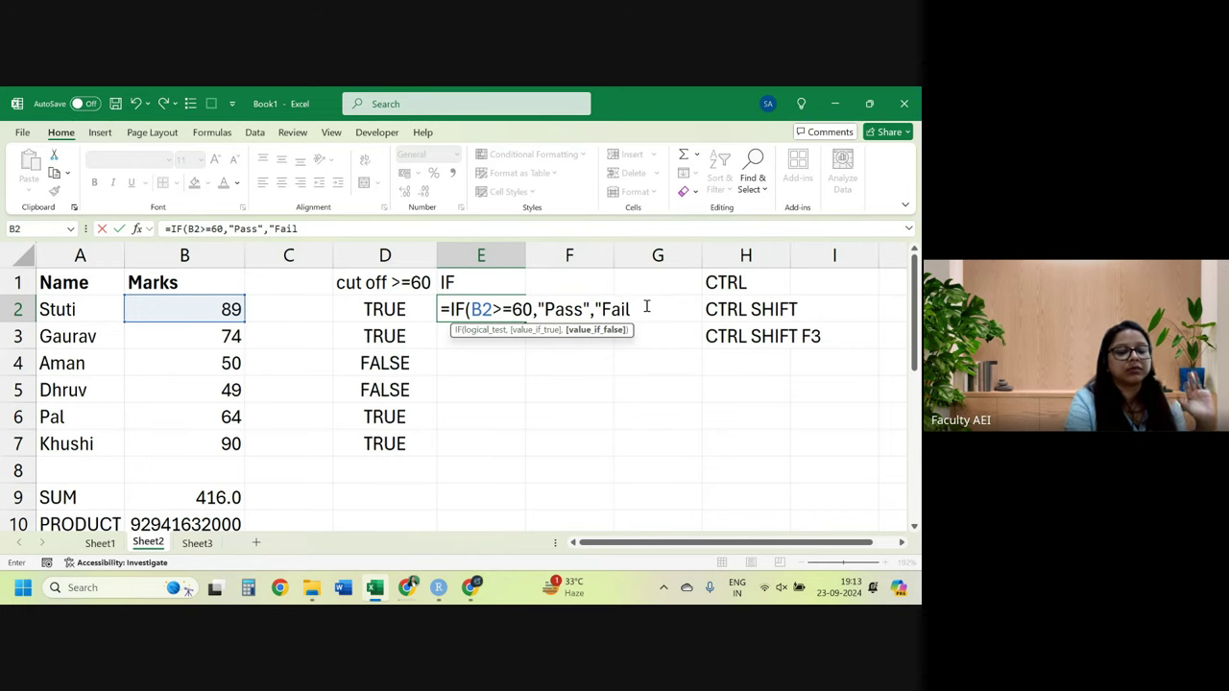
pyautogui.write('")')
pyautogui.press('Return')
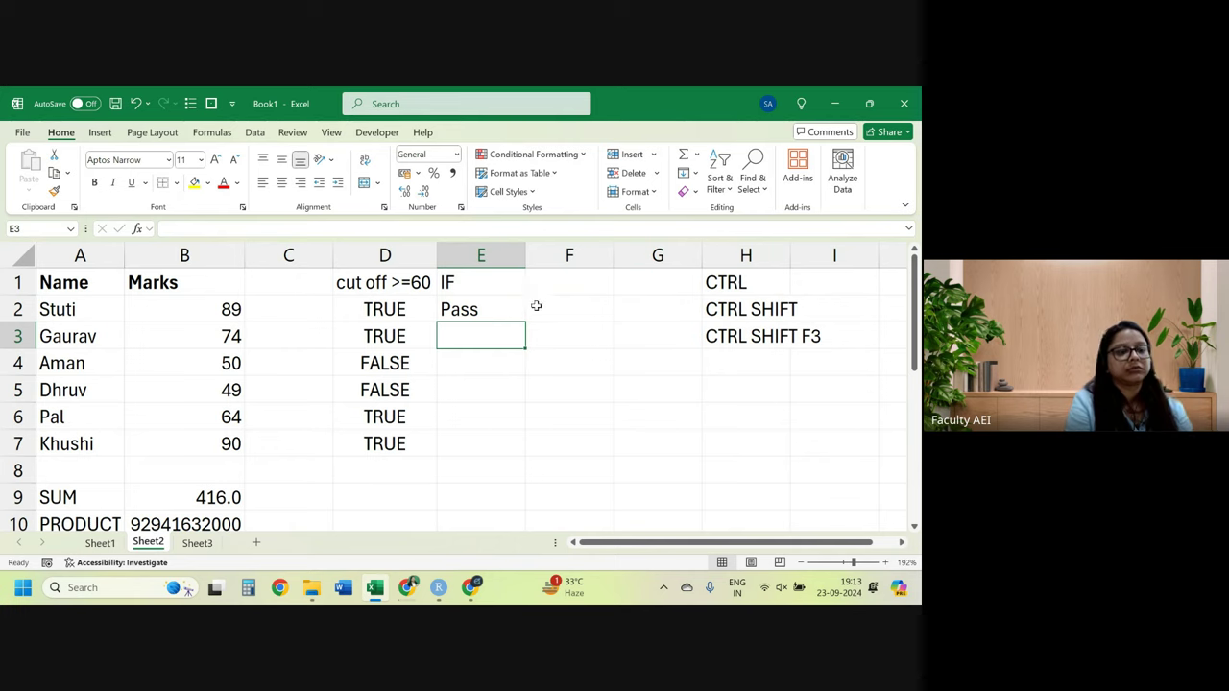
pyautogui.click(519, 309)
pyautogui.doubleClick(524, 324)
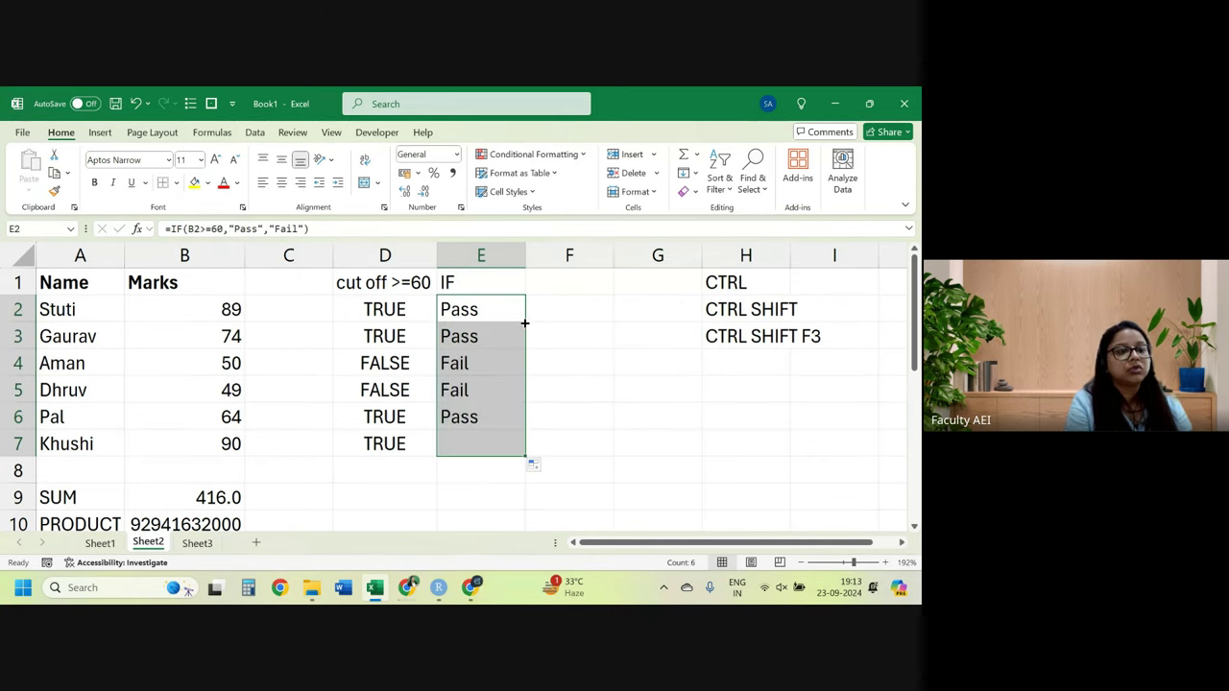
pyautogui.click(65, 364)
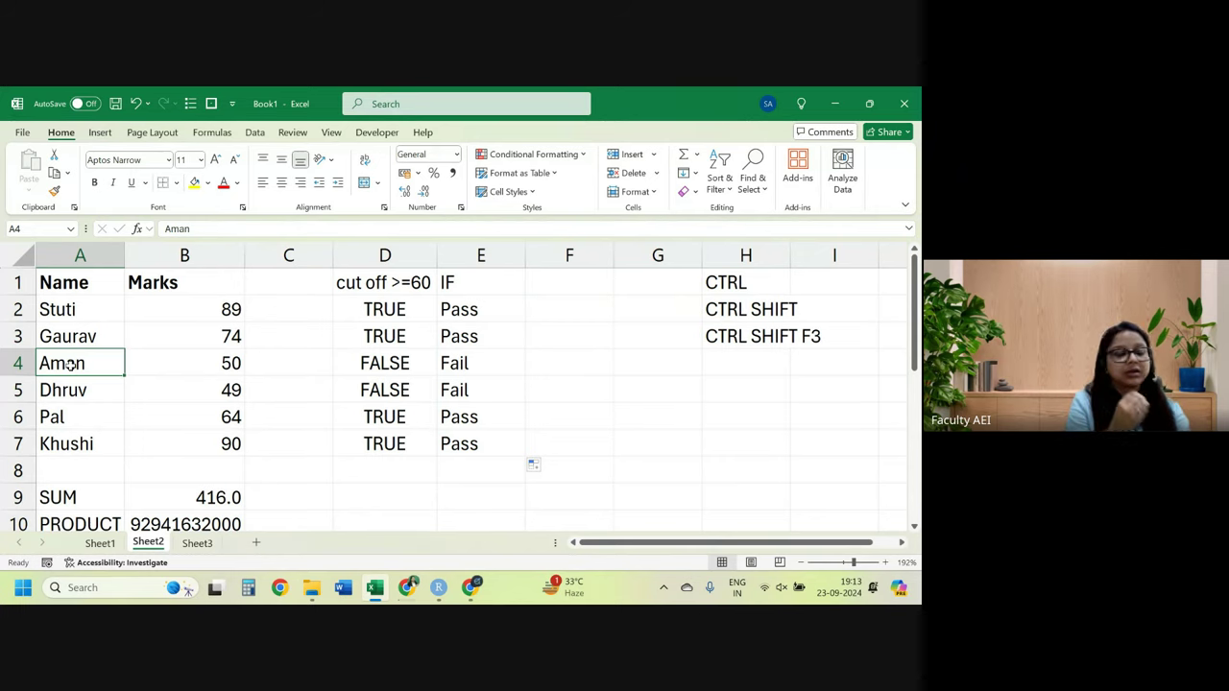
# Rename the students in A4 and A5 to abc and xyz, then review E2's IF formula.
pyautogui.write('abc')
pyautogui.press('Return')
pyautogui.write('x')
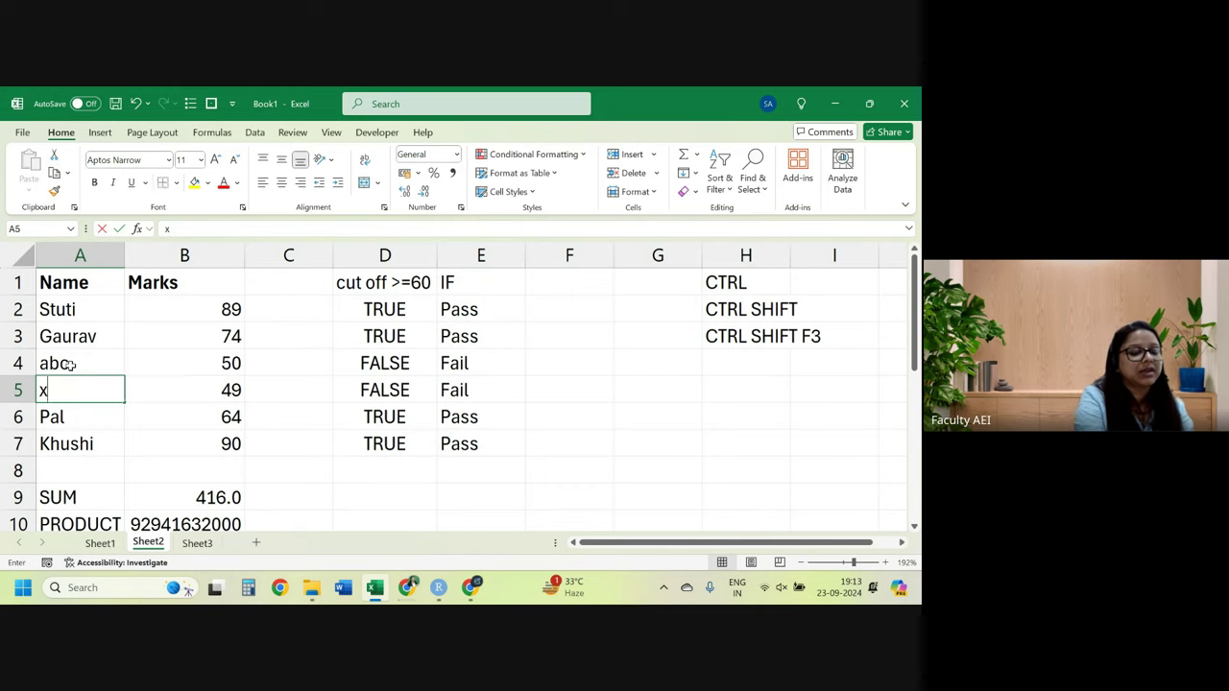
pyautogui.write('yz')
pyautogui.press('Return')
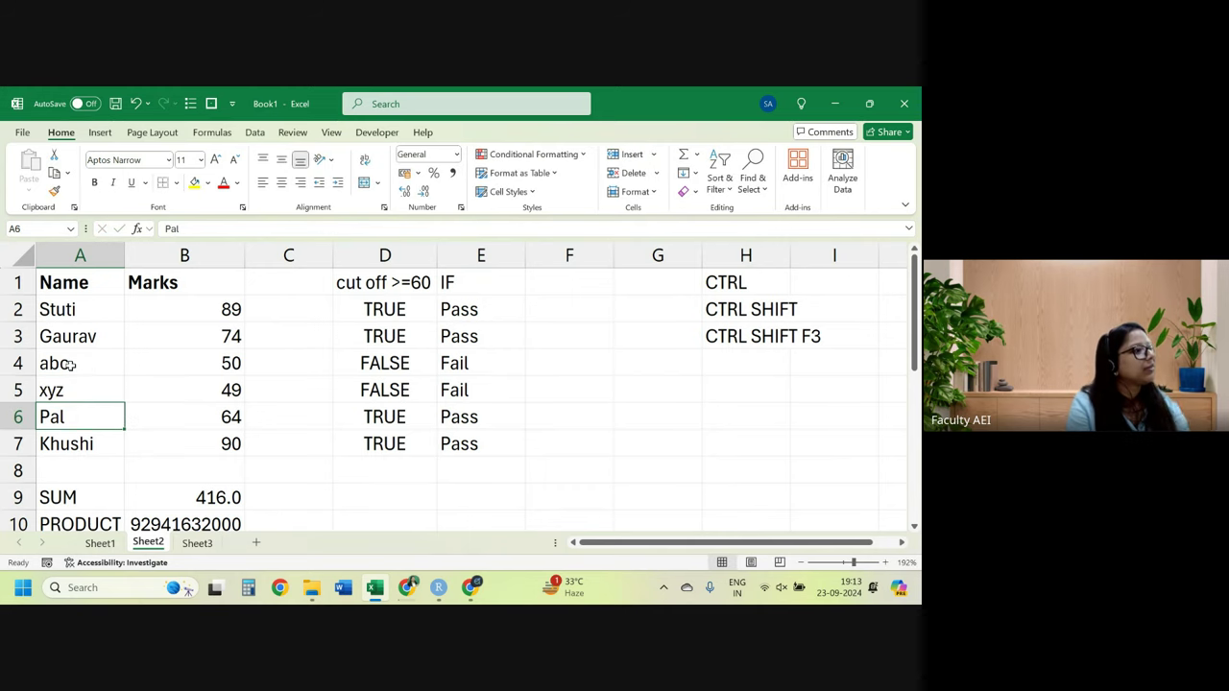
pyautogui.doubleClick(495, 309)
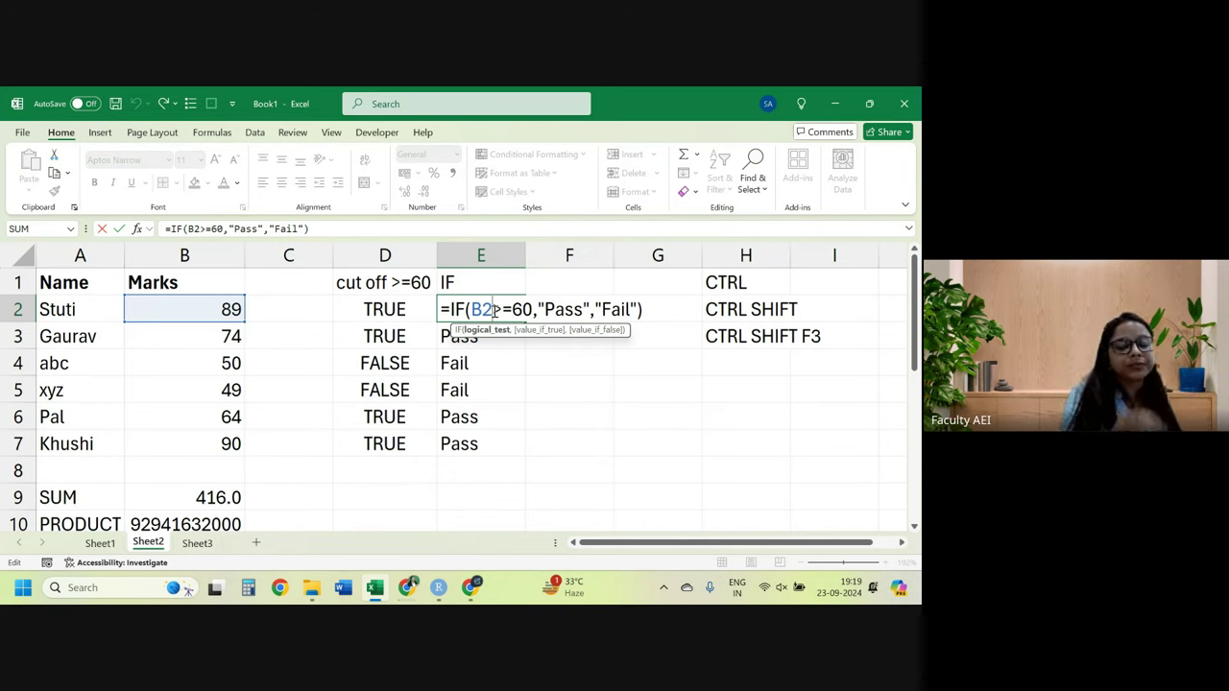
pyautogui.press('Return')
pyautogui.click(492, 310)
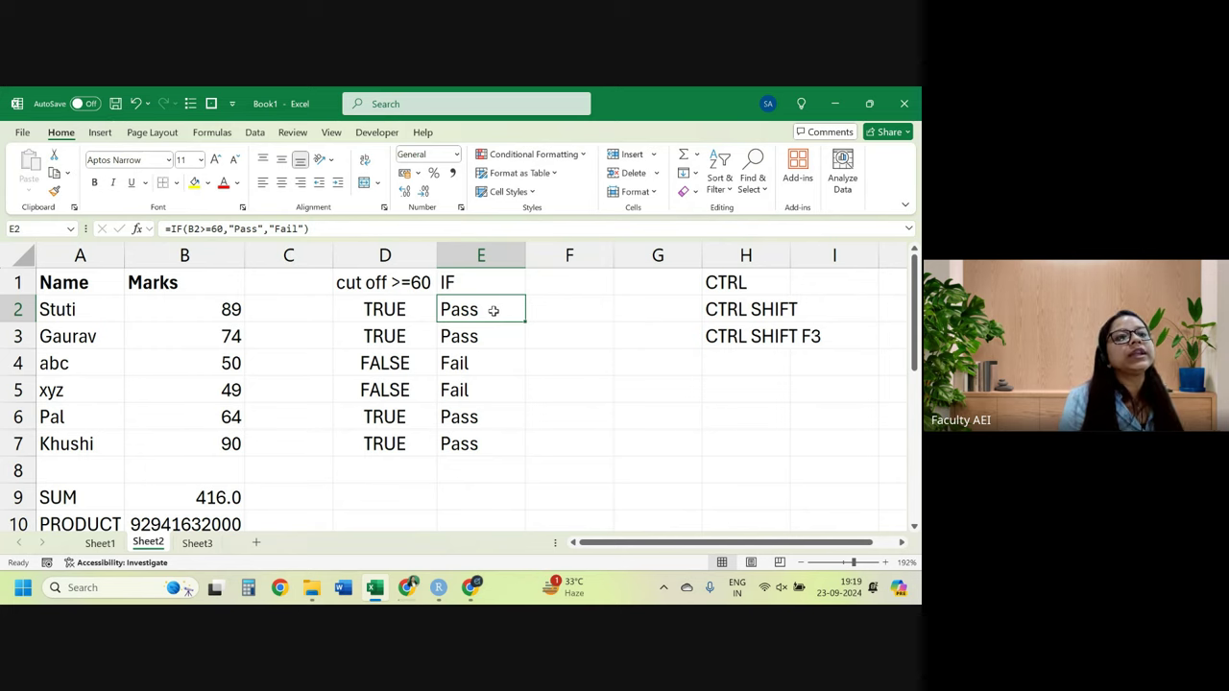
pyautogui.doubleClick(493, 310)
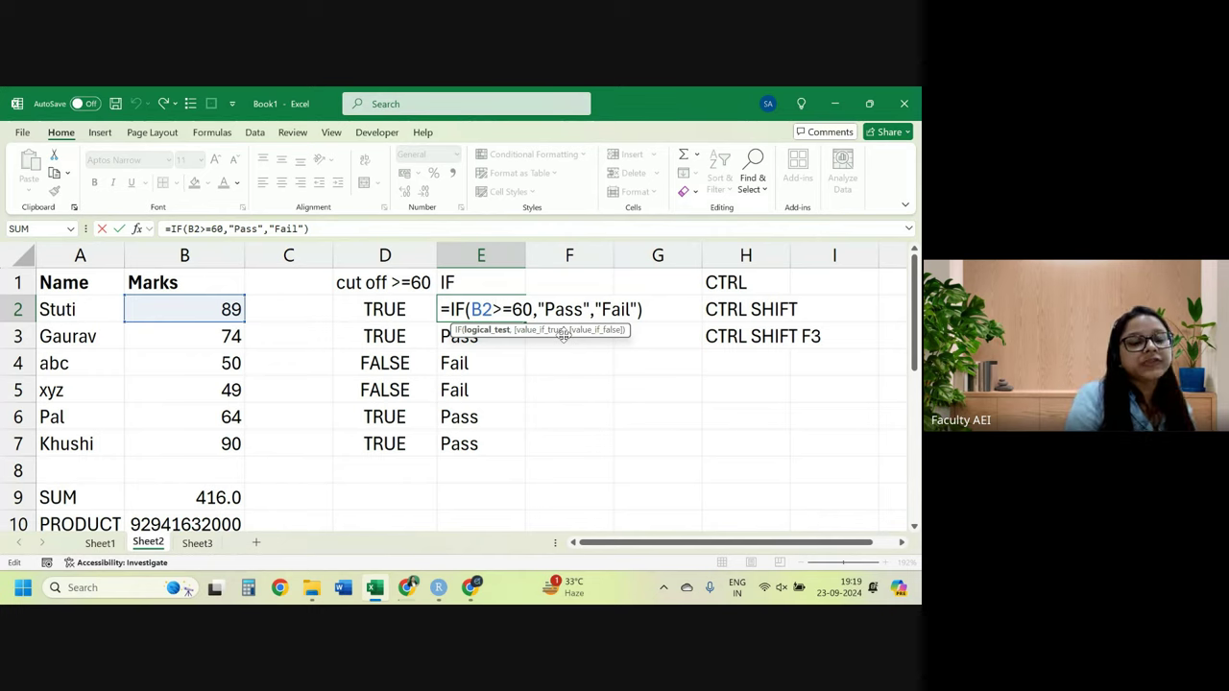
pyautogui.press('Return')
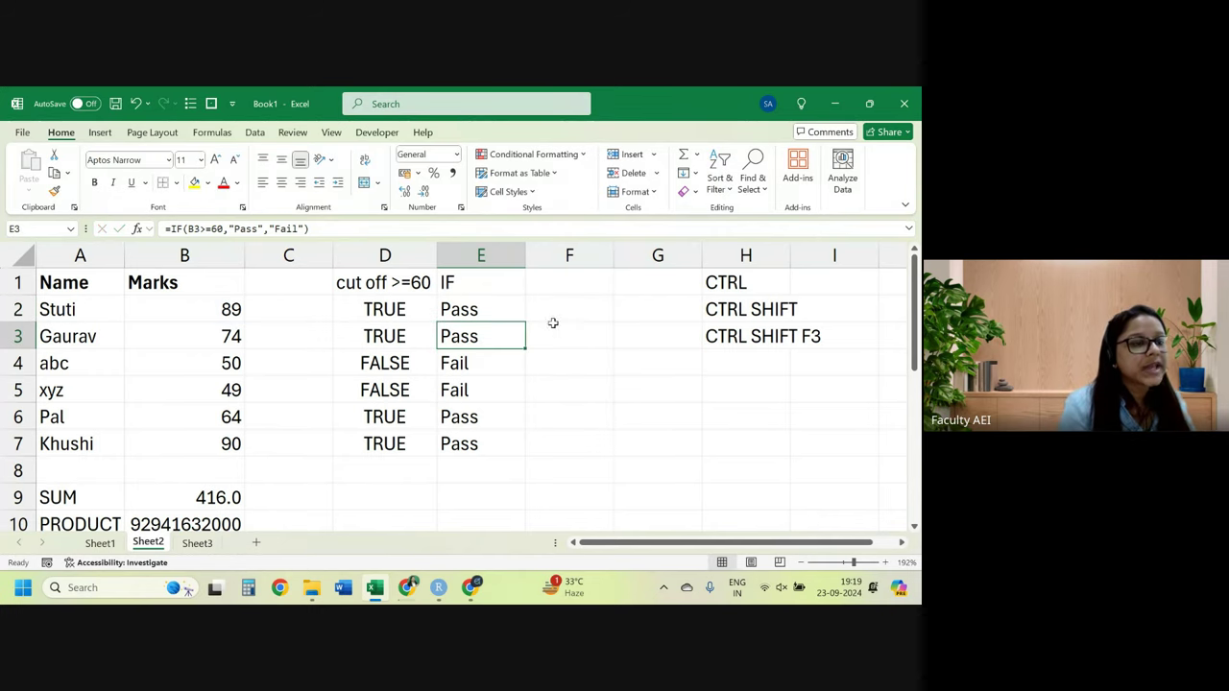
pyautogui.click(491, 312)
pyautogui.doubleClick(491, 312)
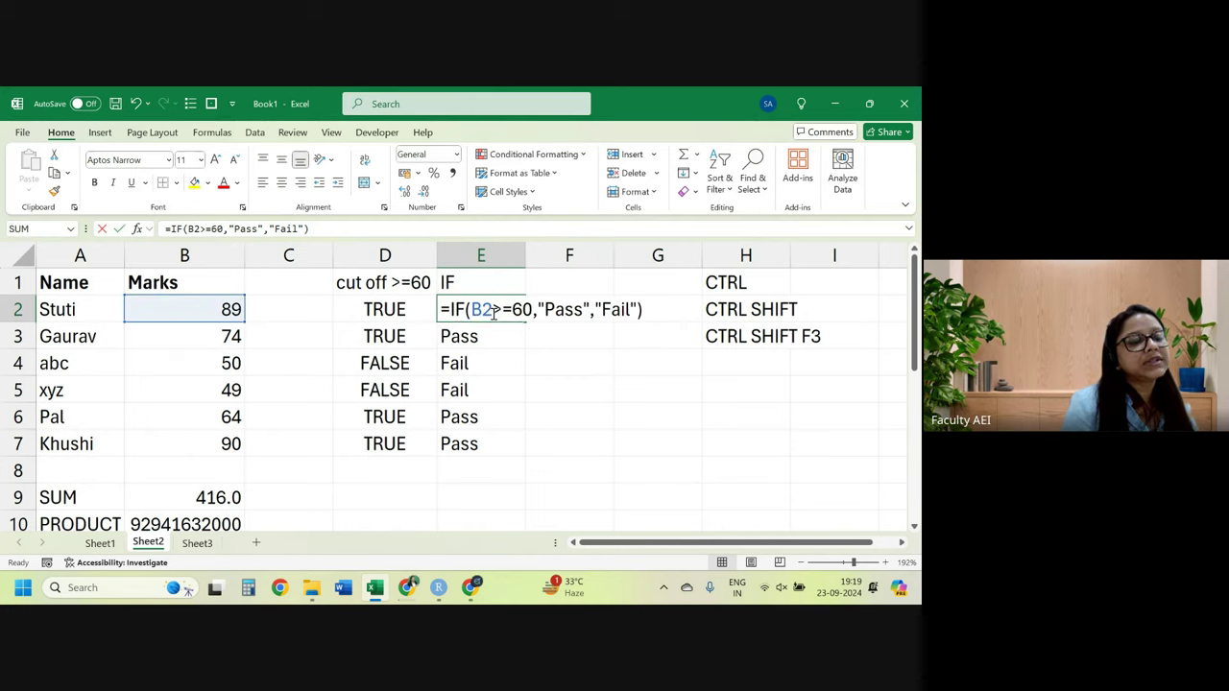
pyautogui.press('Escape')
pyautogui.press('Right')
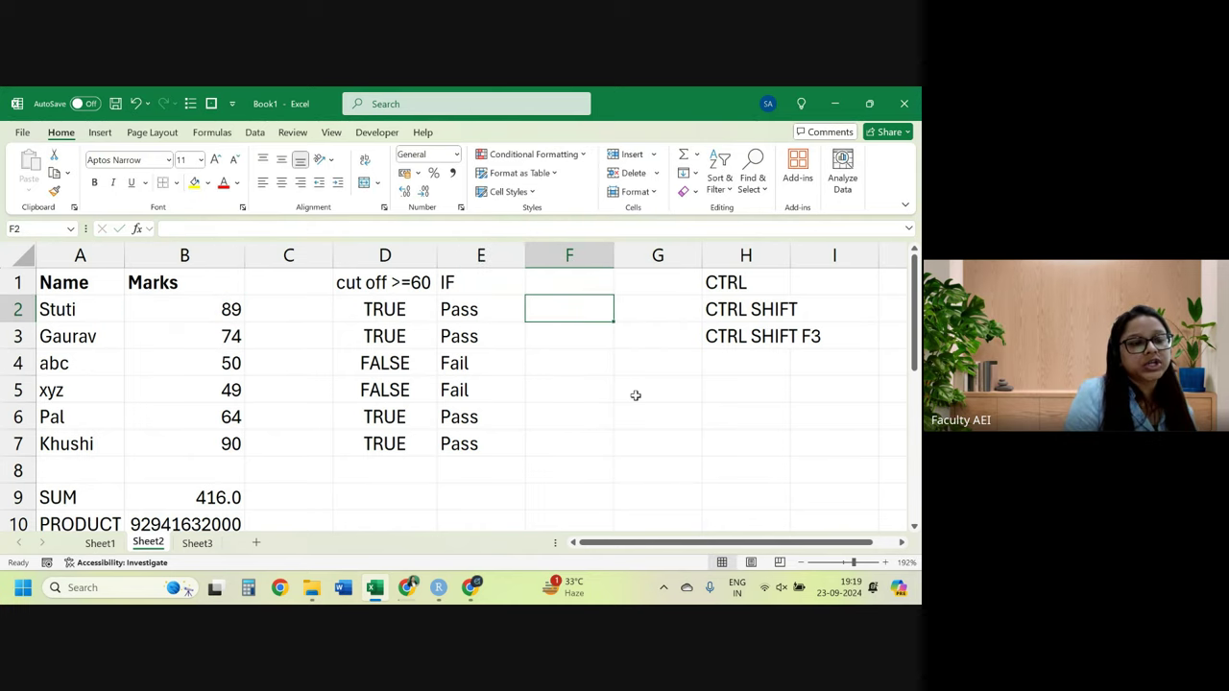
pyautogui.write('=if(')
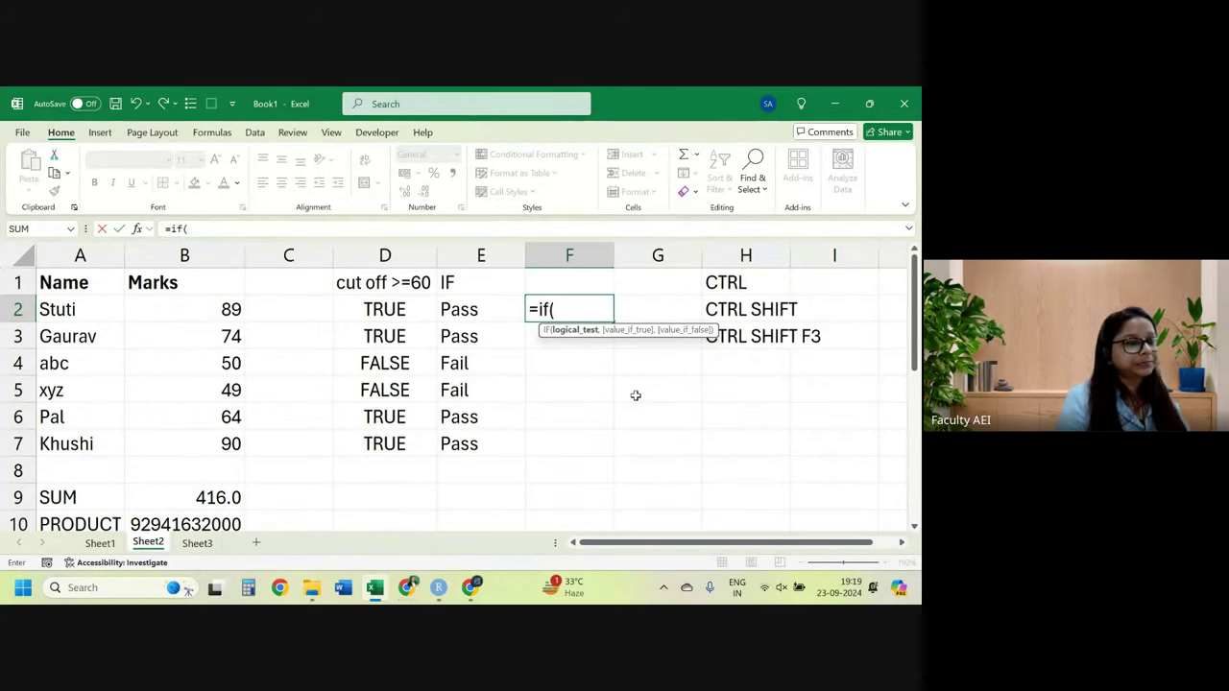
pyautogui.press('BackSpace')
pyautogui.press('BackSpace')
pyautogui.press('BackSpace')
pyautogui.press('BackSpace')
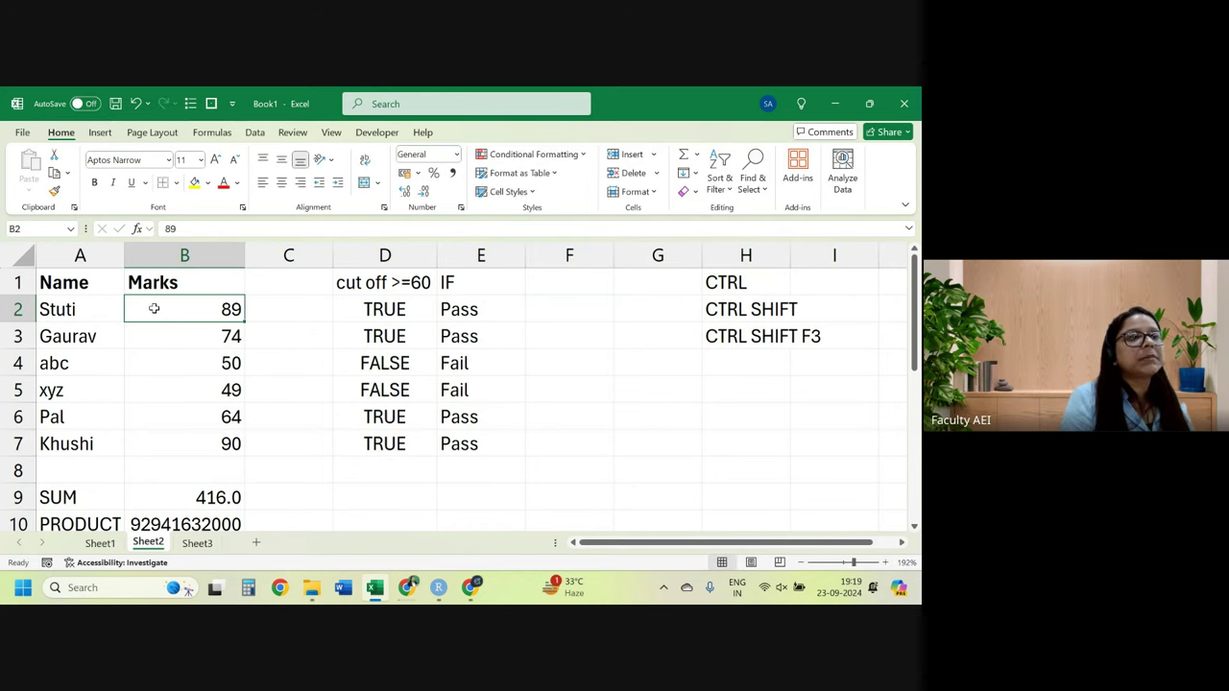
# Name B2 after the student label in A2 using Create from Selection with Left column.
pyautogui.moveTo(60, 309); pyautogui.dragTo(186, 308)
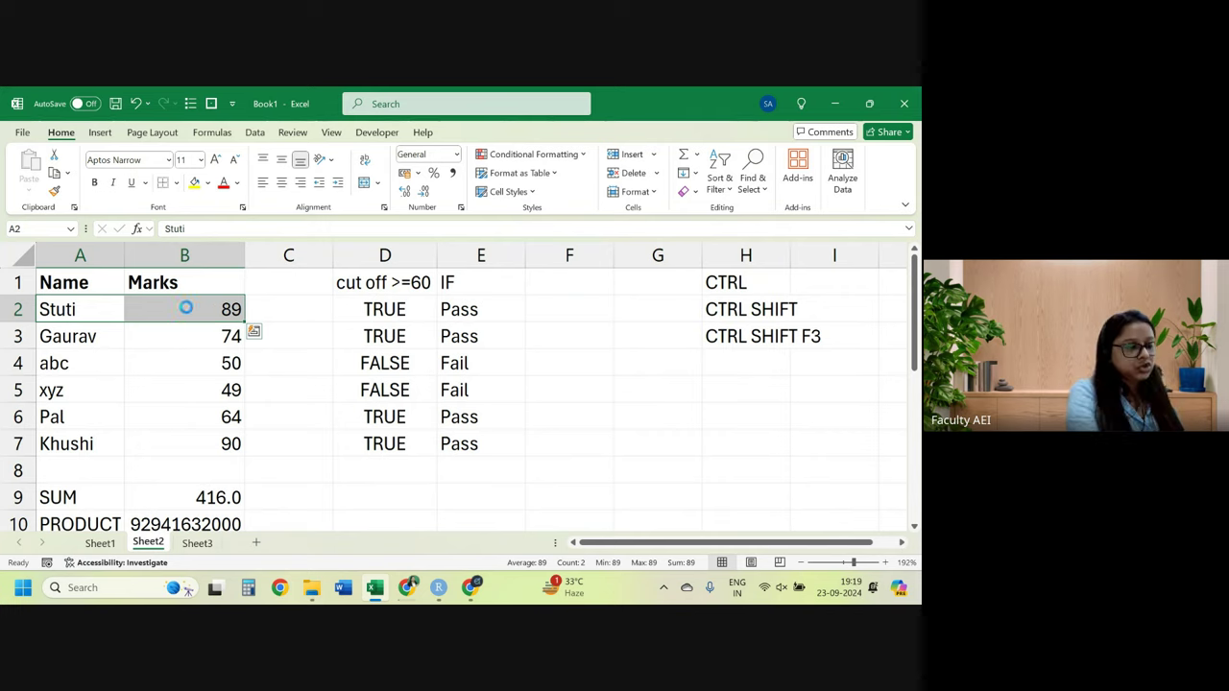
pyautogui.hotkey('ctrl', 'shift', 'F3')
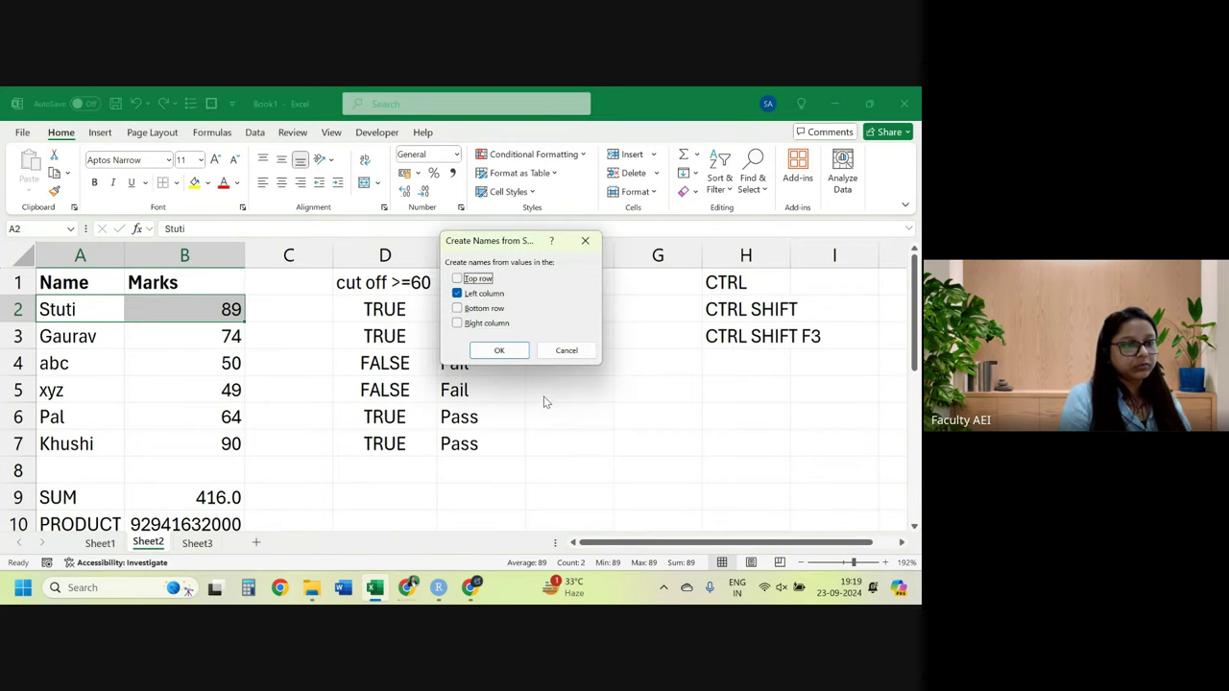
pyautogui.click(501, 350)
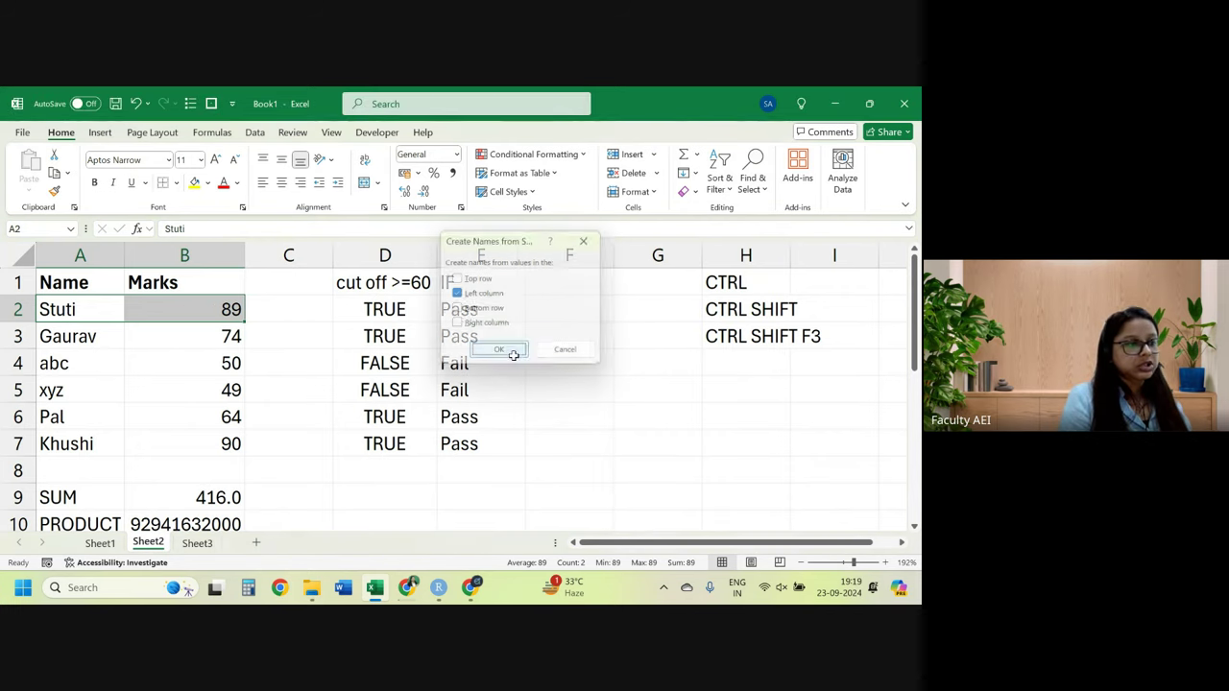
pyautogui.doubleClick(221, 297)
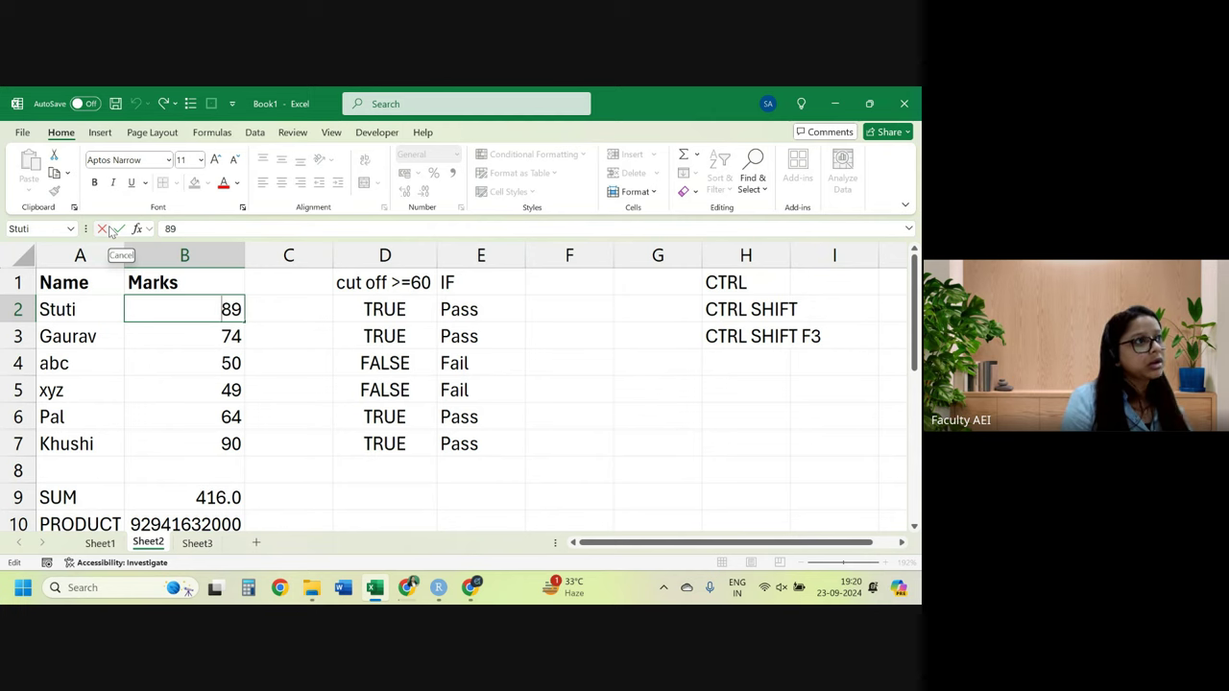
# Enter an IF formula in F2 testing the named mark >=60 for pass or fail.
pyautogui.click(524, 302)
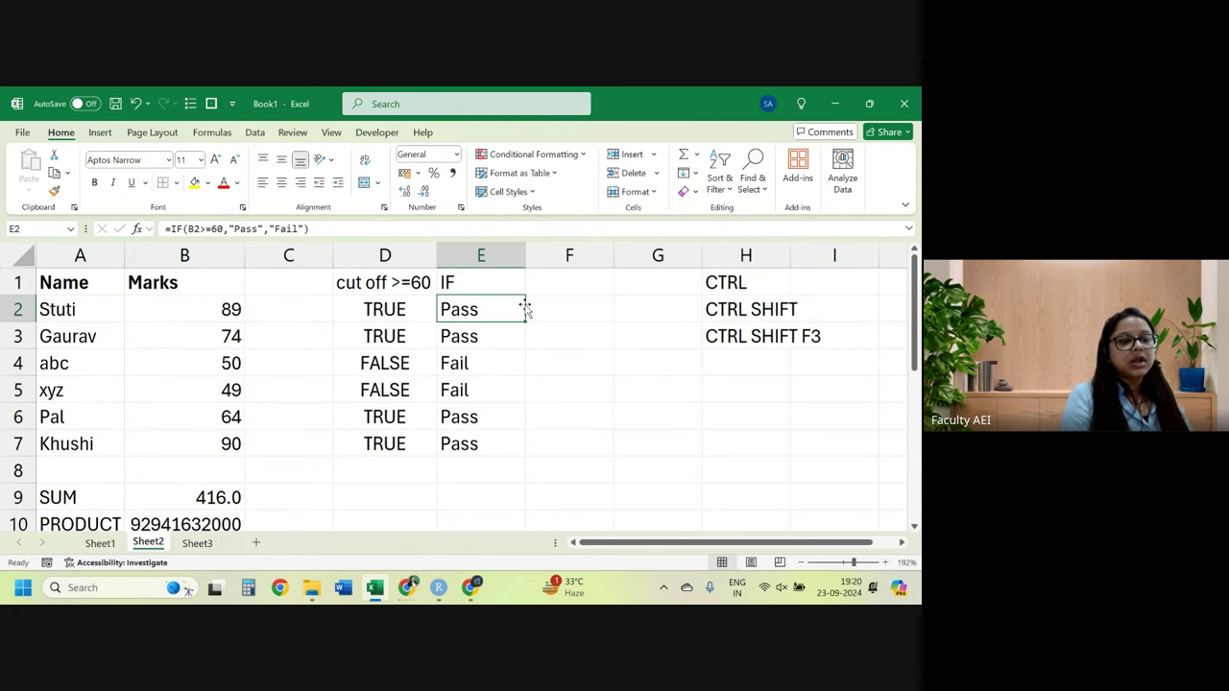
pyautogui.click(555, 310)
pyautogui.write('=if')
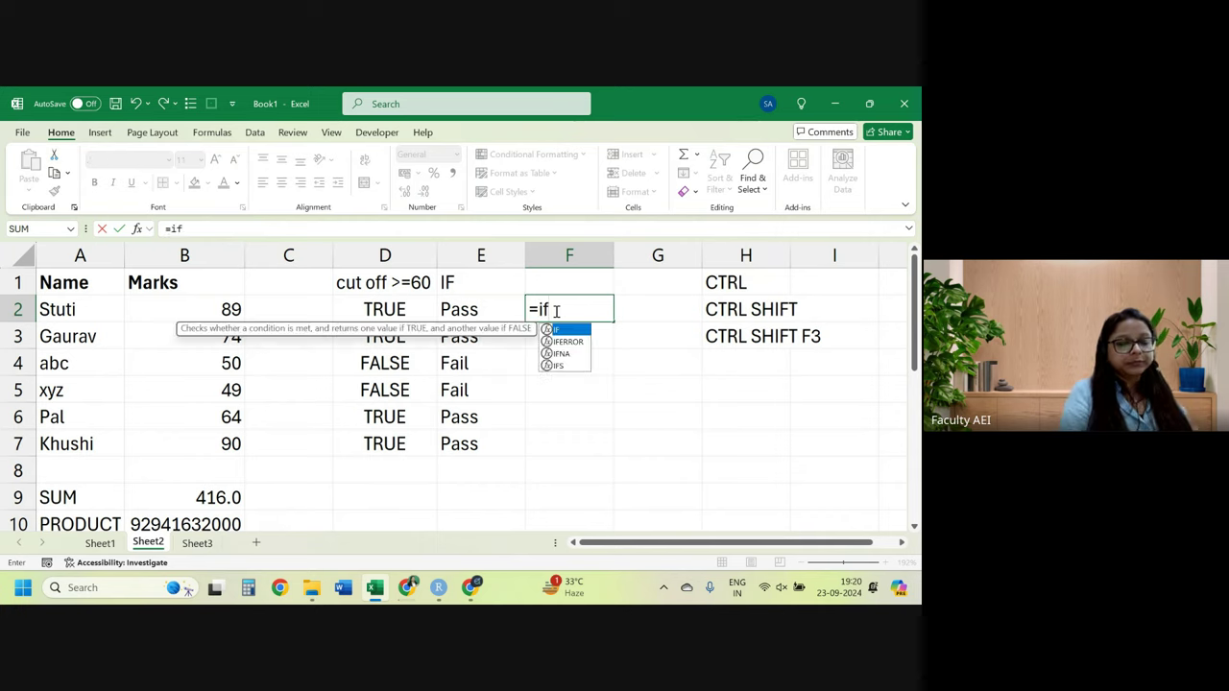
pyautogui.write('(')
pyautogui.press('Left')
pyautogui.press('Left')
pyautogui.press('Left')
pyautogui.press('Left')
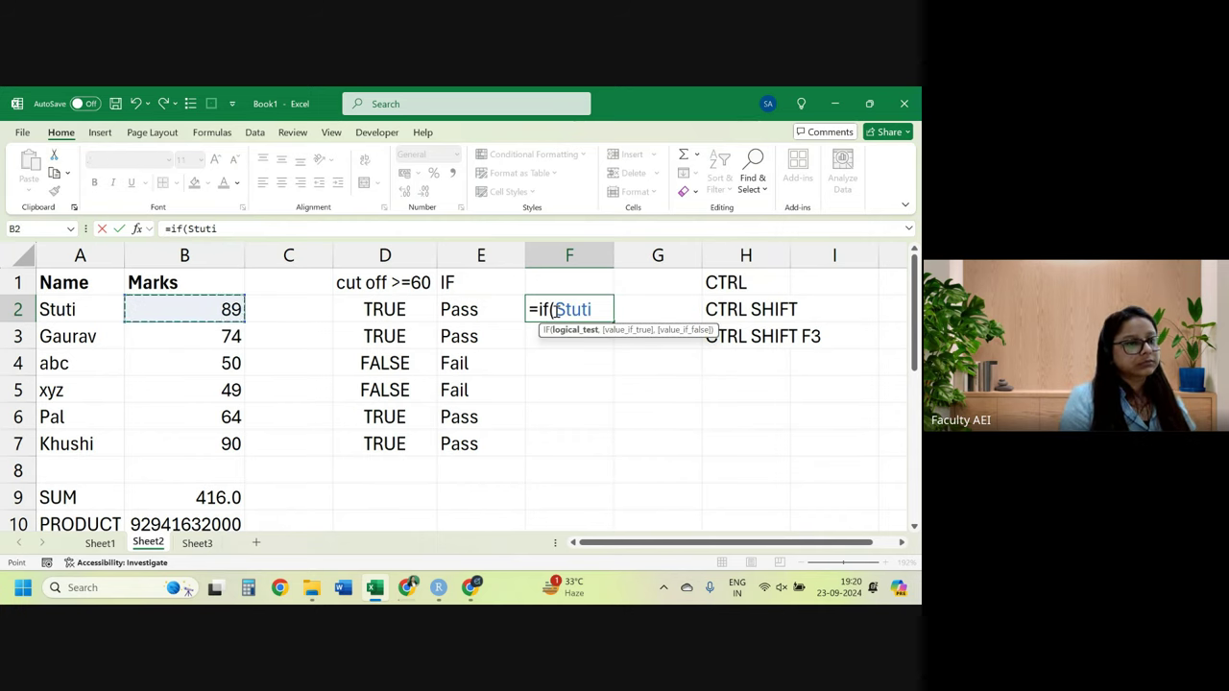
pyautogui.write('>')
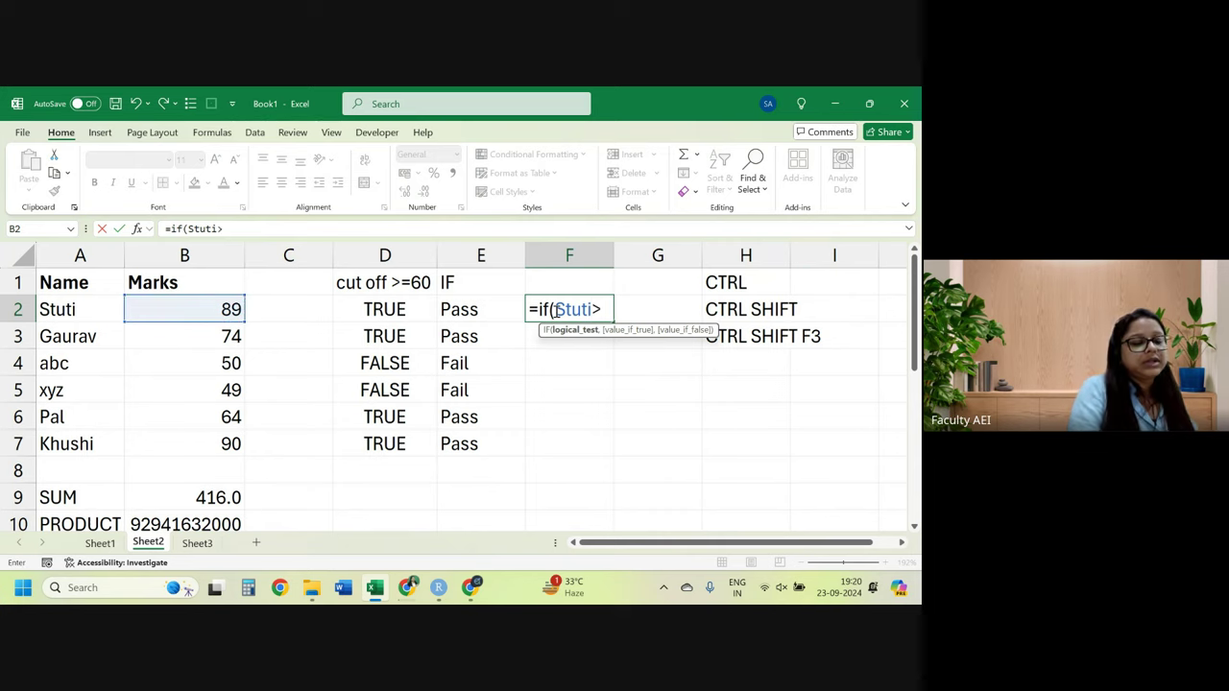
pyautogui.write('60')
pyautogui.press('BackSpace')
pyautogui.press('BackSpace')
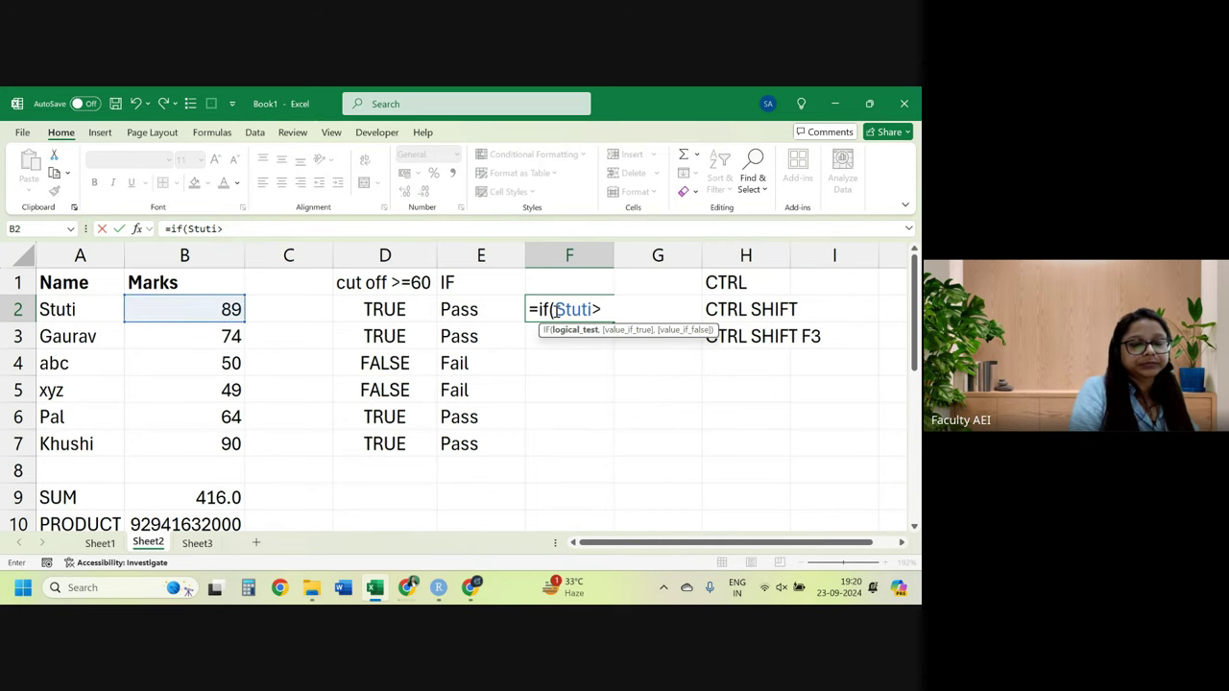
pyautogui.write('=60,')
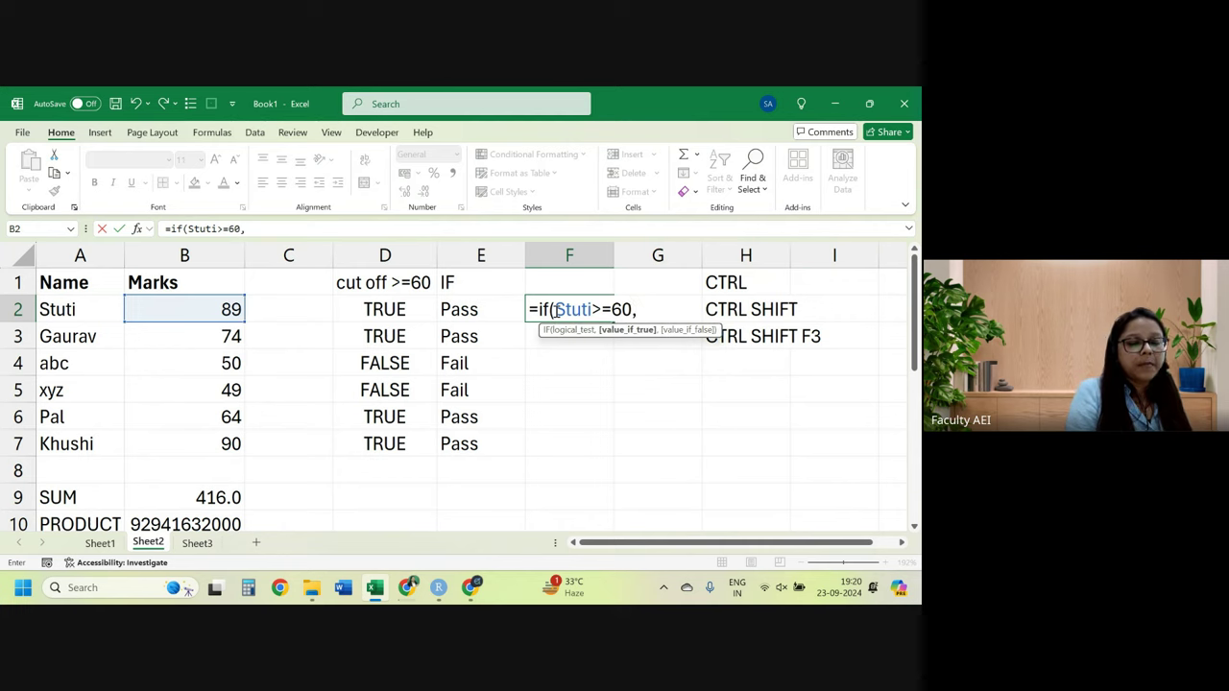
pyautogui.write('"pass",')
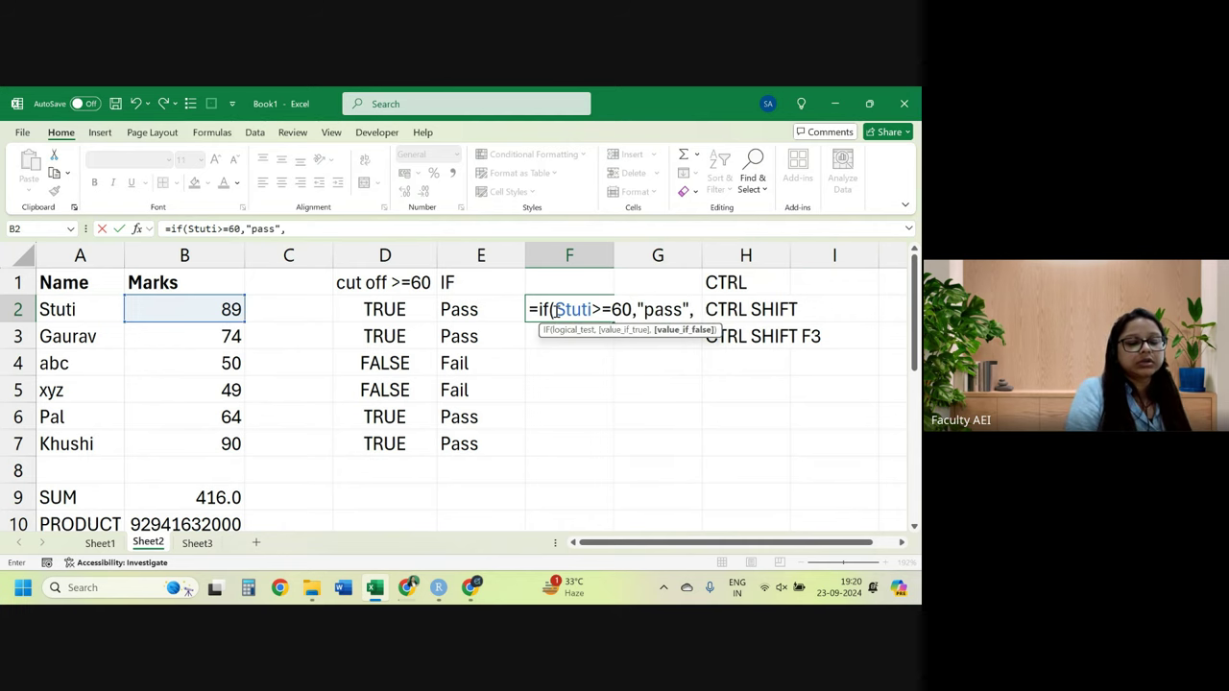
pyautogui.write('"fail"')
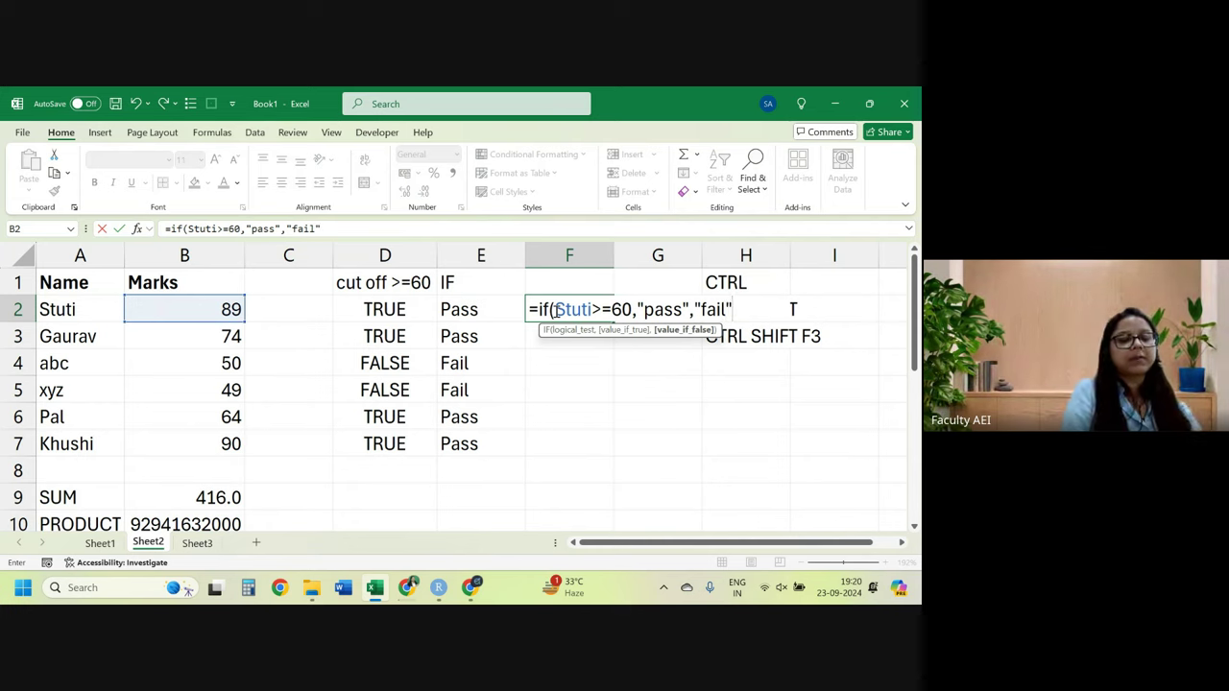
pyautogui.write(')')
pyautogui.press('Return')
# Fill F2's formula down to F7 and check the references in F2 and F3.
pyautogui.click(587, 308)
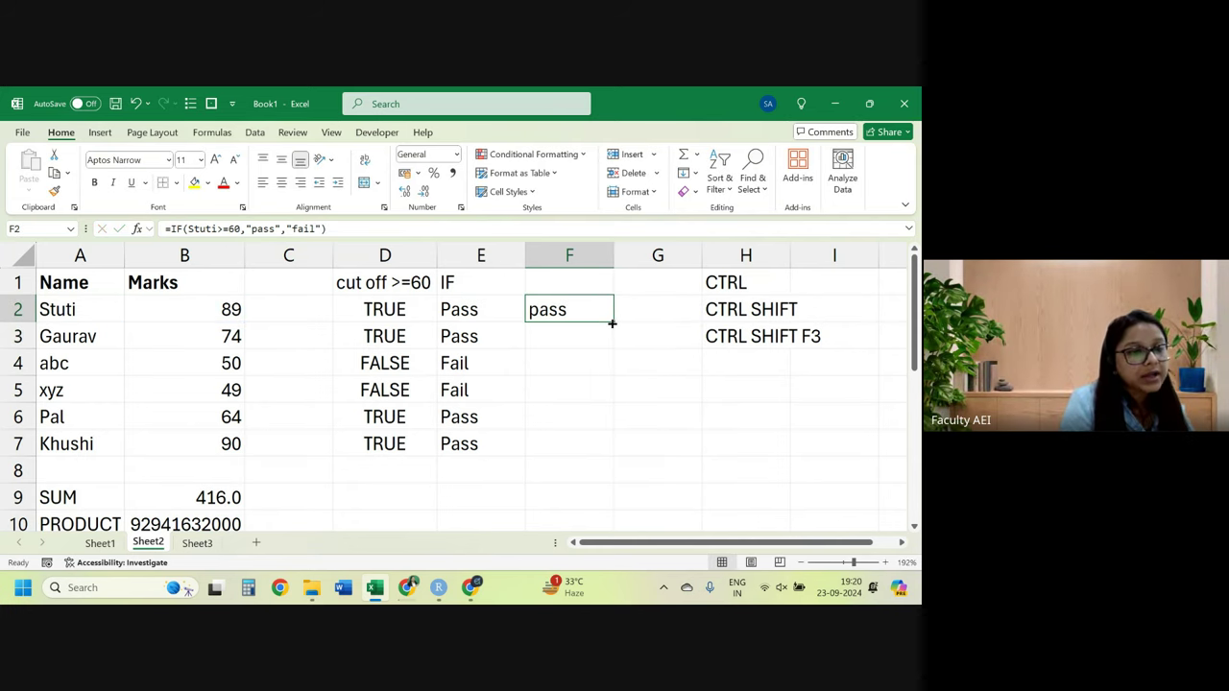
pyautogui.doubleClick(611, 323)
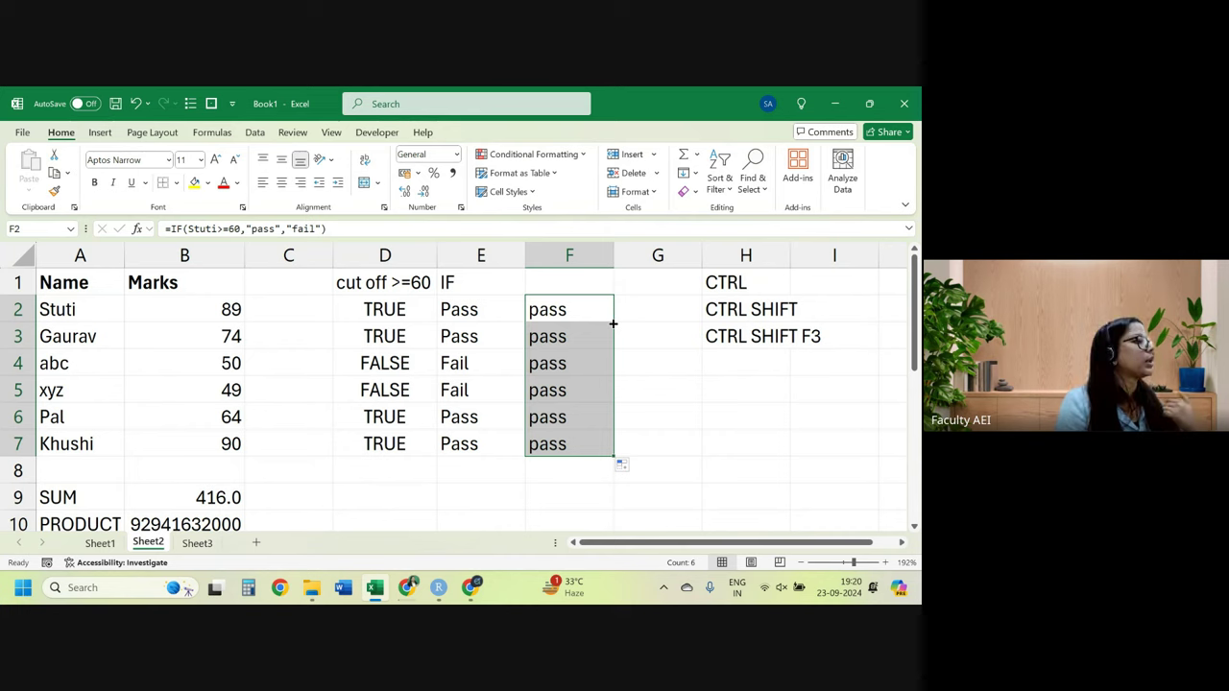
pyautogui.doubleClick(597, 308)
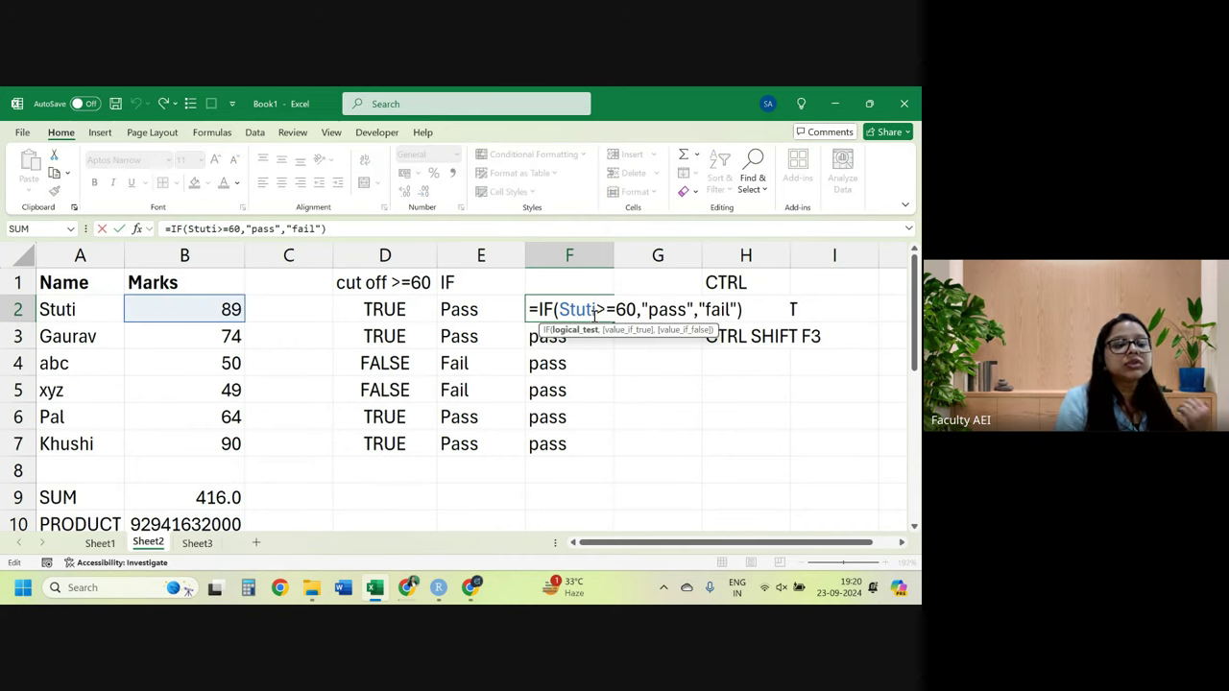
pyautogui.press('Return')
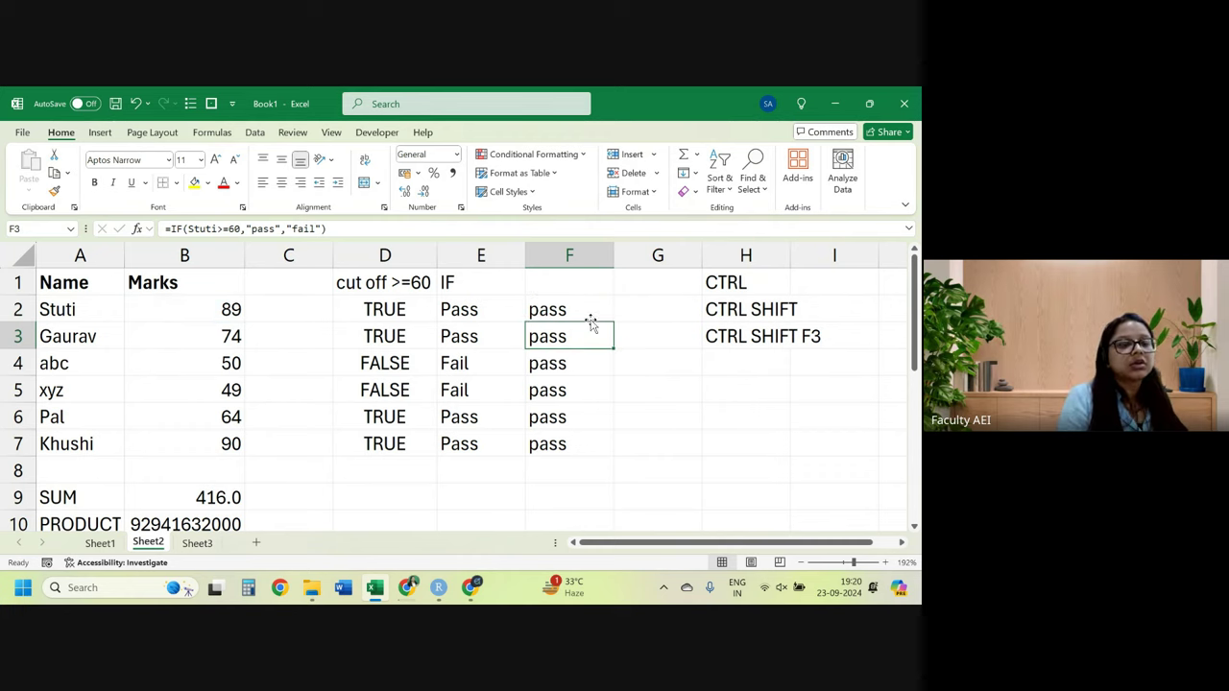
pyautogui.doubleClick(584, 335)
pyautogui.press('Return')
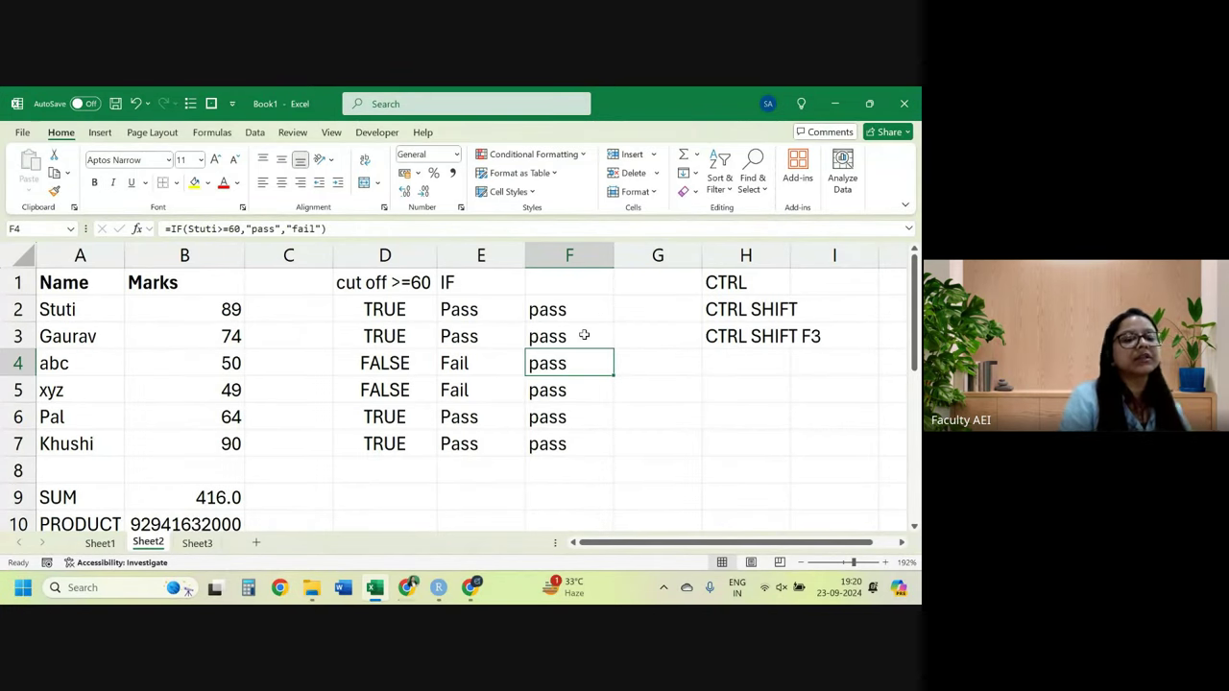
# Enter =IF($B$2>=60,"PASS","FAIL") in G2, using an absolute reference to B2.
pyautogui.click(634, 304)
pyautogui.write('=i')
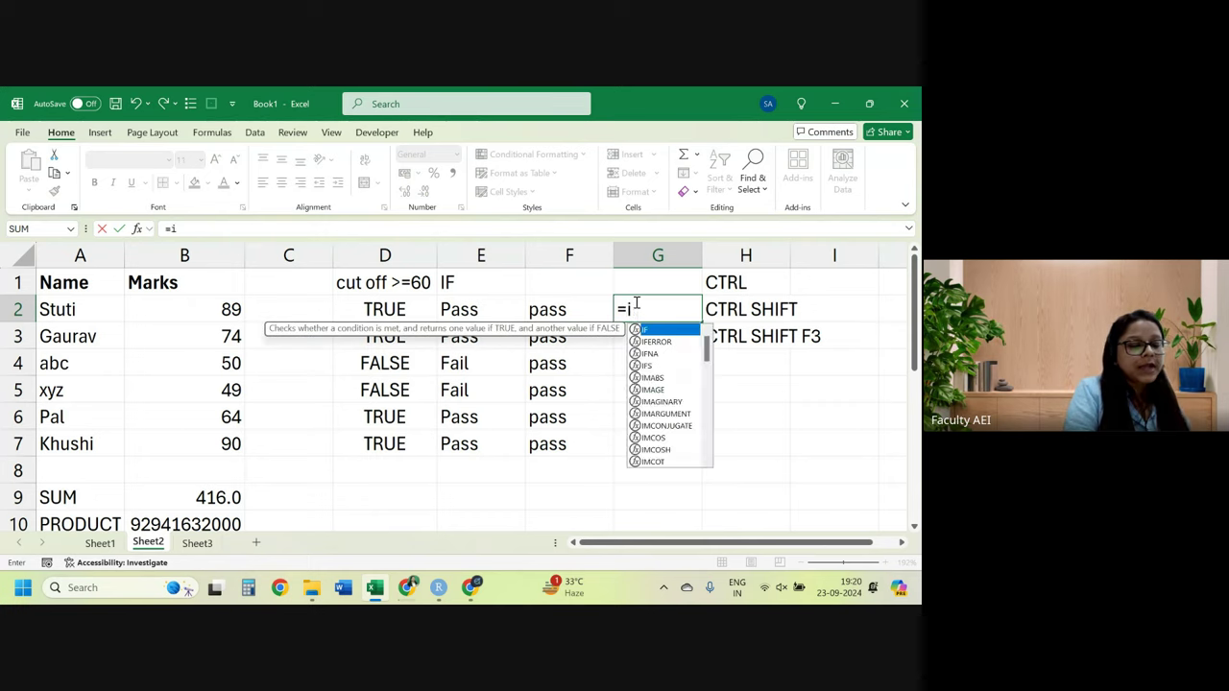
pyautogui.write('f(')
pyautogui.click(231, 305)
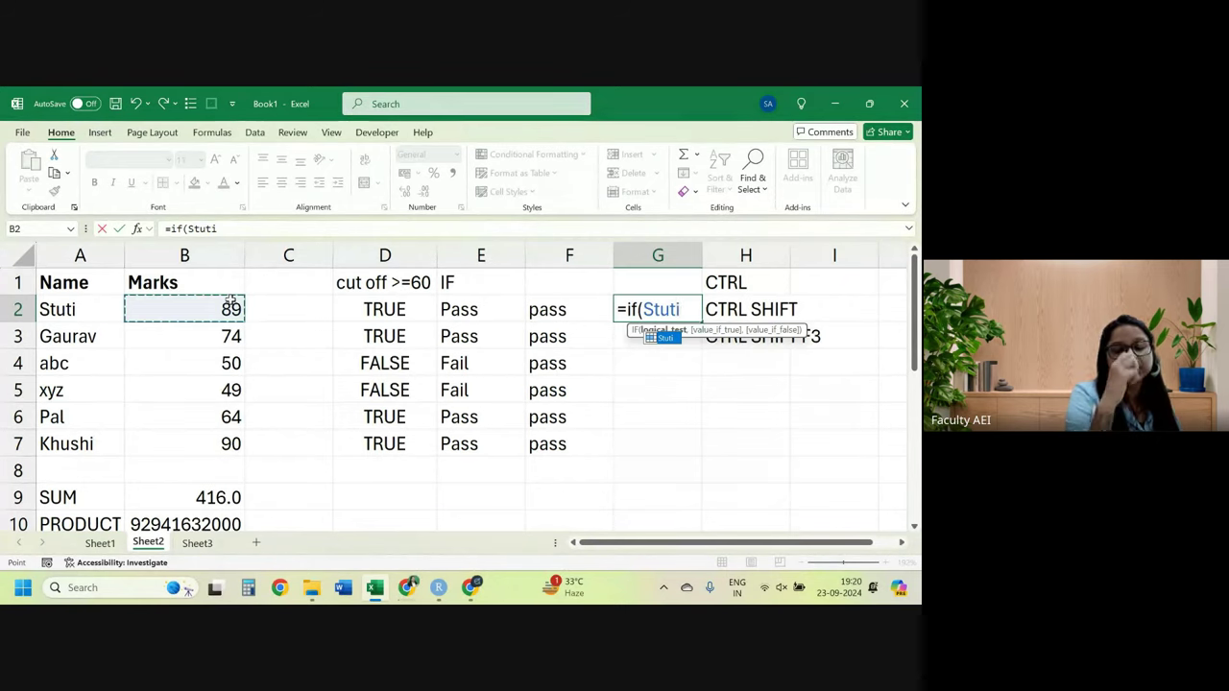
pyautogui.press('BackSpace')
pyautogui.press('BackSpace')
pyautogui.press('BackSpace')
pyautogui.press('BackSpace')
pyautogui.press('BackSpace')
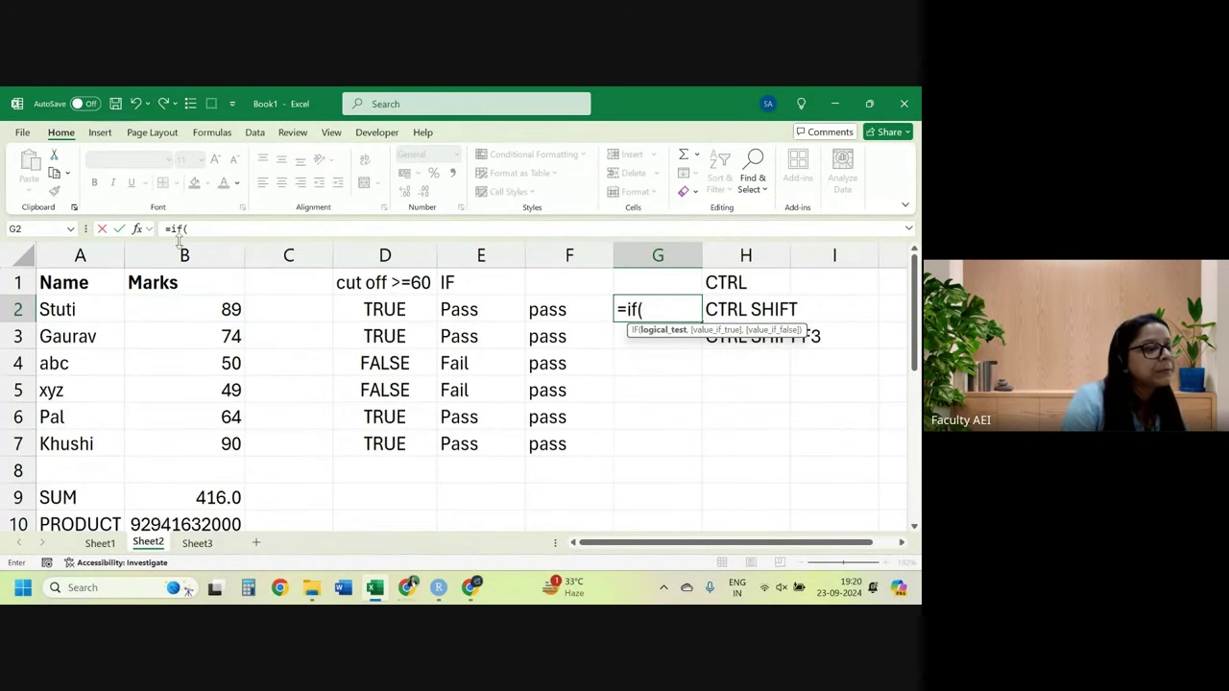
pyautogui.write('B2')
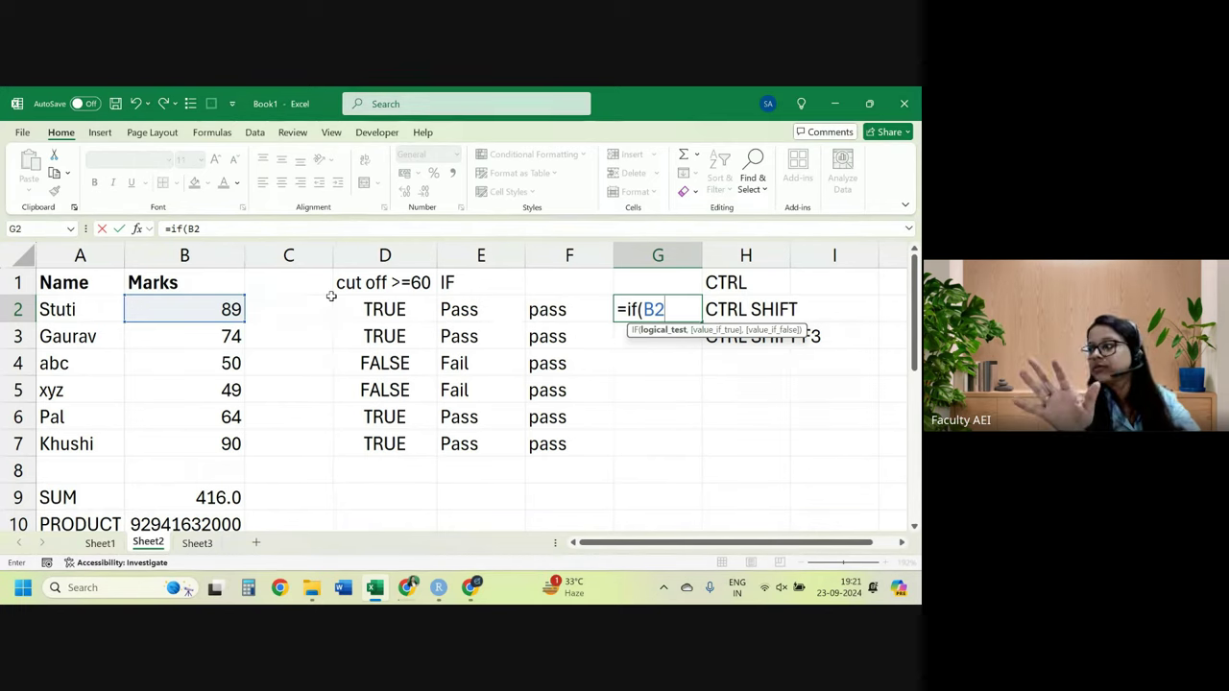
pyautogui.press('F4')
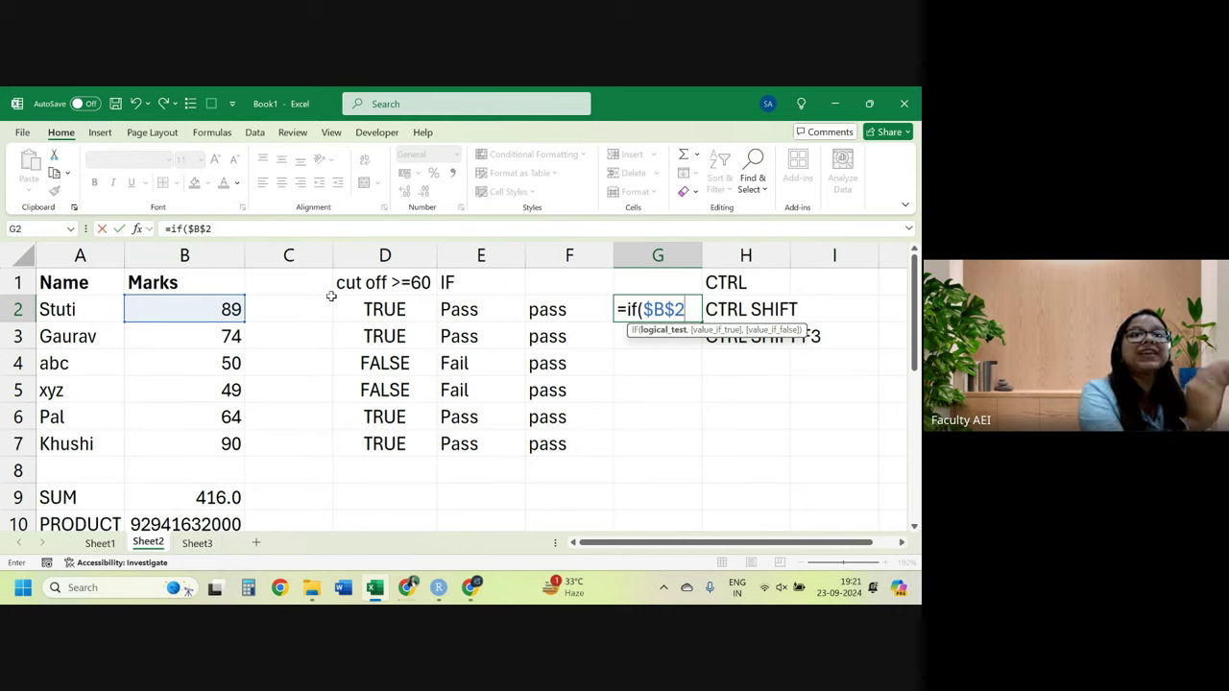
pyautogui.write('>')
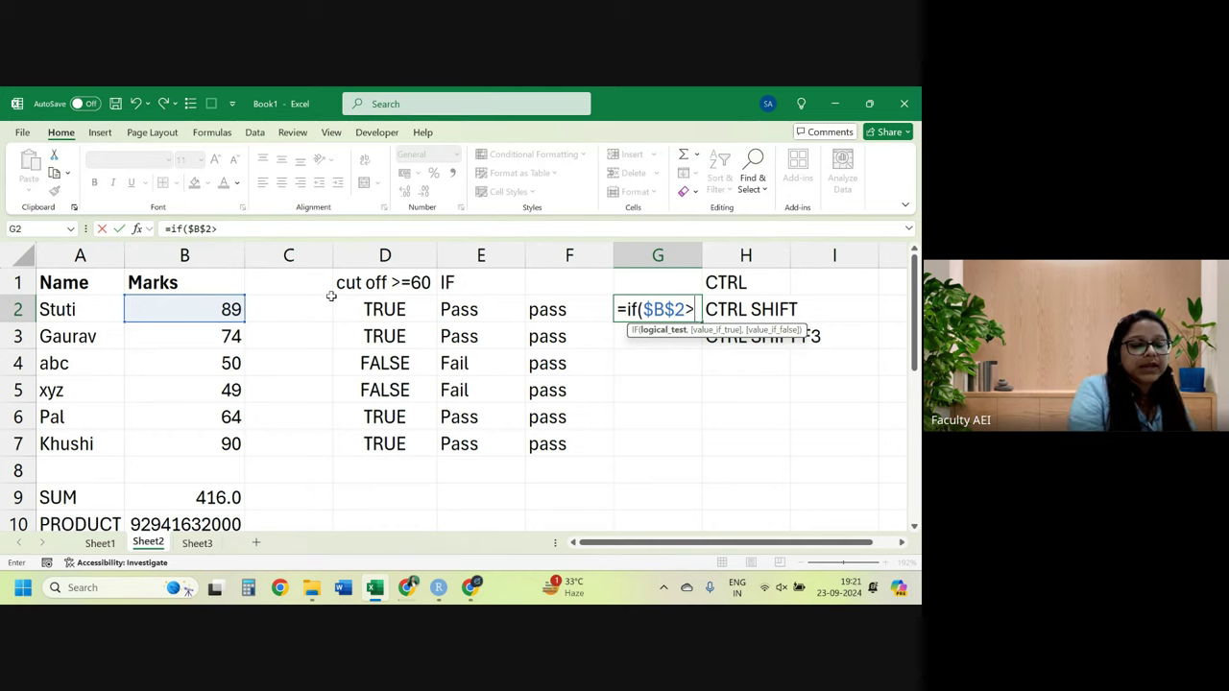
pyautogui.write('=60,')
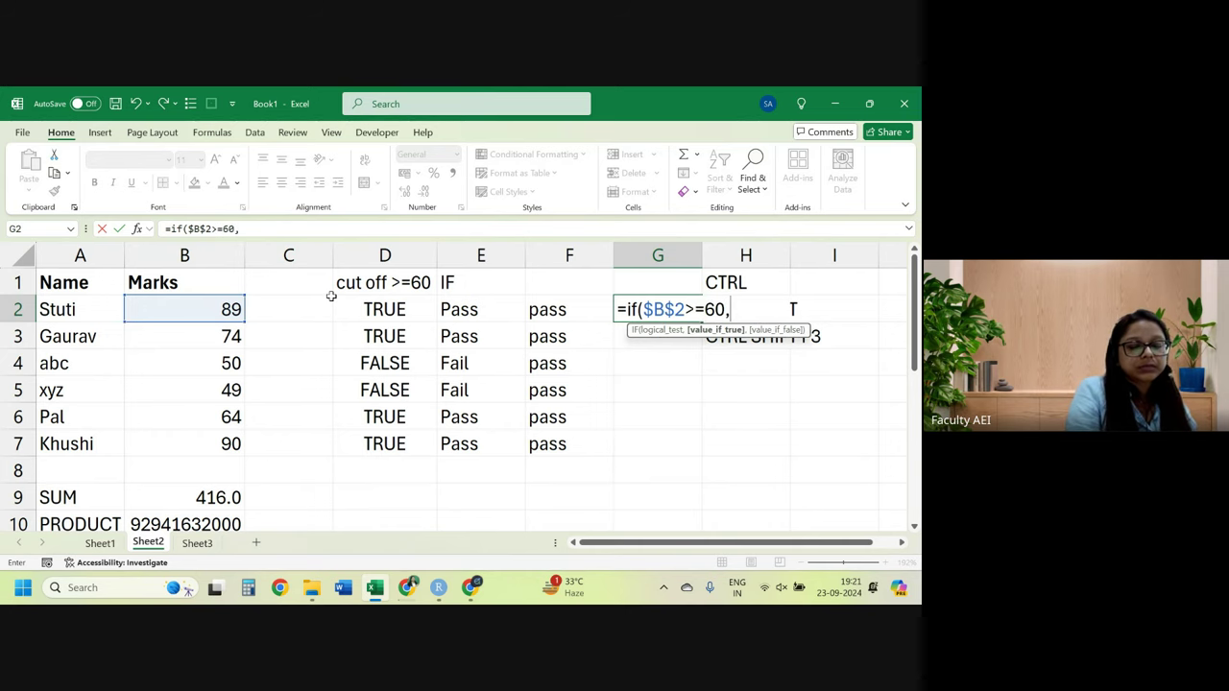
pyautogui.write('"PASS",')
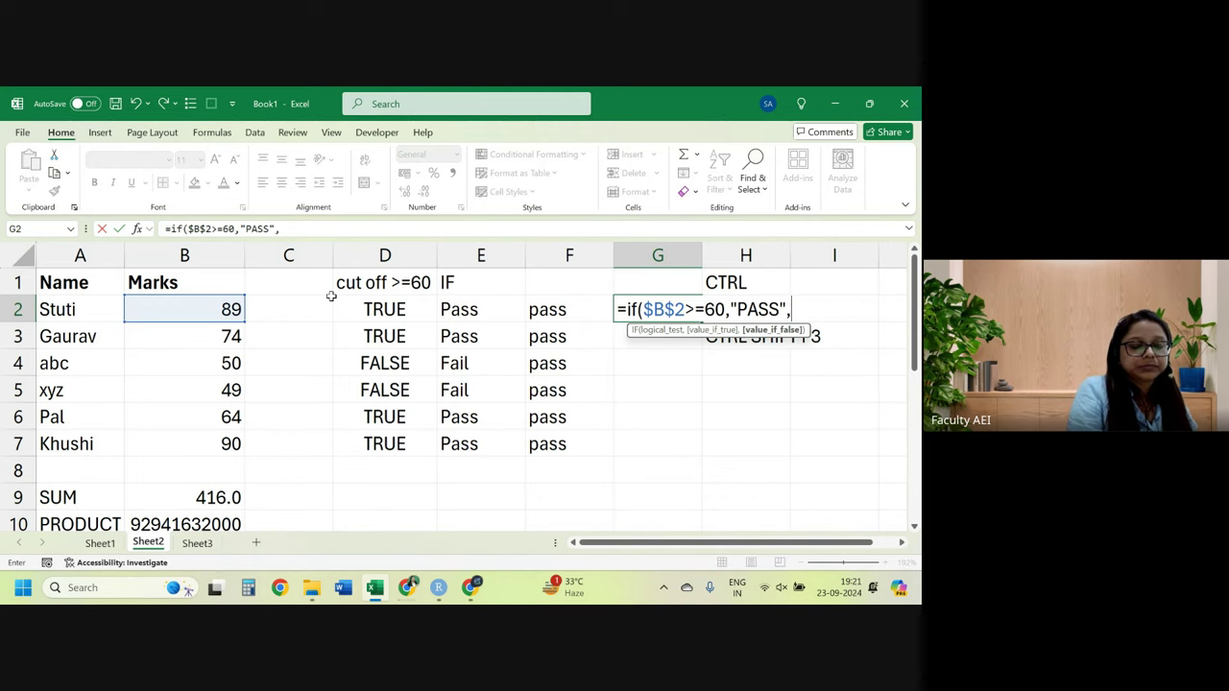
pyautogui.write('"FAIL')
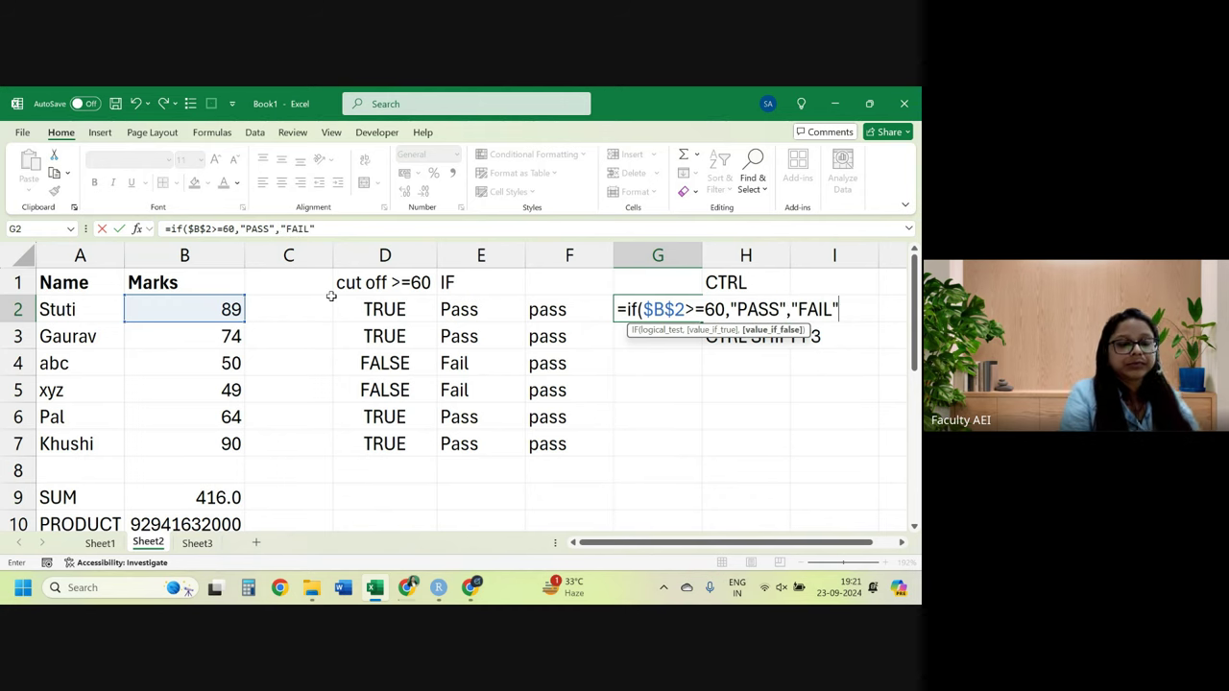
pyautogui.write(')')
pyautogui.press('Return')
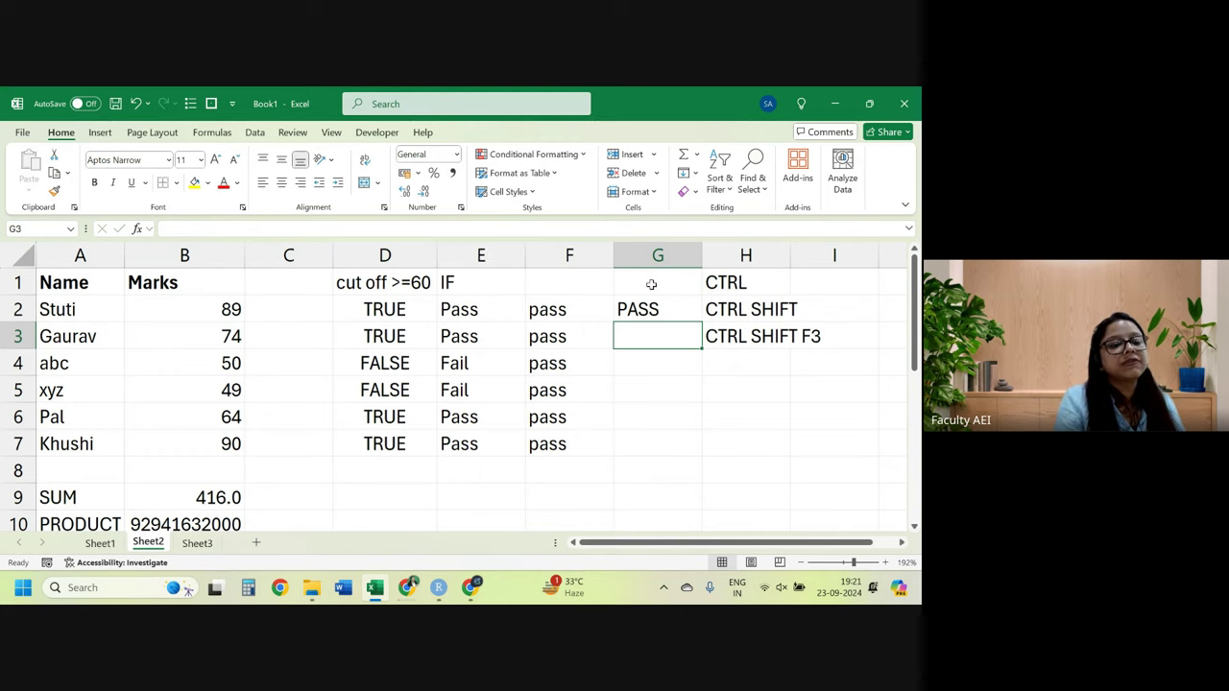
# Fill G2's PASS/FAIL formula down column G and inspect the copy in G3.
pyautogui.click(658, 300)
pyautogui.doubleClick(702, 323)
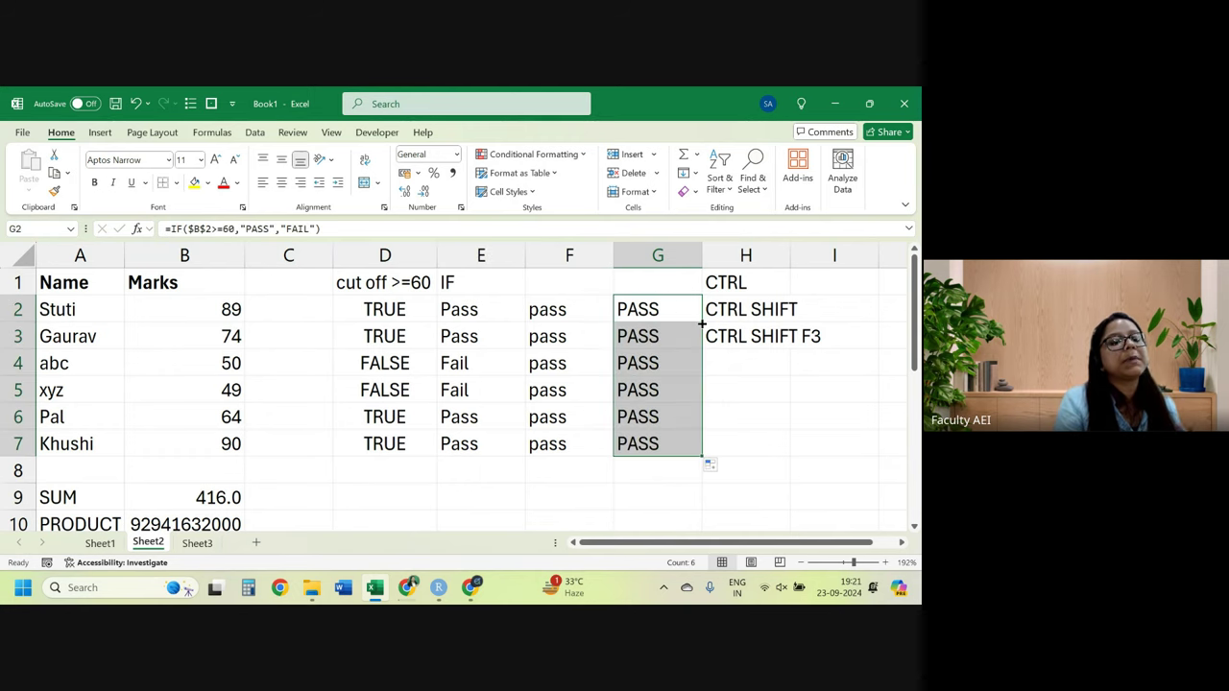
pyautogui.doubleClick(680, 333)
pyautogui.press('Return')
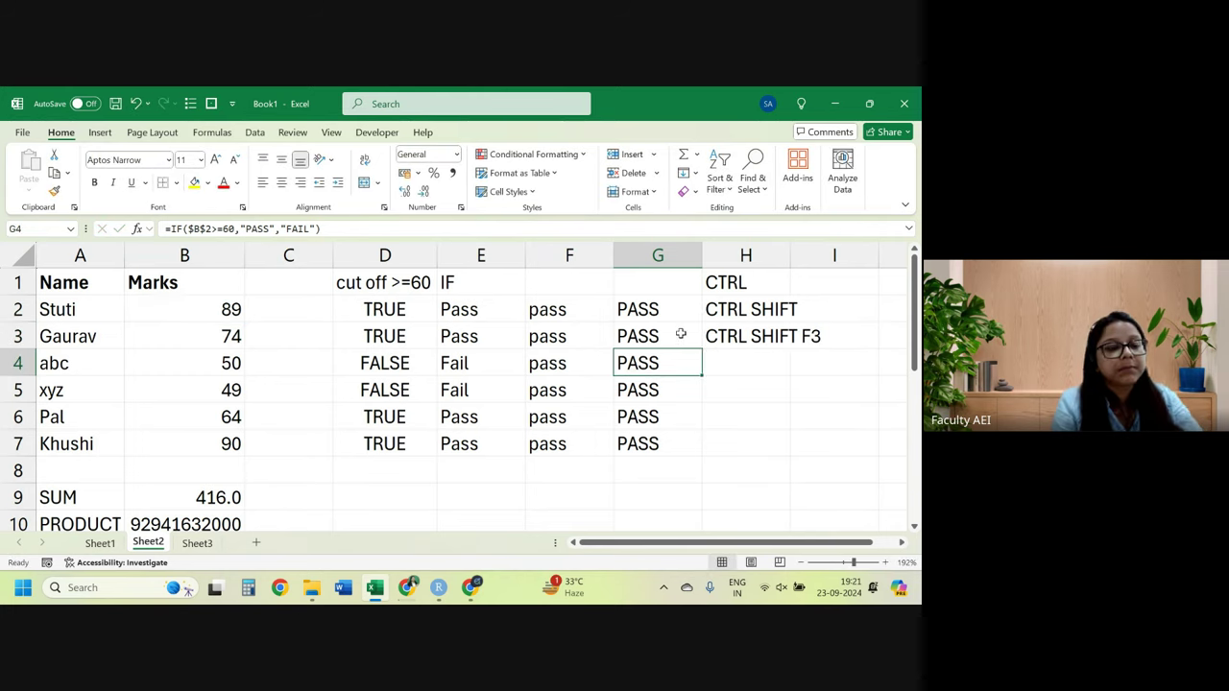
# Check G5's formula, then start changing G2's $B$2 to the mixed reference $B2.
pyautogui.doubleClick(647, 391)
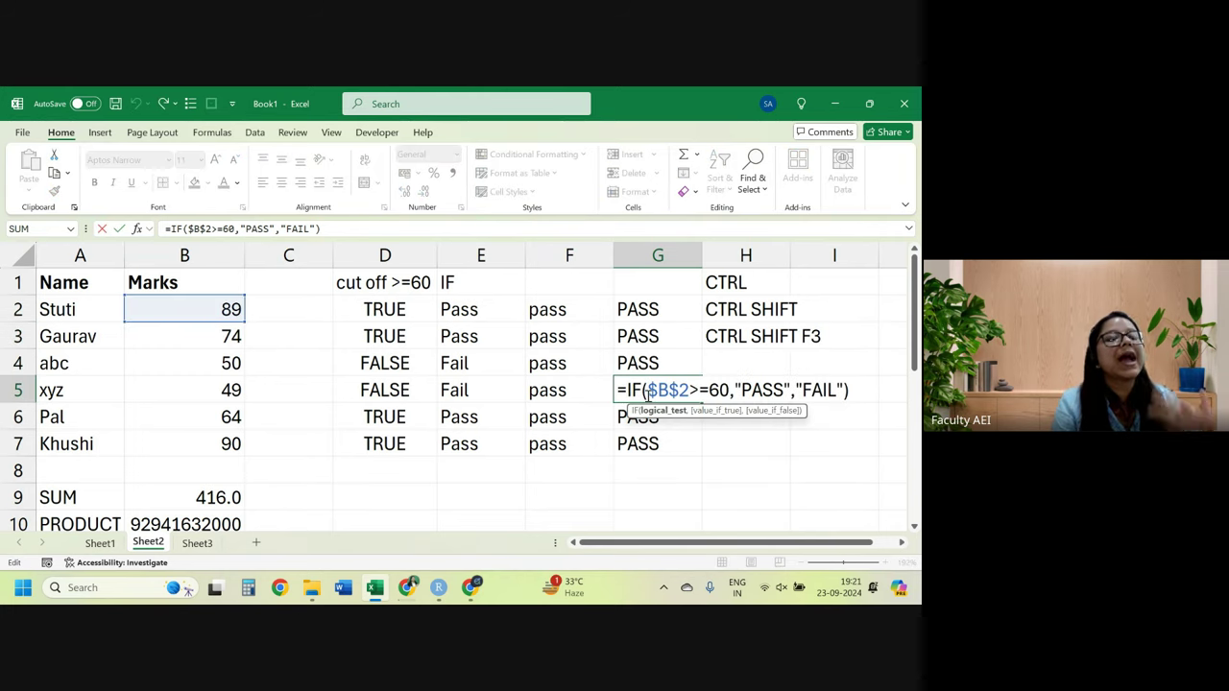
pyautogui.press('Return')
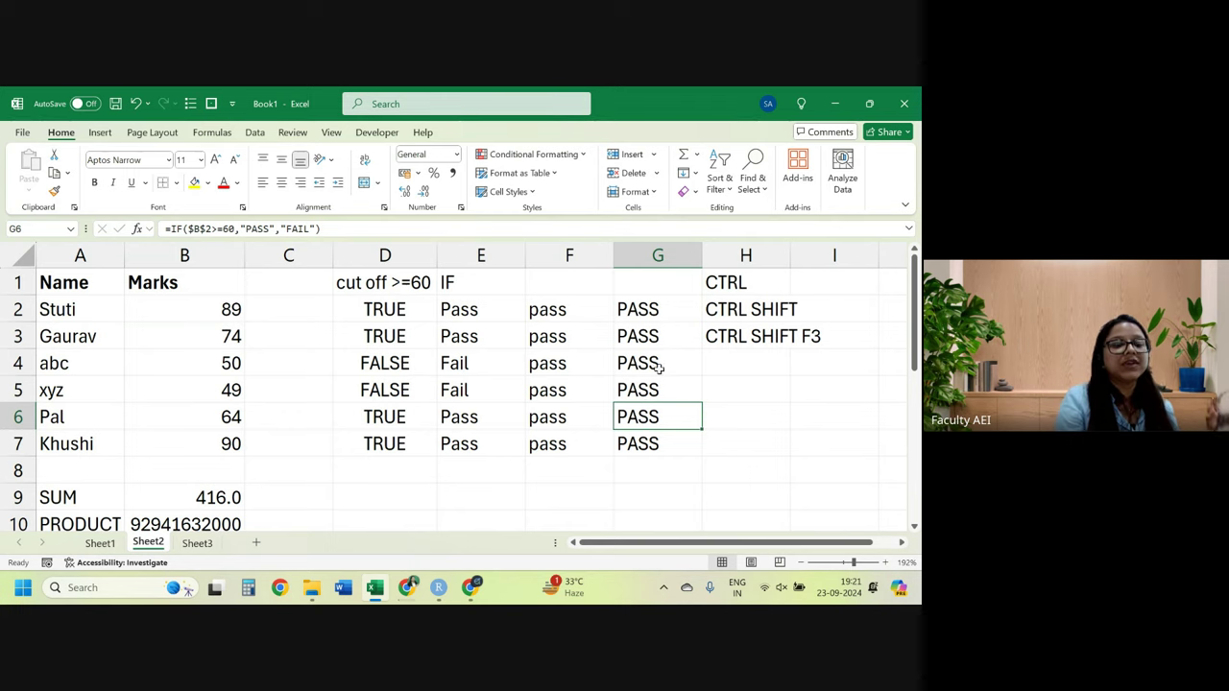
pyautogui.doubleClick(669, 309)
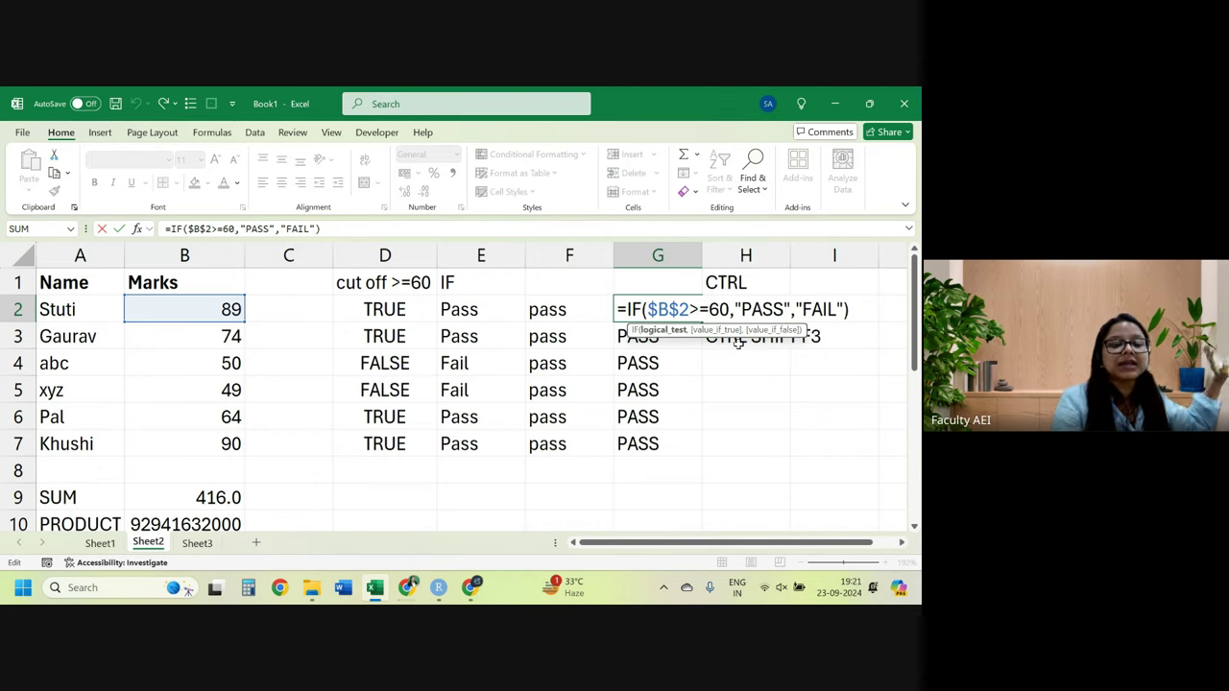
pyautogui.press('BackSpace')
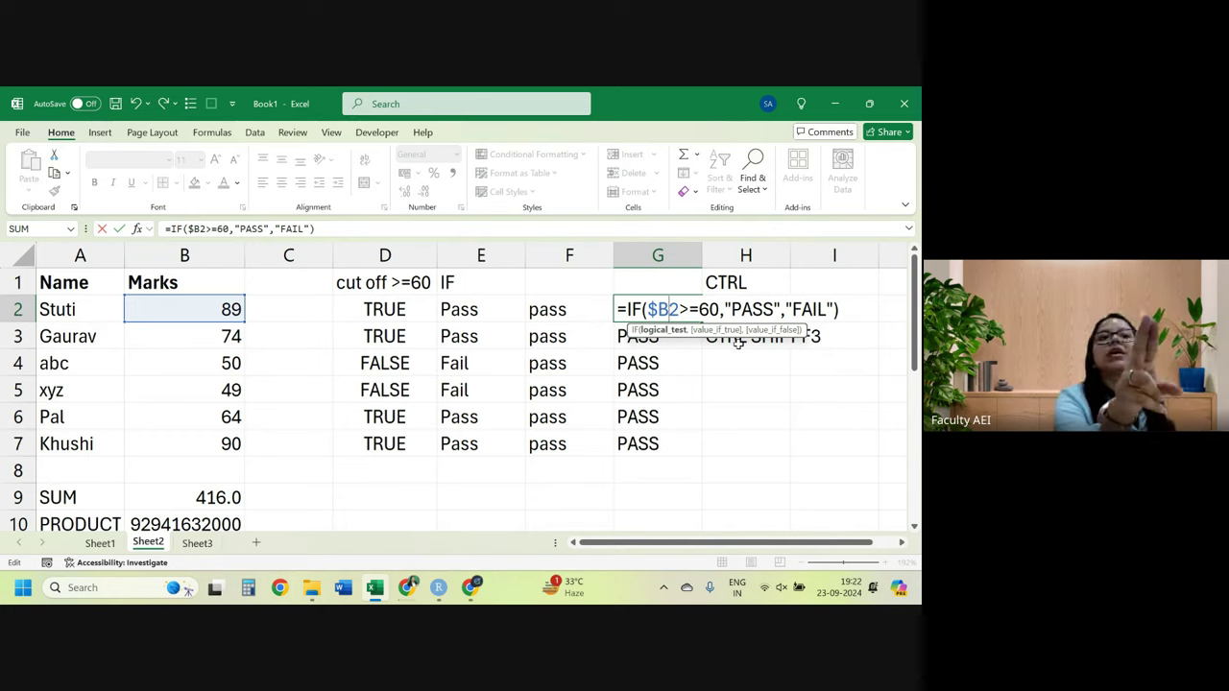
# Confirm G2's $B2 formula, refill column G, and verify G5 now references B5.
pyautogui.press('Return')
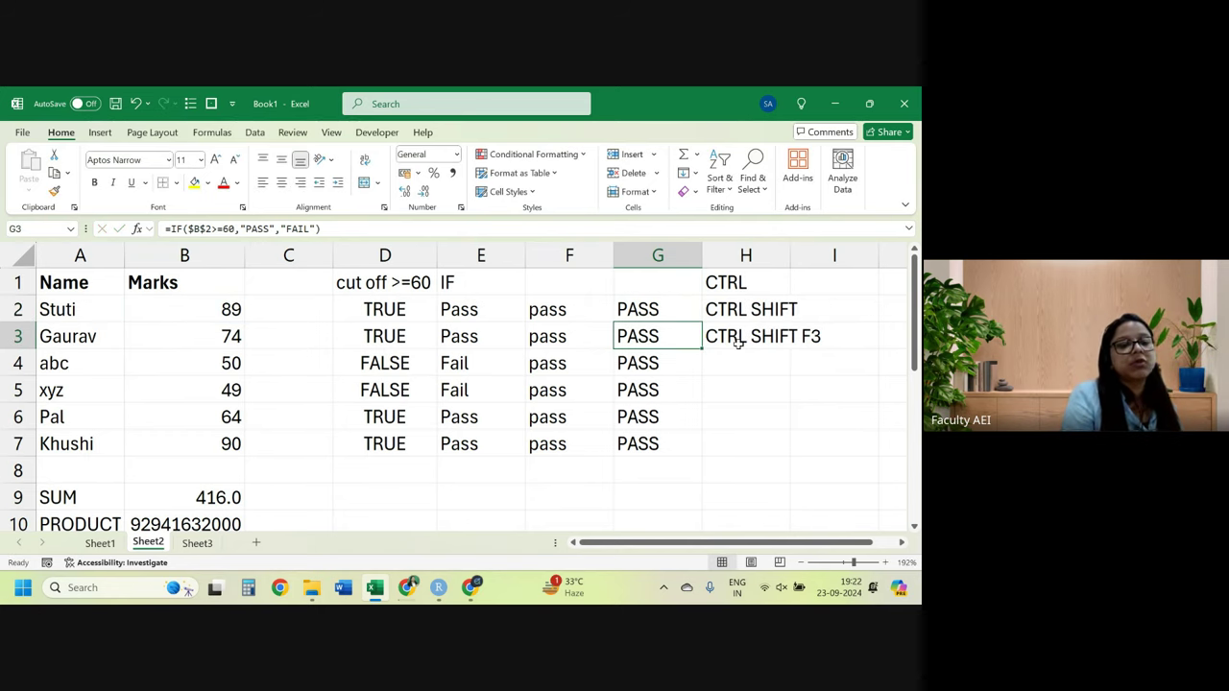
pyautogui.click(699, 318)
pyautogui.doubleClick(702, 322)
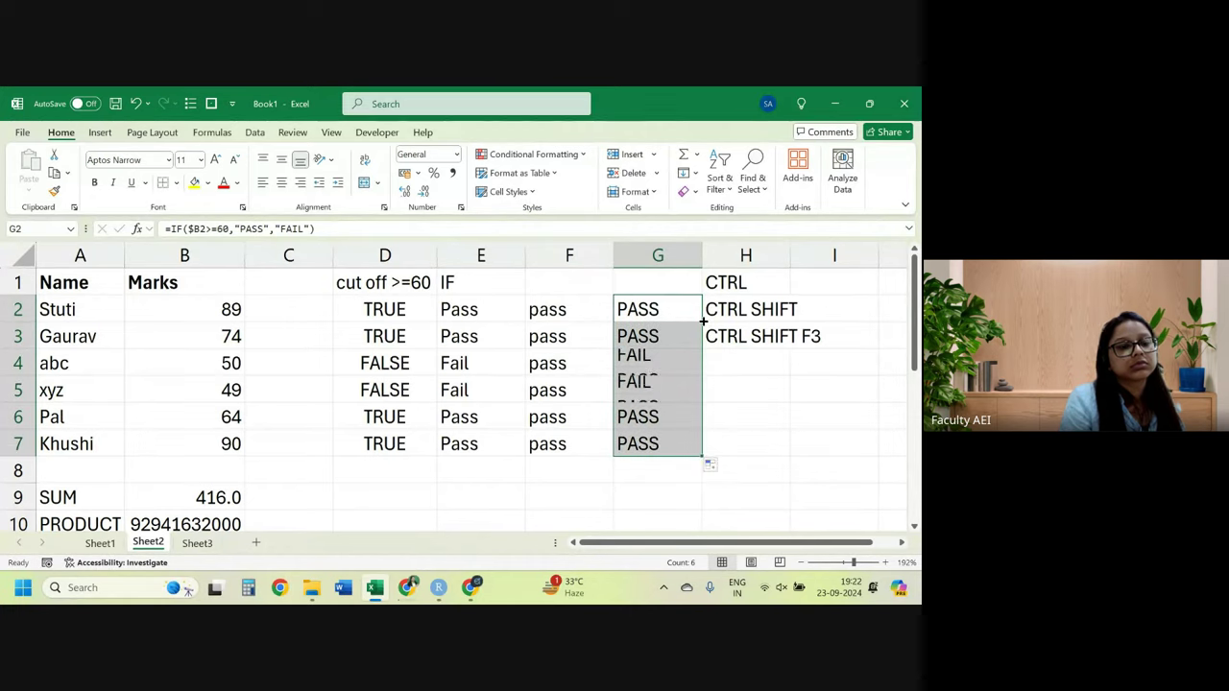
pyautogui.doubleClick(660, 384)
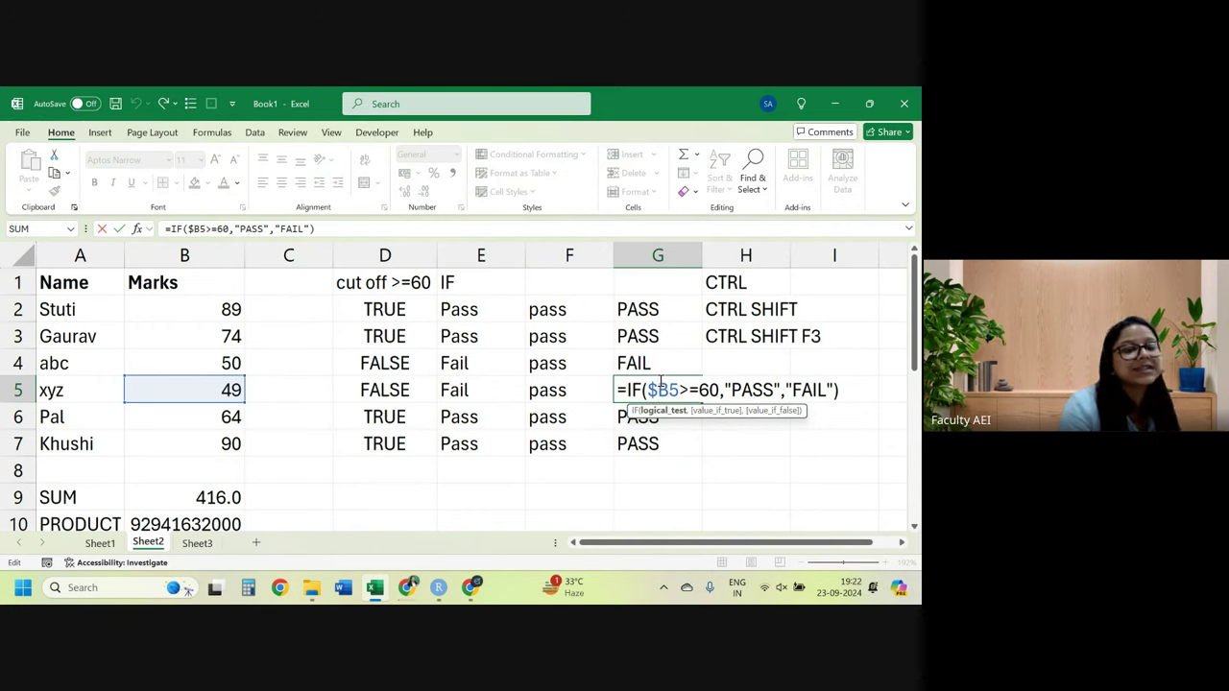
# Copy Khushi's G7 result into H7 and view its =IF($B7>=60,"PASS","FAIL") formula.
pyautogui.click(677, 448)
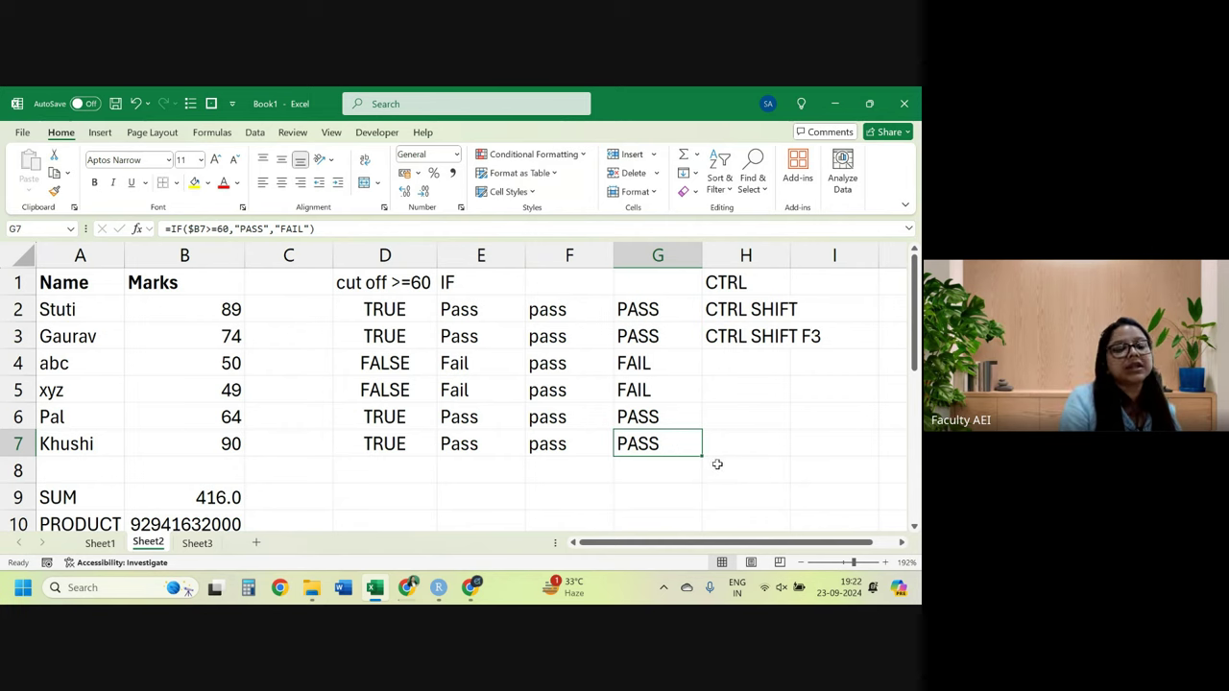
pyautogui.moveTo(704, 455); pyautogui.dragTo(758, 446)
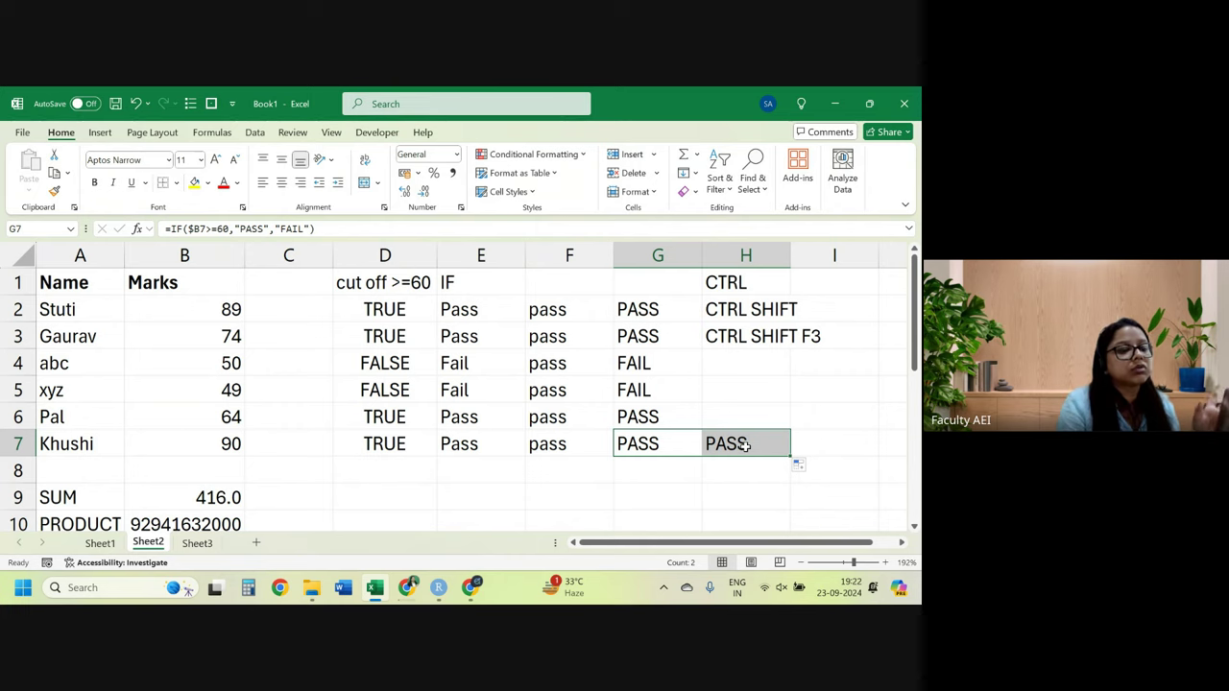
pyautogui.click(647, 449)
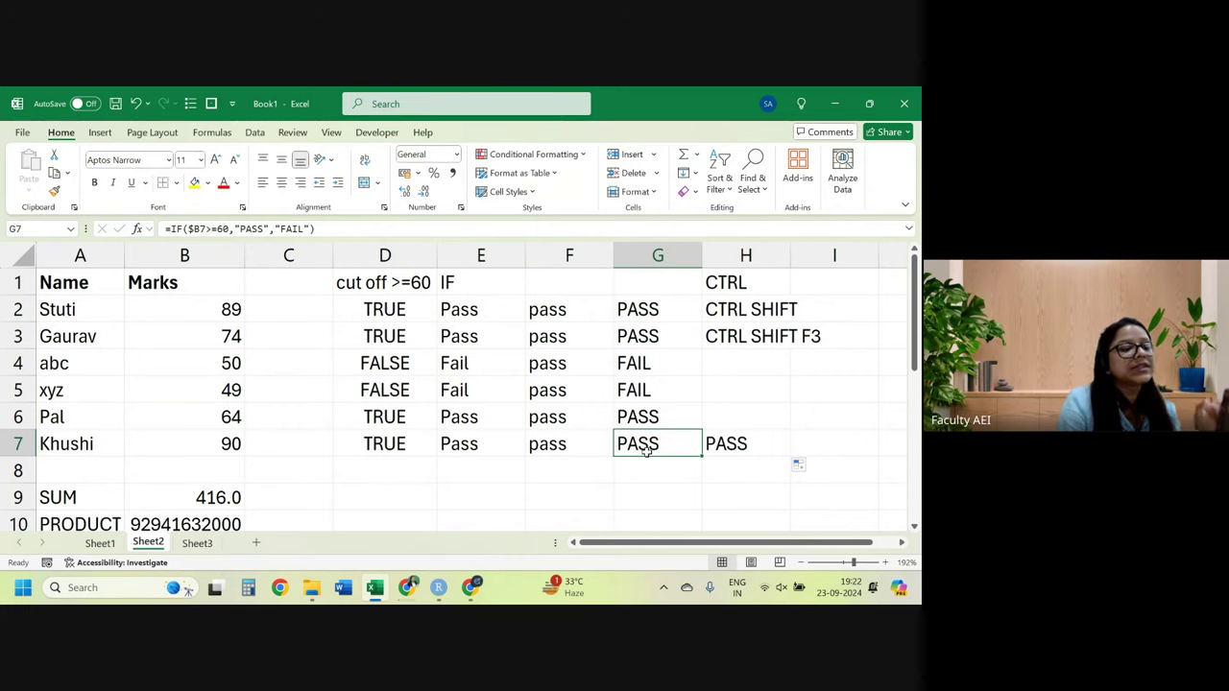
pyautogui.doubleClick(755, 445)
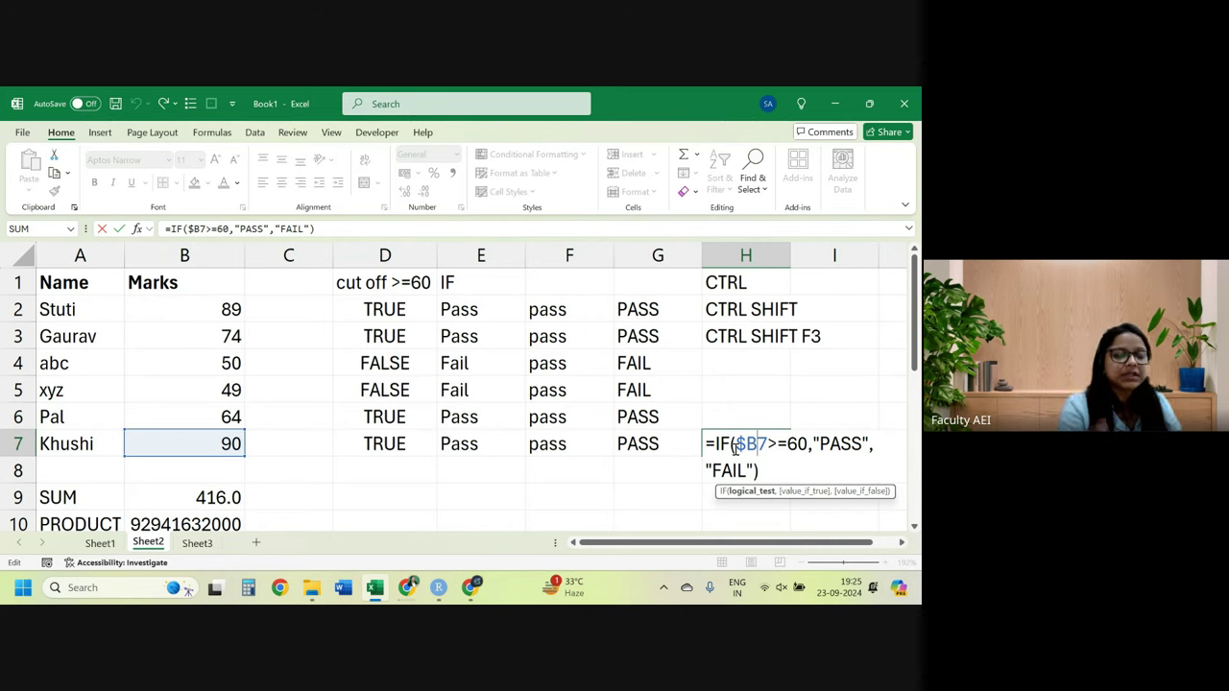
# Delete the results in F2:G7 and the copied result in H7.
pyautogui.press('Return')
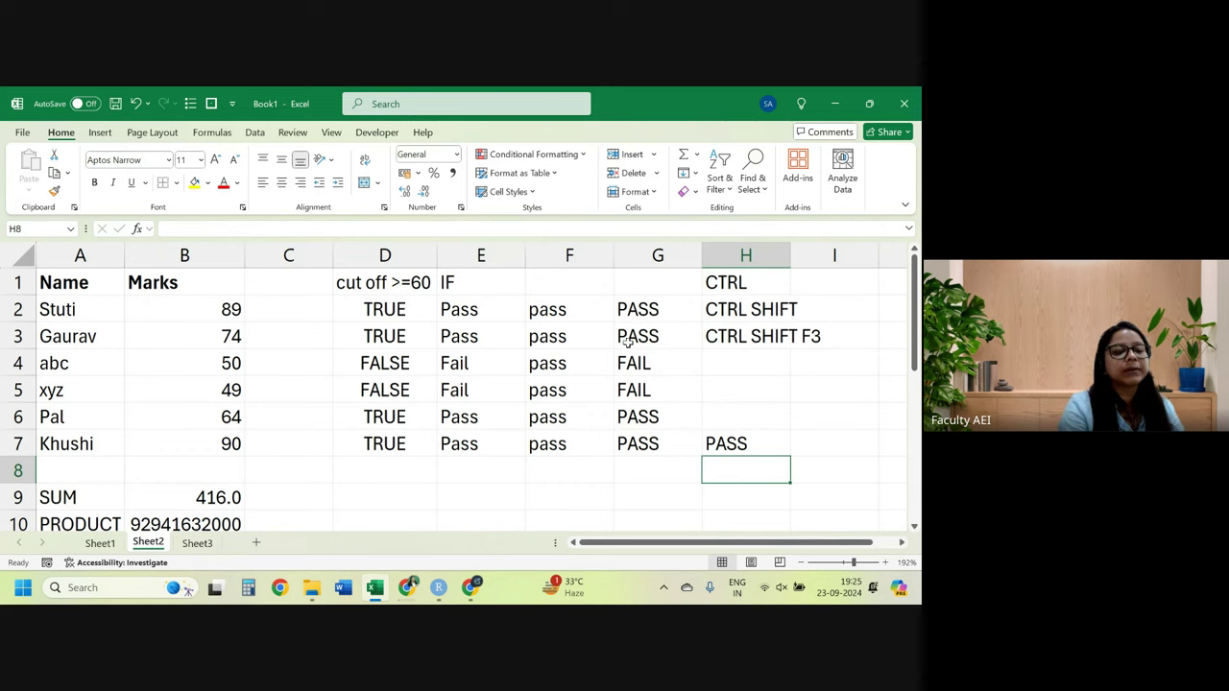
pyautogui.moveTo(570, 304); pyautogui.dragTo(677, 449)
pyautogui.press('Delete')
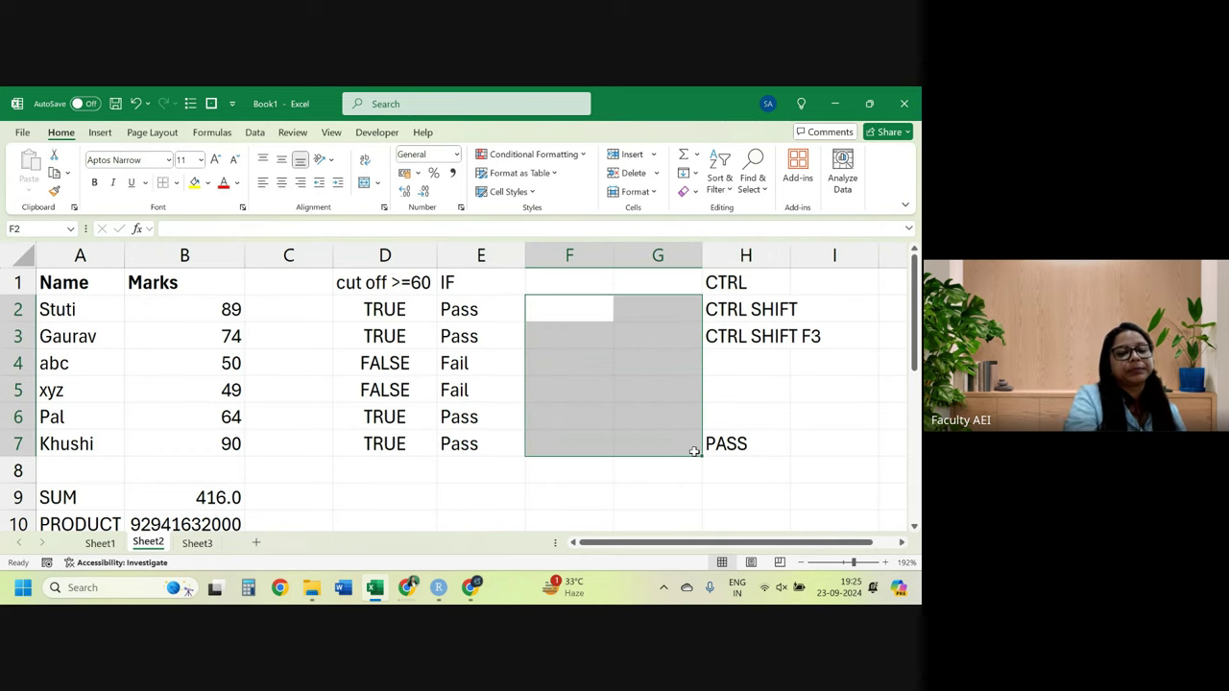
pyautogui.click(748, 443)
pyautogui.press('Delete')
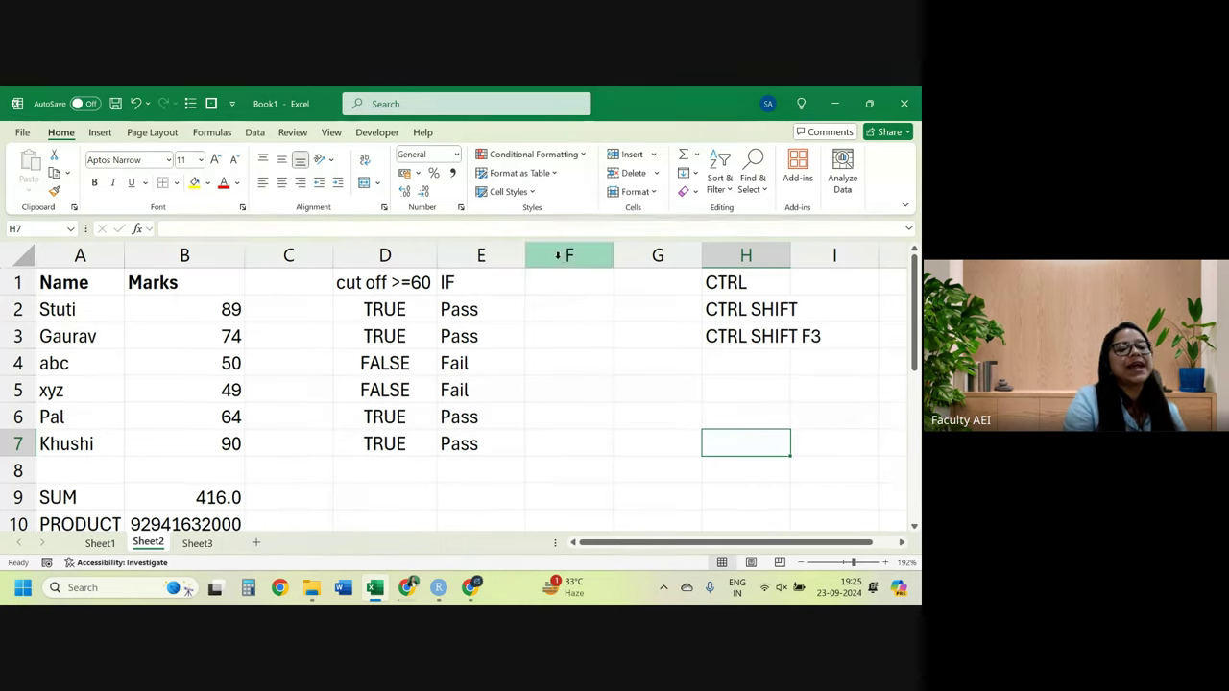
pyautogui.click(561, 286)
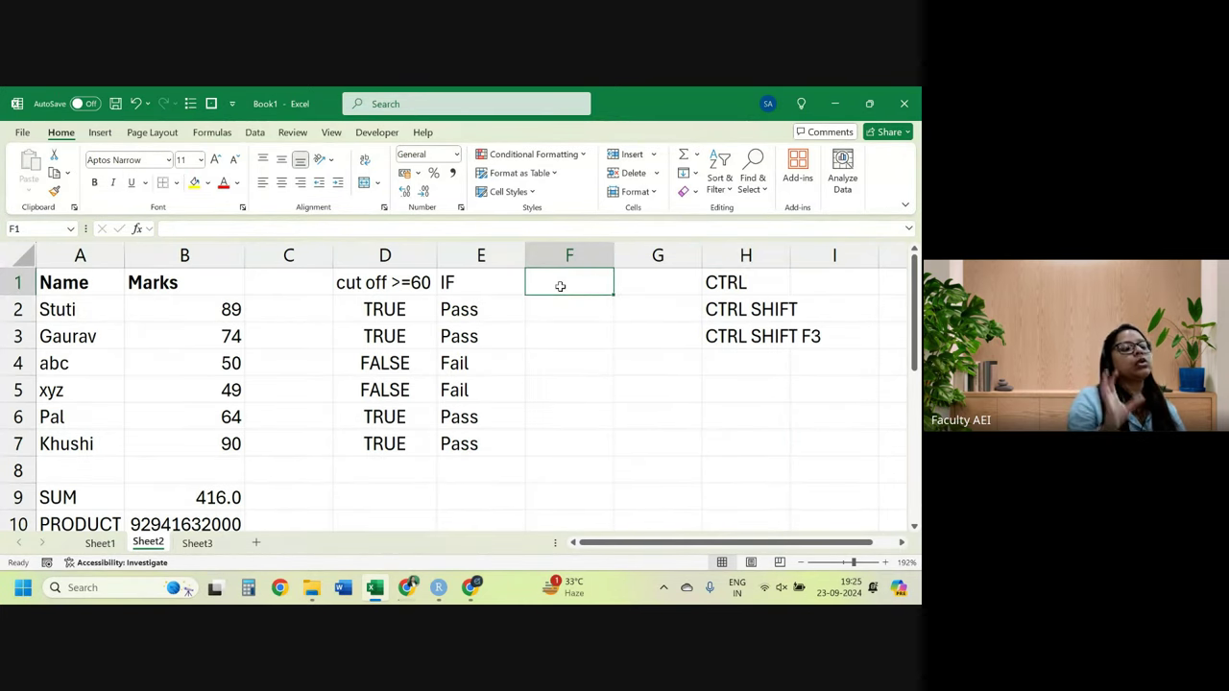
# Rename the Marks heading to 'Sem 1' and add a bold 'Sem 2' heading in C1.
pyautogui.click(282, 298)
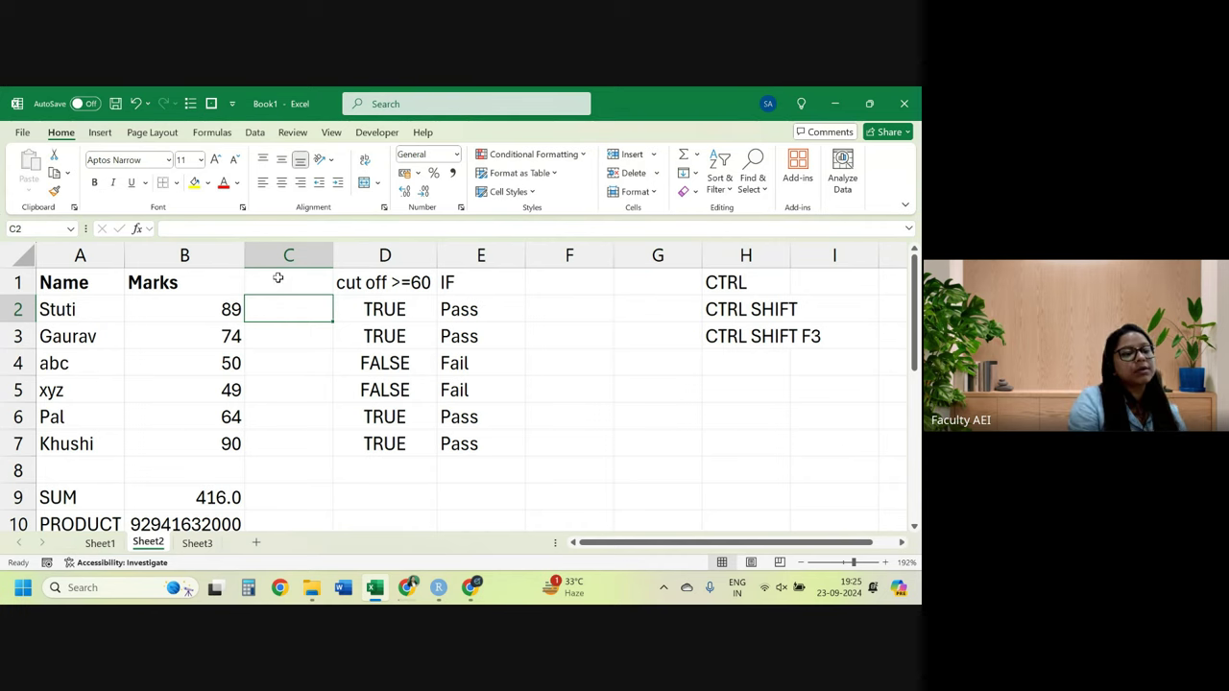
pyautogui.click(278, 276)
pyautogui.press('Left')
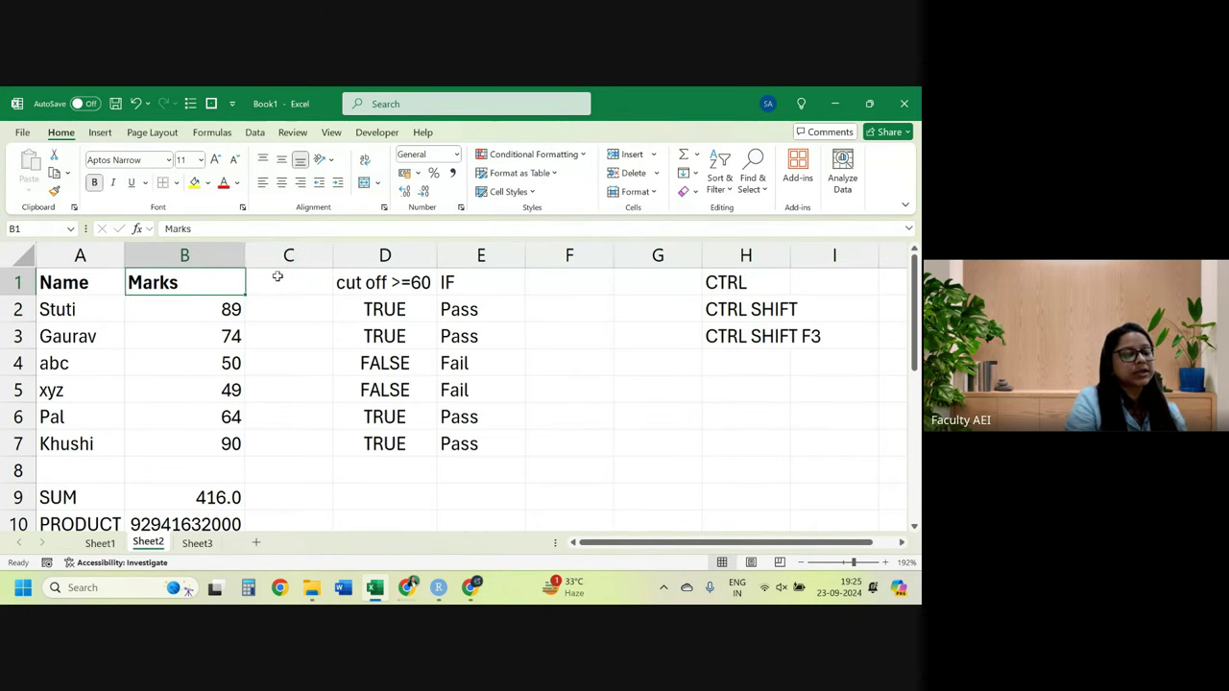
pyautogui.write('SAME')
pyautogui.press('BackSpace')
pyautogui.press('BackSpace')
pyautogui.press('BackSpace')
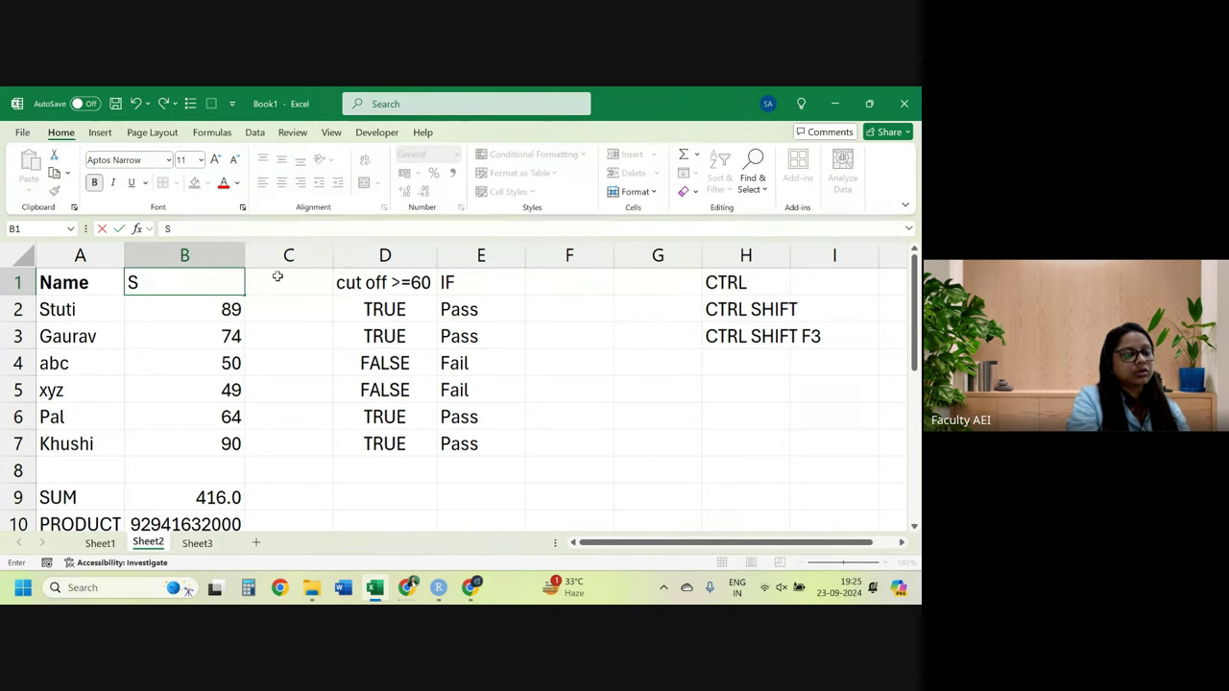
pyautogui.write('EM')
pyautogui.press('BackSpace')
pyautogui.press('BackSpace')
pyautogui.press('BackSpace')
pyautogui.write('S')
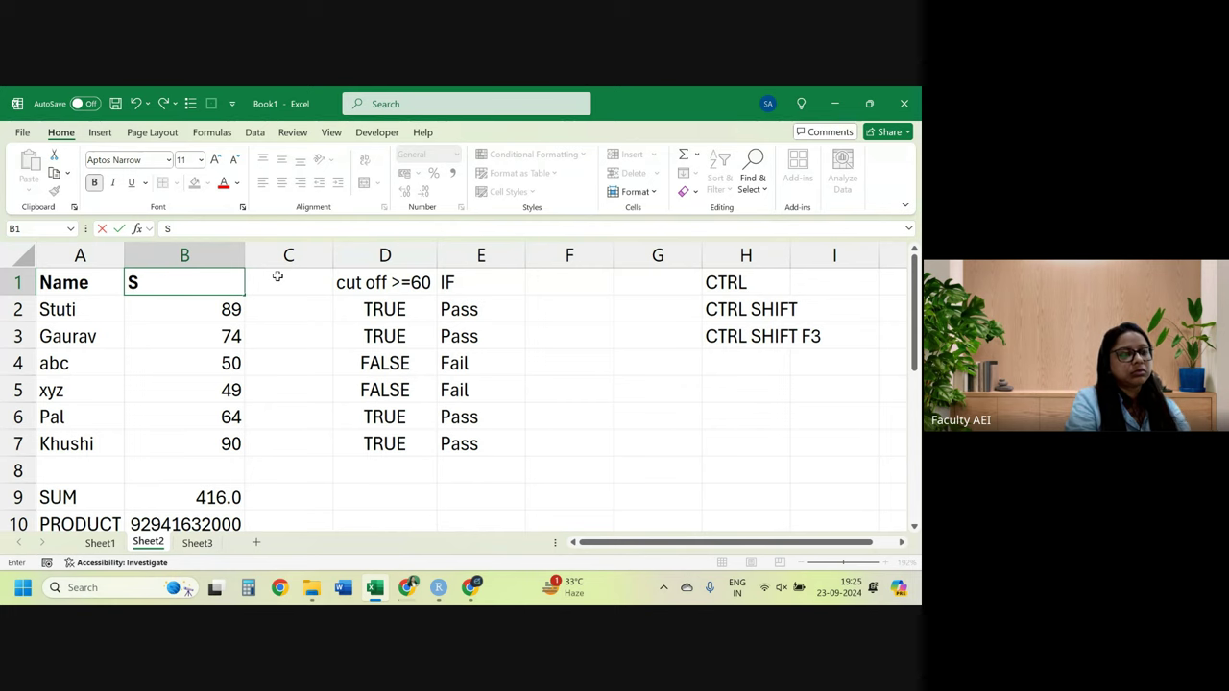
pyautogui.write('em 1')
pyautogui.click(278, 277)
pyautogui.write('S')
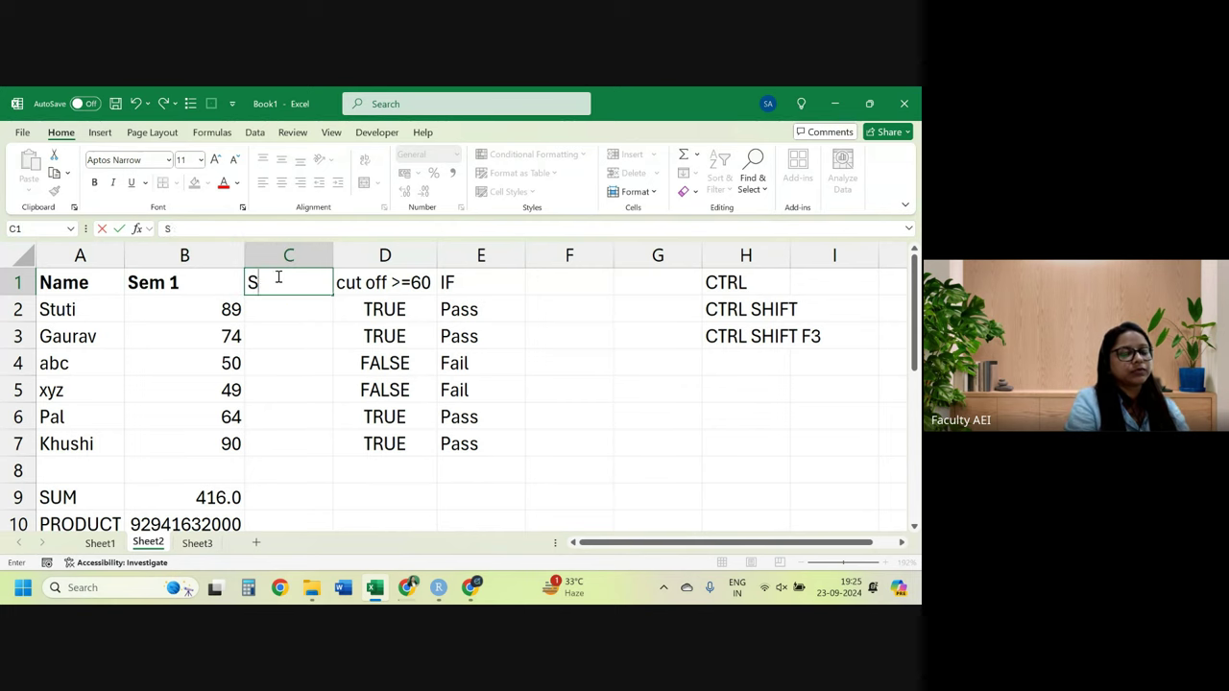
pyautogui.write('em 2')
pyautogui.press('Return')
pyautogui.click(278, 278)
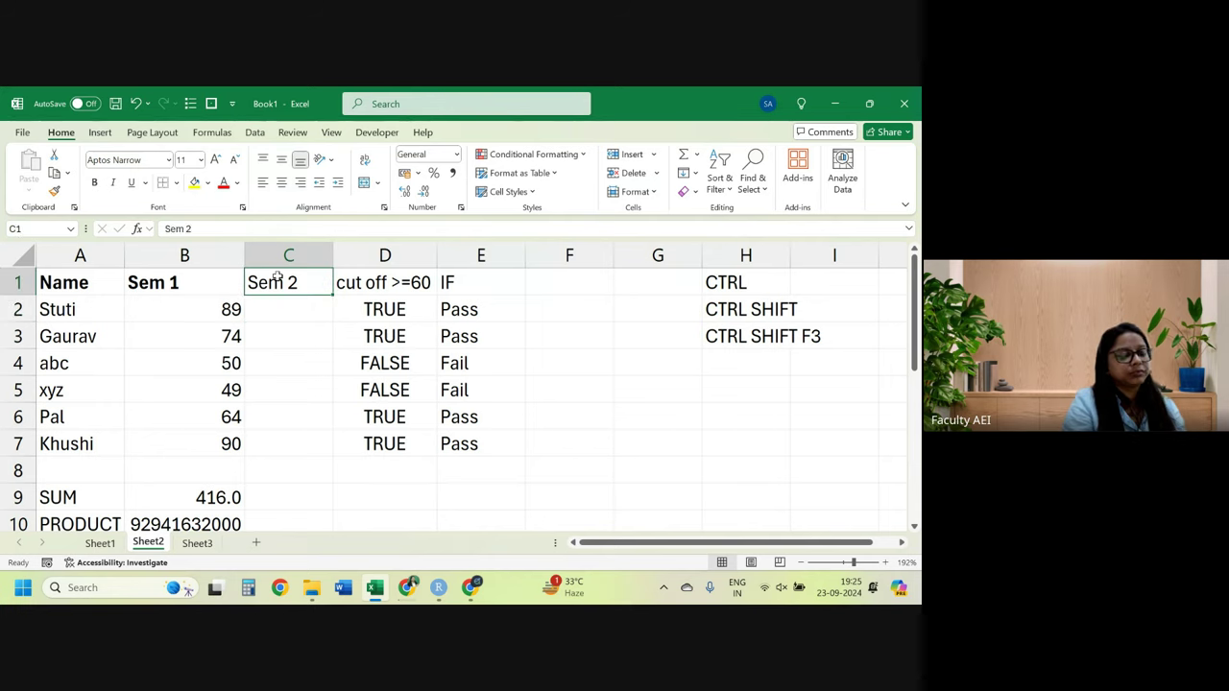
pyautogui.hotkey('ctrl', 'b')
pyautogui.press('Return')
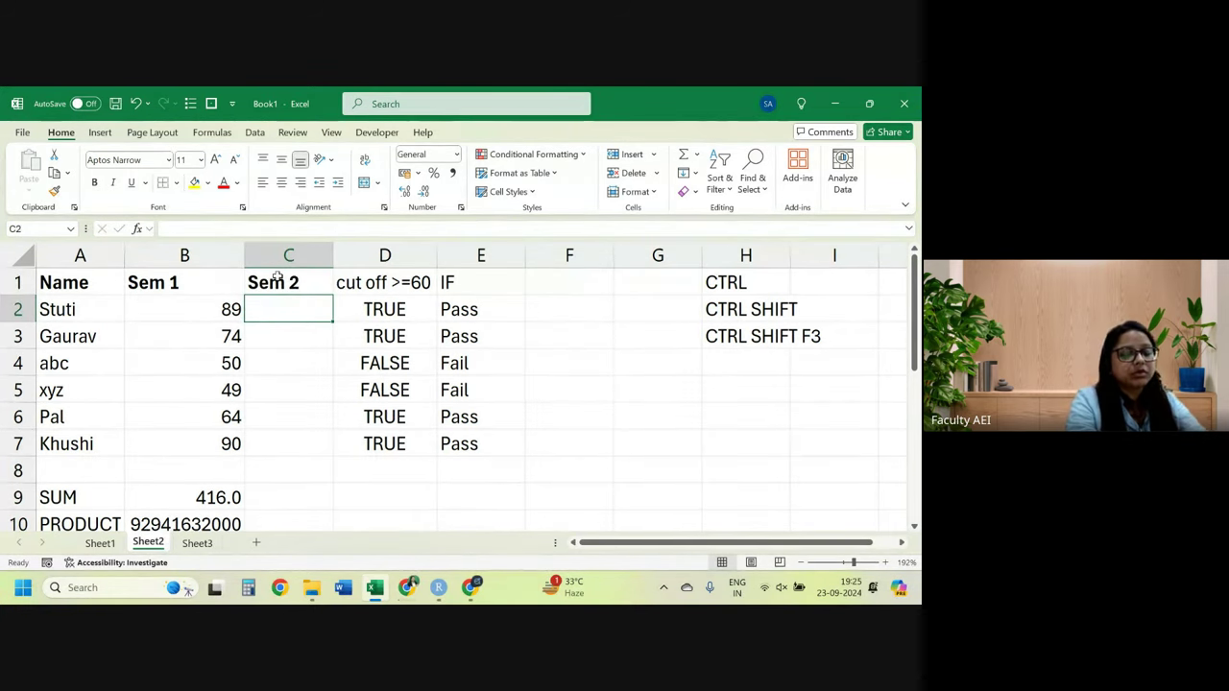
# Enter Sem 2 marks 80, 67, 80, 59, 43 and 85 in C2:C7 and review them.
pyautogui.write('80')
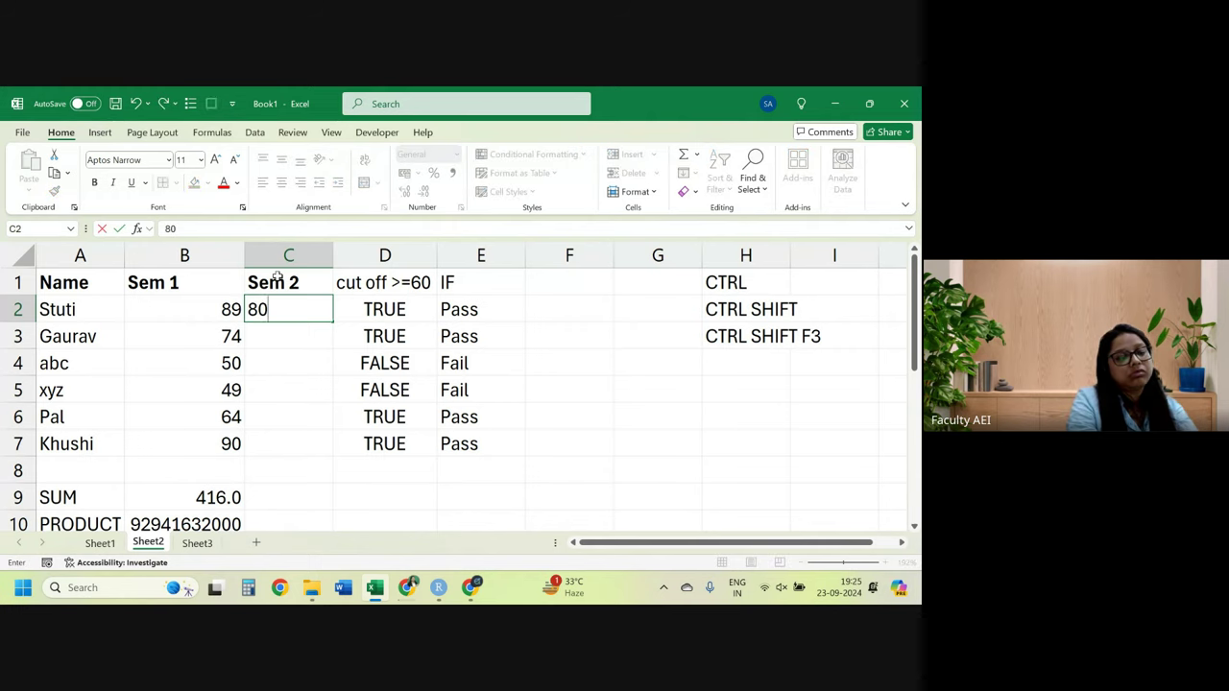
pyautogui.press('Return')
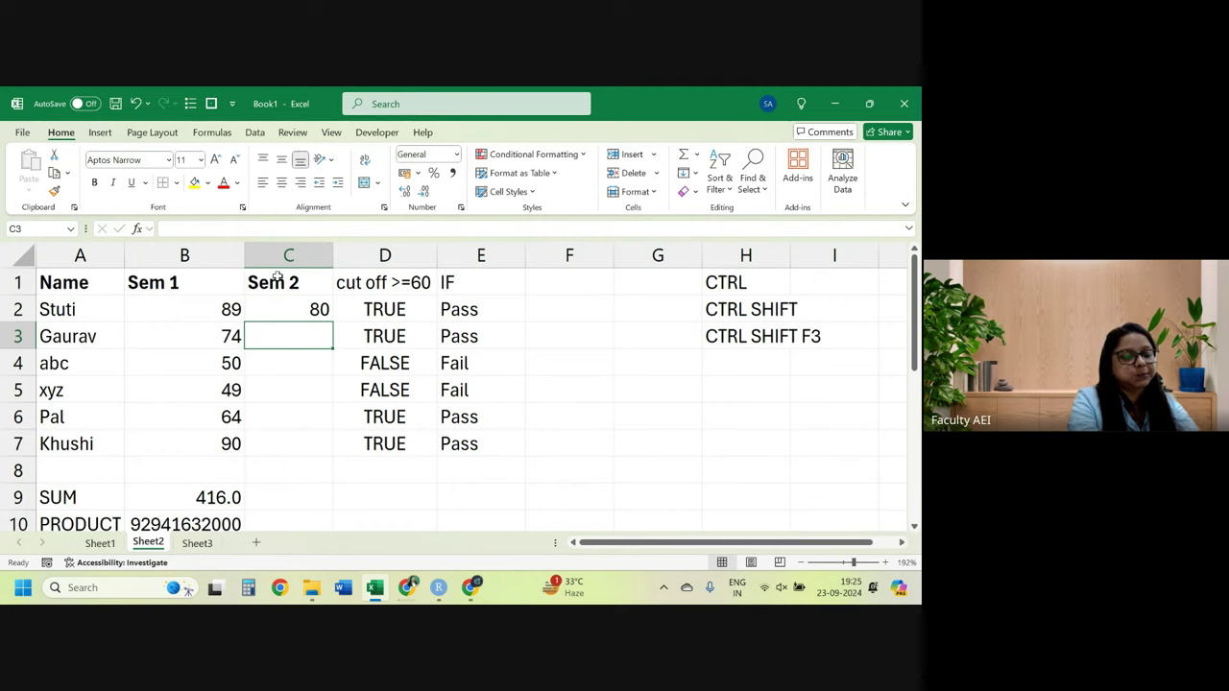
pyautogui.write('67')
pyautogui.press('Return')
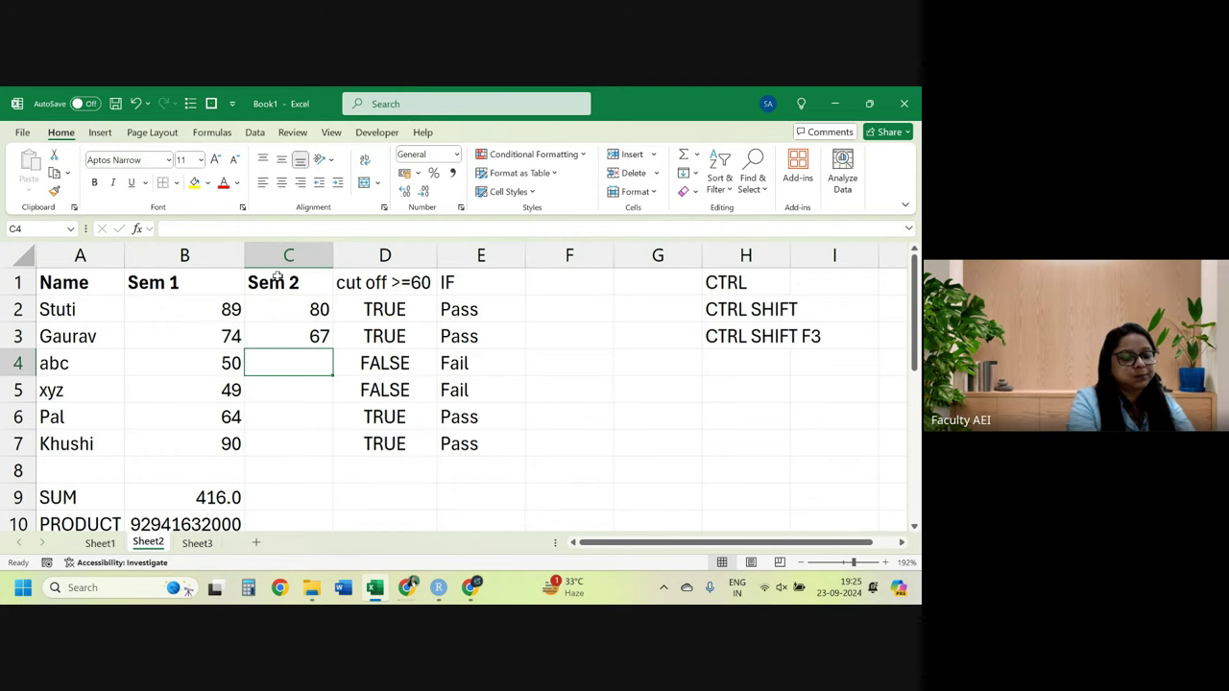
pyautogui.write('80')
pyautogui.press('Return')
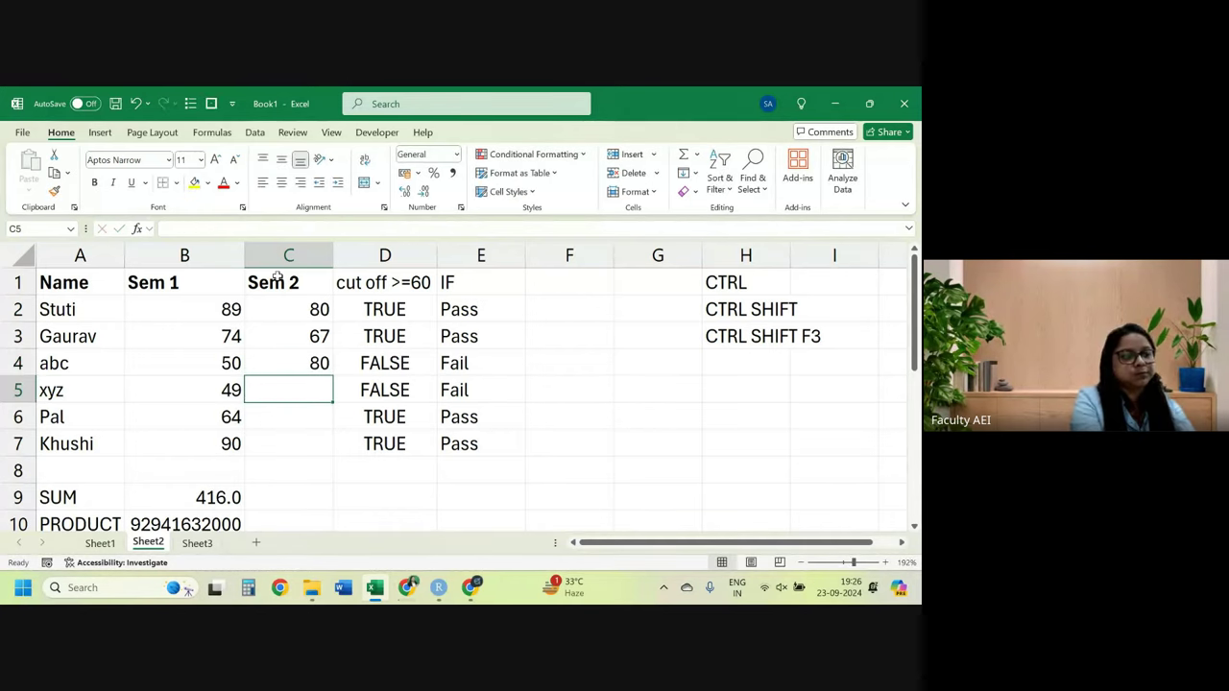
pyautogui.write('5')
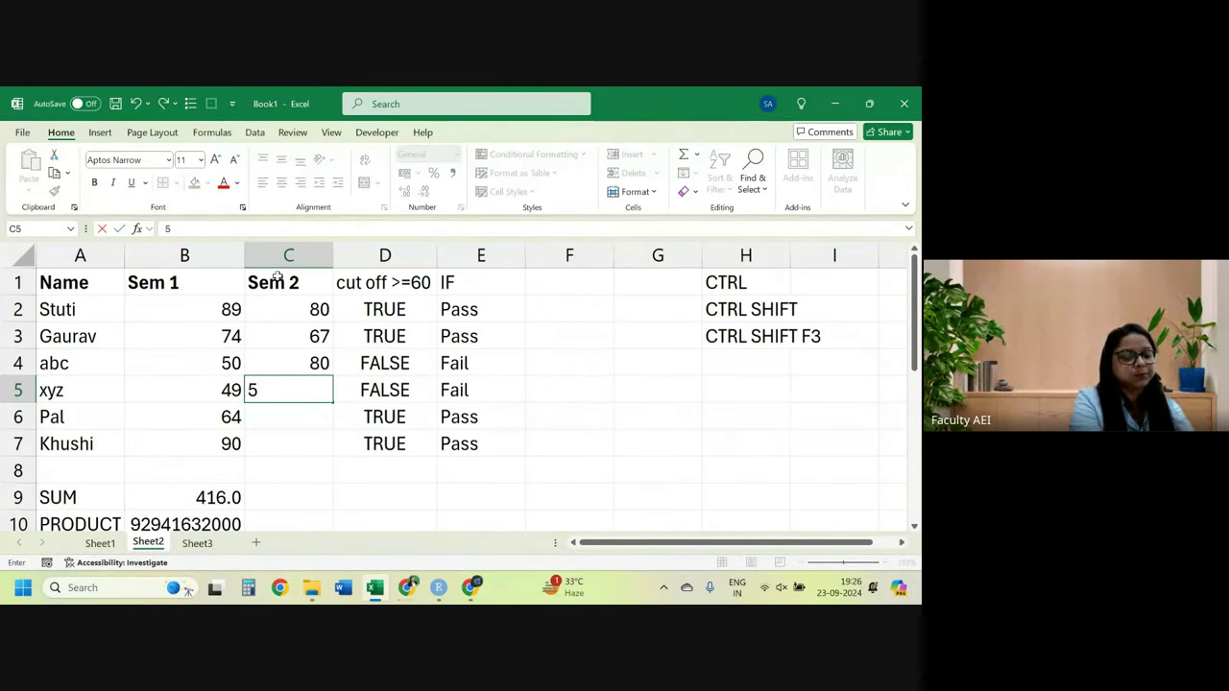
pyautogui.write('9')
pyautogui.press('Return')
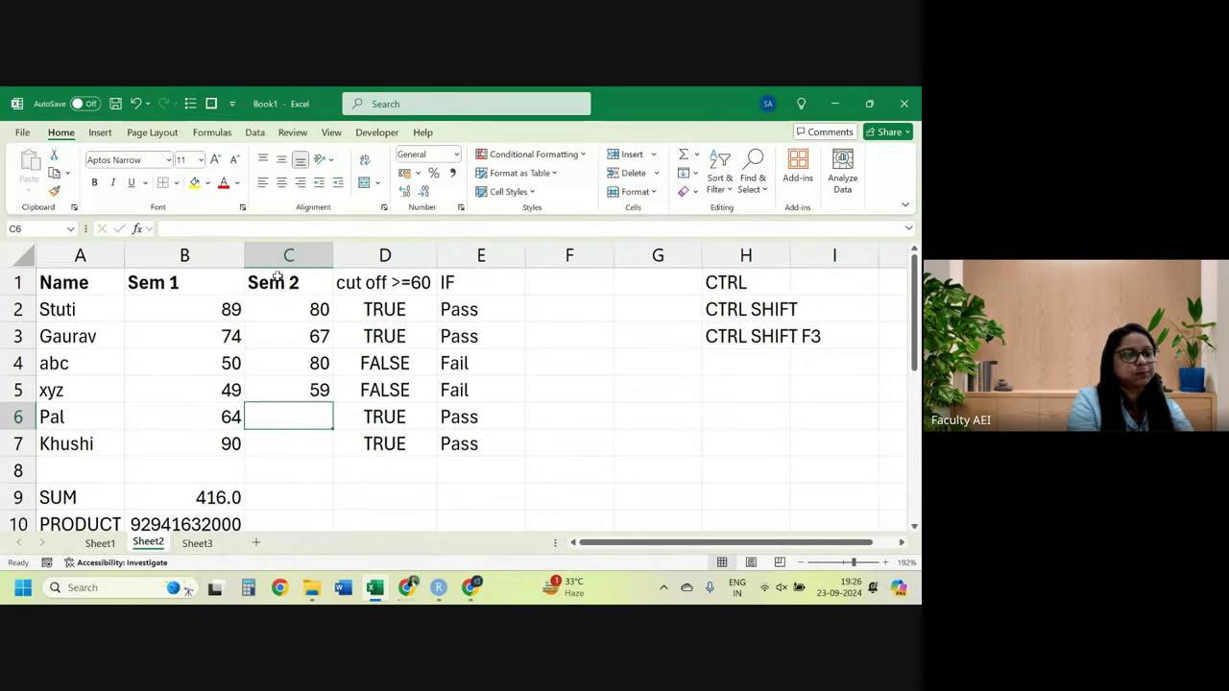
pyautogui.write('4')
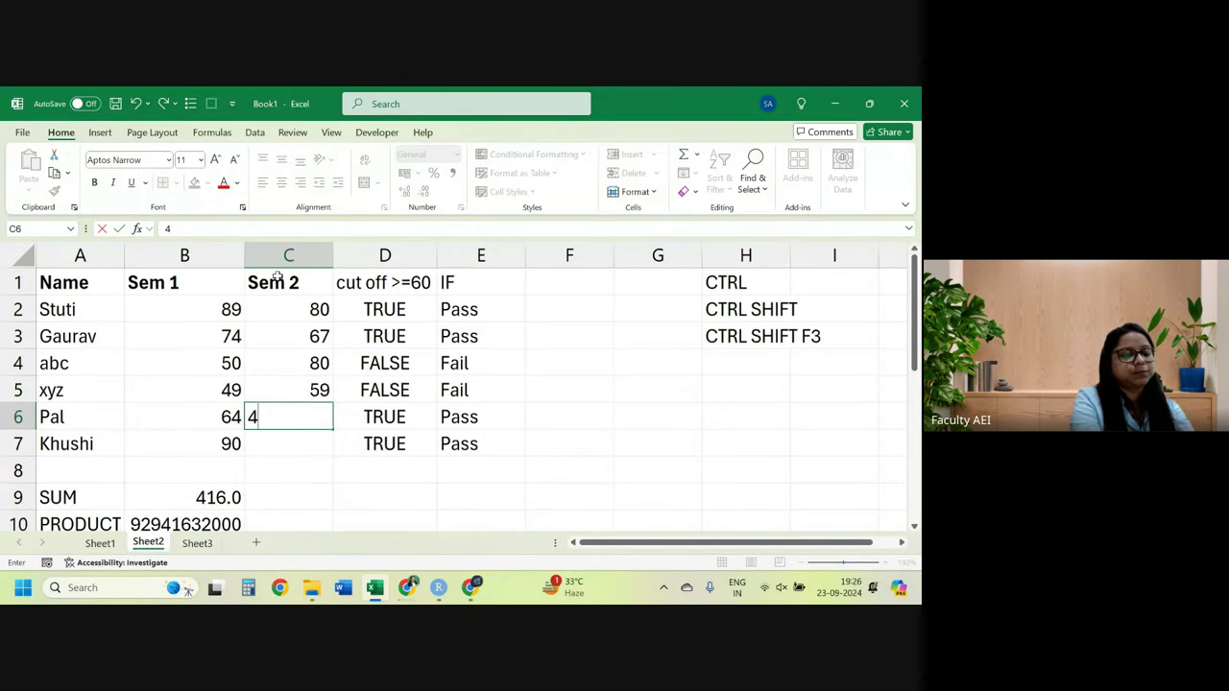
pyautogui.write('3')
pyautogui.press('Return')
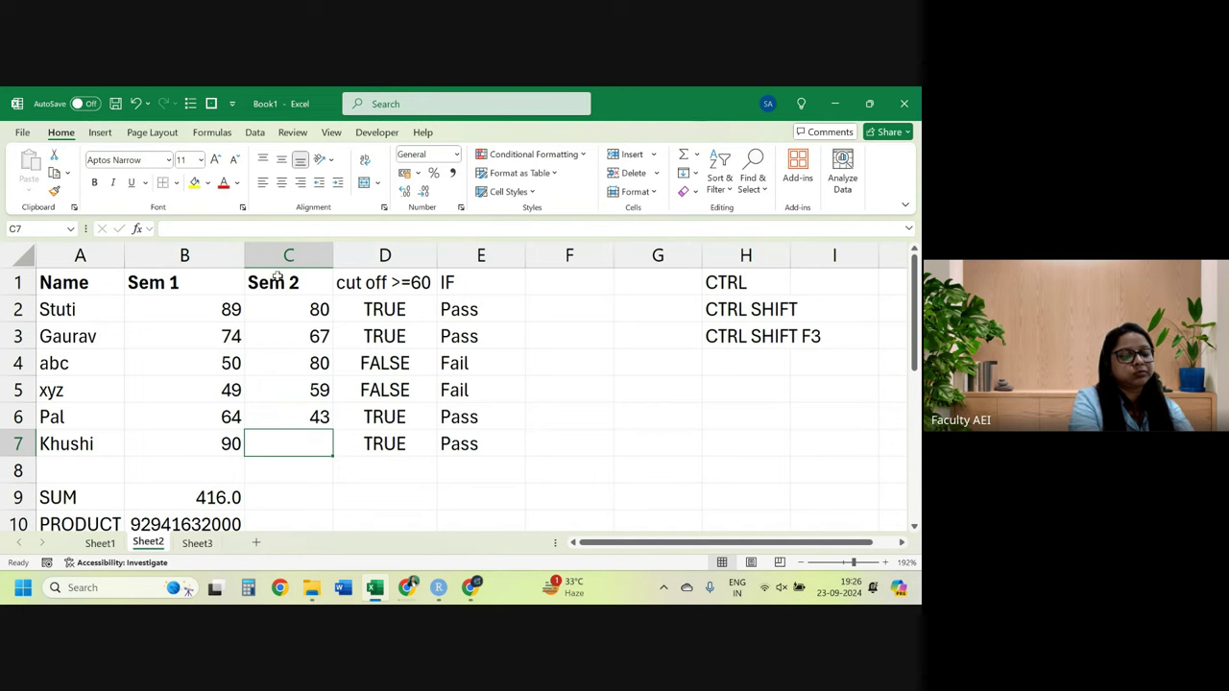
pyautogui.write('85')
pyautogui.press('Return')
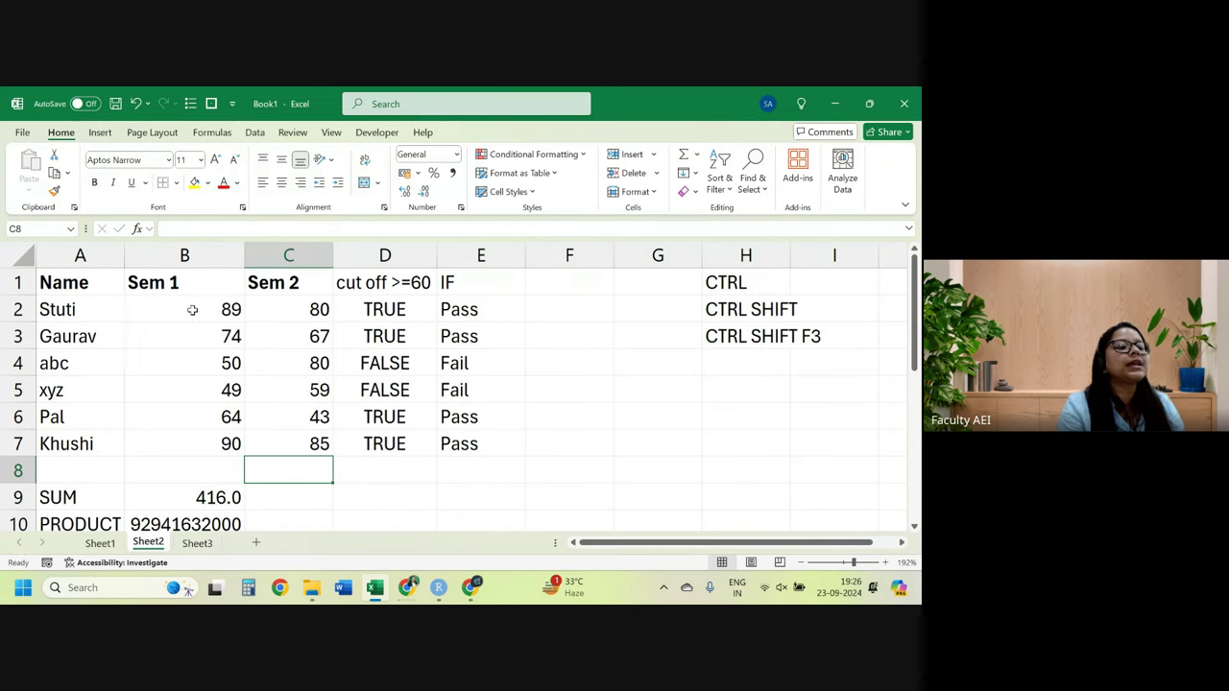
pyautogui.moveTo(228, 311)
pyautogui.mouseDown()
pyautogui.moveTo(303, 313)
pyautogui.moveTo(284, 436)
pyautogui.mouseUp()
pyautogui.click(284, 436)
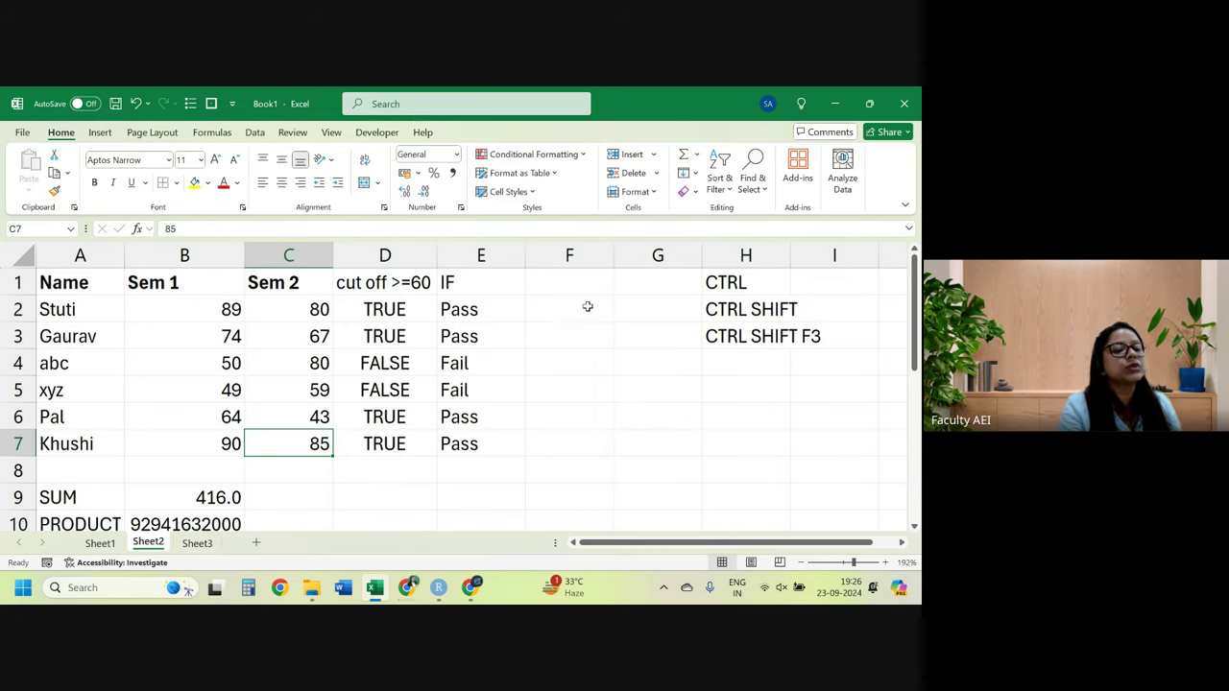
# Add an 'IF AND' heading in F1, bold the cut off and IF headings, and start =IF( in F2.
pyautogui.click(560, 269)
pyautogui.write('IF ')
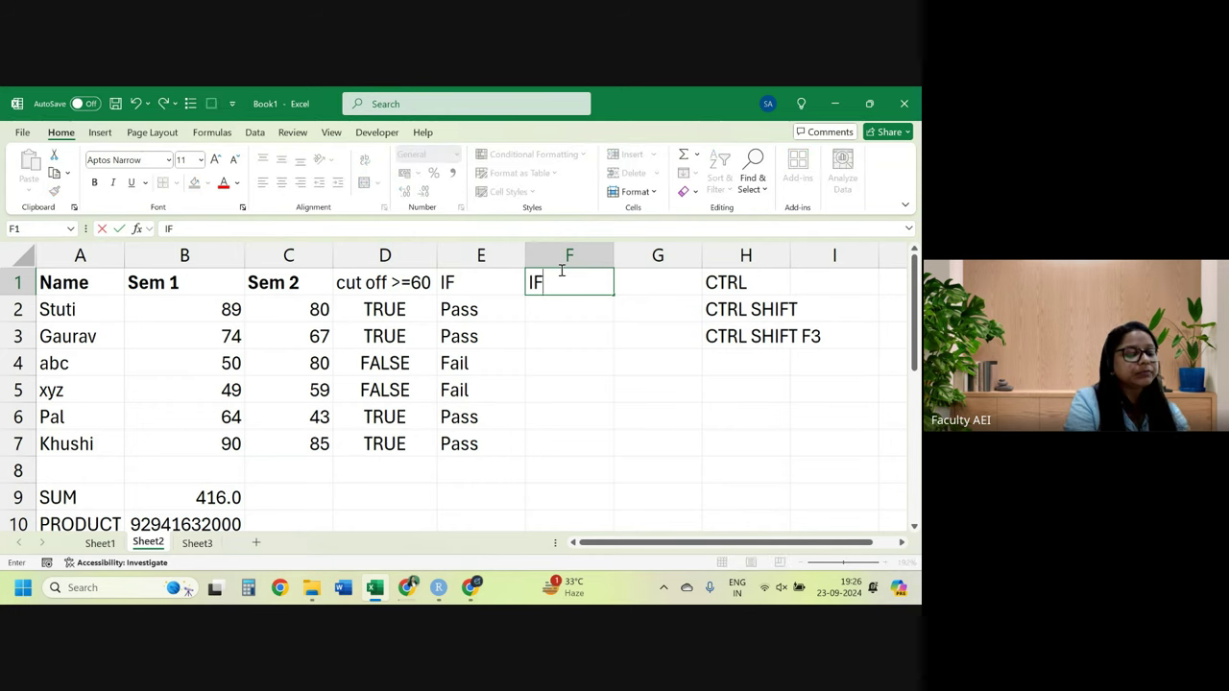
pyautogui.write('AND')
pyautogui.press('Return')
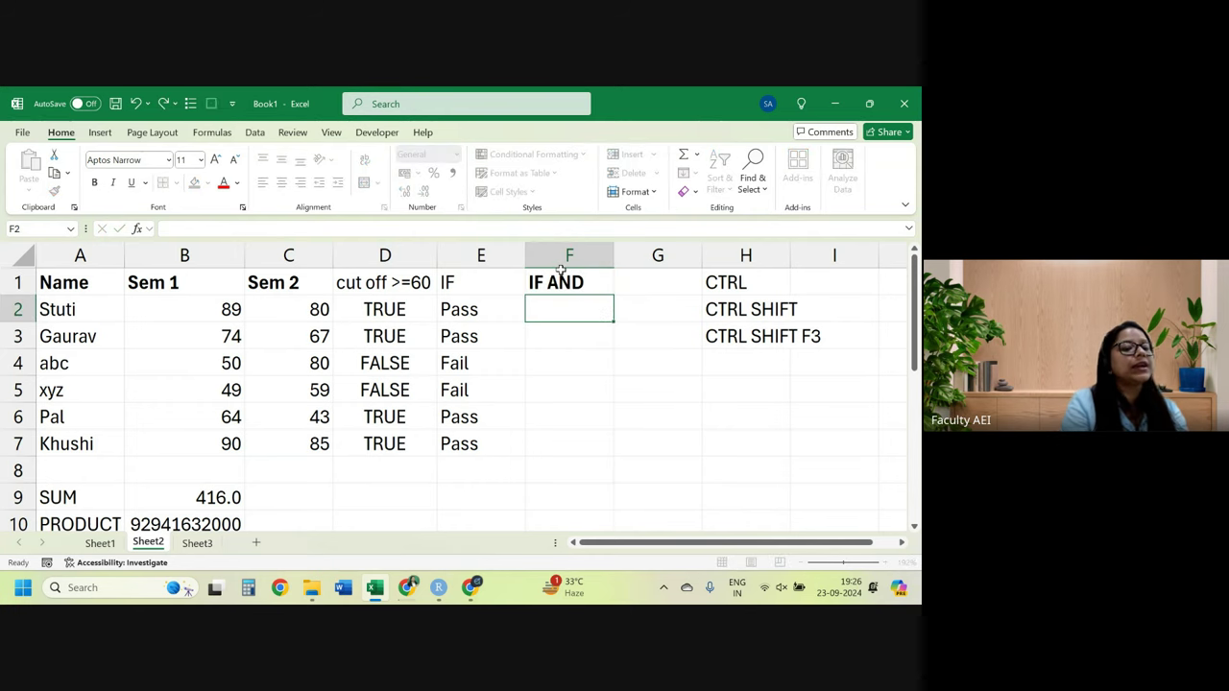
pyautogui.moveTo(437, 282); pyautogui.dragTo(485, 282)
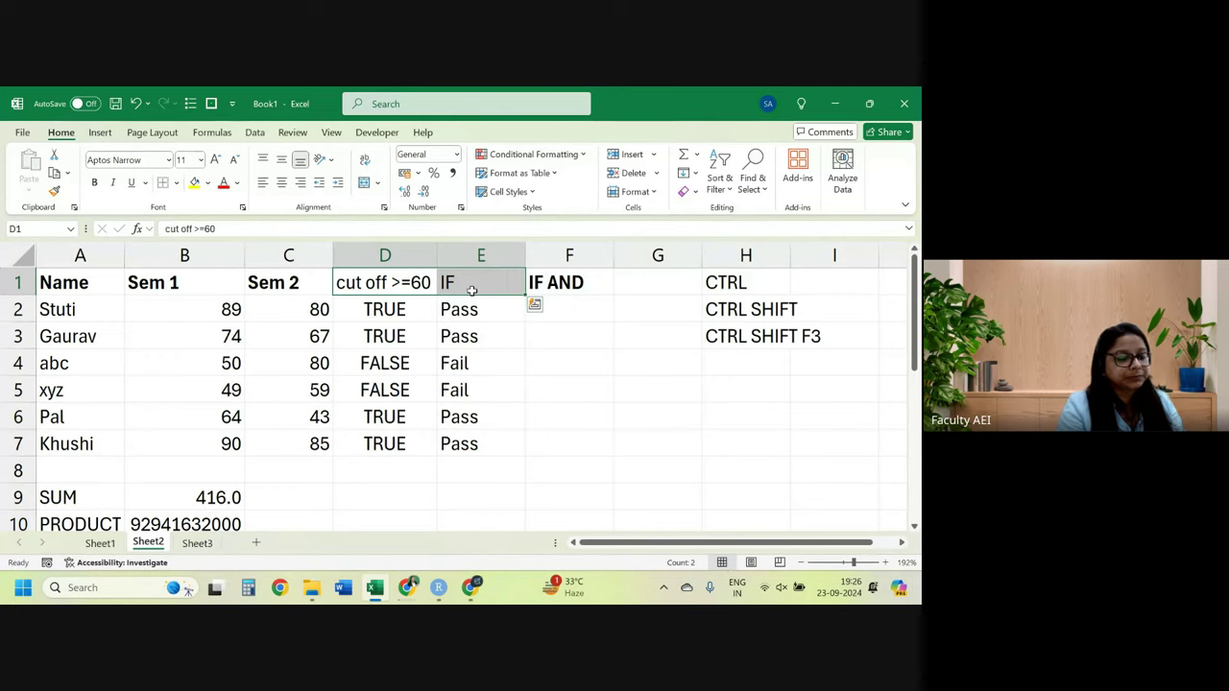
pyautogui.hotkey('ctrl', 'b')
pyautogui.click(558, 310)
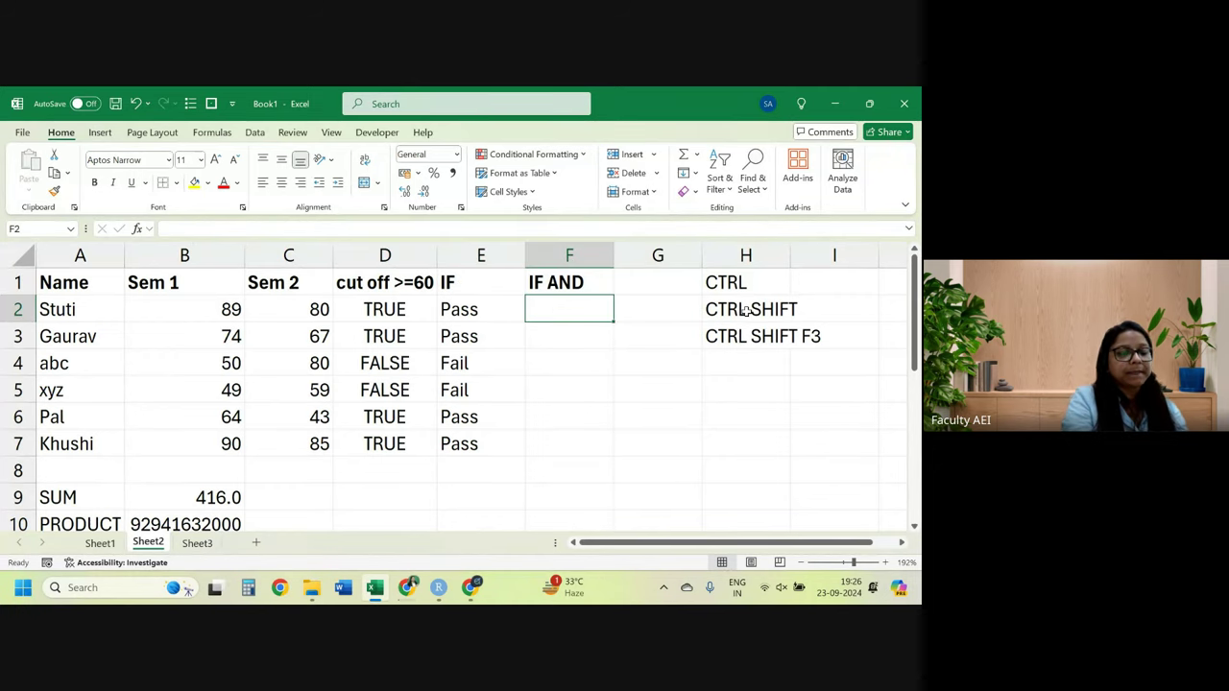
pyautogui.write('=IF(')
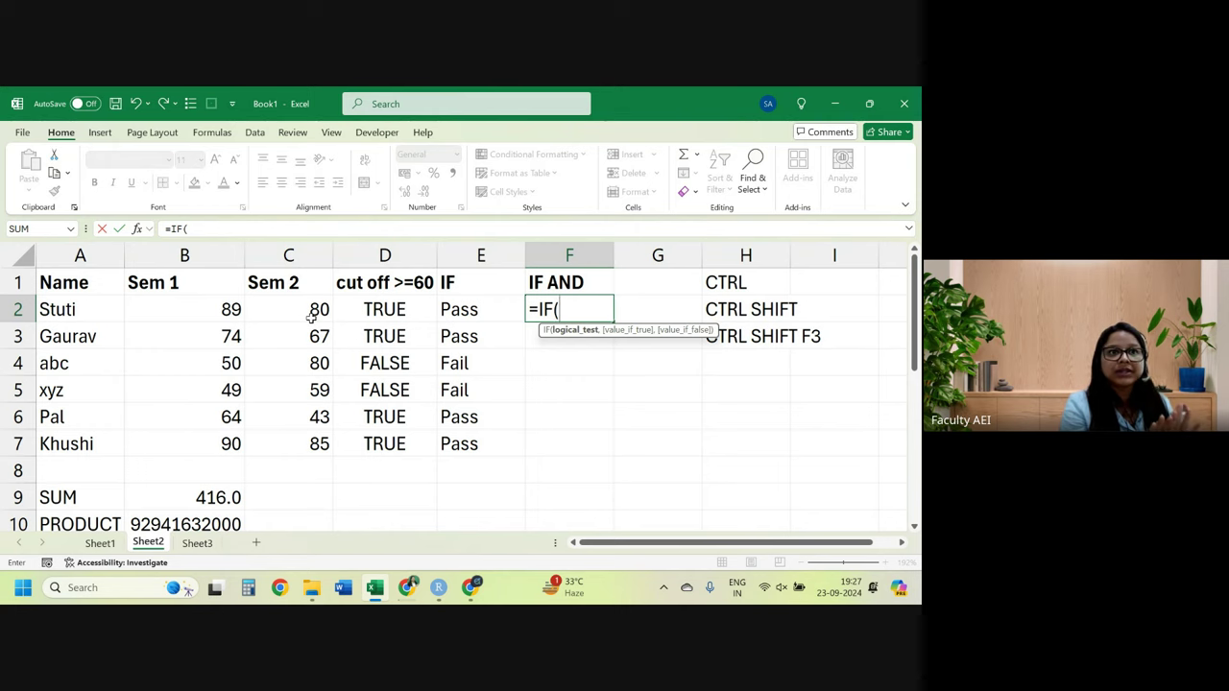
# Build the AND(B2>=60,C2>=60) condition inside F2's IF formula.
pyautogui.write('AND')
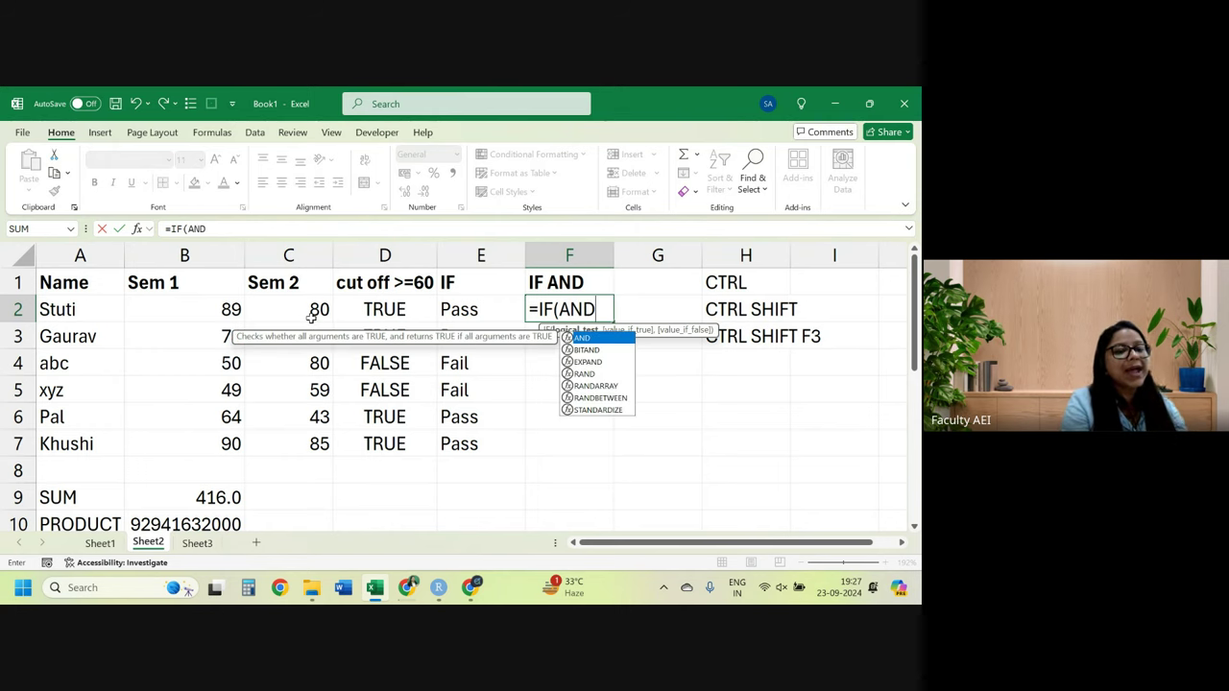
pyautogui.write('(')
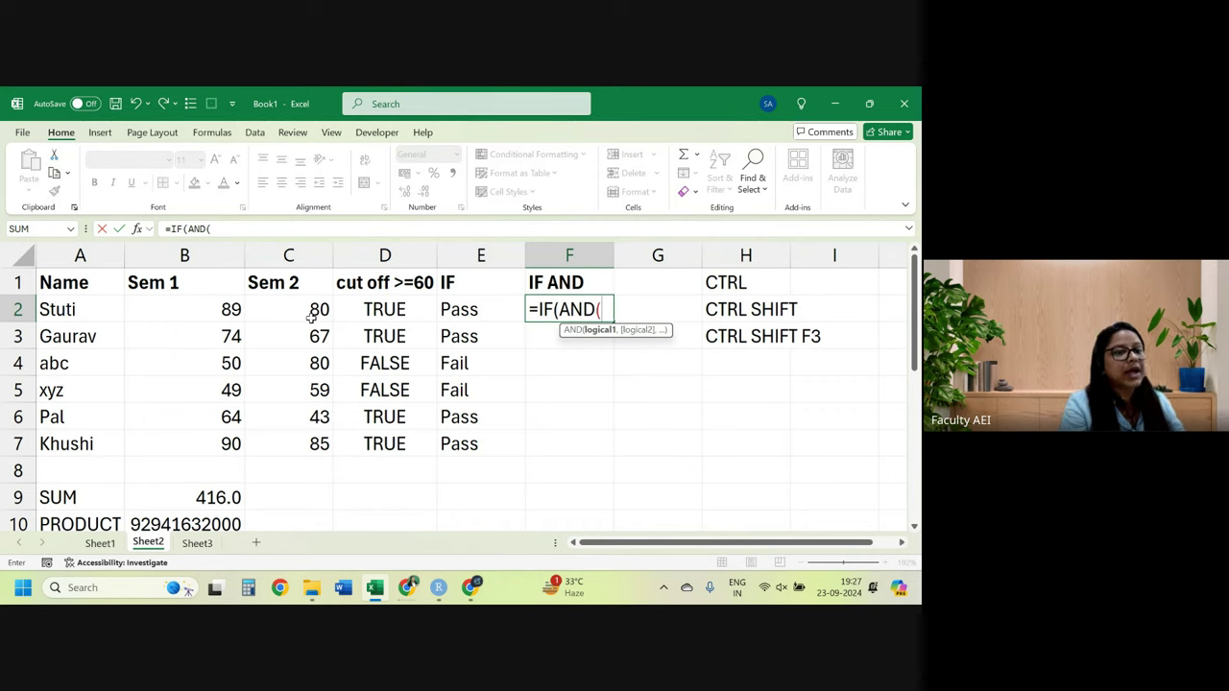
pyautogui.click(193, 309)
pyautogui.write('>')
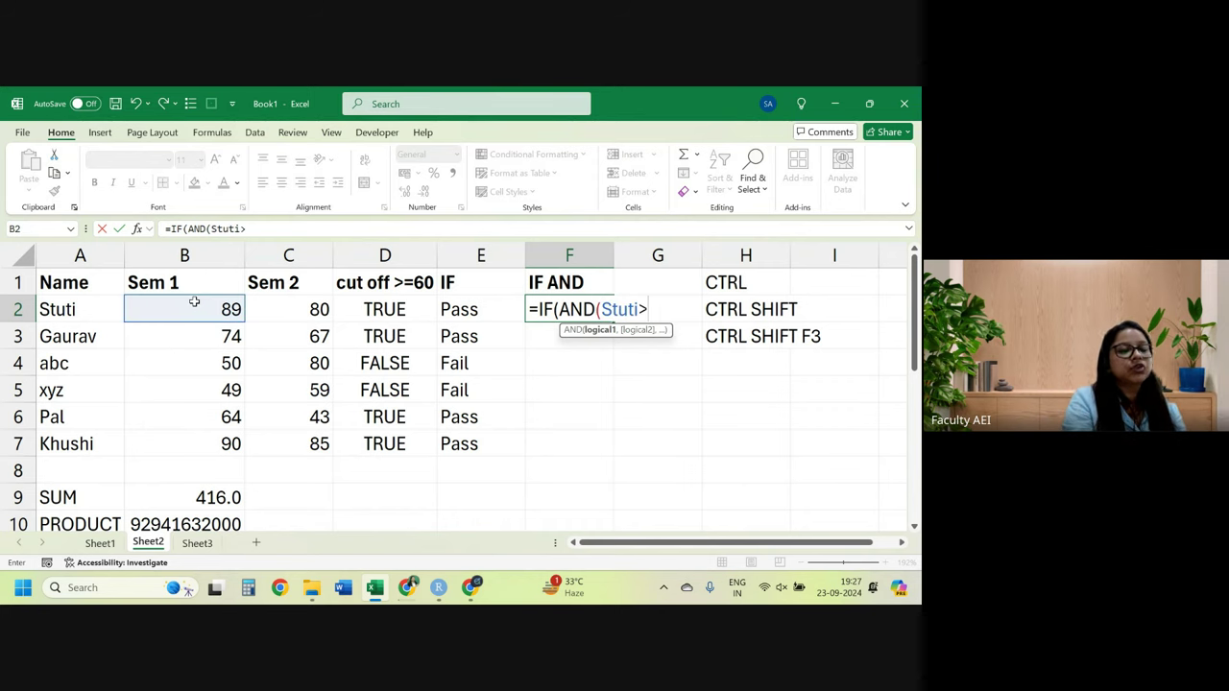
pyautogui.press('BackSpace')
pyautogui.press('BackSpace')
pyautogui.press('BackSpace')
pyautogui.press('BackSpace')
pyautogui.press('BackSpace')
pyautogui.press('BackSpace')
pyautogui.press('BackSpace')
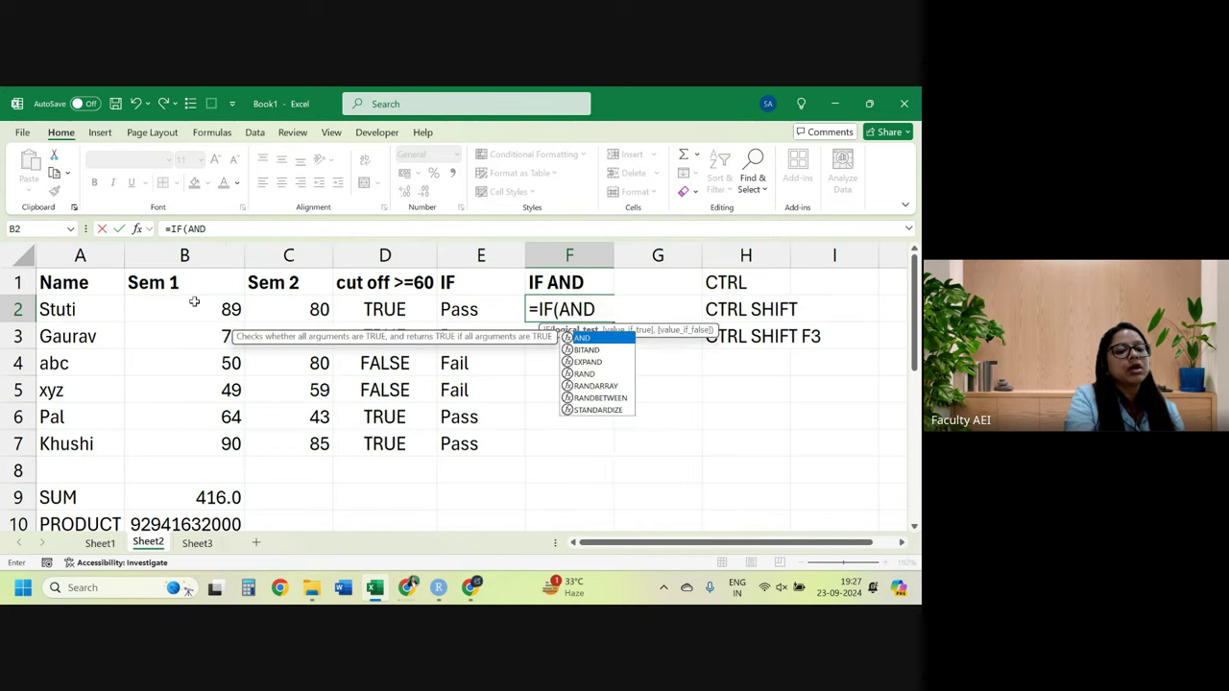
pyautogui.press('BackSpace')
pyautogui.press('BackSpace')
pyautogui.press('BackSpace')
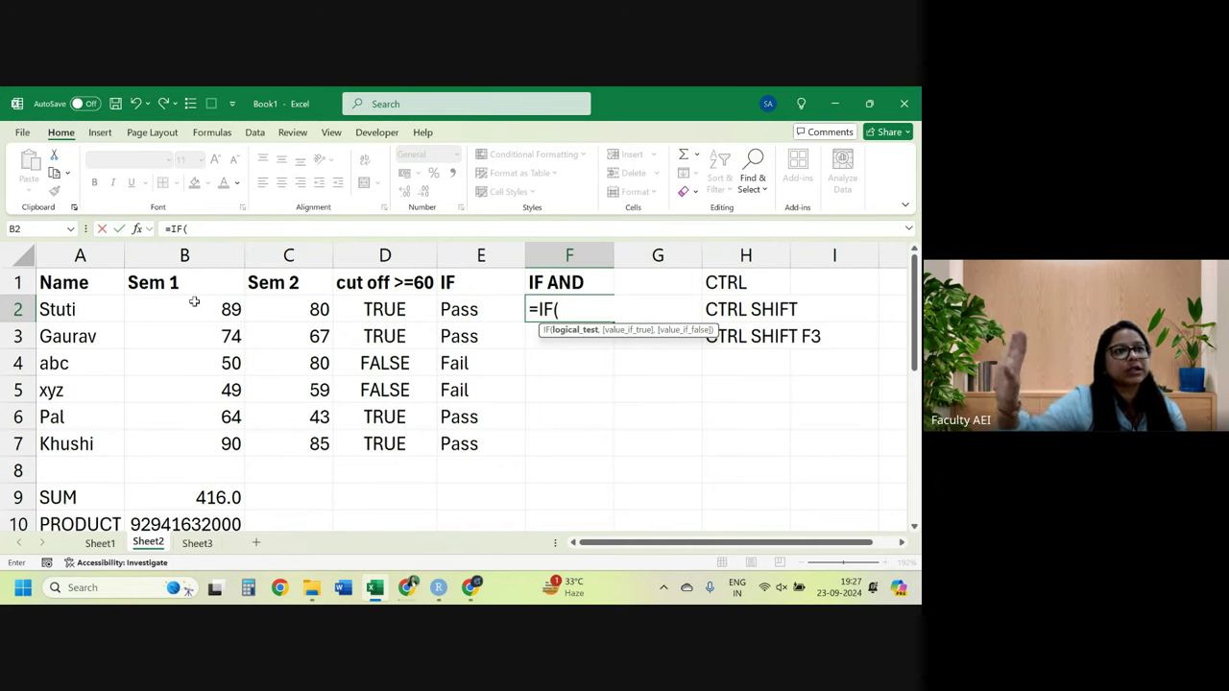
pyautogui.write('AND(')
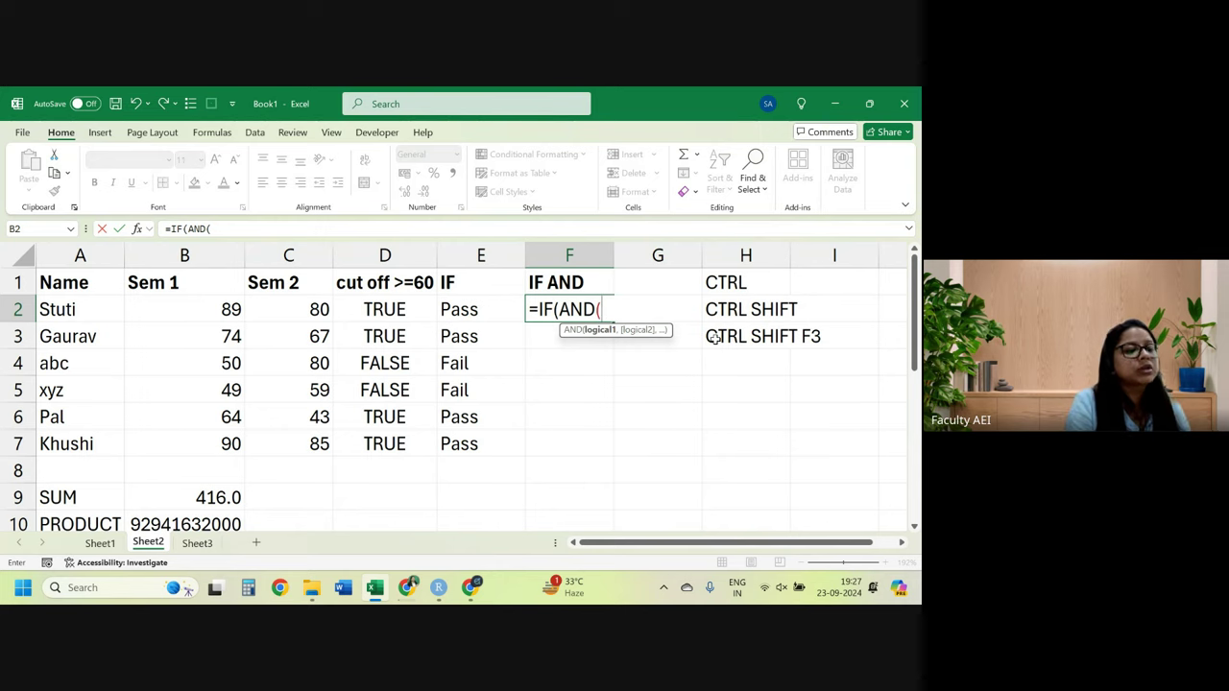
pyautogui.click(219, 308)
pyautogui.write('<>')
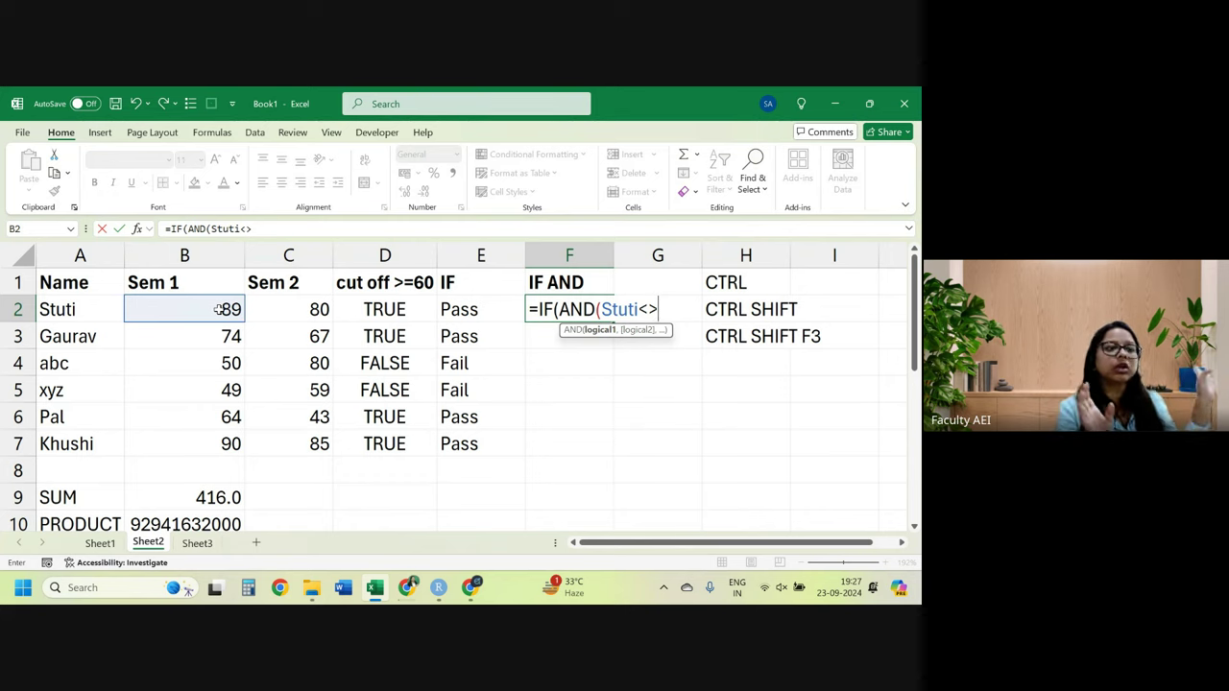
pyautogui.press('BackSpace')
pyautogui.press('BackSpace')
pyautogui.write('>')
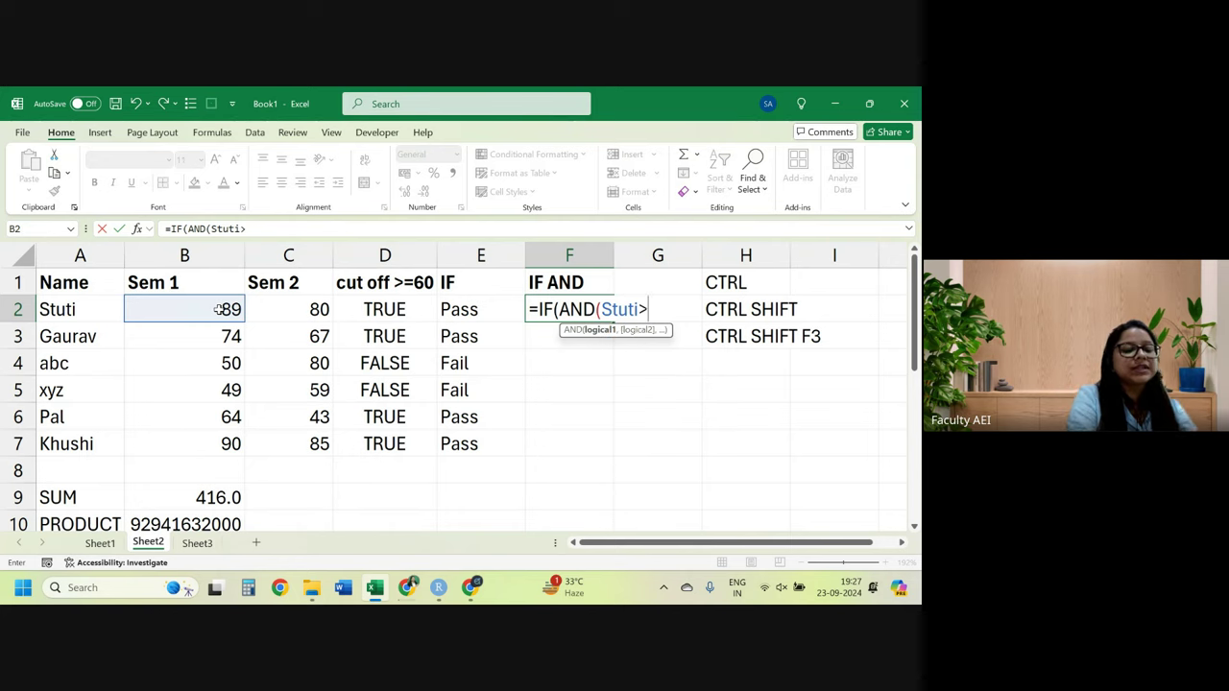
pyautogui.press('BackSpace')
pyautogui.press('BackSpace')
pyautogui.press('BackSpace')
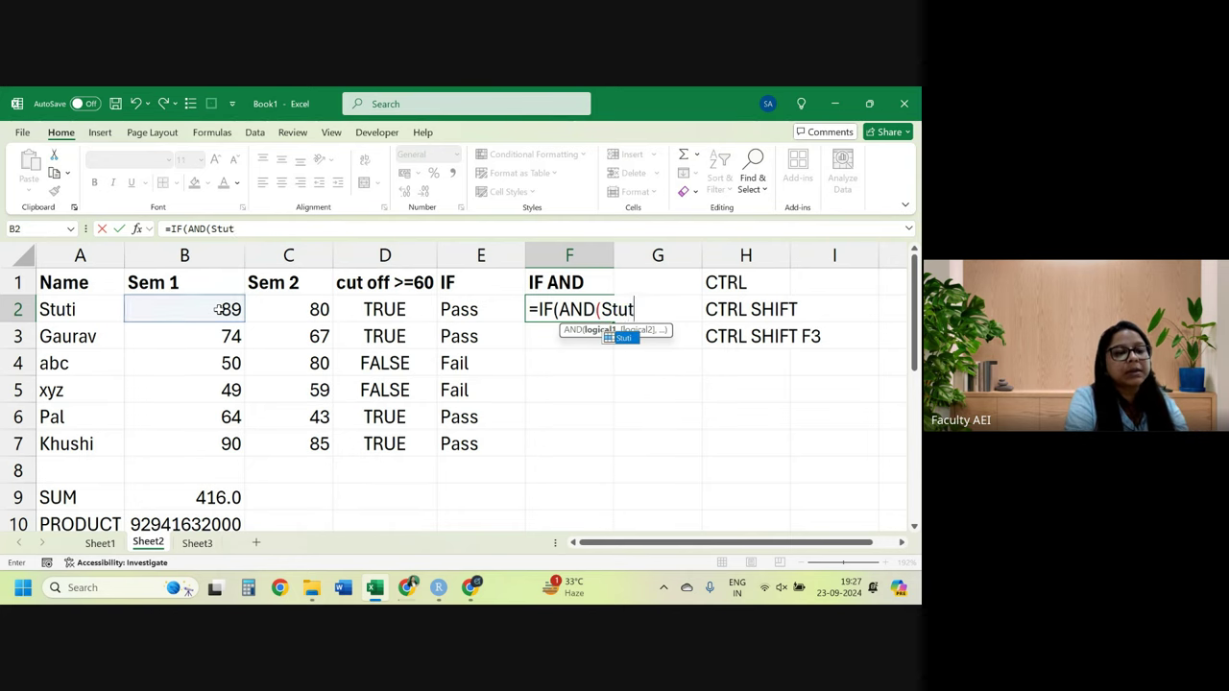
pyautogui.press('BackSpace')
pyautogui.press('BackSpace')
pyautogui.press('BackSpace')
pyautogui.press('BackSpace')
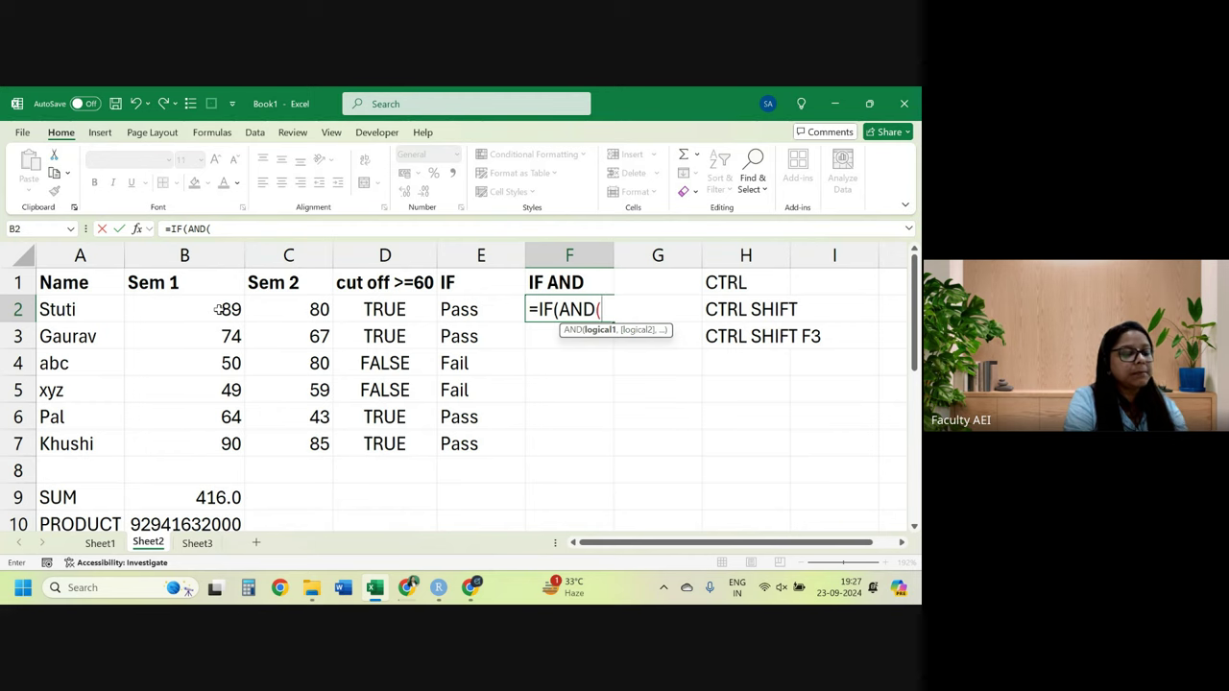
pyautogui.click(218, 309)
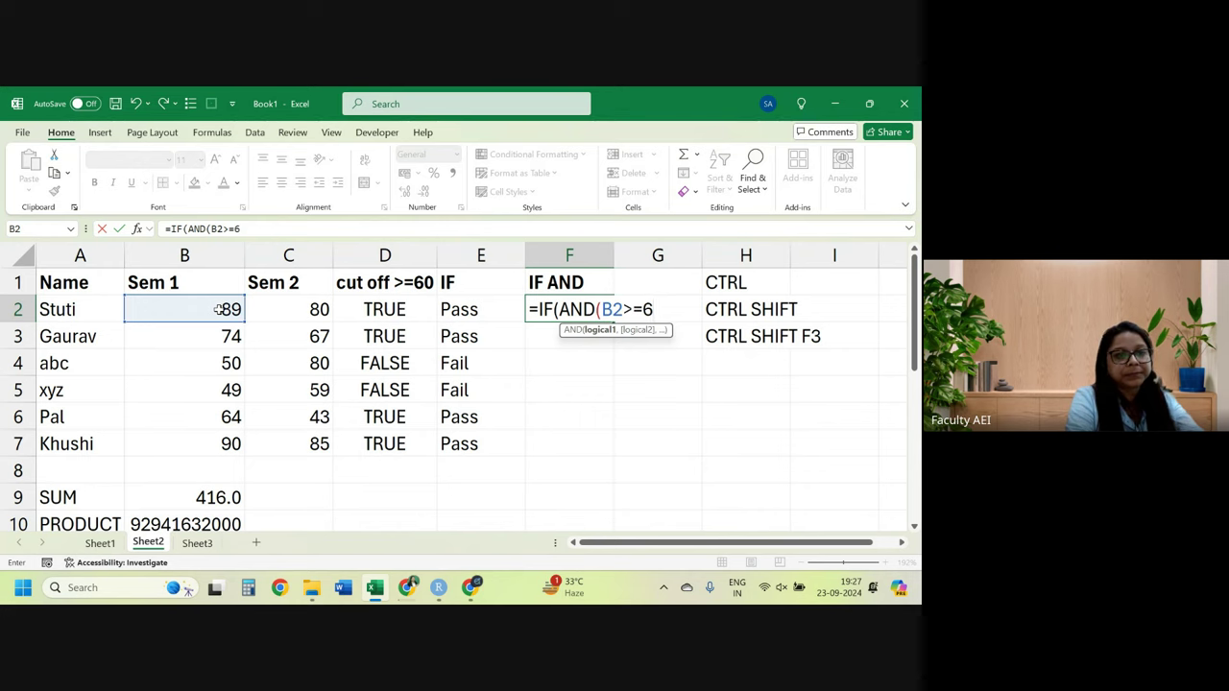
pyautogui.write('0,')
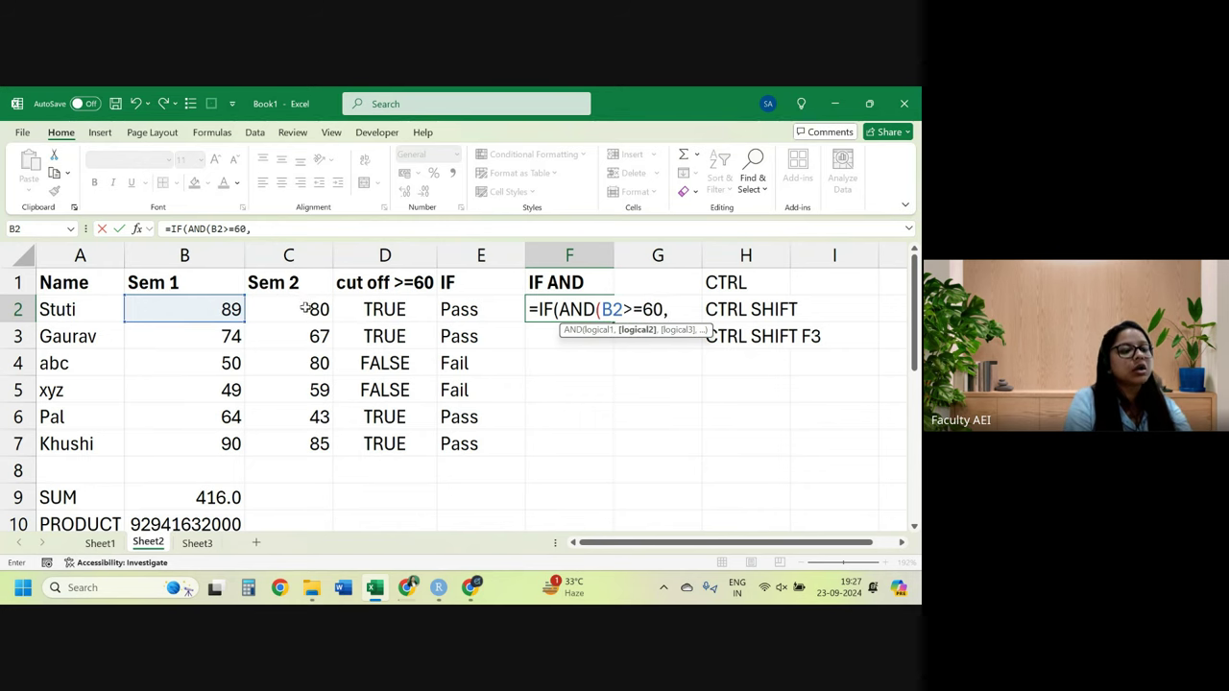
pyautogui.click(305, 308)
pyautogui.write('>')
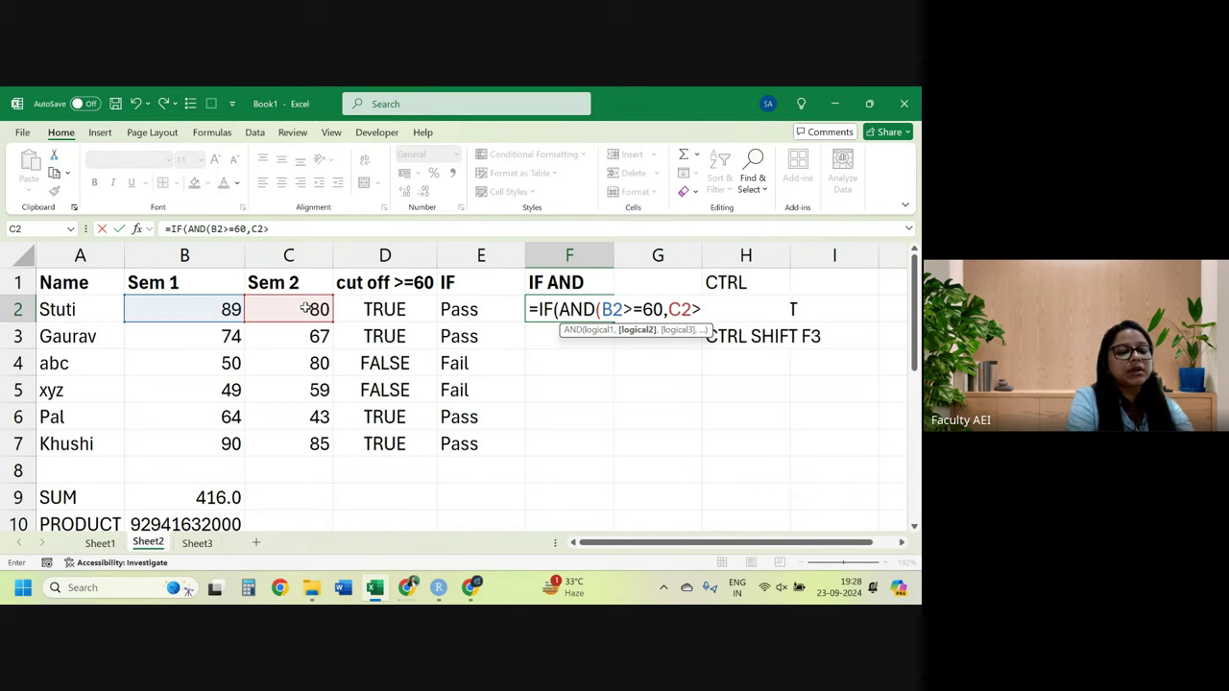
pyautogui.write('=60)')
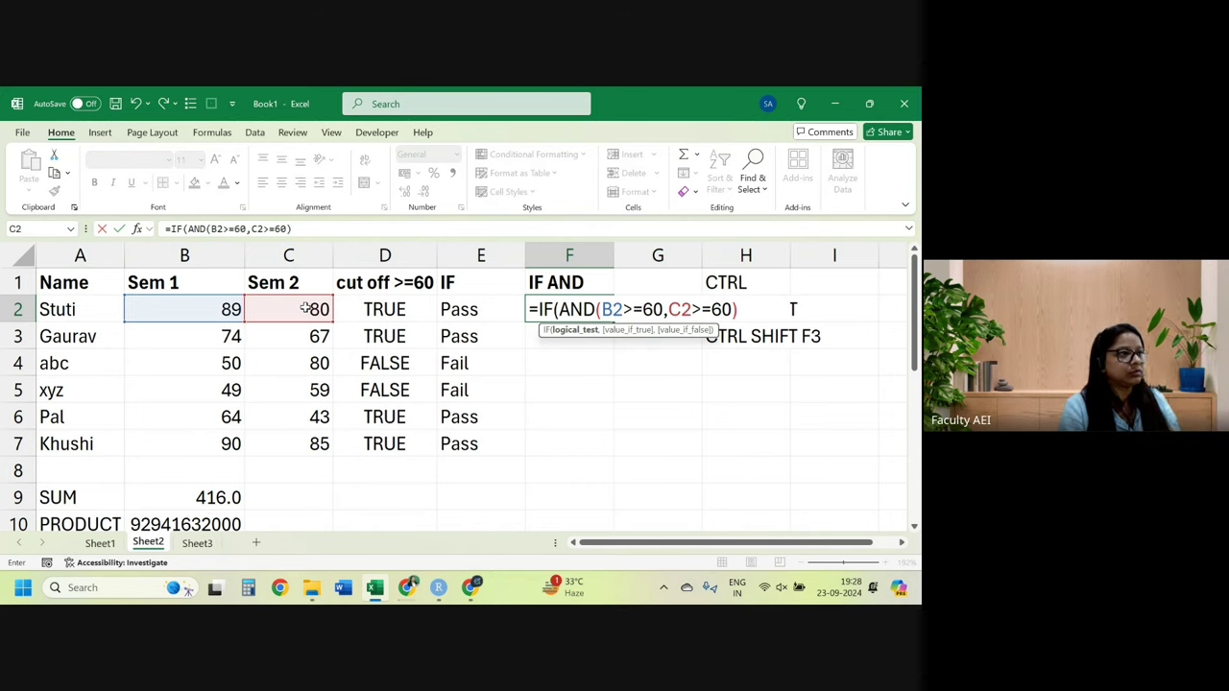
# Complete F2 as =IF(AND(B2>=60,C2>=60),"Pass","Fail") and enter it.
pyautogui.moveTo(559, 309); pyautogui.dragTo(737, 311)
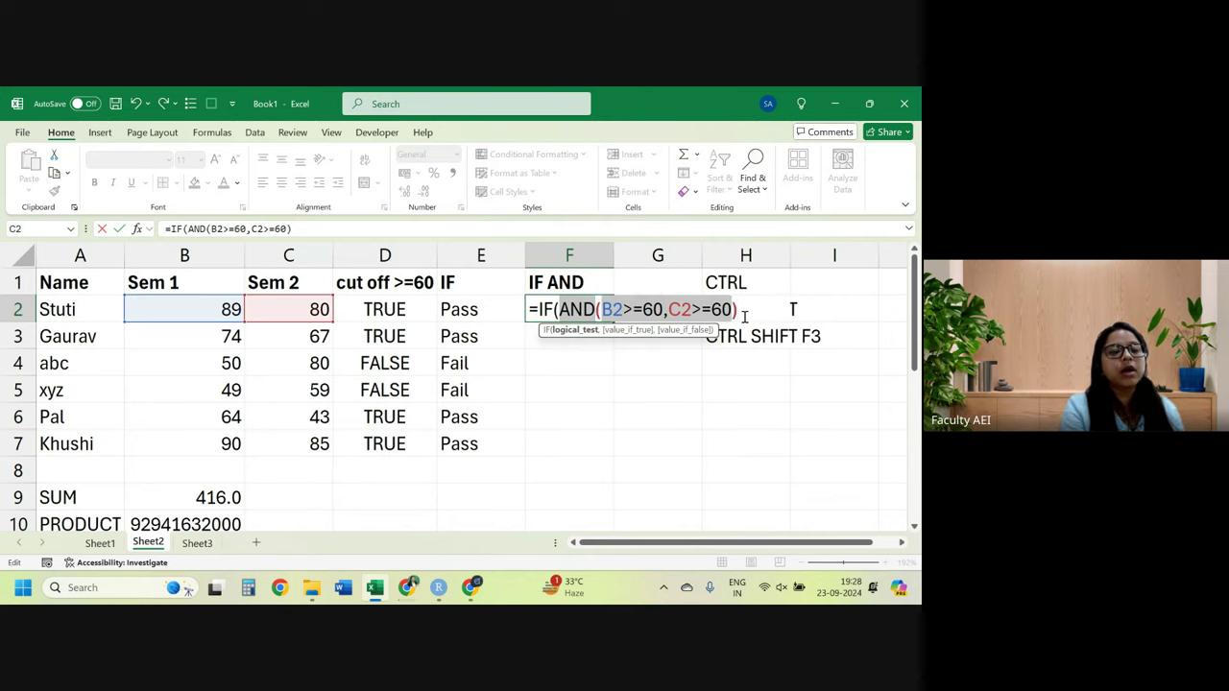
pyautogui.click(745, 316)
pyautogui.write(',"')
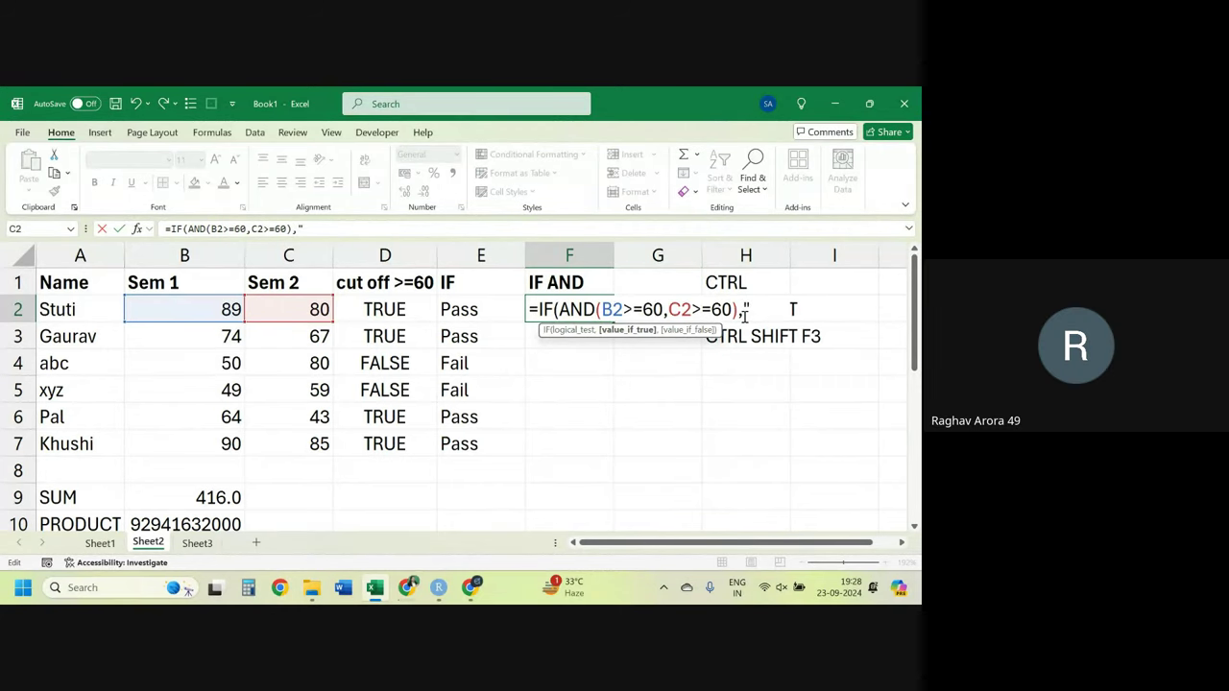
pyautogui.write('Pass","f')
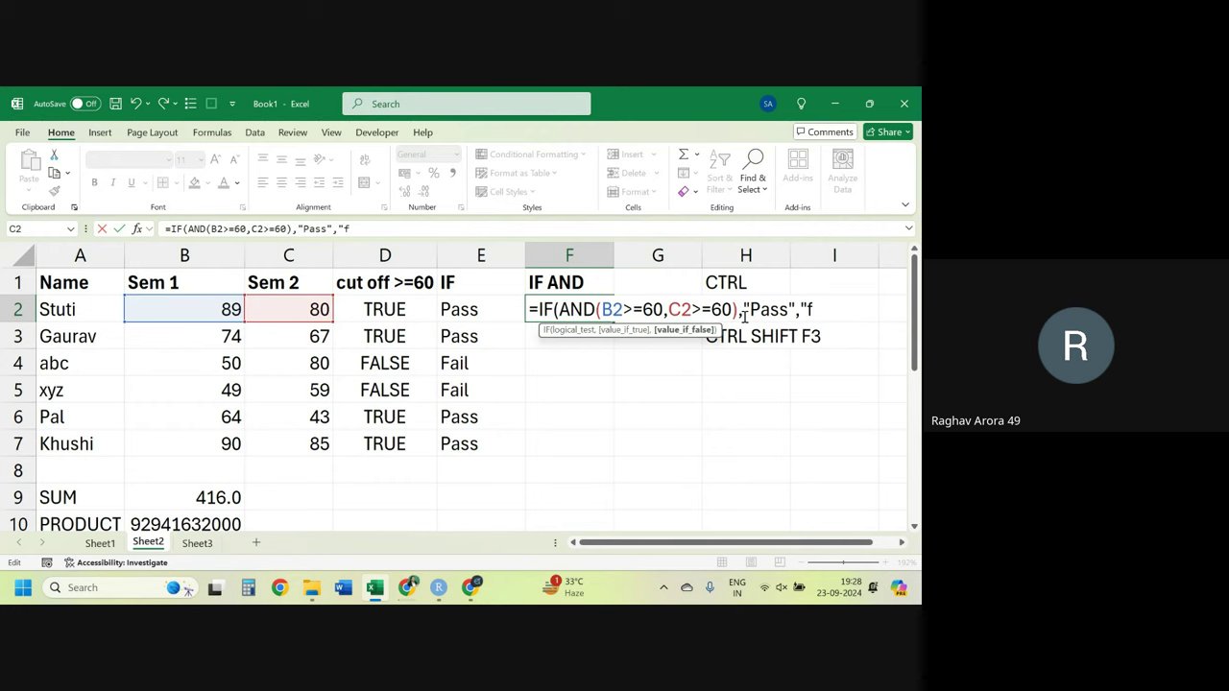
pyautogui.press('BackSpace')
pyautogui.write('Fai')
pyautogui.write('"')
pyautogui.write(')')
pyautogui.press('Return')
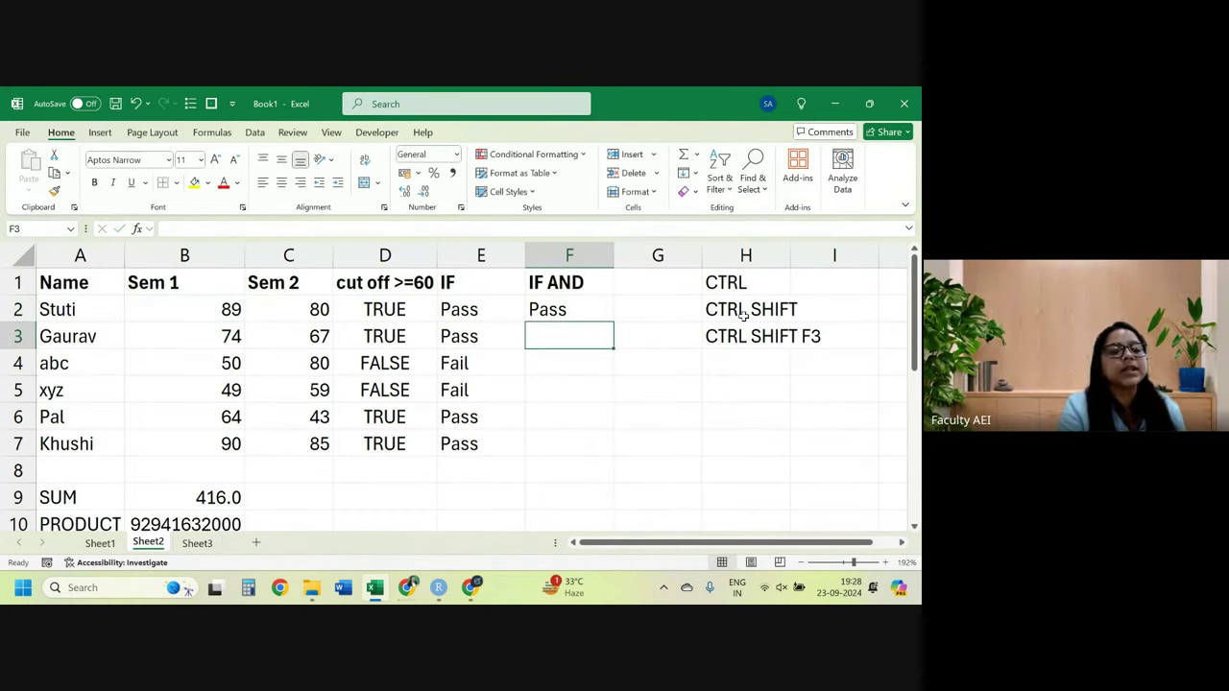
# Fill the IF AND formula down to F7 and check F4's marks of 50 and 80.
pyautogui.click(603, 307)
pyautogui.doubleClick(616, 323)
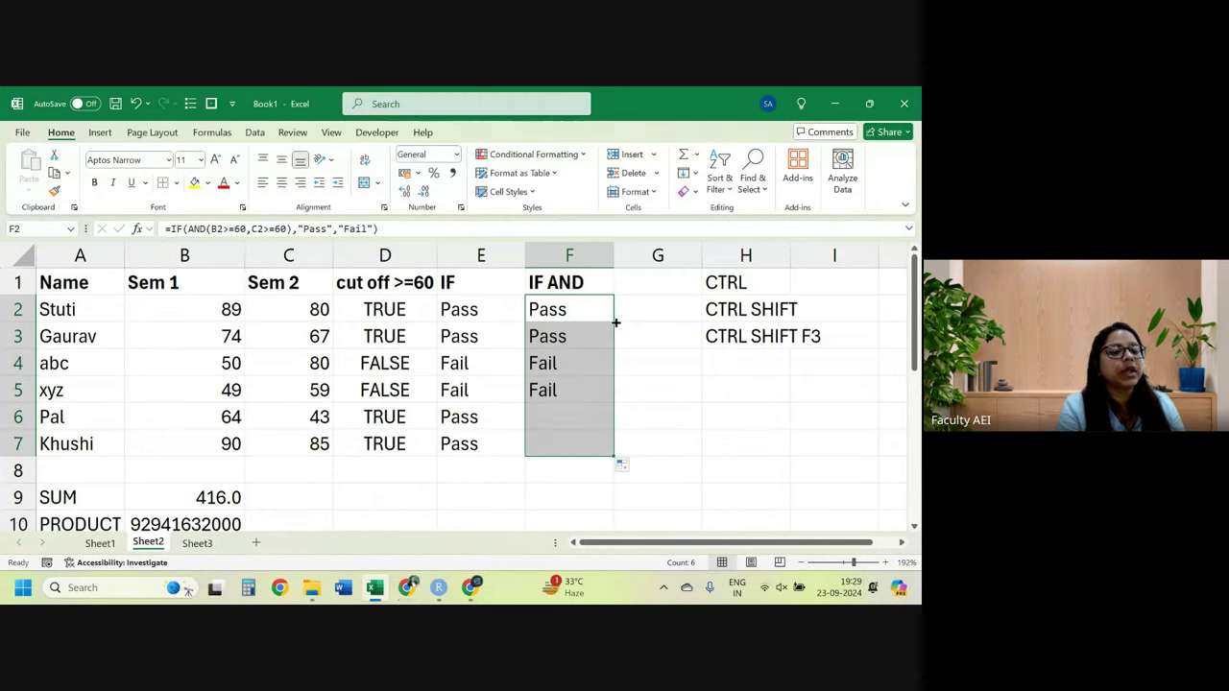
pyautogui.click(545, 365)
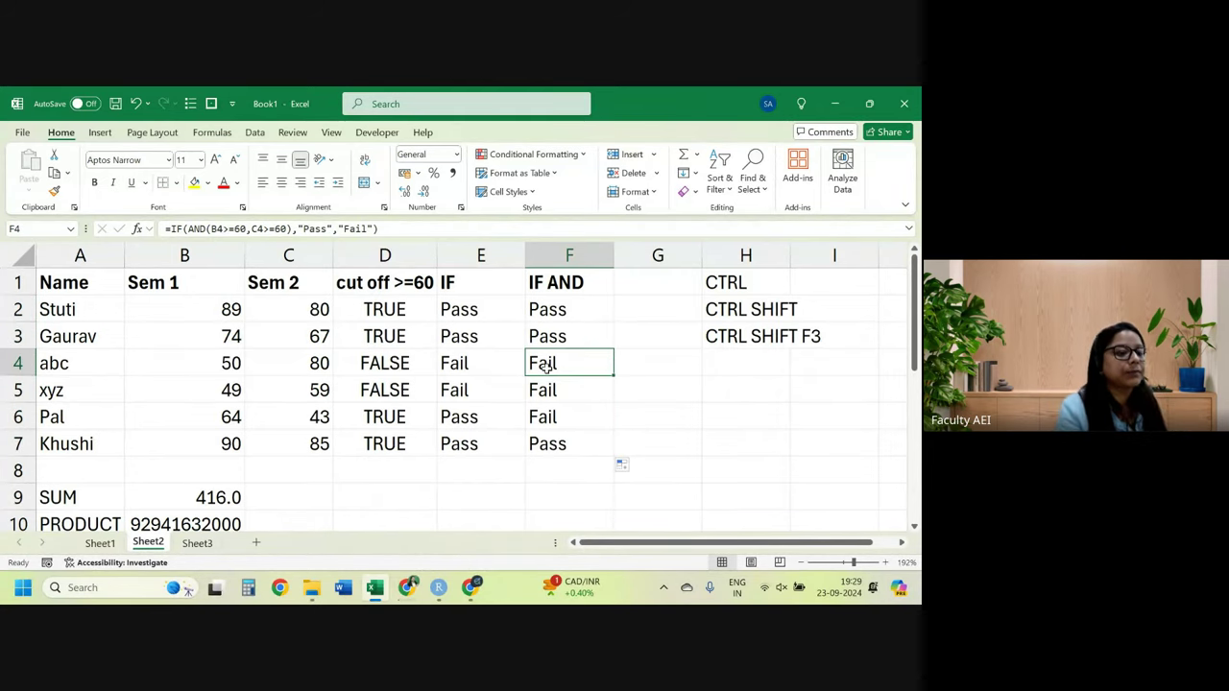
pyautogui.moveTo(216, 363); pyautogui.dragTo(275, 365)
pyautogui.click(223, 365)
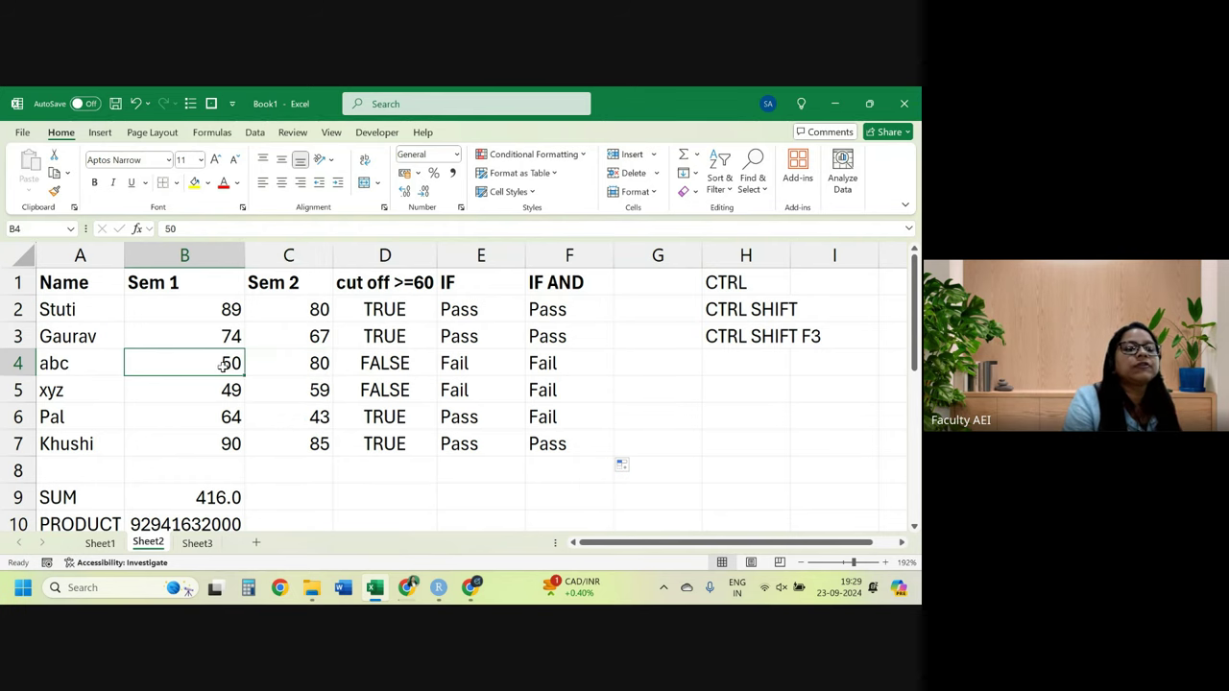
pyautogui.click(296, 370)
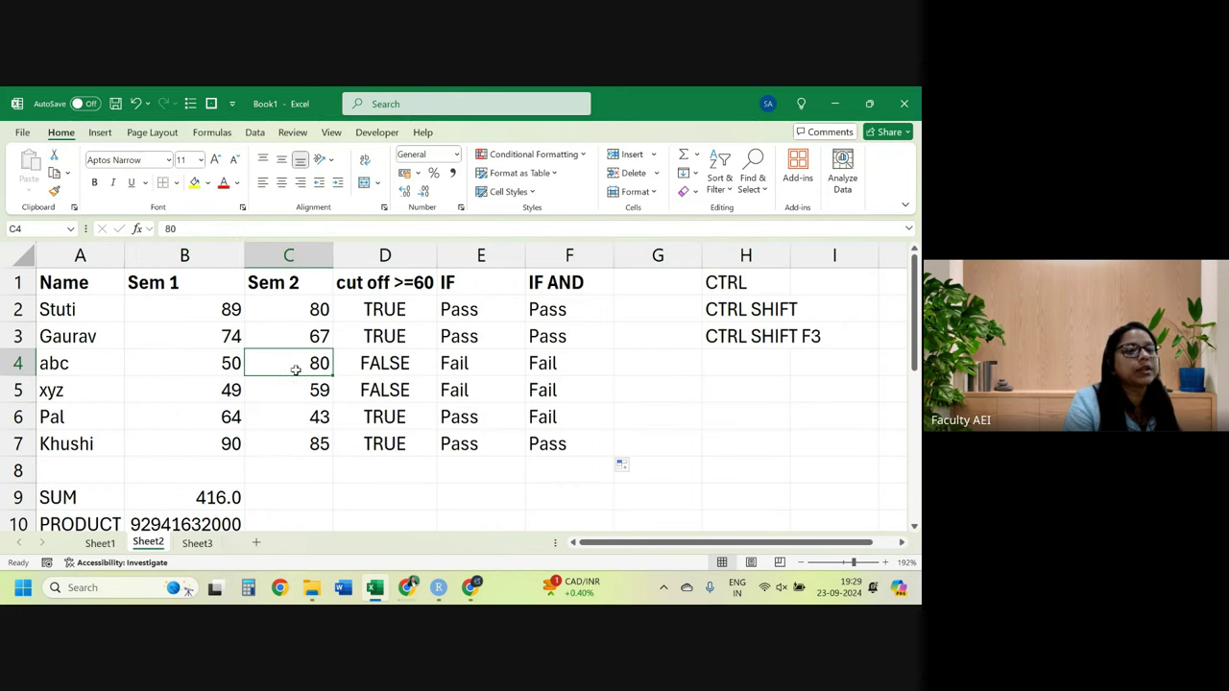
# Inspect F4's B4>=60 and C4>=60 conditions, then commit the formula showing Fail.
pyautogui.doubleClick(562, 363)
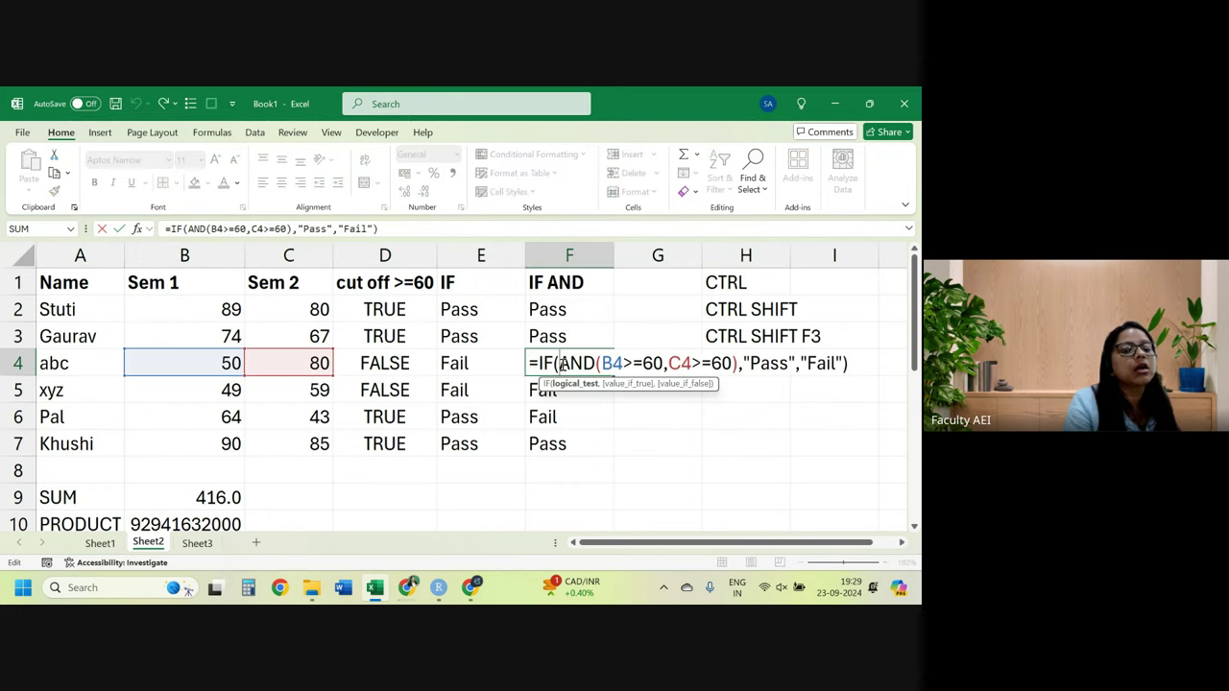
pyautogui.doubleClick(564, 363)
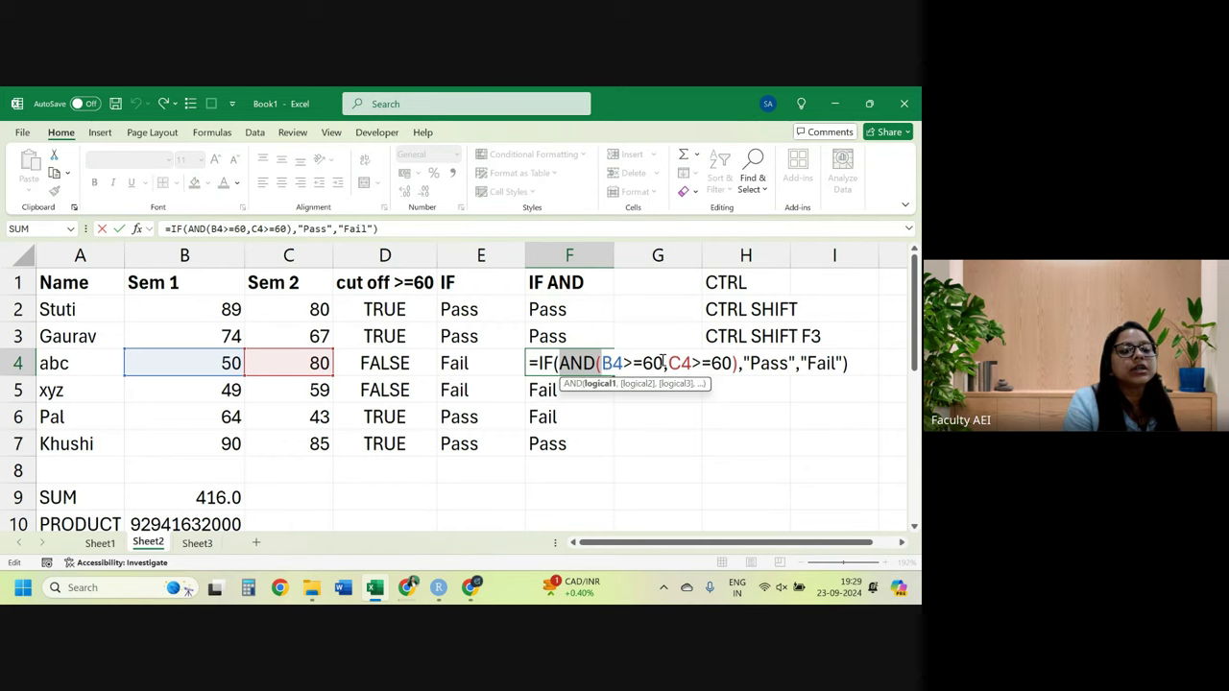
pyautogui.moveTo(667, 363); pyautogui.dragTo(733, 363)
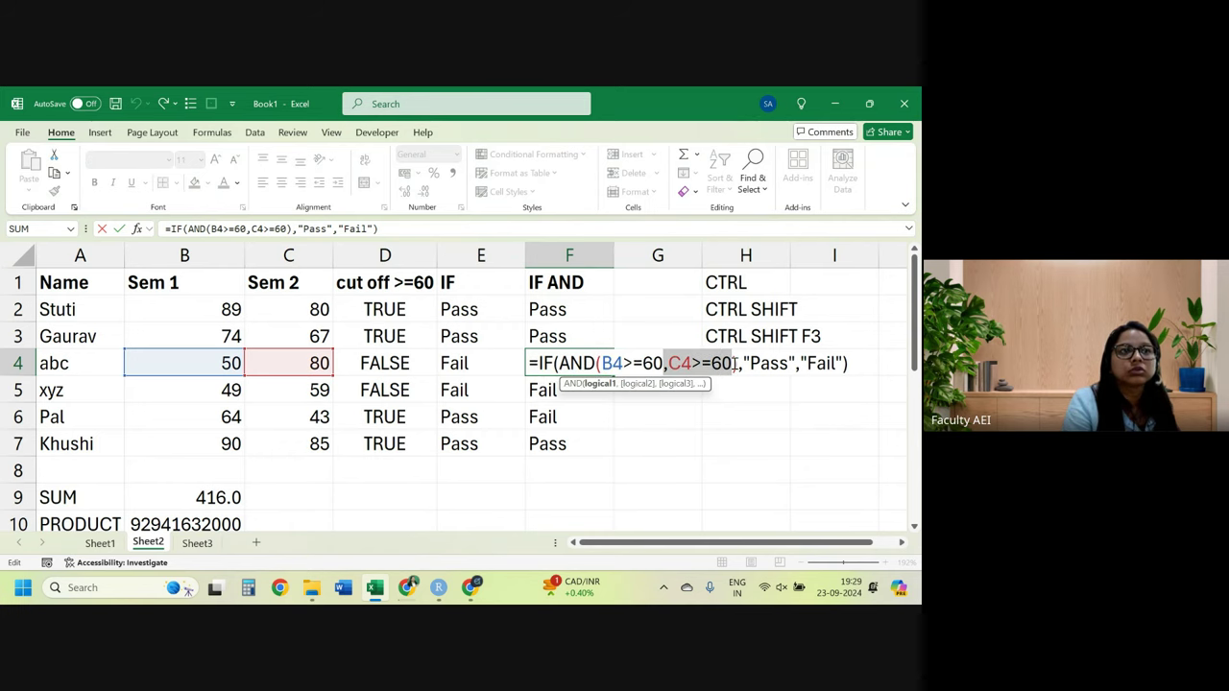
pyautogui.moveTo(602, 363); pyautogui.dragTo(637, 363)
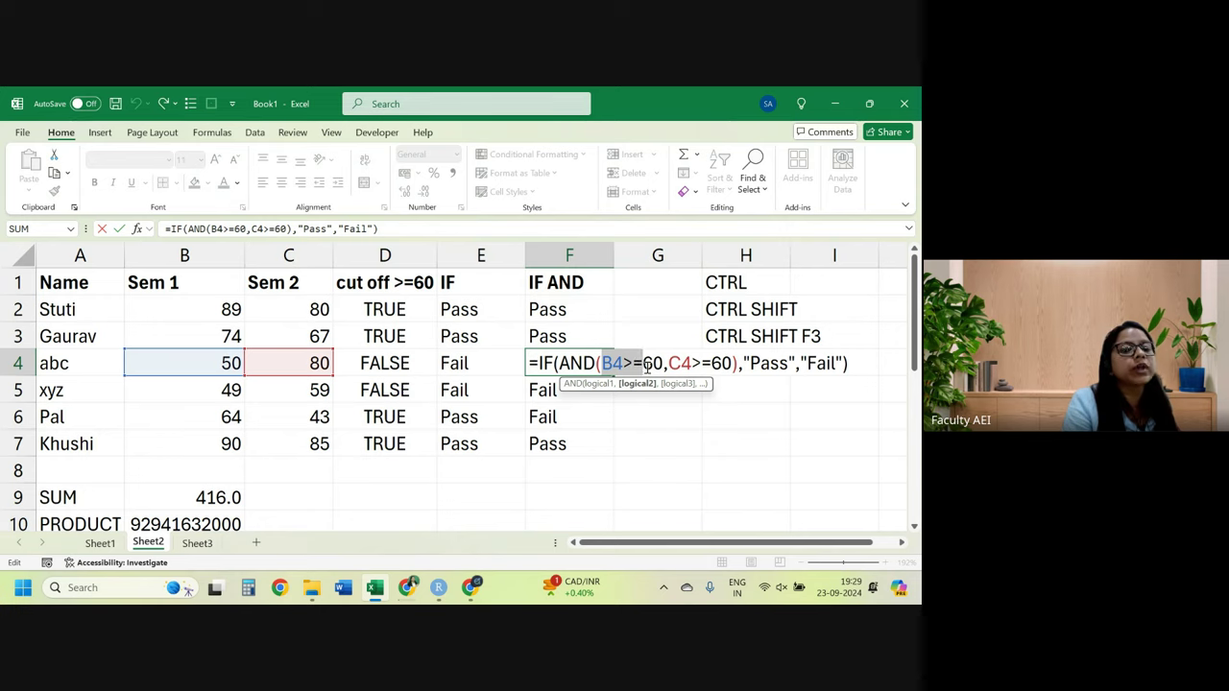
pyautogui.doubleClick(721, 363)
pyautogui.moveTo(736, 363); pyautogui.dragTo(559, 363)
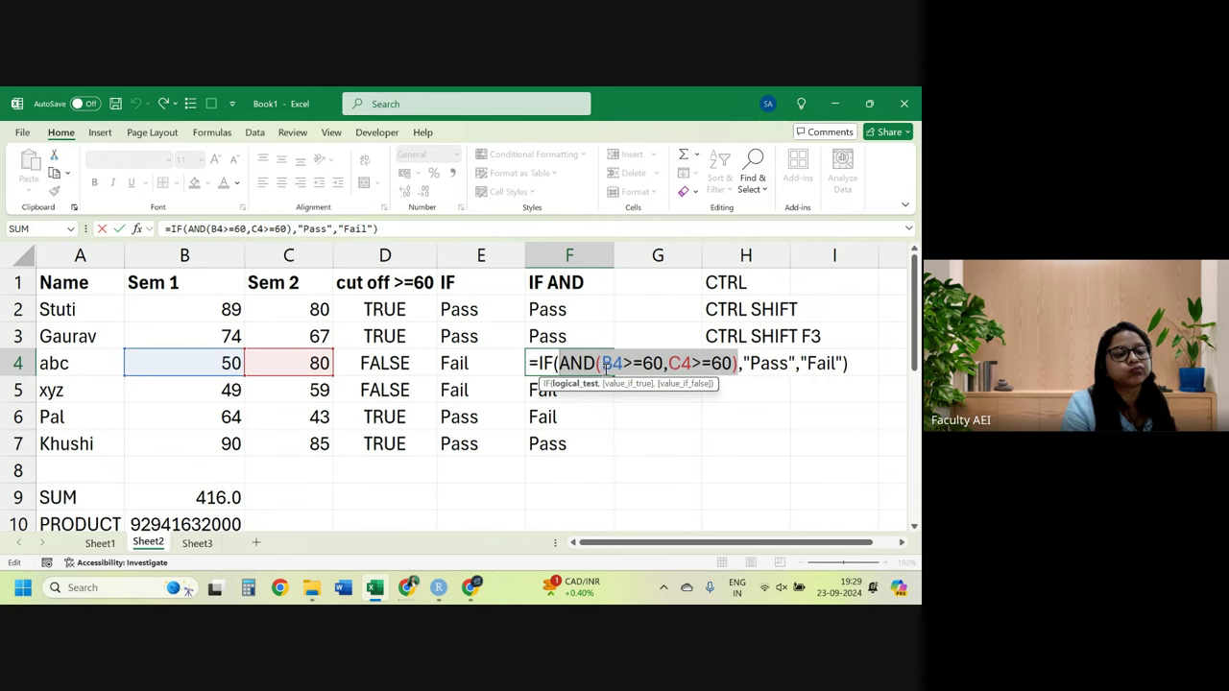
pyautogui.click(668, 363)
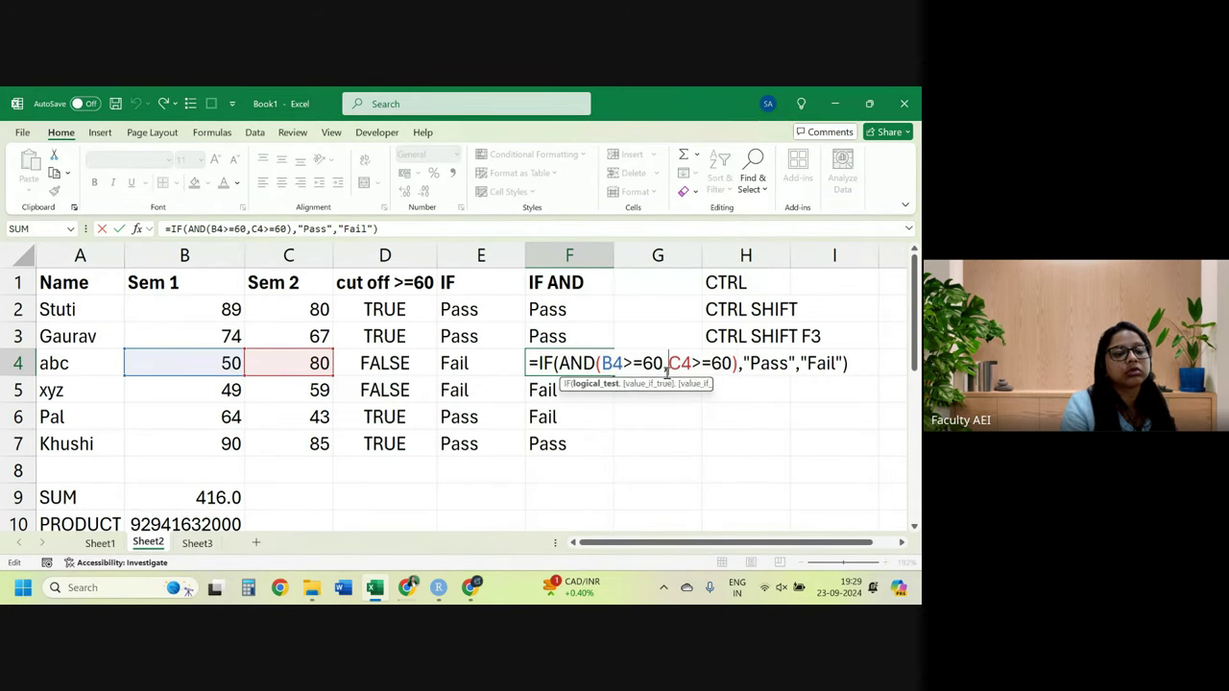
pyautogui.moveTo(735, 363); pyautogui.dragTo(668, 363)
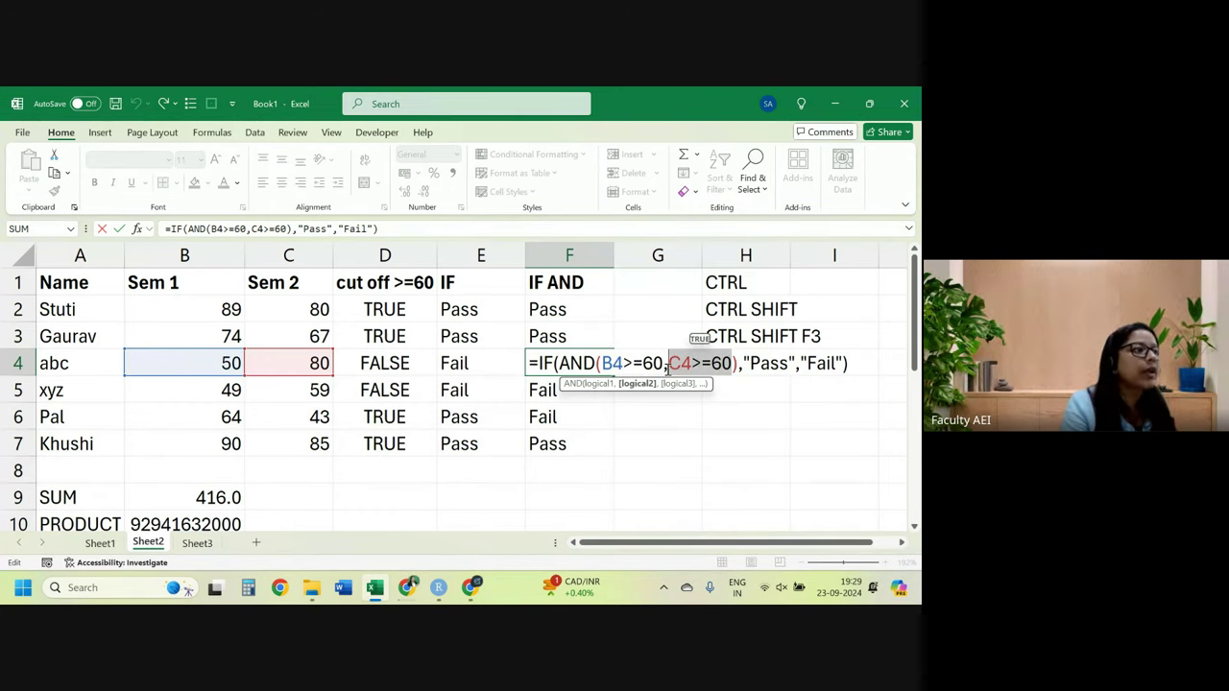
pyautogui.moveTo(664, 363); pyautogui.dragTo(605, 363)
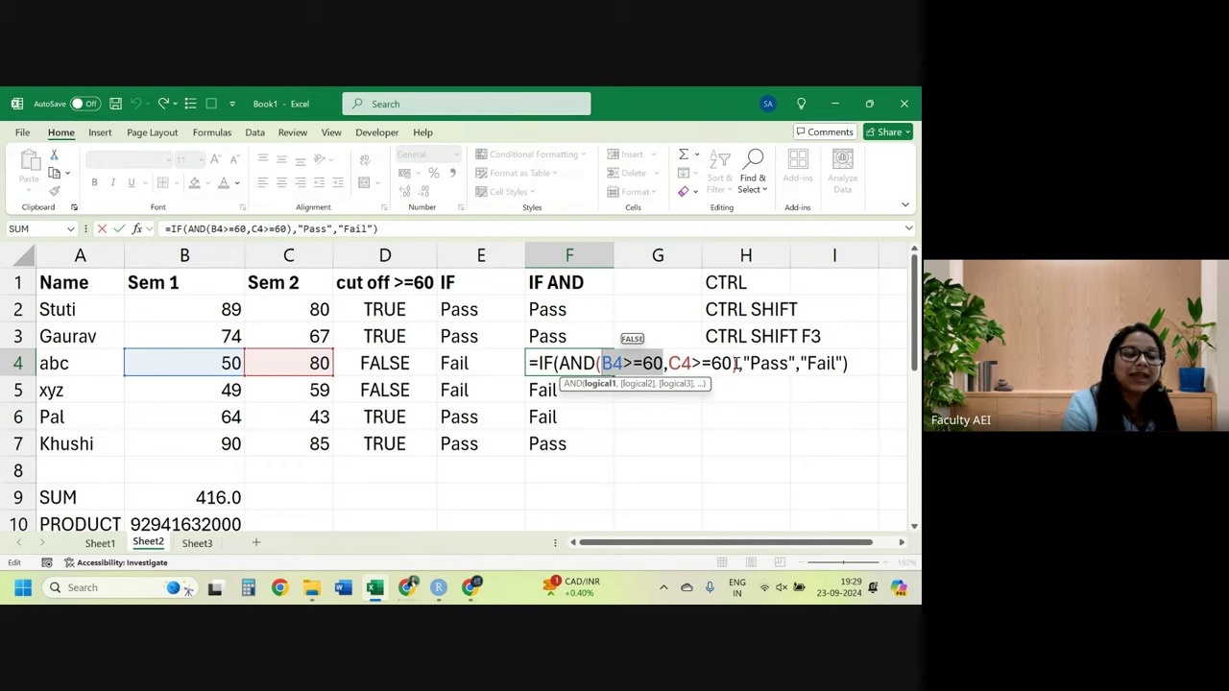
pyautogui.moveTo(737, 363); pyautogui.dragTo(564, 363)
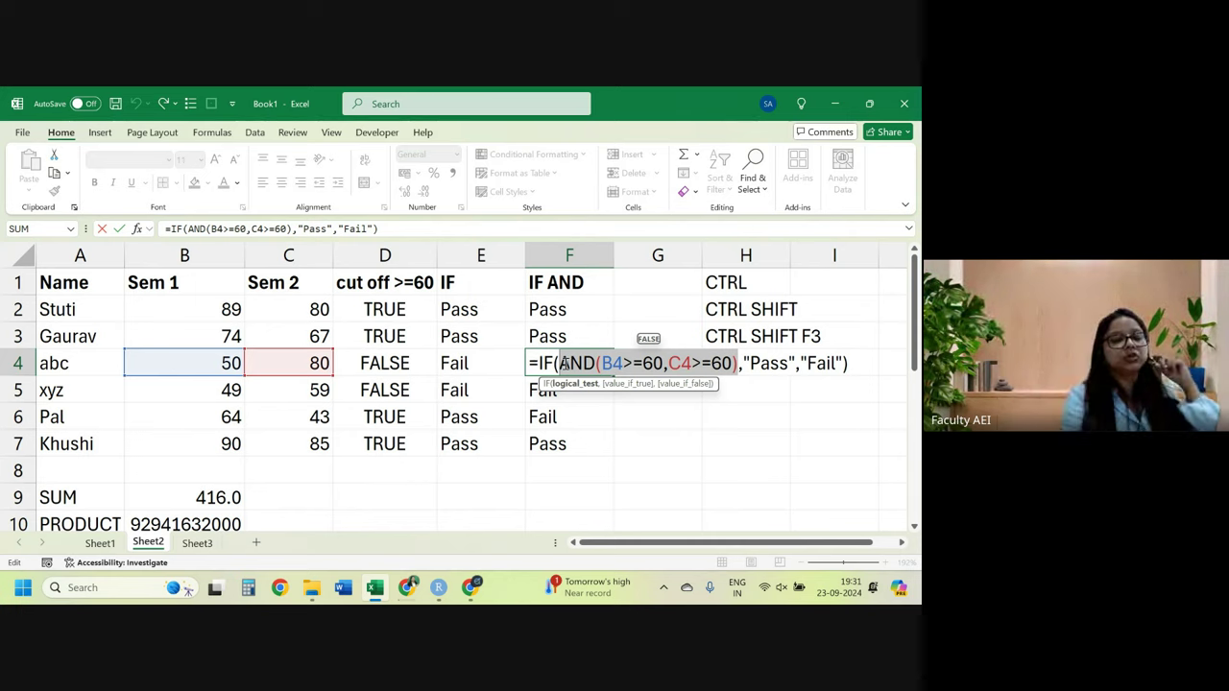
pyautogui.press('Return')
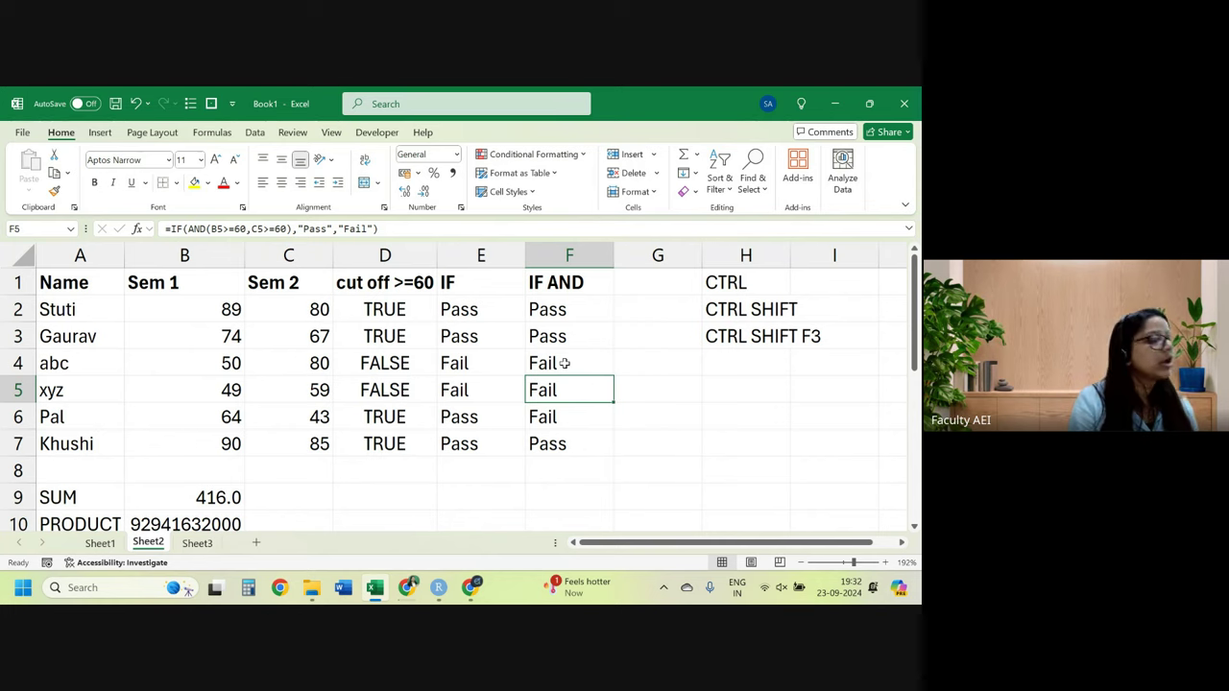
# Add an 'IF OR' heading in G1.
pyautogui.click(671, 280)
pyautogui.write('I')
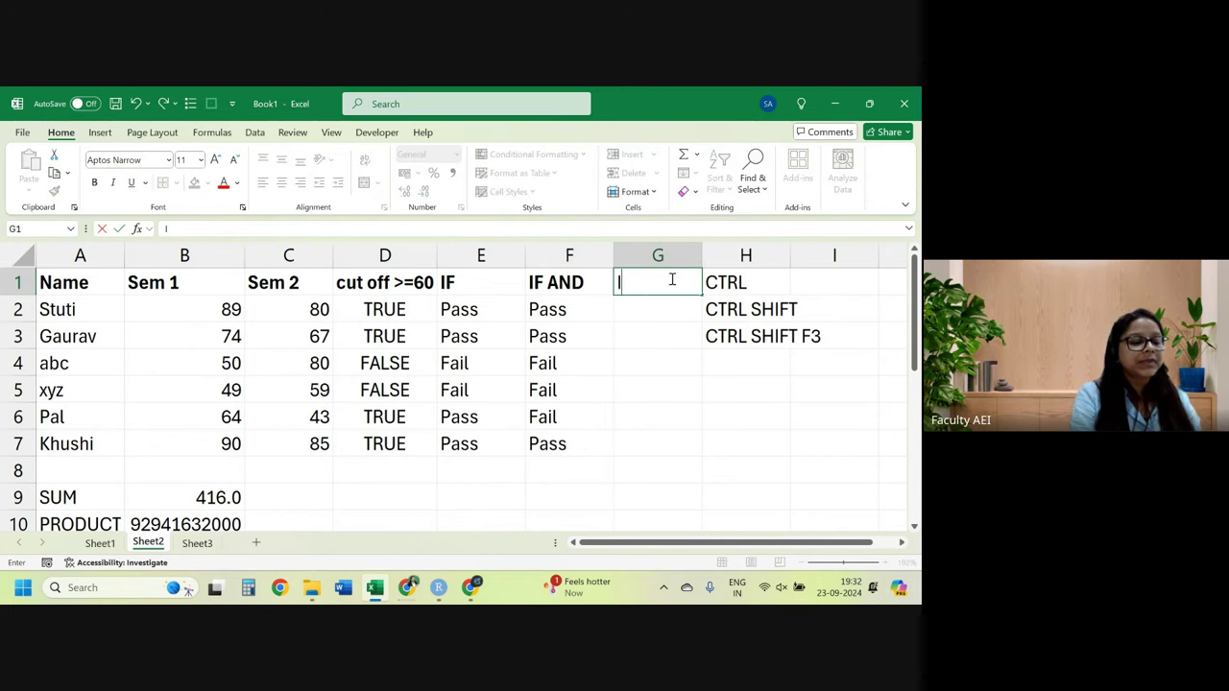
pyautogui.write('F OR')
pyautogui.press('Return')
# Enter =IF(OR(B2>=80,C2>=80),"PASS","FAIL") in G2, returning PASS.
pyautogui.write('=')
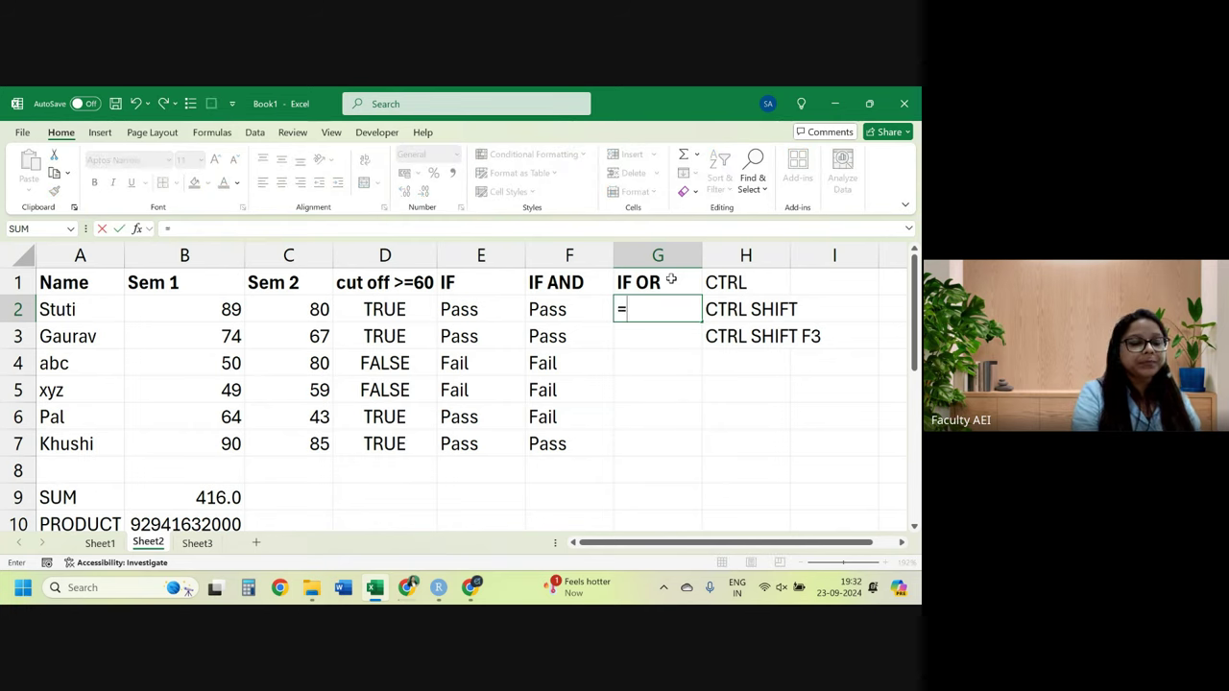
pyautogui.write('IF(')
pyautogui.press('Left')
pyautogui.press('Left')
pyautogui.press('Left')
pyautogui.press('Left')
pyautogui.press('Left')
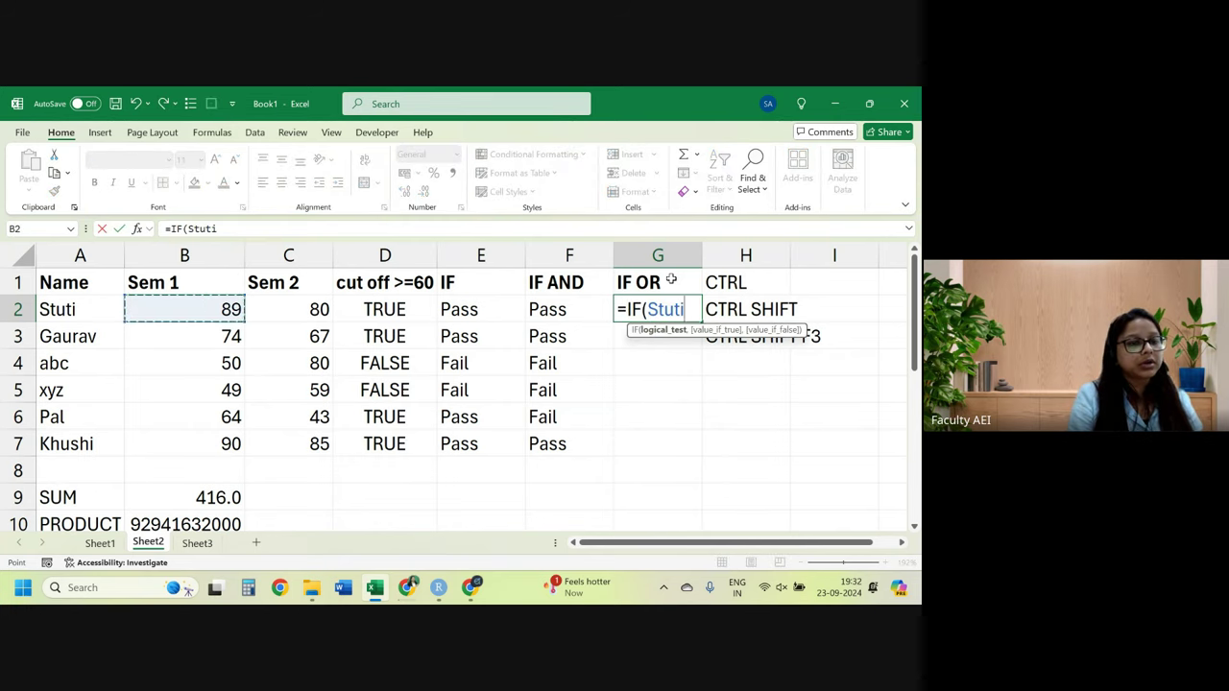
pyautogui.press('BackSpace')
pyautogui.press('BackSpace')
pyautogui.write('S')
pyautogui.press('BackSpace')
pyautogui.write('OR')
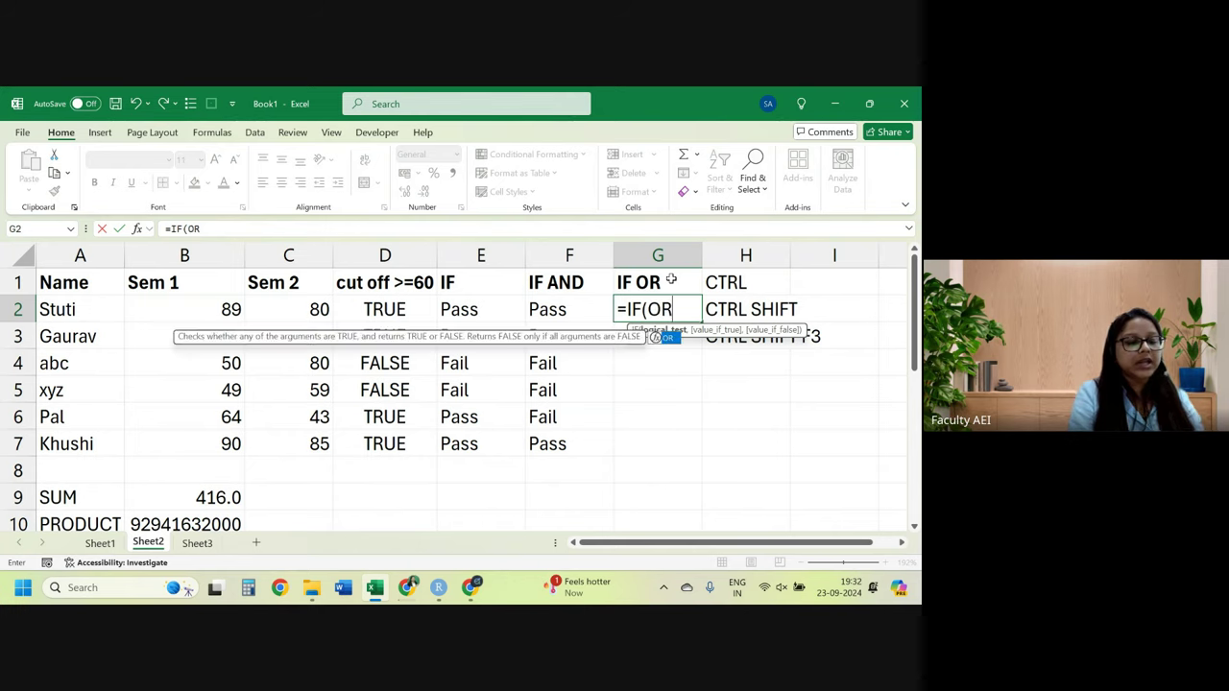
pyautogui.write('(')
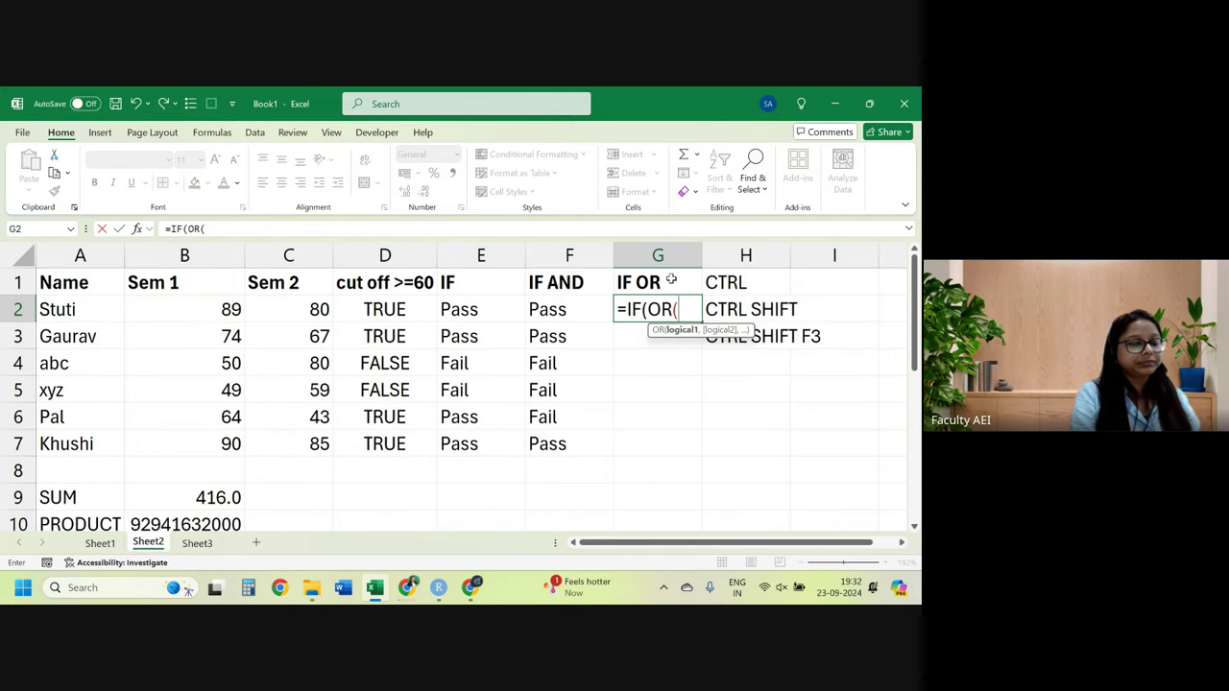
pyautogui.write('B2>')
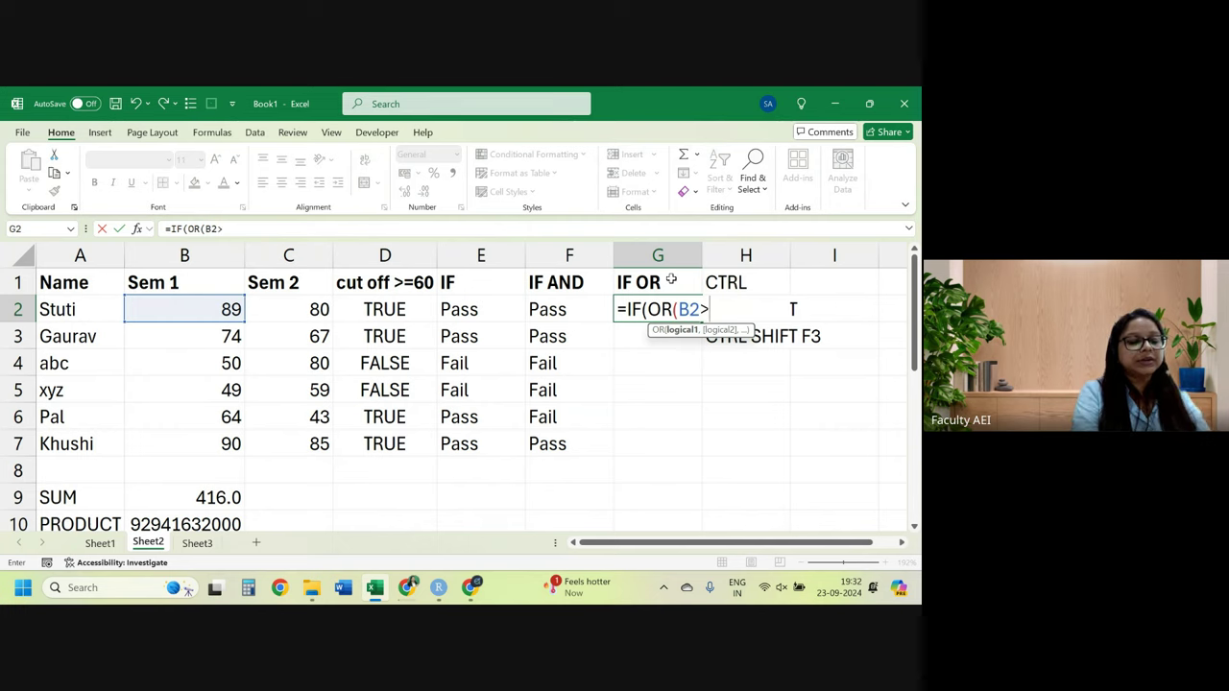
pyautogui.write('80')
pyautogui.press('BackSpace')
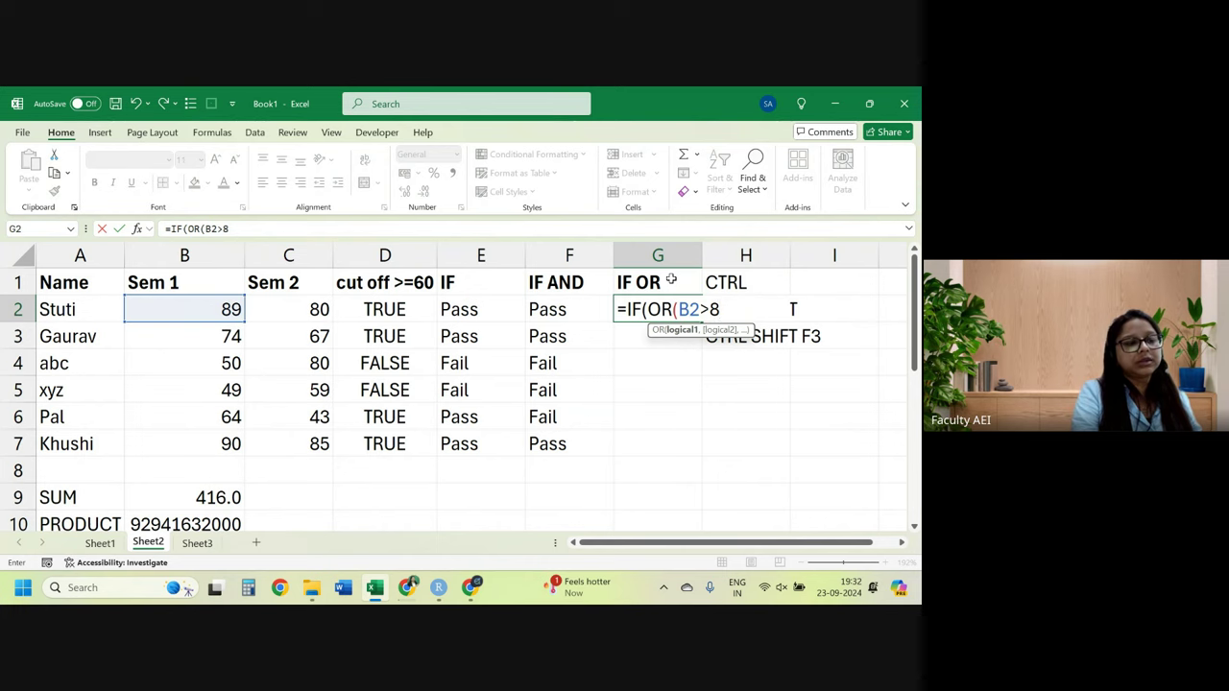
pyautogui.press('BackSpace')
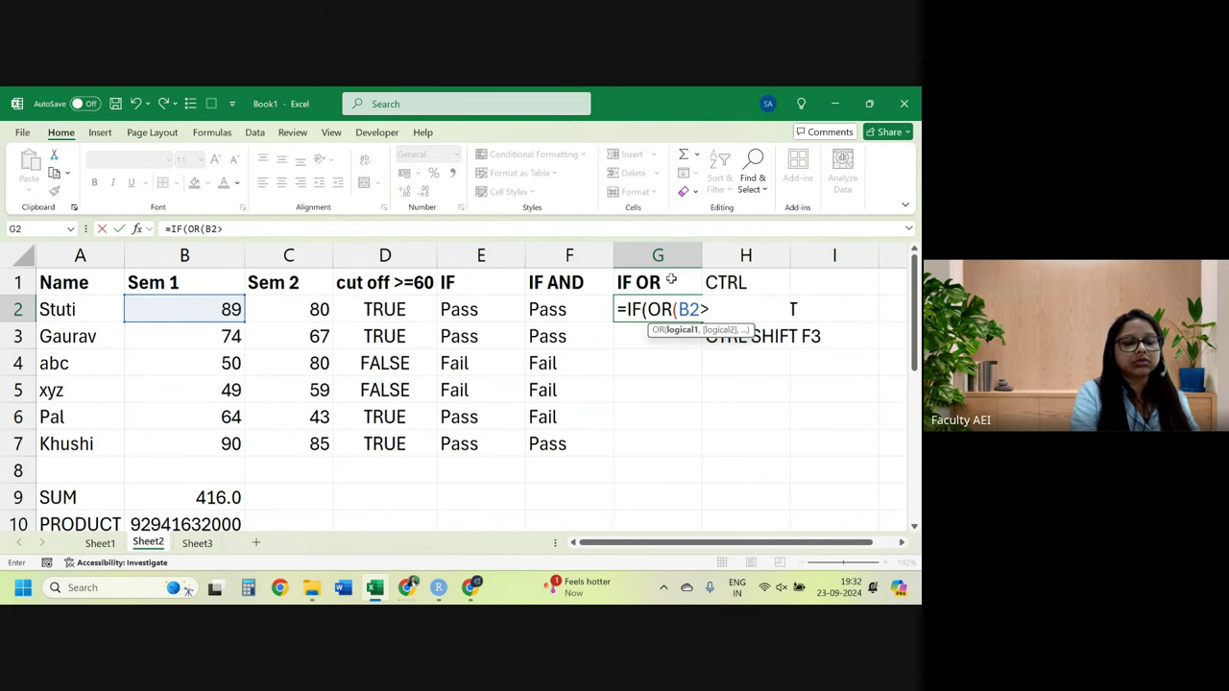
pyautogui.write('=80')
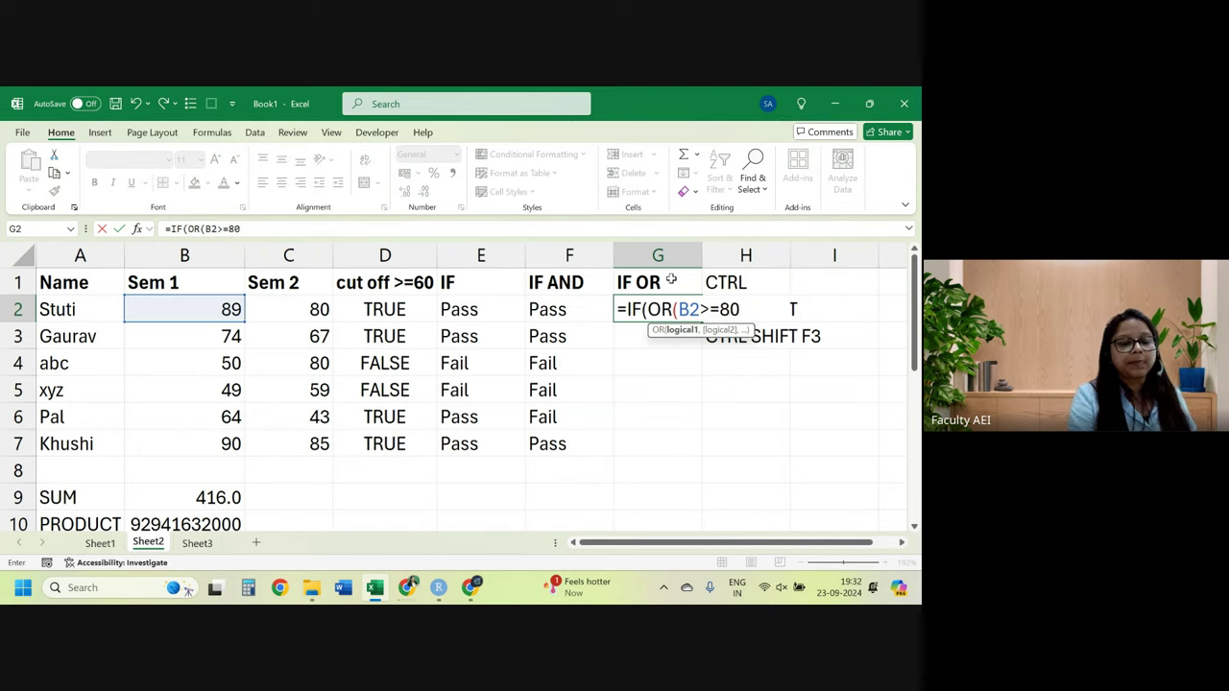
pyautogui.write(',')
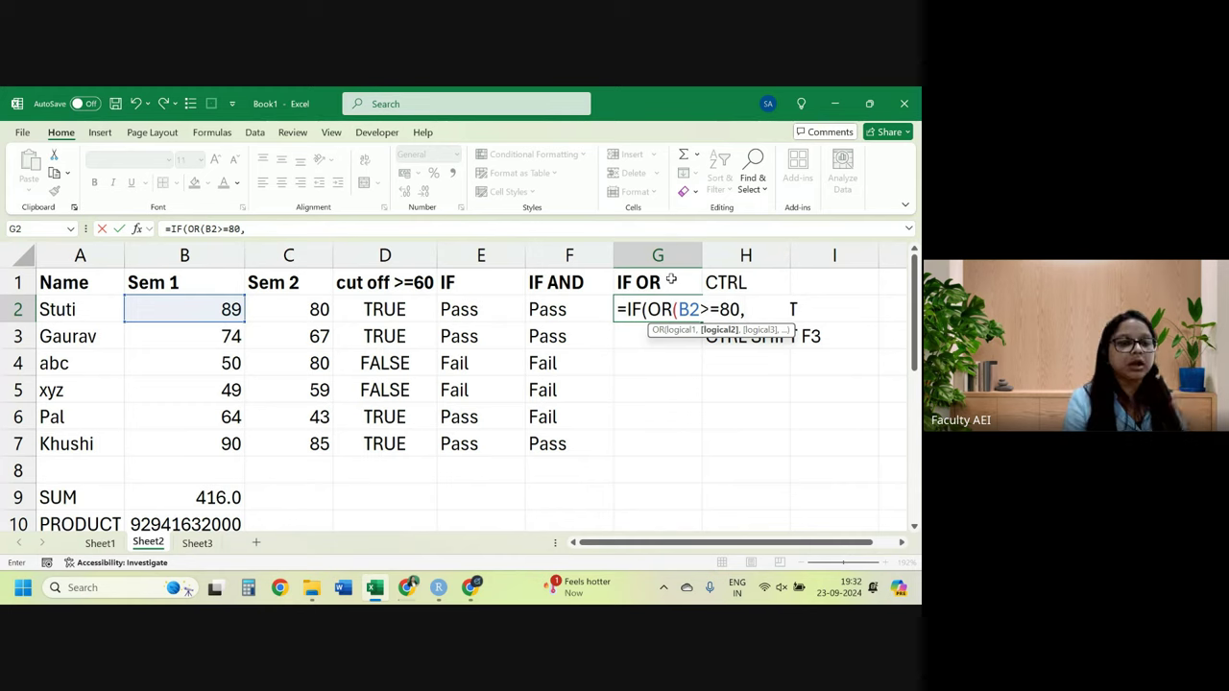
pyautogui.click(325, 301)
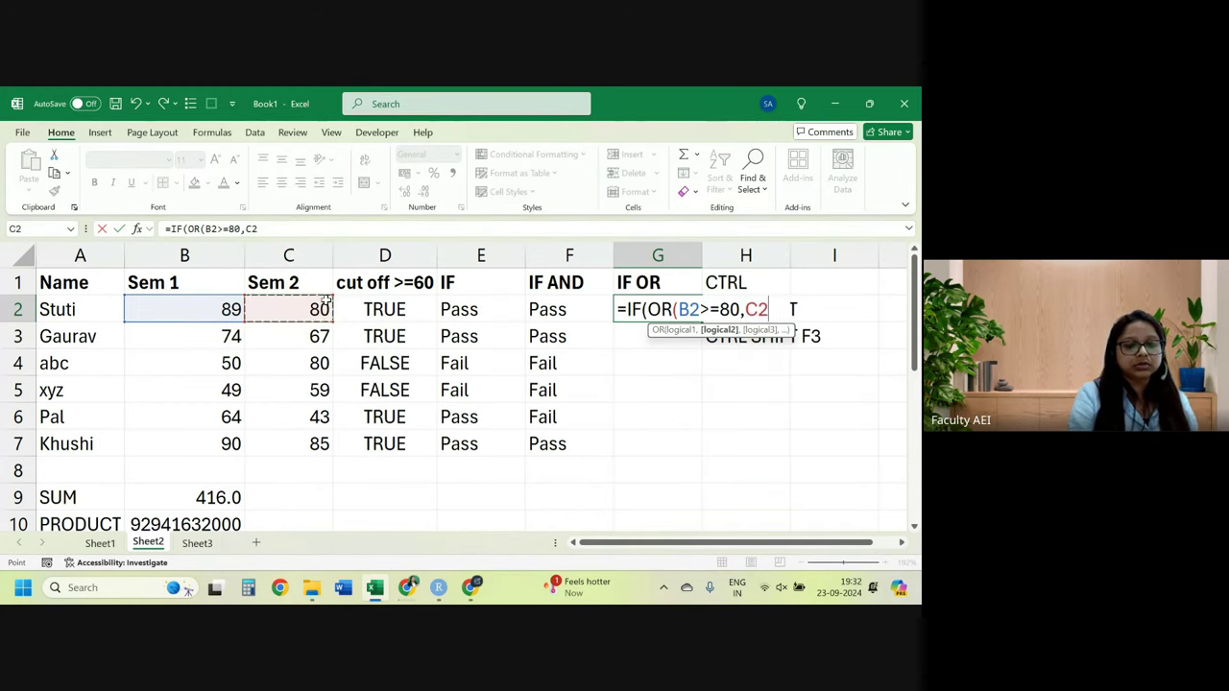
pyautogui.write('>=80')
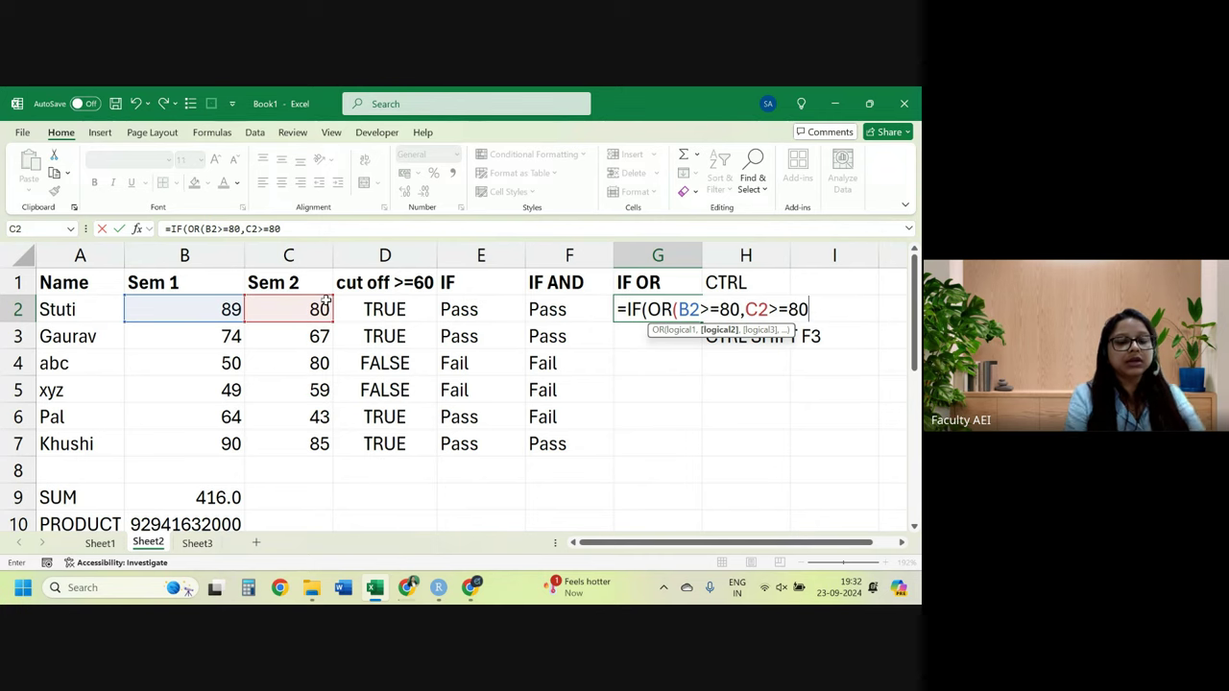
pyautogui.write('),"PASS')
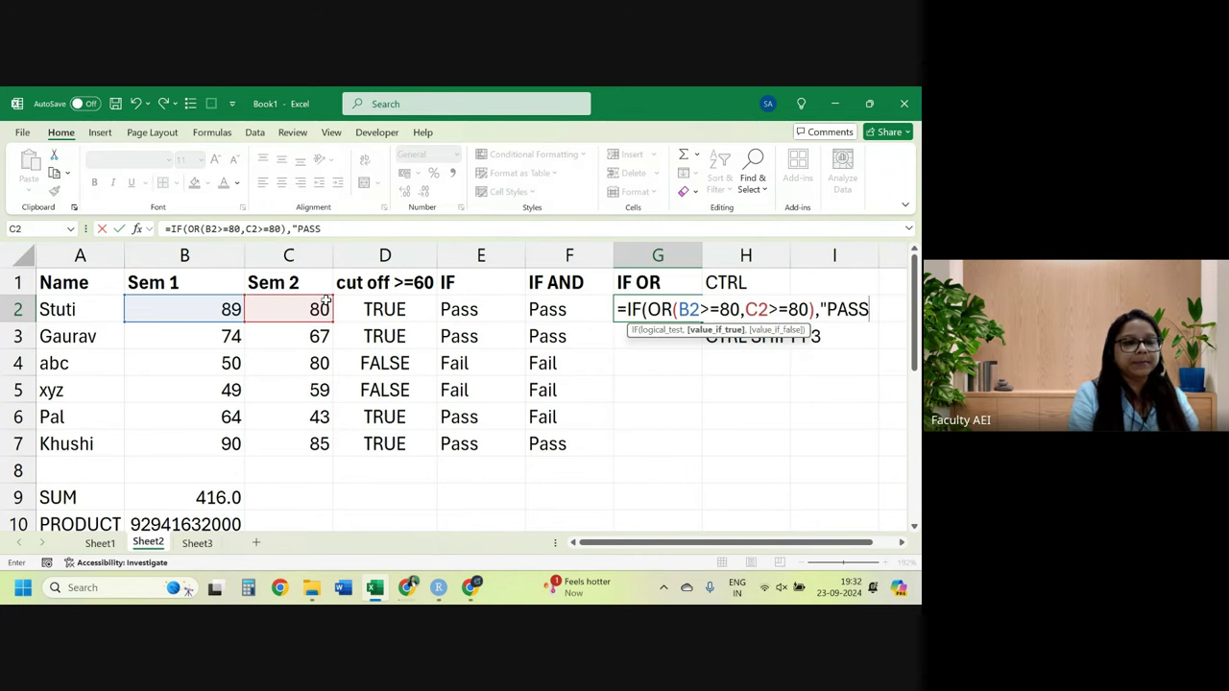
pyautogui.write('","FA')
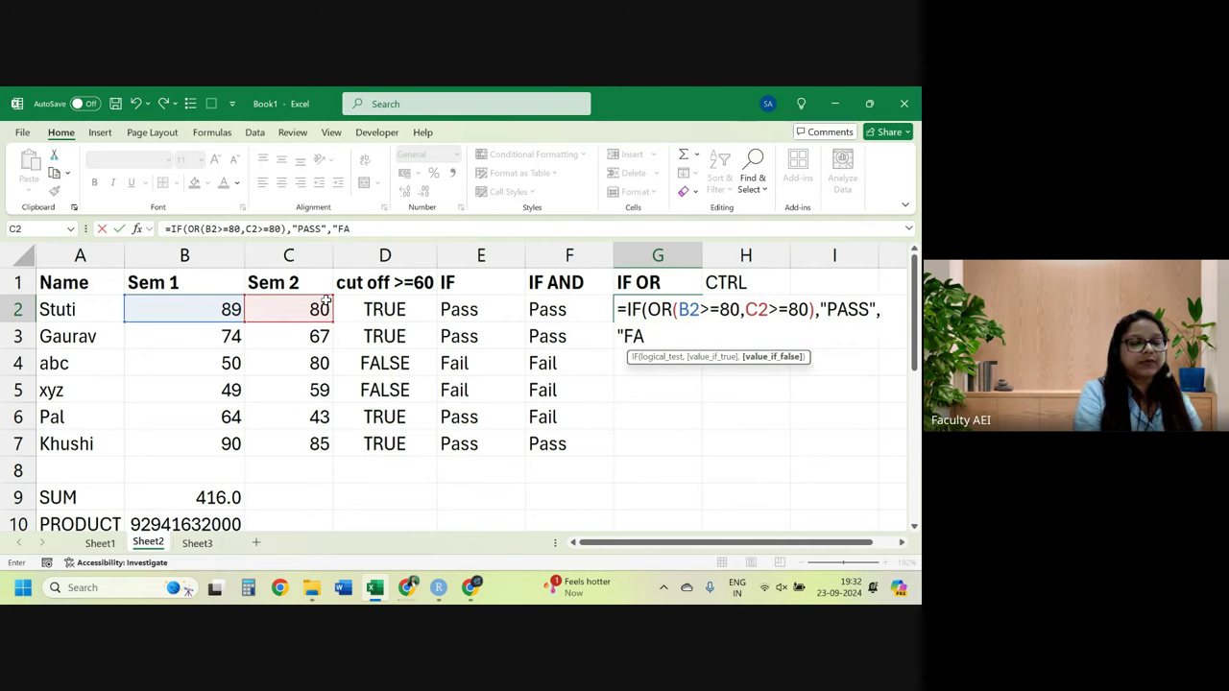
pyautogui.write('IL")')
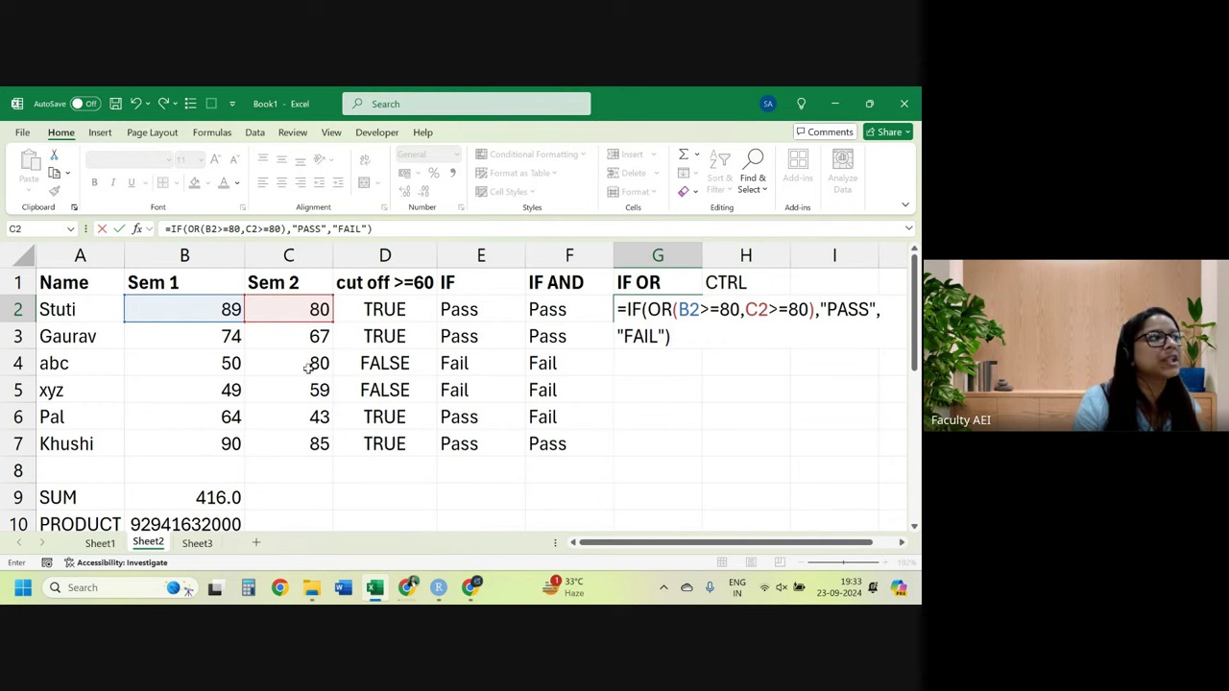
pyautogui.press('Return')
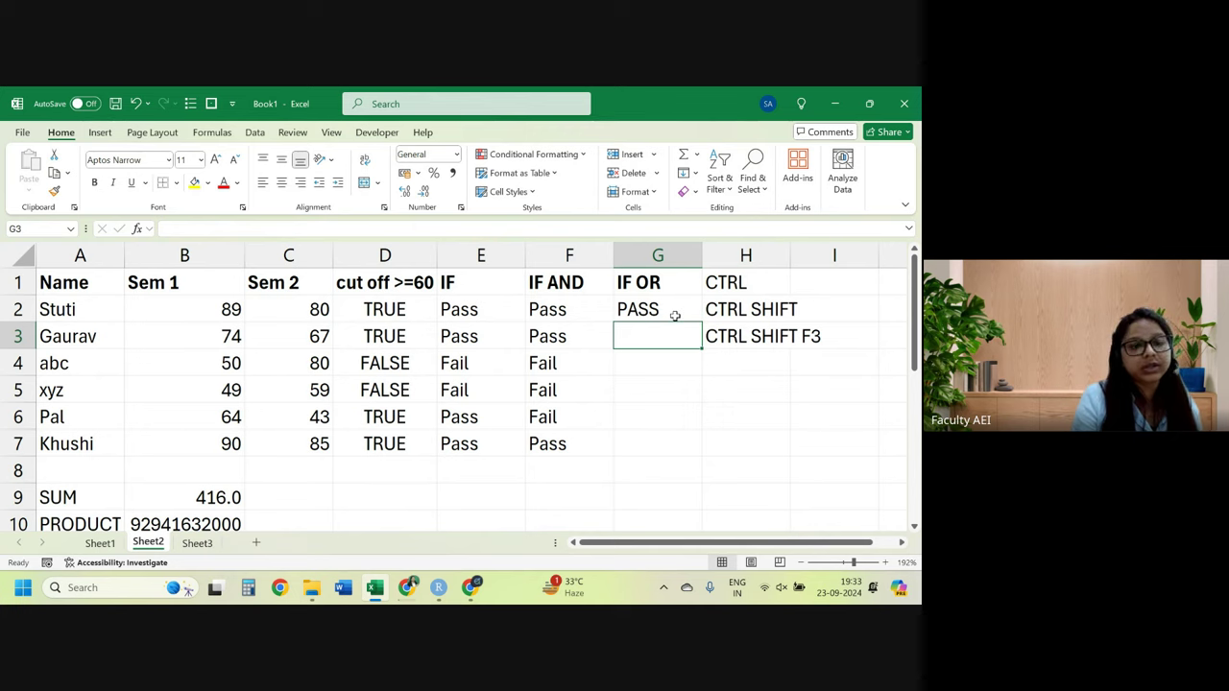
# Copy G2's IF OR formula down to G7, then check row 4 and G2's OR conditions.
pyautogui.click(675, 316)
pyautogui.moveTo(702, 323); pyautogui.dragTo(702, 452)
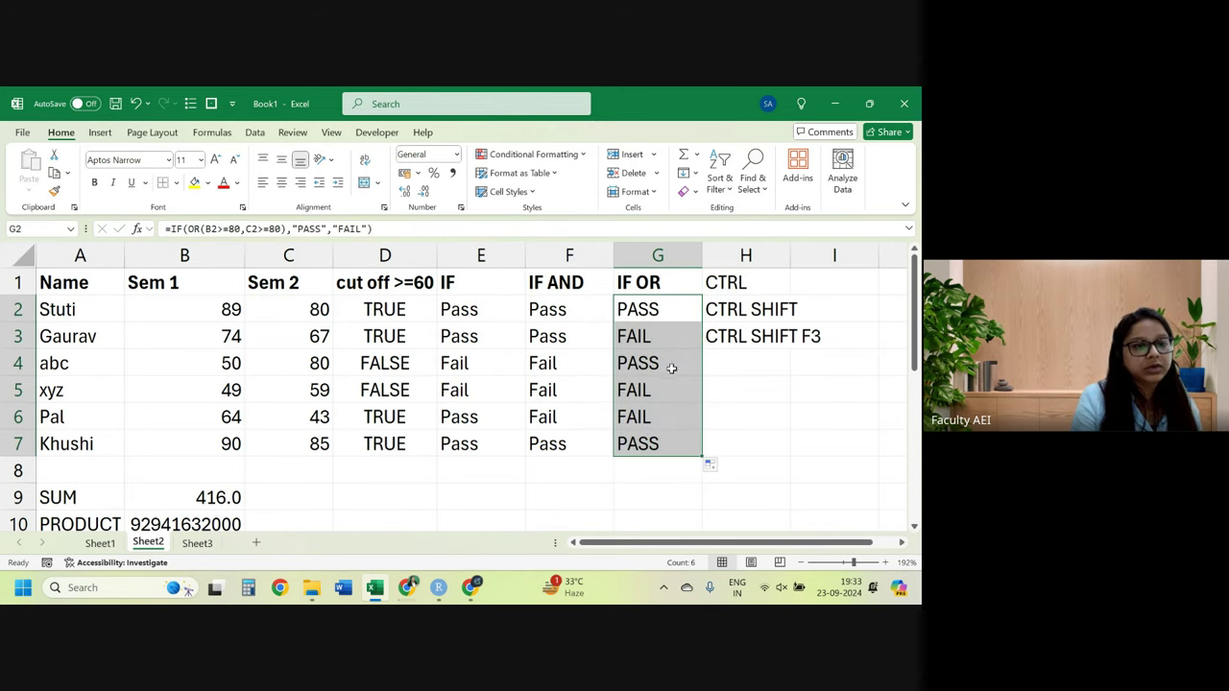
pyautogui.moveTo(669, 365); pyautogui.dragTo(188, 373)
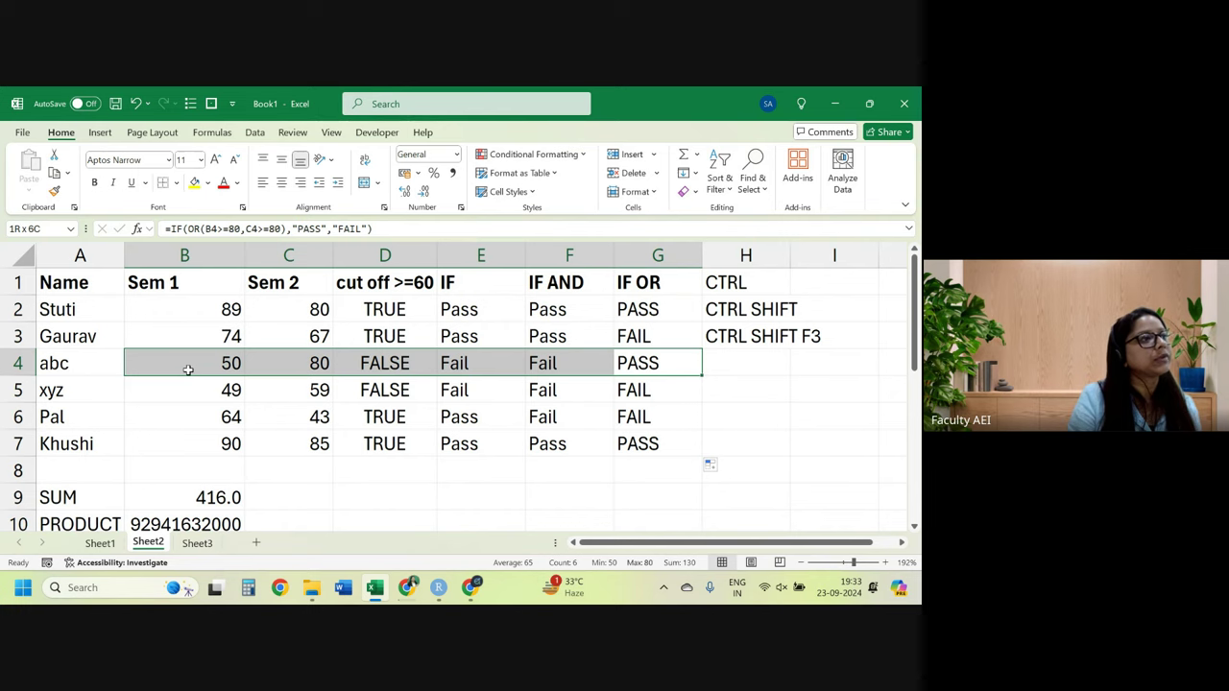
pyautogui.doubleClick(667, 308)
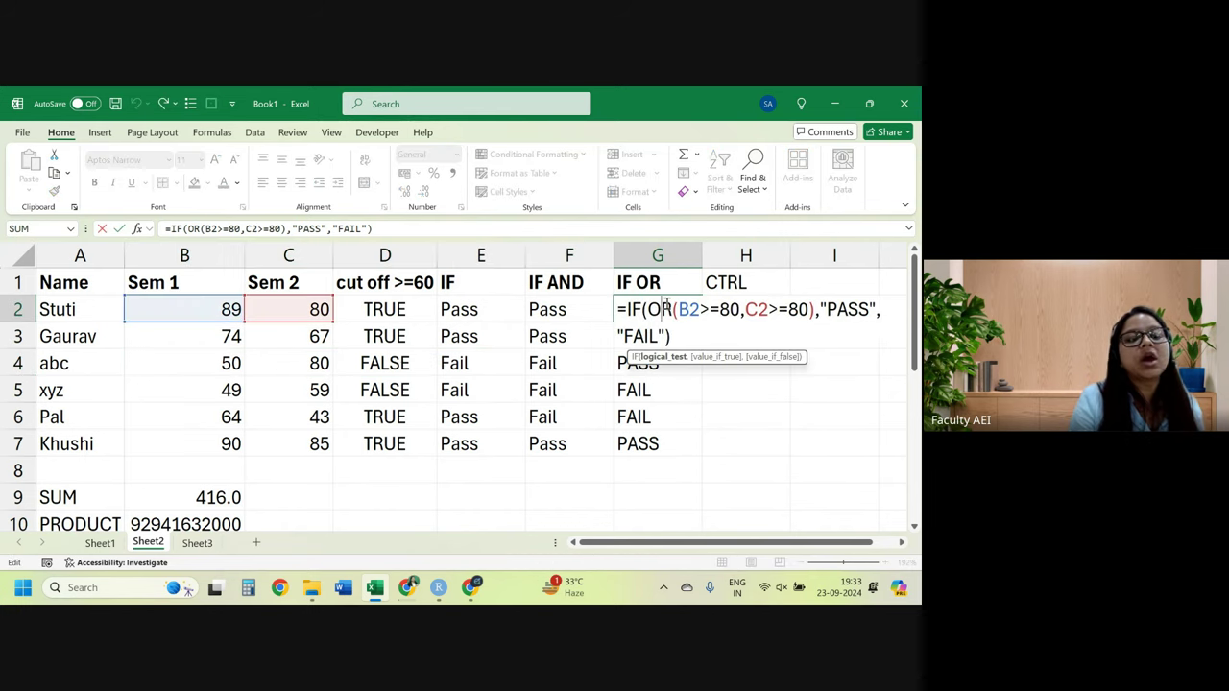
pyautogui.click(693, 309)
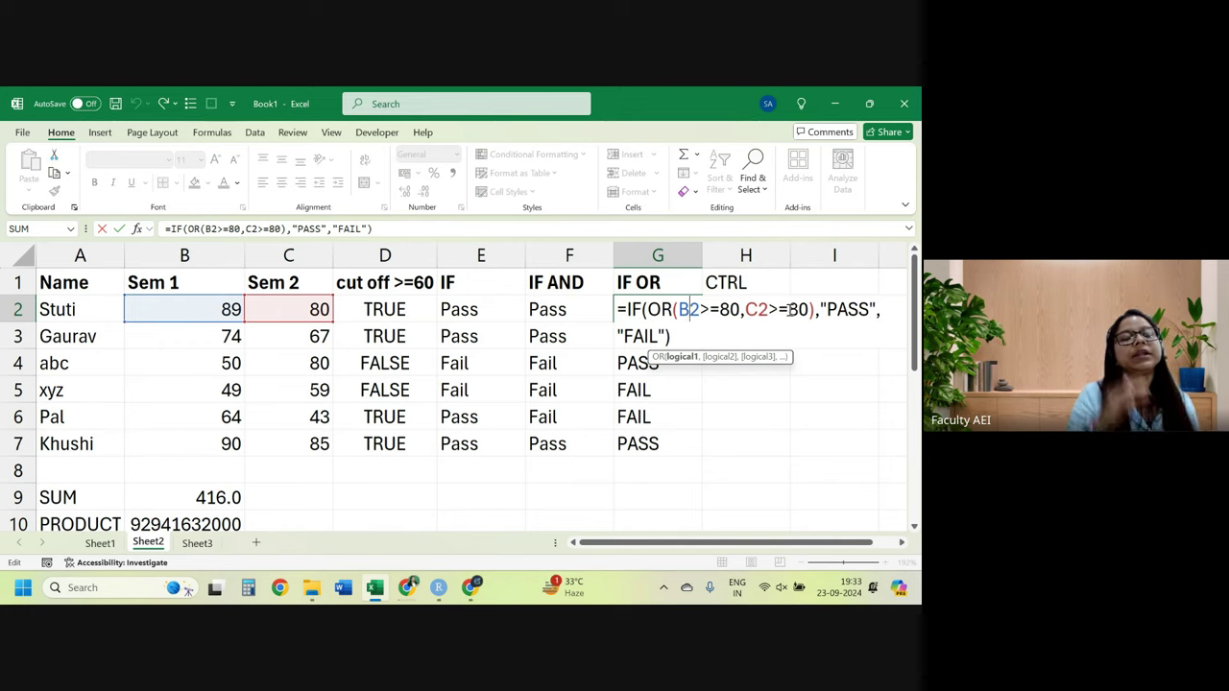
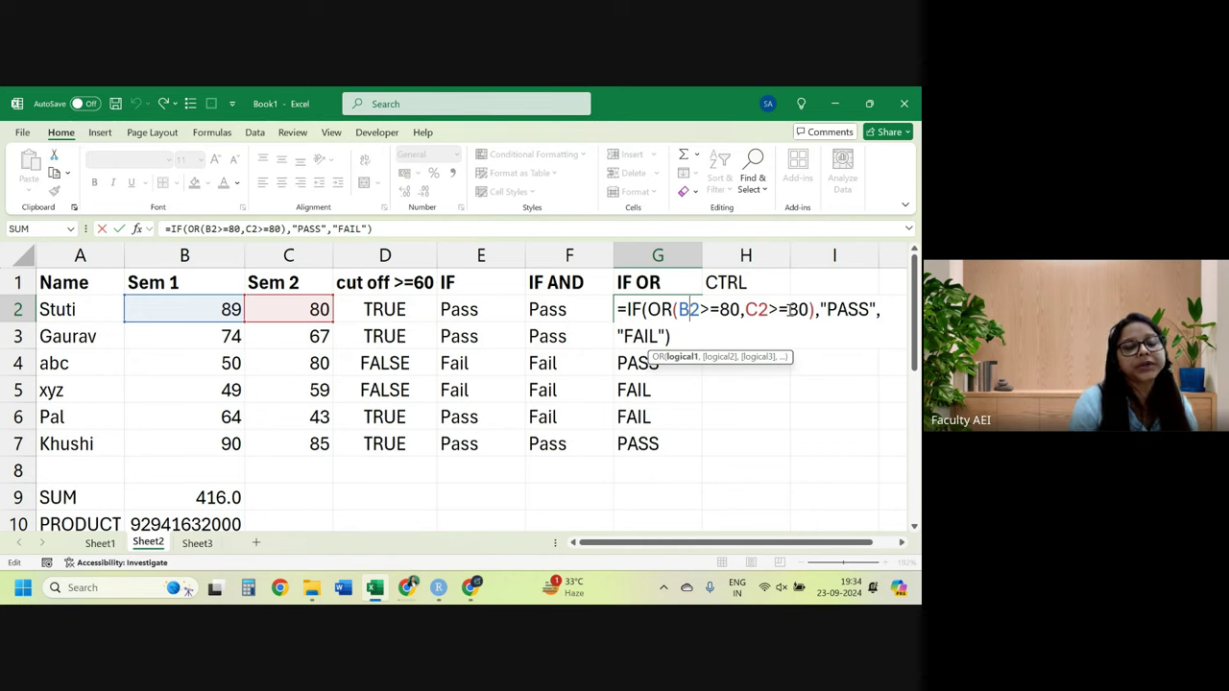
# Commit the =IF(OR(...)) PASS/FAIL formula in G2, then switch to Sheet1.
pyautogui.press('Return')
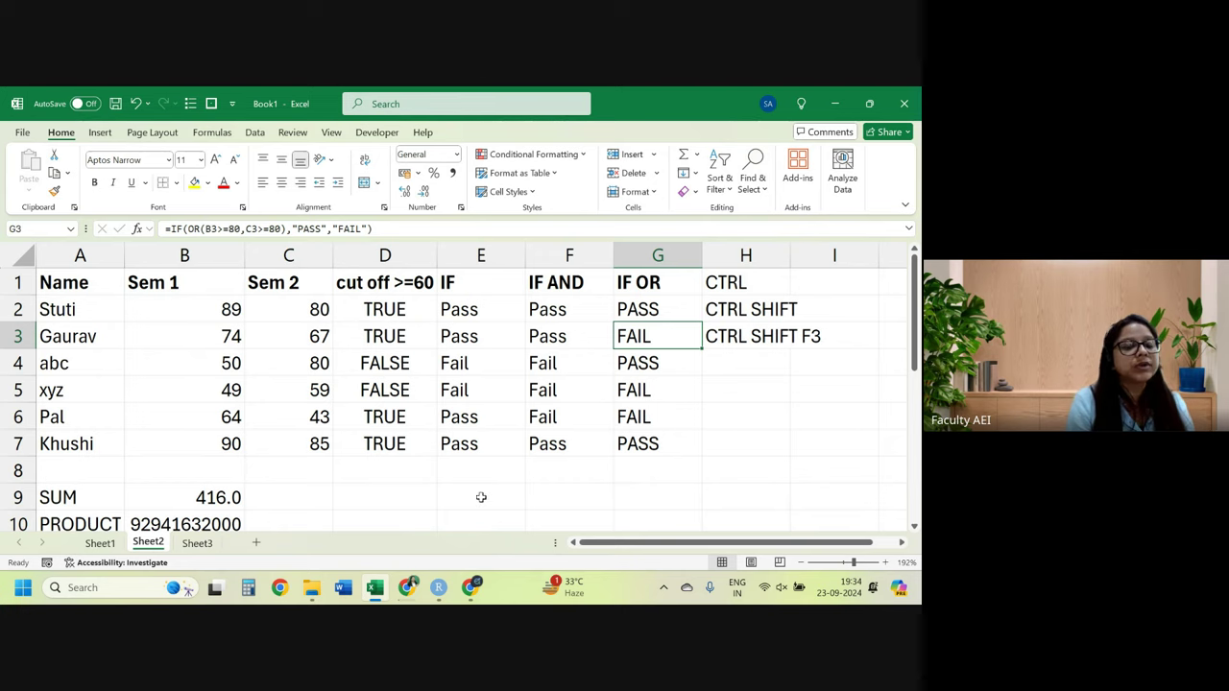
pyautogui.click(93, 546)
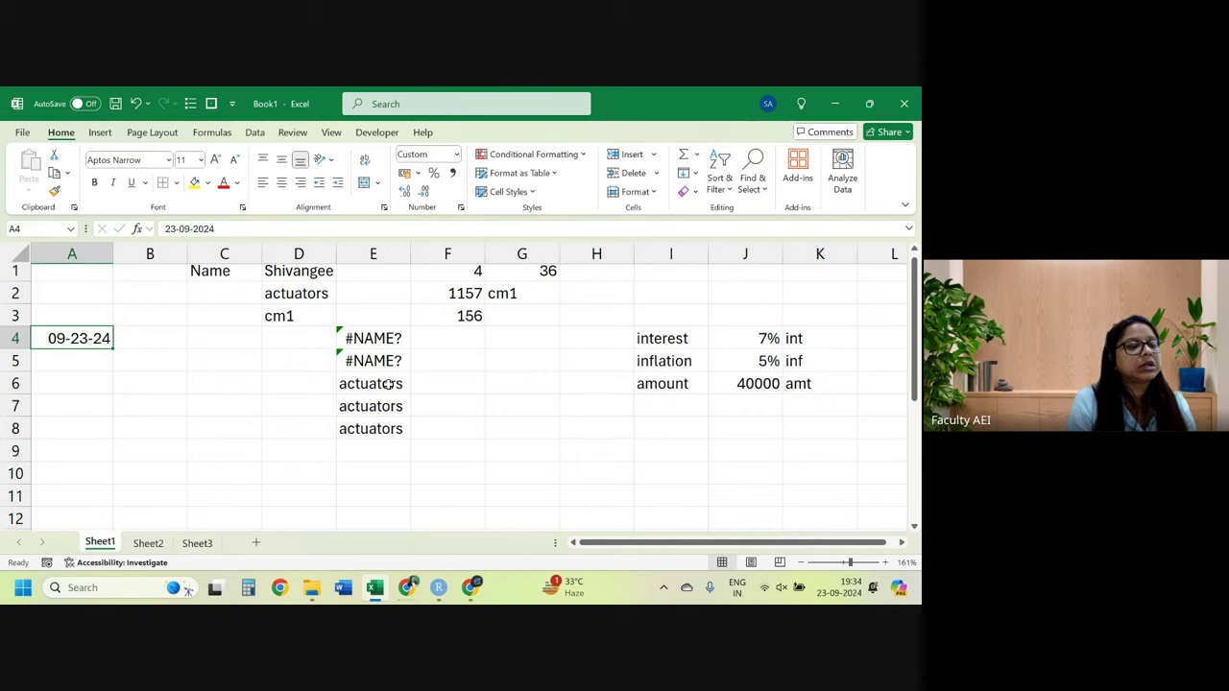
# Format the name in D1 with yellow fill and red 10-point text, then return to Sheet2.
pyautogui.scroll(1, 305, 305)
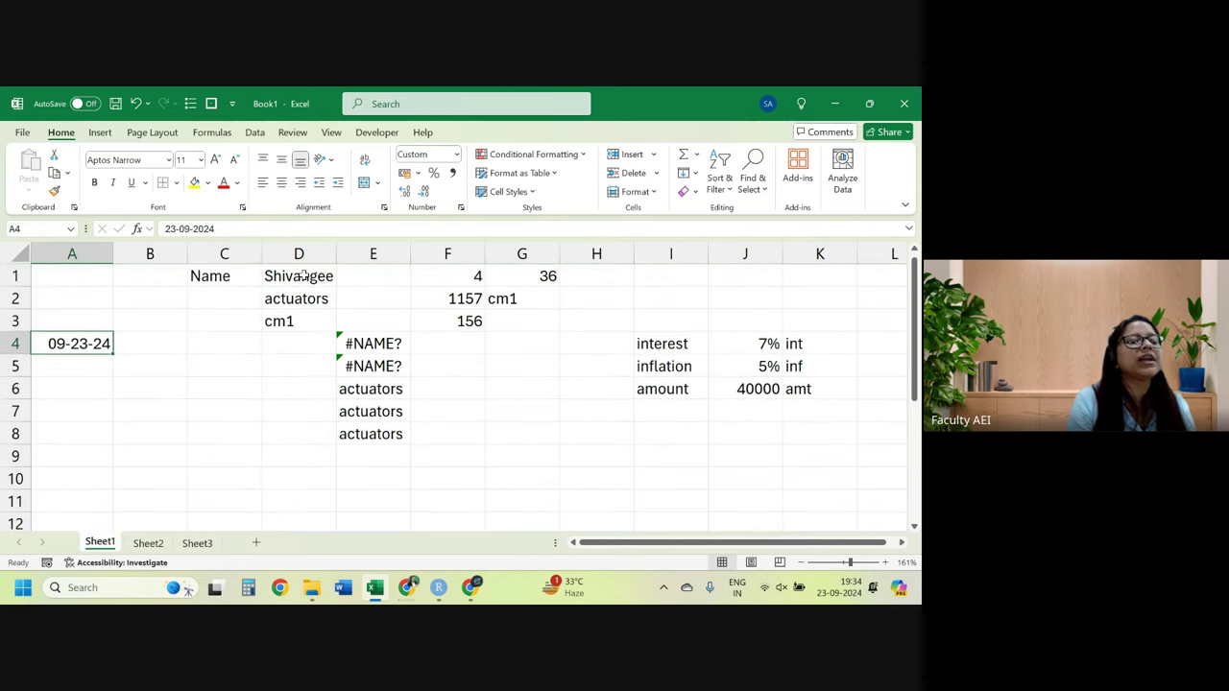
pyautogui.click(303, 277)
pyautogui.click(193, 183)
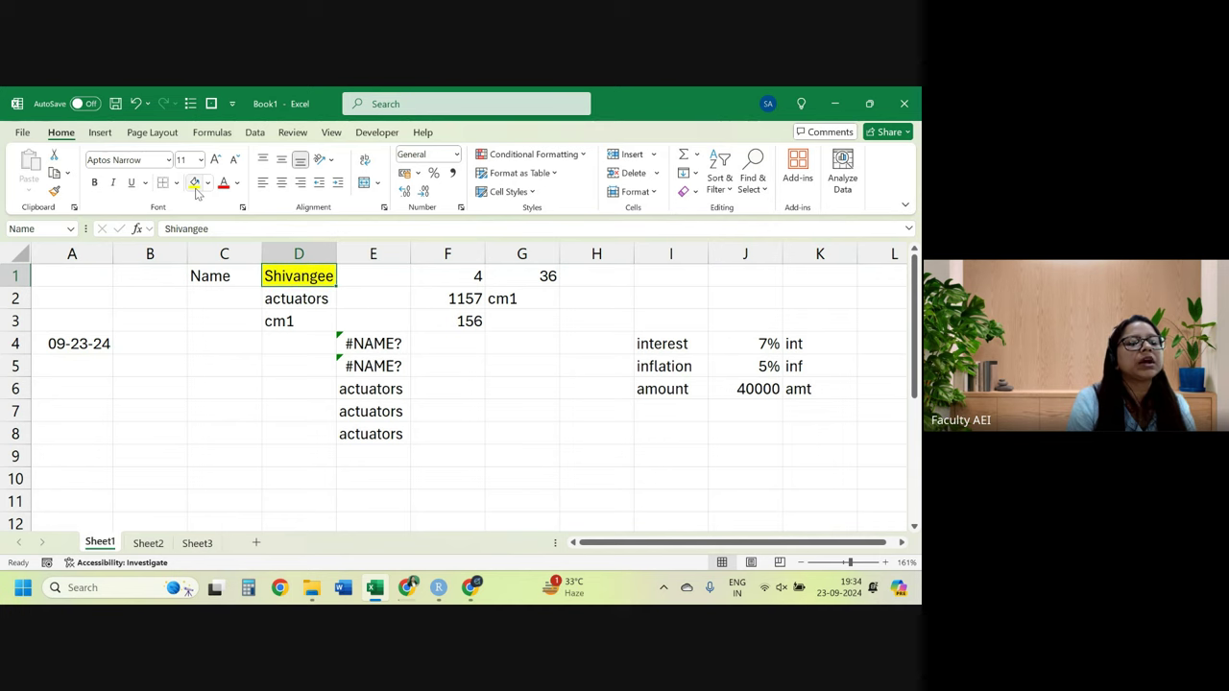
pyautogui.click(226, 187)
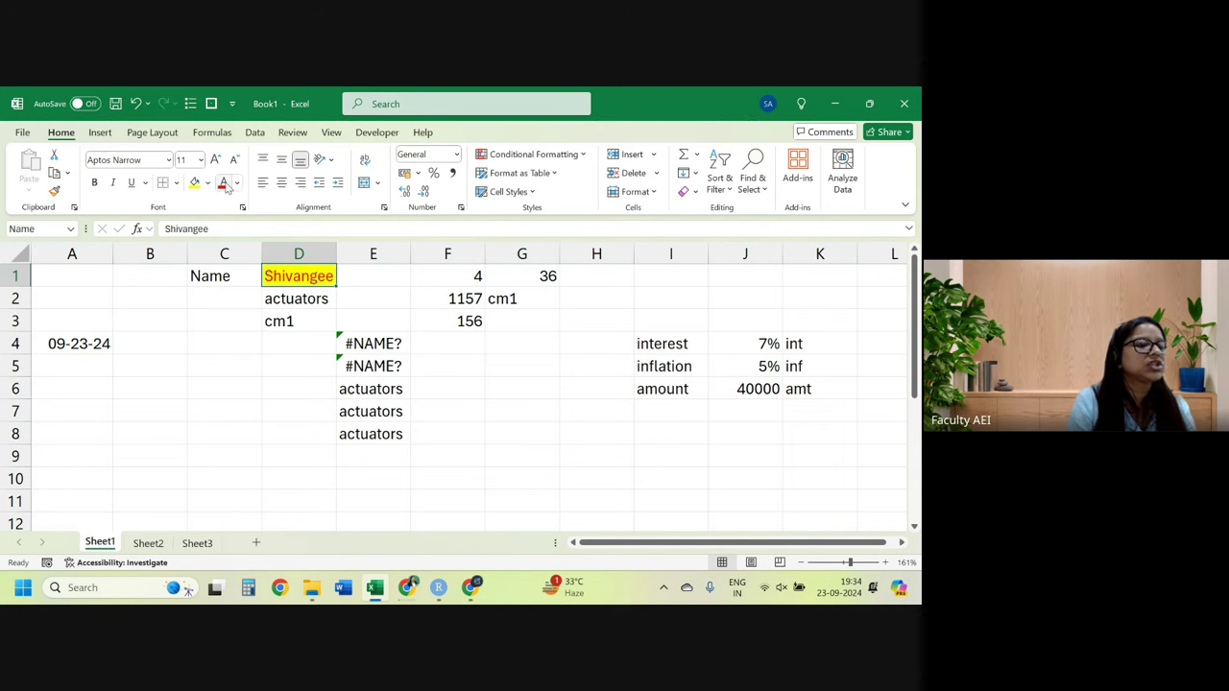
pyautogui.click(215, 161)
pyautogui.click(215, 161)
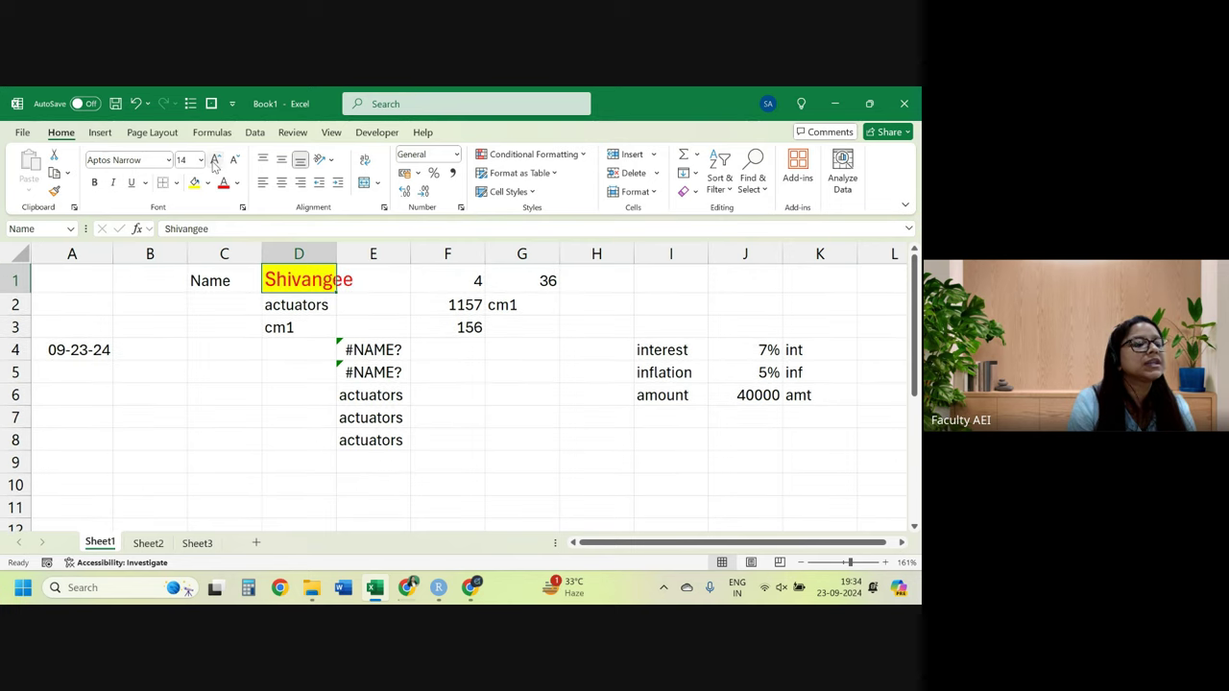
pyautogui.click(215, 161)
pyautogui.click(234, 159)
pyautogui.click(234, 159)
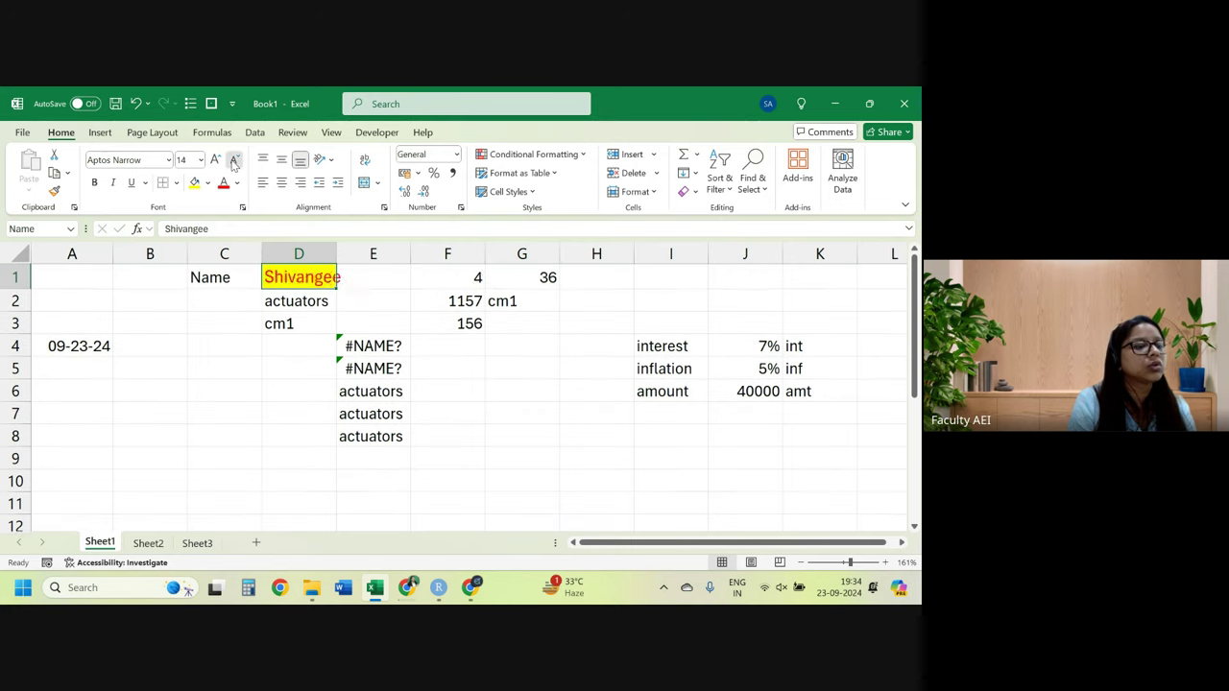
pyautogui.click(233, 160)
pyautogui.click(233, 160)
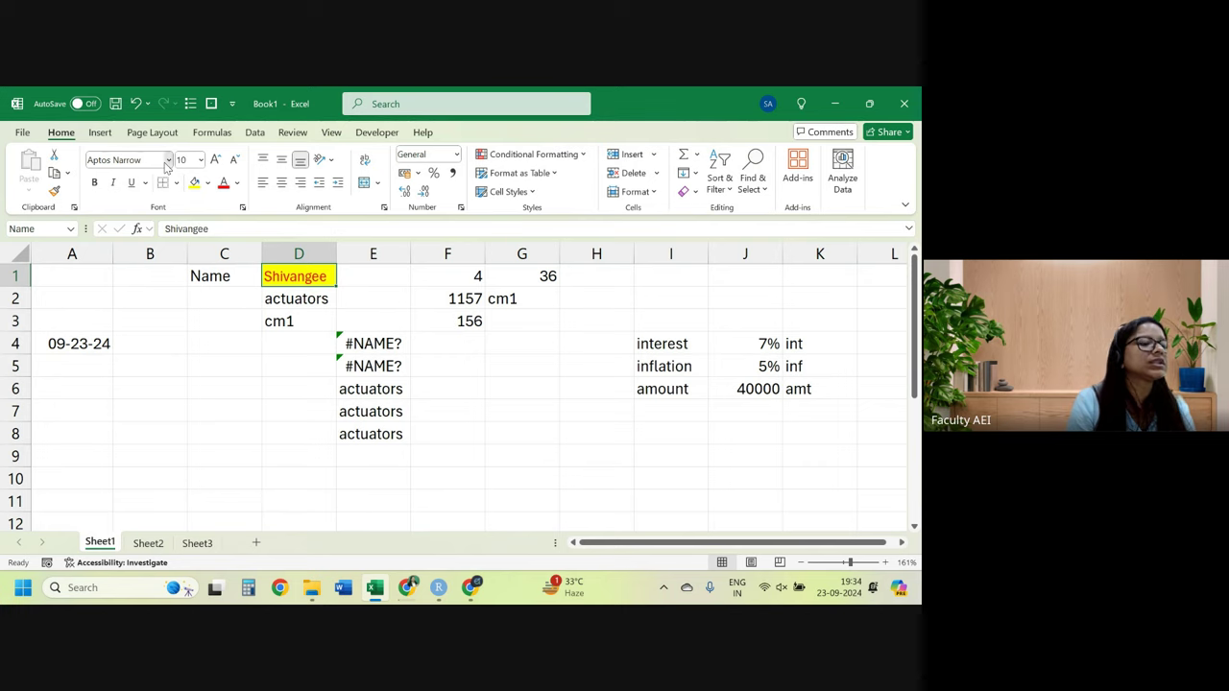
pyautogui.click(167, 160)
pyautogui.press('Escape')
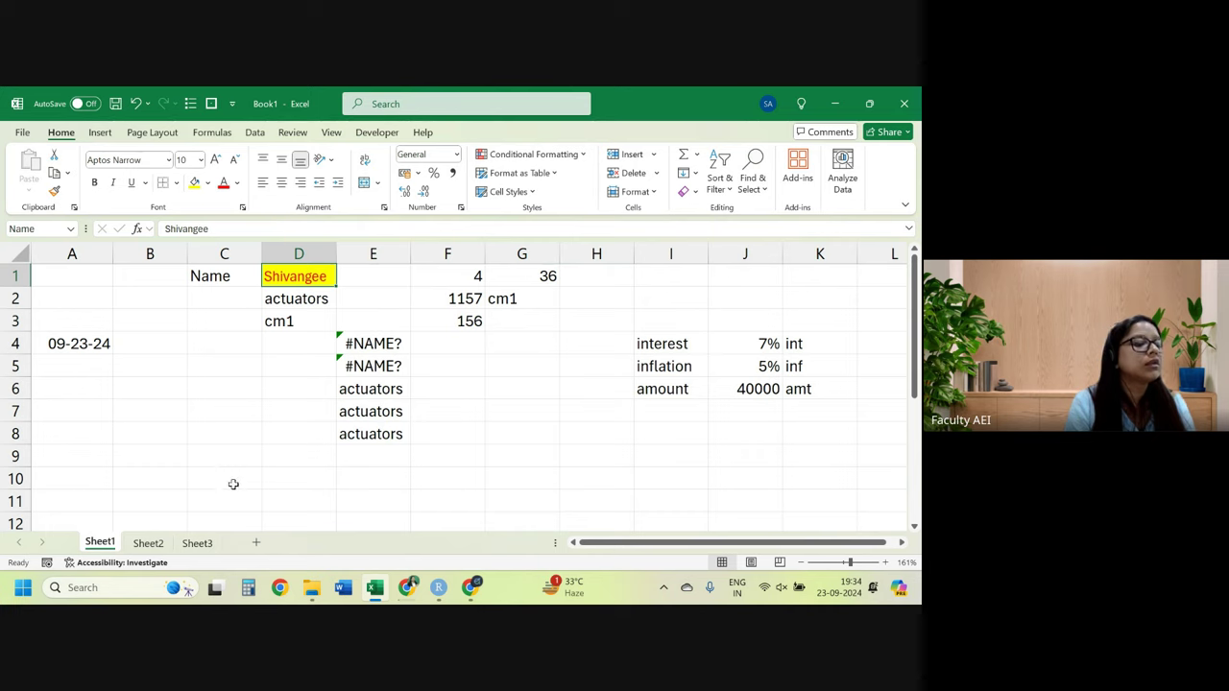
pyautogui.click(161, 544)
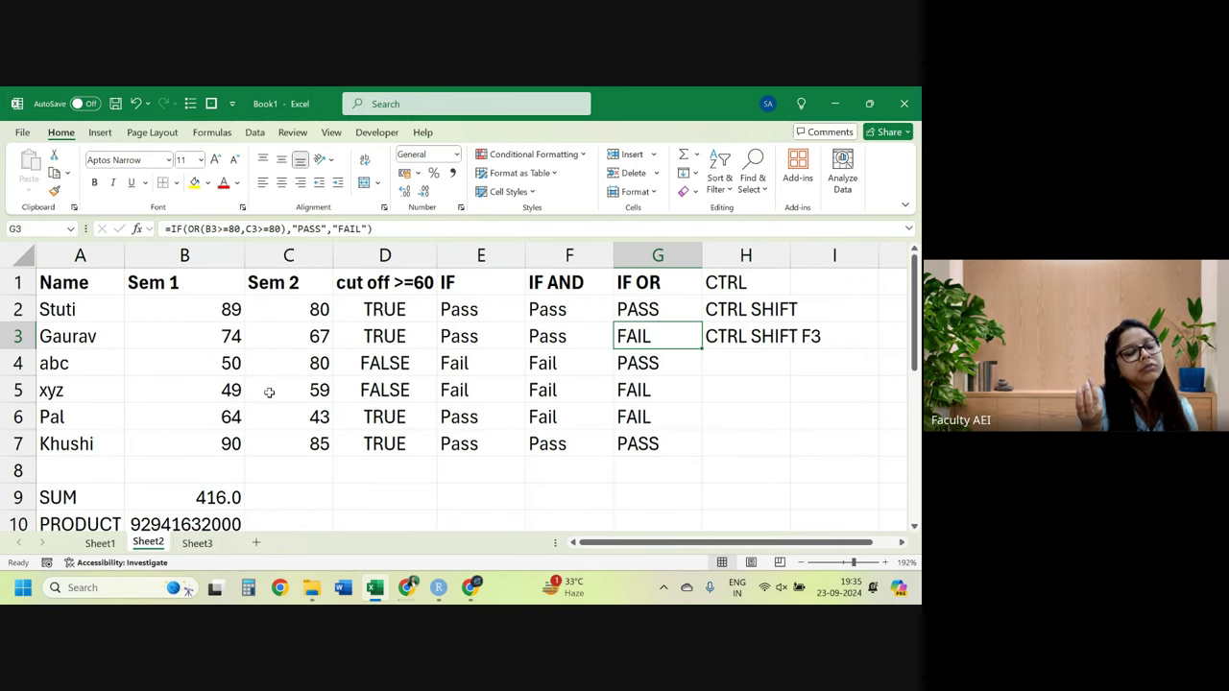
# On Sheet1, enter =TODAY() in B4.
pyautogui.click(101, 544)
pyautogui.click(100, 341)
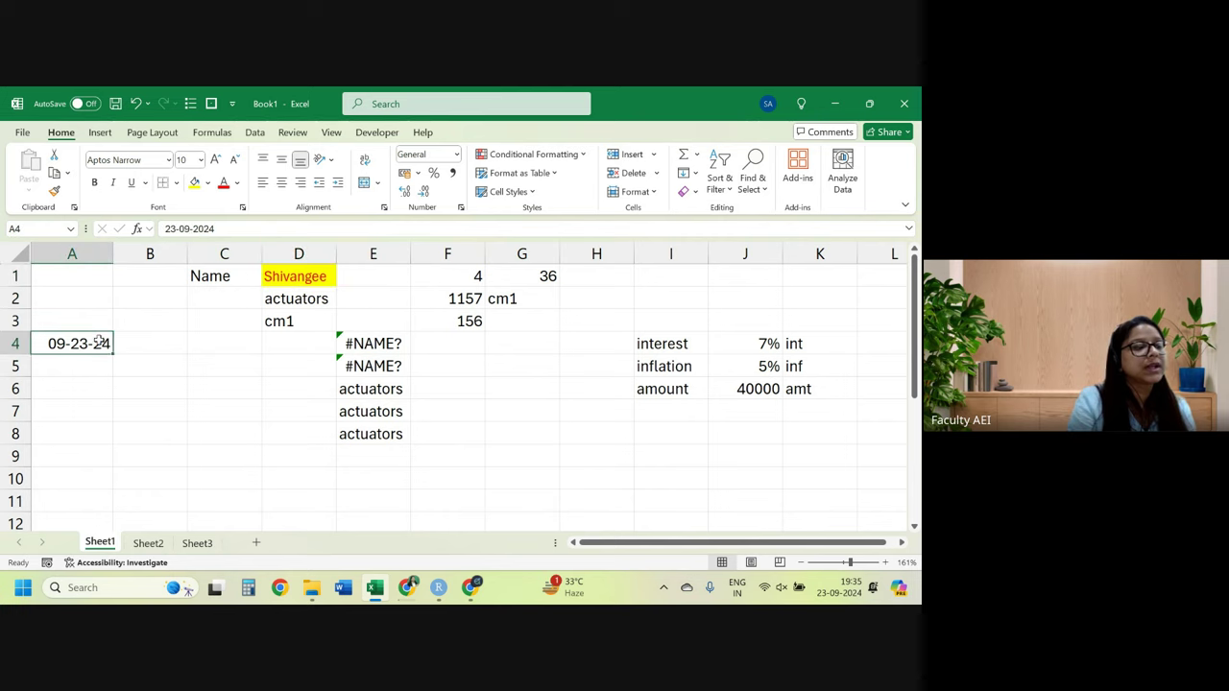
pyautogui.click(161, 346)
pyautogui.write('=')
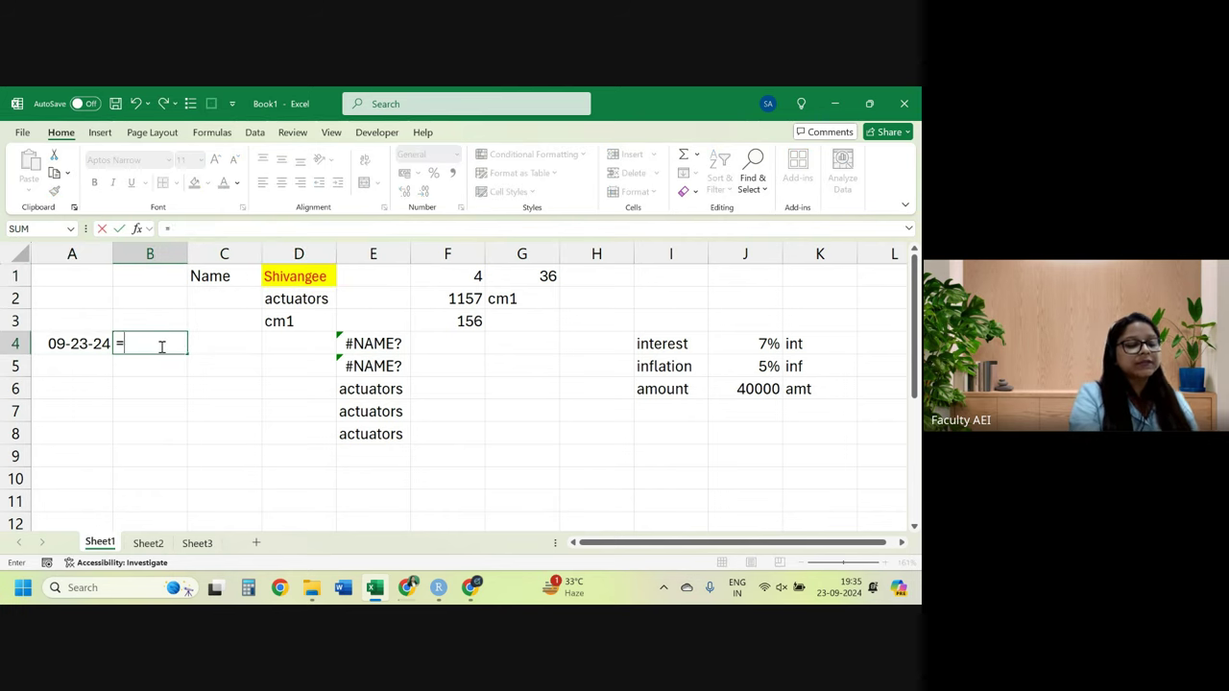
pyautogui.write('TODAY(')
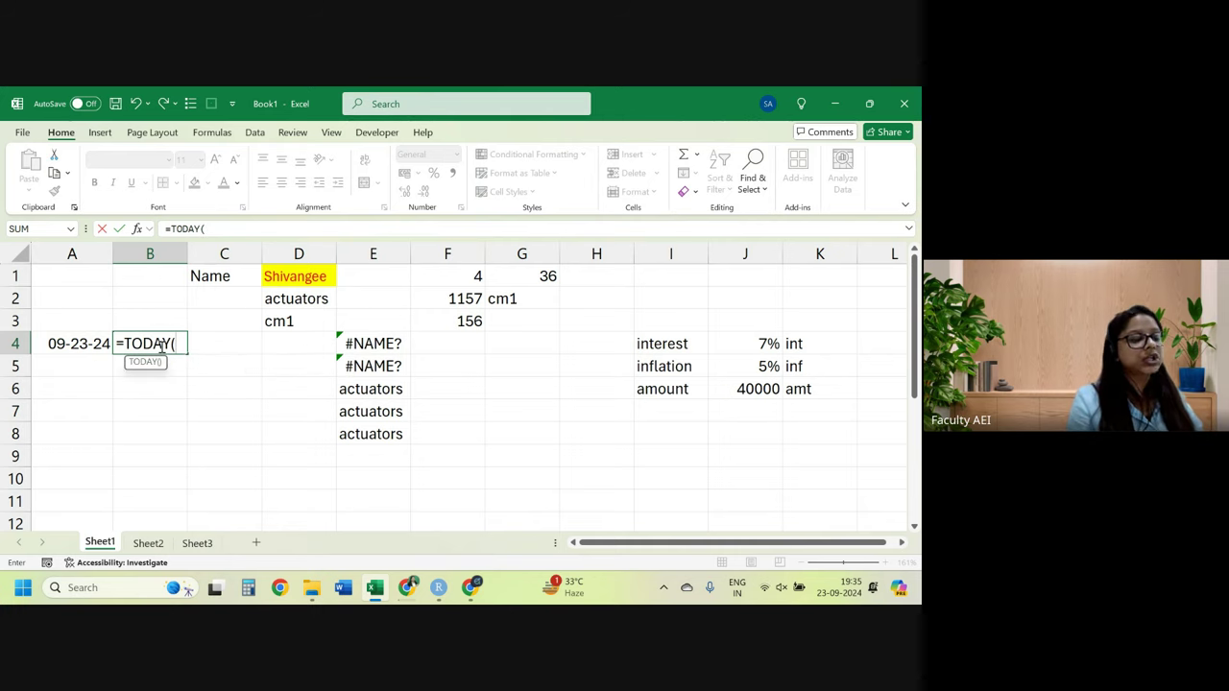
pyautogui.press('Tab')
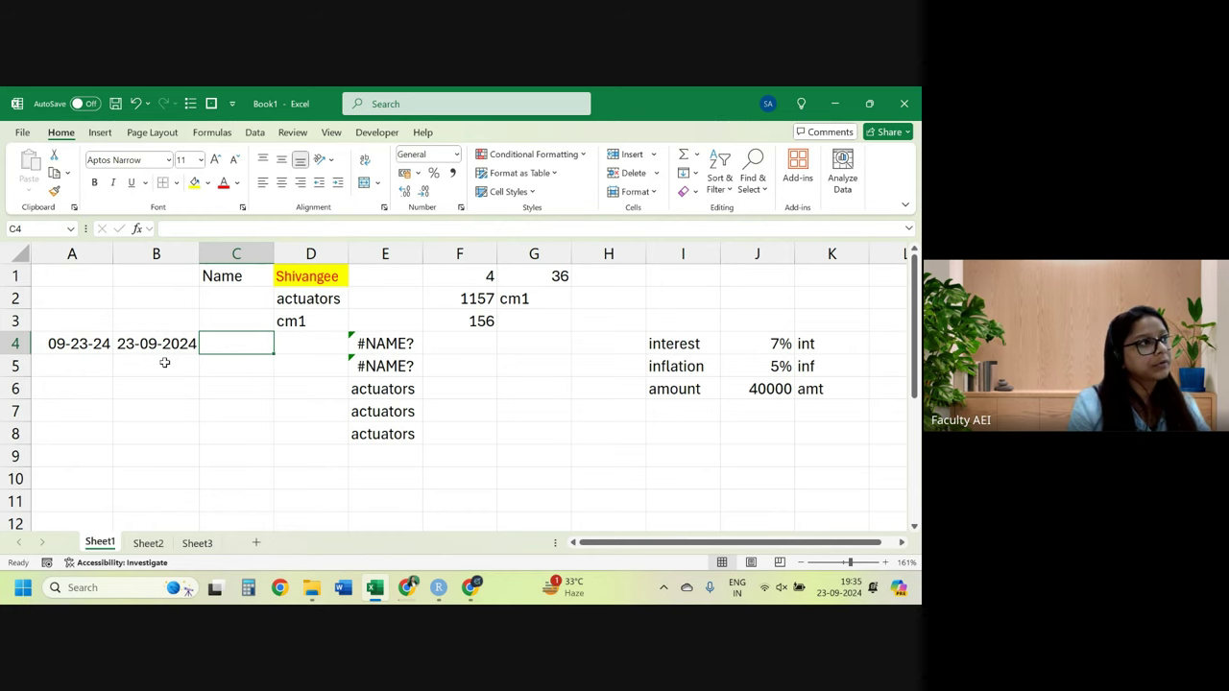
# Enter =DAY(B4) in B5 to extract the day.
pyautogui.click(163, 369)
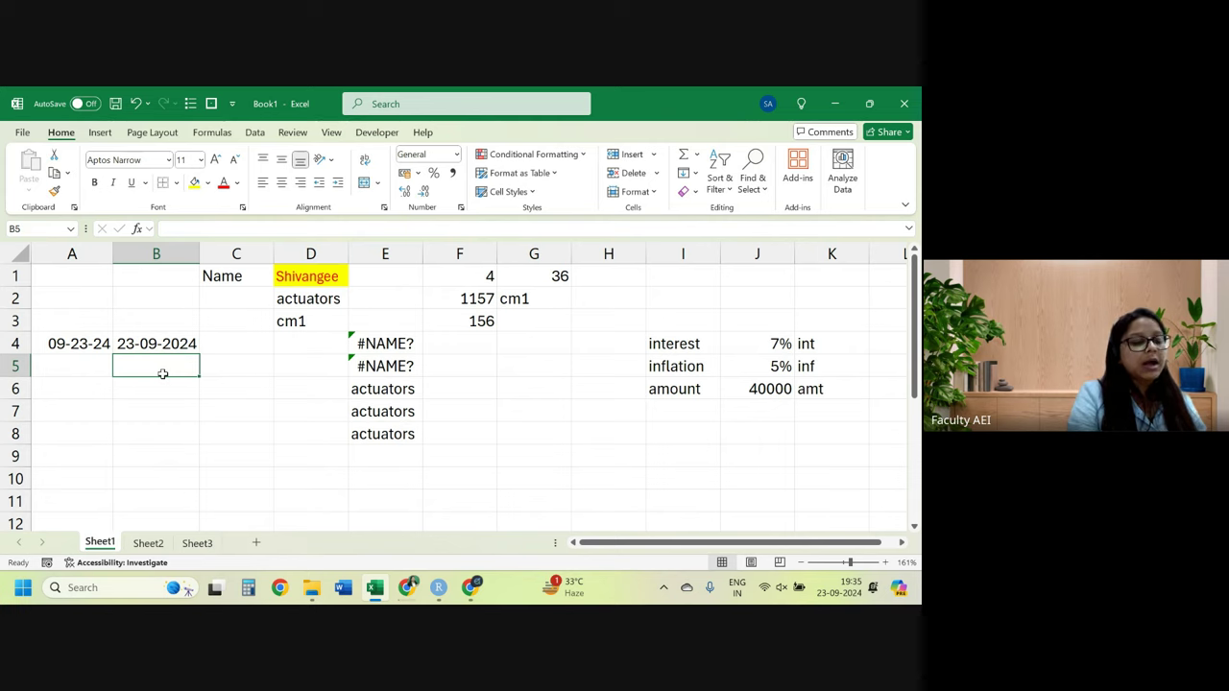
pyautogui.write('=')
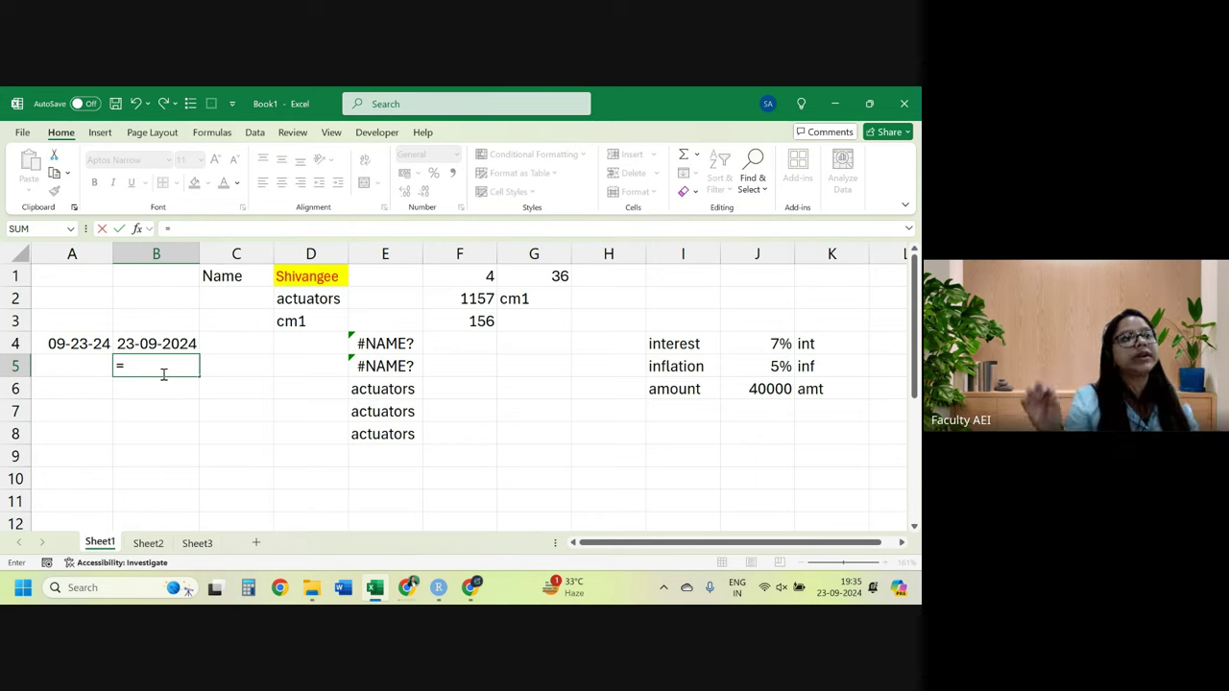
pyautogui.write('da')
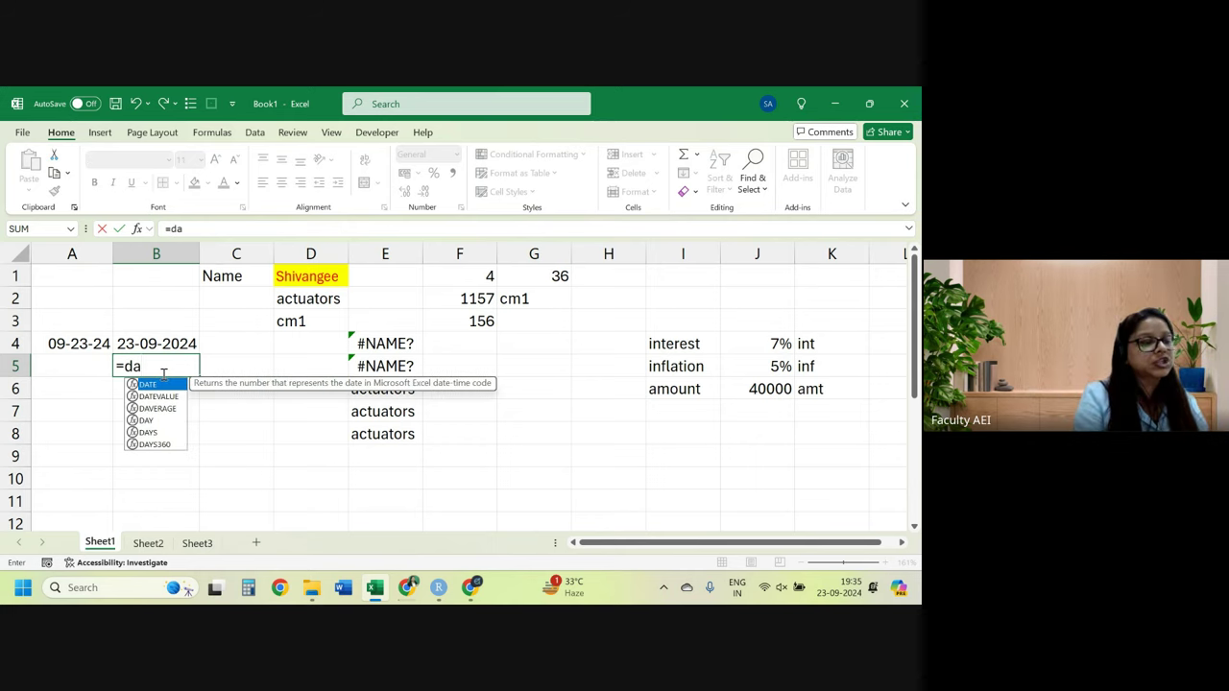
pyautogui.press('Down')
pyautogui.press('Down')
pyautogui.press('Down')
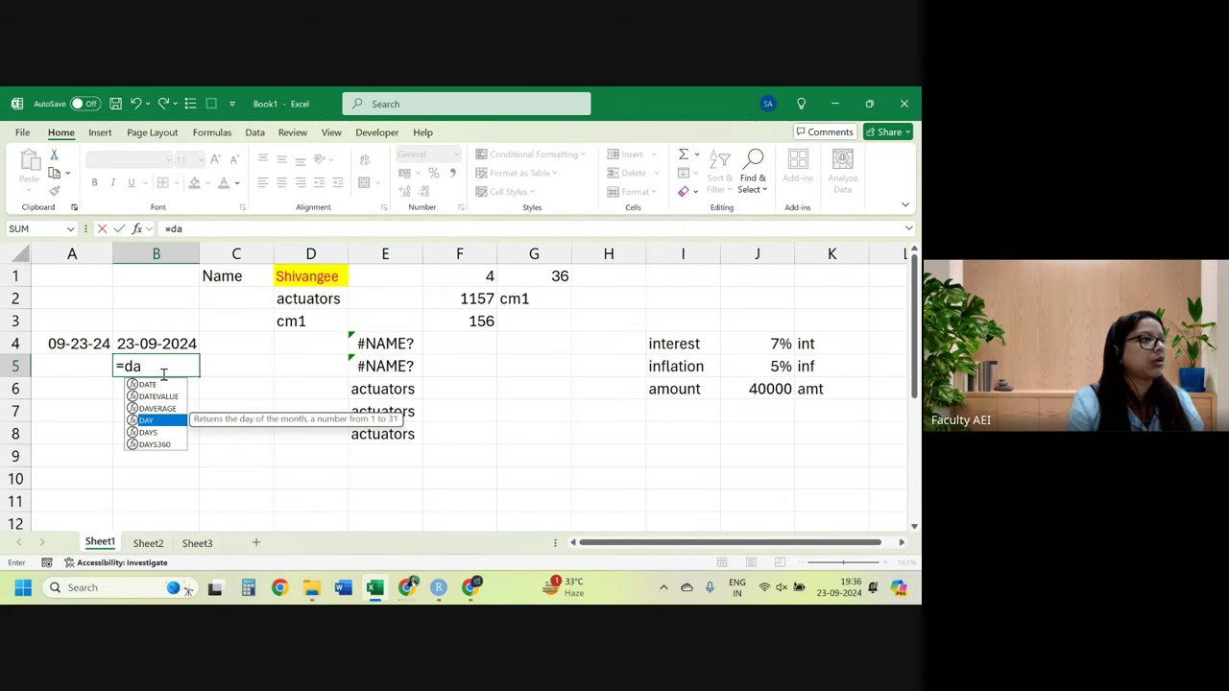
pyautogui.press('Tab')
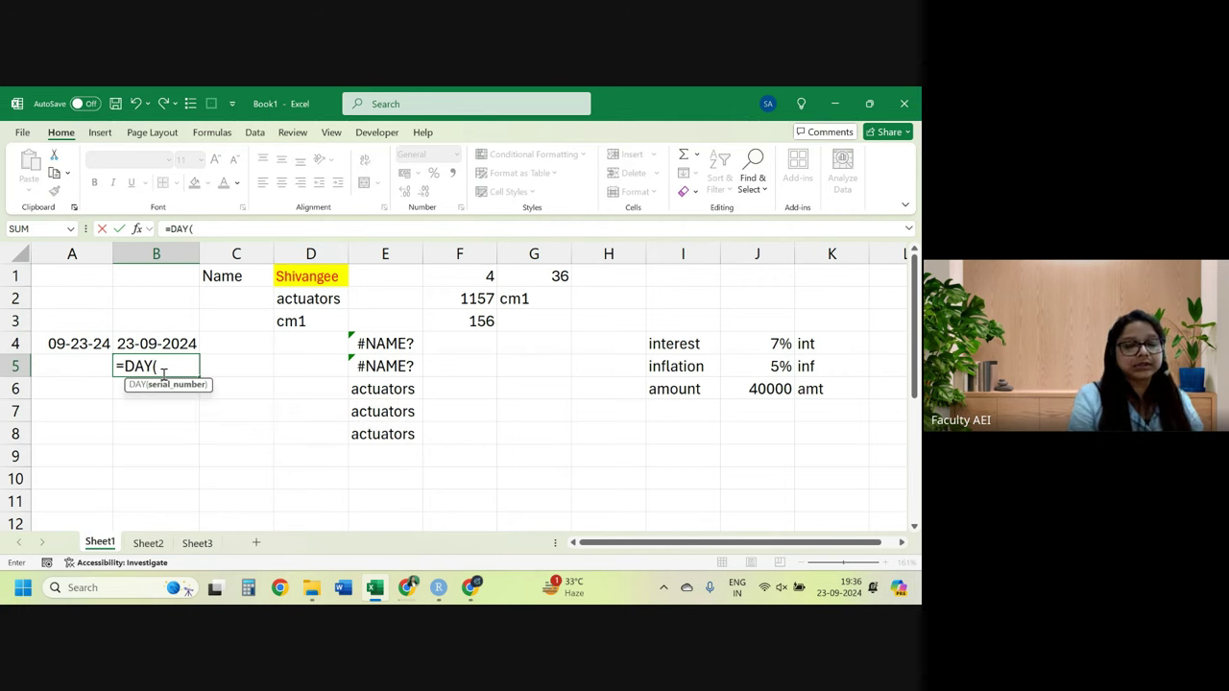
pyautogui.press('Up')
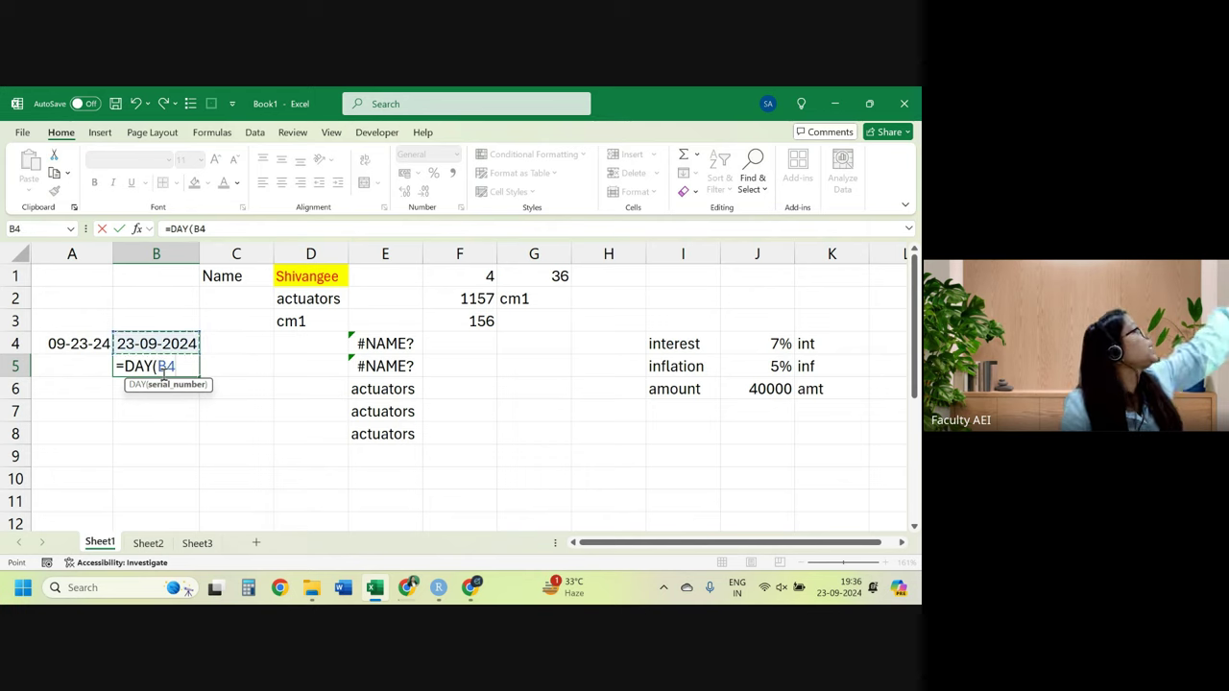
pyautogui.write(')')
pyautogui.press('Return')
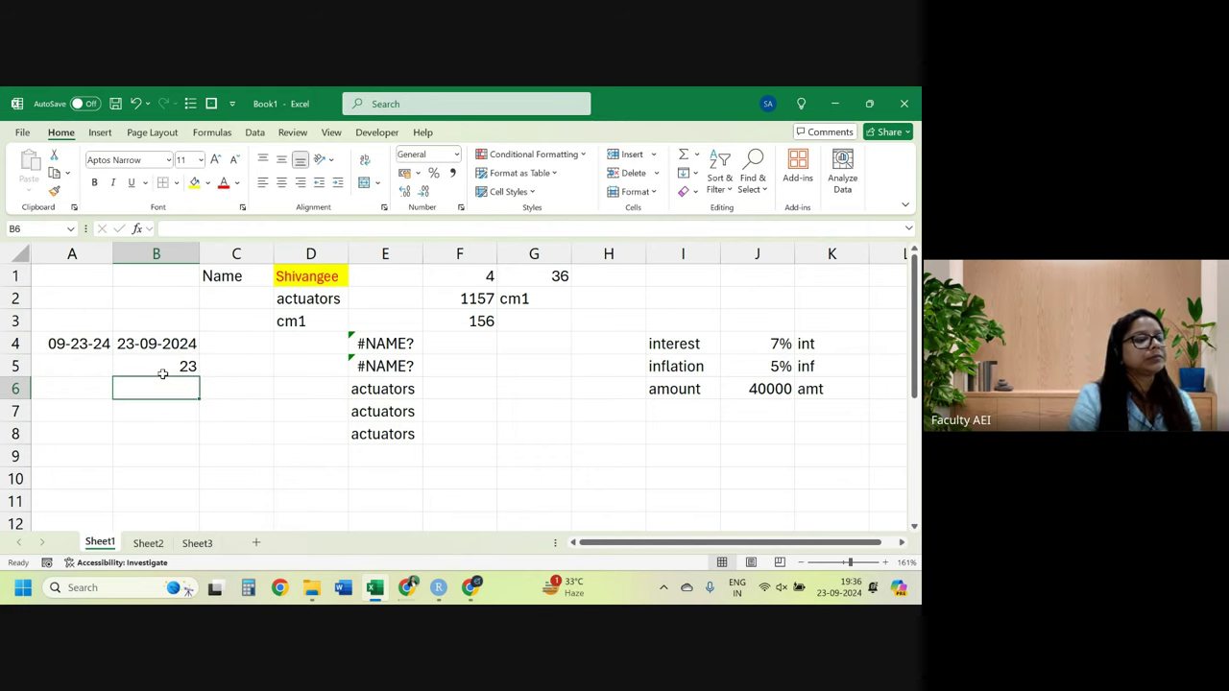
# Enter =MONTH(B4) in B6 and =YEAR(B4) in B7.
pyautogui.write('=mo')
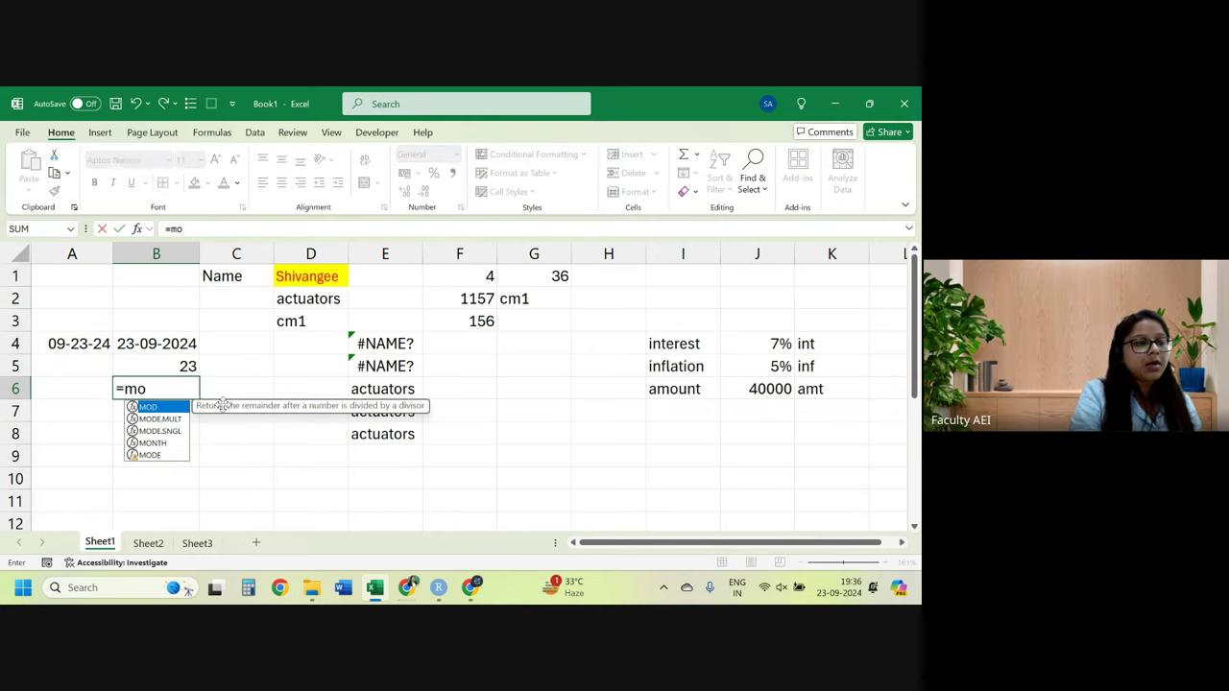
pyautogui.press('Down')
pyautogui.press('Down')
pyautogui.press('Down')
pyautogui.press('Tab')
pyautogui.press('Up')
pyautogui.press('Up')
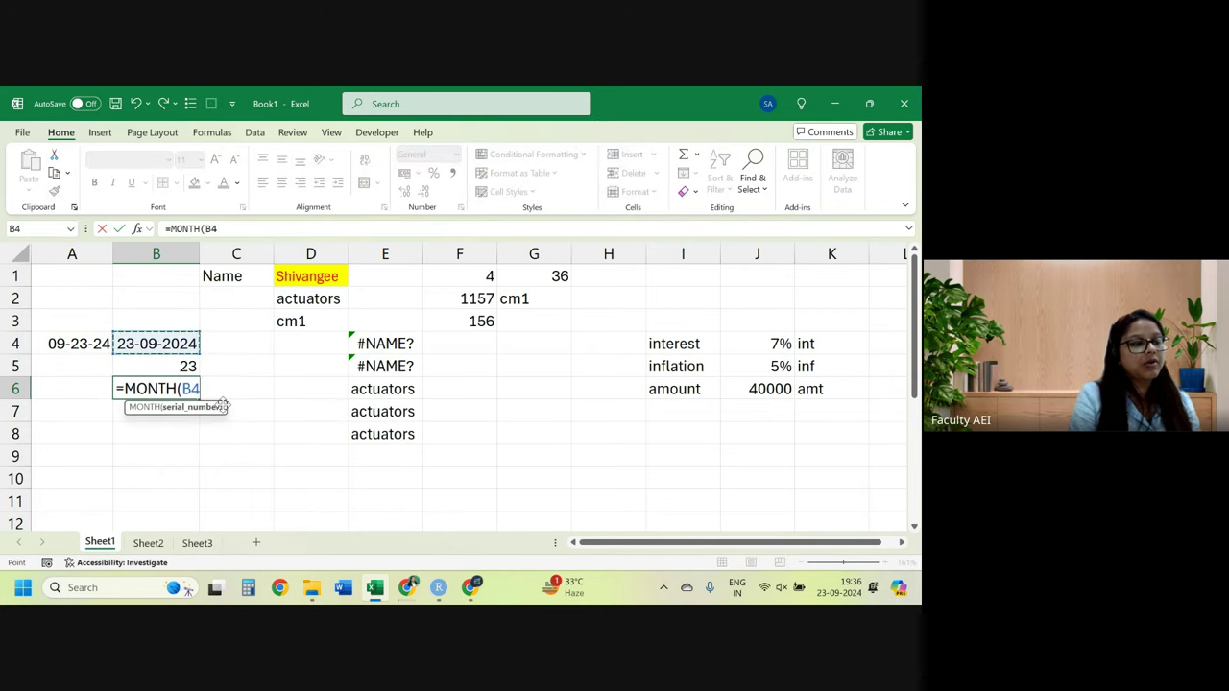
pyautogui.write(')')
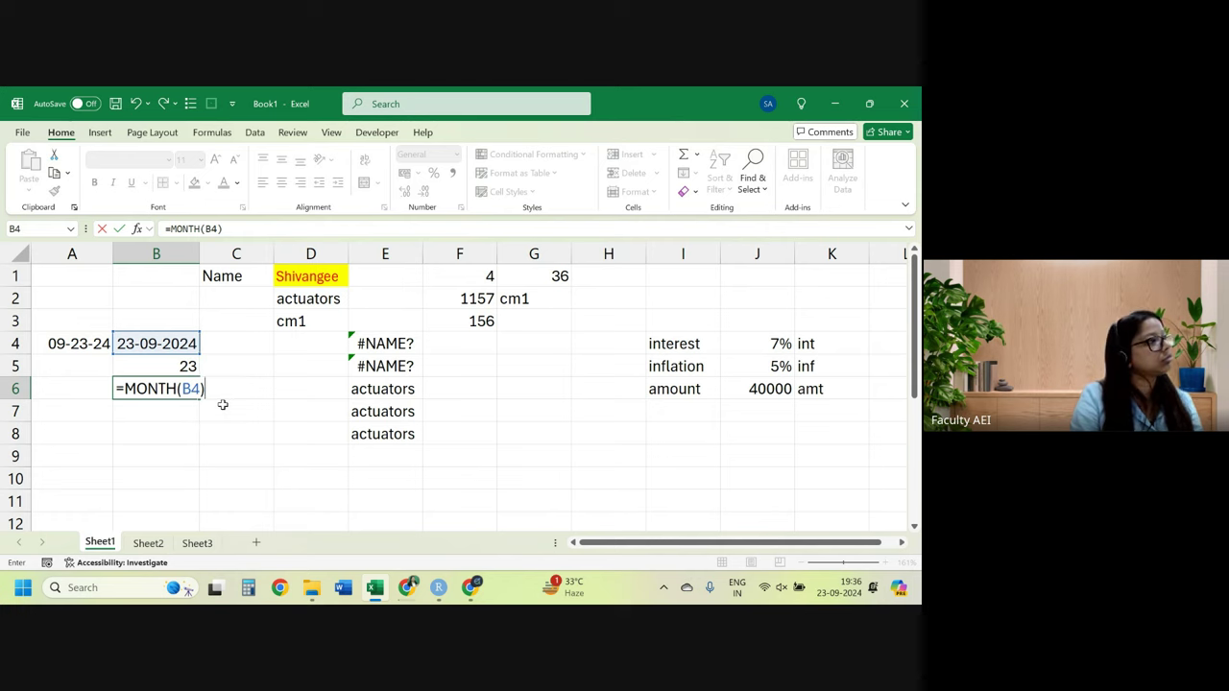
pyautogui.press('Return')
pyautogui.write('=ye')
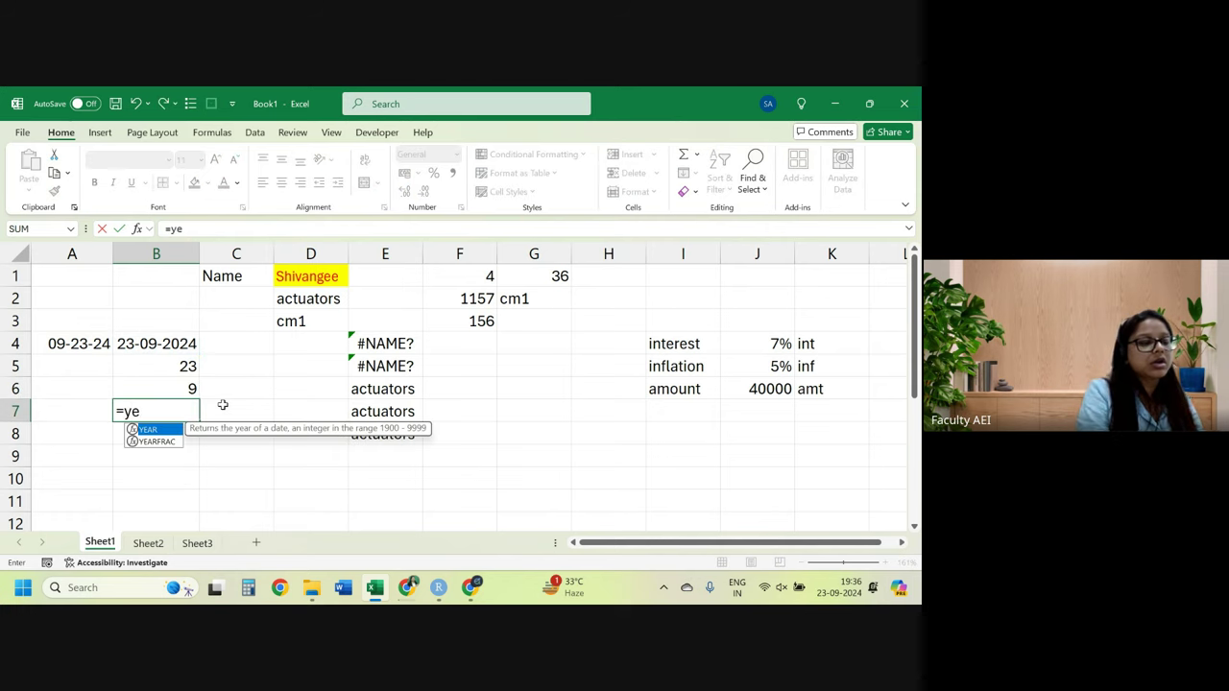
pyautogui.press('Tab')
pyautogui.press('Up')
pyautogui.press('Up')
pyautogui.press('Up')
pyautogui.write(')')
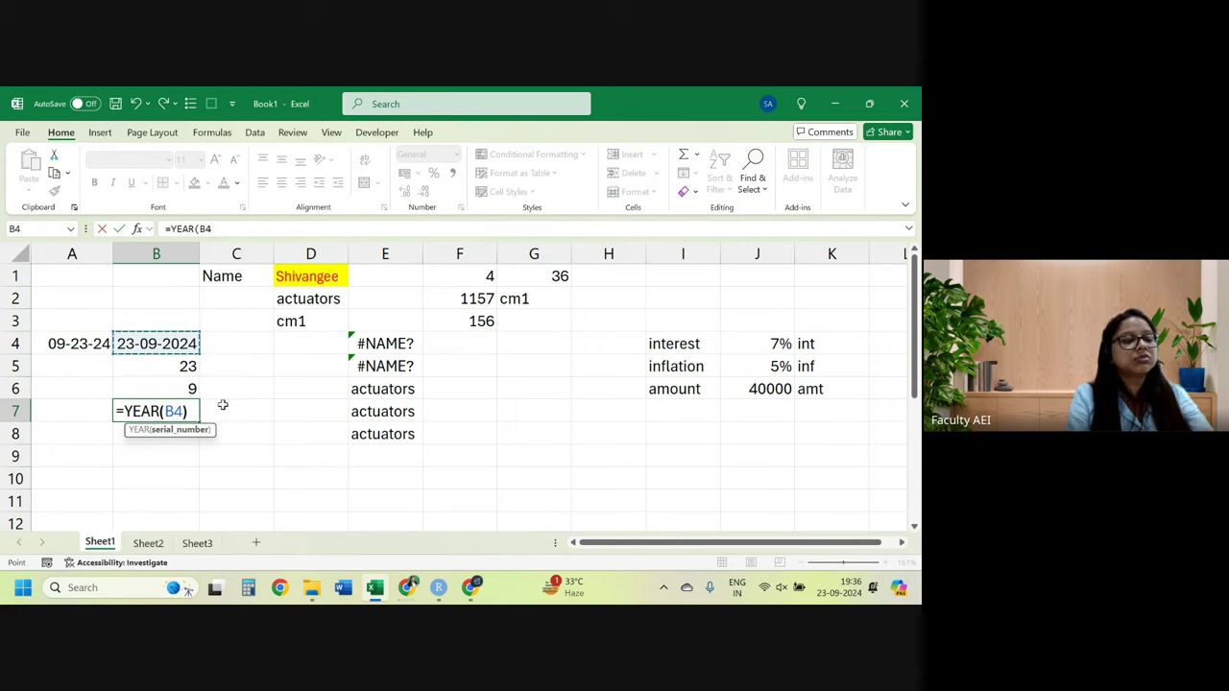
pyautogui.press('Return')
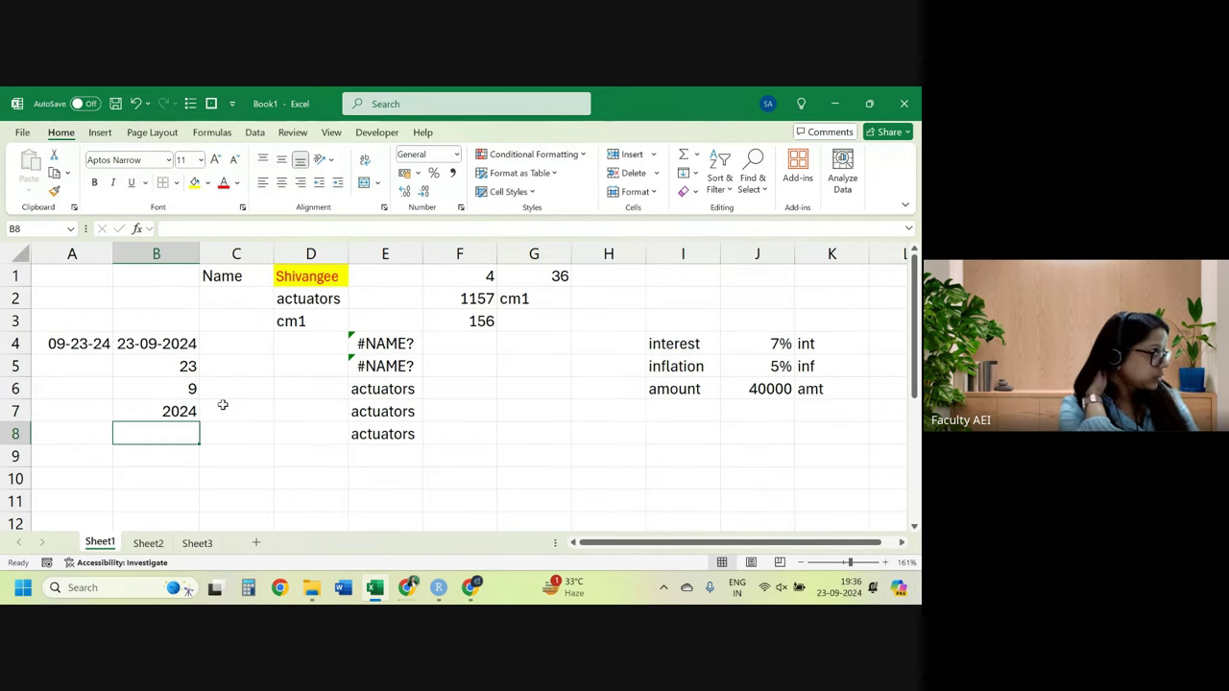
# Enter =INT(56.888) in B9, returning 56.
pyautogui.press('Return')
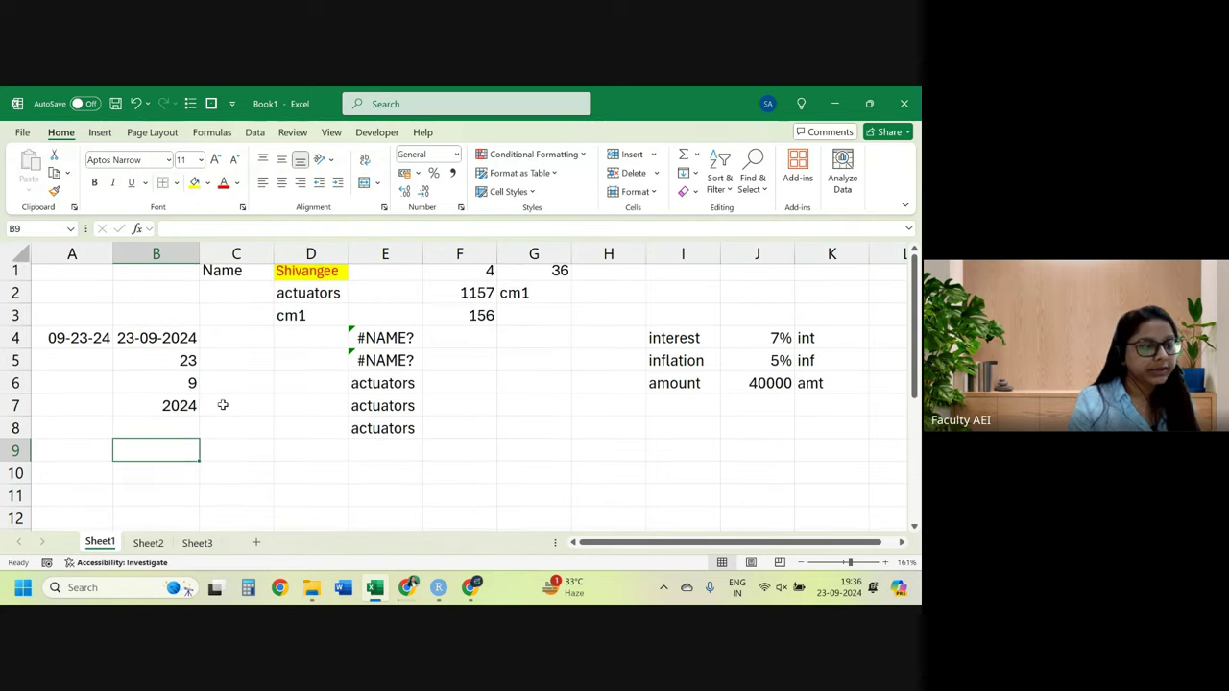
pyautogui.scroll(-1, 221, 404)
pyautogui.scroll(1, 222, 405)
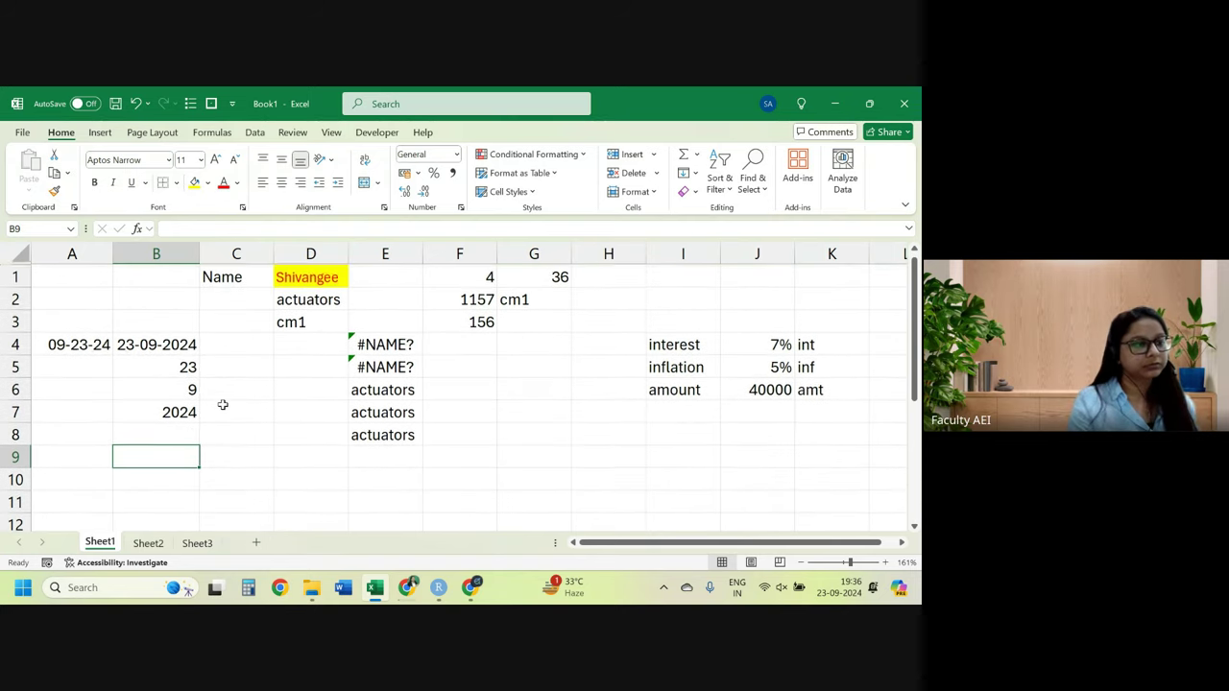
pyautogui.click(192, 367)
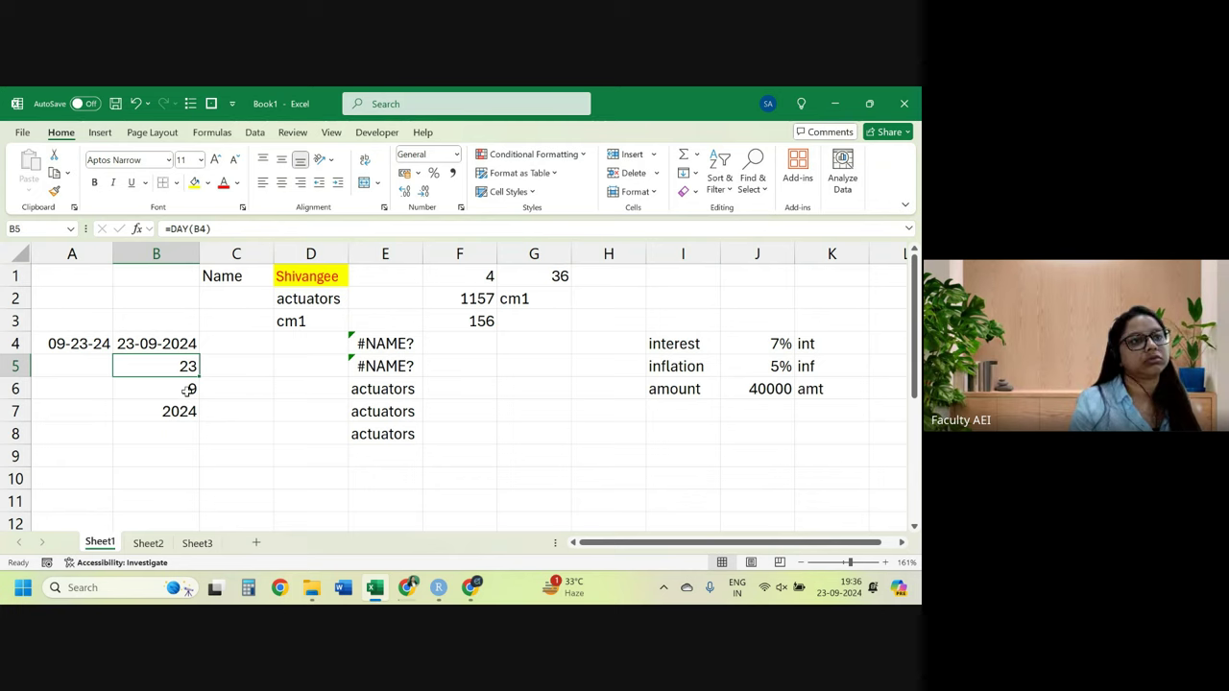
pyautogui.click(173, 439)
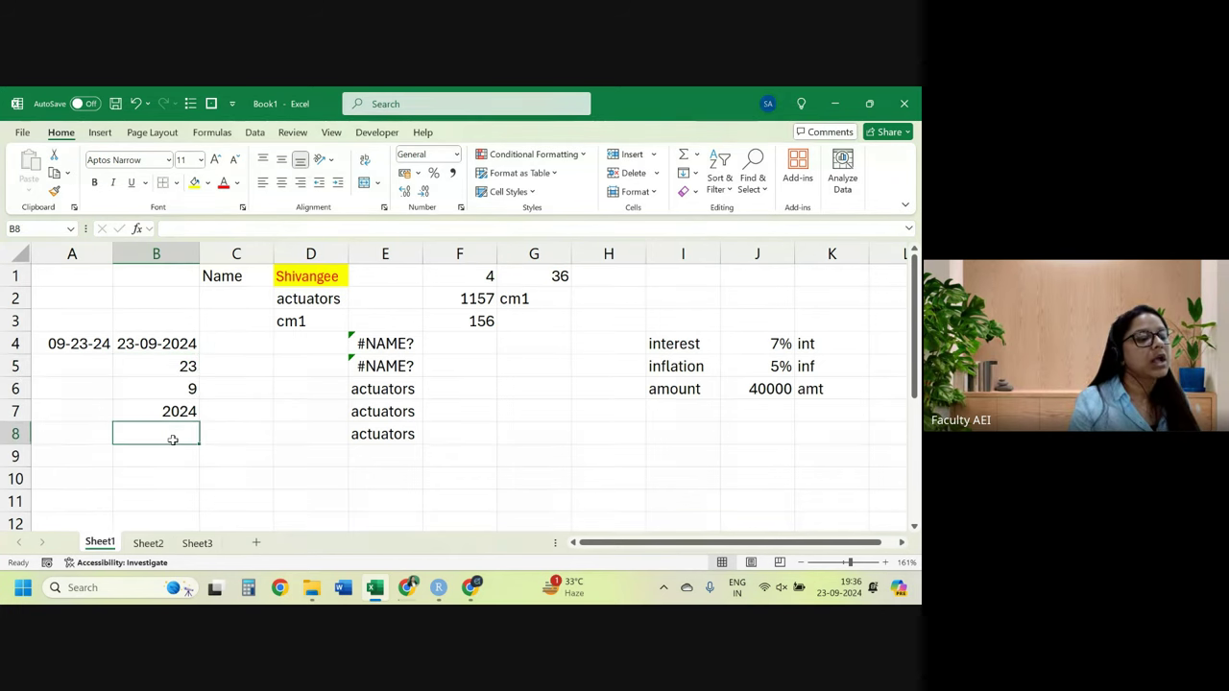
pyautogui.press('Return')
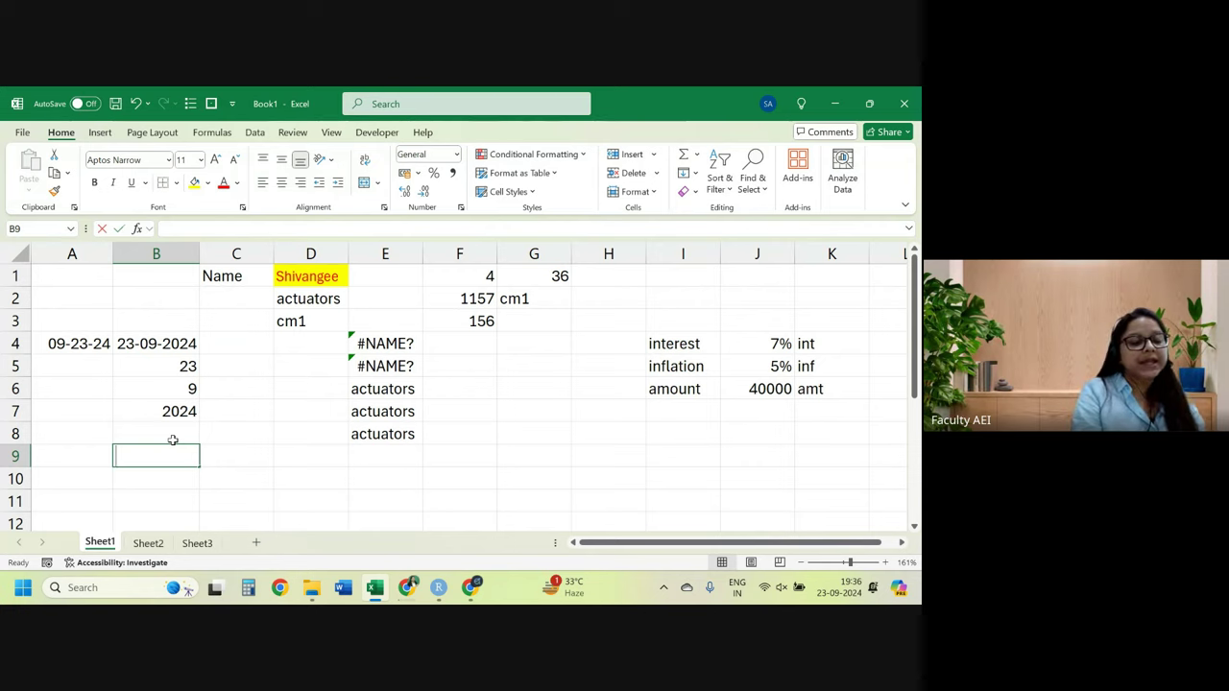
pyautogui.write('=in')
pyautogui.press('Down')
pyautogui.press('Down')
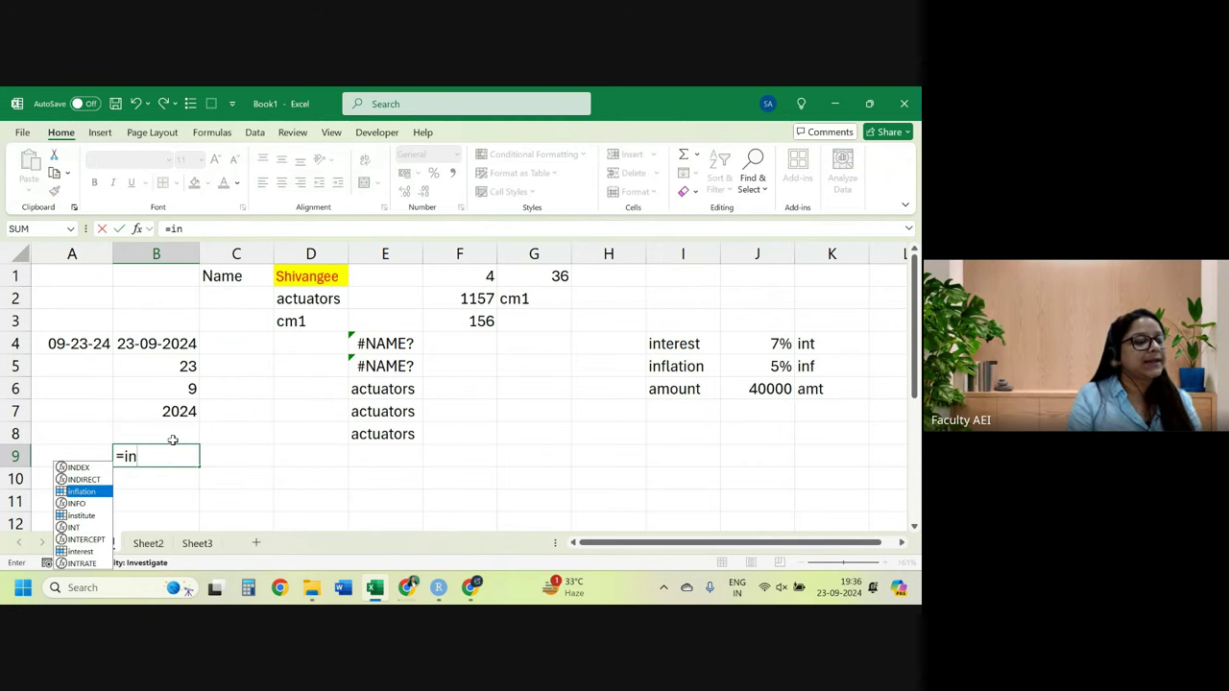
pyautogui.press('Down')
pyautogui.press('Down')
pyautogui.press('Down')
pyautogui.press('Tab')
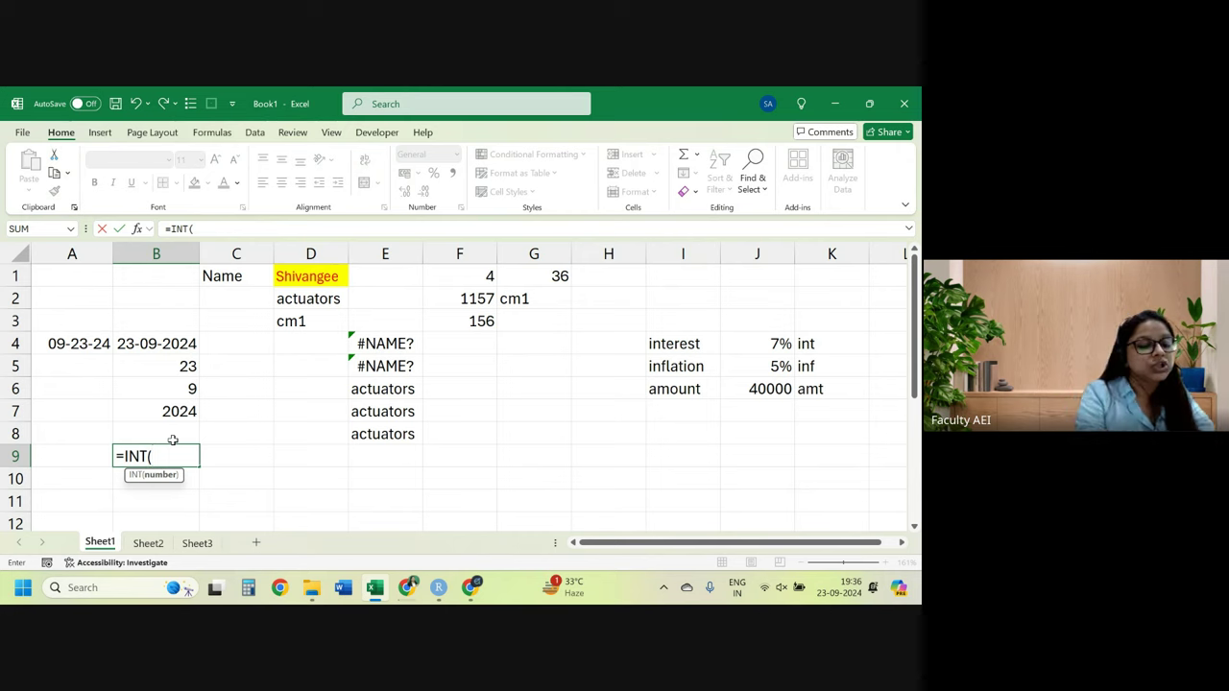
pyautogui.write('56.888')
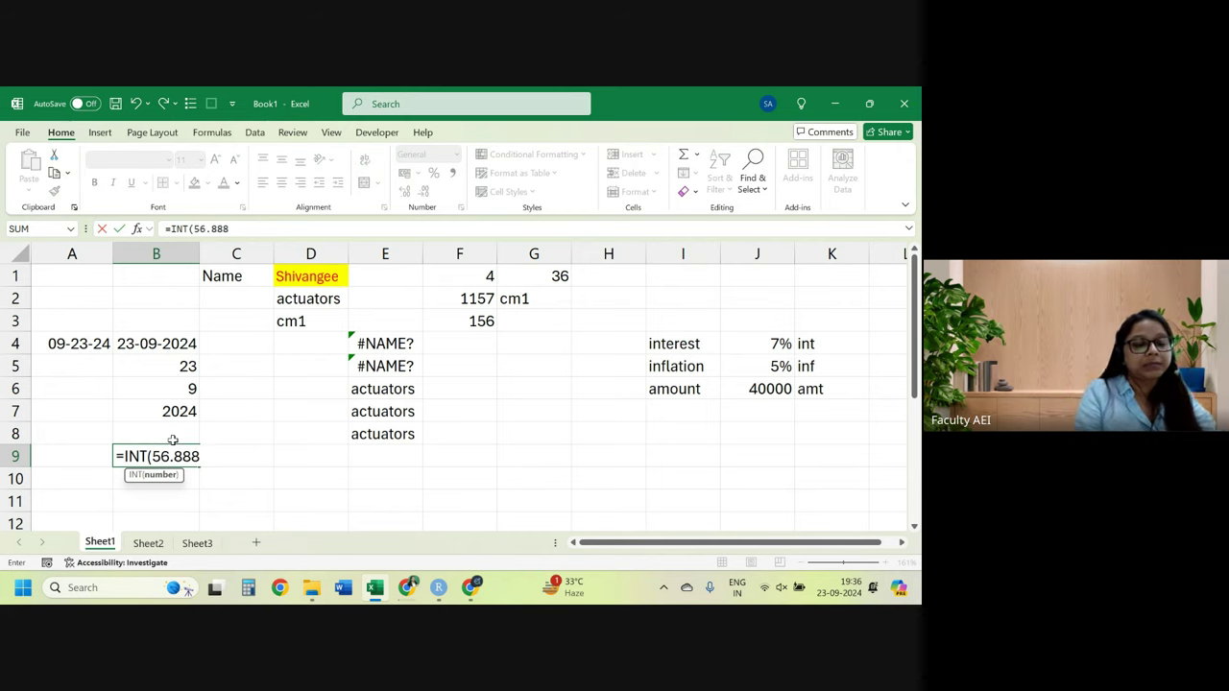
pyautogui.write(')')
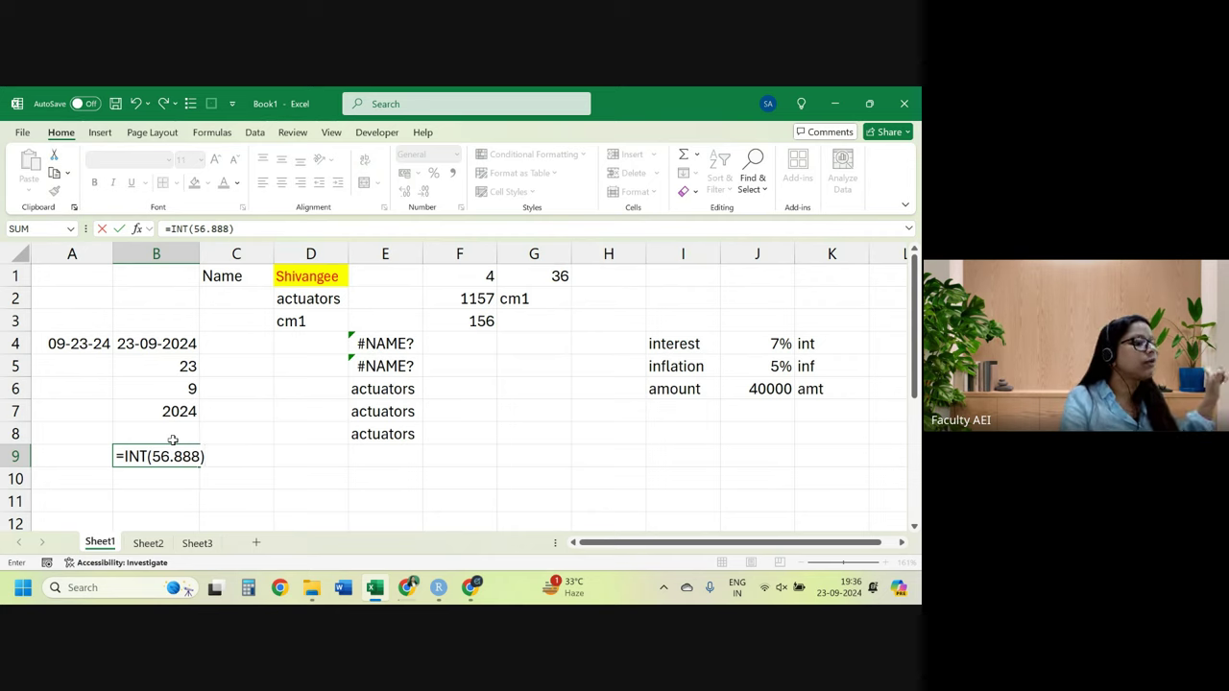
pyautogui.press('Return')
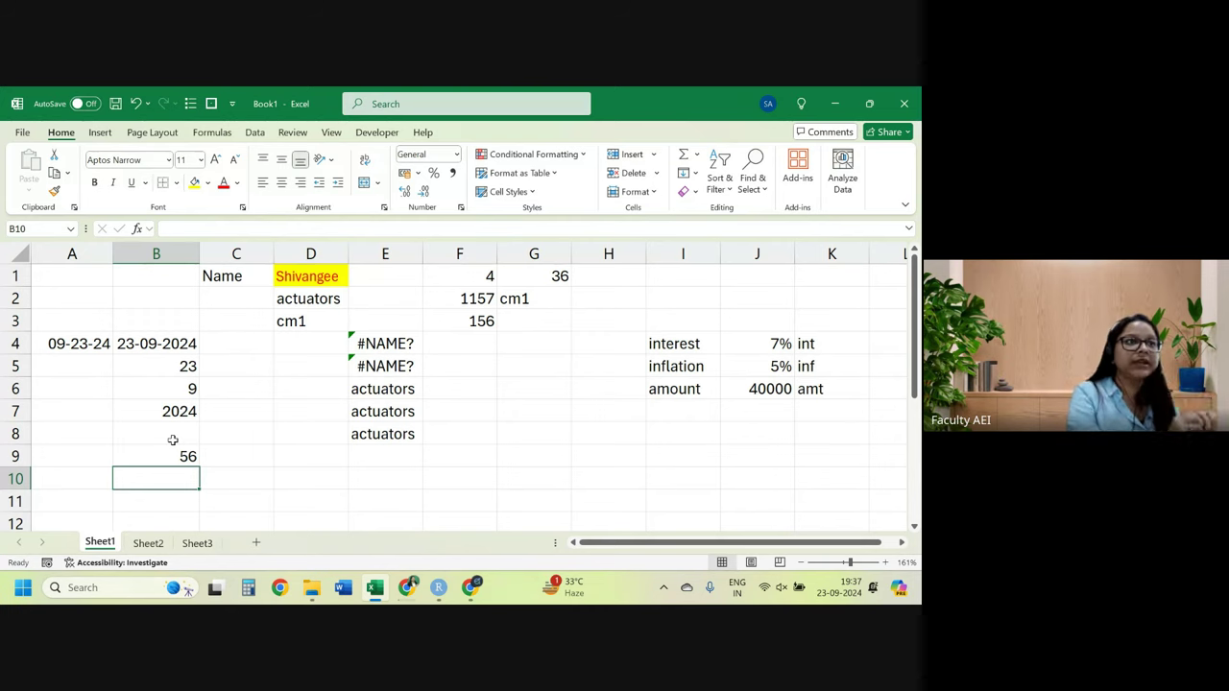
# Enter =INT(67/4) in B10 and =ABS(-87) in B11, giving 16 and 87.
pyautogui.write('=')
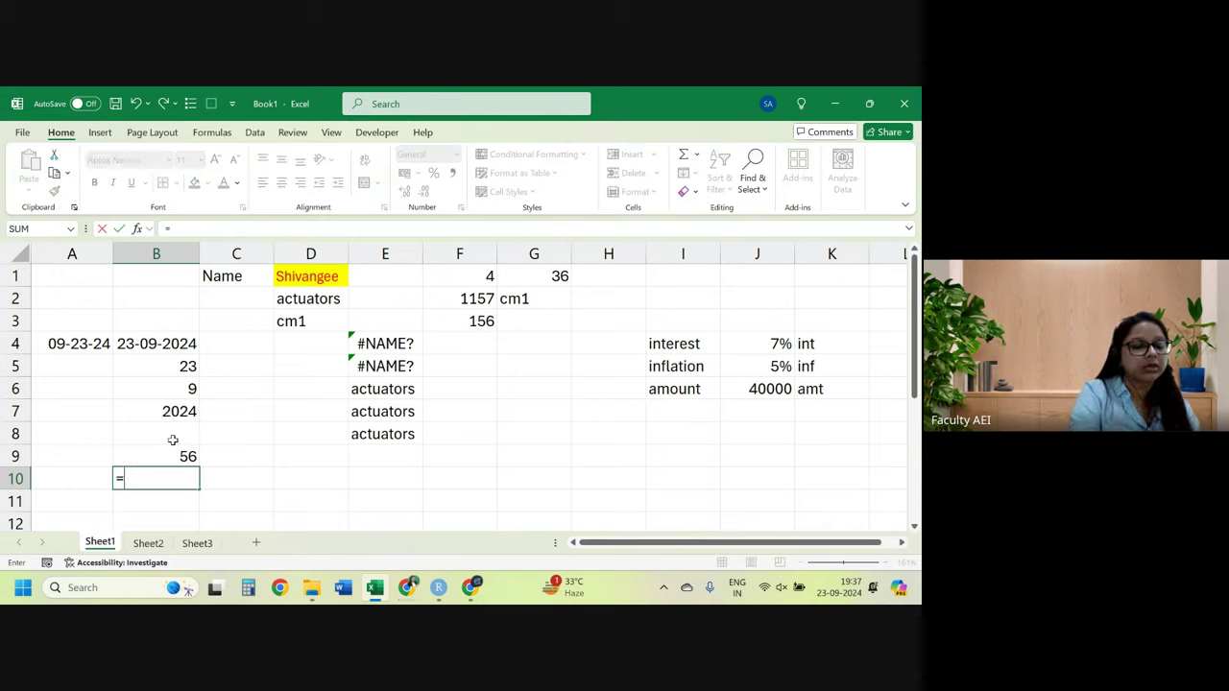
pyautogui.write('int*')
pyautogui.press('BackSpace')
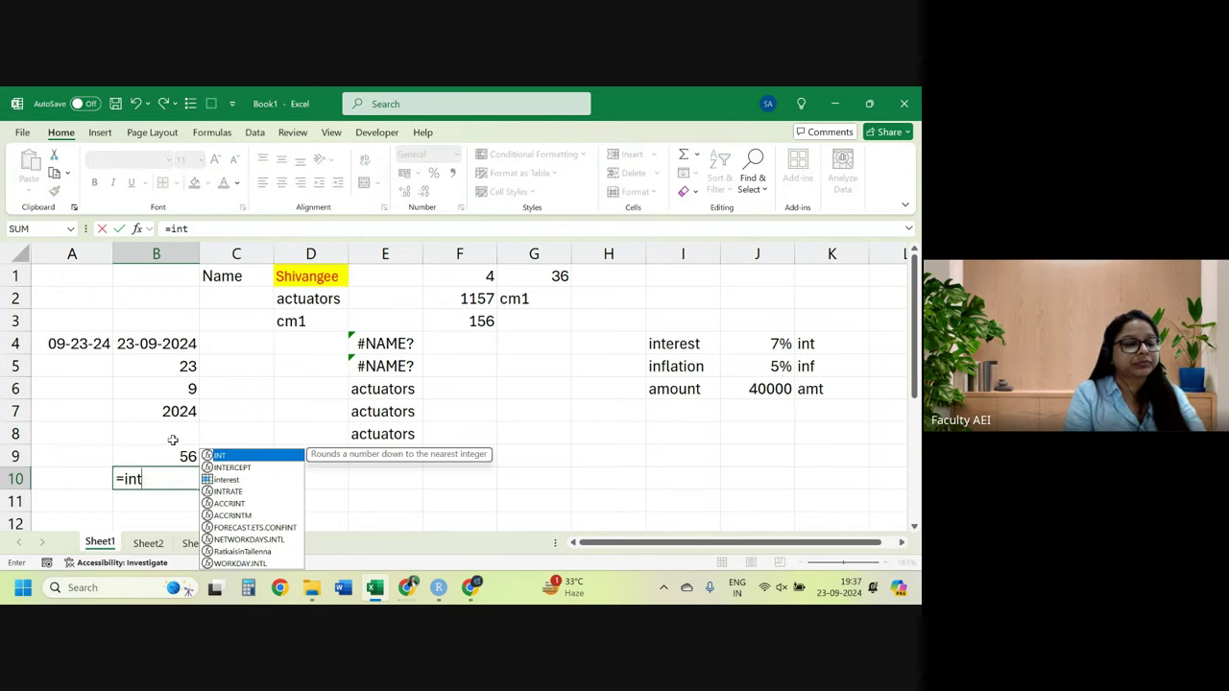
pyautogui.write('(')
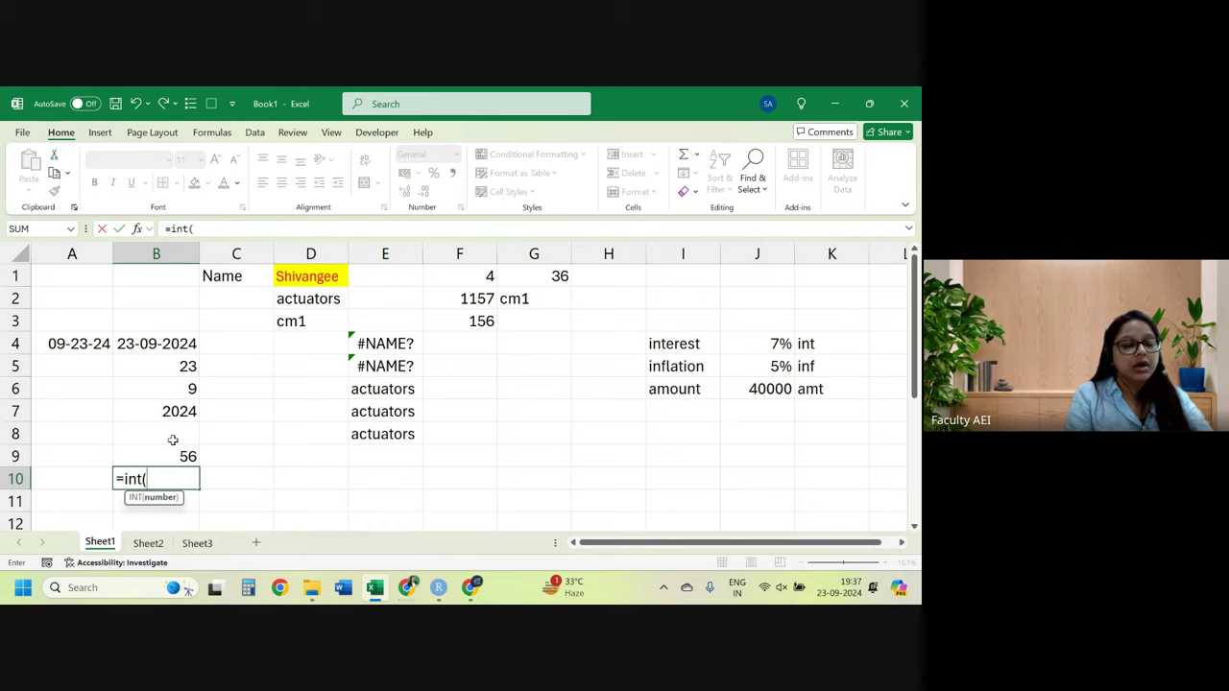
pyautogui.write('67/4')
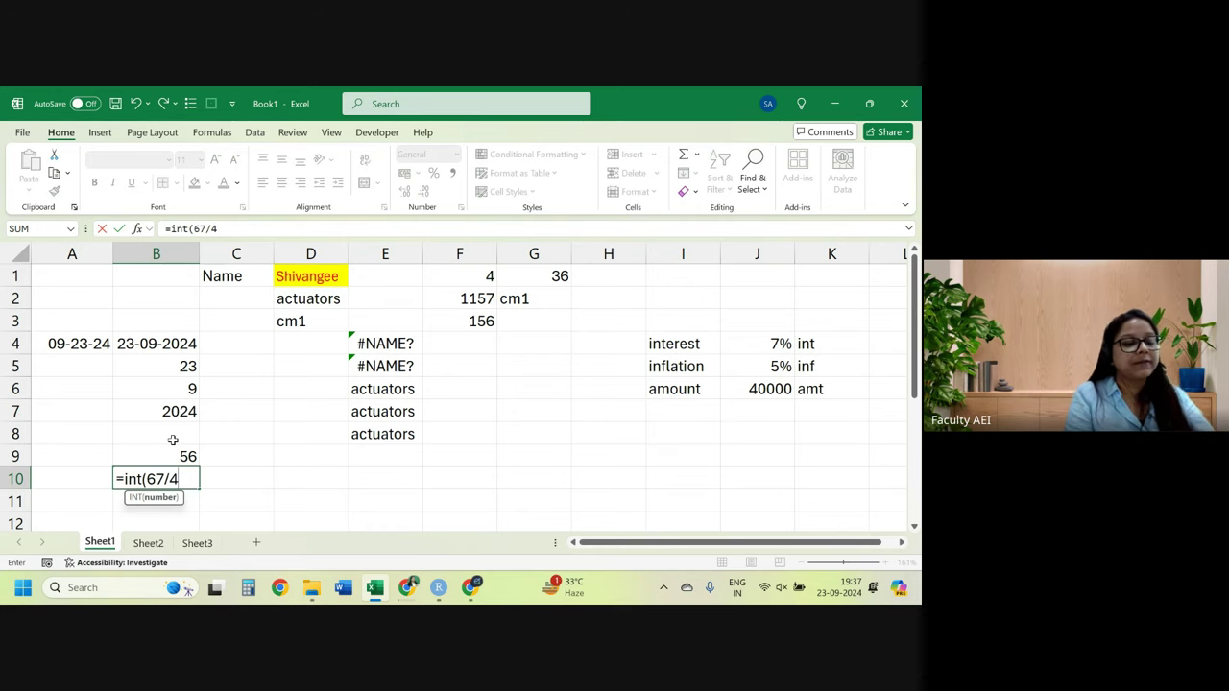
pyautogui.write(')')
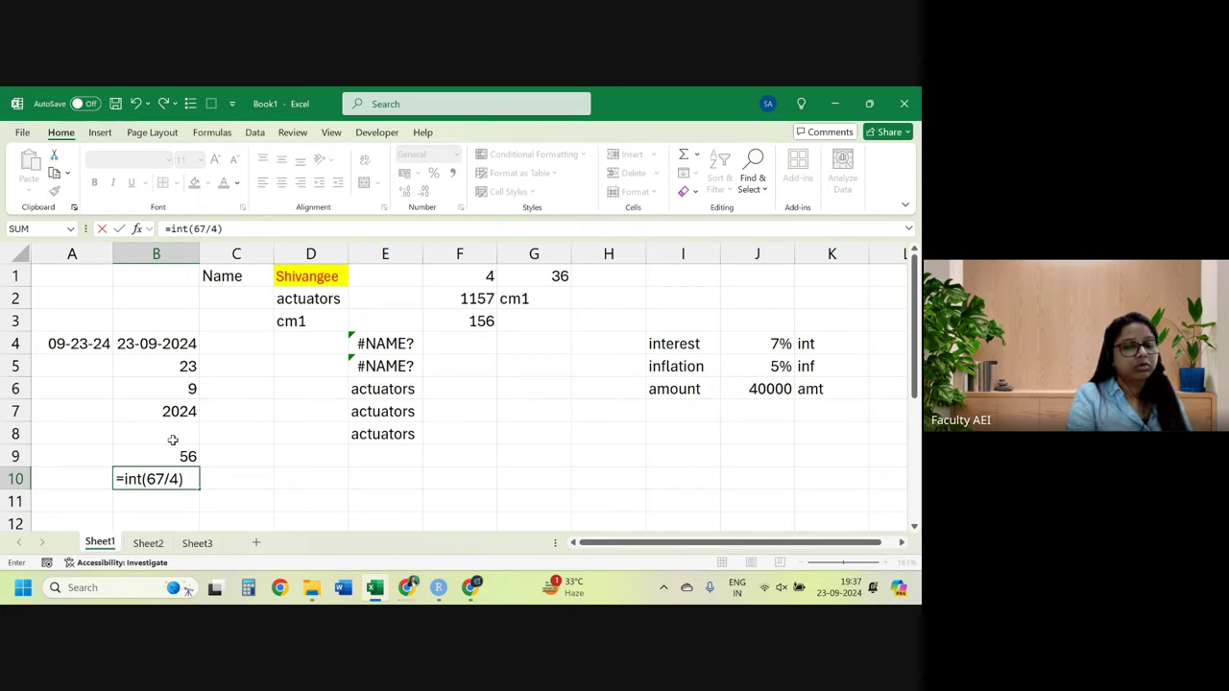
pyautogui.press('Return')
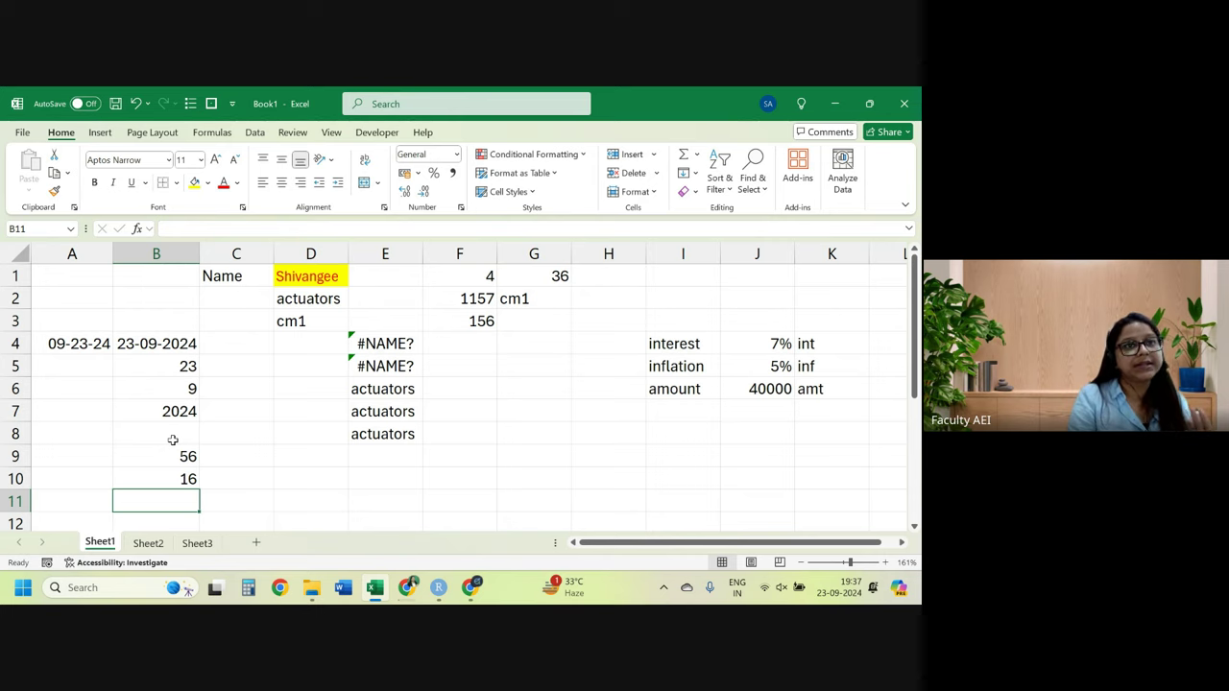
pyautogui.write('abs')
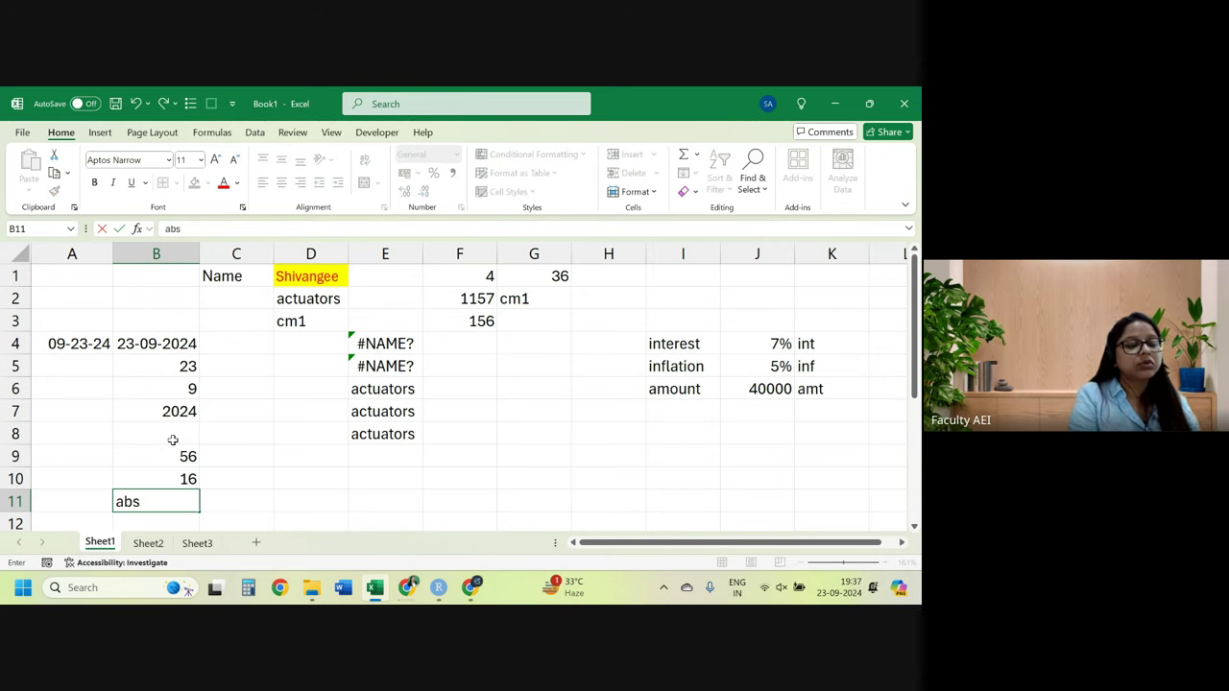
pyautogui.write('(')
pyautogui.press('BackSpace')
pyautogui.press('BackSpace')
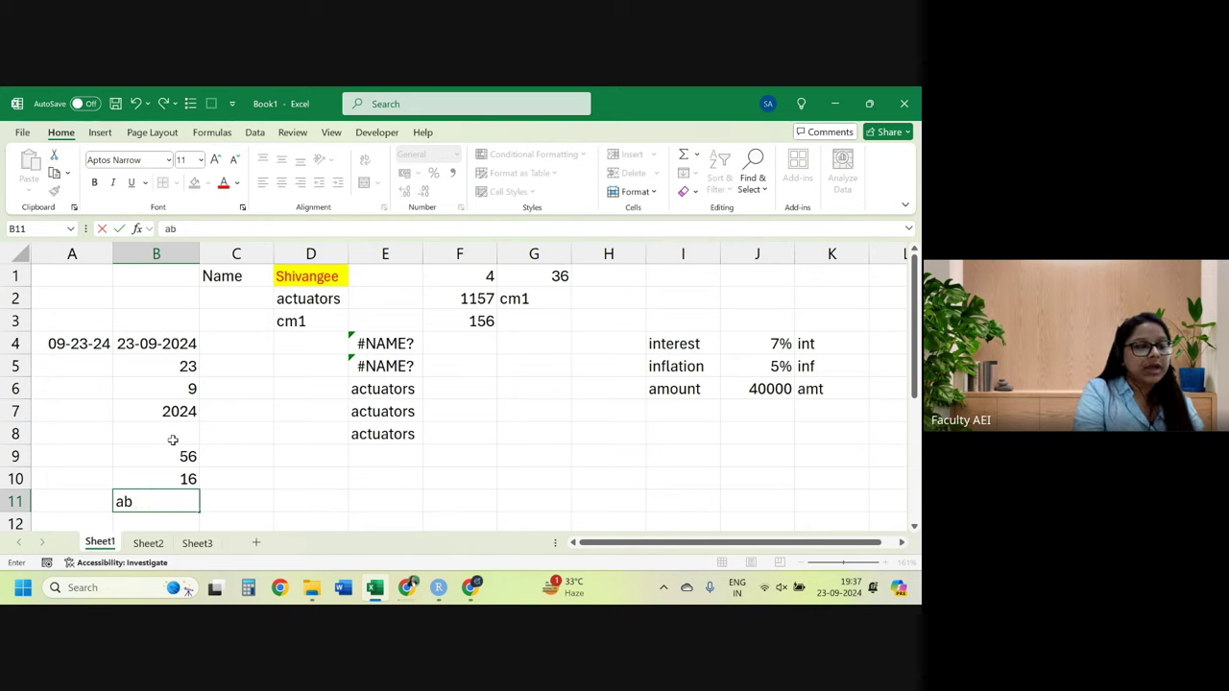
pyautogui.press('BackSpace')
pyautogui.press('BackSpace')
pyautogui.write('=abs(')
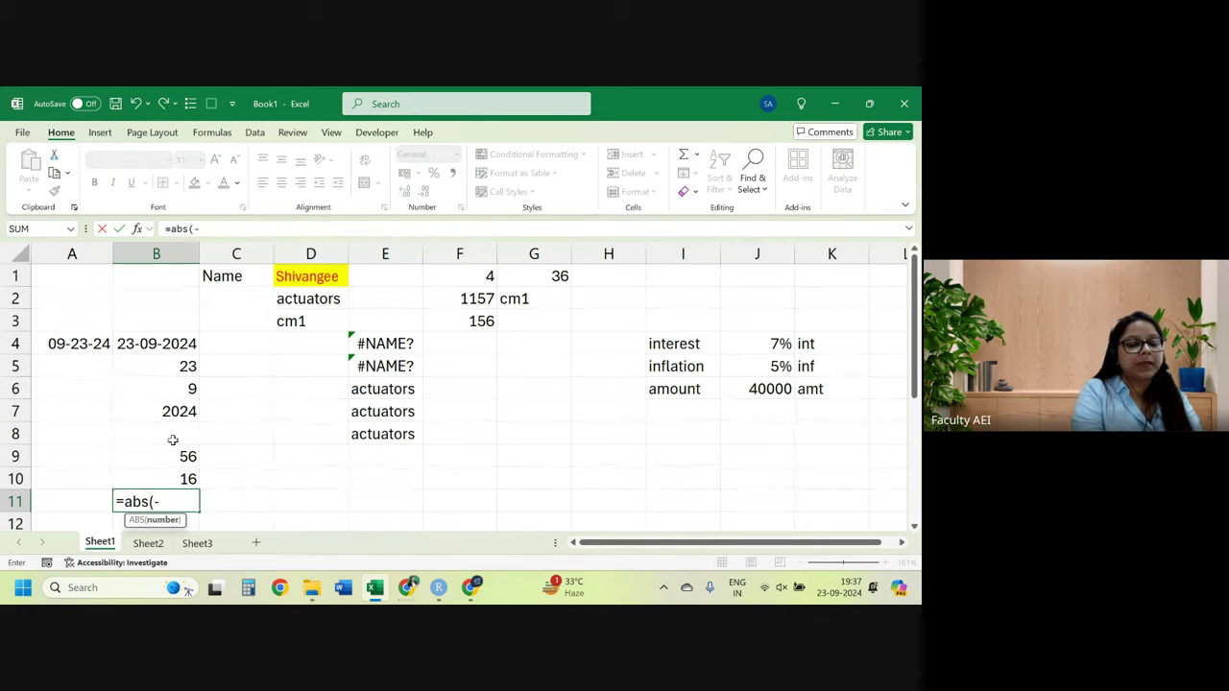
pyautogui.write('-87)')
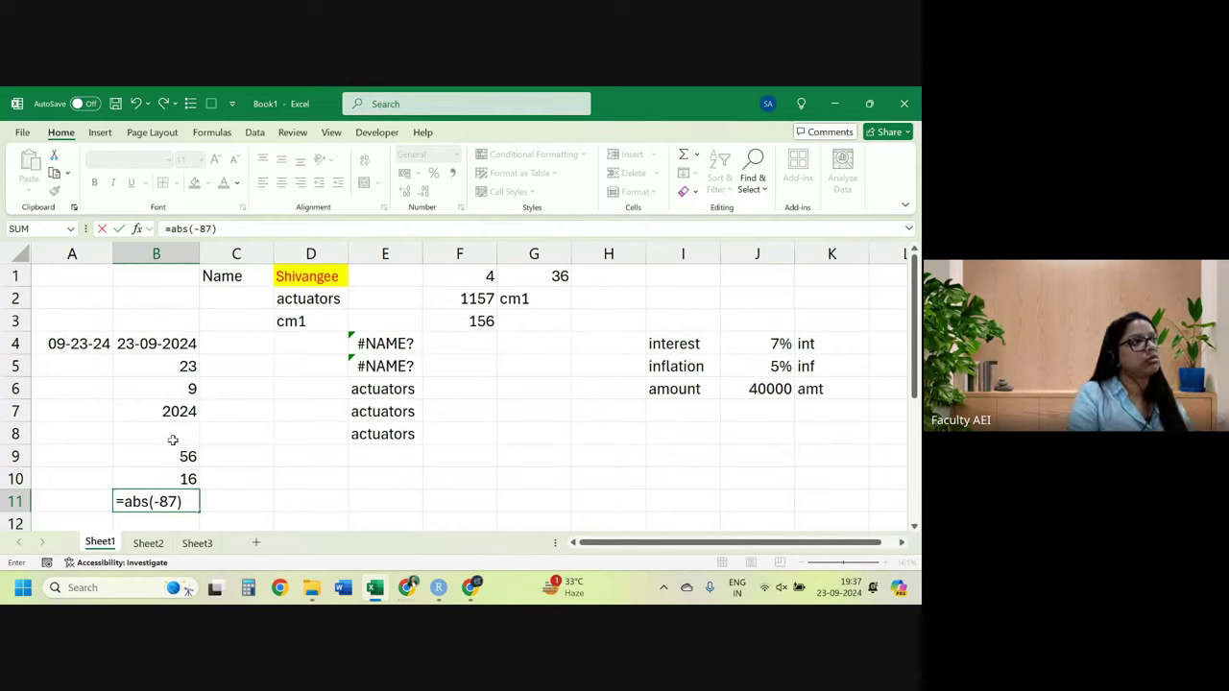
pyautogui.press('Return')
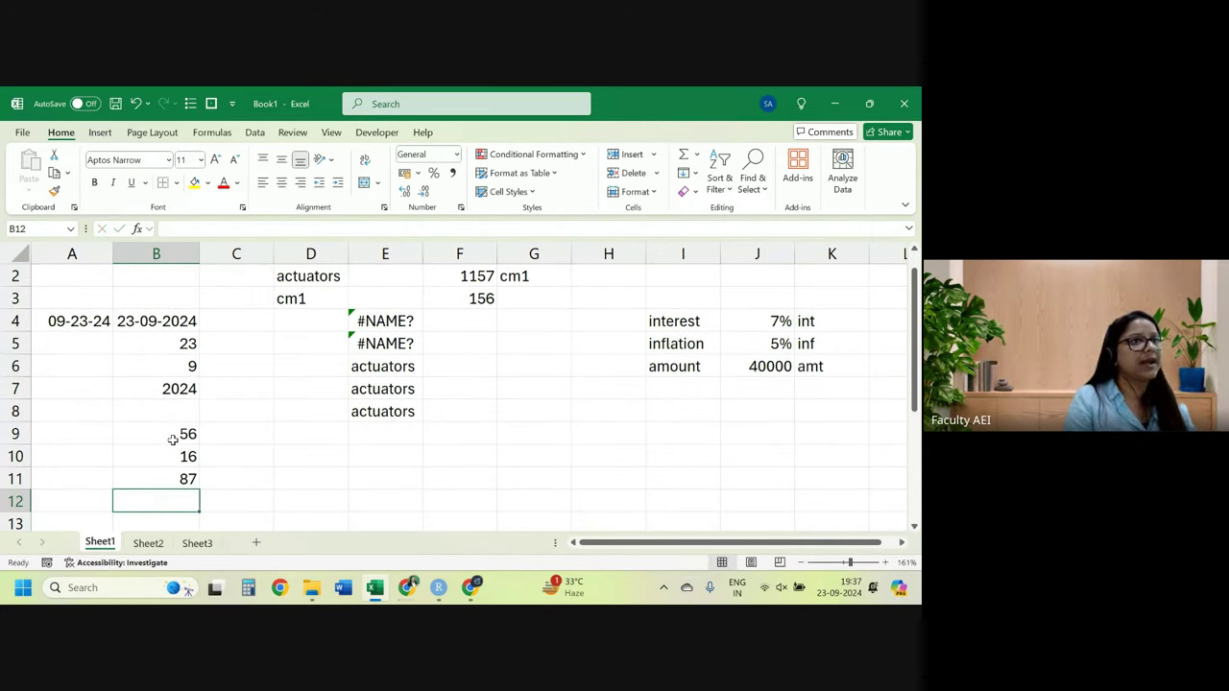
pyautogui.scroll(-1, 173, 440)
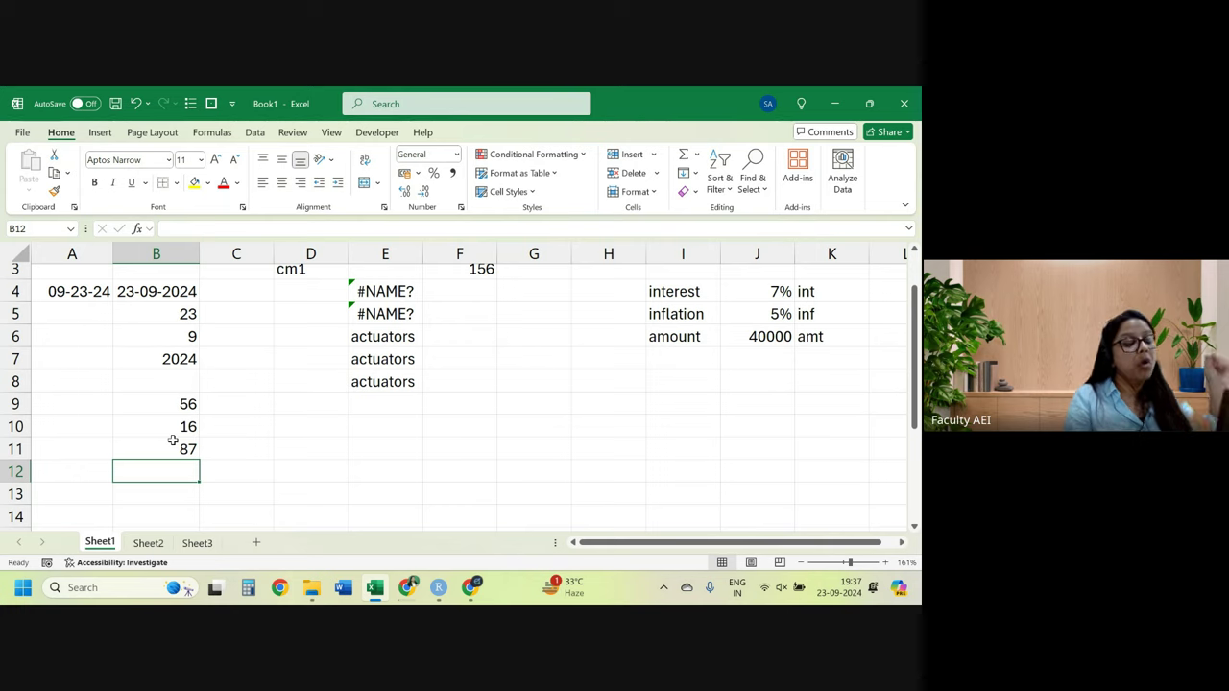
# Enter =MOD(11,2) in B12, returning 1.
pyautogui.write('=mod')
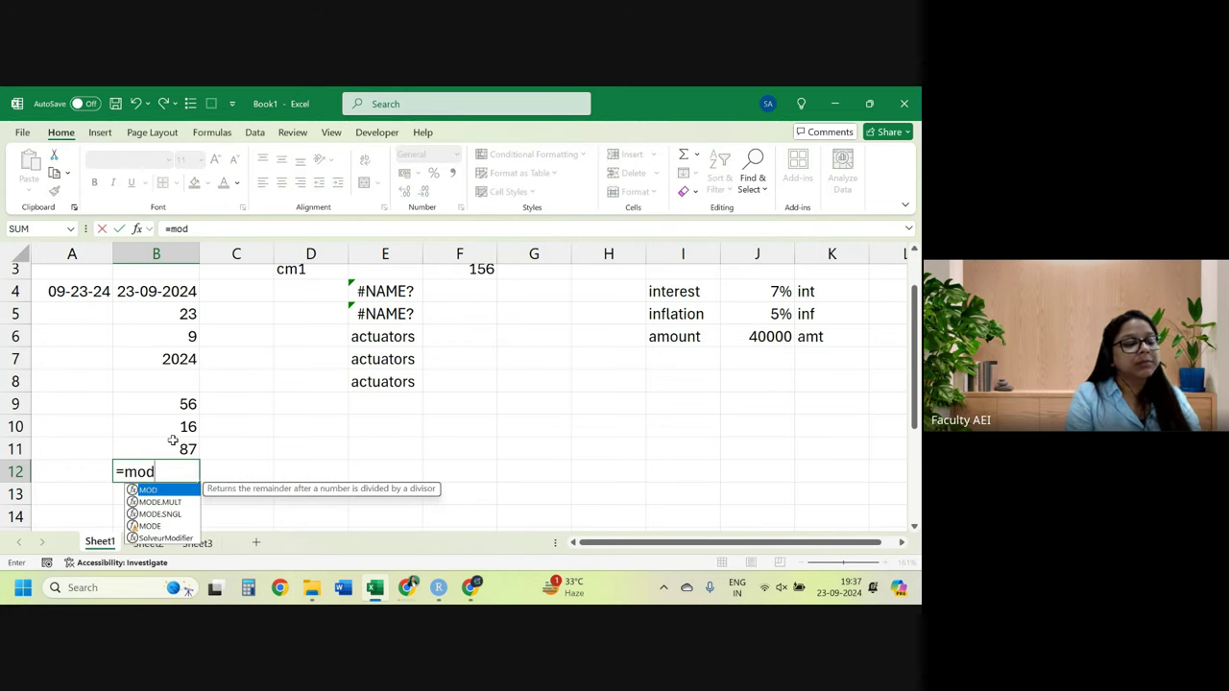
pyautogui.press('Tab')
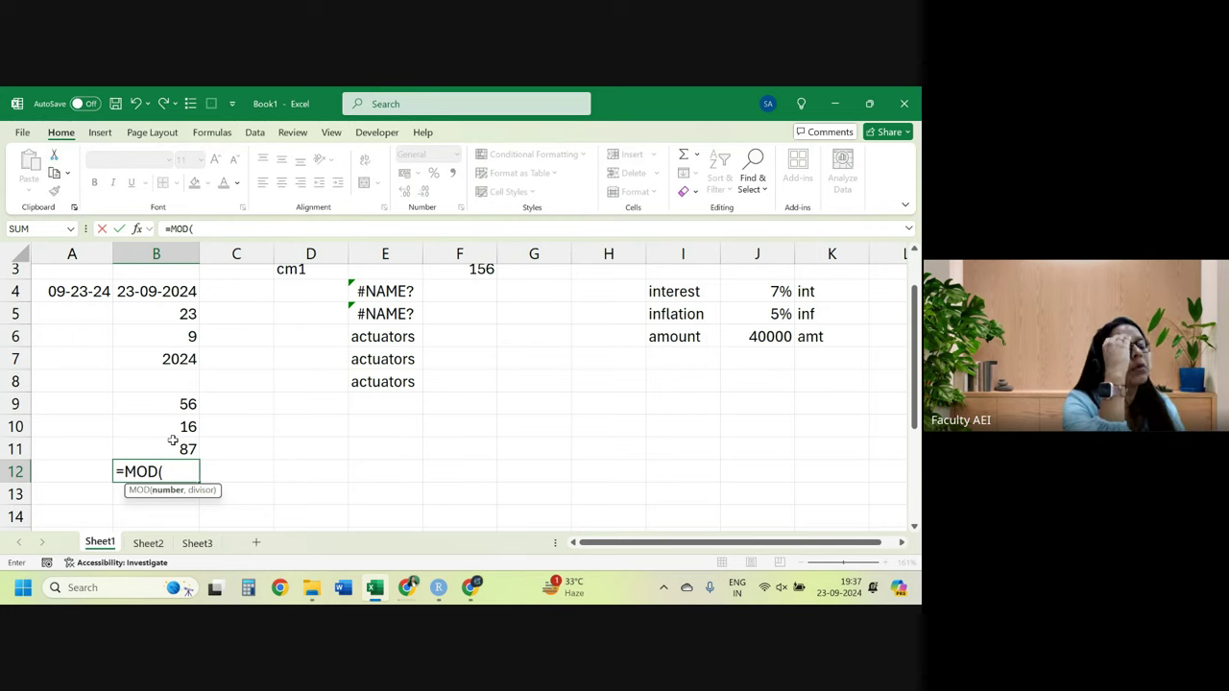
pyautogui.press('BackSpace')
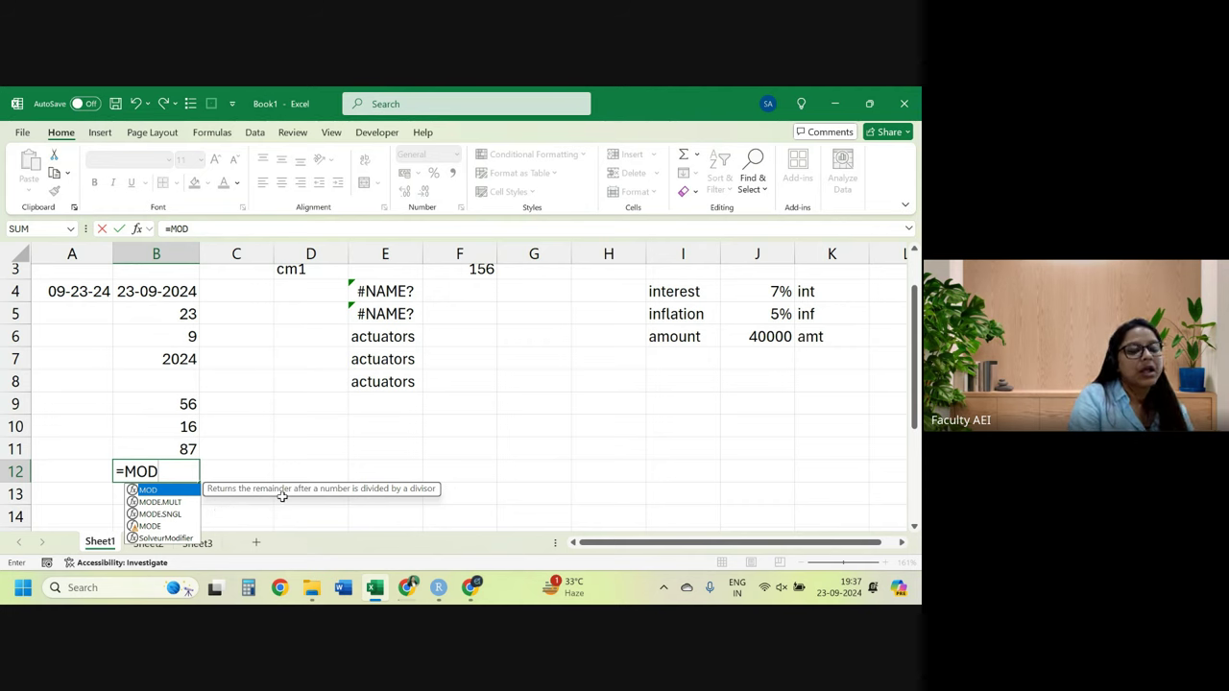
pyautogui.write('(')
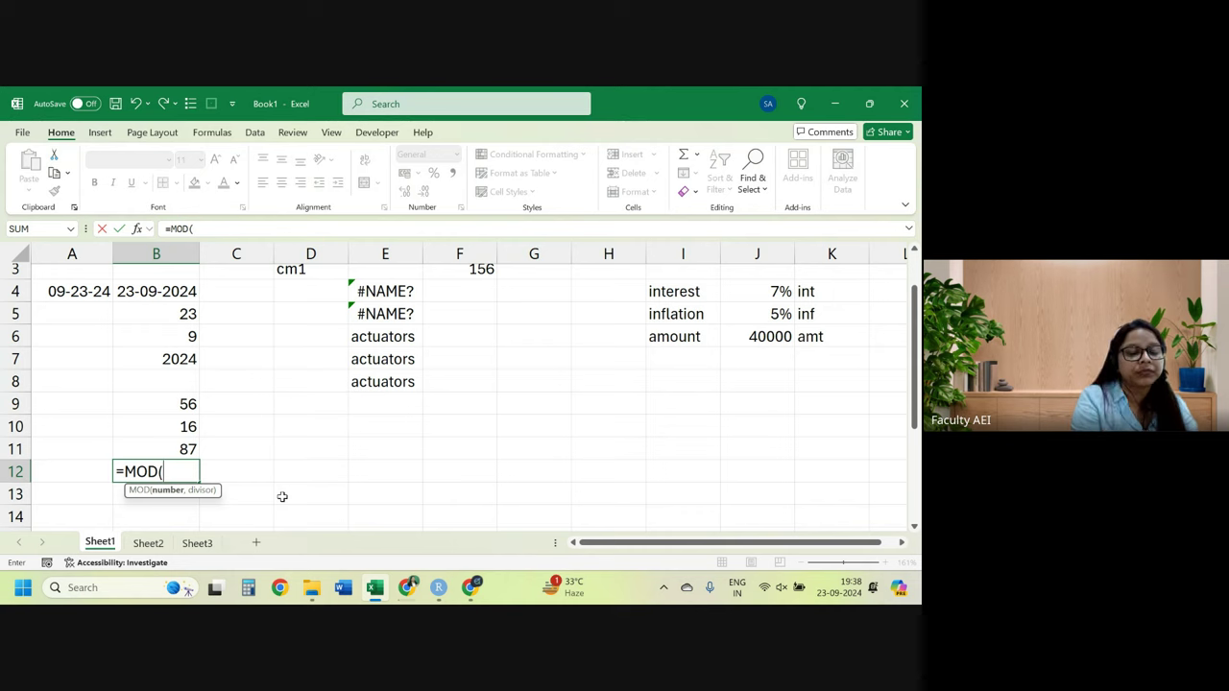
pyautogui.write('11,2)')
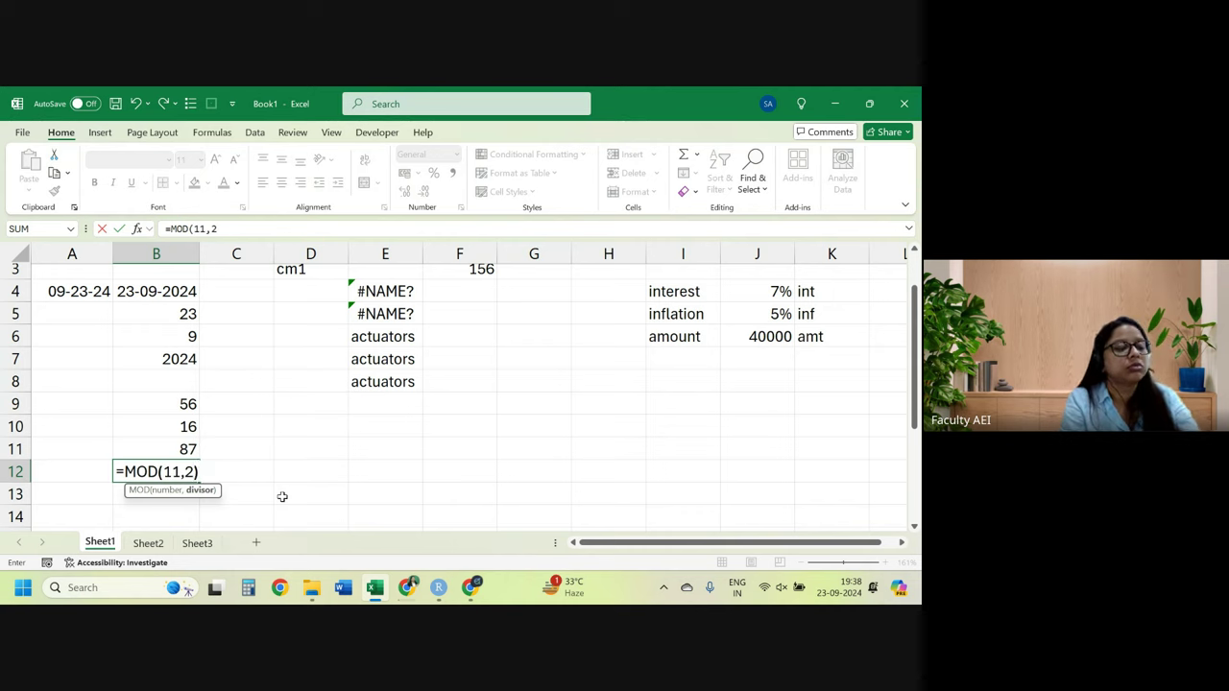
pyautogui.press('Return')
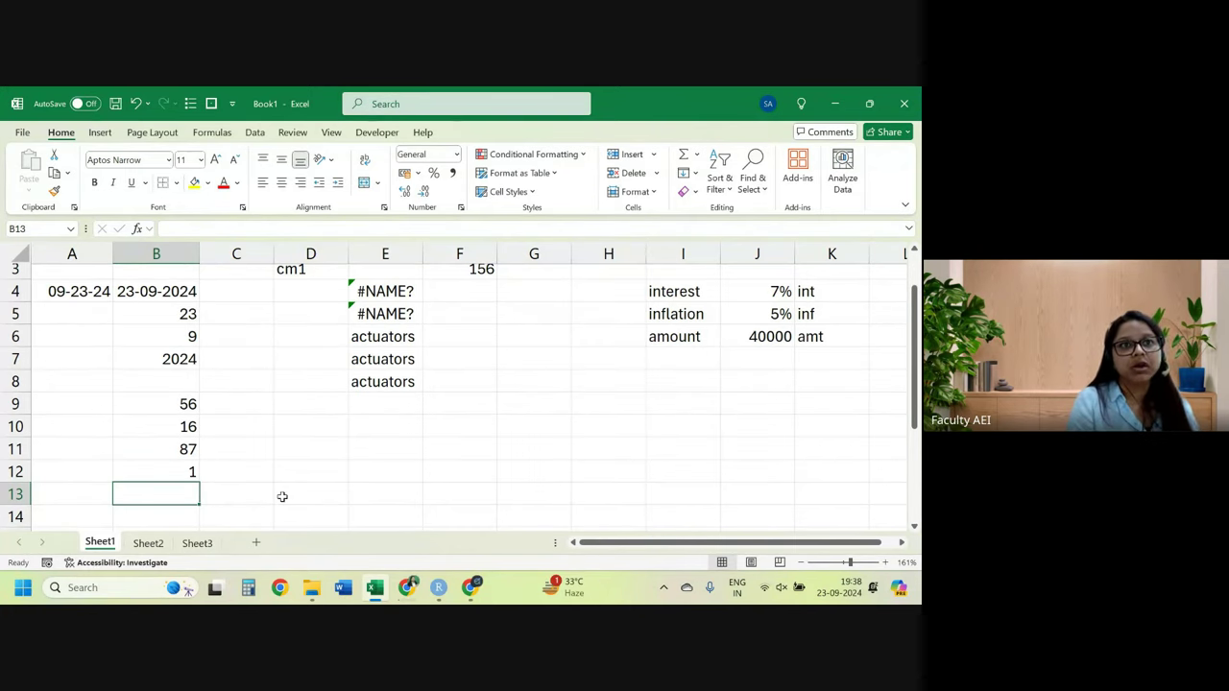
# Recheck the MOD formula in B12 and scroll back to the top of Sheet1.
pyautogui.doubleClick(169, 471)
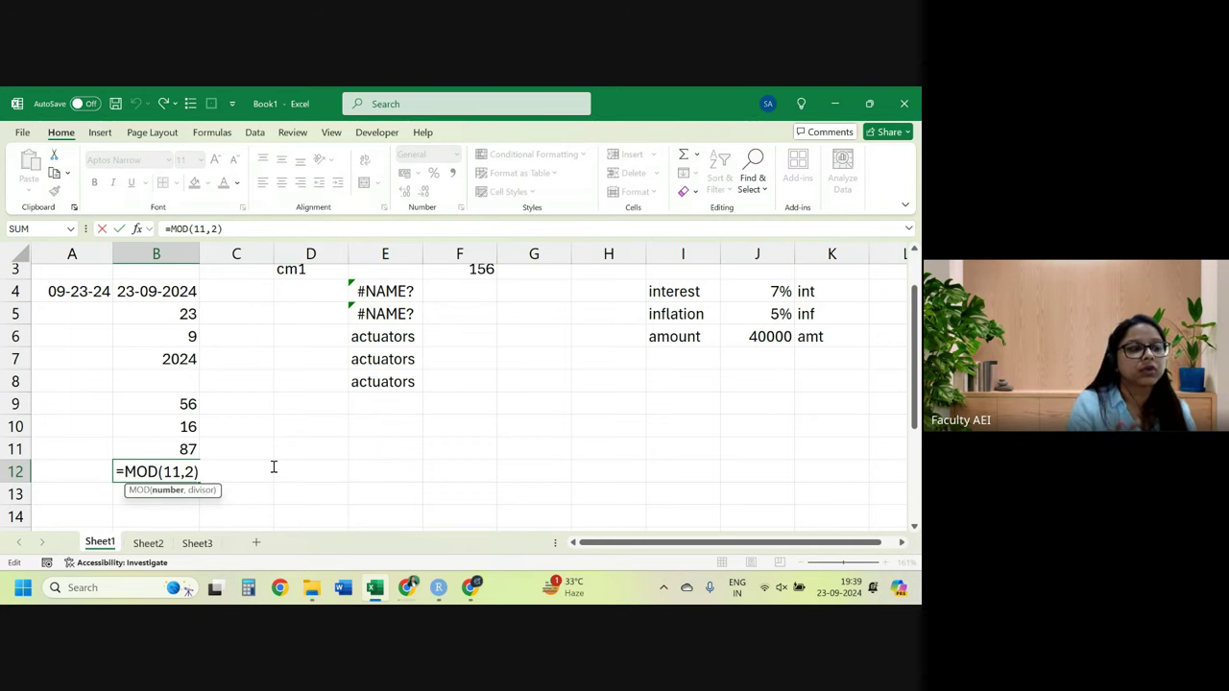
pyautogui.press('Return')
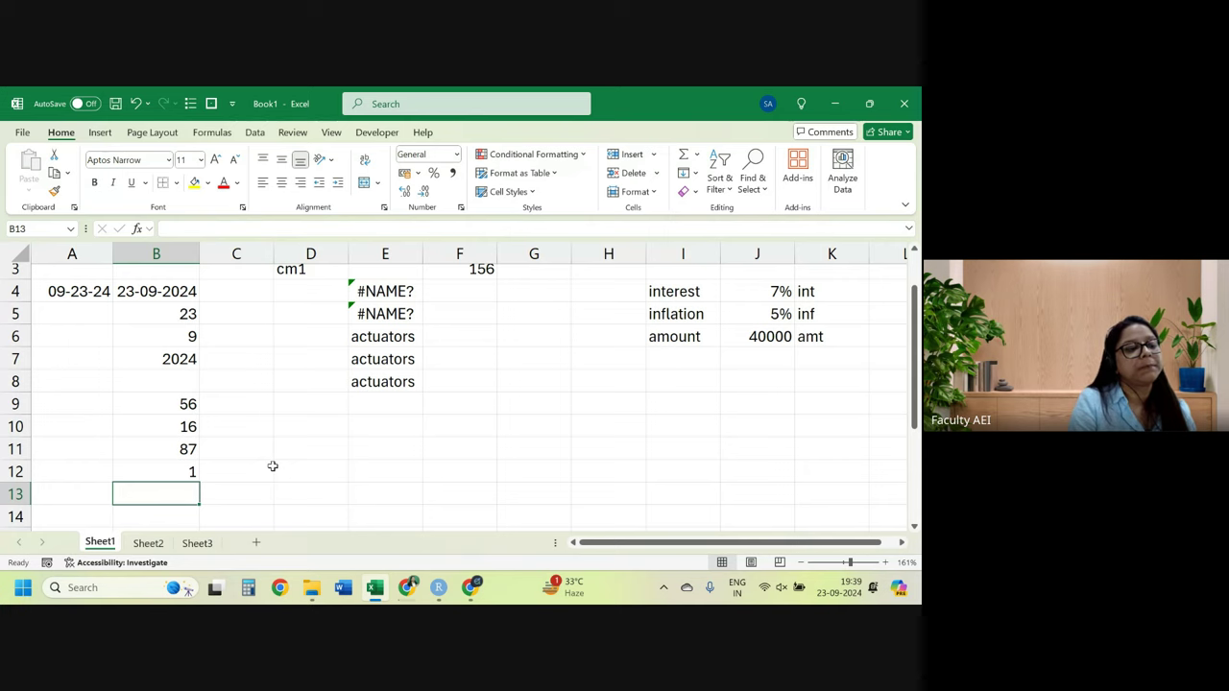
pyautogui.scroll(1, 271, 422)
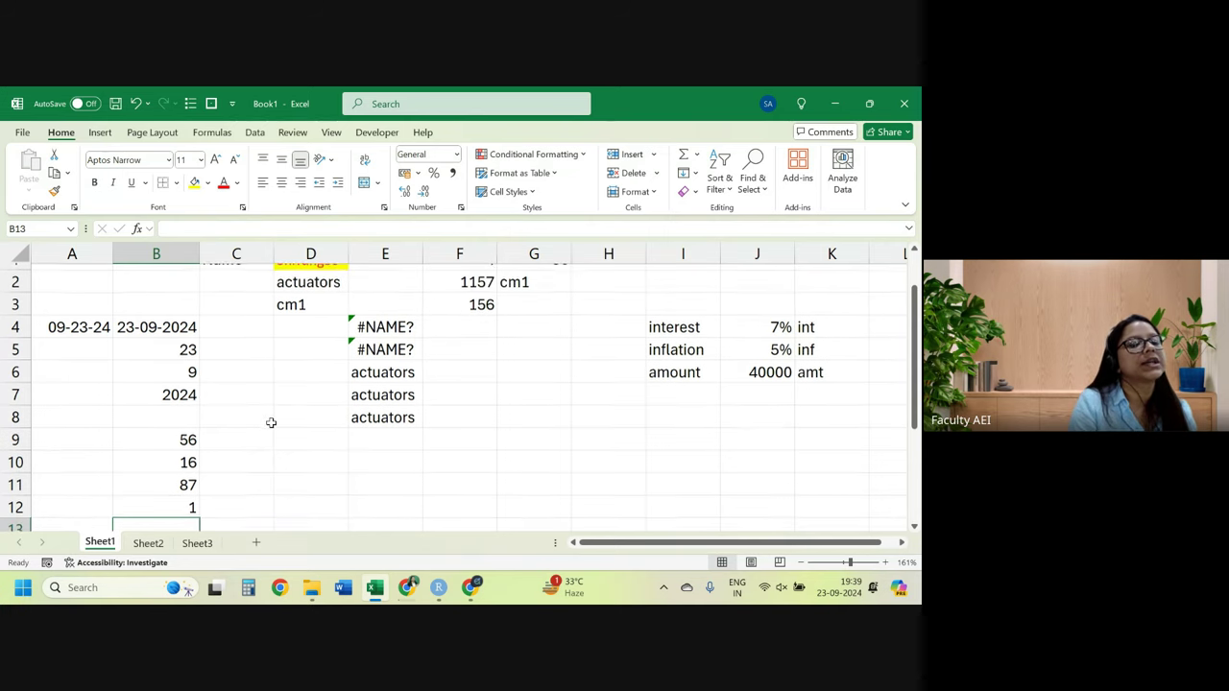
pyautogui.scroll(1, 271, 422)
# Flip through Sheet2 and Sheet1, then open Sheet3.
pyautogui.click(149, 543)
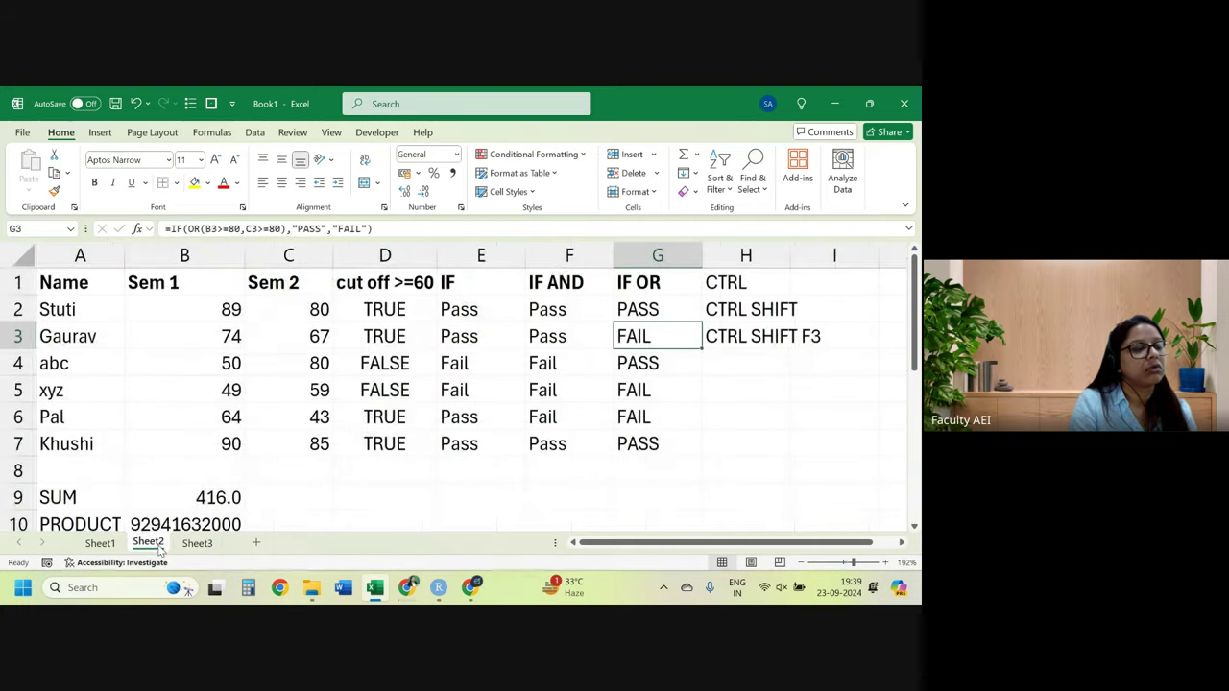
pyautogui.click(104, 544)
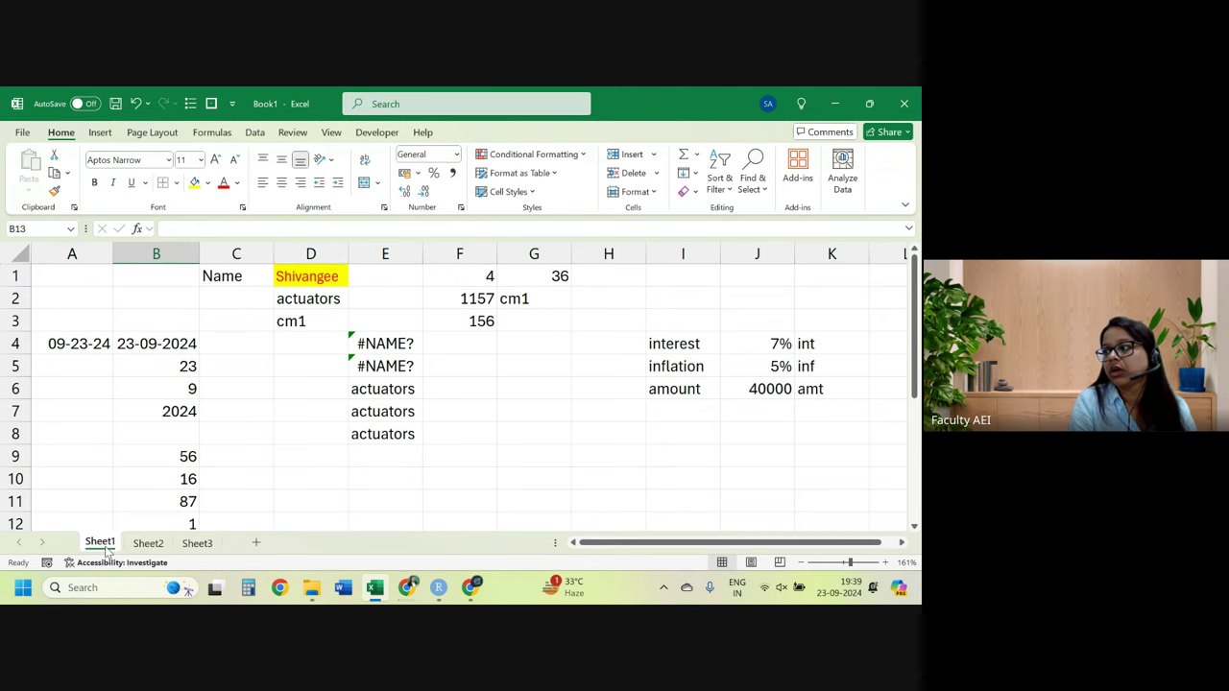
pyautogui.click(196, 545)
# Clear the old totals in D3:D7 and enter 1, 2, 3 in C1:C3.
pyautogui.moveTo(328, 329); pyautogui.dragTo(330, 413)
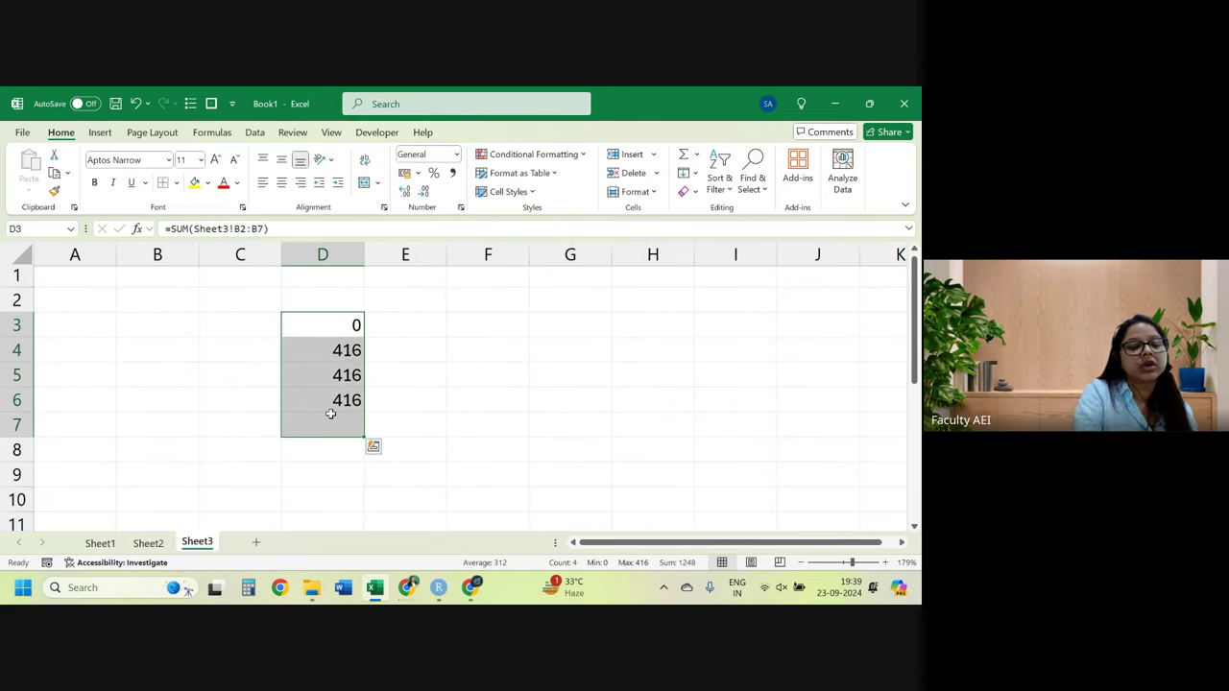
pyautogui.press('Delete')
pyautogui.click(261, 303)
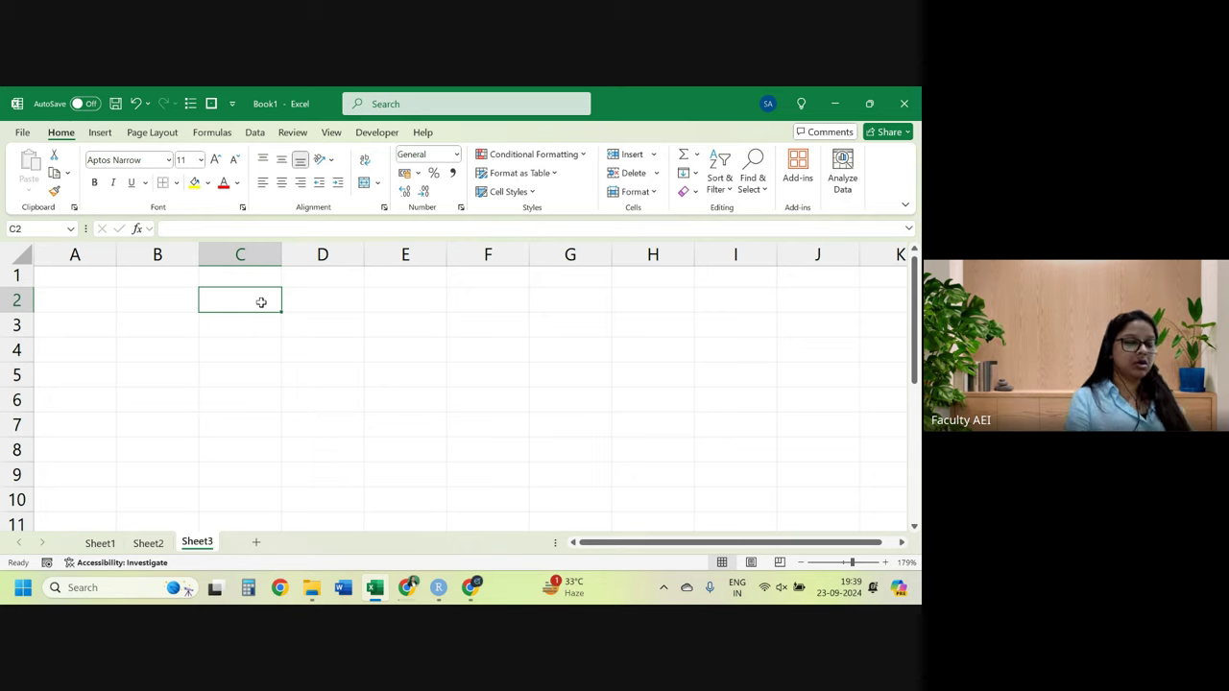
pyautogui.press('Up')
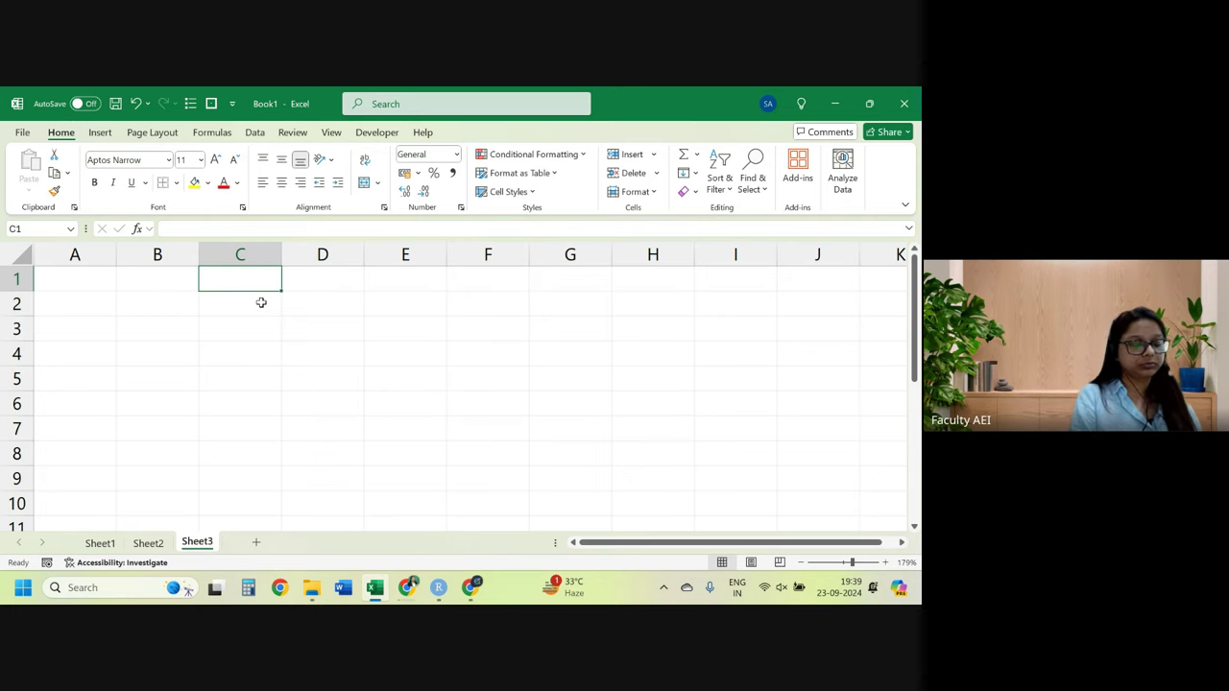
pyautogui.write('jan')
pyautogui.press('BackSpace')
pyautogui.press('BackSpace')
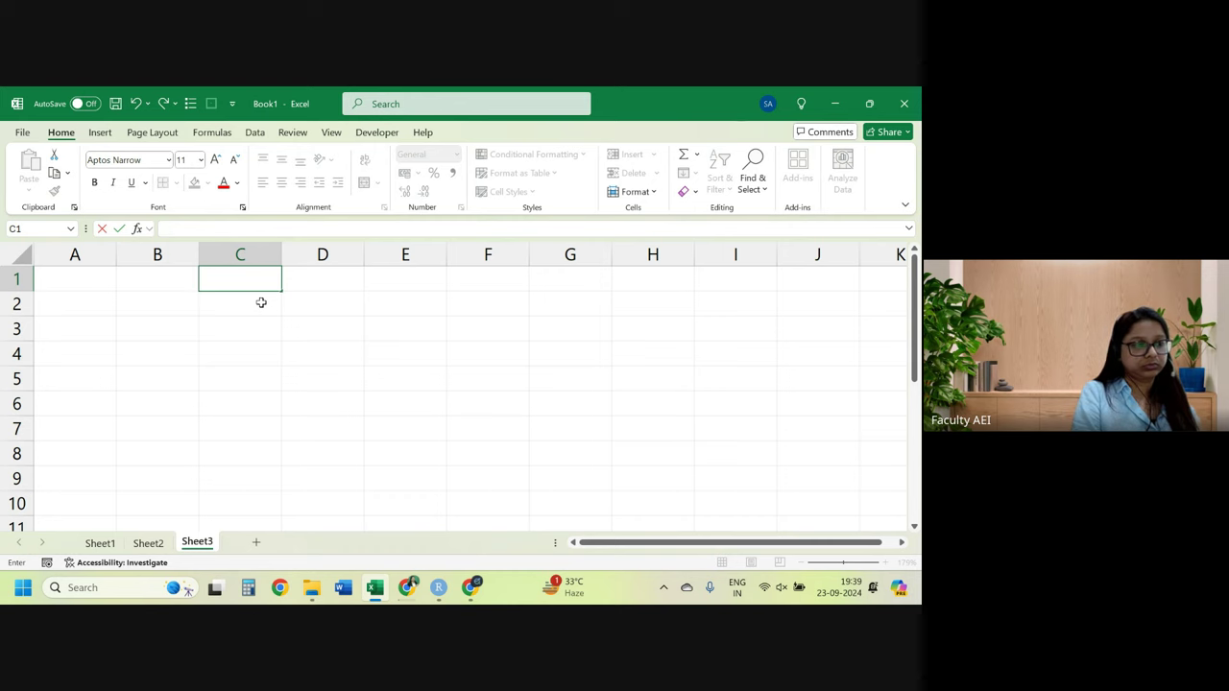
pyautogui.write('1')
pyautogui.press('Return')
pyautogui.write('2')
pyautogui.press('Return')
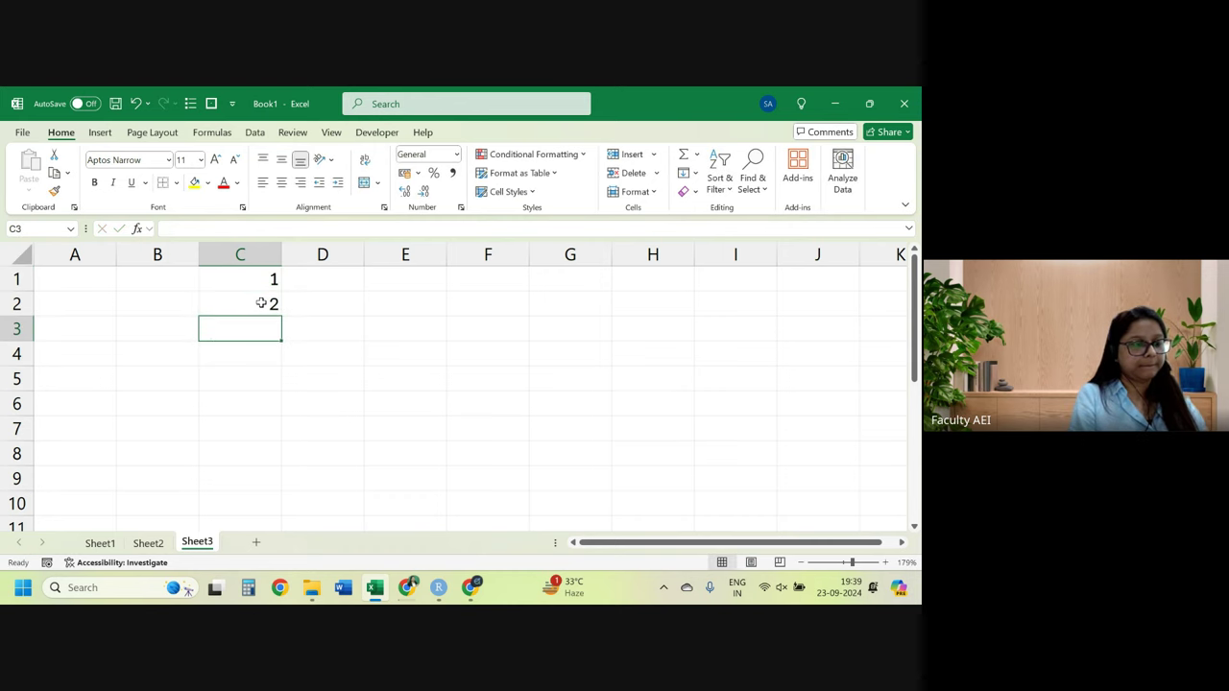
pyautogui.write('3')
pyautogui.press('Return')
# Extend the series down to 10 in C10, deleting the extra 11 in C11.
pyautogui.moveTo(267, 280); pyautogui.dragTo(285, 526)
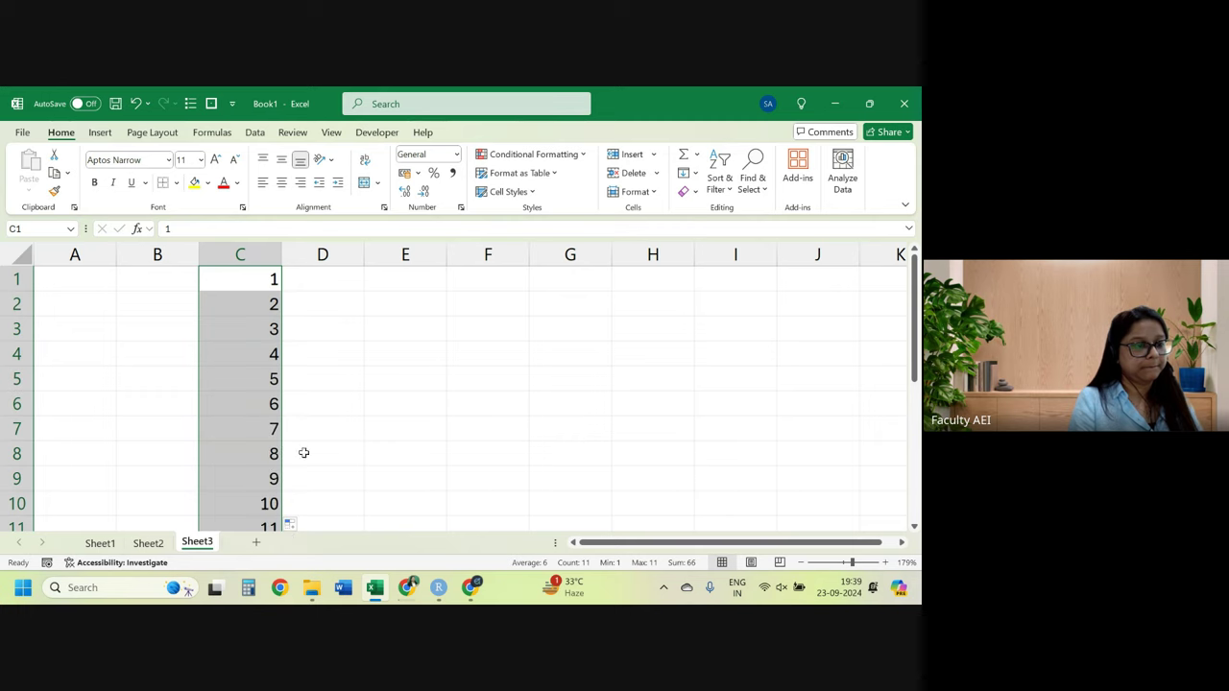
pyautogui.scroll(-1, 308, 438)
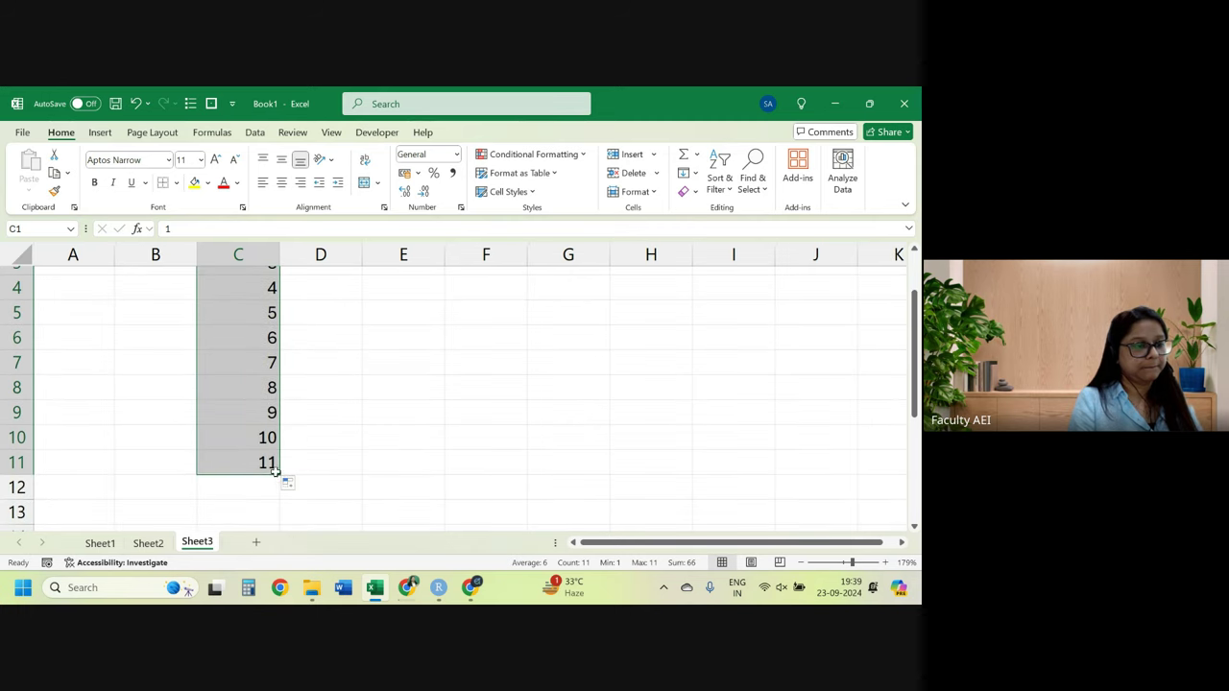
pyautogui.click(273, 469)
pyautogui.press('Delete')
pyautogui.hotkey('ctrl', 'Up')
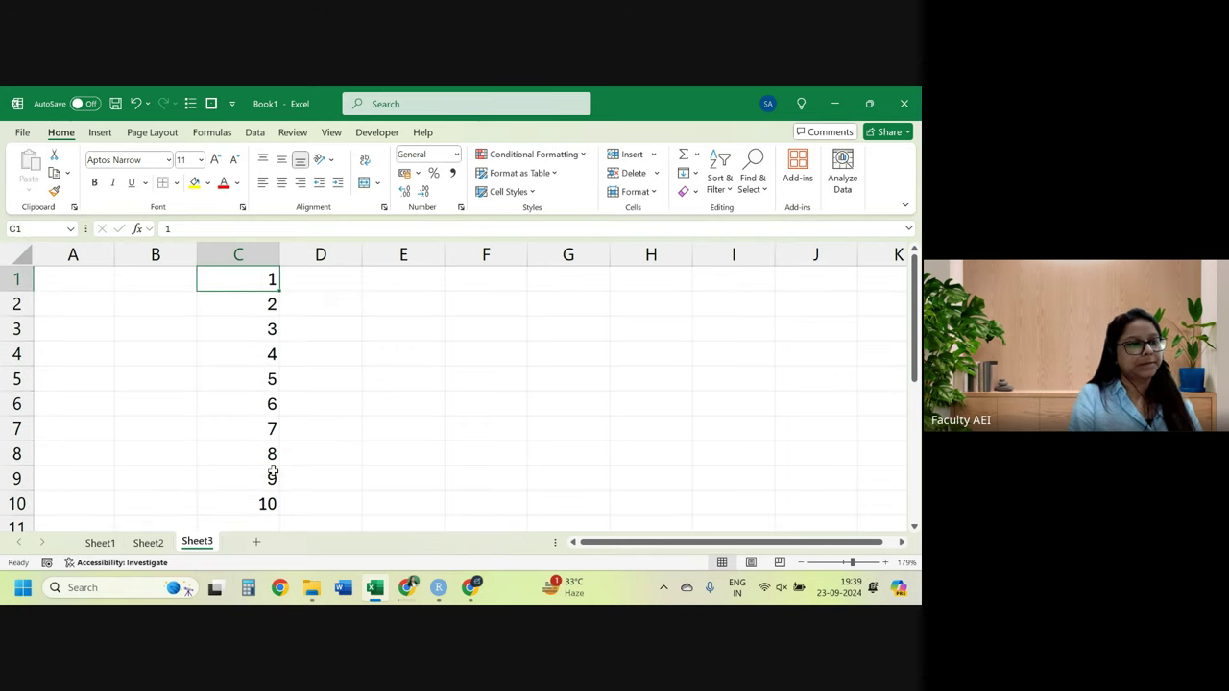
# Enter 45 and 67 in D1:D2, then begin a RAND formula in D1.
pyautogui.press('Right')
pyautogui.press('Right')
pyautogui.press('Left')
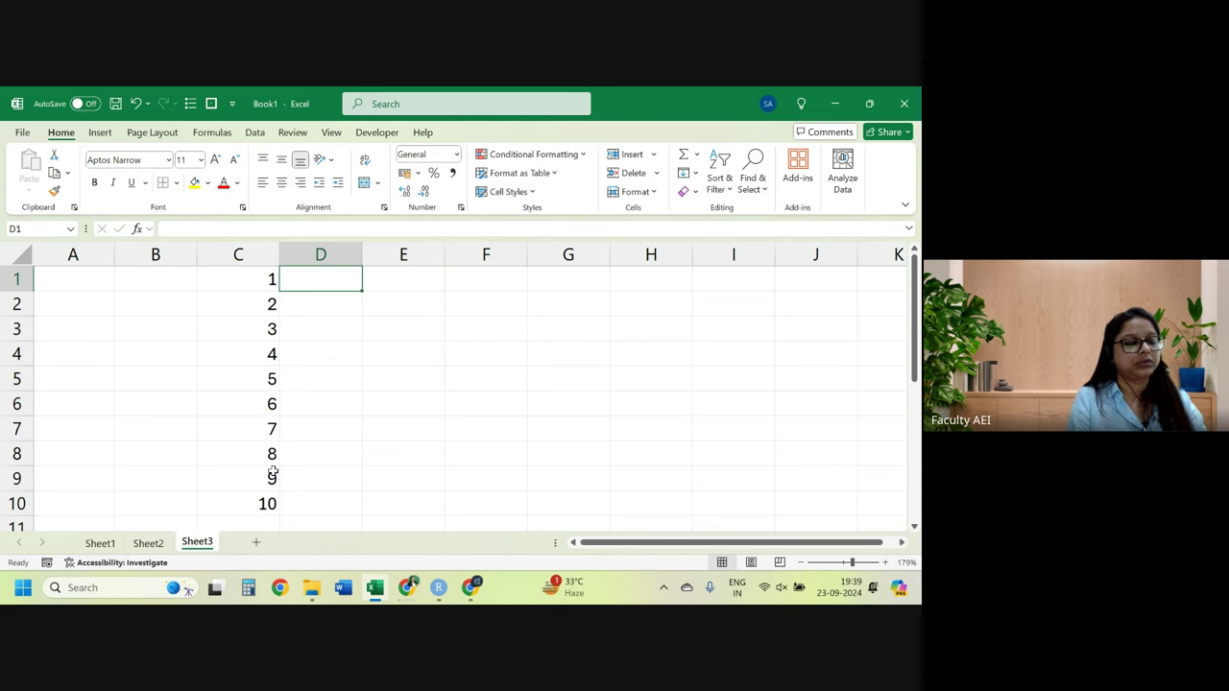
pyautogui.write('45')
pyautogui.press('Return')
pyautogui.write('6')
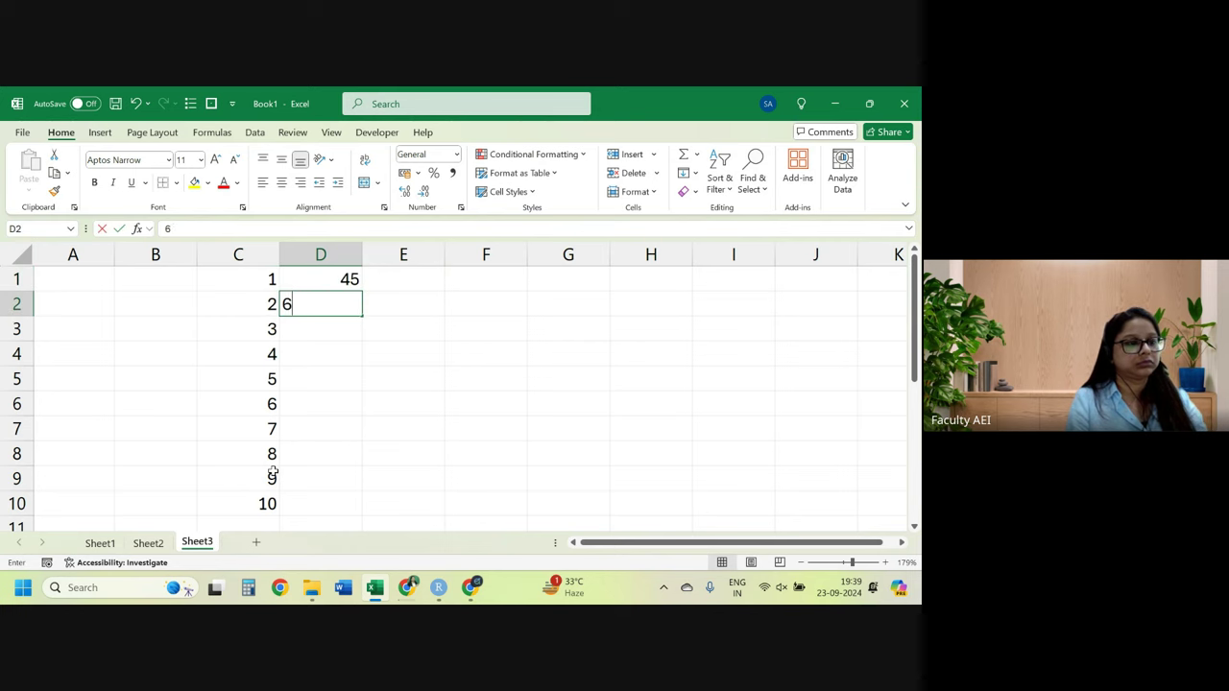
pyautogui.write('7')
pyautogui.press('Return')
pyautogui.press('Up')
pyautogui.press('Up')
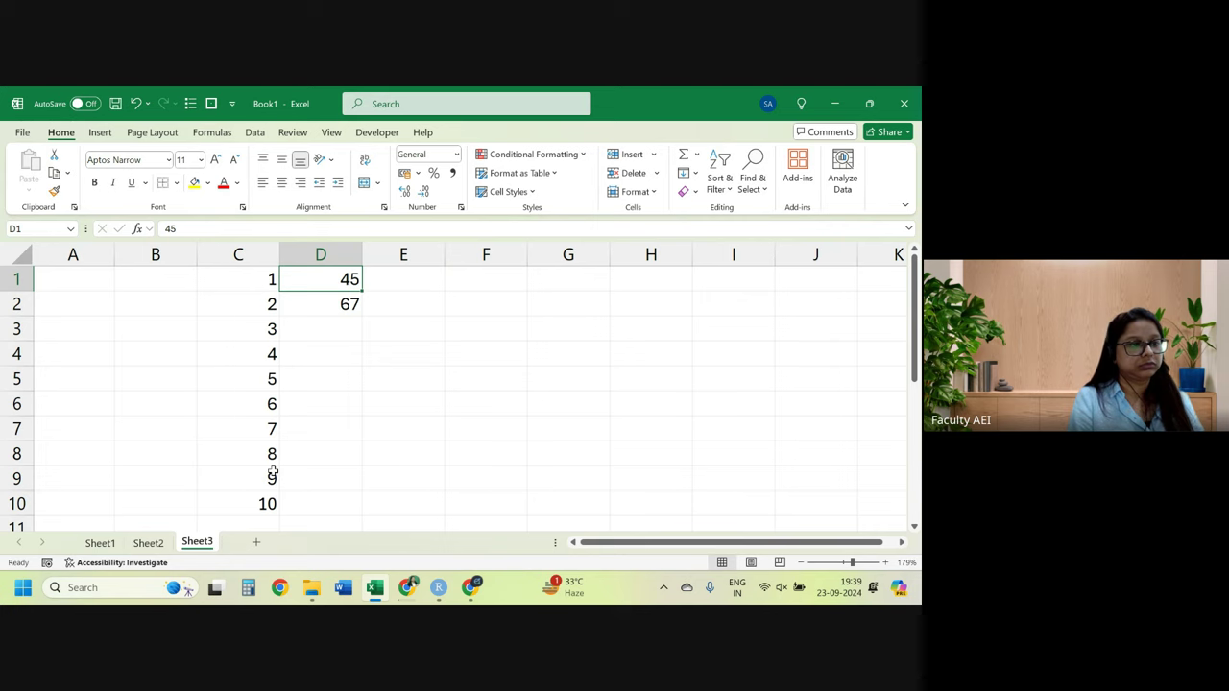
pyautogui.press('Down')
pyautogui.press('Down')
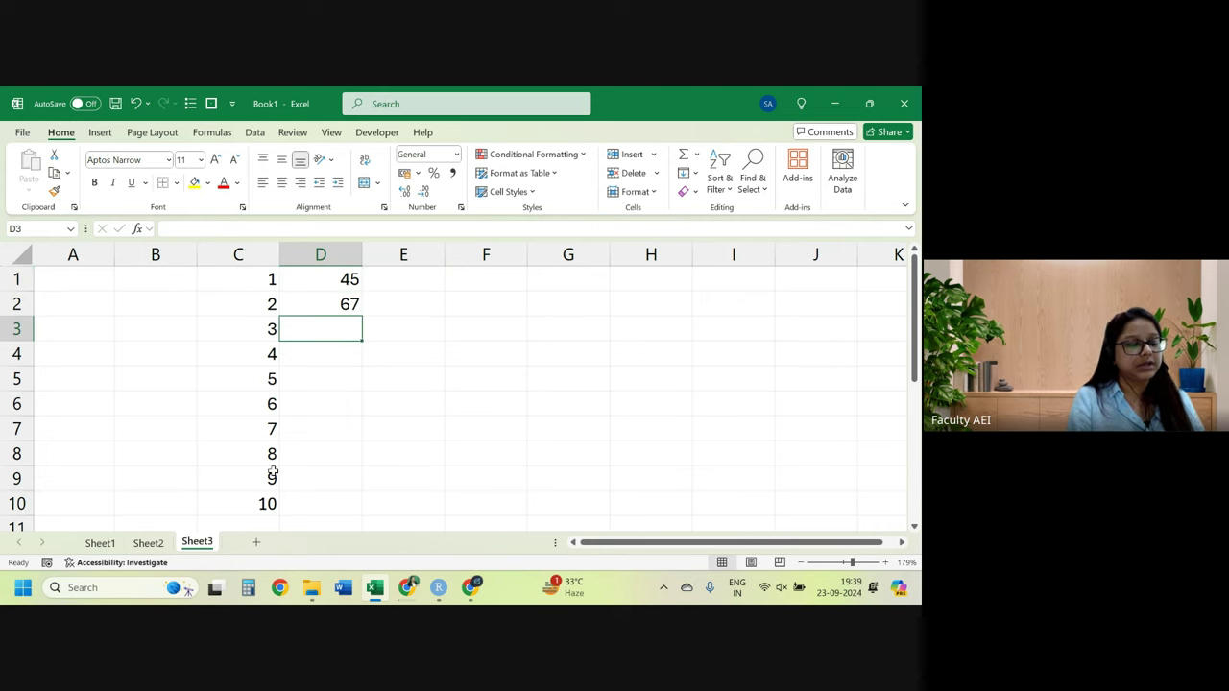
pyautogui.press('Up')
pyautogui.press('Up')
pyautogui.write('=')
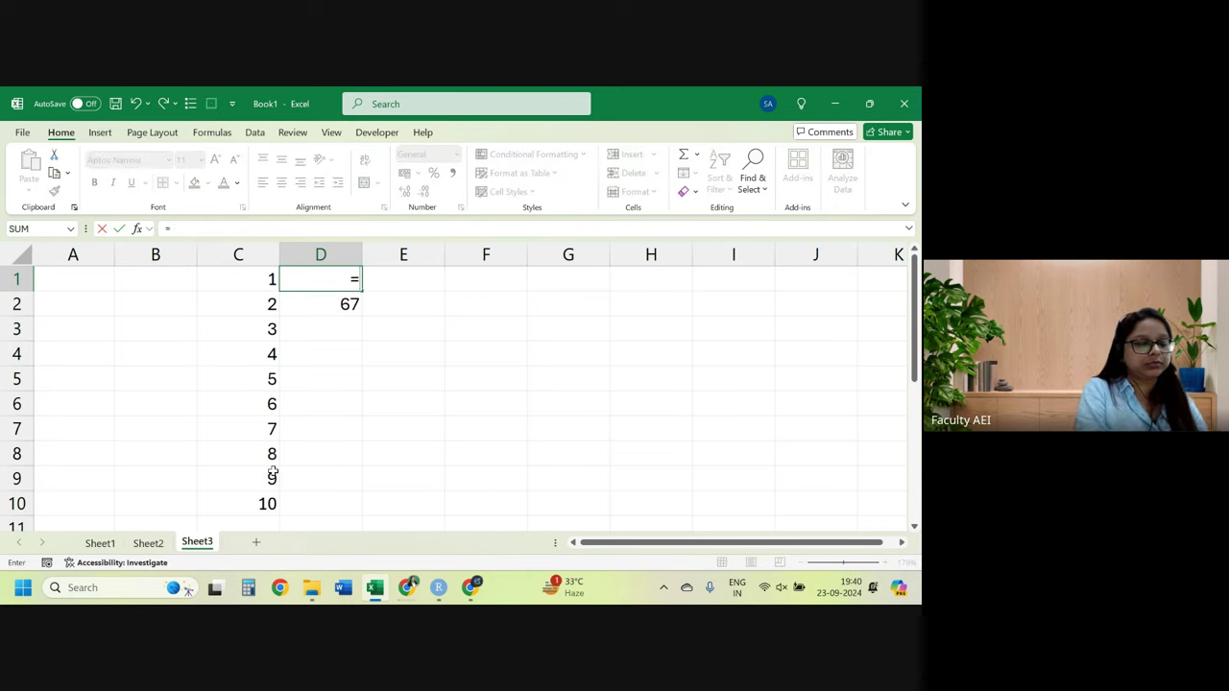
pyautogui.write('rand')
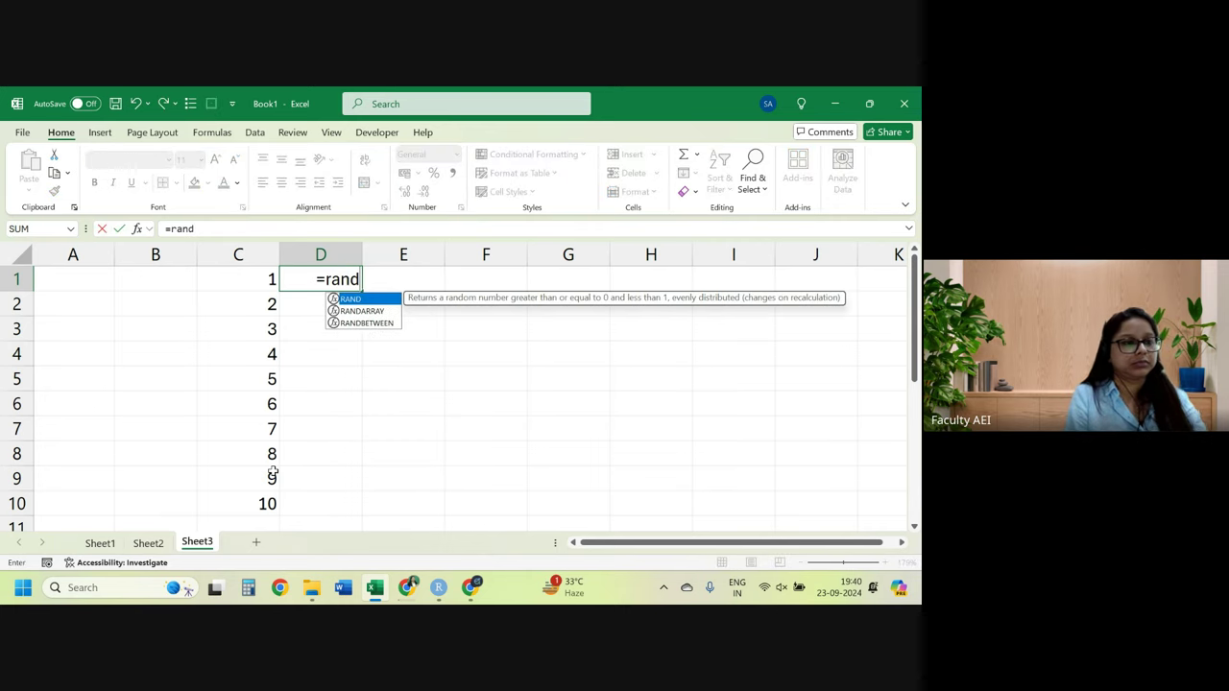
# Enter =RANDBETWEEN(0,100) in D1 and fill it down through D10.
pyautogui.press('Down')
pyautogui.press('Down')
pyautogui.press('Tab')
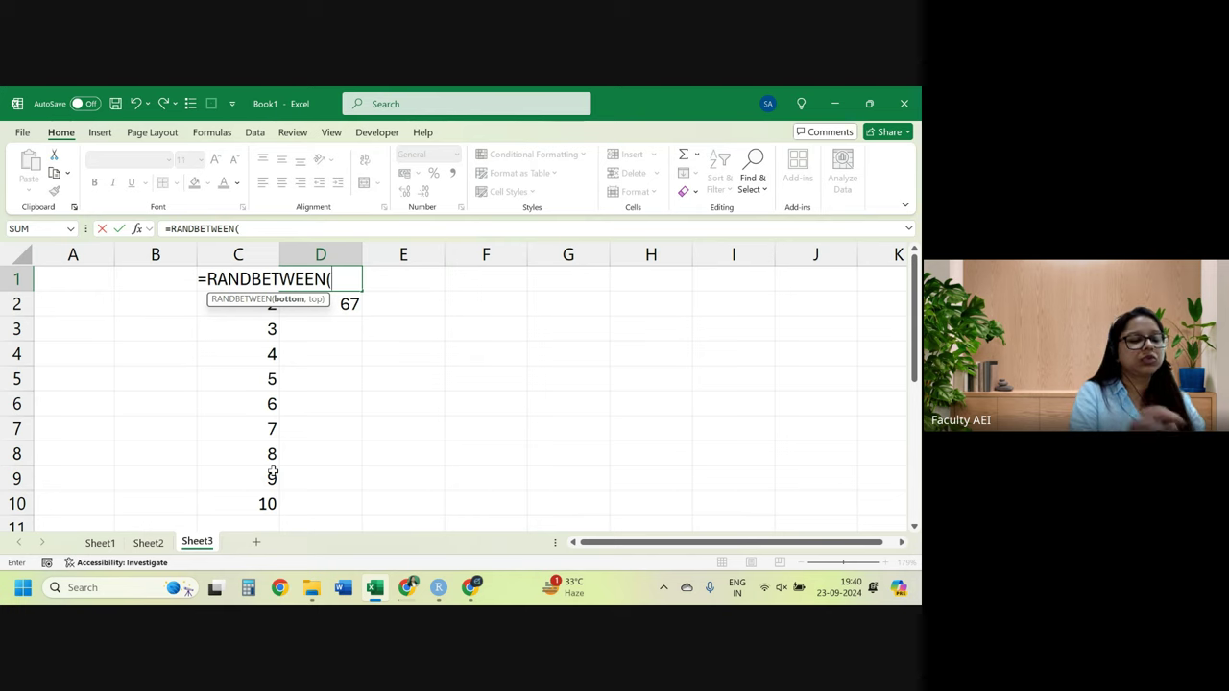
pyautogui.write('0,')
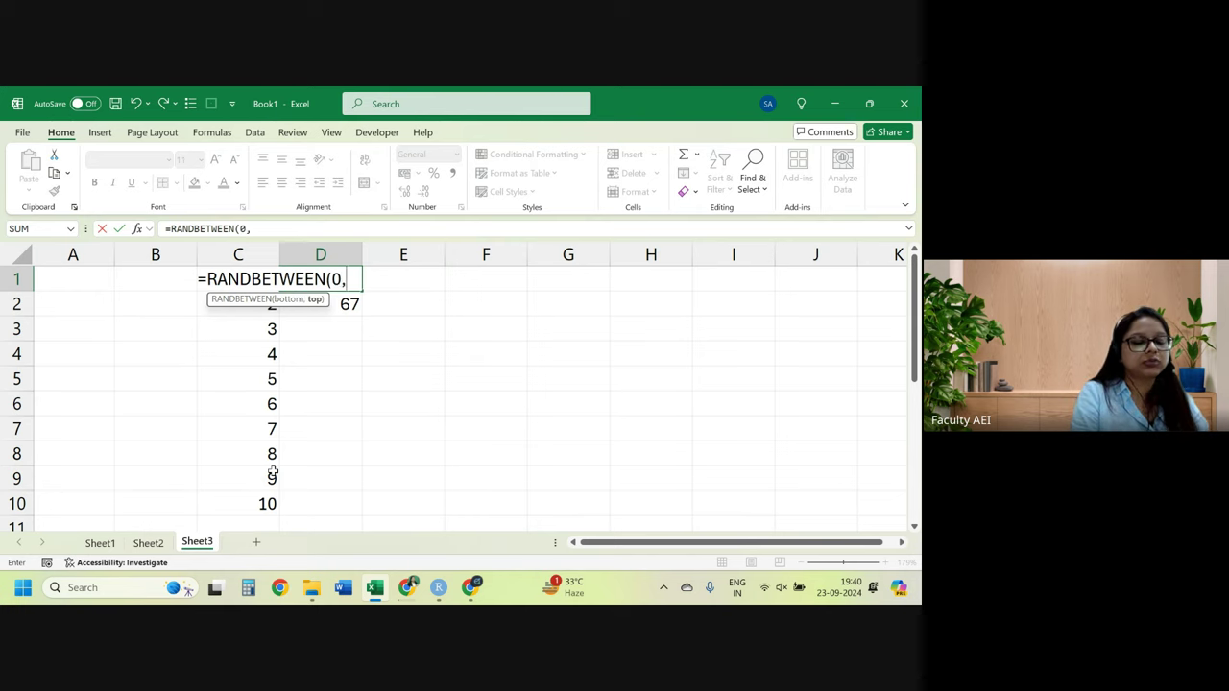
pyautogui.write('100)')
pyautogui.press('Return')
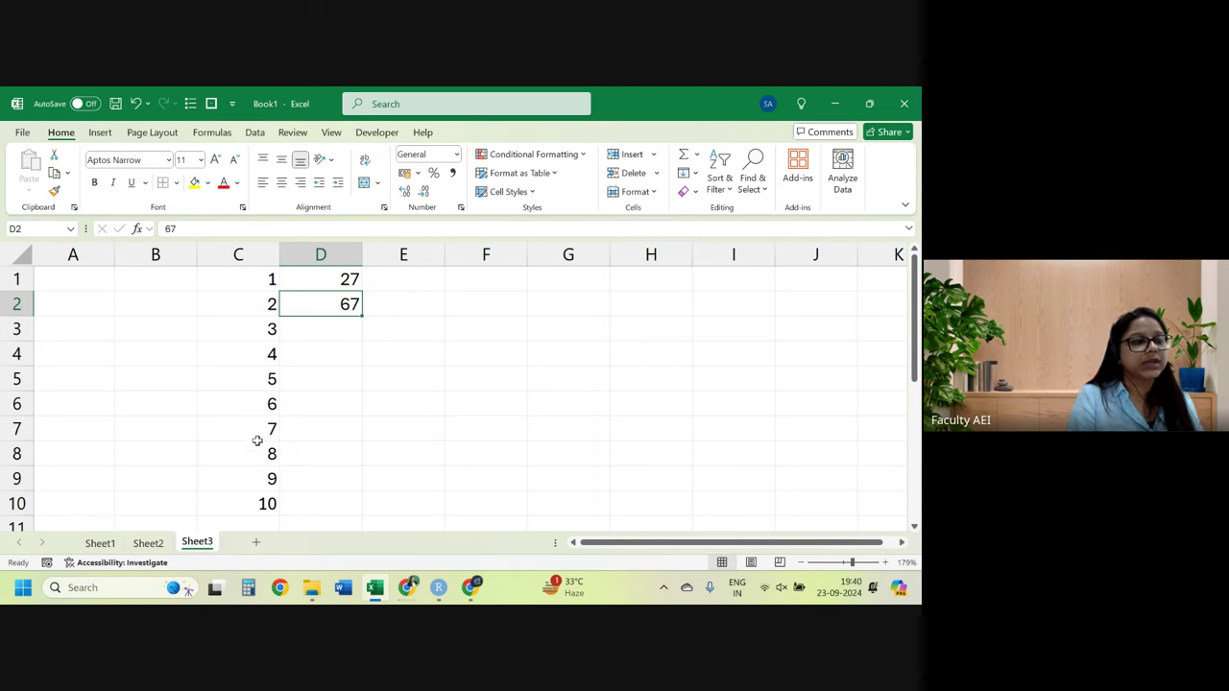
pyautogui.click(351, 278)
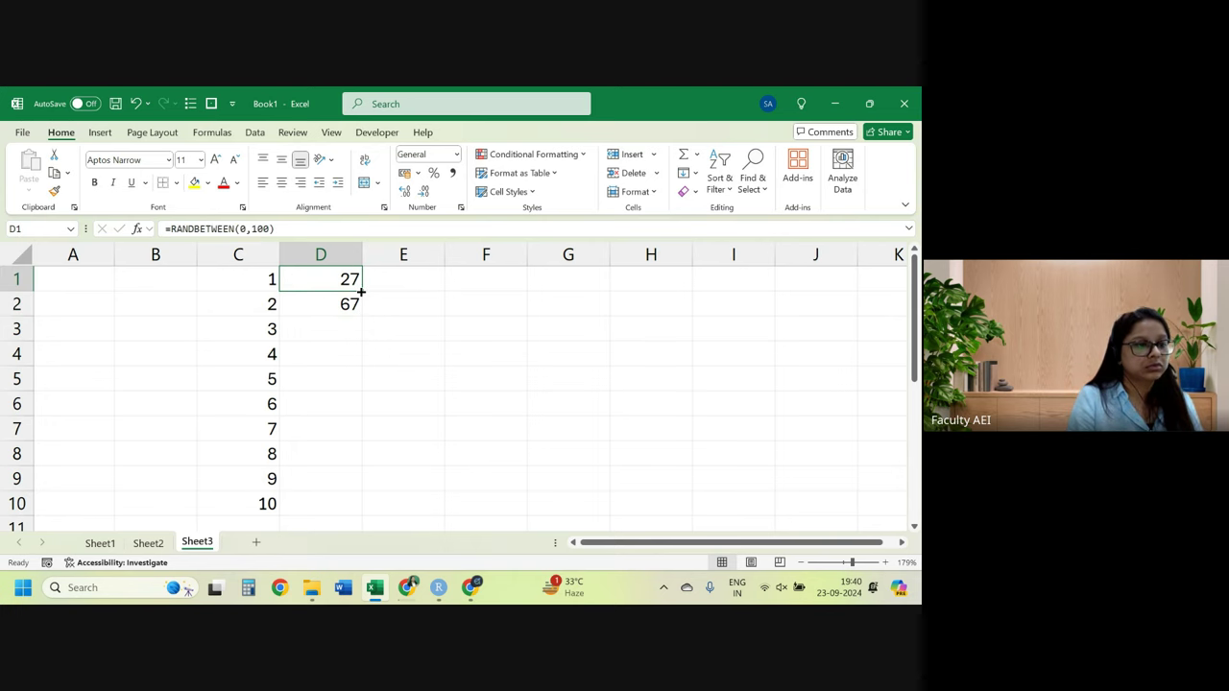
pyautogui.moveTo(361, 291); pyautogui.dragTo(354, 509)
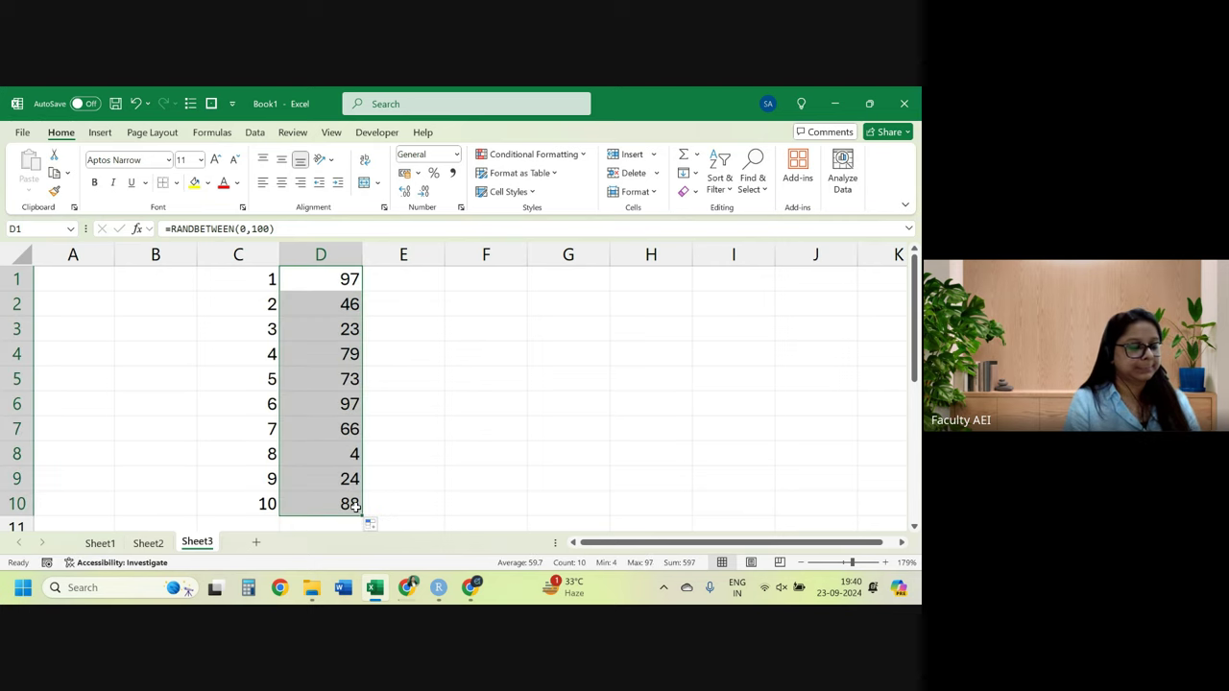
# Copy D1:D10 and paste it back as values only, fixing the random numbers.
pyautogui.hotkey('ctrl', 'c')
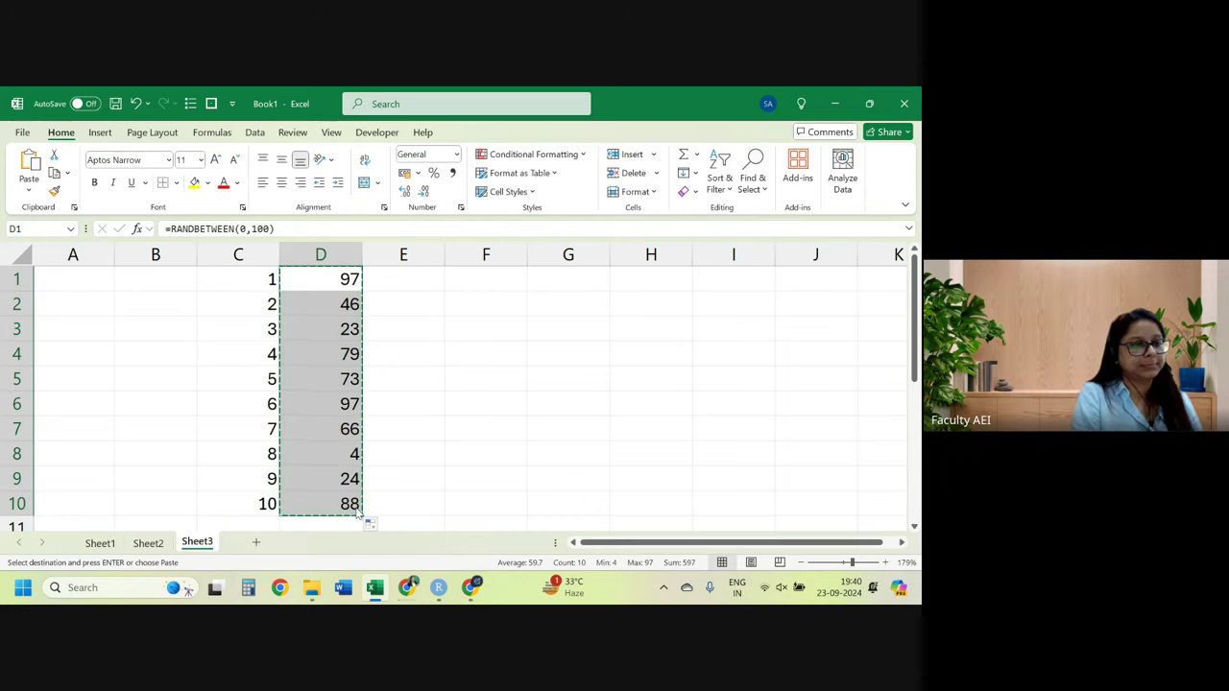
pyautogui.hotkey('ctrl', 'alt', 'v')
pyautogui.press('Return')
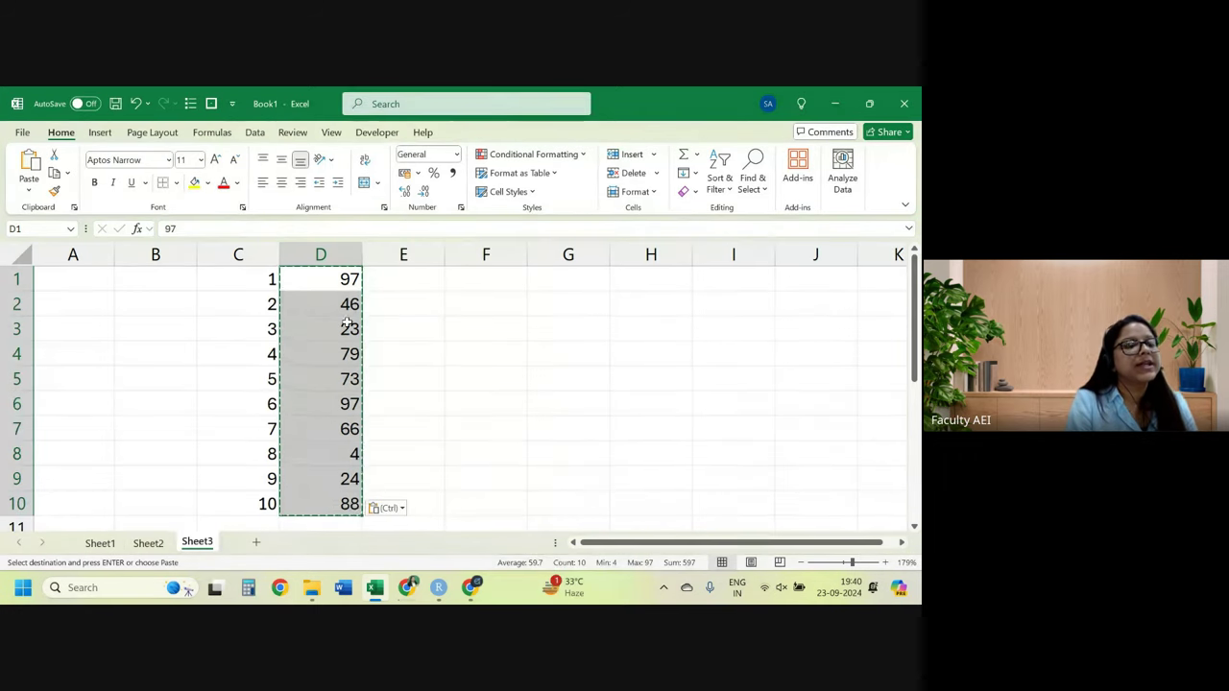
pyautogui.click(341, 332)
pyautogui.click(349, 375)
pyautogui.press('Escape')
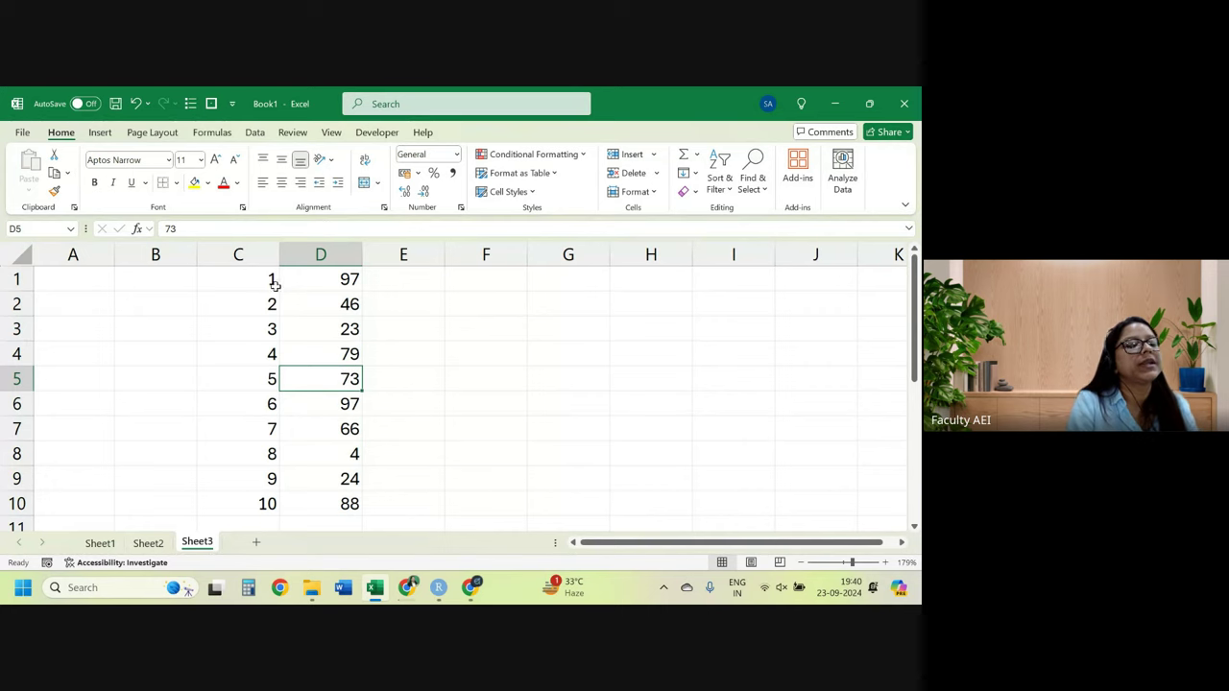
pyautogui.click(352, 283)
pyautogui.click(351, 370)
pyautogui.click(346, 453)
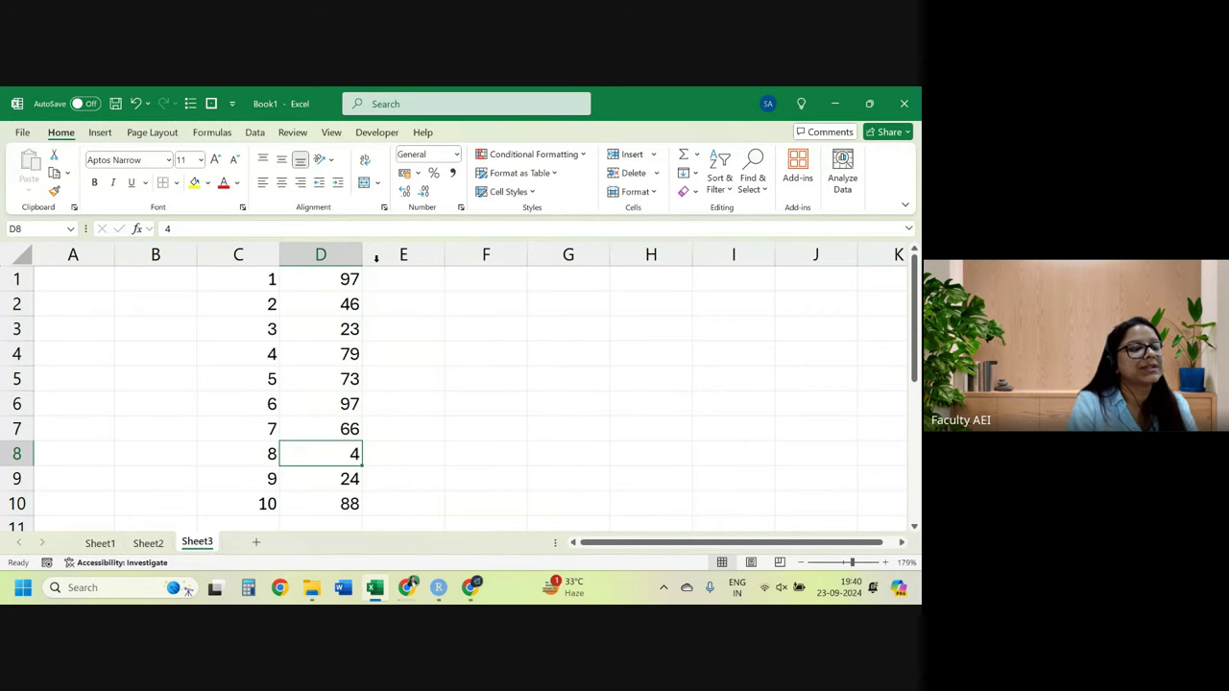
pyautogui.click(487, 296)
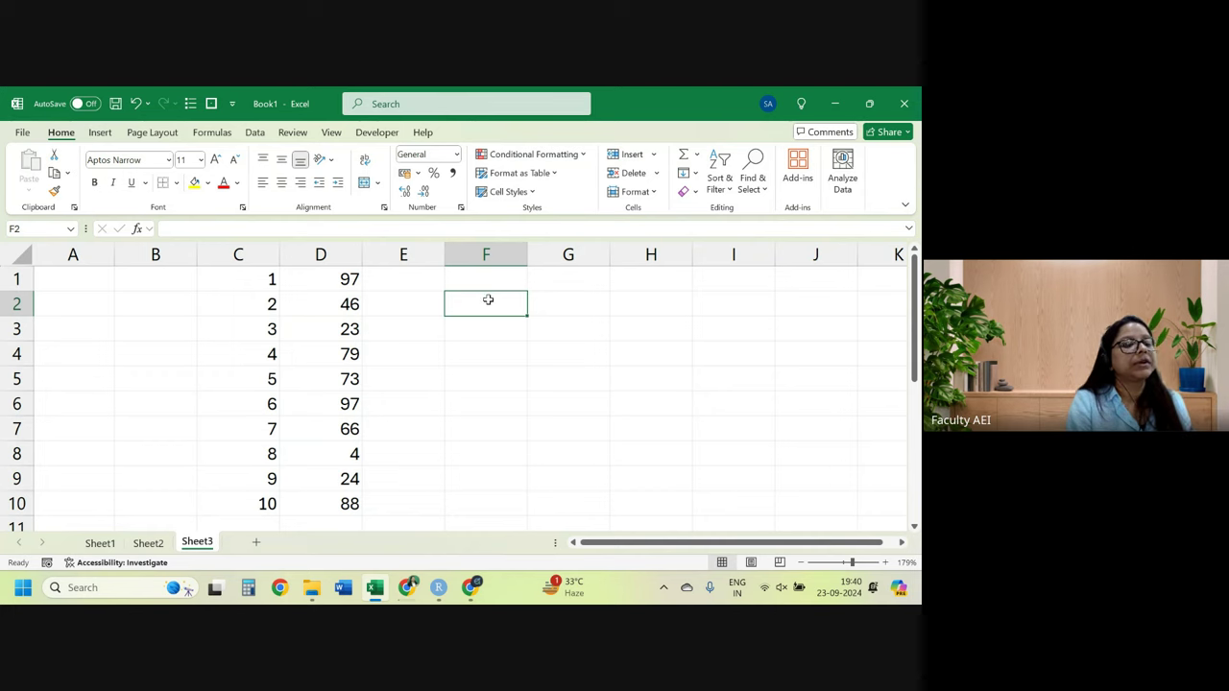
pyautogui.click(474, 280)
pyautogui.click(474, 301)
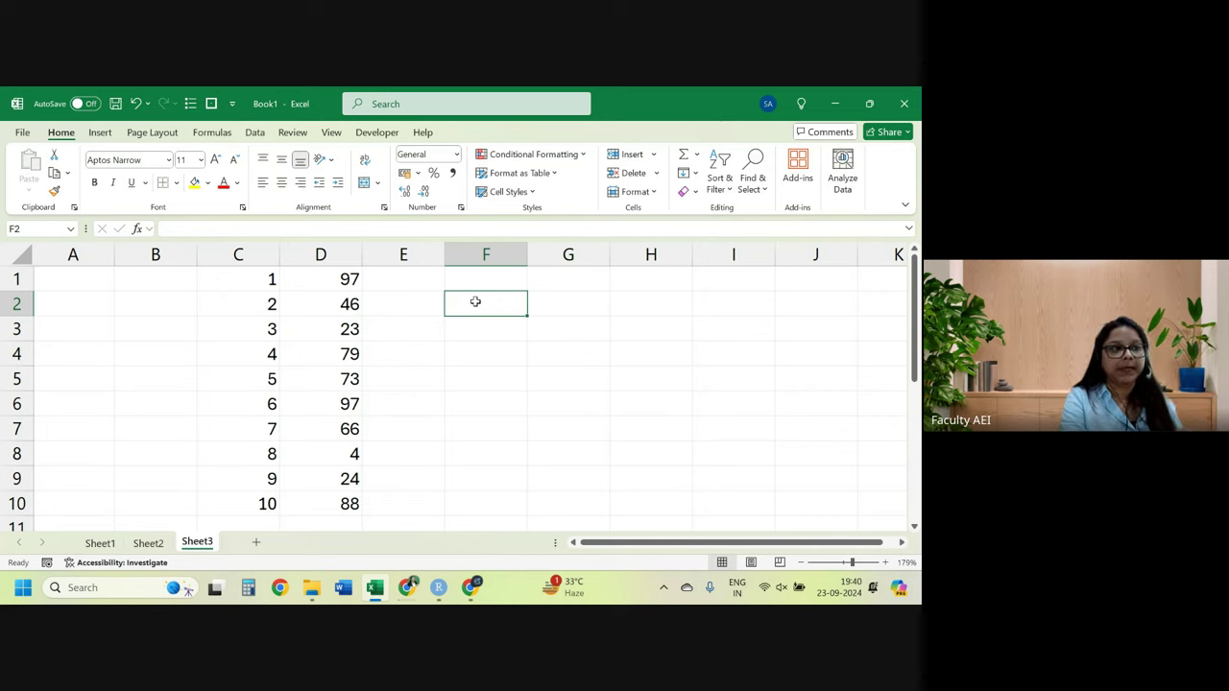
pyautogui.moveTo(267, 298); pyautogui.dragTo(345, 299)
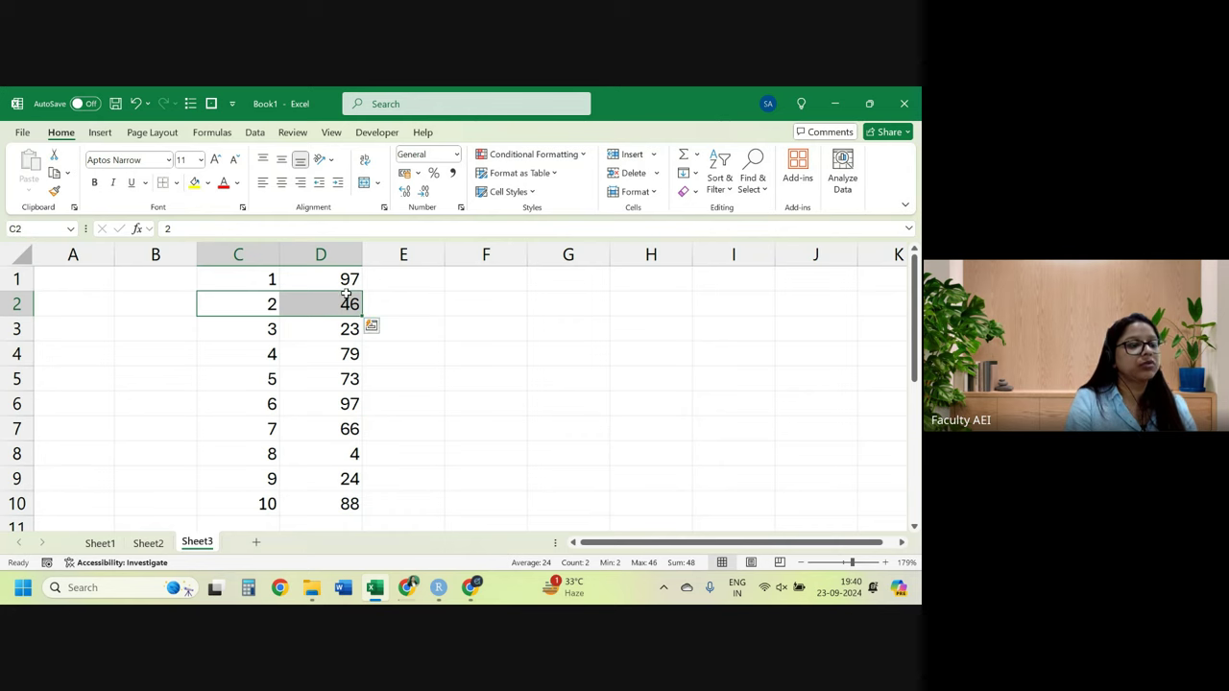
pyautogui.moveTo(270, 363); pyautogui.dragTo(337, 355)
pyautogui.moveTo(257, 410); pyautogui.dragTo(321, 403)
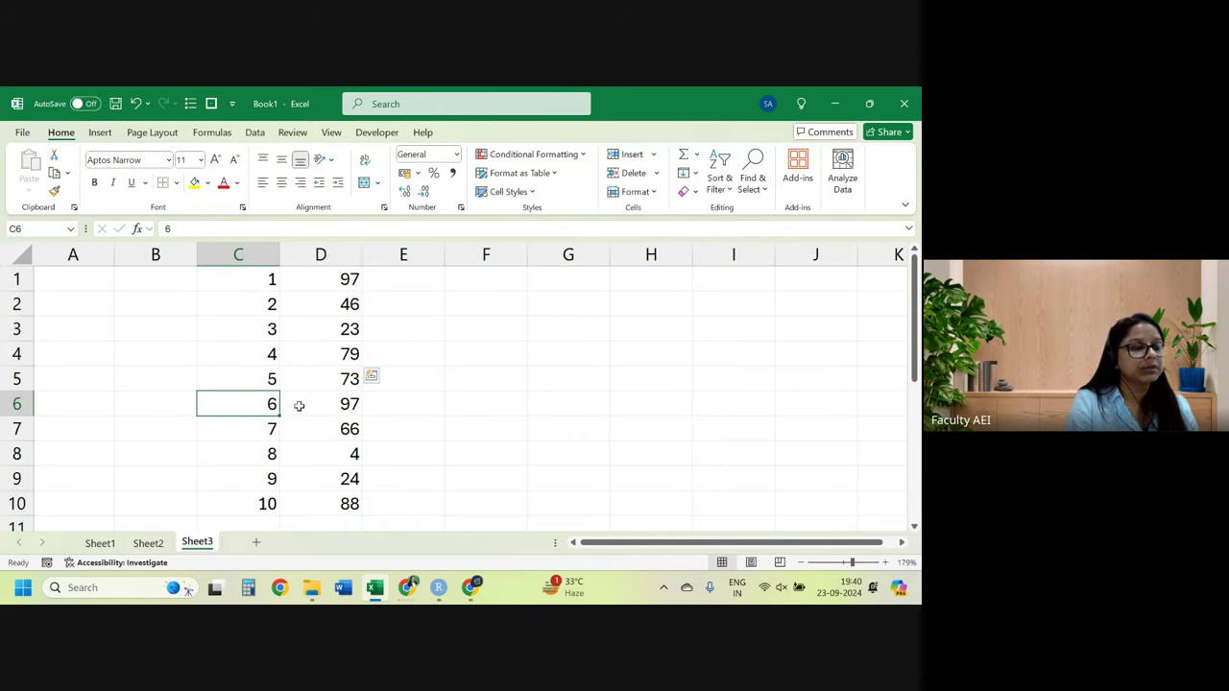
pyautogui.click(276, 452)
pyautogui.moveTo(287, 450); pyautogui.dragTo(338, 453)
pyautogui.moveTo(260, 502); pyautogui.dragTo(346, 506)
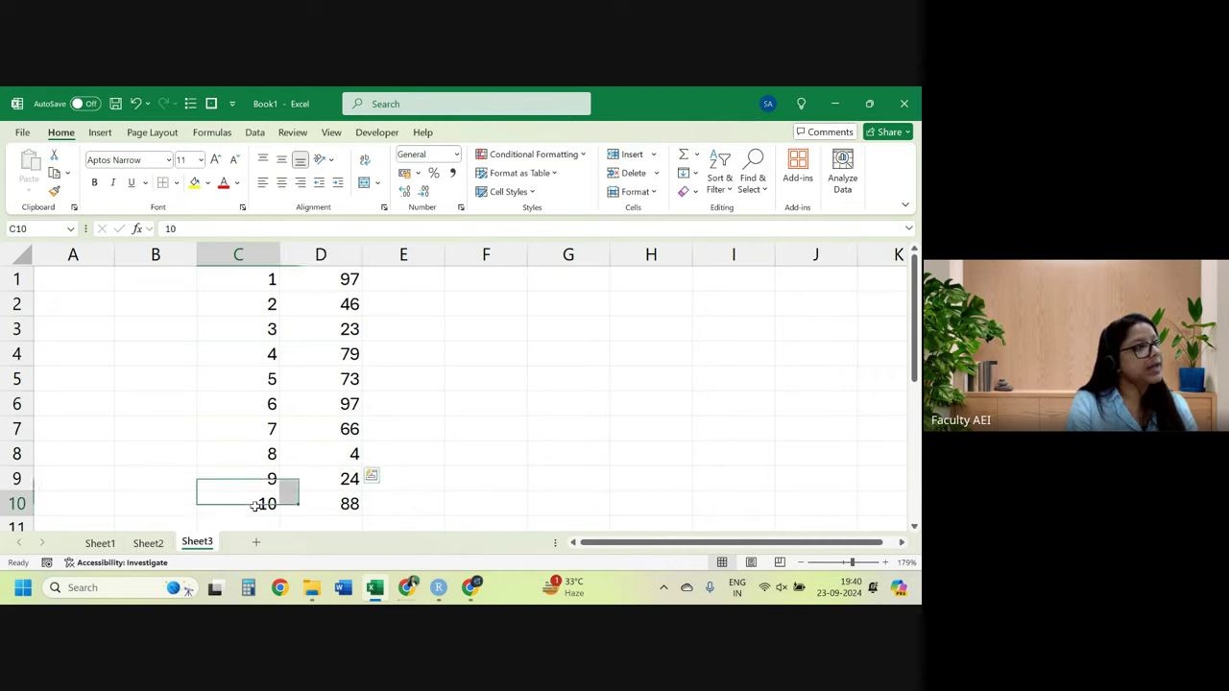
pyautogui.click(507, 311)
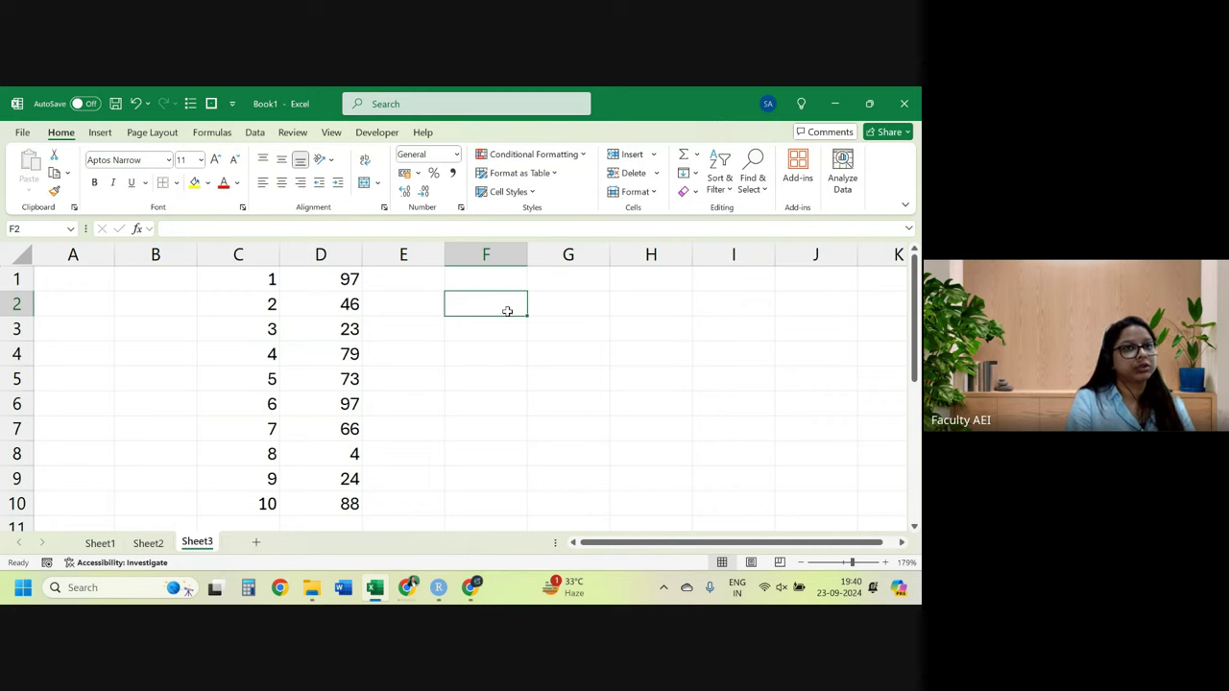
pyautogui.click(348, 279)
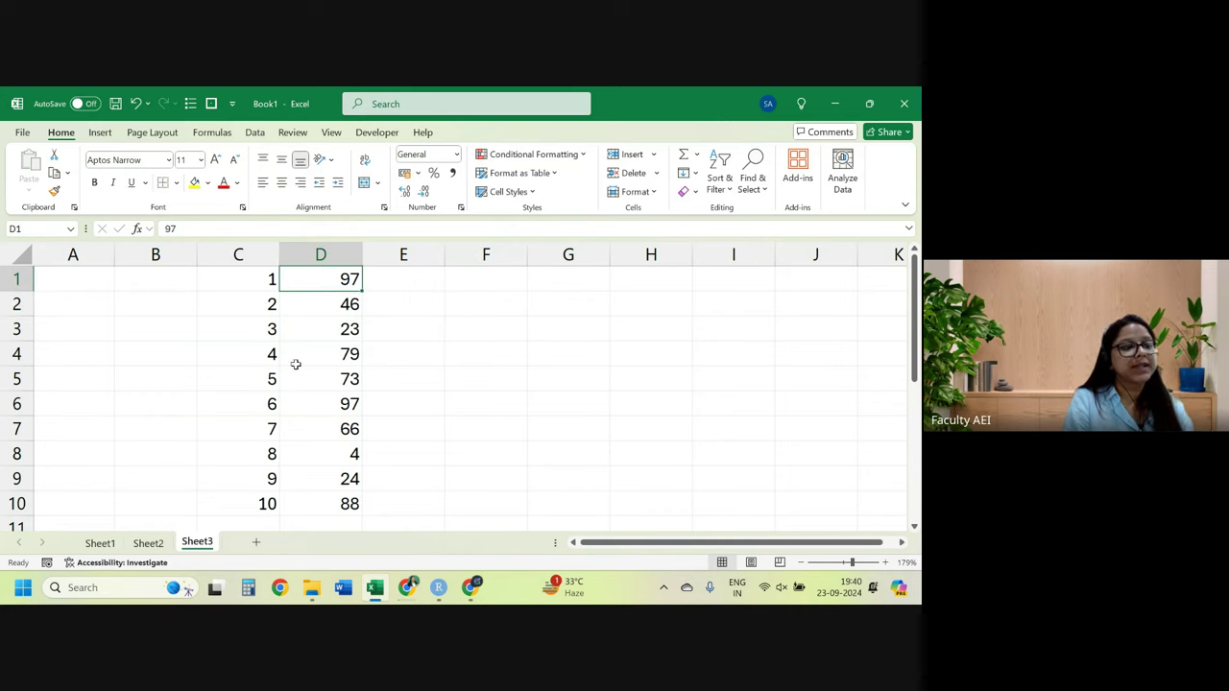
# Insert a blank row 1 and add headers 'serial' in C1 and 'number' in D1.
pyautogui.click(17, 278)
pyautogui.hotkey('ctrl', 'shift', '+')
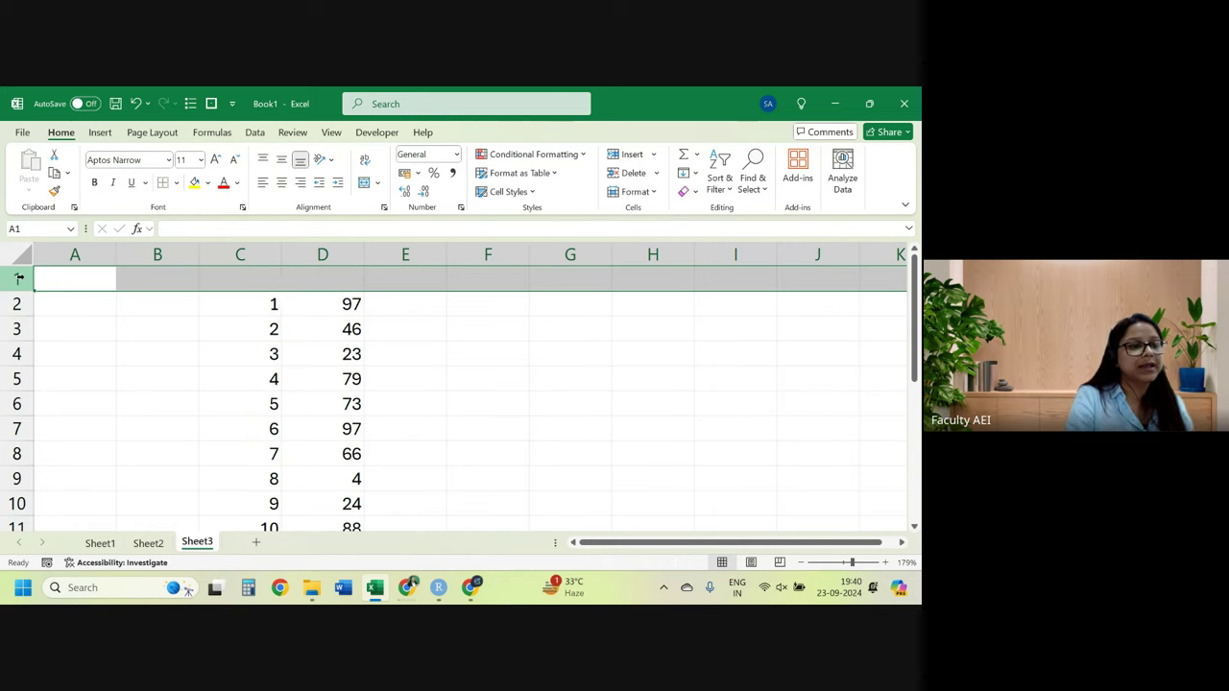
pyautogui.click(283, 280)
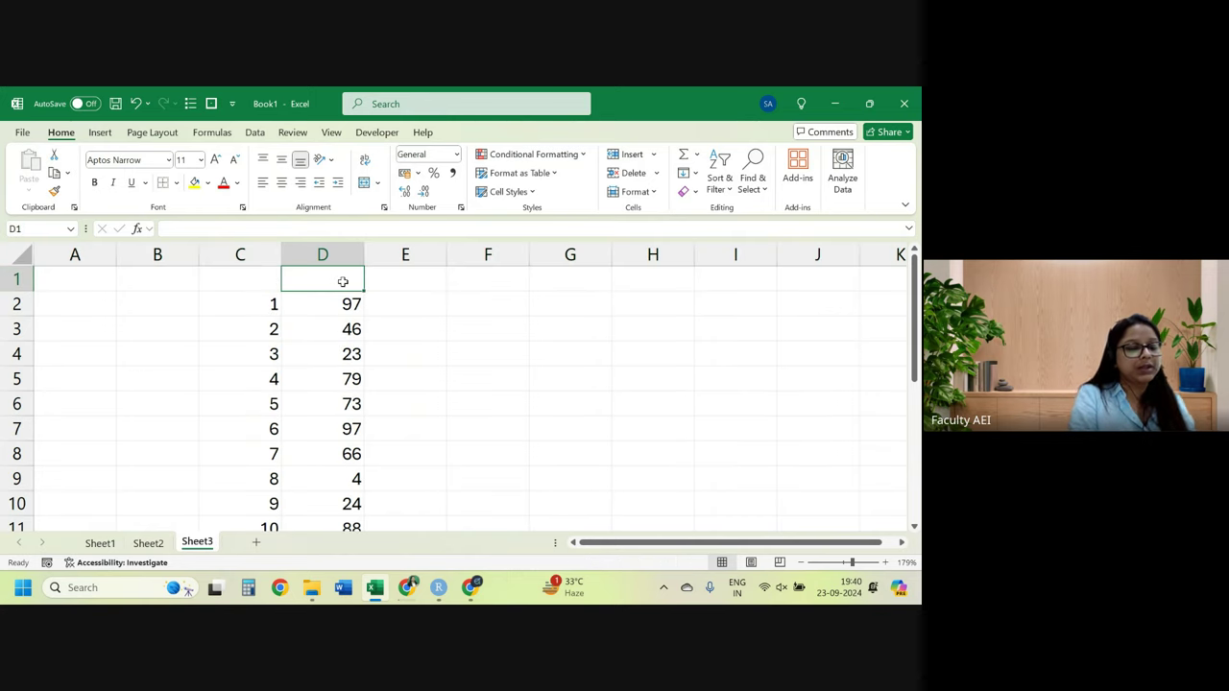
pyautogui.write('number')
pyautogui.press('Left')
pyautogui.write('s')
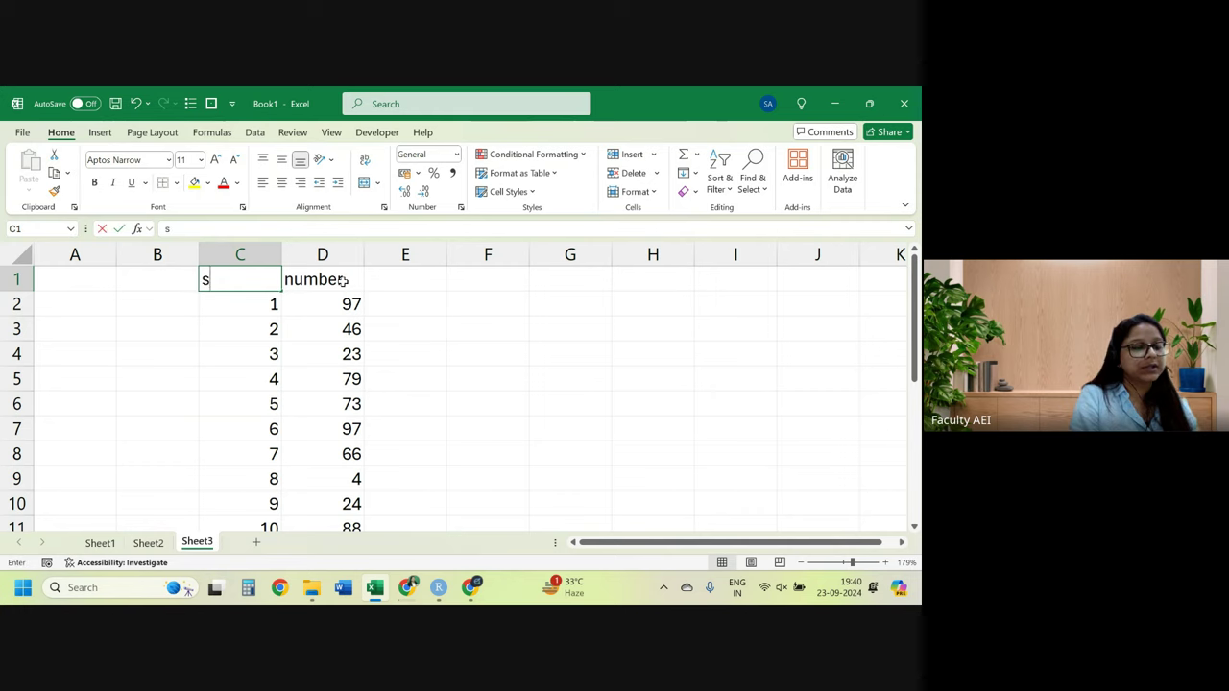
pyautogui.write('erial')
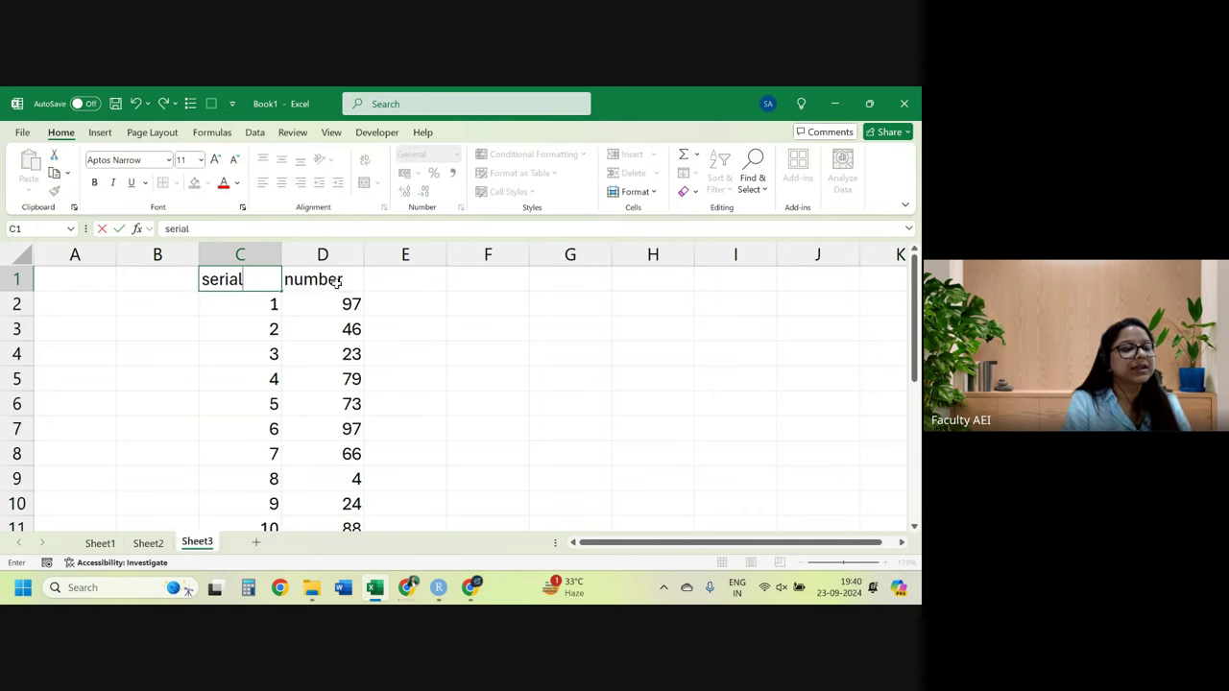
pyautogui.click(335, 281)
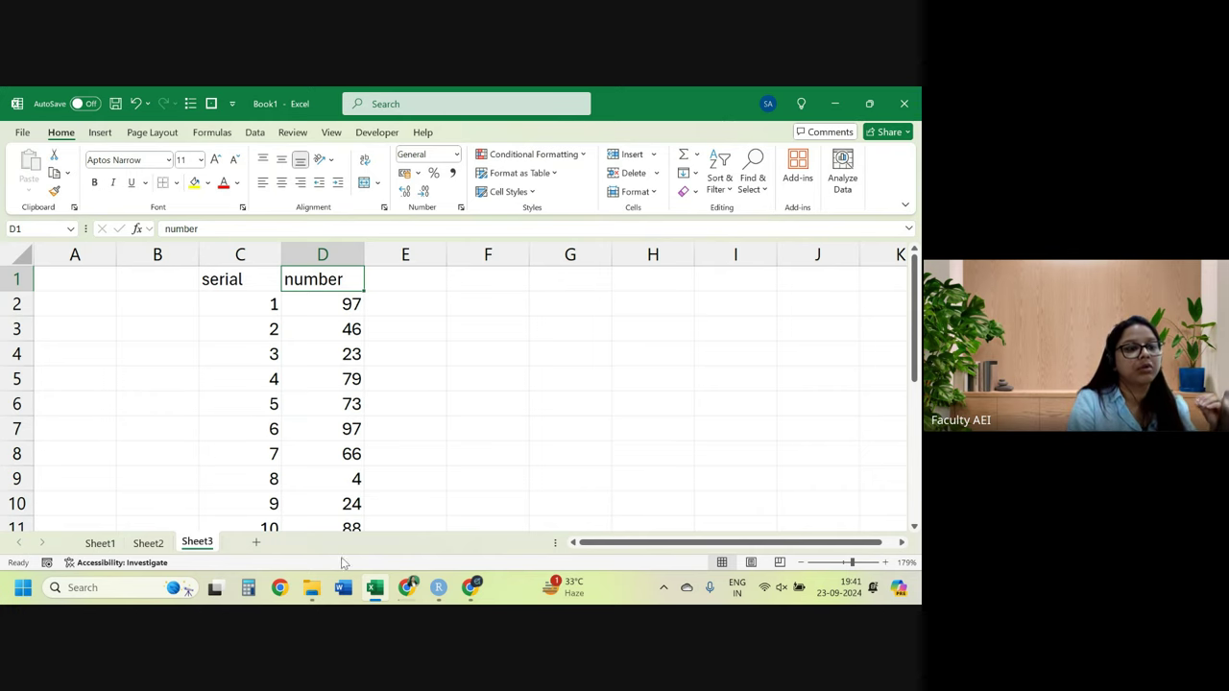
# Enter the even numbers 2, 4, 6, 8, 10 into F2:F6.
pyautogui.click(499, 298)
pyautogui.write('2')
pyautogui.press('Return')
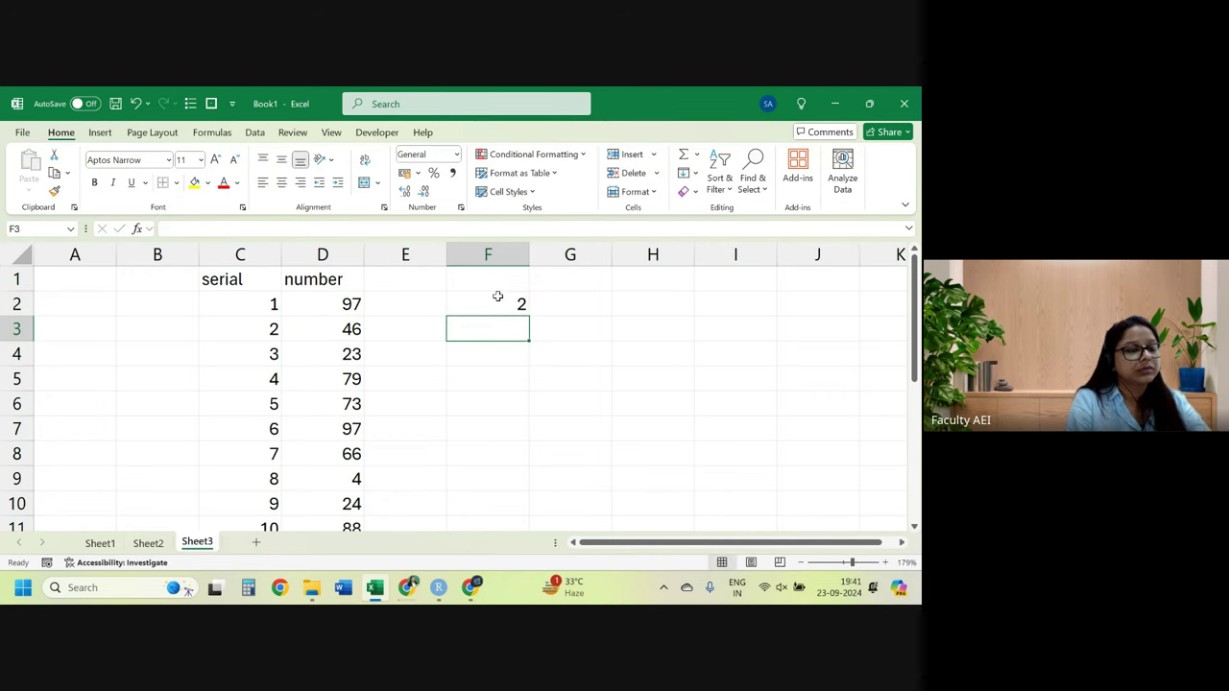
pyautogui.write('4 6 8 ')
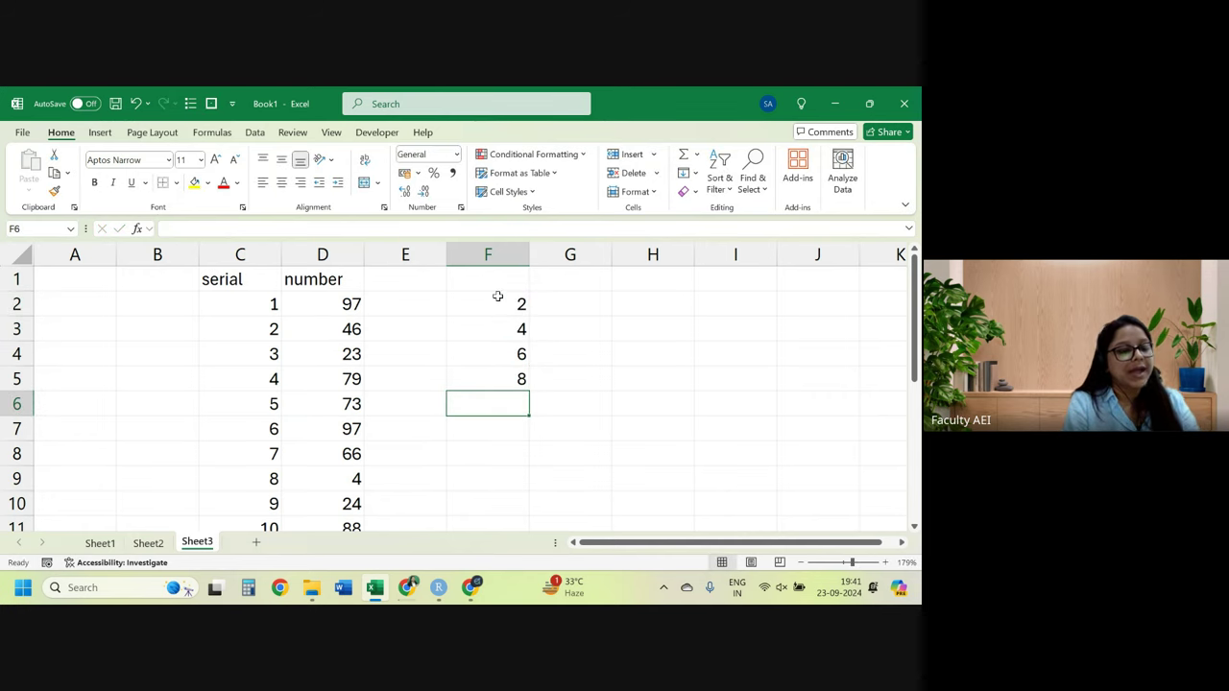
pyautogui.write('10')
pyautogui.press('Return')
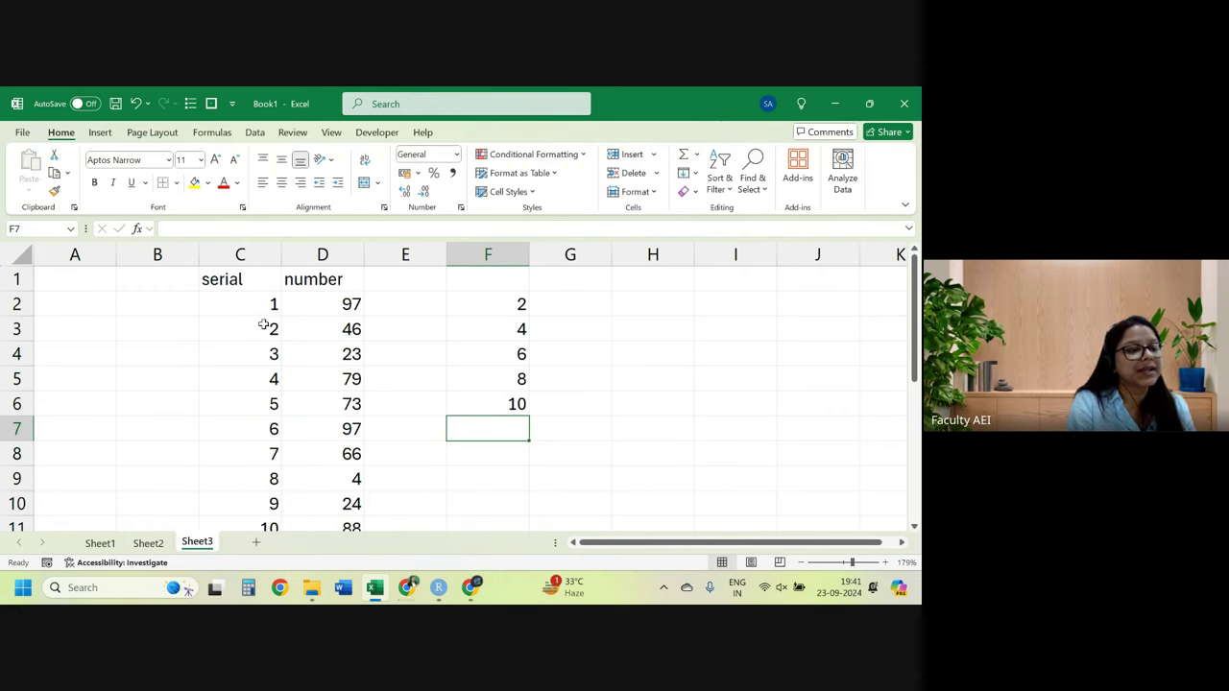
# Compare them with the serials 4, 6, 8 and 10 in C5, C7, C9 and C11.
pyautogui.click(270, 380)
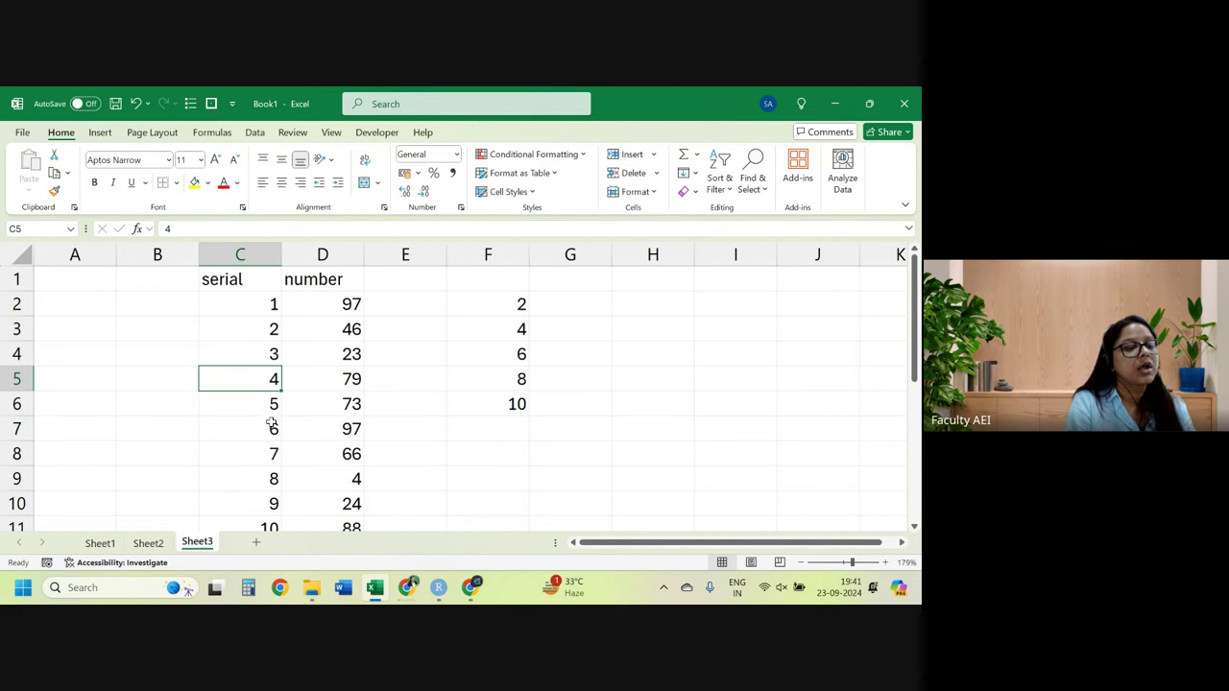
pyautogui.click(273, 429)
pyautogui.click(268, 488)
pyautogui.click(269, 527)
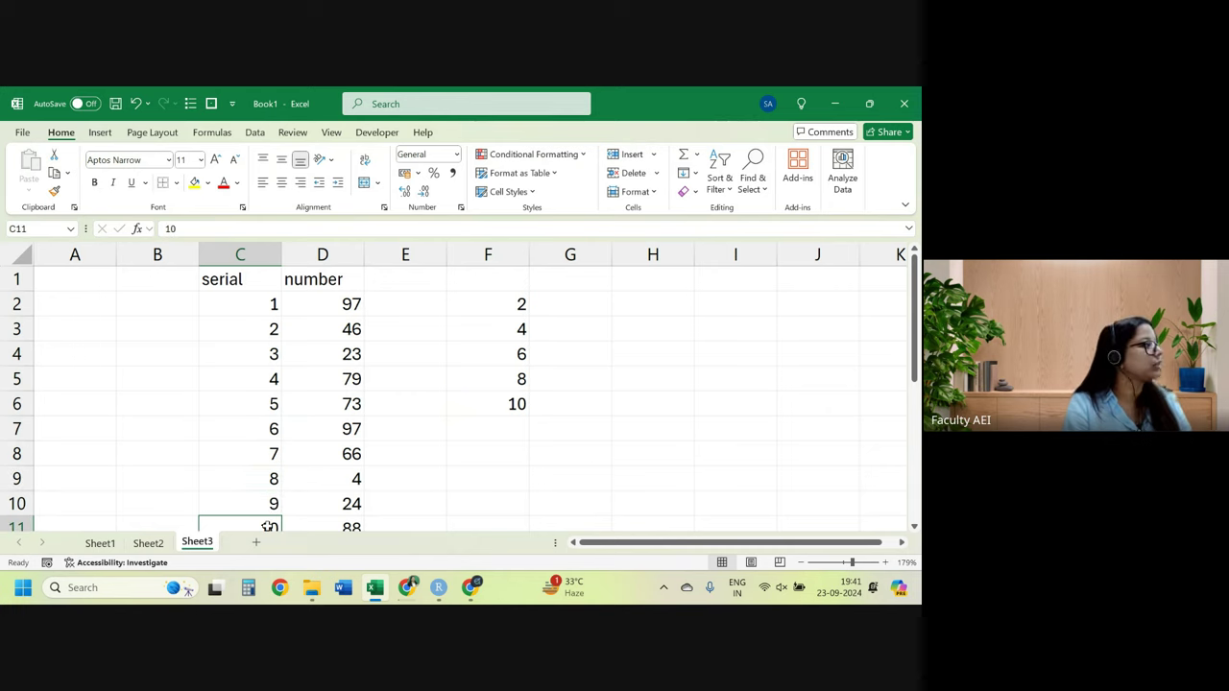
# Clear F2:F6 and refill it with the sequence 1 to 5.
pyautogui.moveTo(509, 305); pyautogui.dragTo(502, 398)
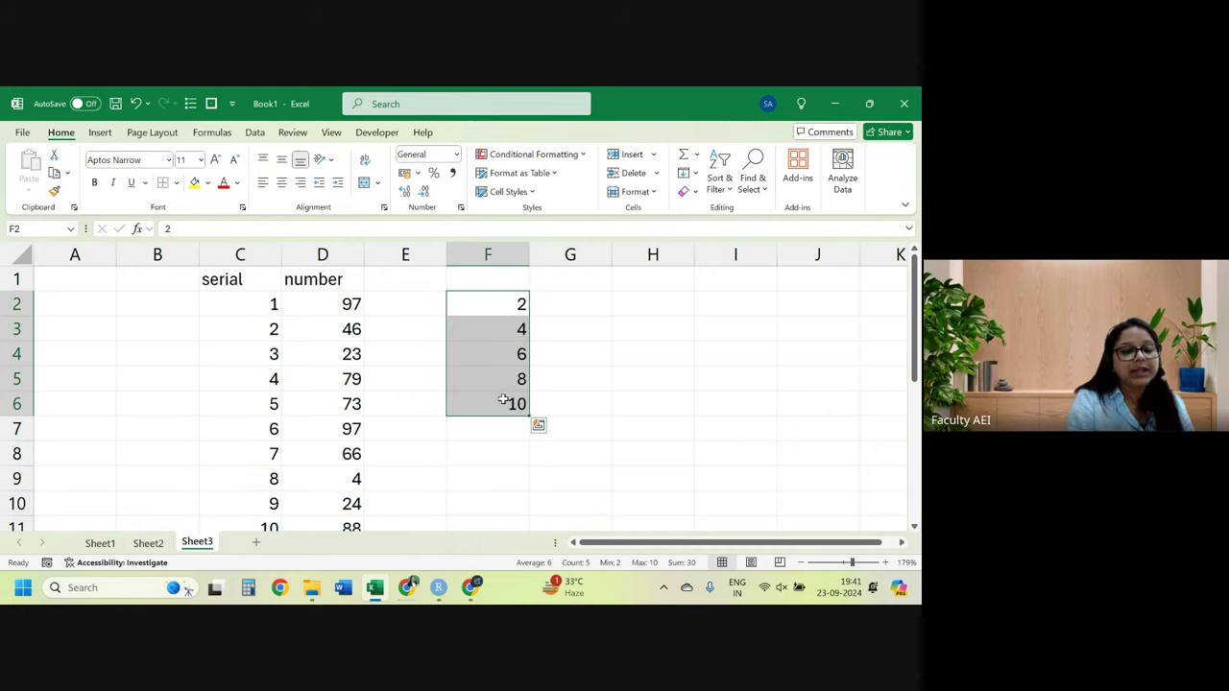
pyautogui.press('Delete')
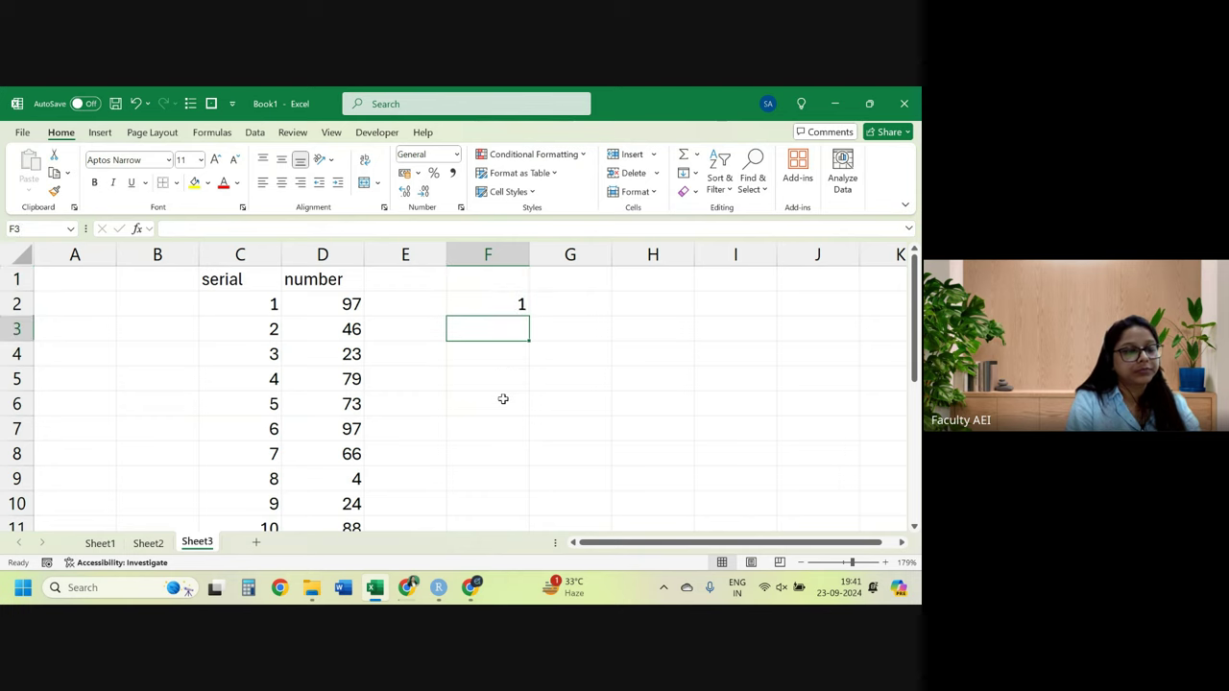
pyautogui.write('5')
pyautogui.press('Return')
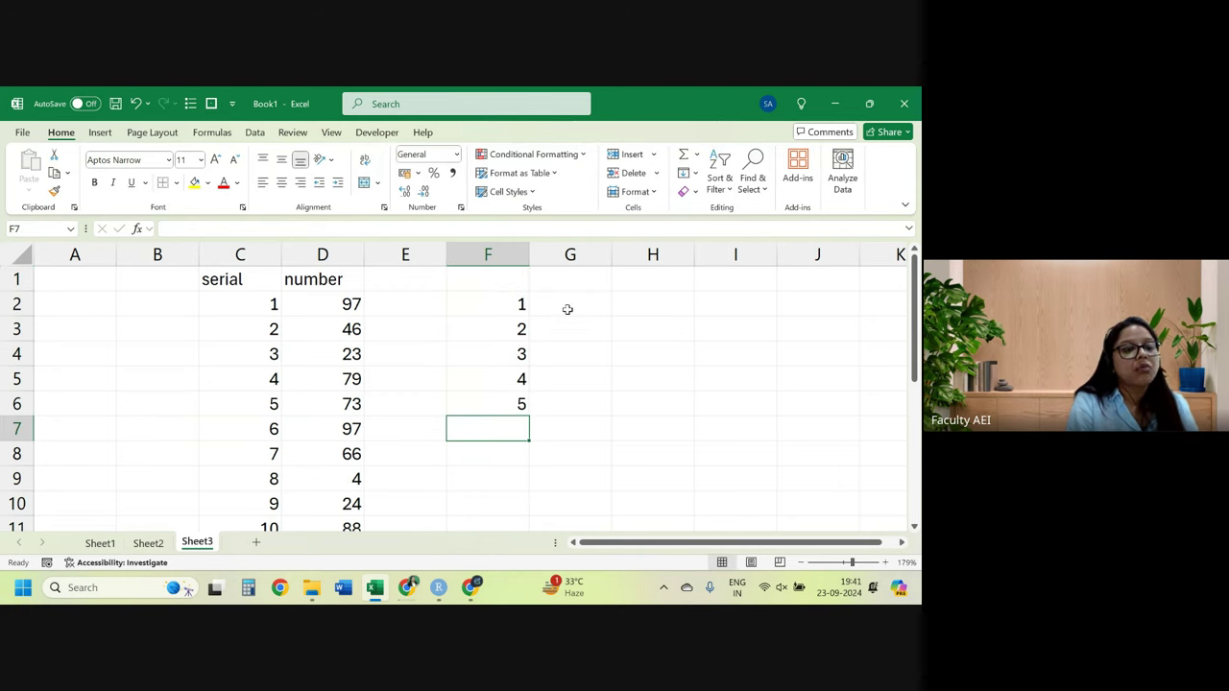
pyautogui.moveTo(510, 304); pyautogui.dragTo(515, 401)
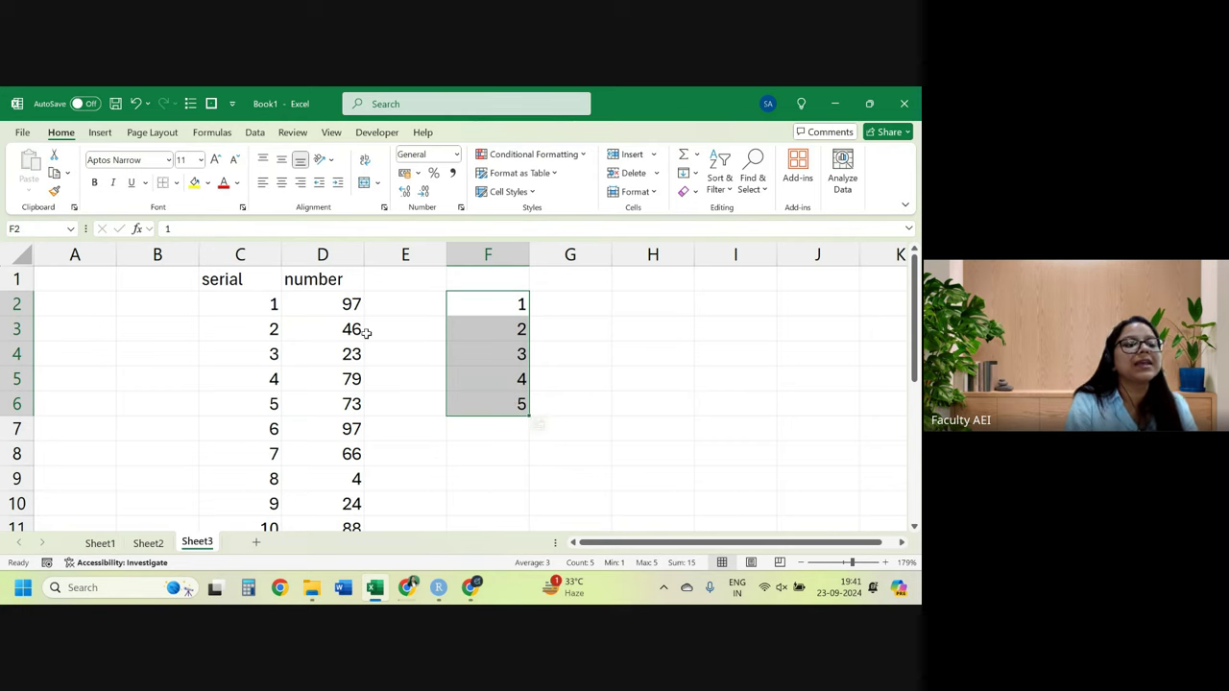
pyautogui.scroll(-3, 288, 317)
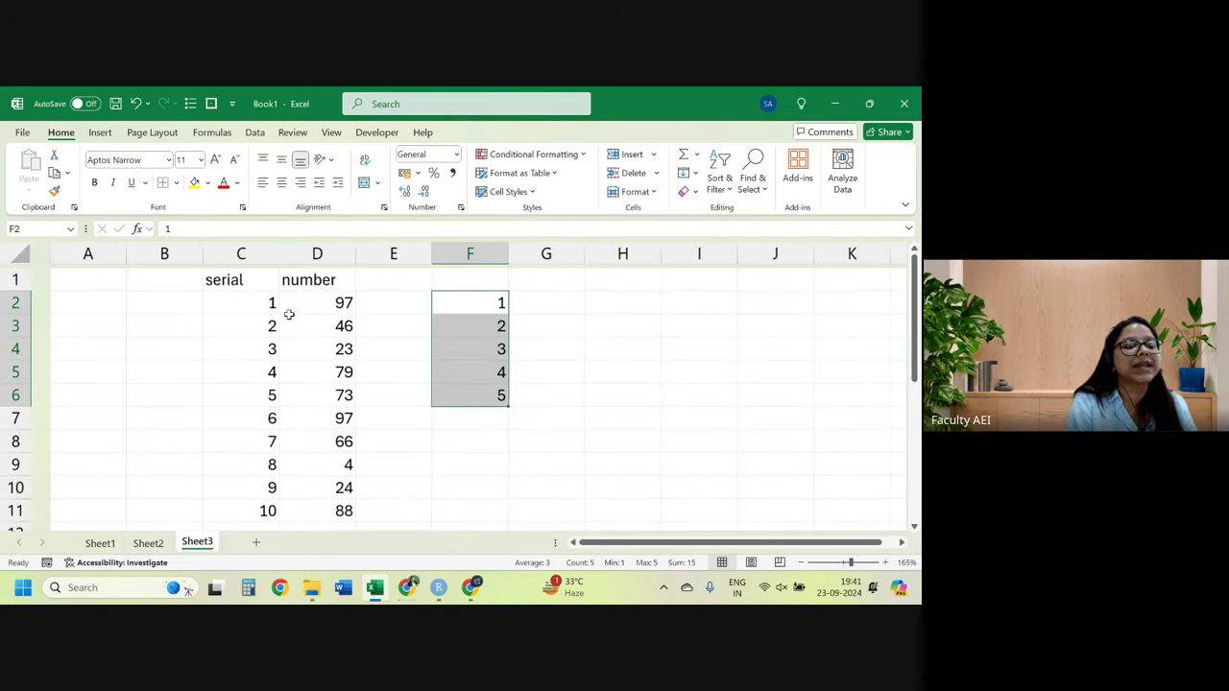
pyautogui.doubleClick(509, 302)
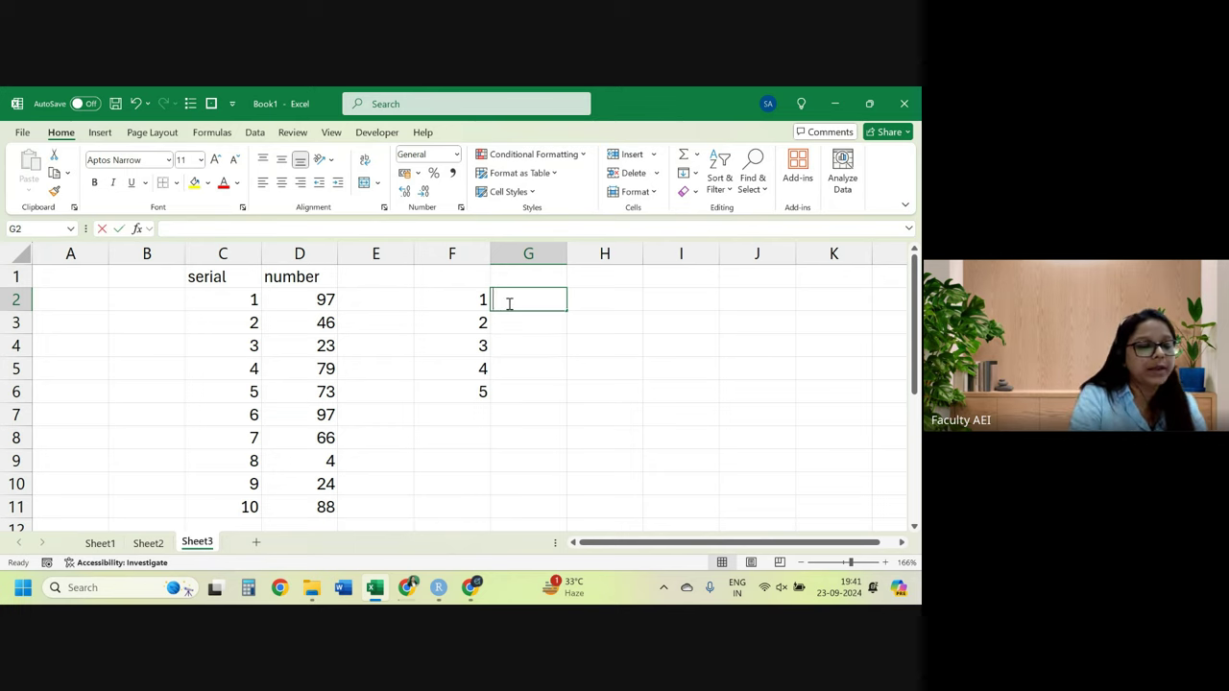
# Enter =OFFSET($D$1,F2*2,0) in G2, which returns 46.
pyautogui.write('=offset')
pyautogui.press('Tab')
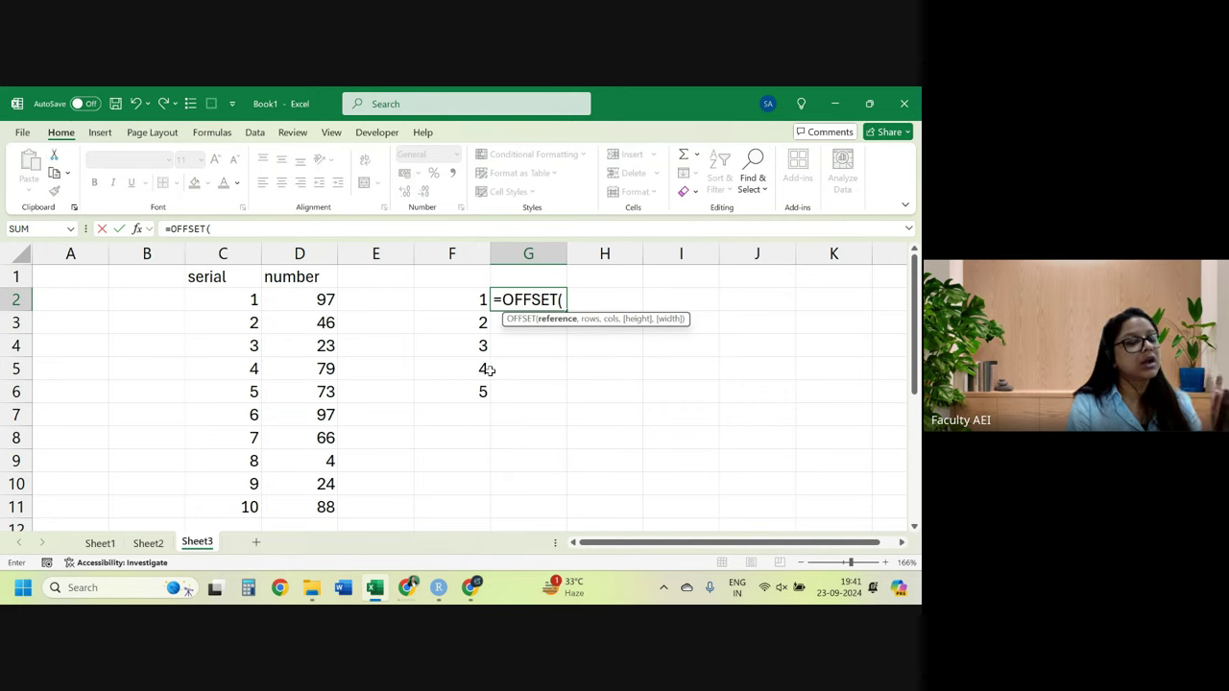
pyautogui.click(314, 274)
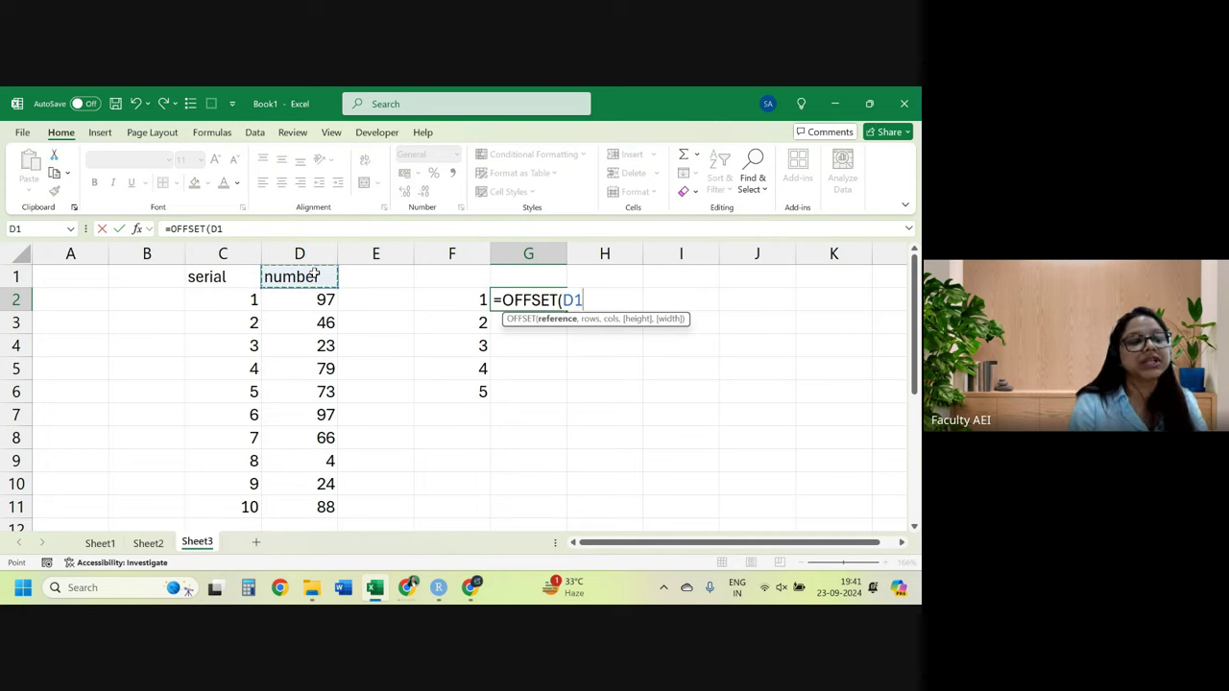
pyautogui.press('F4')
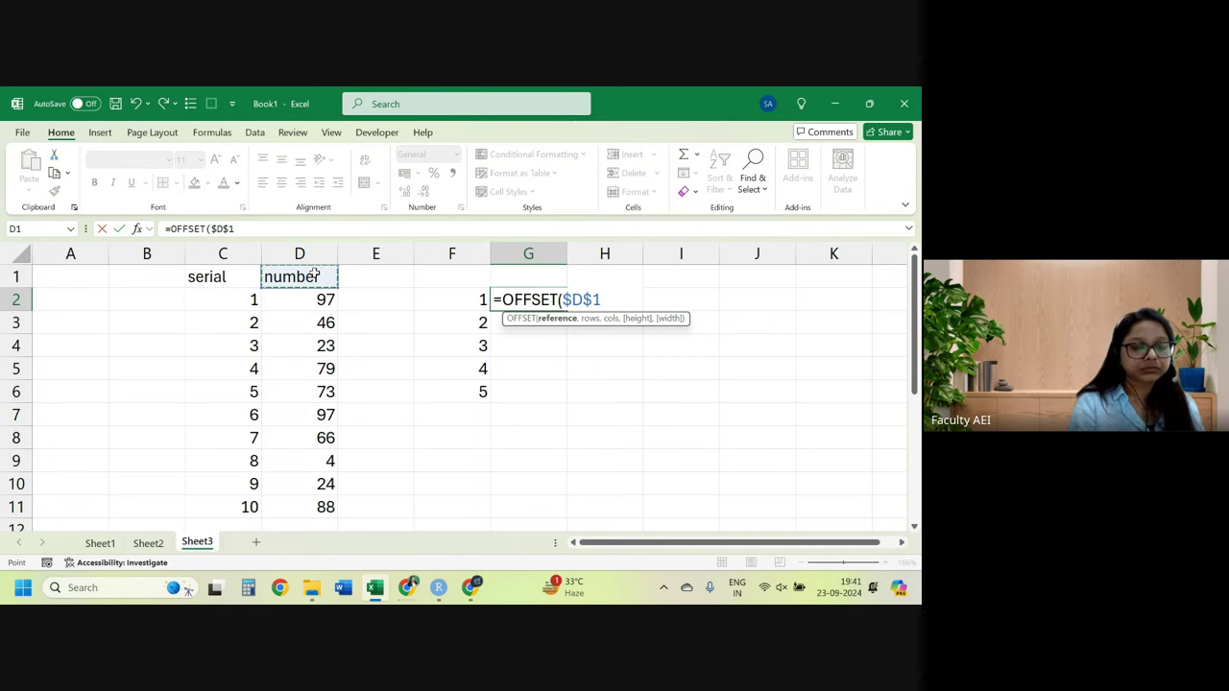
pyautogui.write(',2')
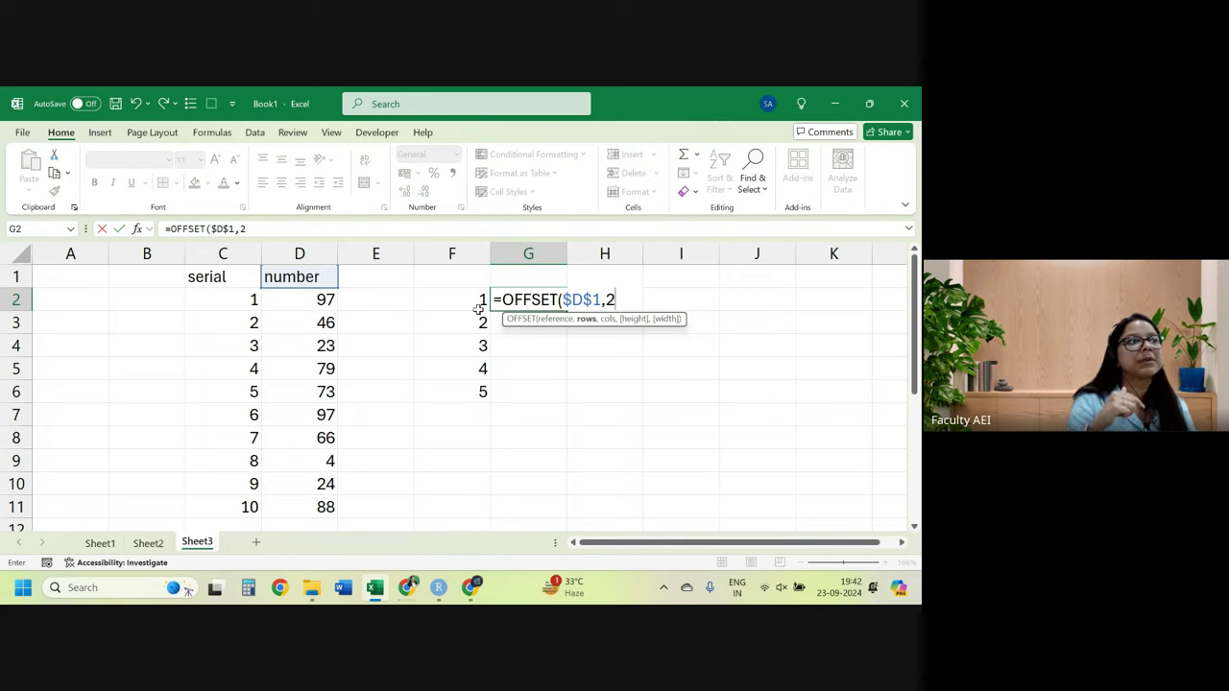
pyautogui.press('BackSpace')
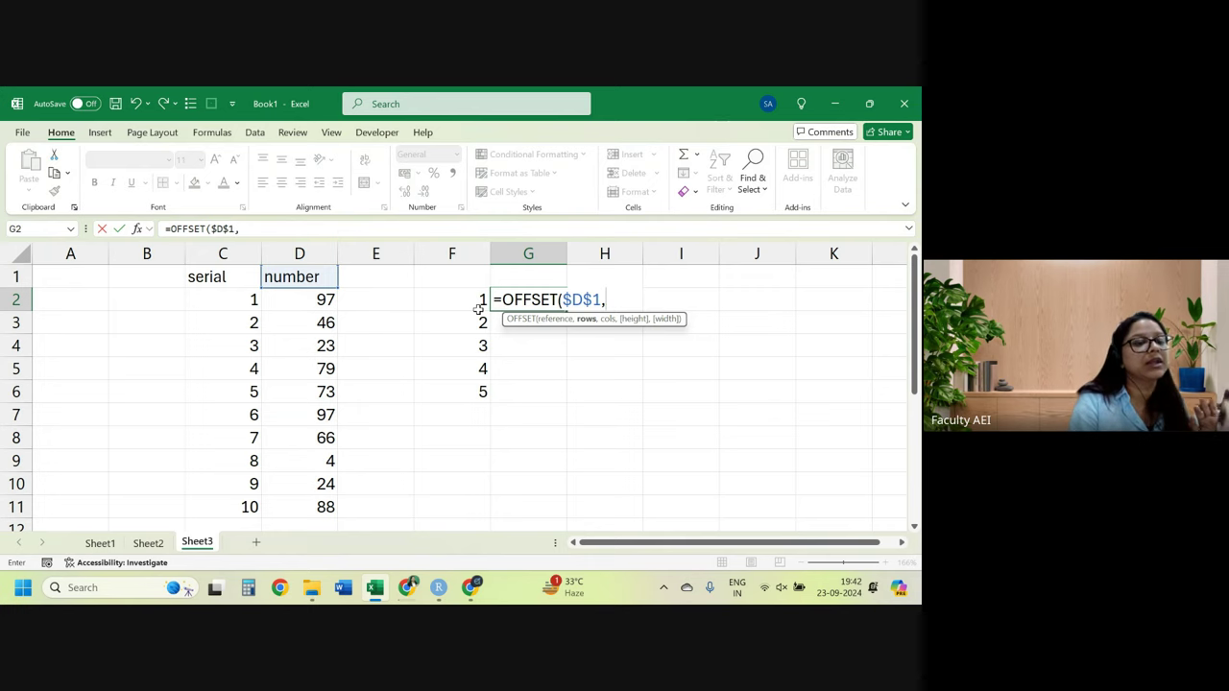
pyautogui.click(468, 300)
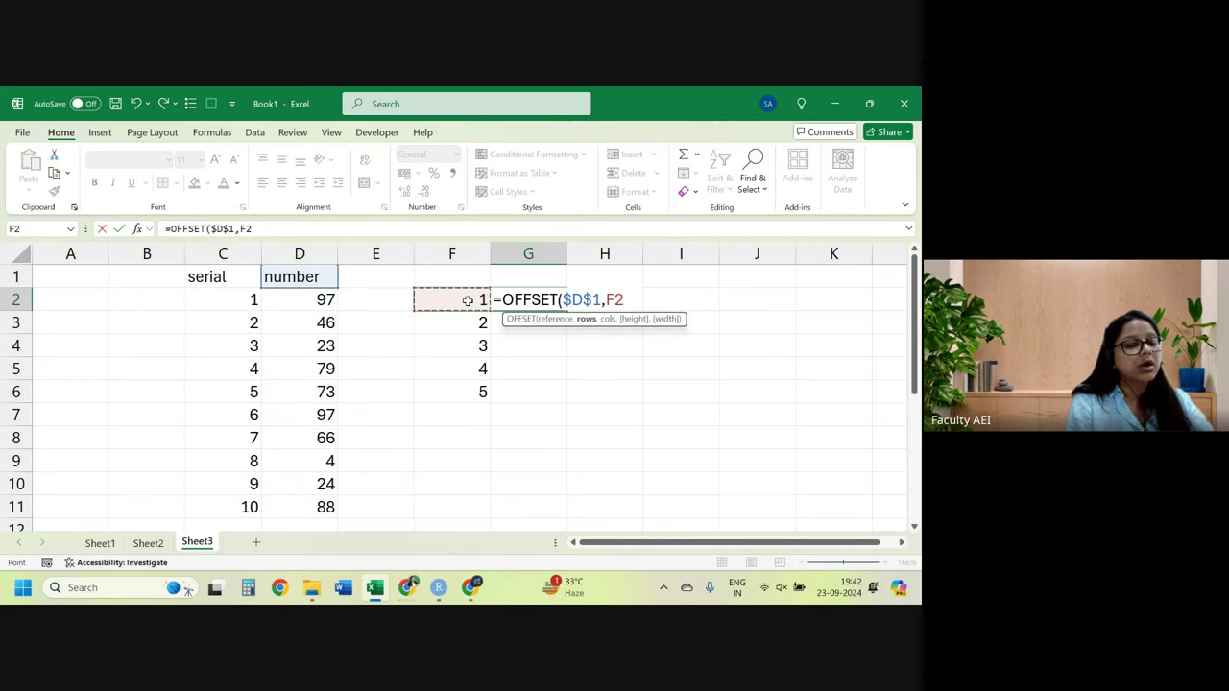
pyautogui.write('*2,')
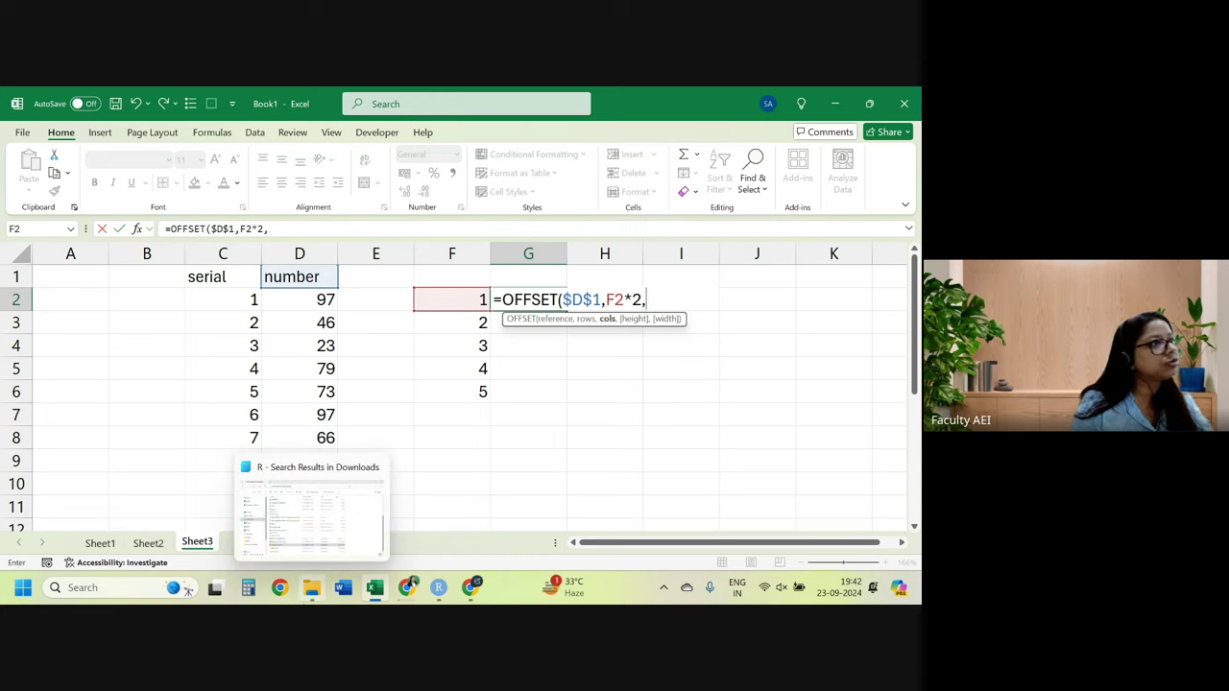
pyautogui.moveTo(311, 588)
pyautogui.write('0')
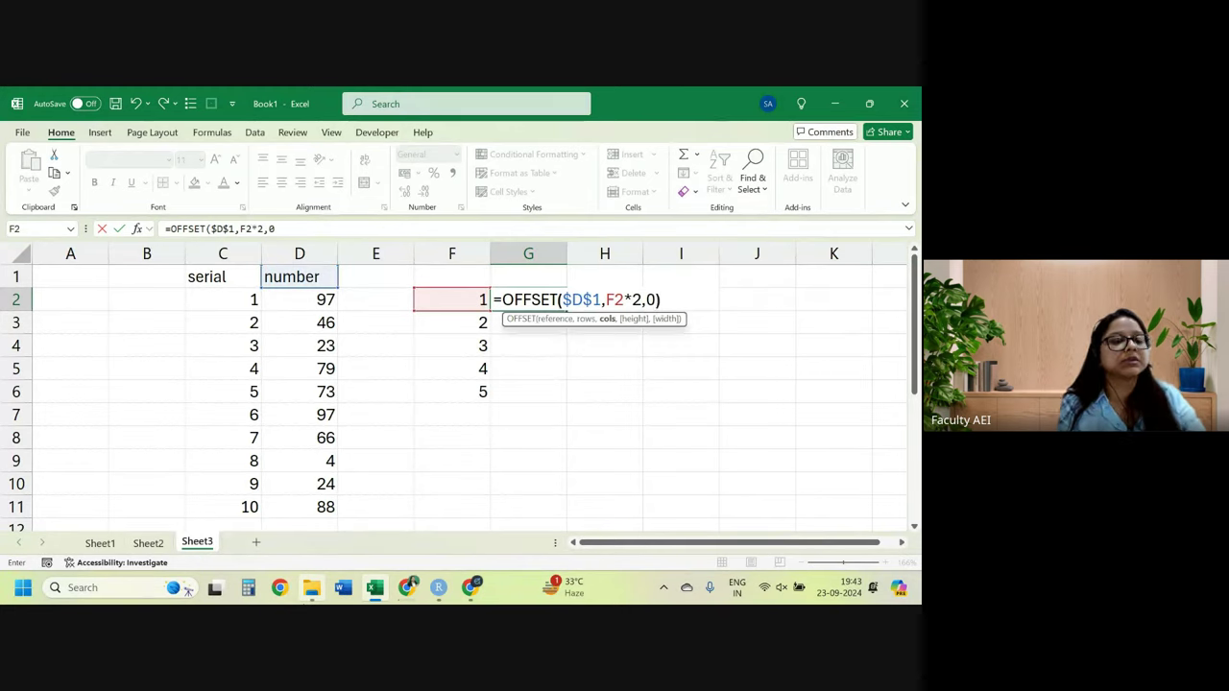
pyautogui.write(')')
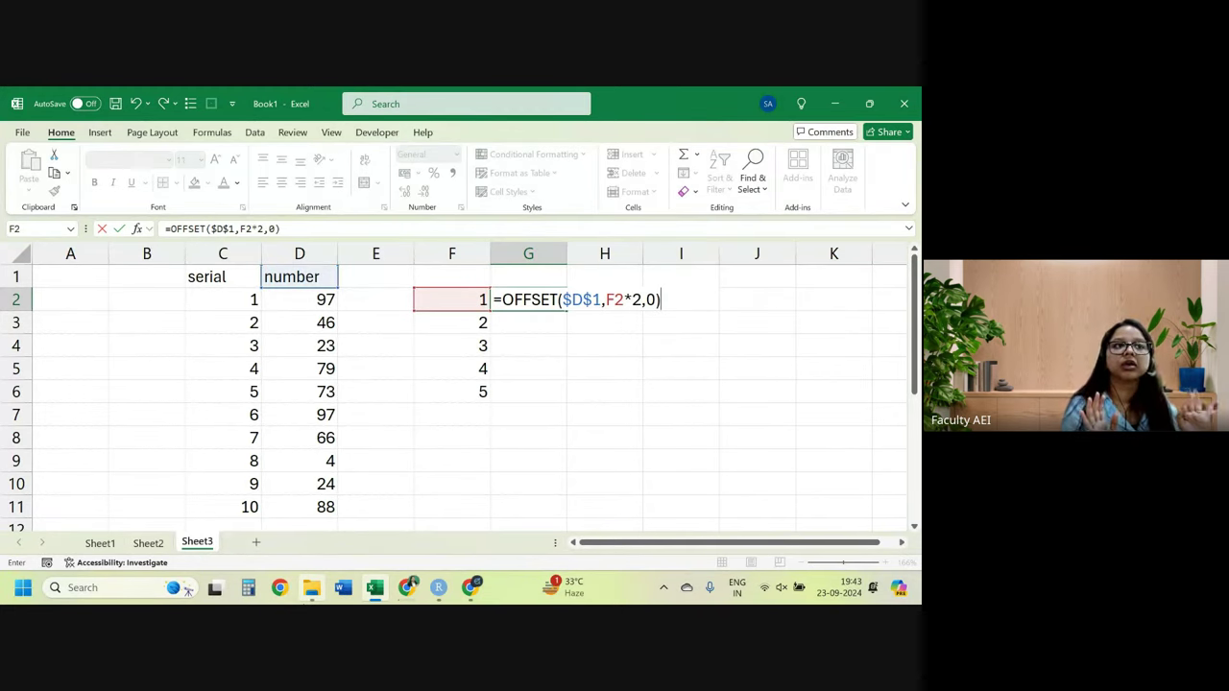
pyautogui.press('Return')
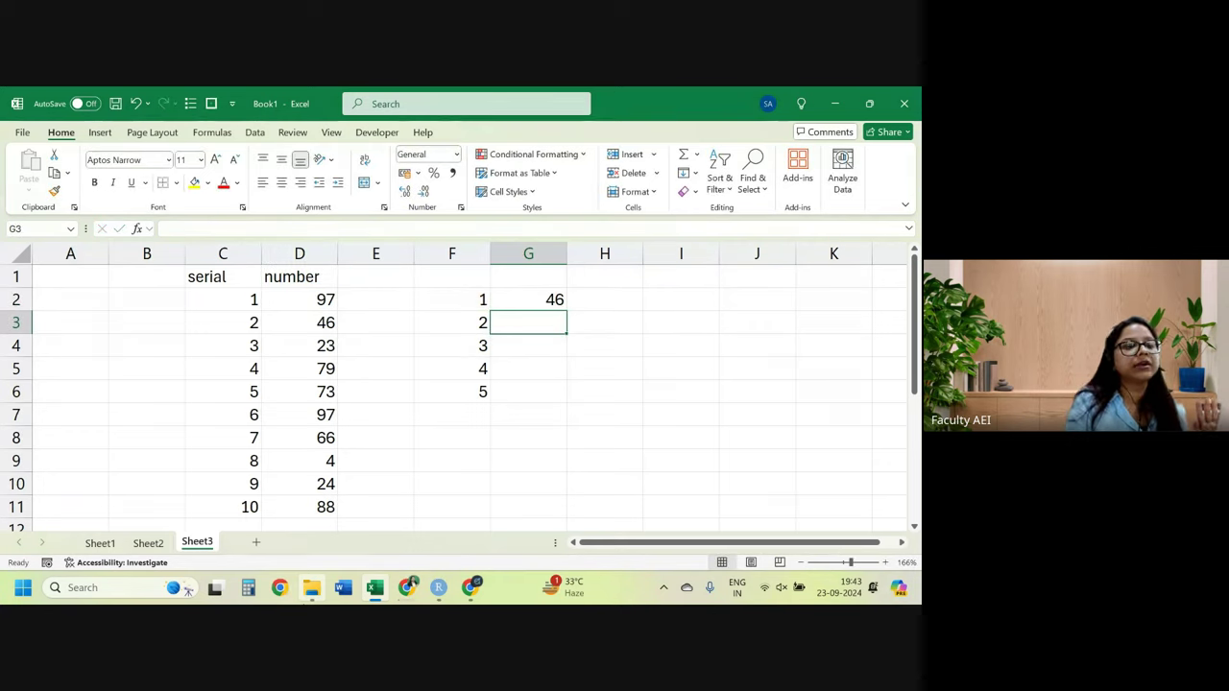
# Copy G2's OFFSET formula down to G6 and check the copied formula in G3.
pyautogui.click(550, 295)
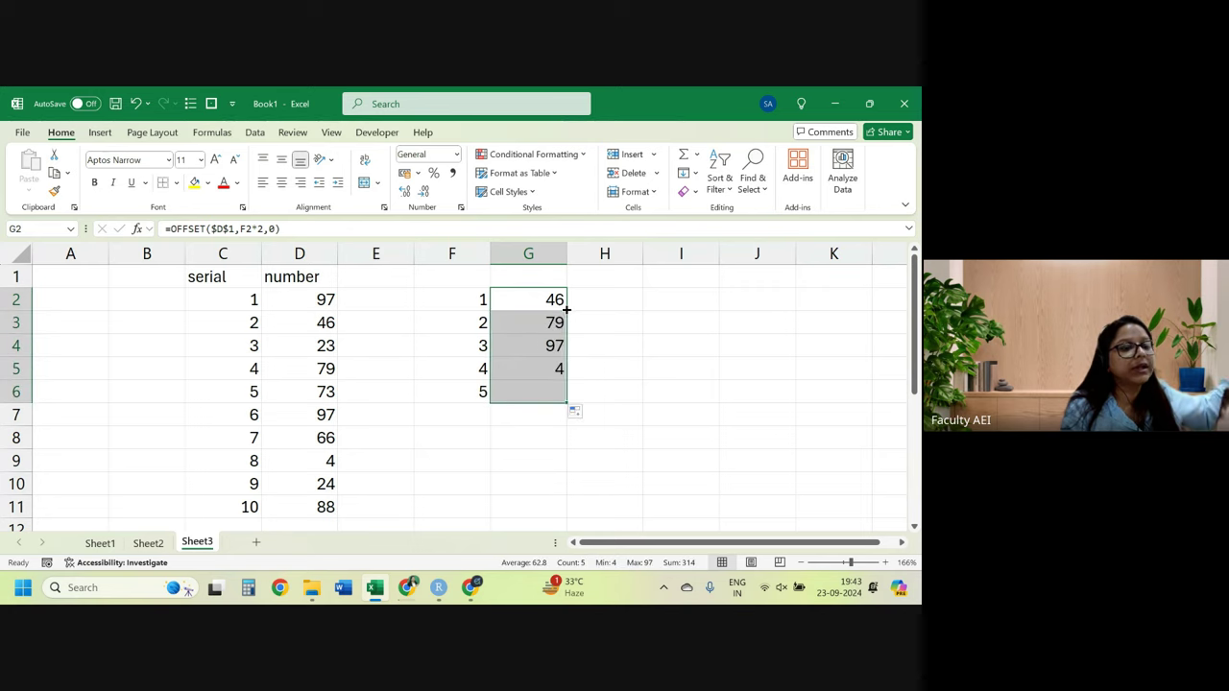
pyautogui.moveTo(567, 309); pyautogui.dragTo(566, 401)
pyautogui.doubleClick(553, 299)
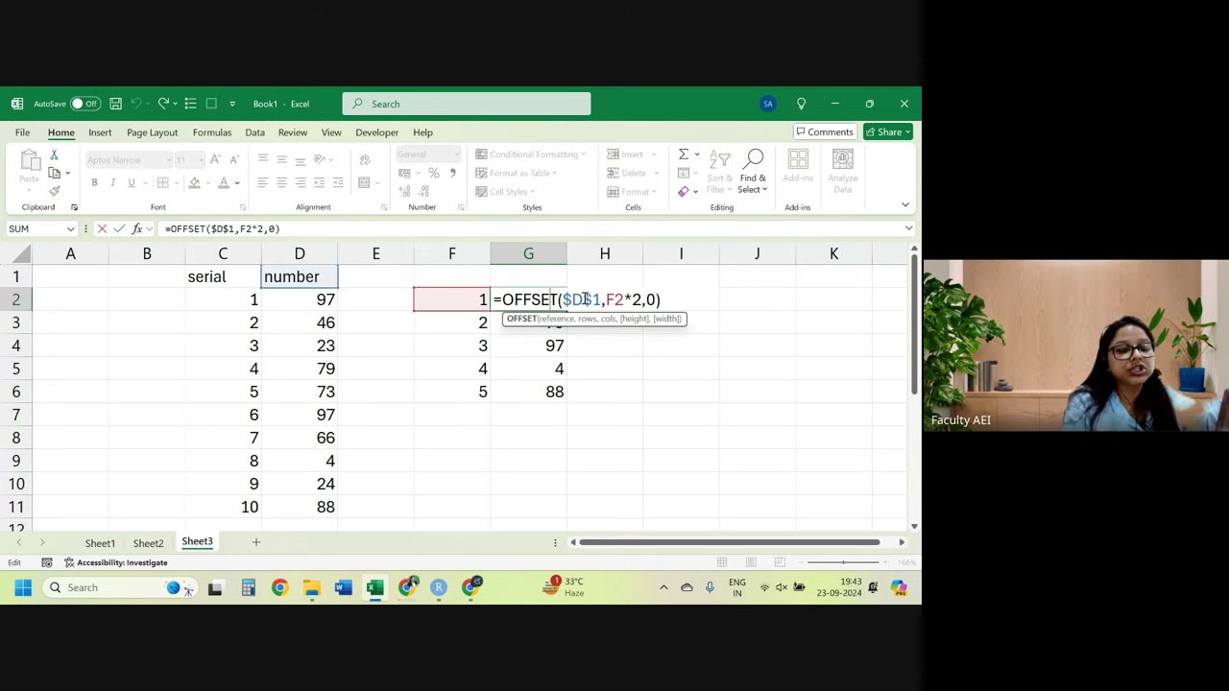
pyautogui.press('Return')
pyautogui.doubleClick(555, 323)
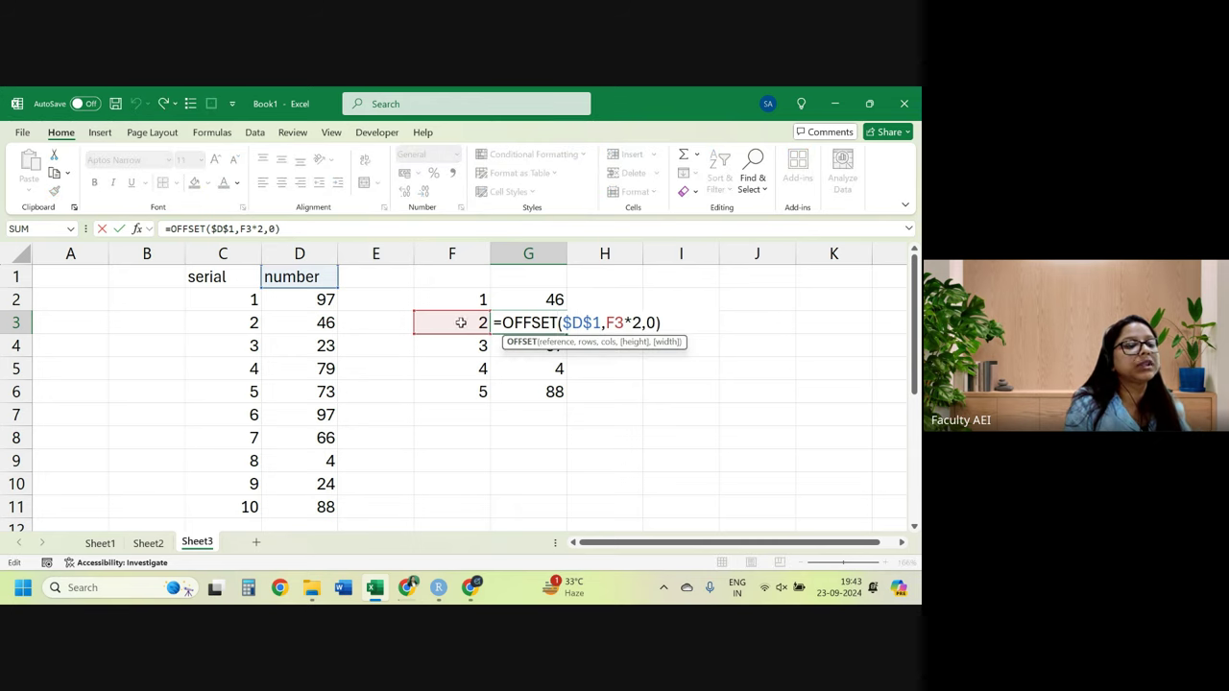
pyautogui.press('Return')
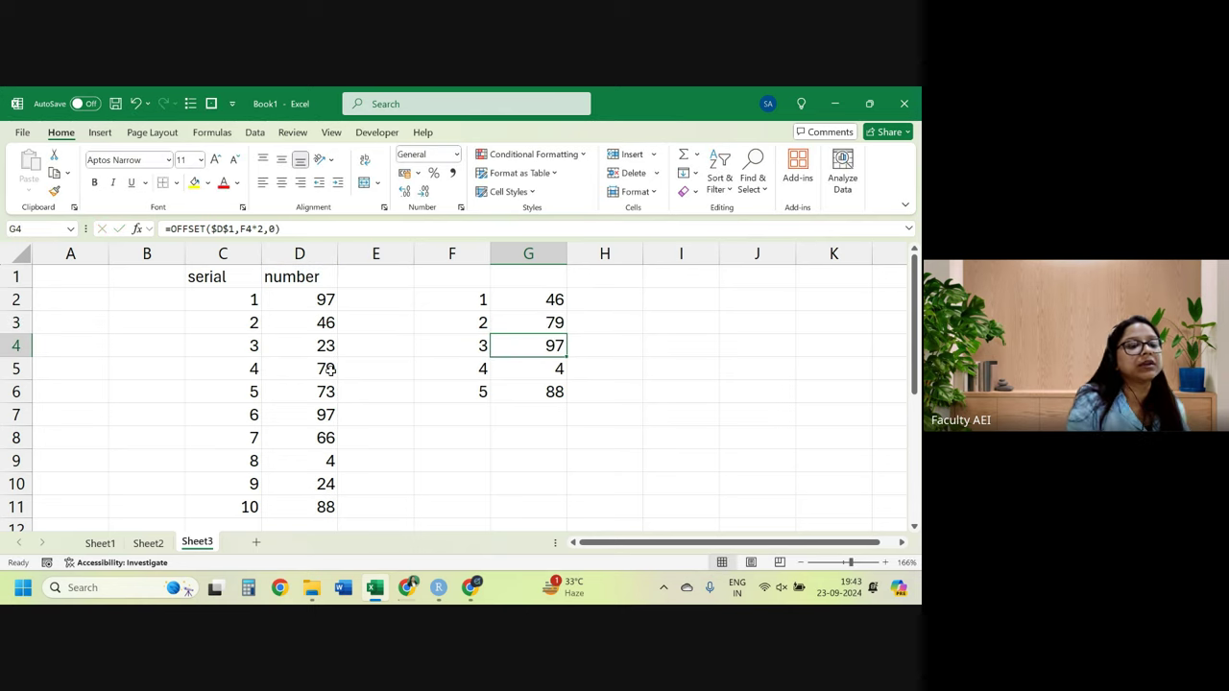
# Compare results with D7, D9 (4) and D11 (88), then reopen G2's formula for editing.
pyautogui.click(327, 413)
pyautogui.click(329, 460)
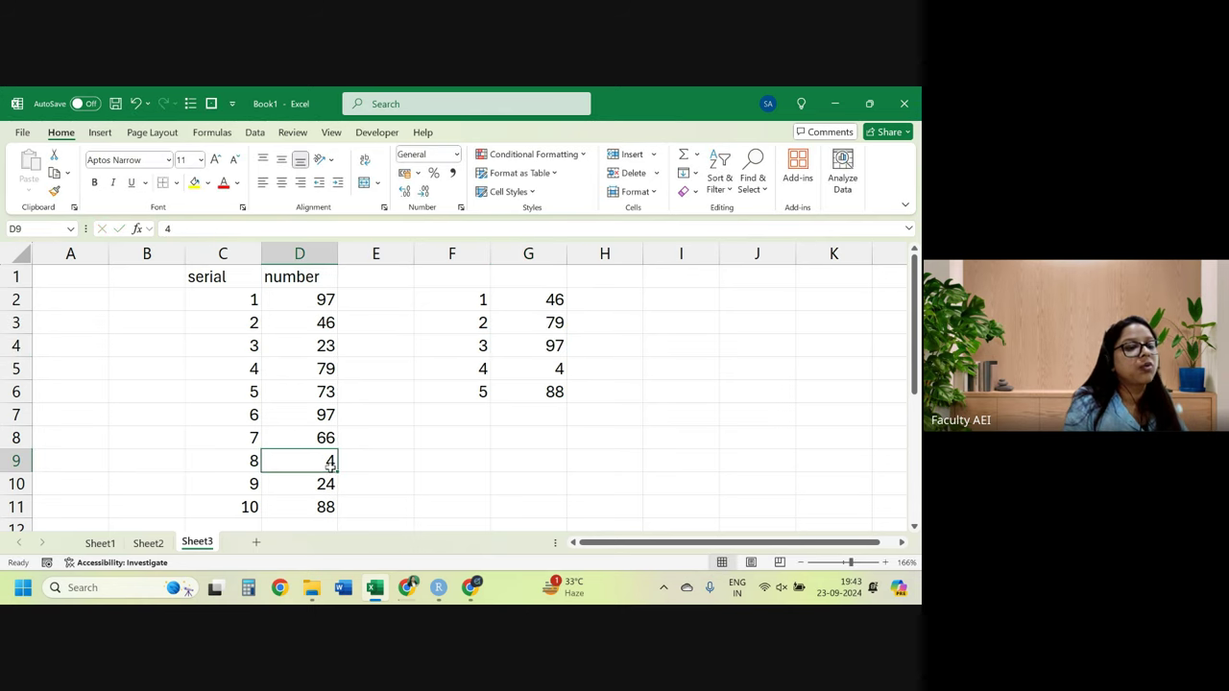
pyautogui.click(326, 510)
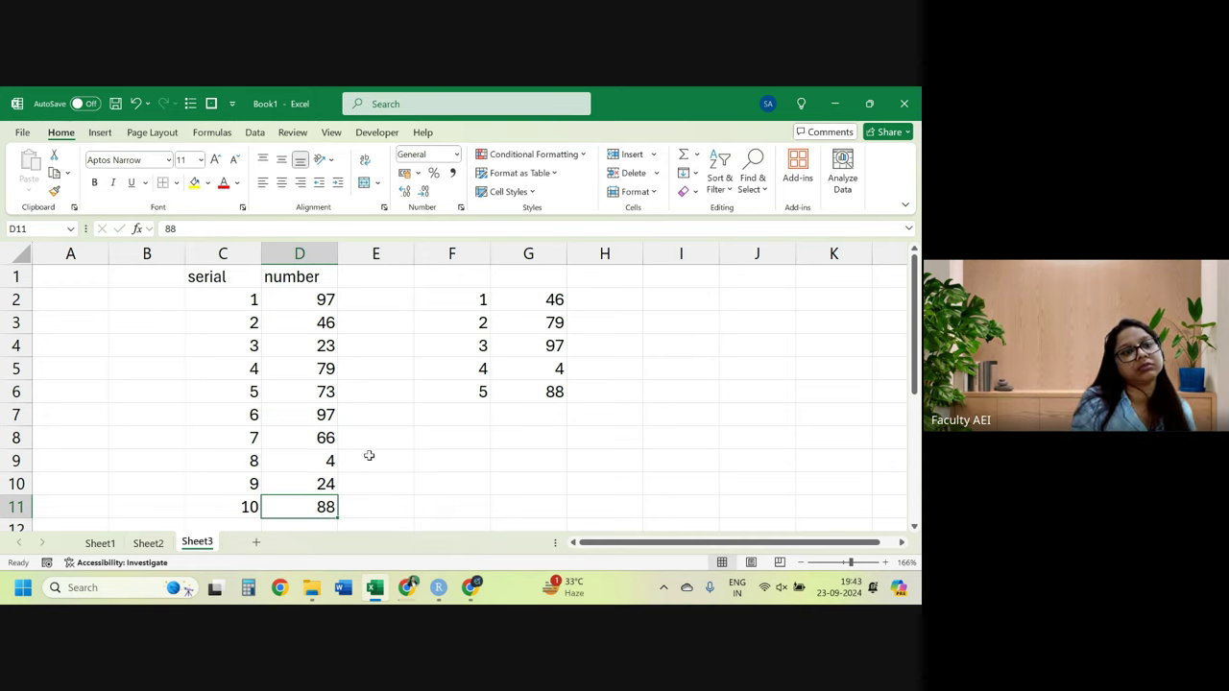
pyautogui.click(563, 300)
pyautogui.doubleClick(564, 301)
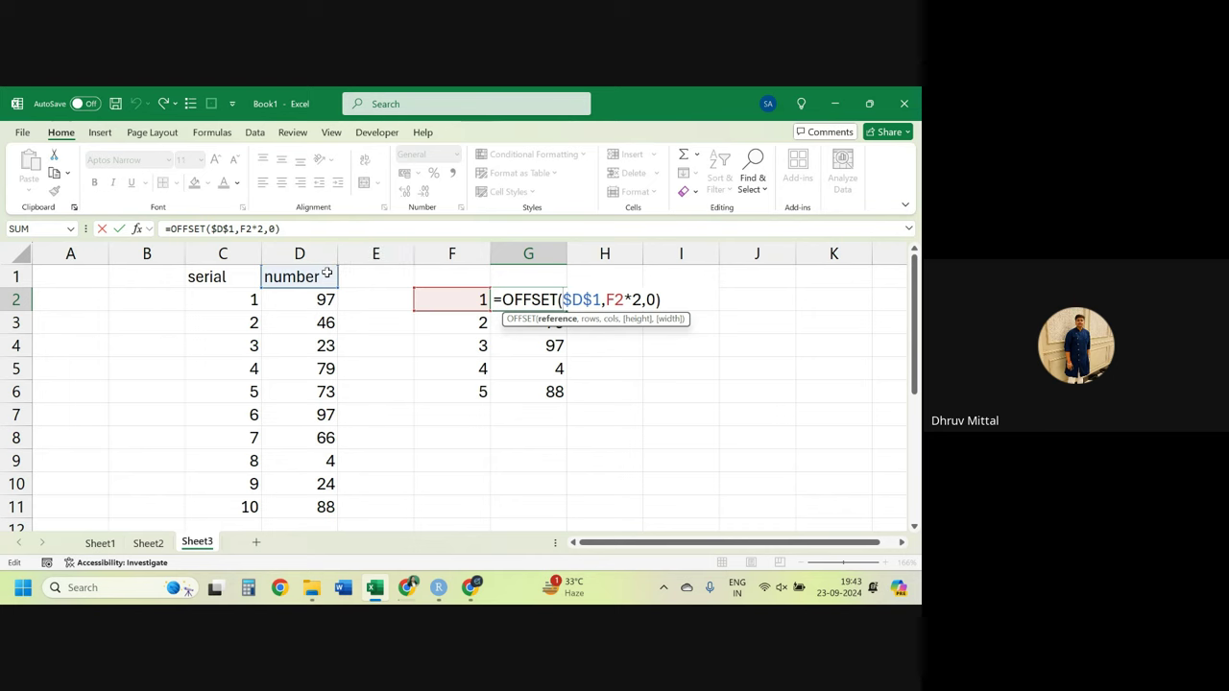
# Change G2's column offset to -1 and fill the formula down to G6.
pyautogui.click(657, 301)
pyautogui.press('BackSpace')
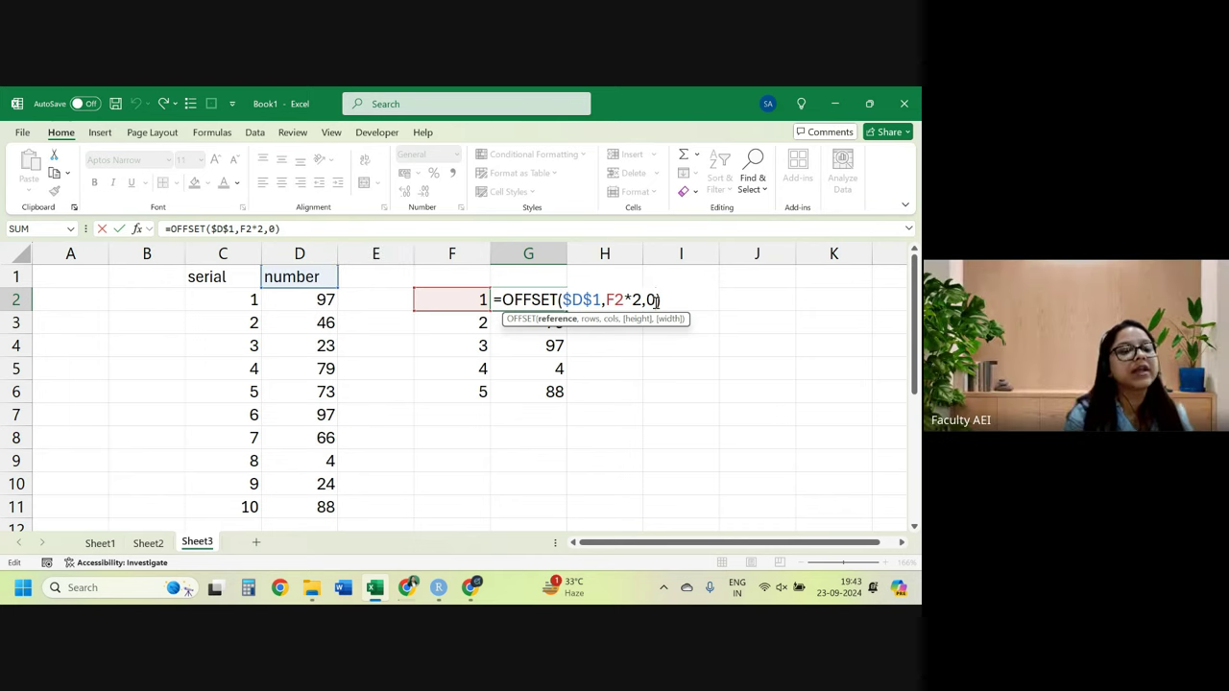
pyautogui.write('-1')
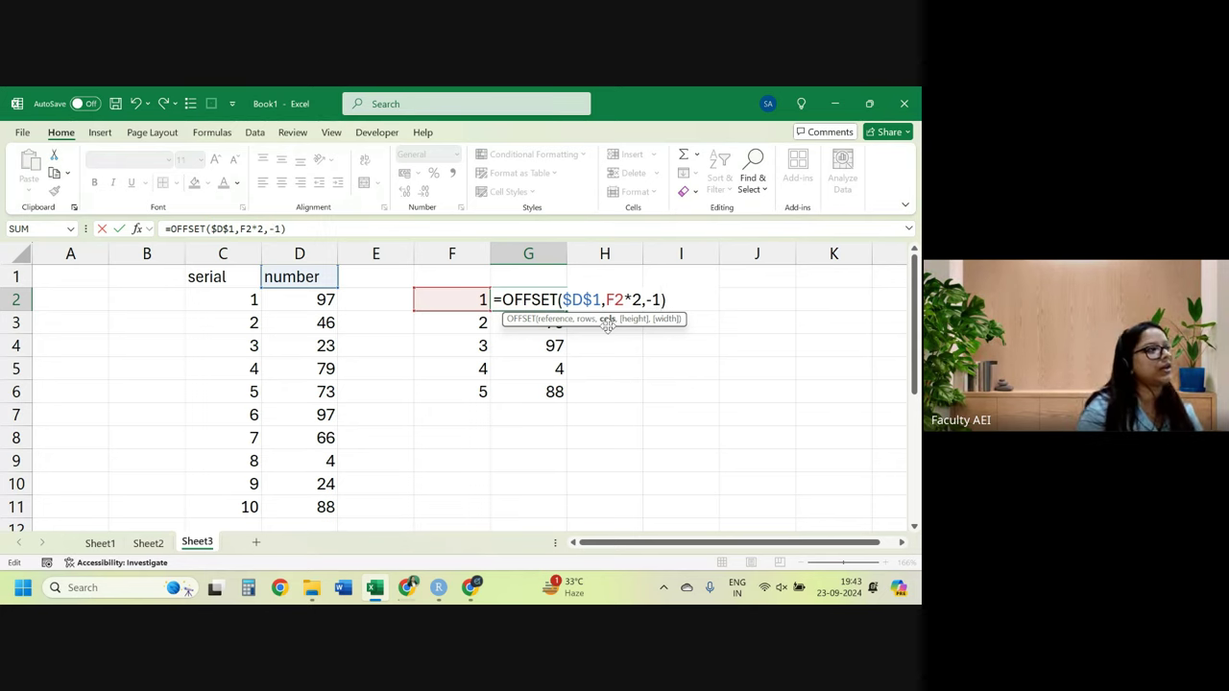
pyautogui.press('Return')
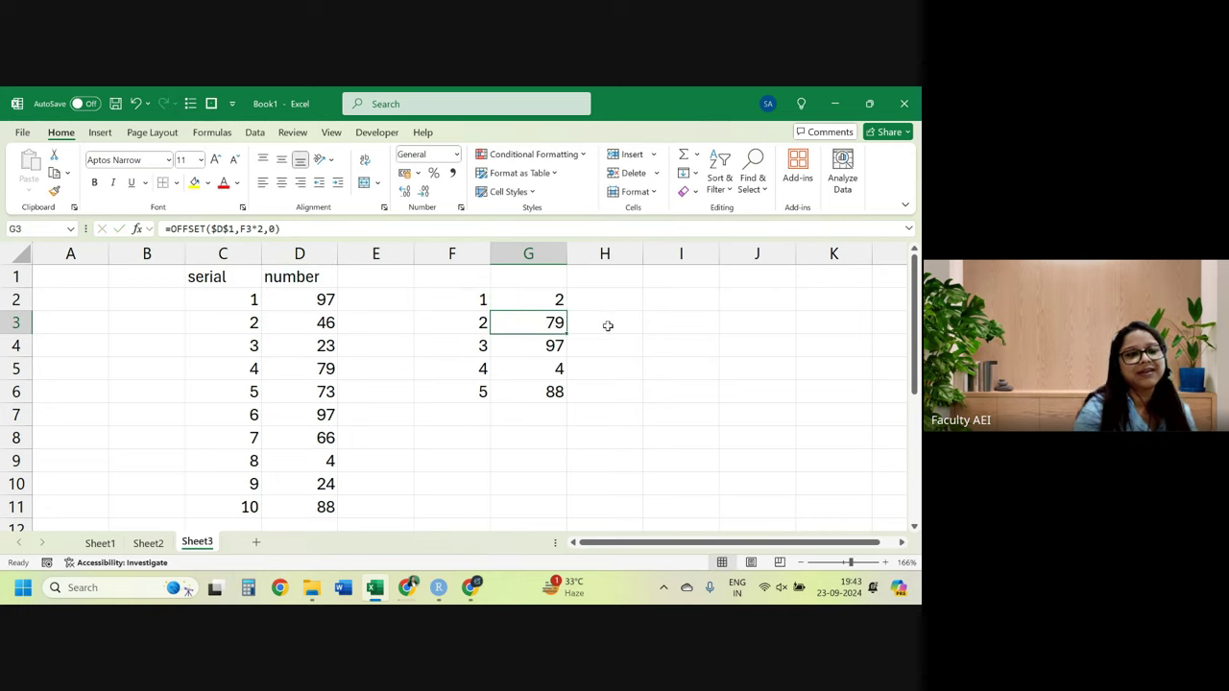
pyautogui.click(565, 302)
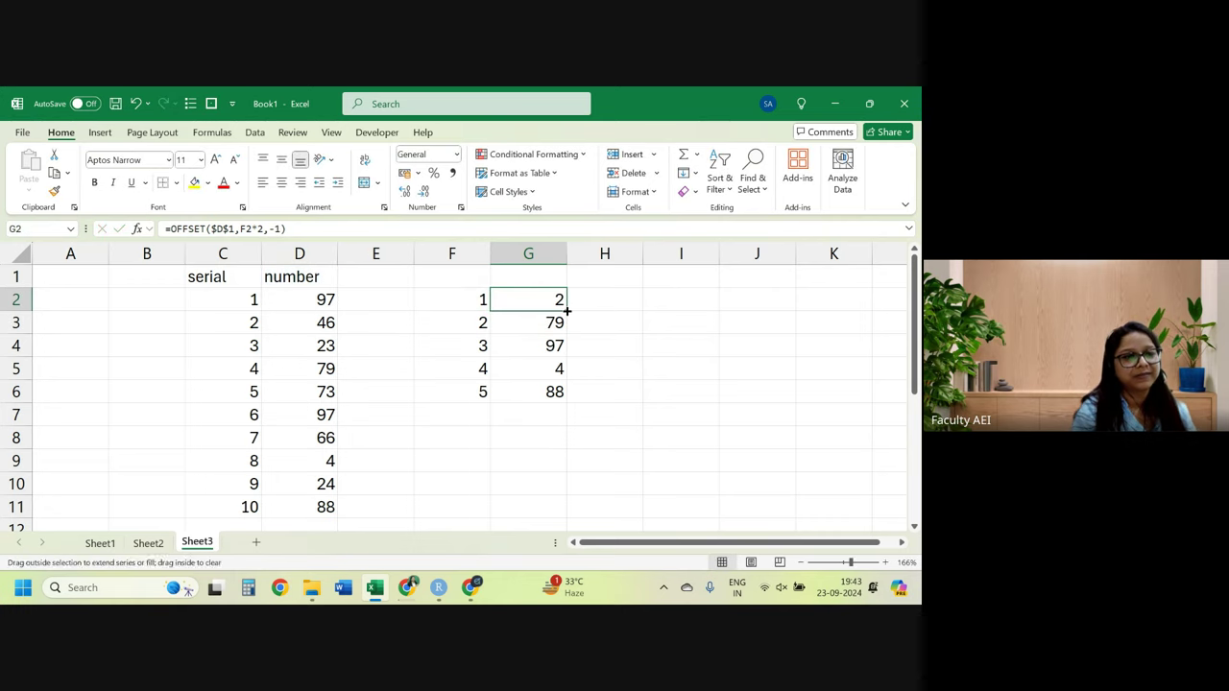
pyautogui.doubleClick(566, 309)
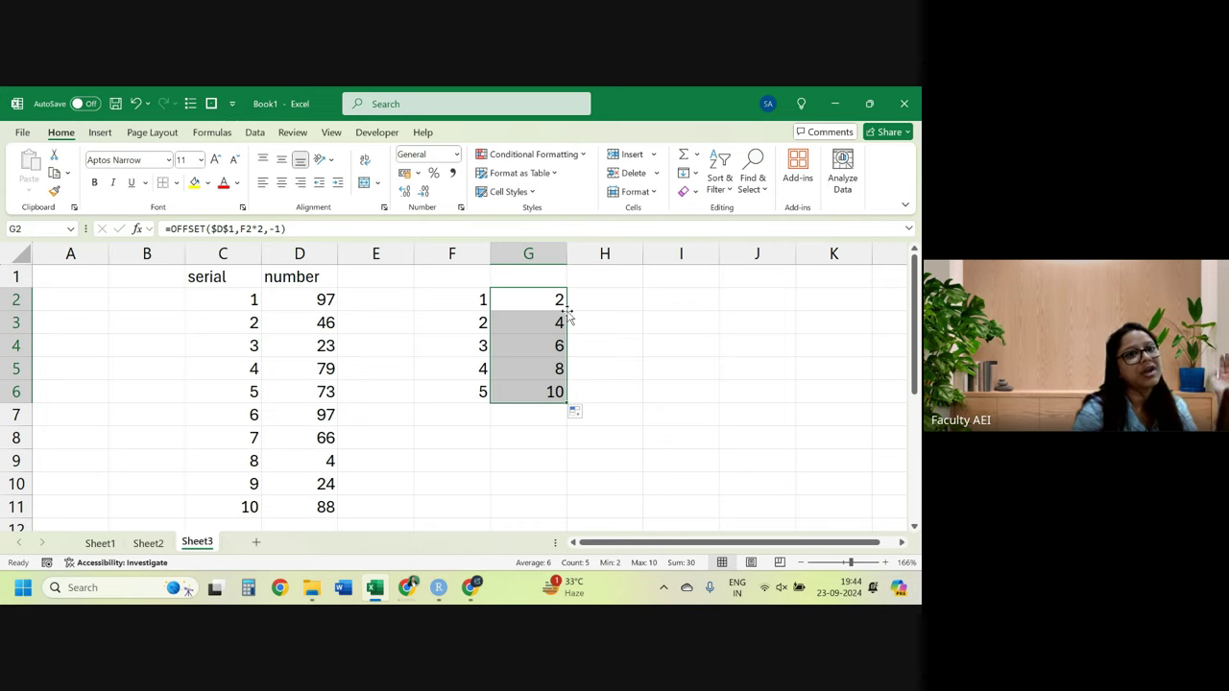
# Restore the column offset to 0 and refill G2:G6.
pyautogui.click(531, 301)
pyautogui.doubleClick(530, 302)
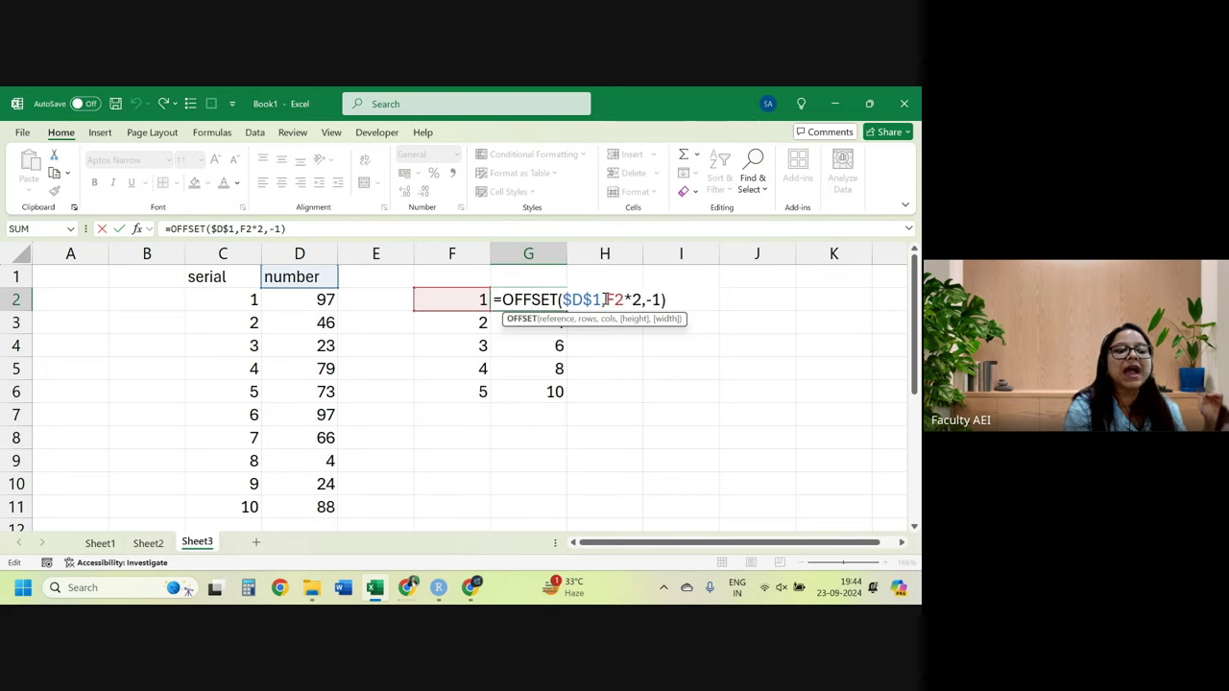
pyautogui.click(660, 300)
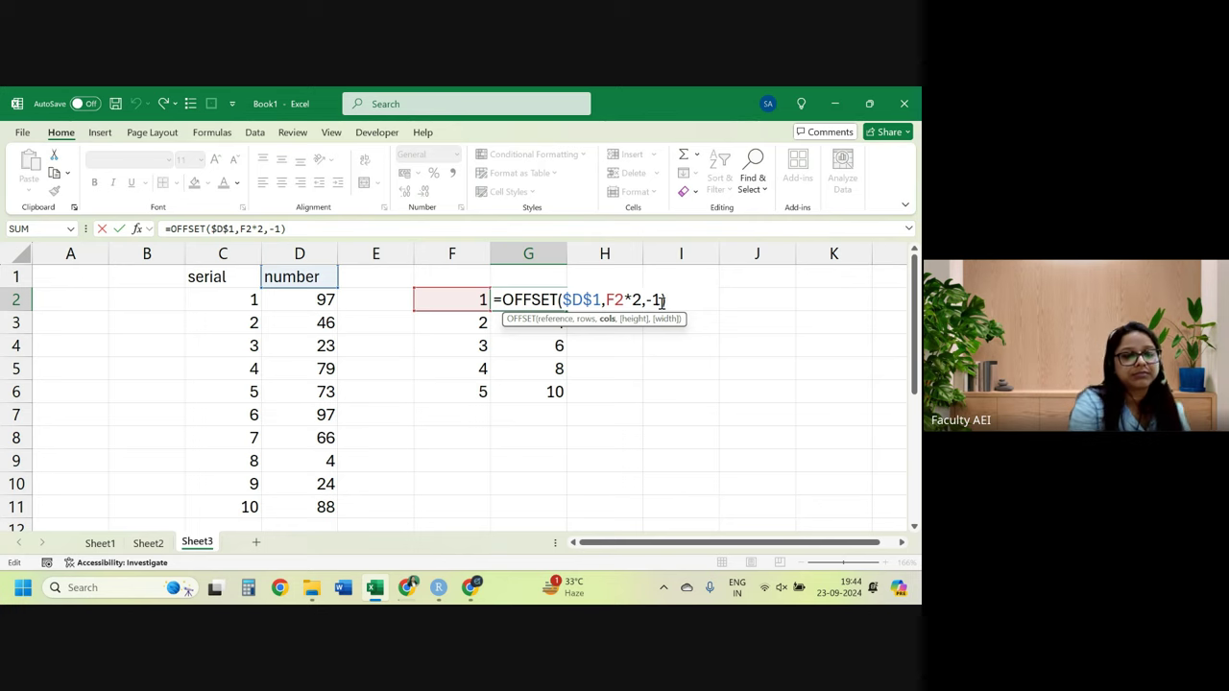
pyautogui.press('BackSpace')
pyautogui.press('BackSpace')
pyautogui.write('0')
pyautogui.press('Return')
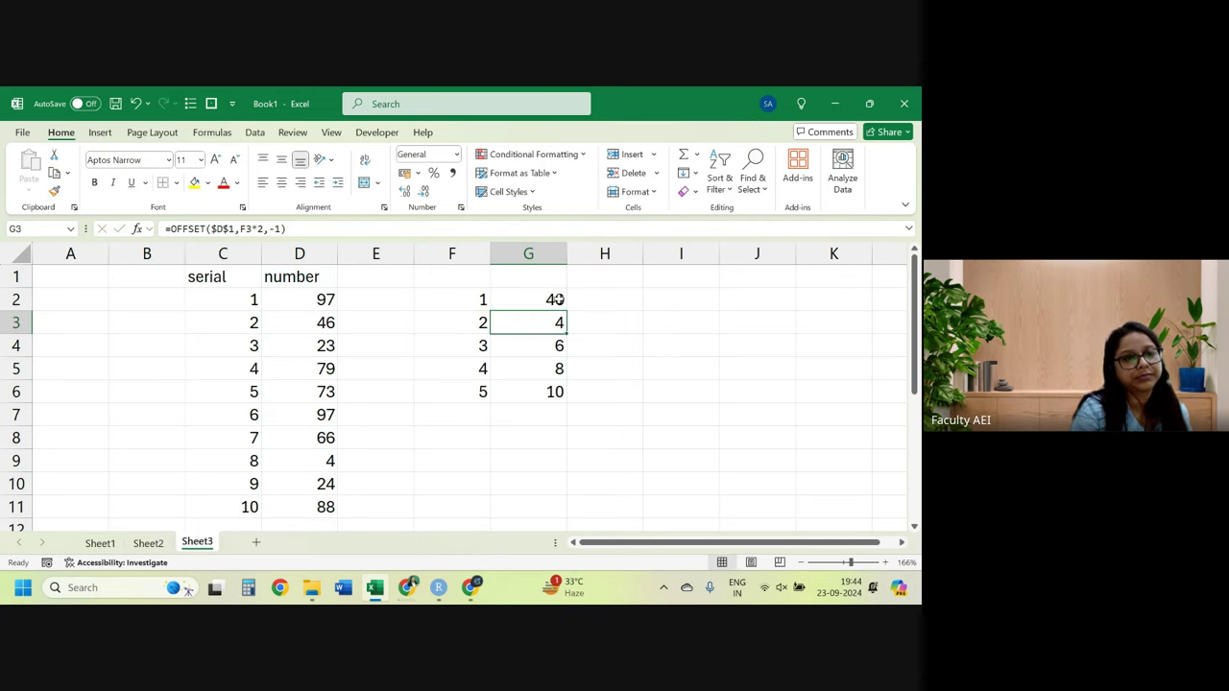
pyautogui.click(558, 300)
pyautogui.doubleClick(567, 311)
# Put G2 into edit mode to display =OFFSET($D$1,F2*2,0) with its argument tooltip.
pyautogui.press('F2')
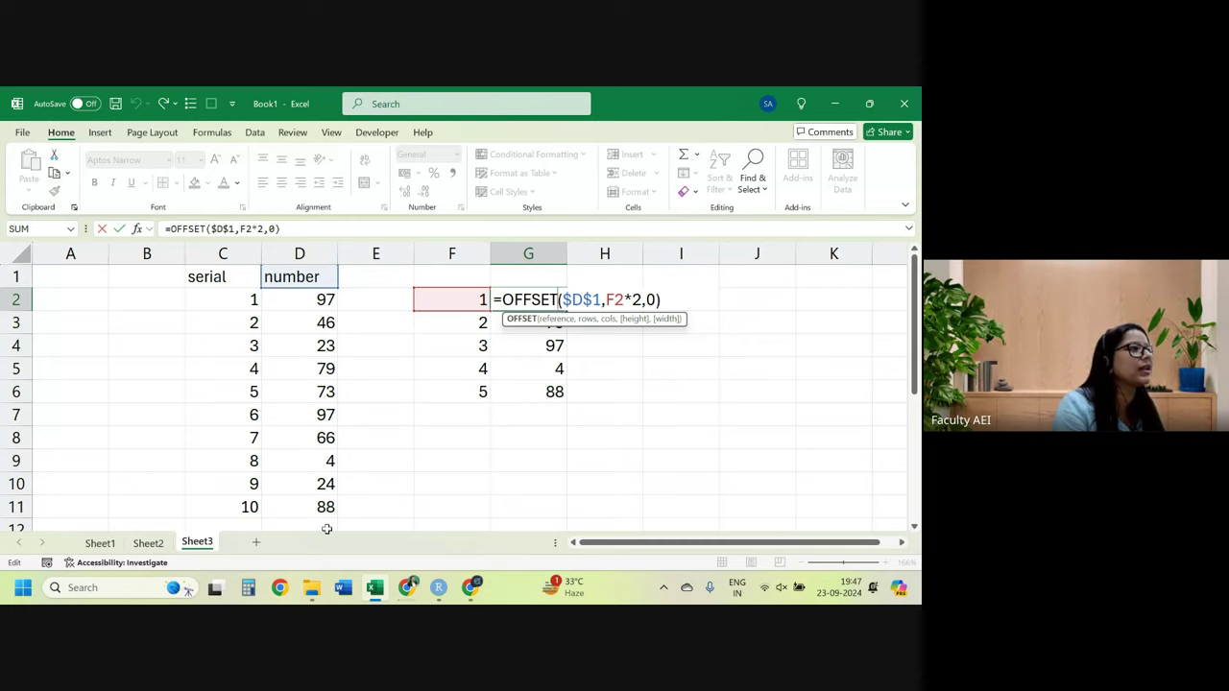
pyautogui.scroll(-1, 326, 526)
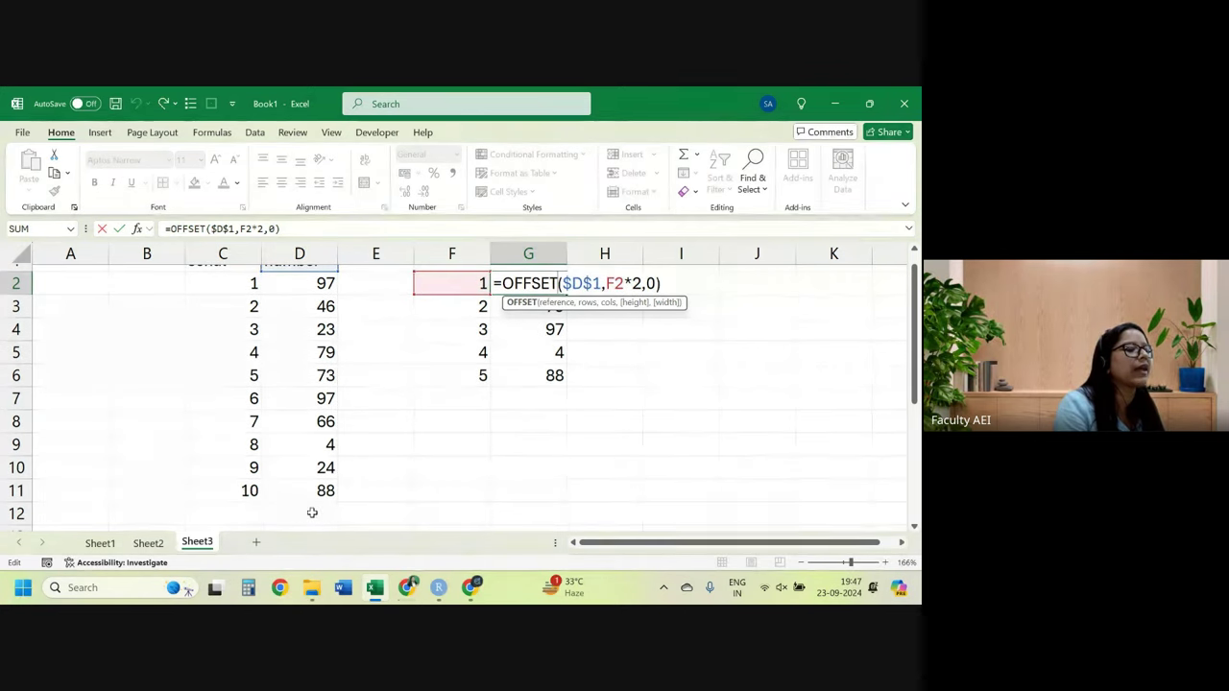
pyautogui.scroll(1, 351, 413)
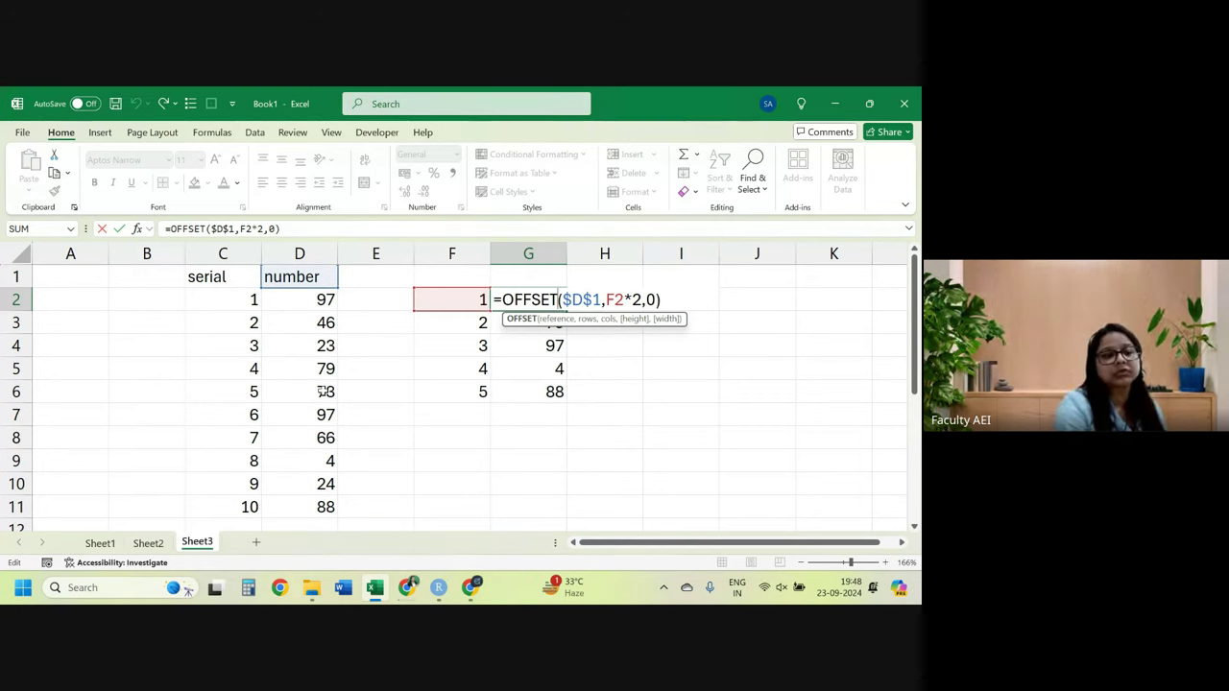
pyautogui.press('Return')
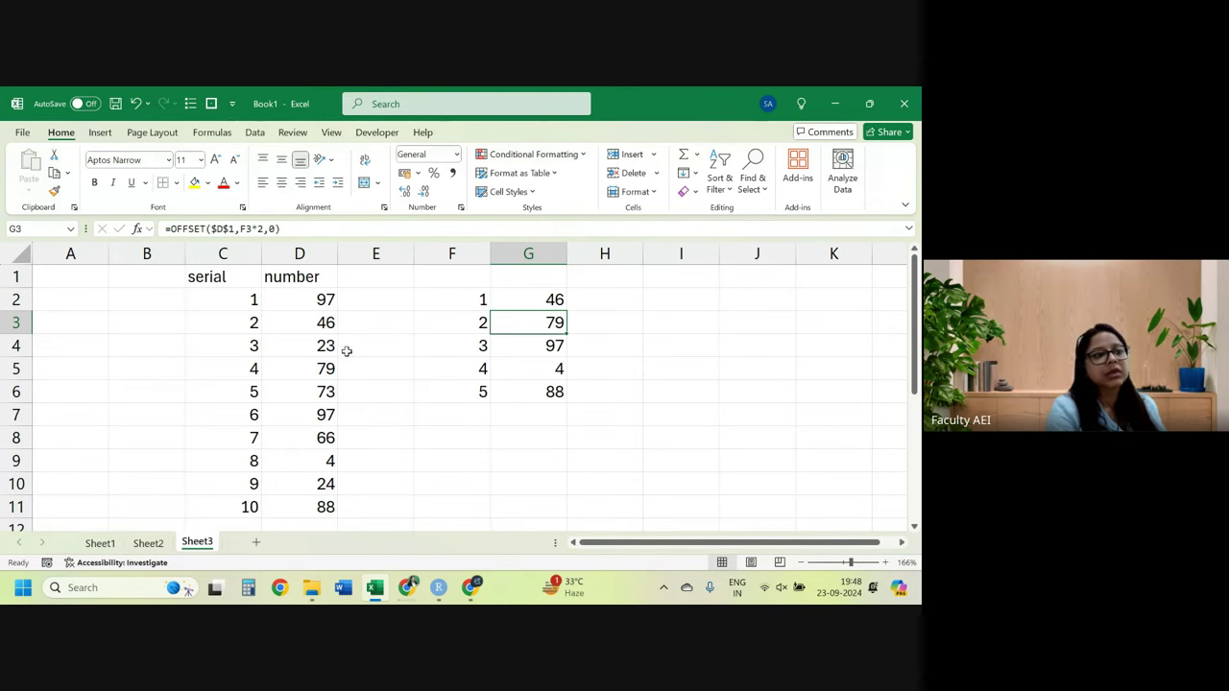
pyautogui.doubleClick(539, 303)
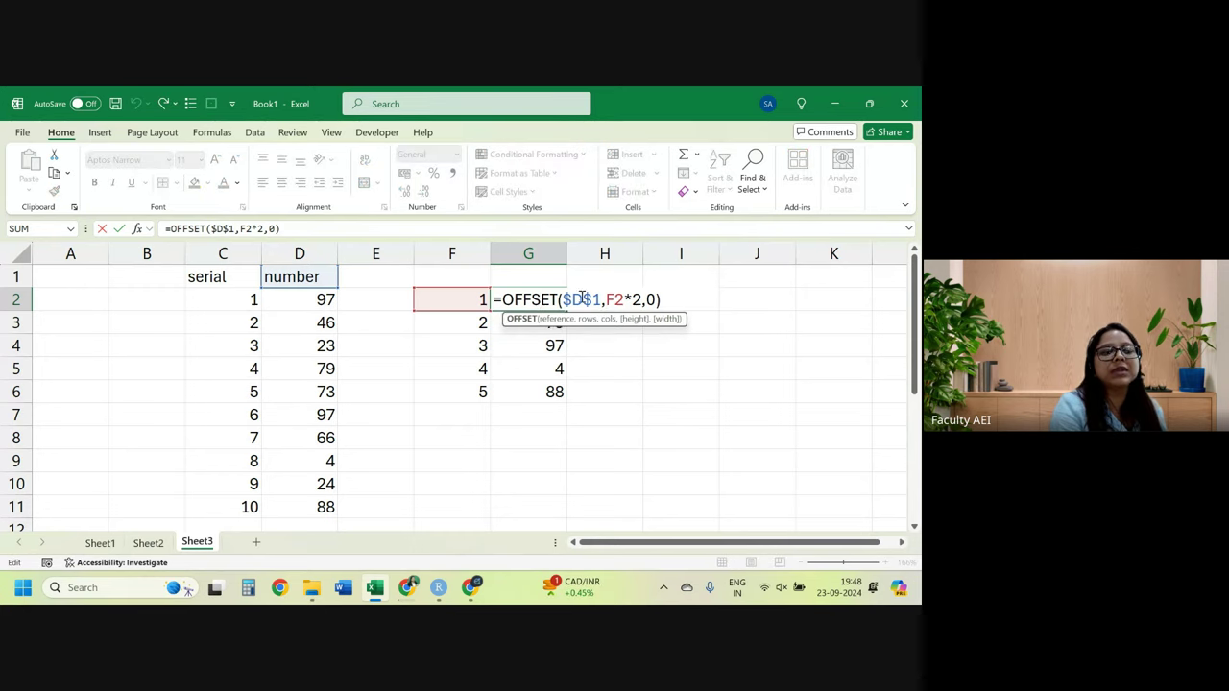
pyautogui.moveTo(626, 300); pyautogui.dragTo(645, 303)
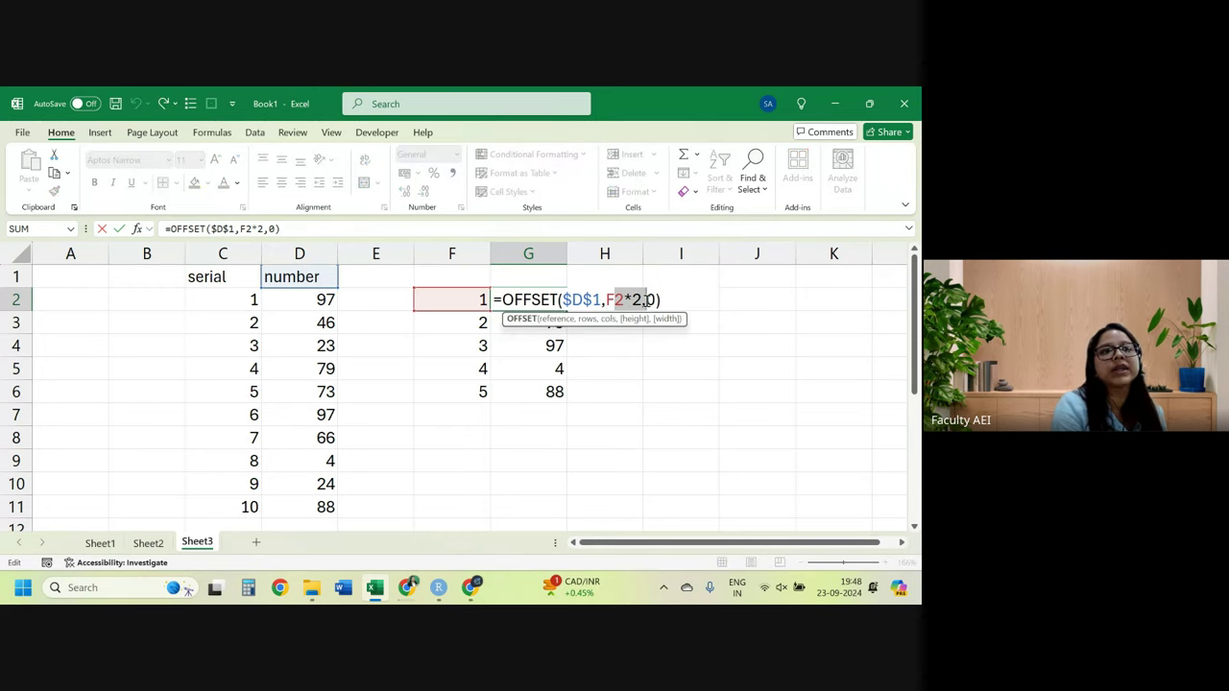
pyautogui.click(624, 301)
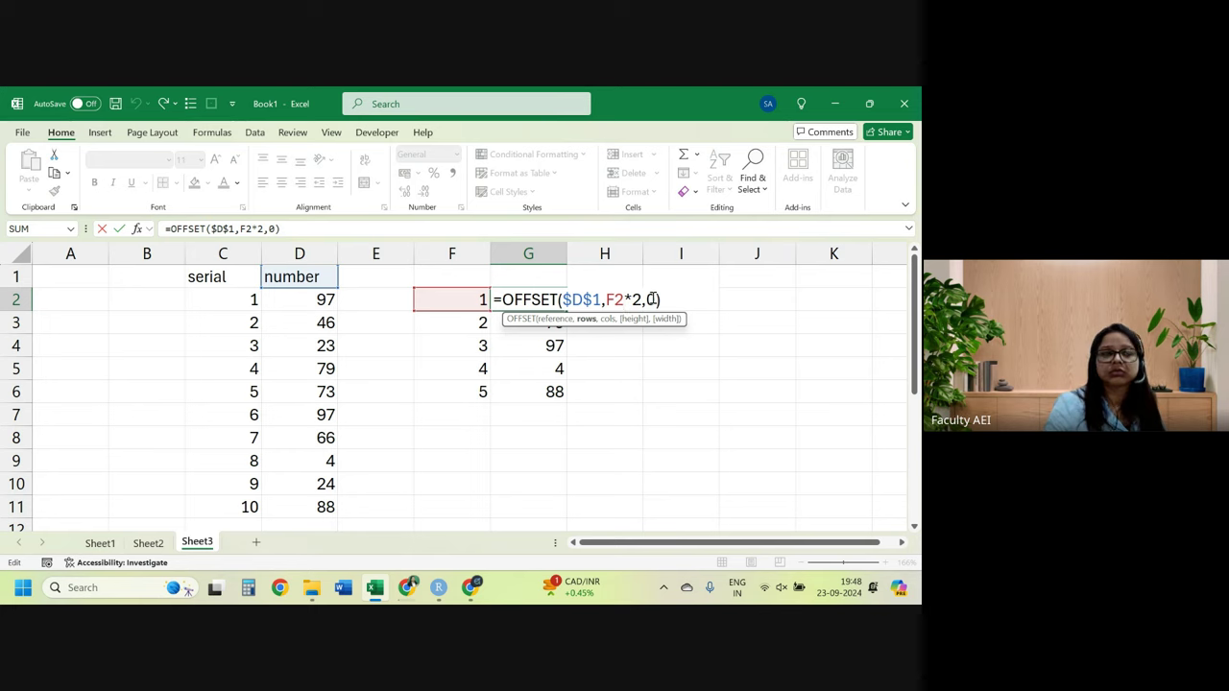
pyautogui.press('Return')
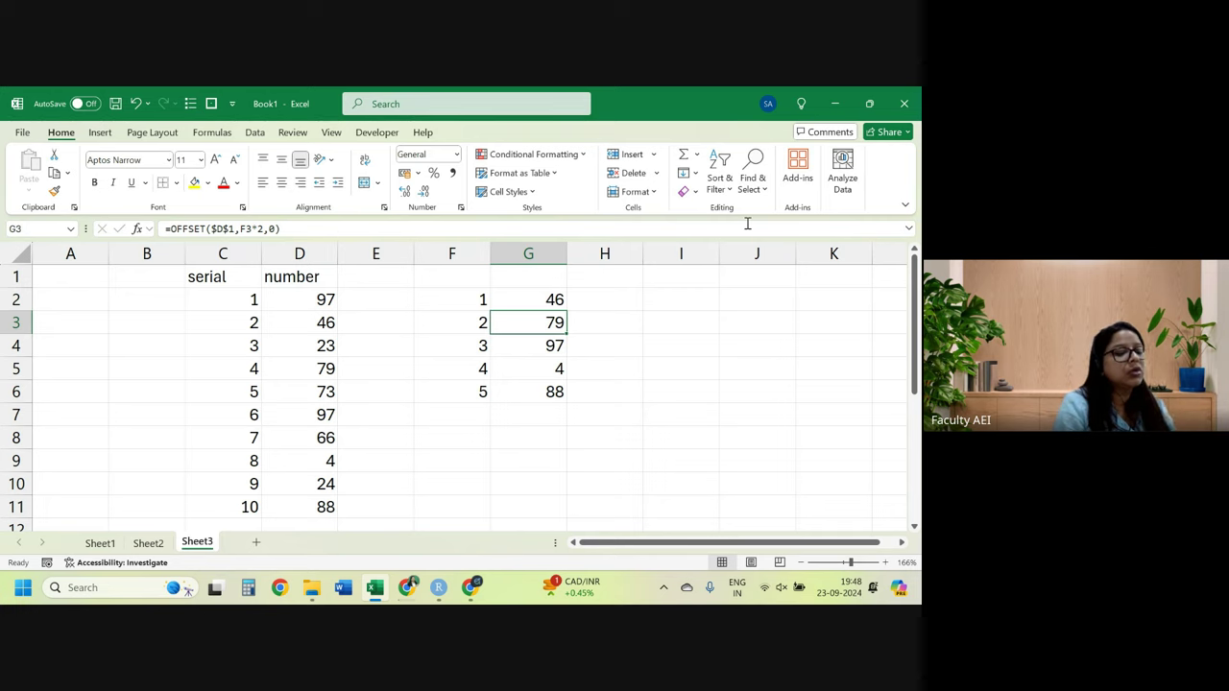
# Save the workbook to the Desktop as 'excel class 1' instead of overwriting Book1.
pyautogui.hotkey('ctrl', 's')
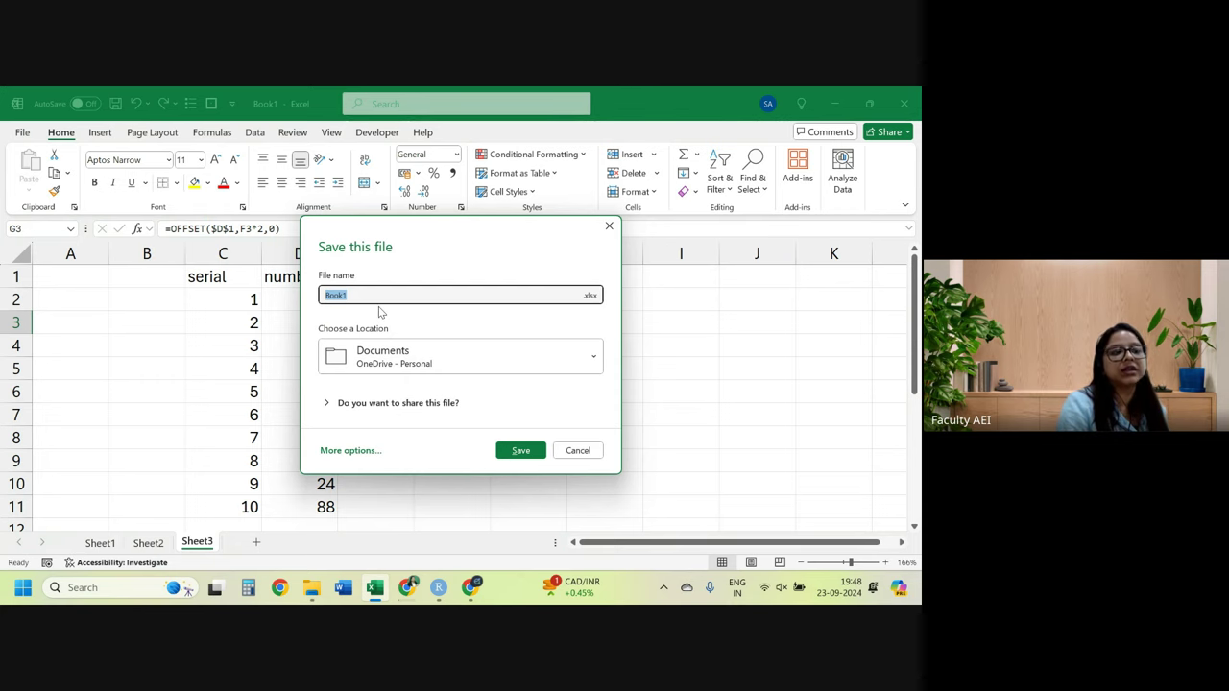
pyautogui.click(391, 359)
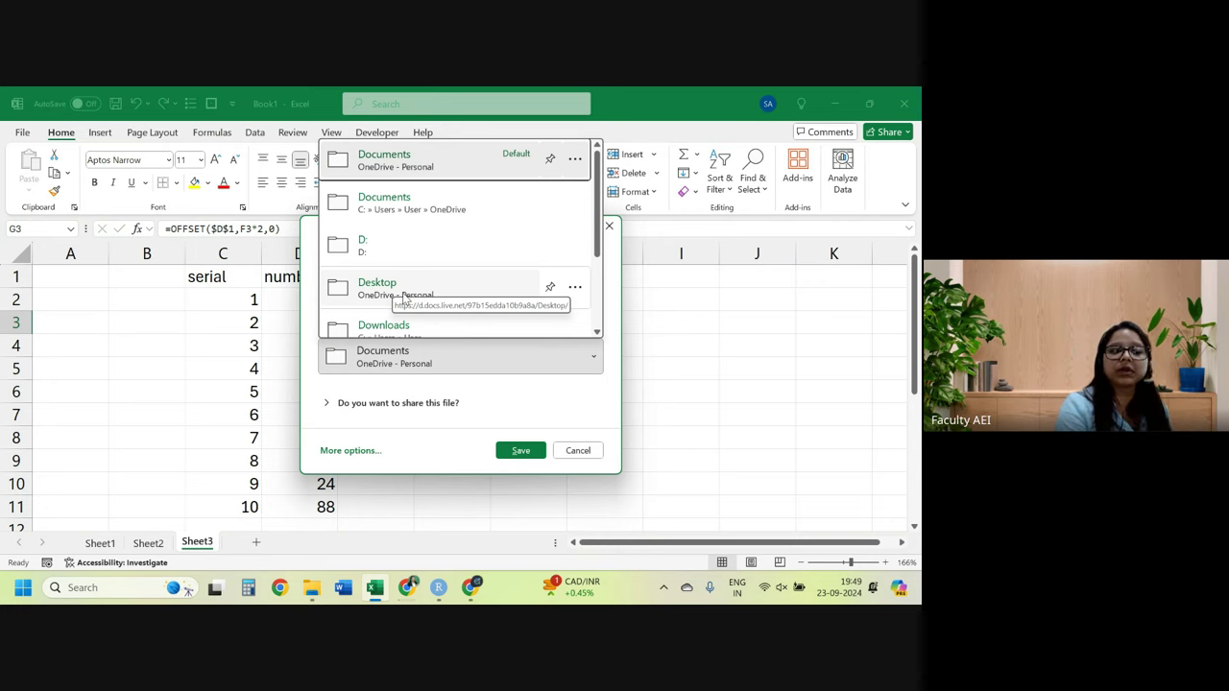
pyautogui.click(405, 301)
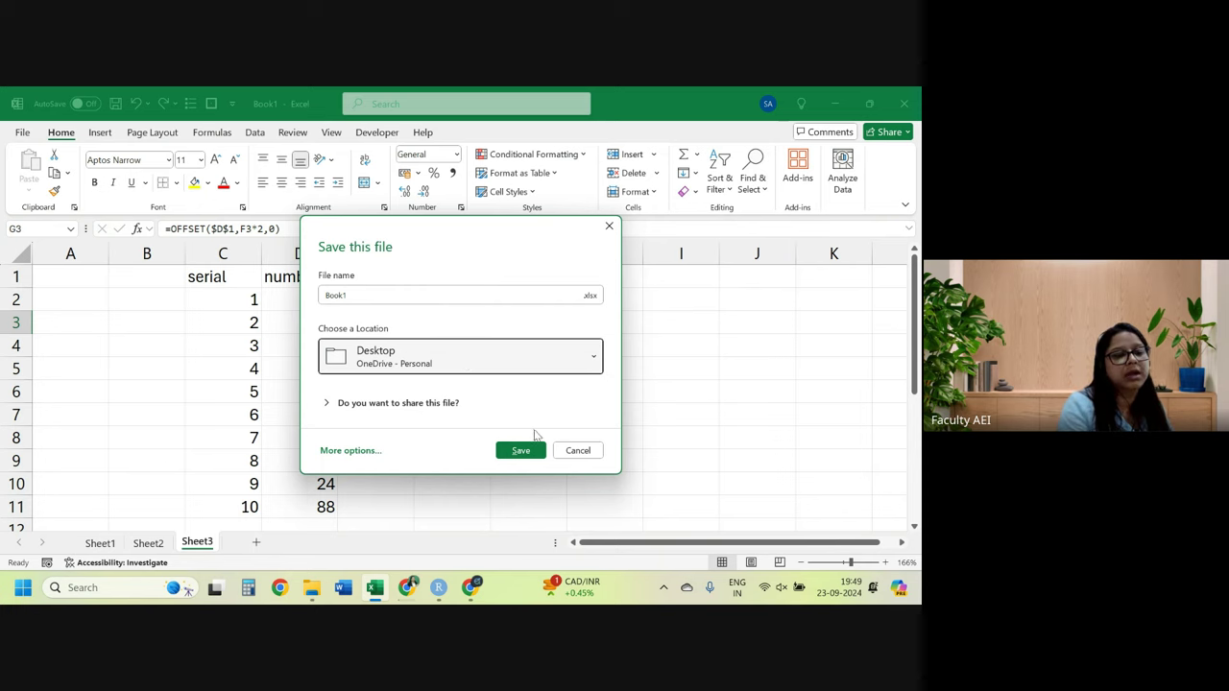
pyautogui.click(519, 450)
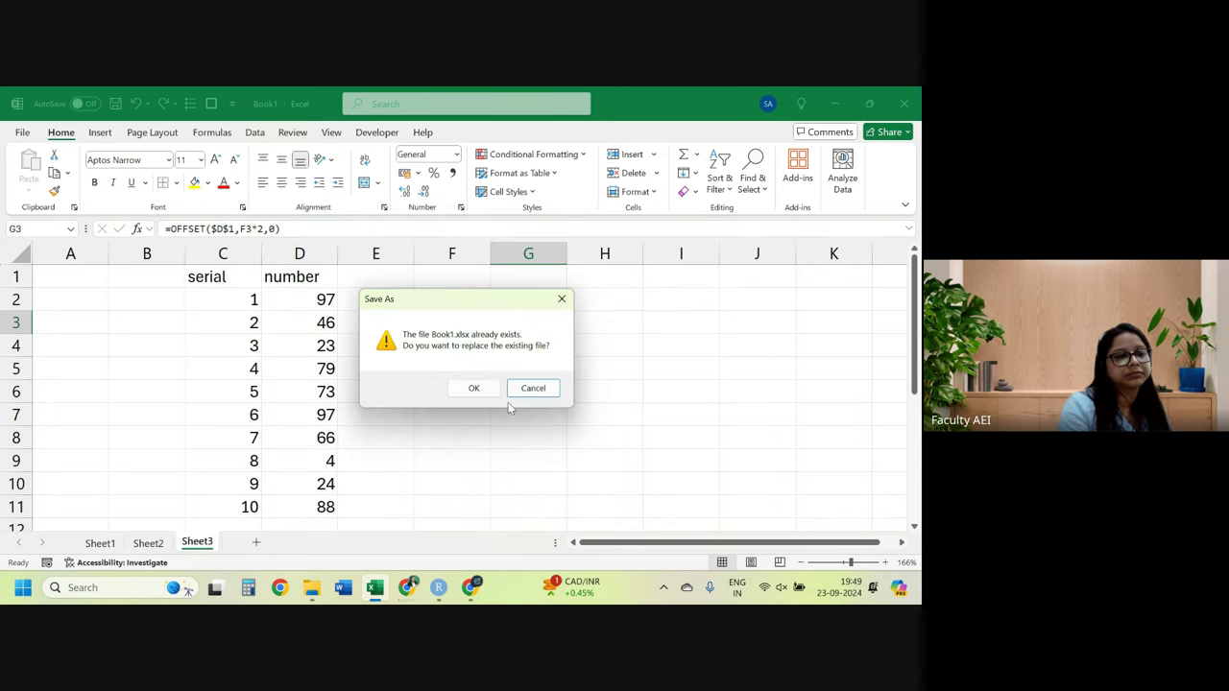
pyautogui.click(531, 389)
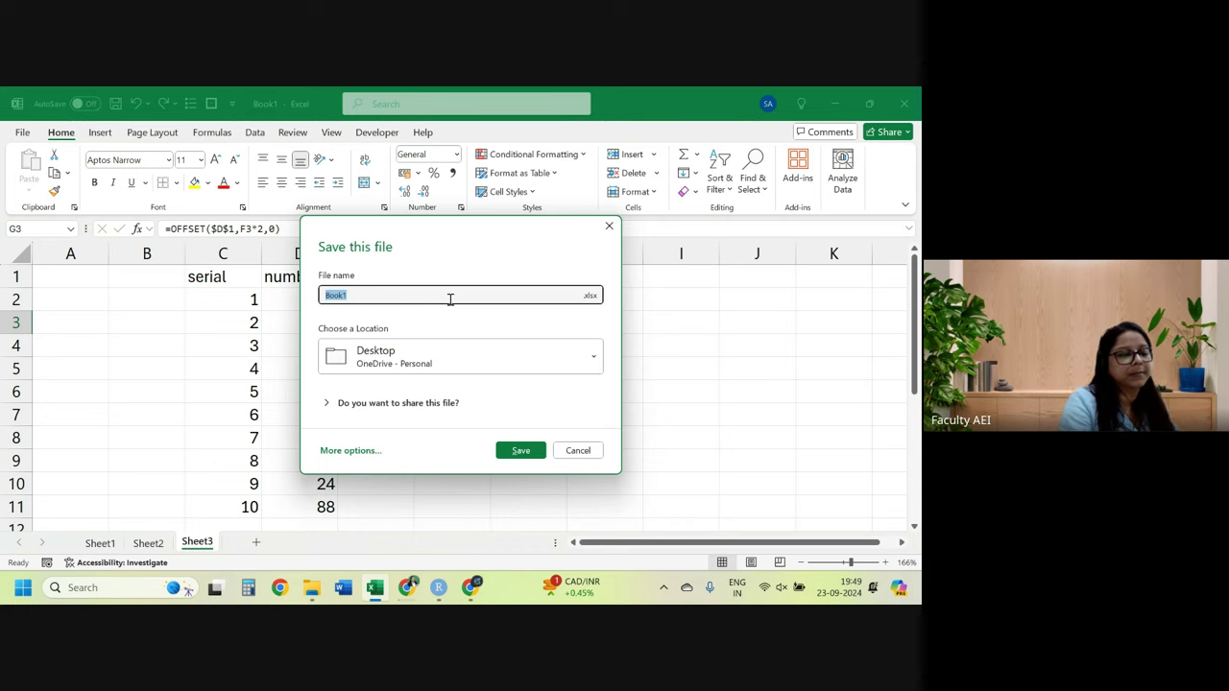
pyautogui.write('excel class 1')
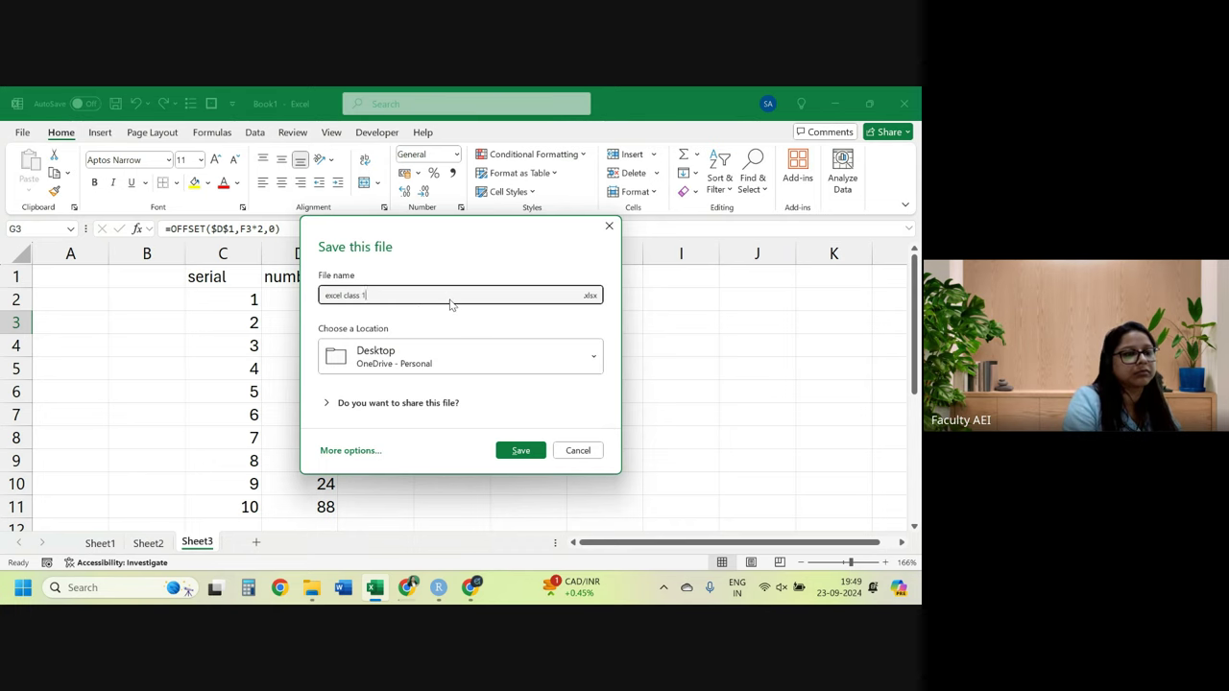
pyautogui.press('Return')
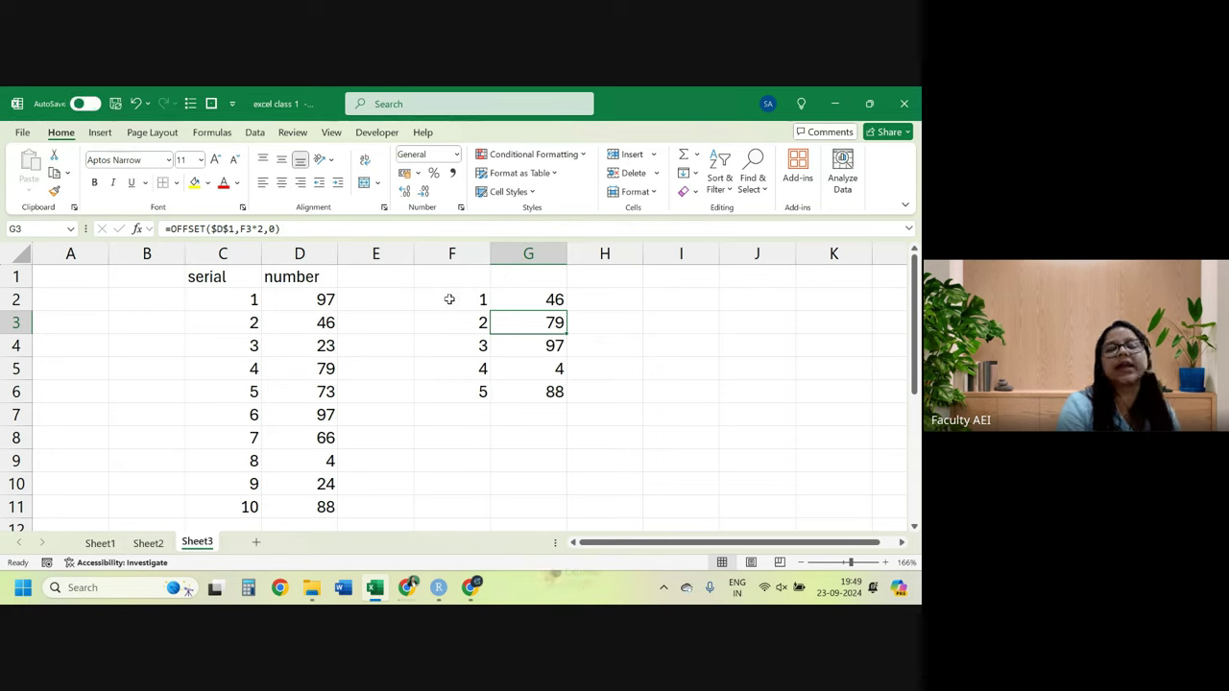